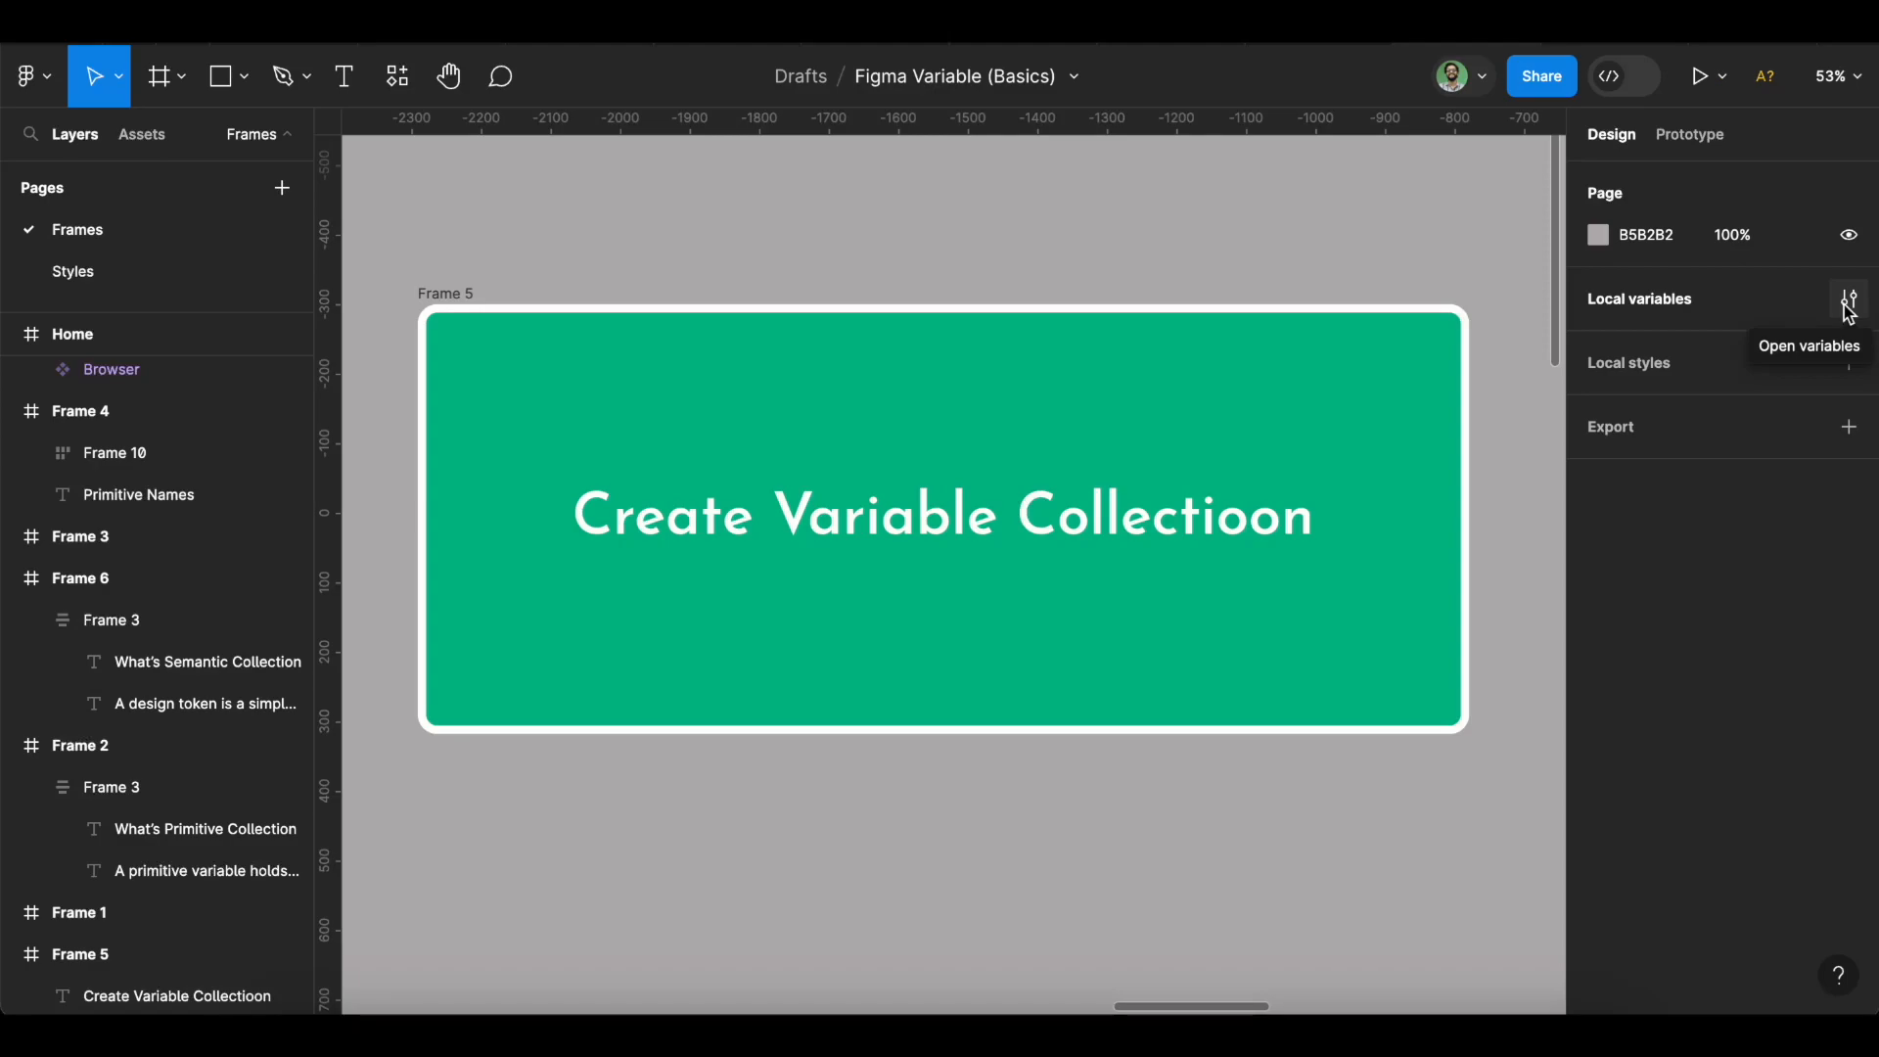
Open the local variables for the empty Collection 1 and show the variable type choices.
click(1847, 311)
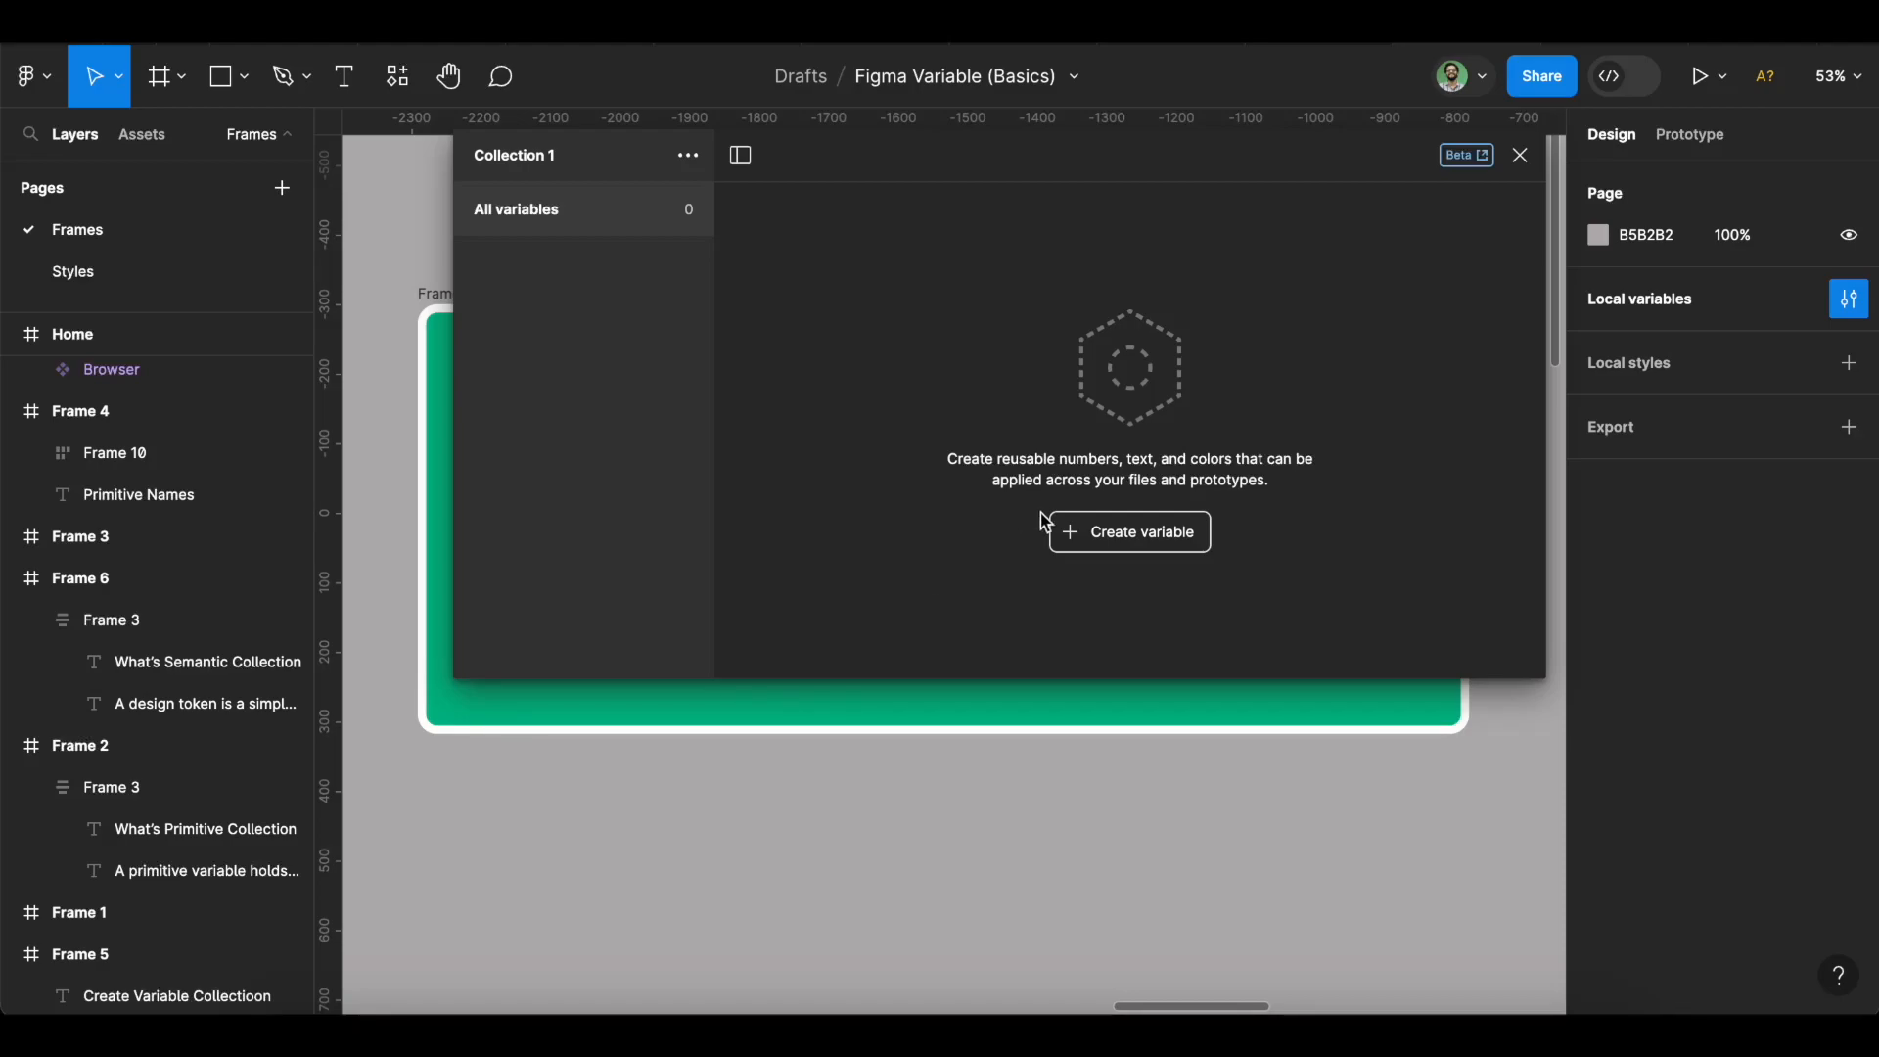
click(1088, 539)
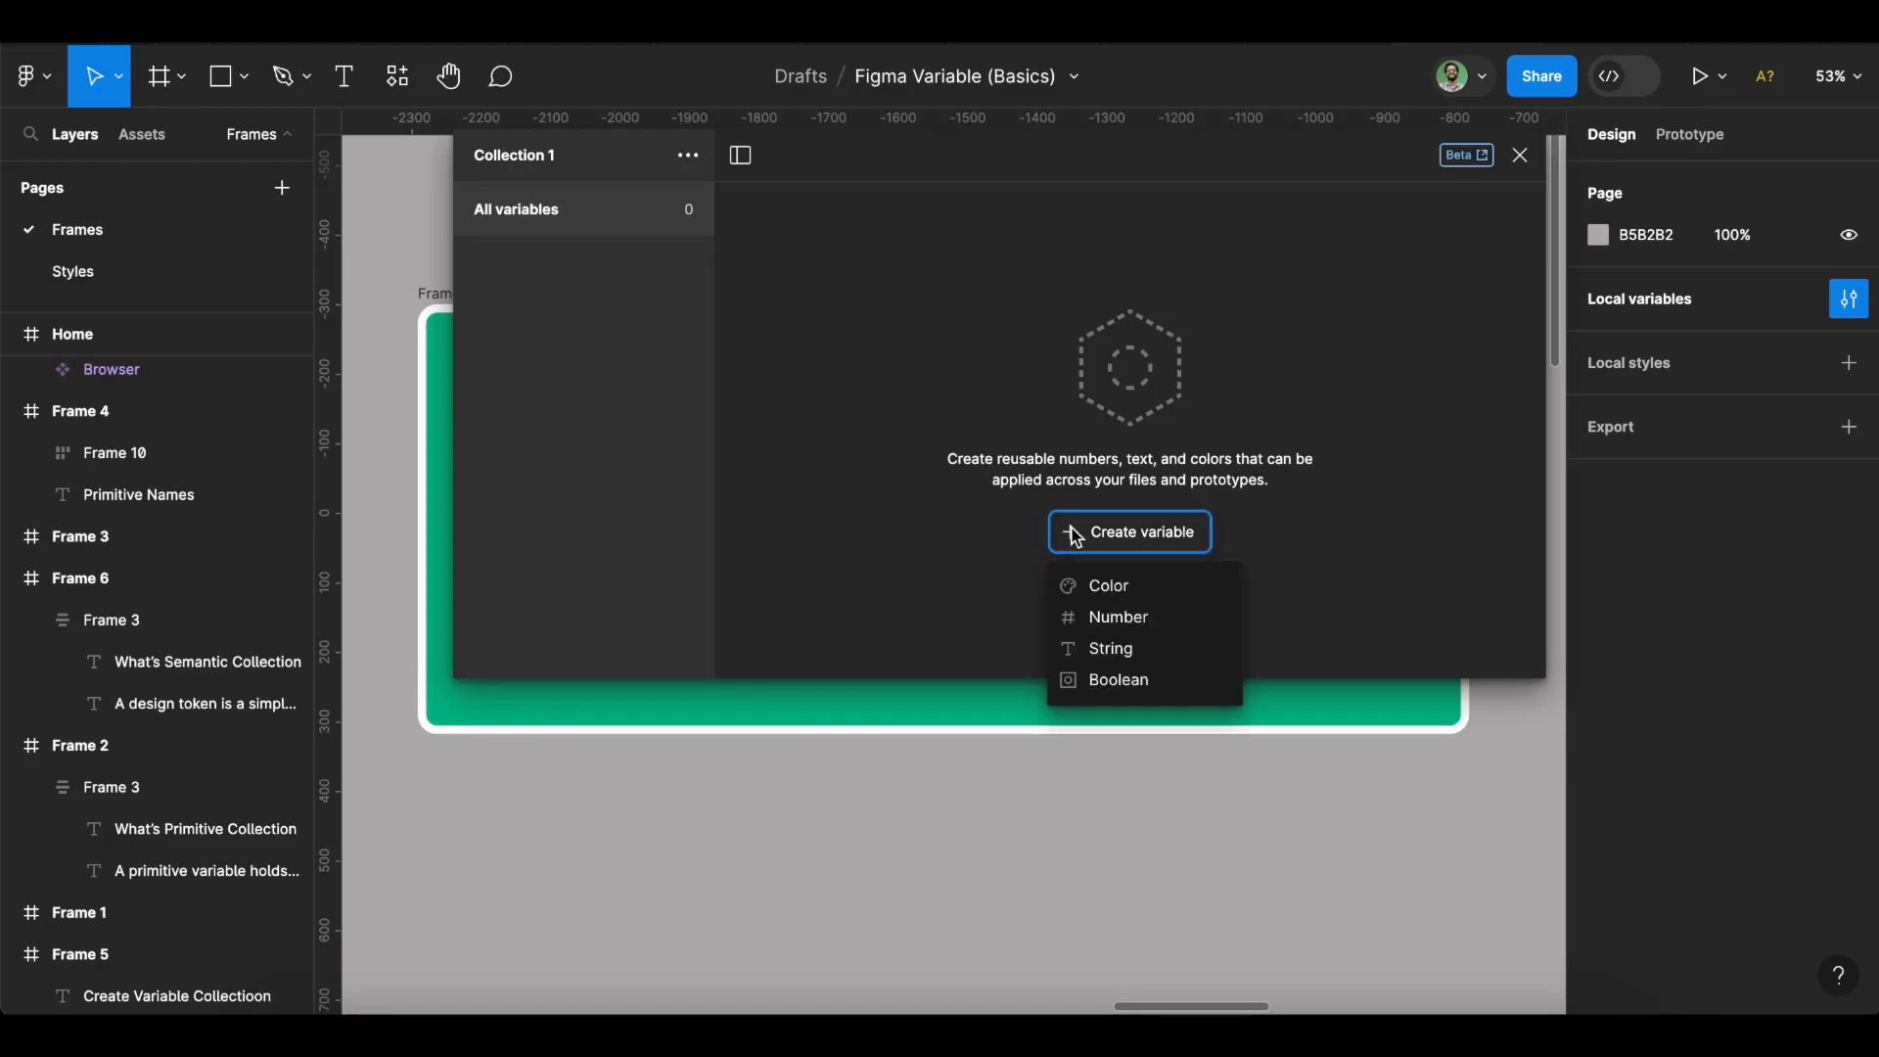
Add a colour variable named blue-500 with value 2CA8C5.
click(1140, 587)
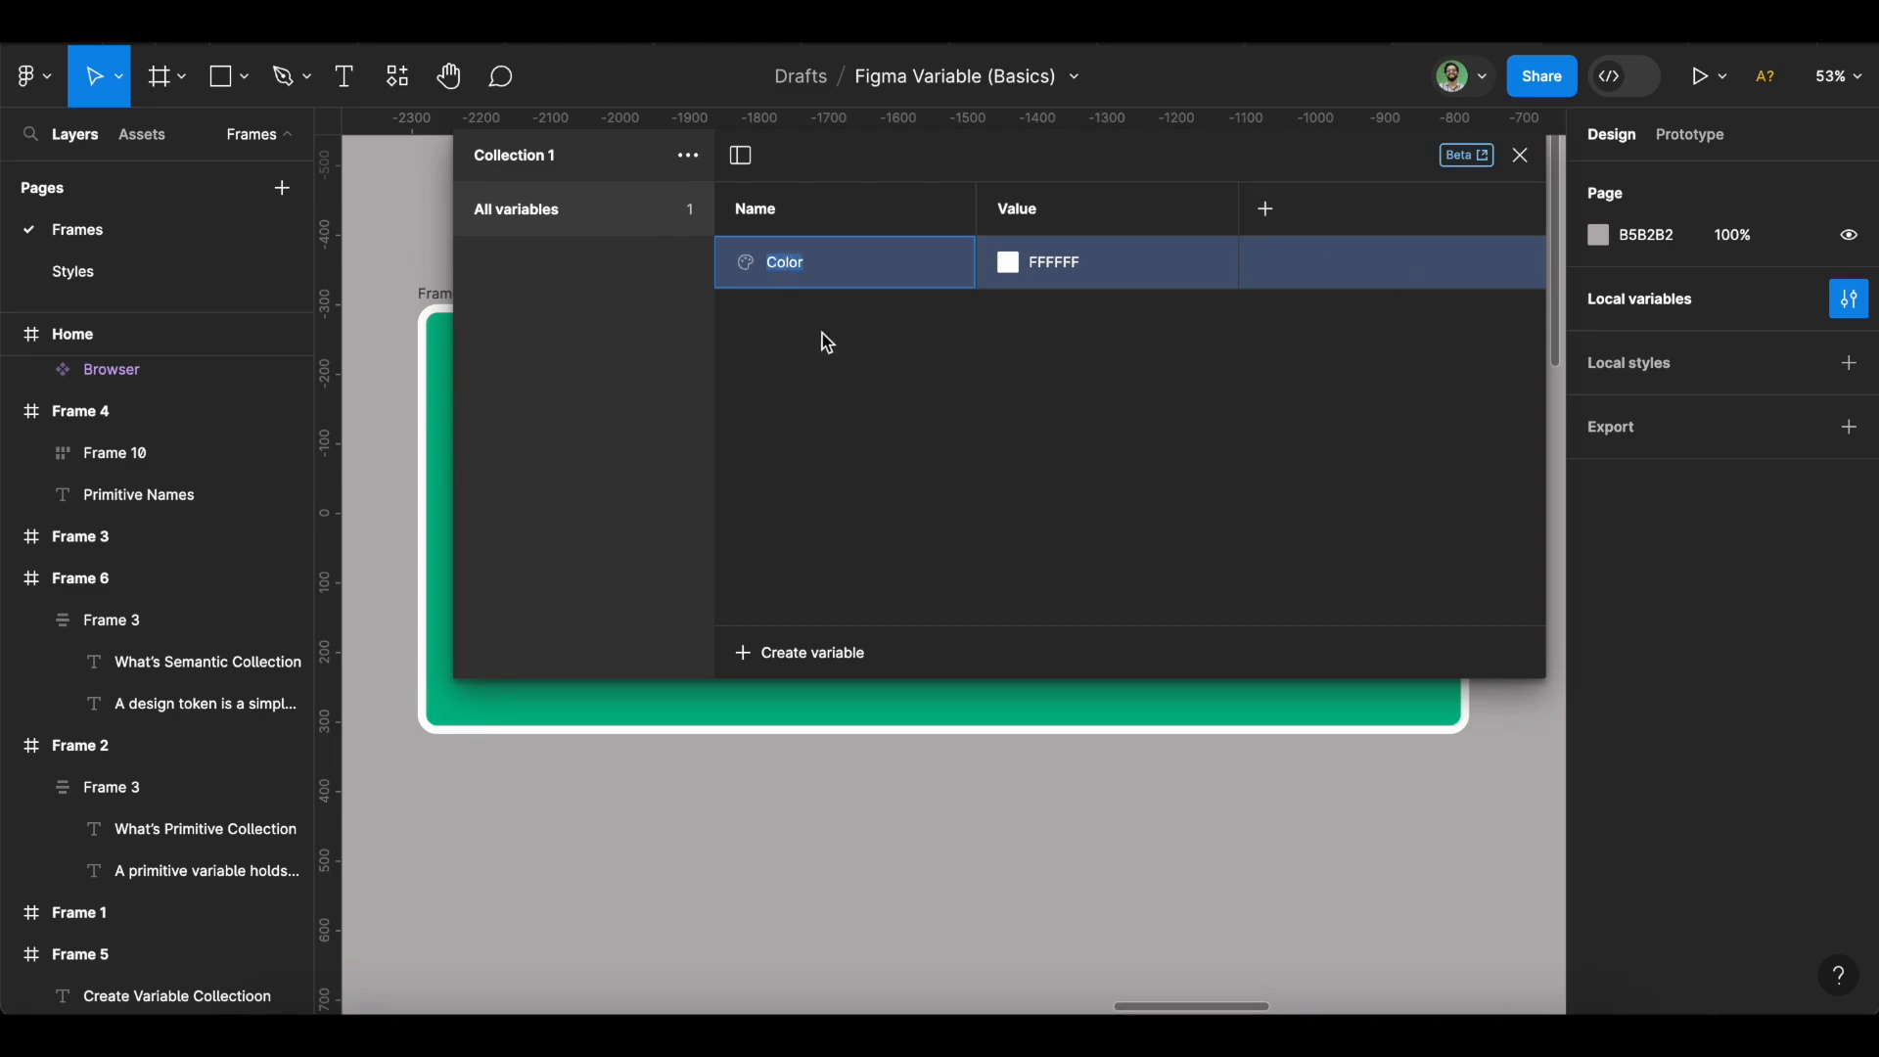
text(blue)
double_click(1055, 262)
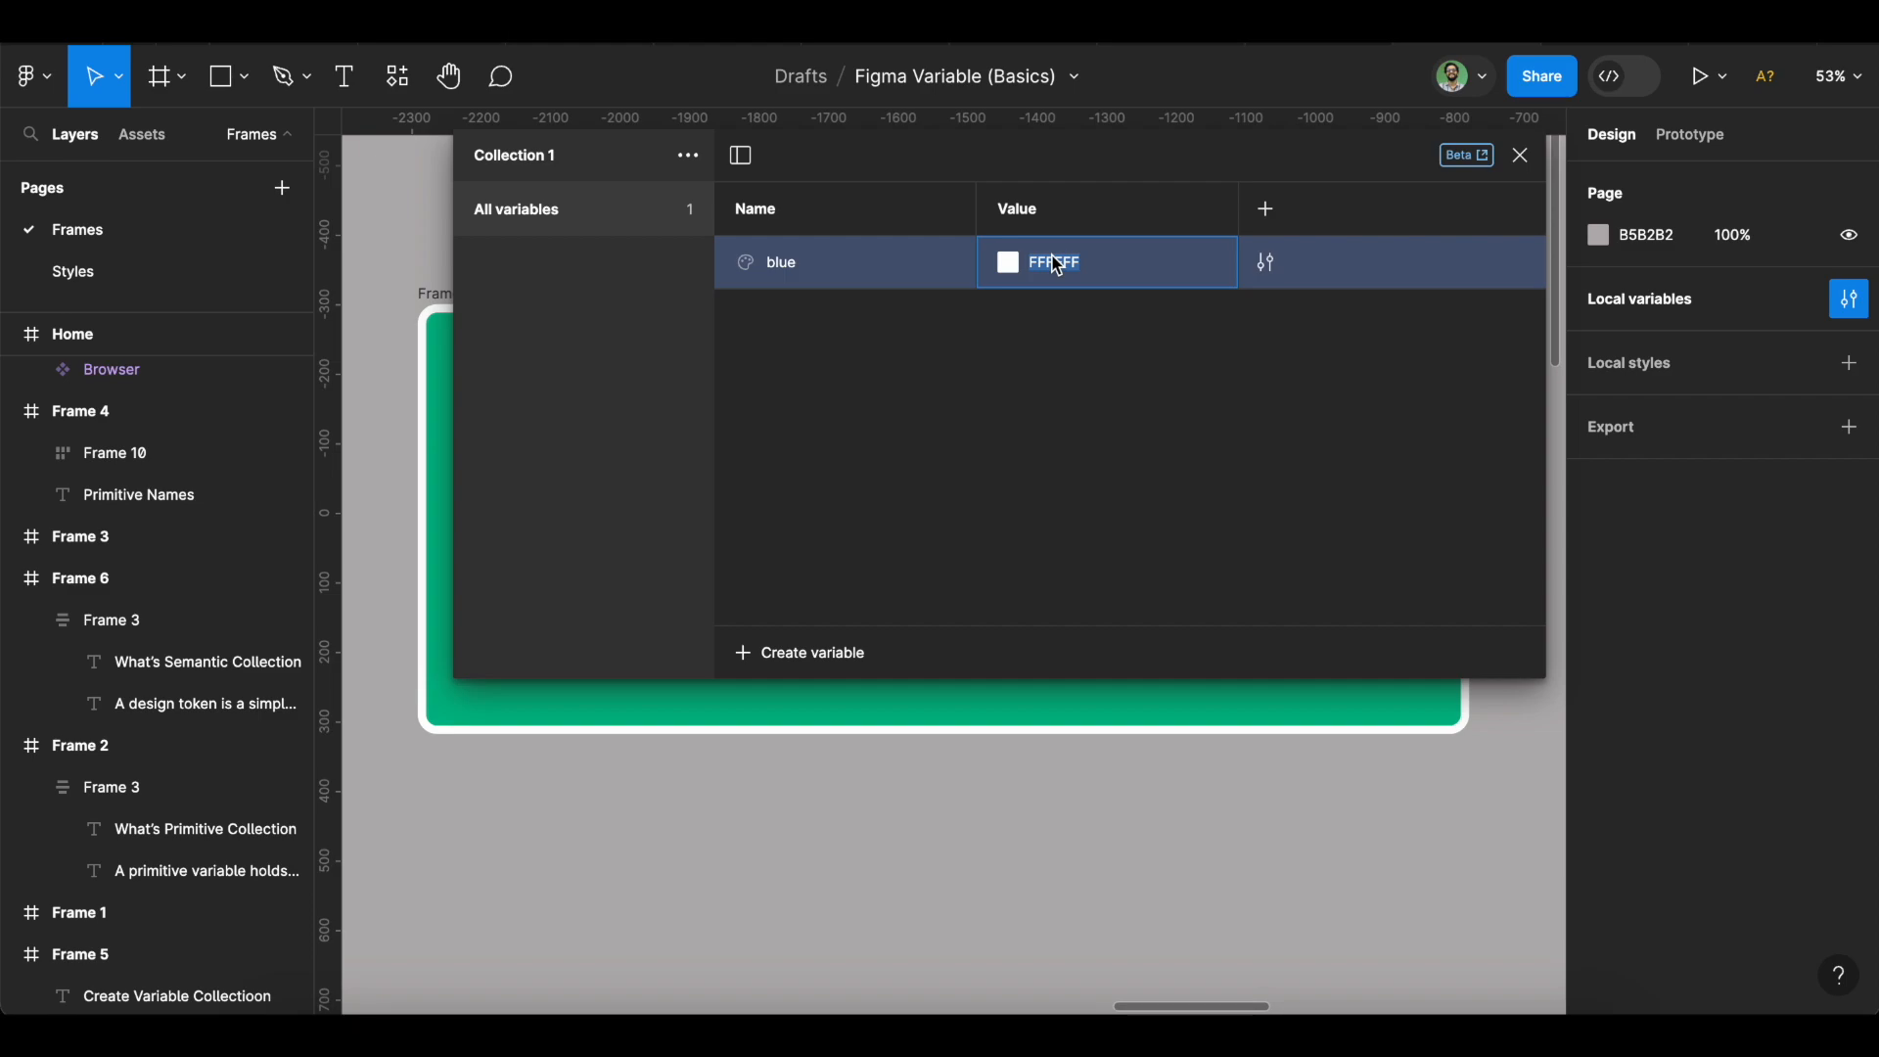
text(2ca8c5)
key(Return)
click(796, 279)
key(Right)
text(-500)
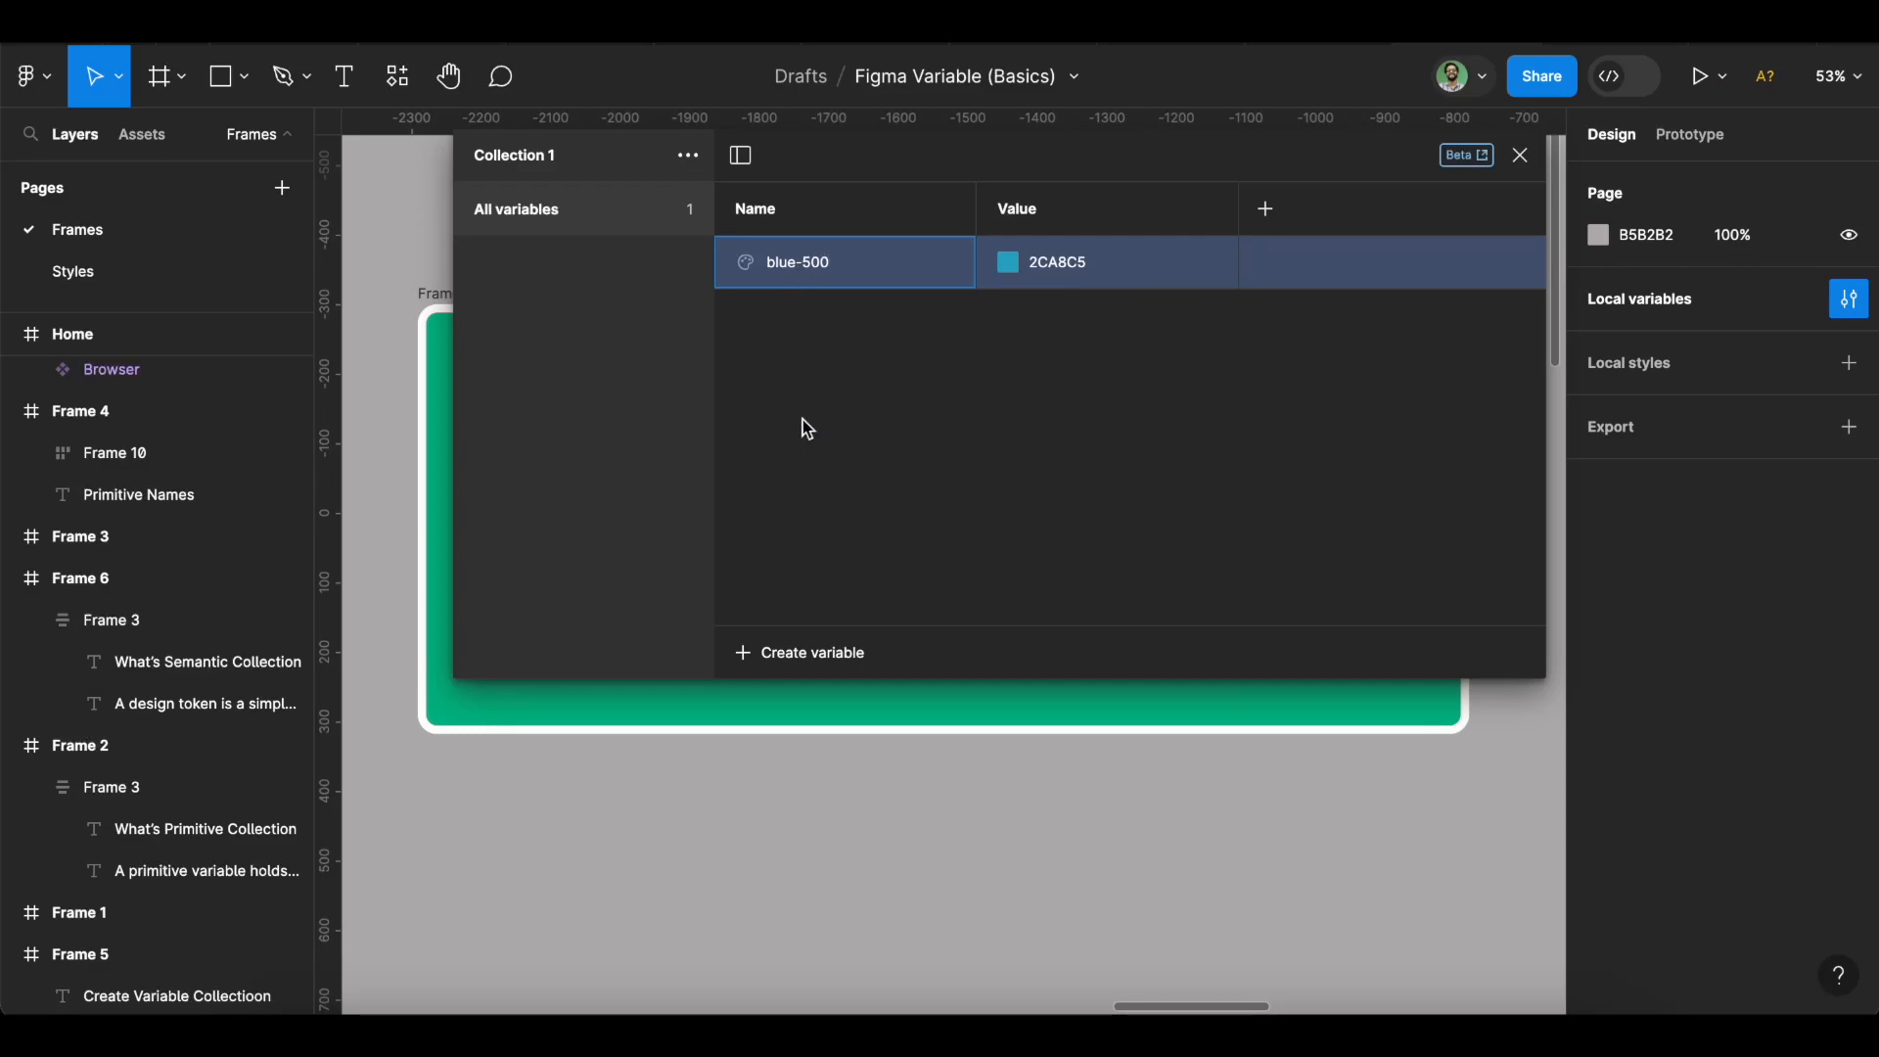
Add a colour variable blue-600 with value 2899B3.
click(798, 652)
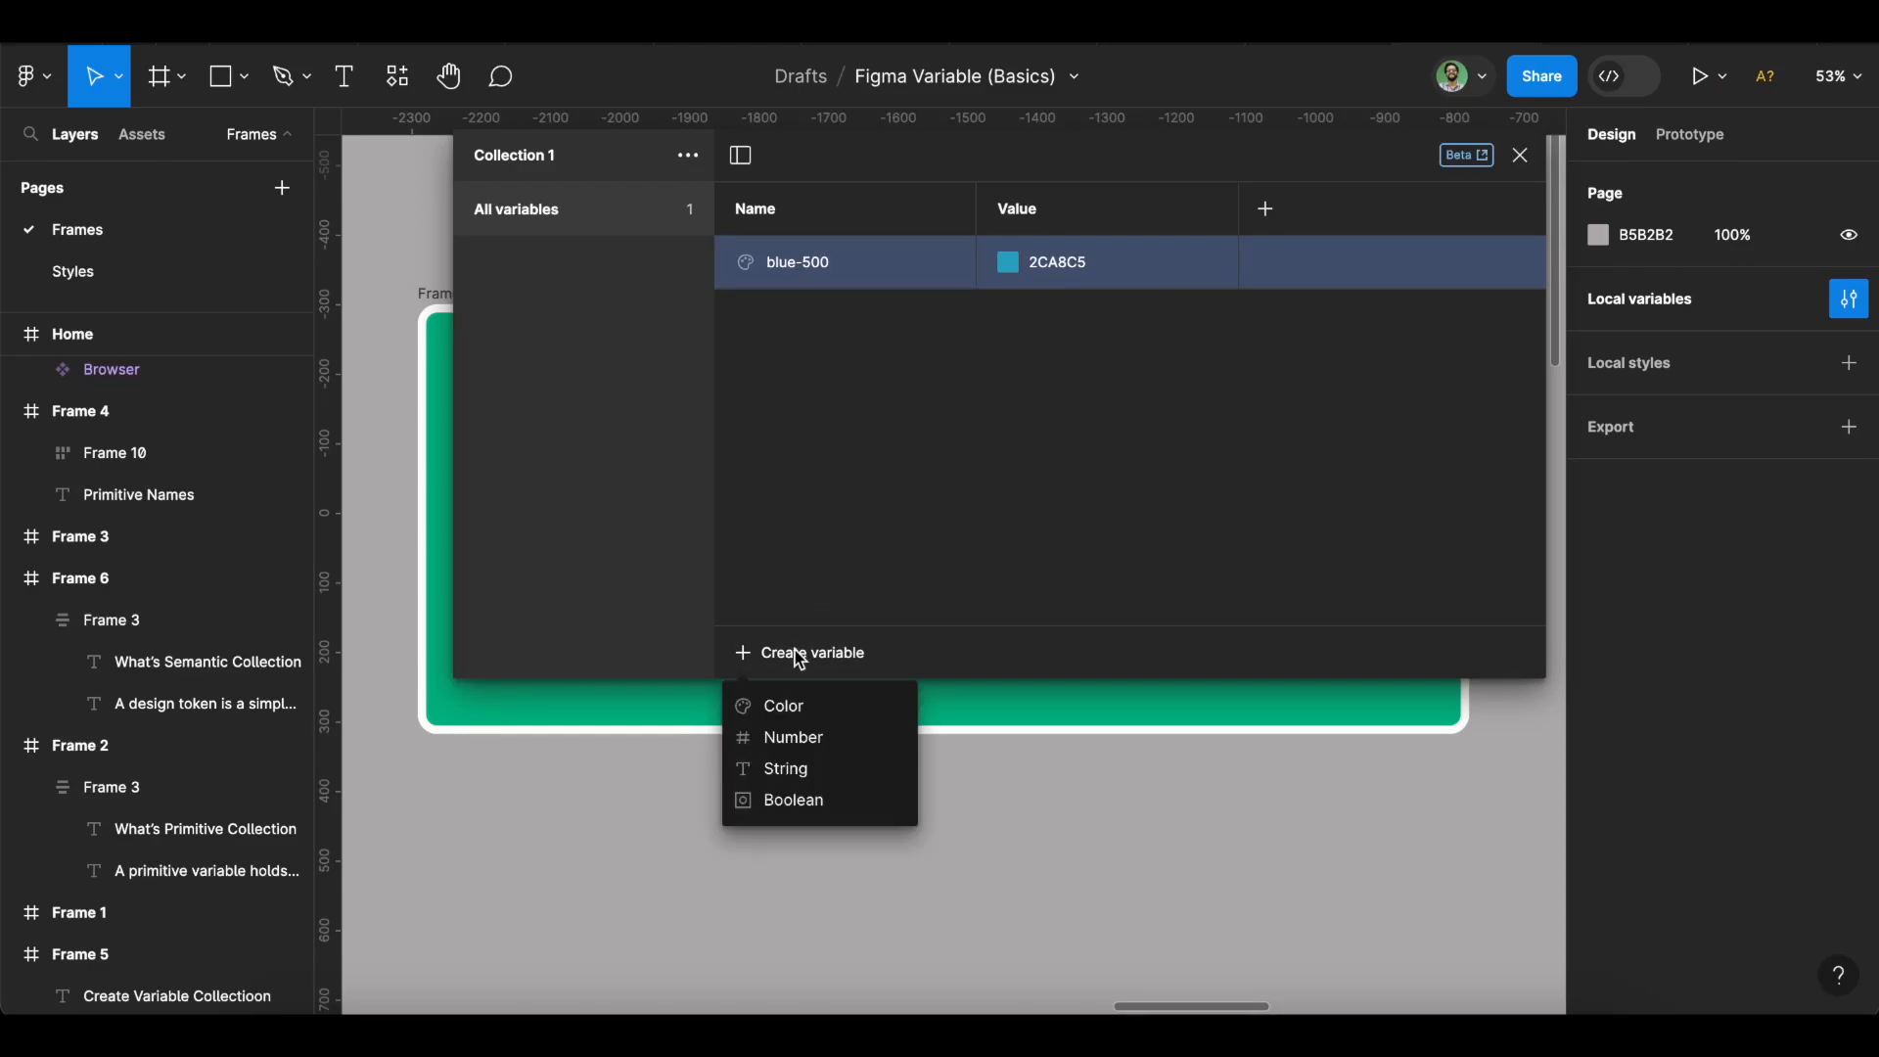
click(789, 706)
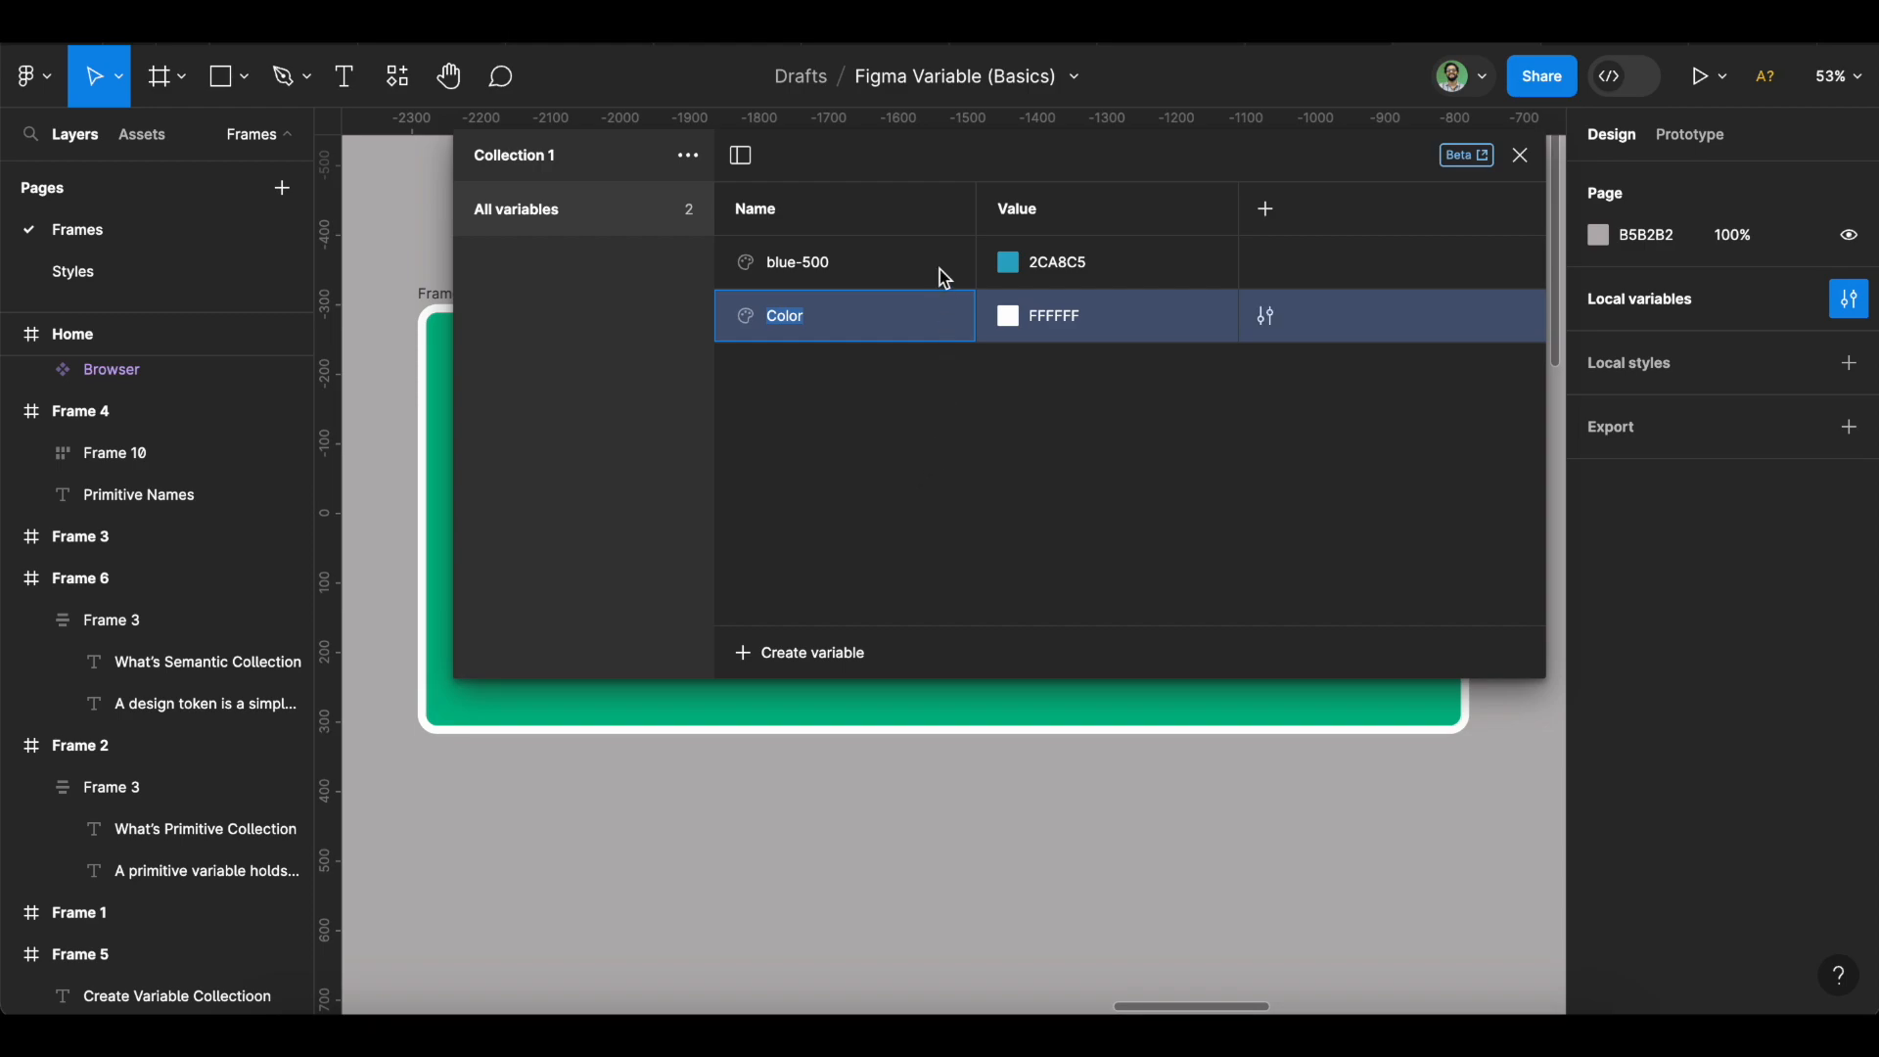
double_click(782, 279)
key(ctrl+c)
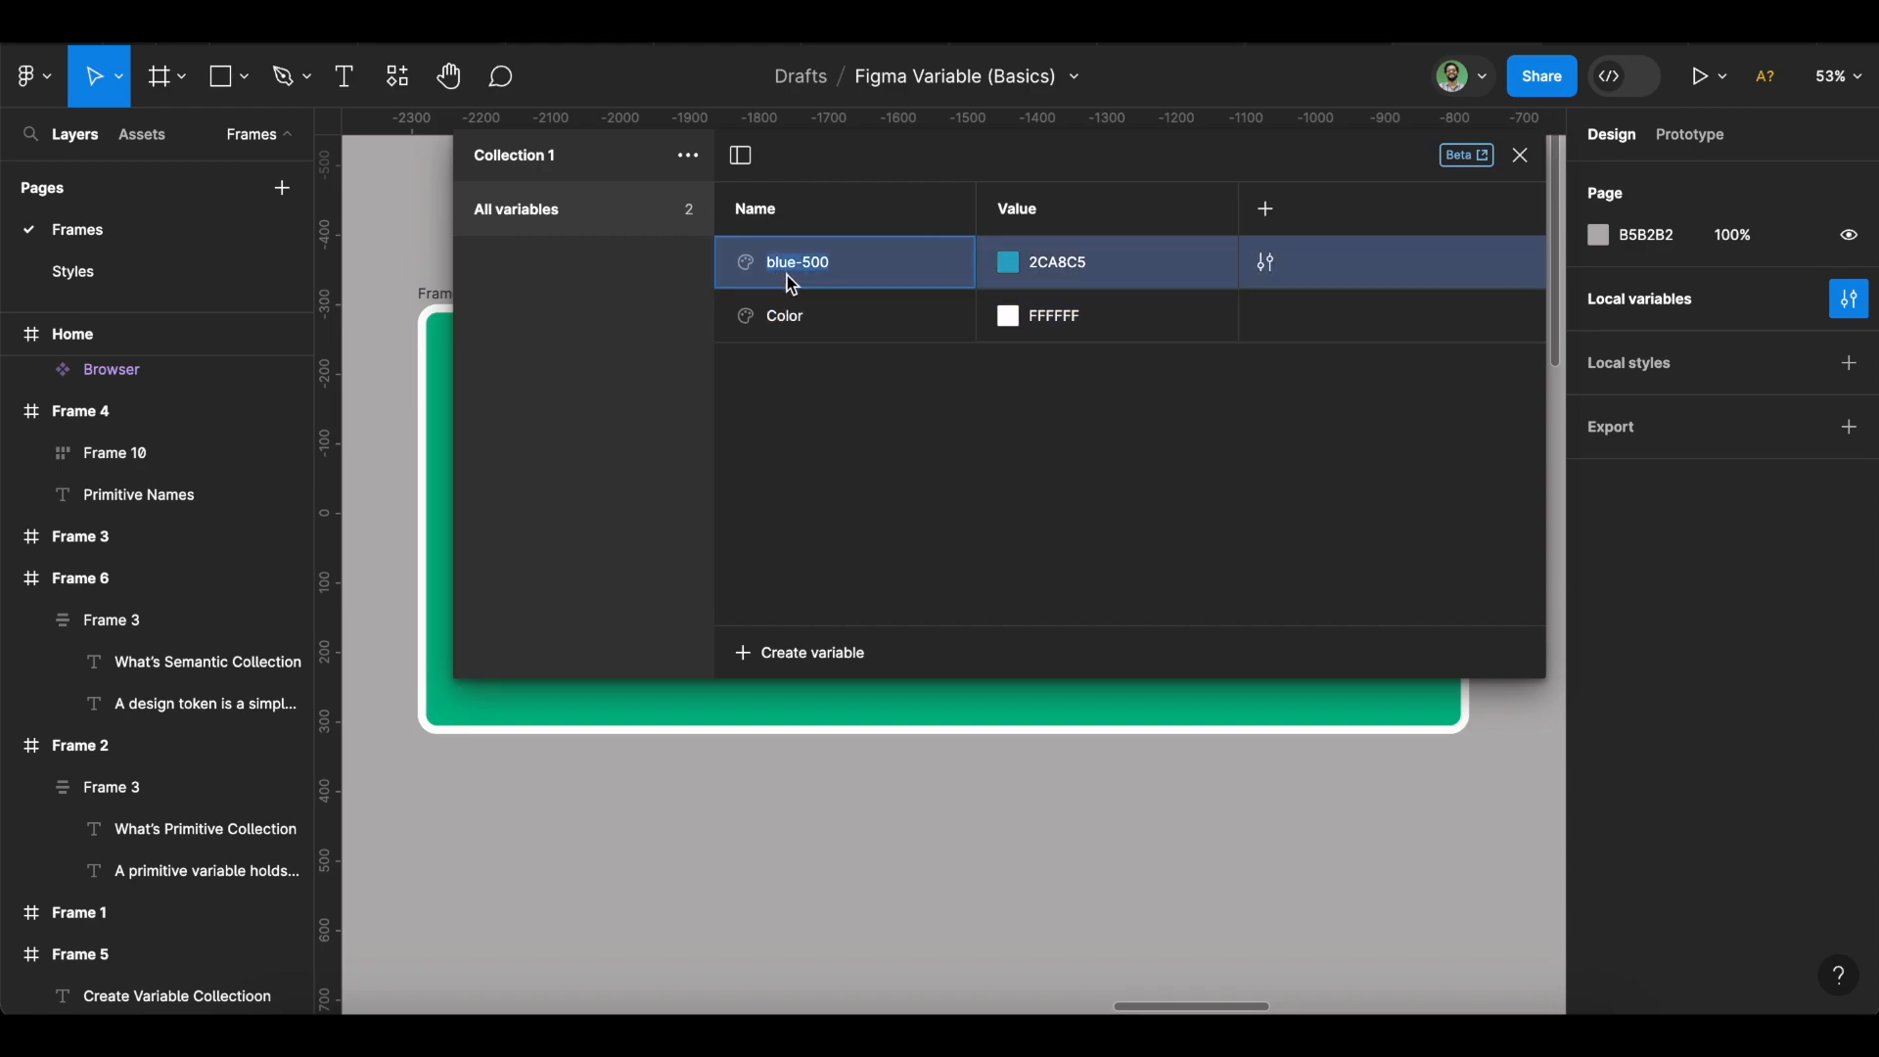
double_click(806, 328)
key(ctrl+v)
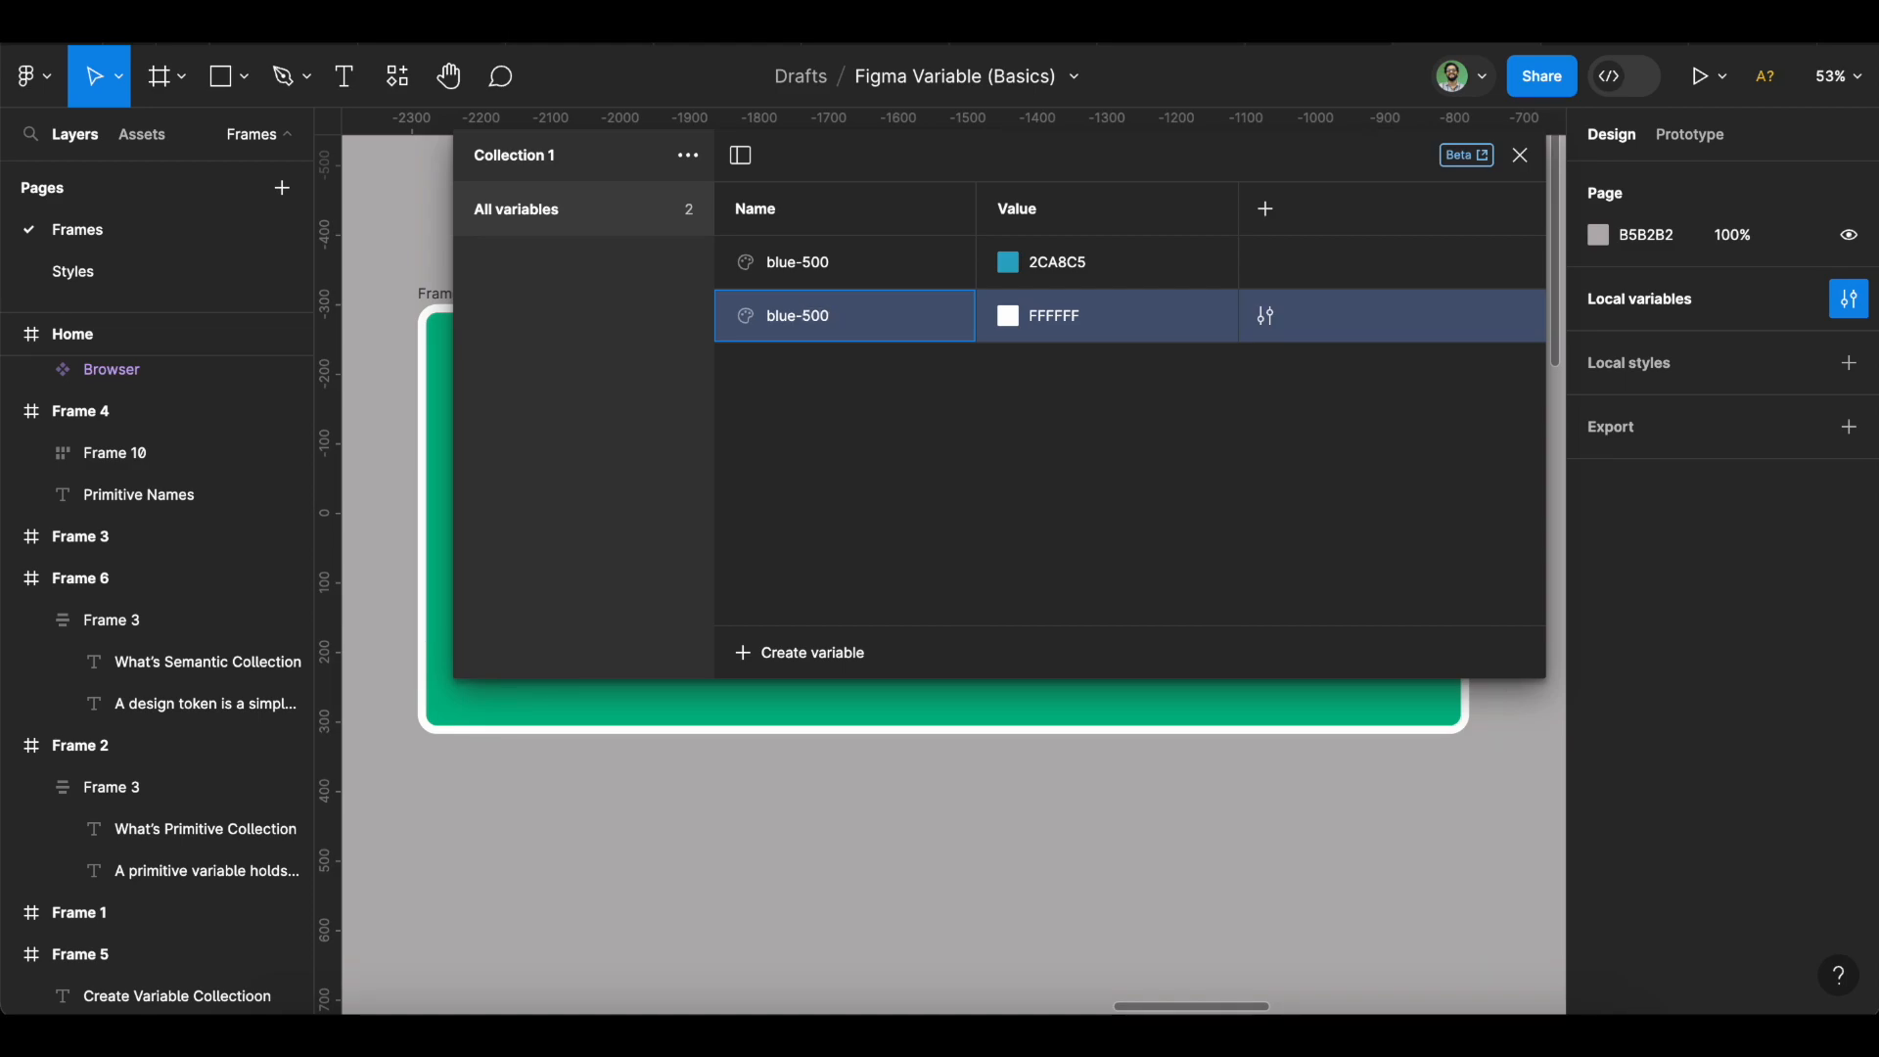
click(809, 315)
key(BackSpace)
text(6)
click(1048, 332)
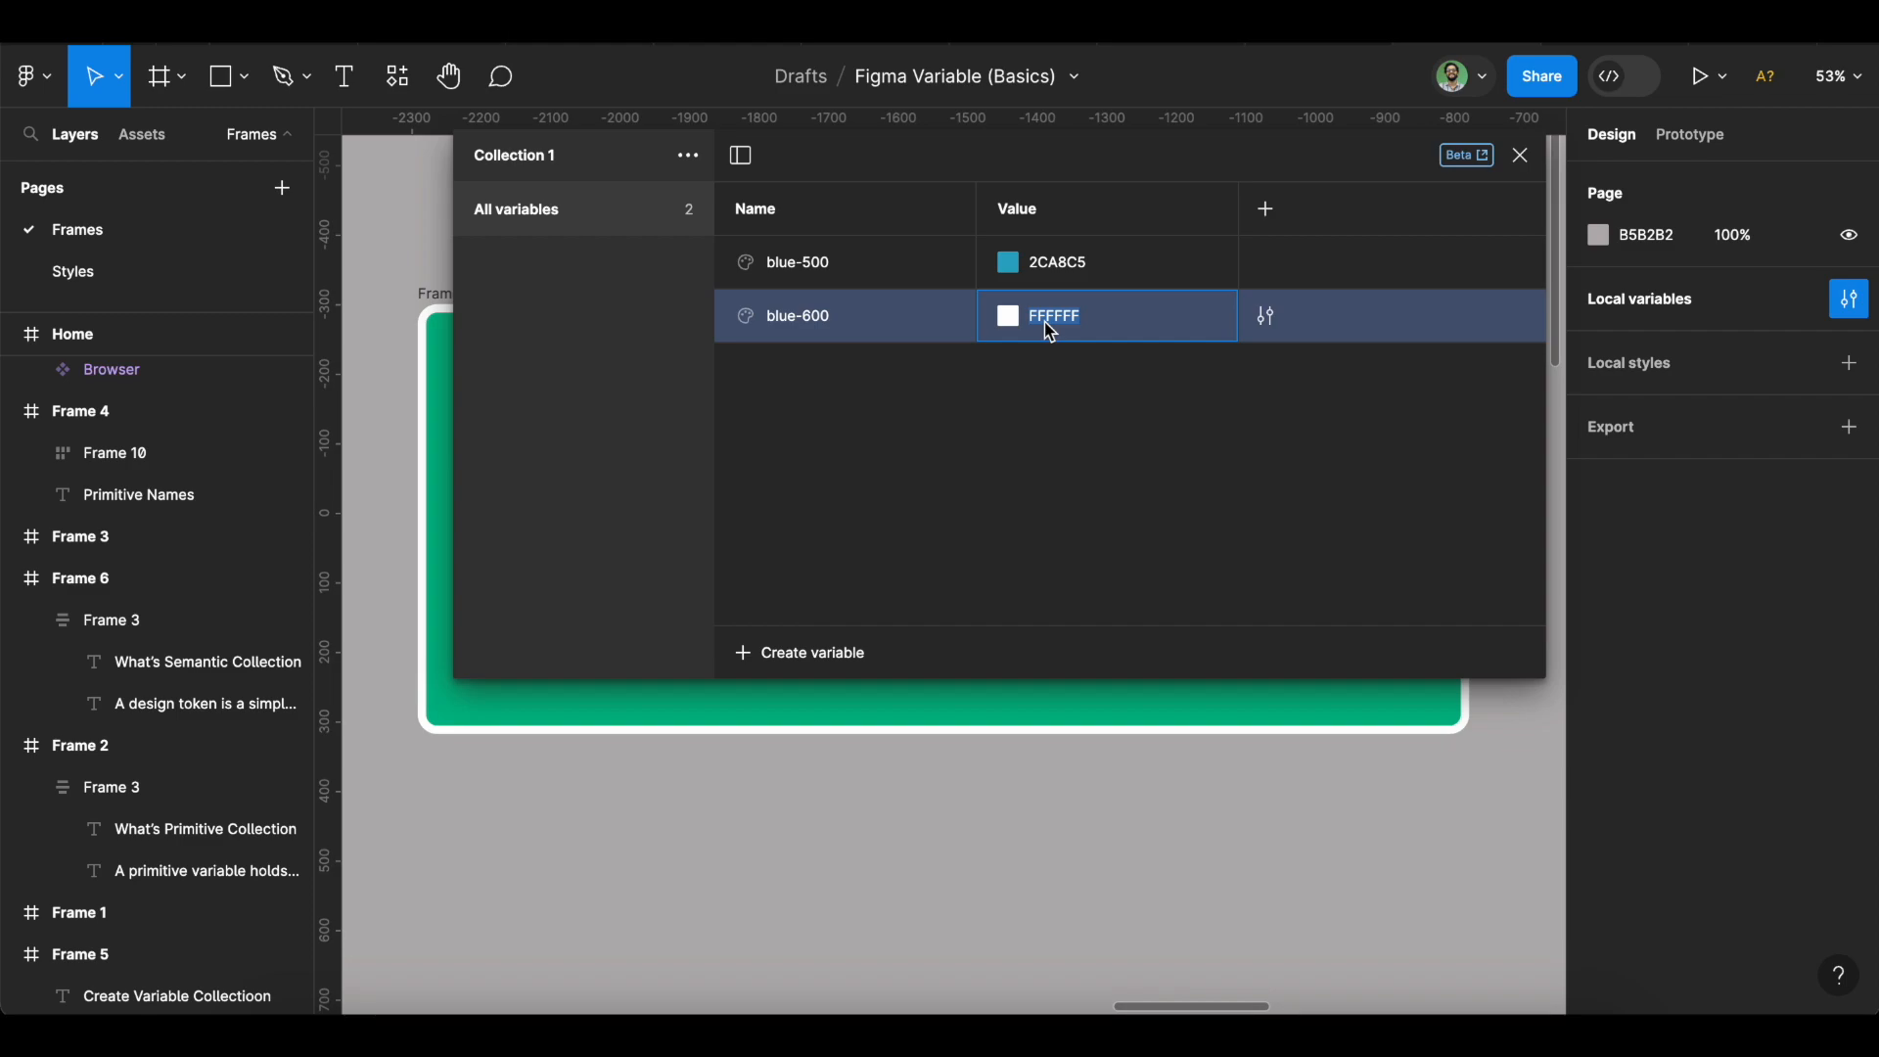
text(2899b3)
key(Return)
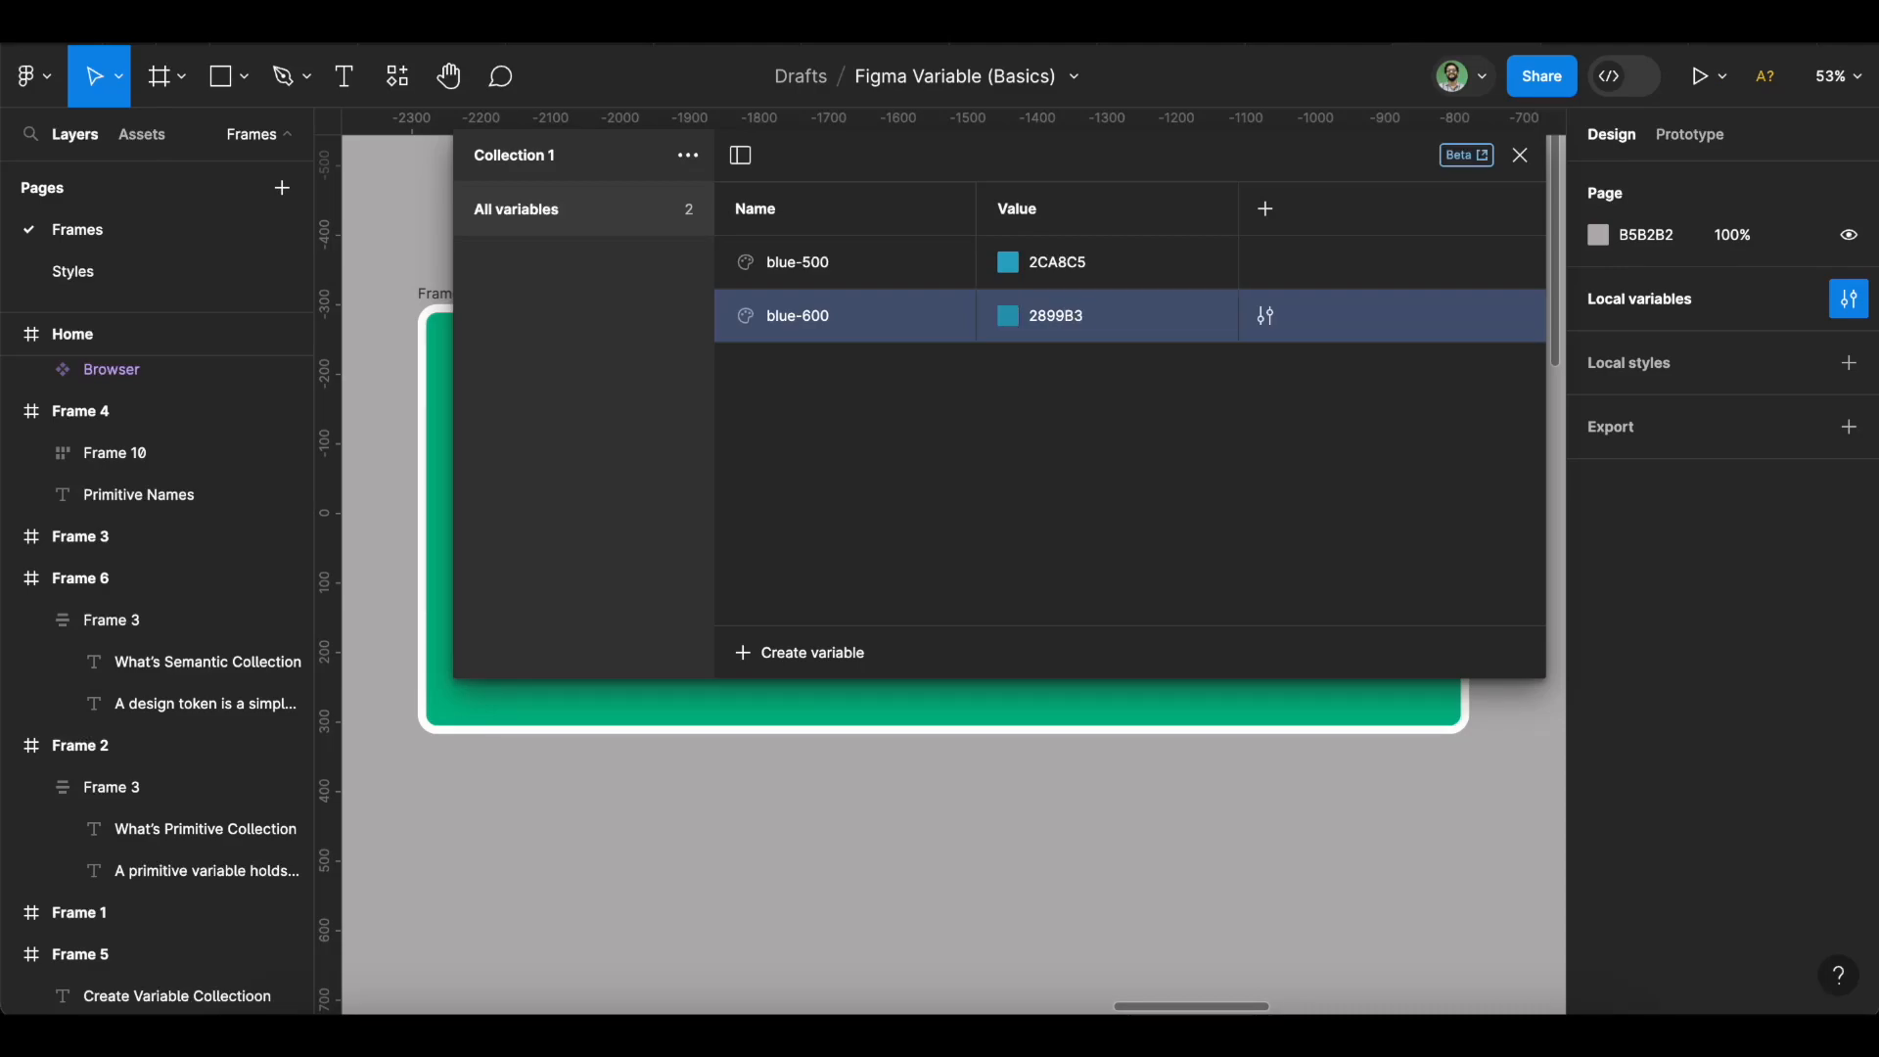
Add a colour variable blue-700 with value 1F778C.
click(800, 658)
click(808, 712)
text(blue-700)
key(Tab)
text(1f778c)
Add a colour variable red-500, correcting its value to C7472C.
click(812, 651)
click(821, 719)
text(red-500)
key(Tab)
text(c)
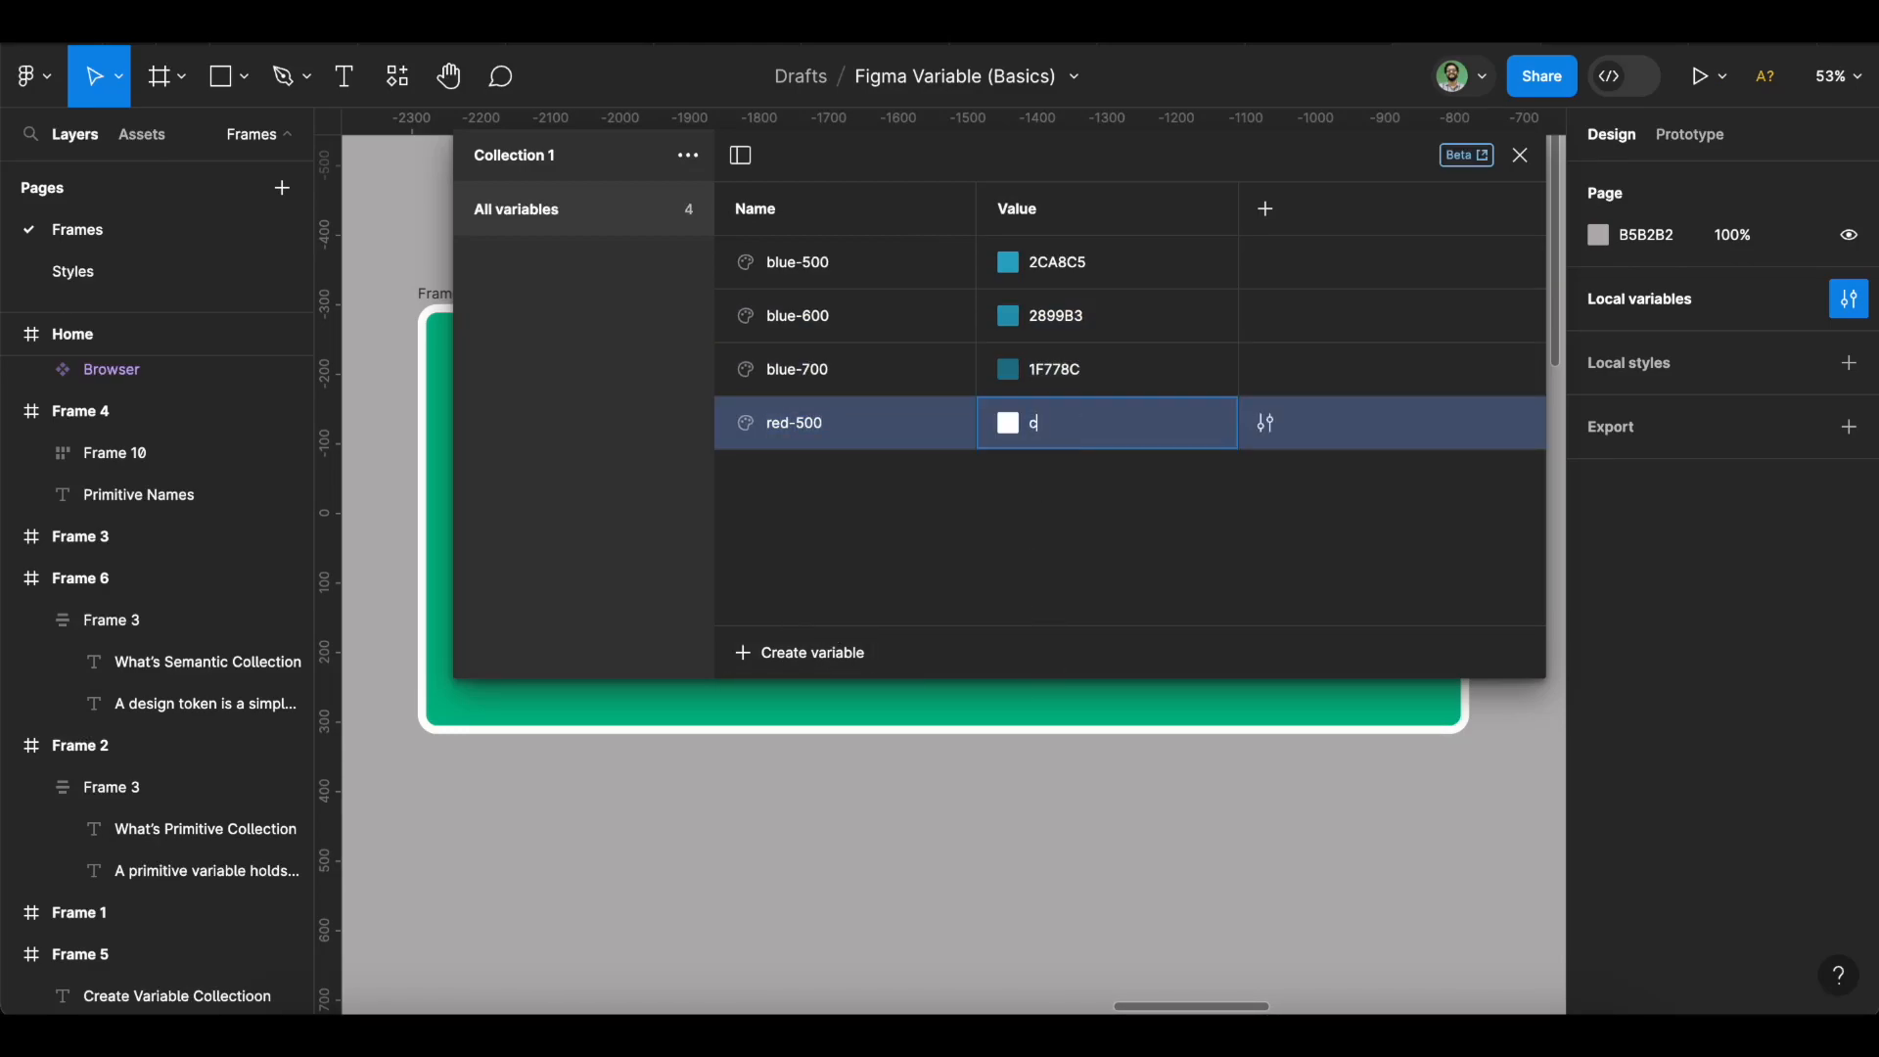
text(67744)
key(Return)
click(1070, 424)
text(c7472c)
key(Return)
Add a colour variable red-600 with value B54128.
click(812, 651)
click(822, 719)
click(1048, 479)
text(b54128)
key(Return)
Add a colour variable red-700 with value 8D321F.
click(850, 659)
click(835, 721)
text(red-700)
key(Tab)
text(8d321f)
key(Return)
Add colour variables white and black, setting black to 000000.
click(813, 652)
click(851, 701)
text(white)
click(812, 652)
click(851, 701)
text(blak)
key(BackSpace)
text(ck)
click(1074, 615)
text(00)
key(Return)
scroll(845, 406, up, 1)
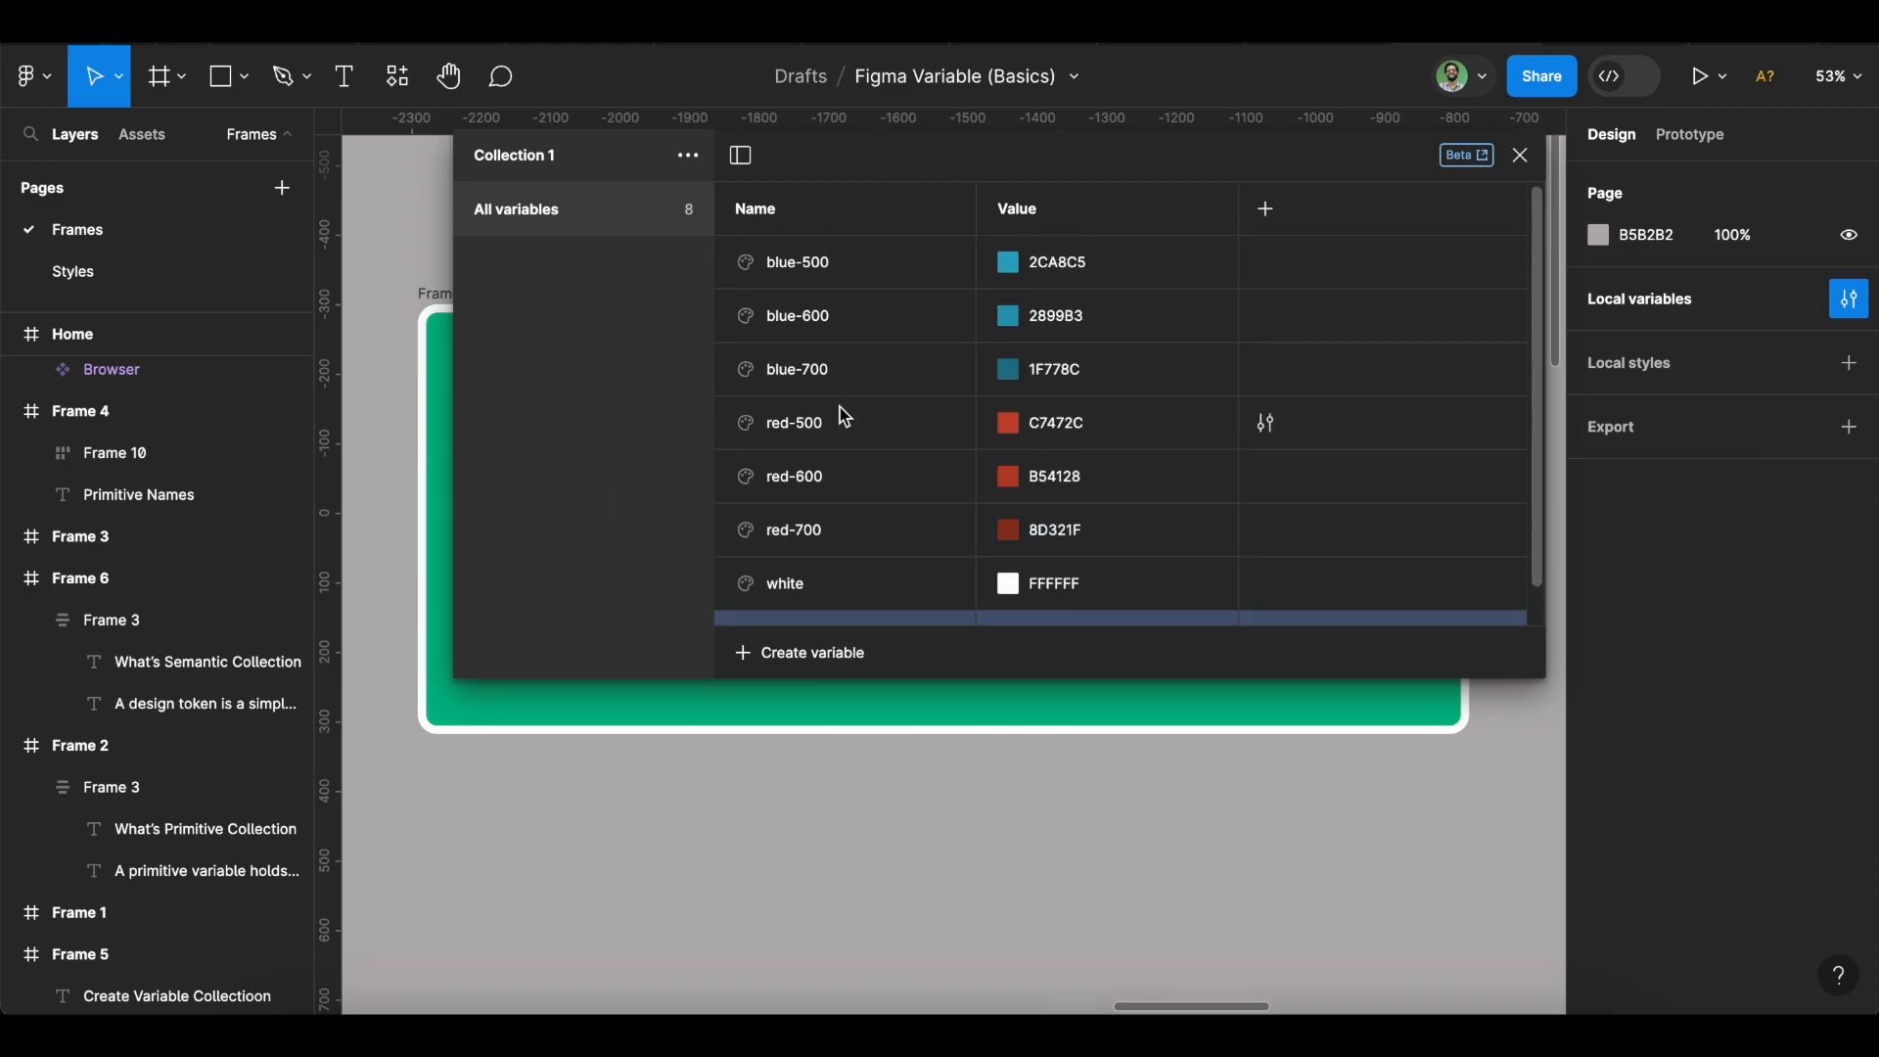
Select all eight colour variables from blue-500 to black and put them in a new group.
click(817, 276)
scroll(895, 405, down, 1)
scroll(896, 406, up, 1)
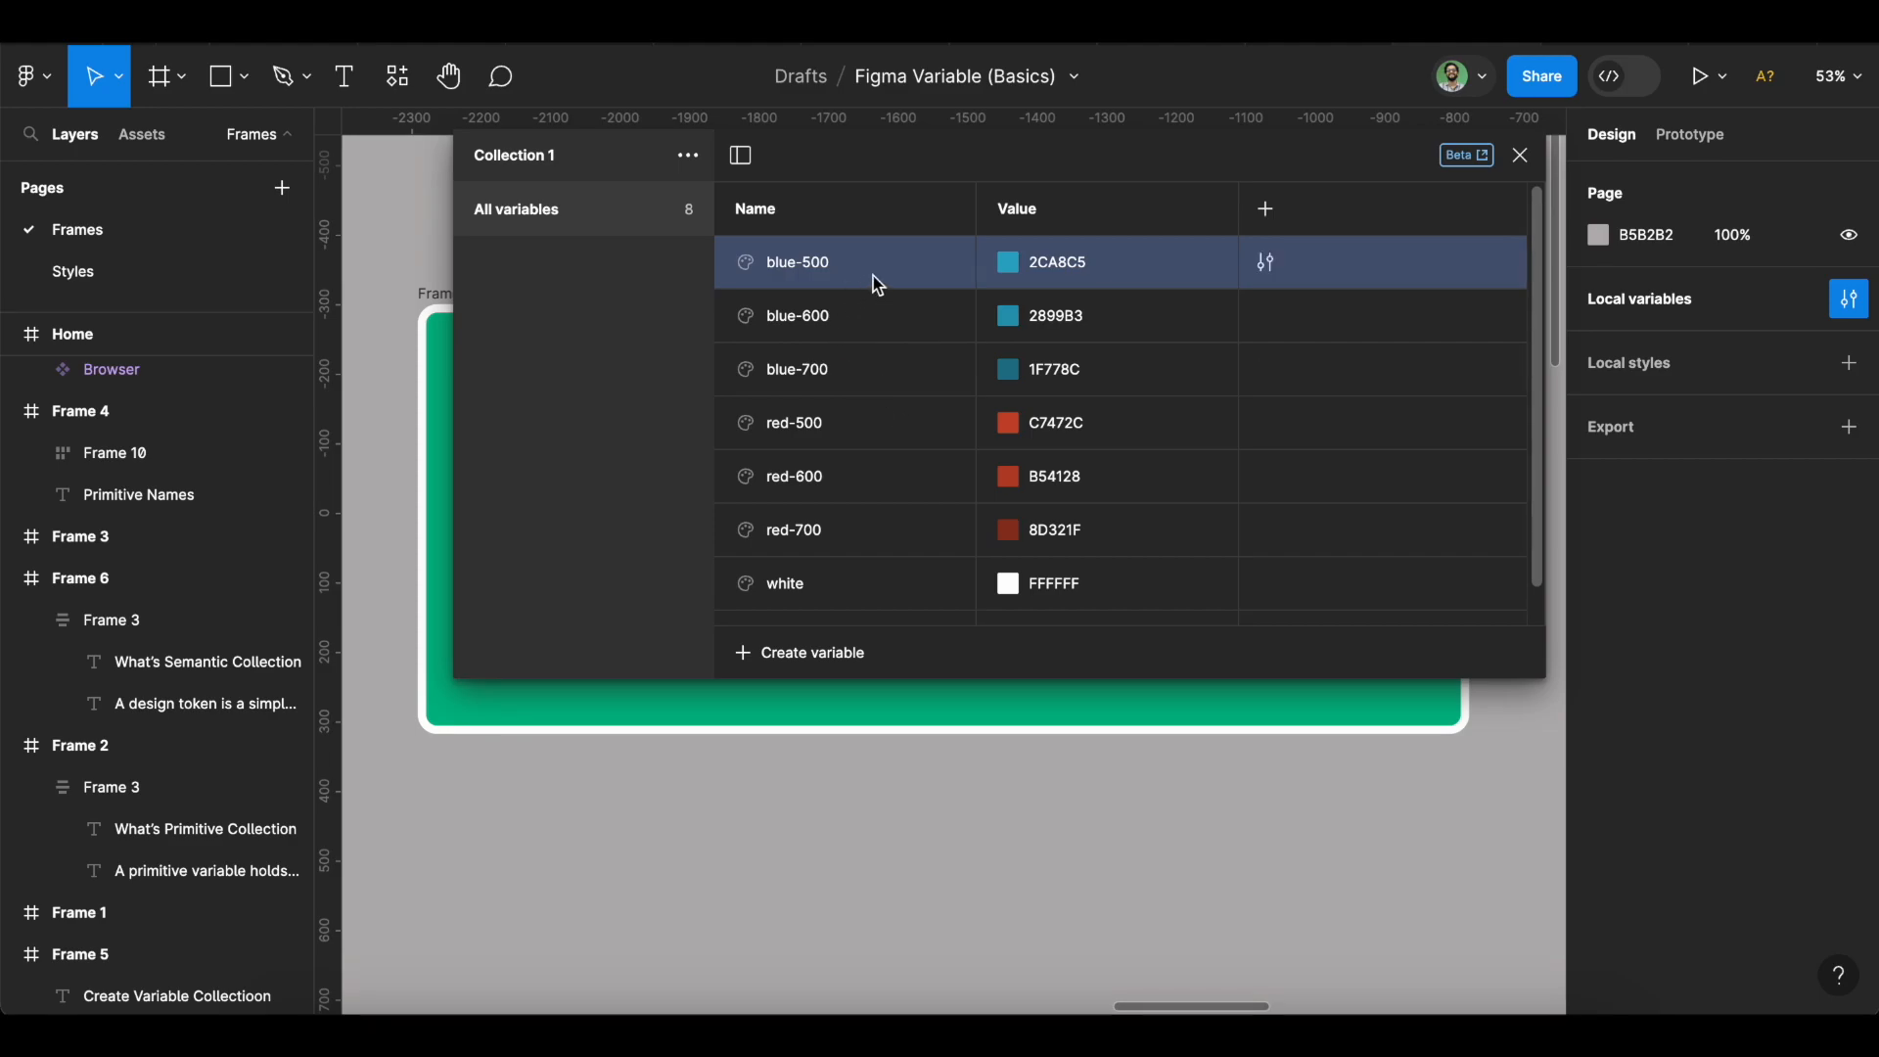
scroll(872, 285, down, 1)
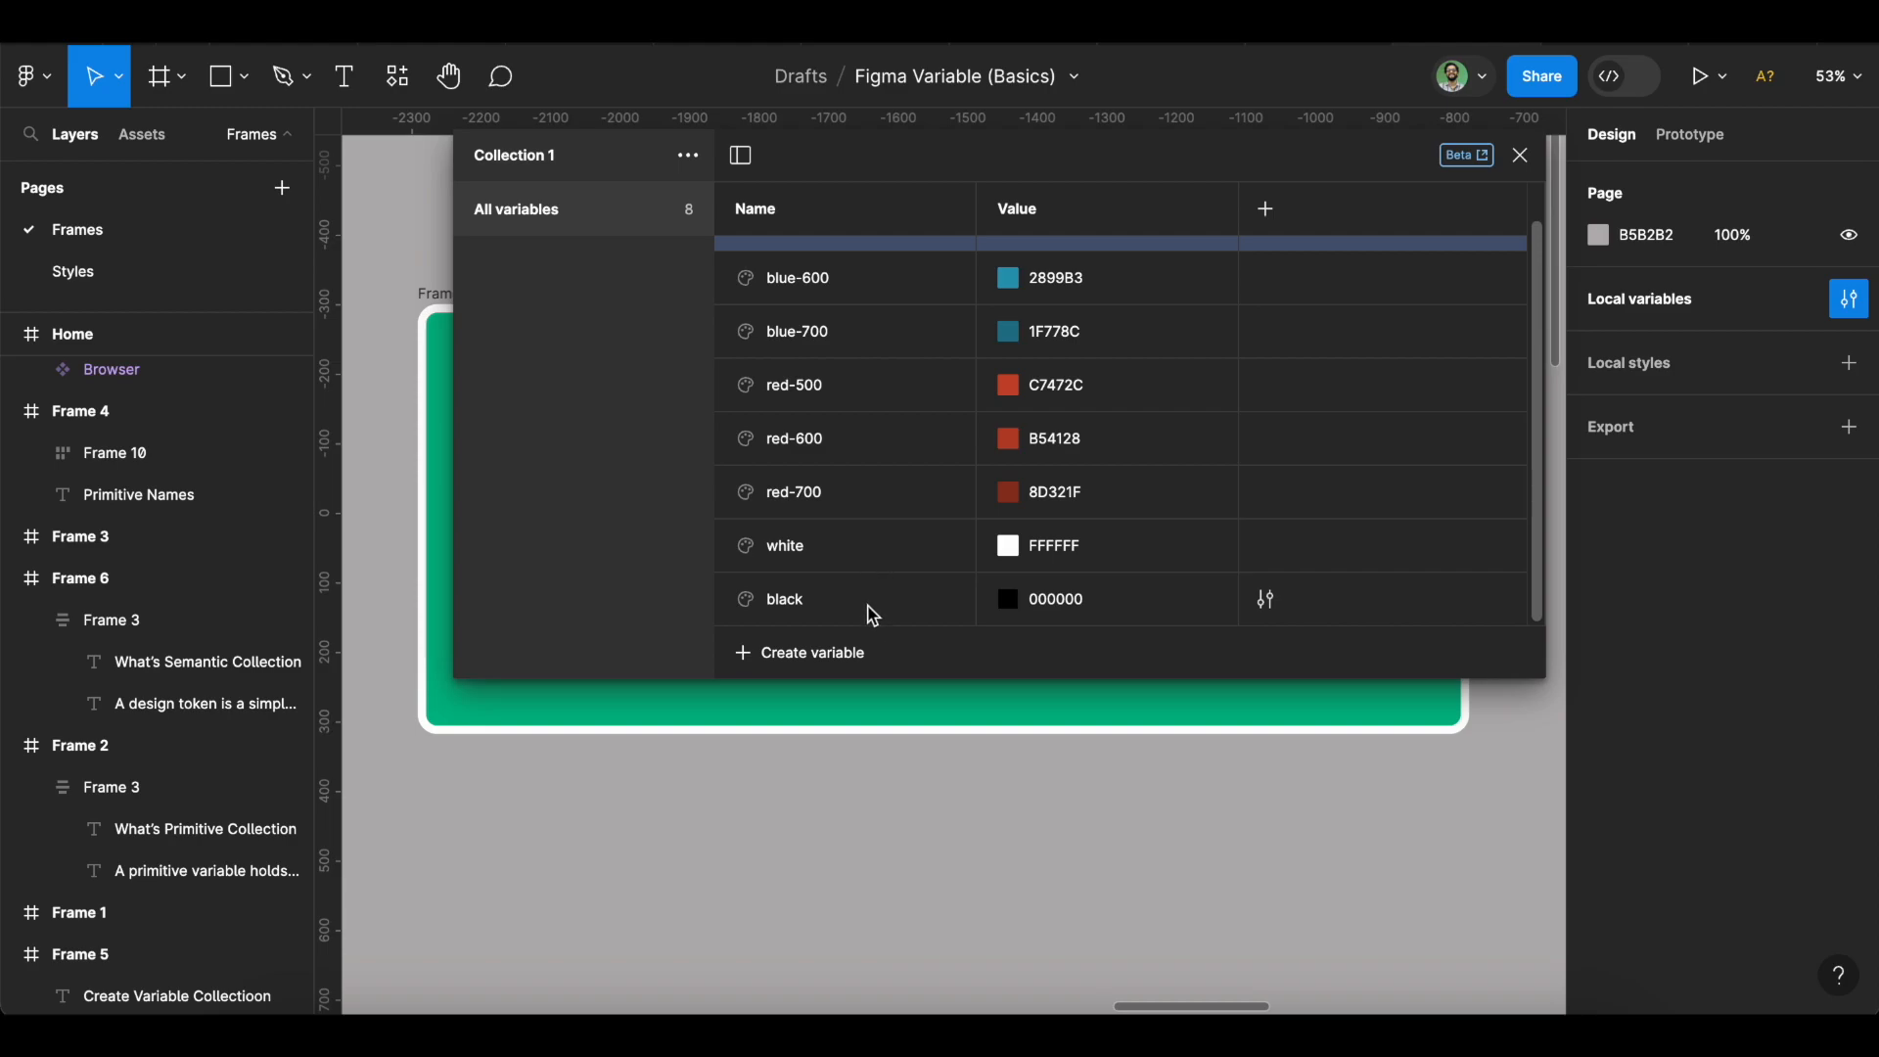
shift+click(872, 614)
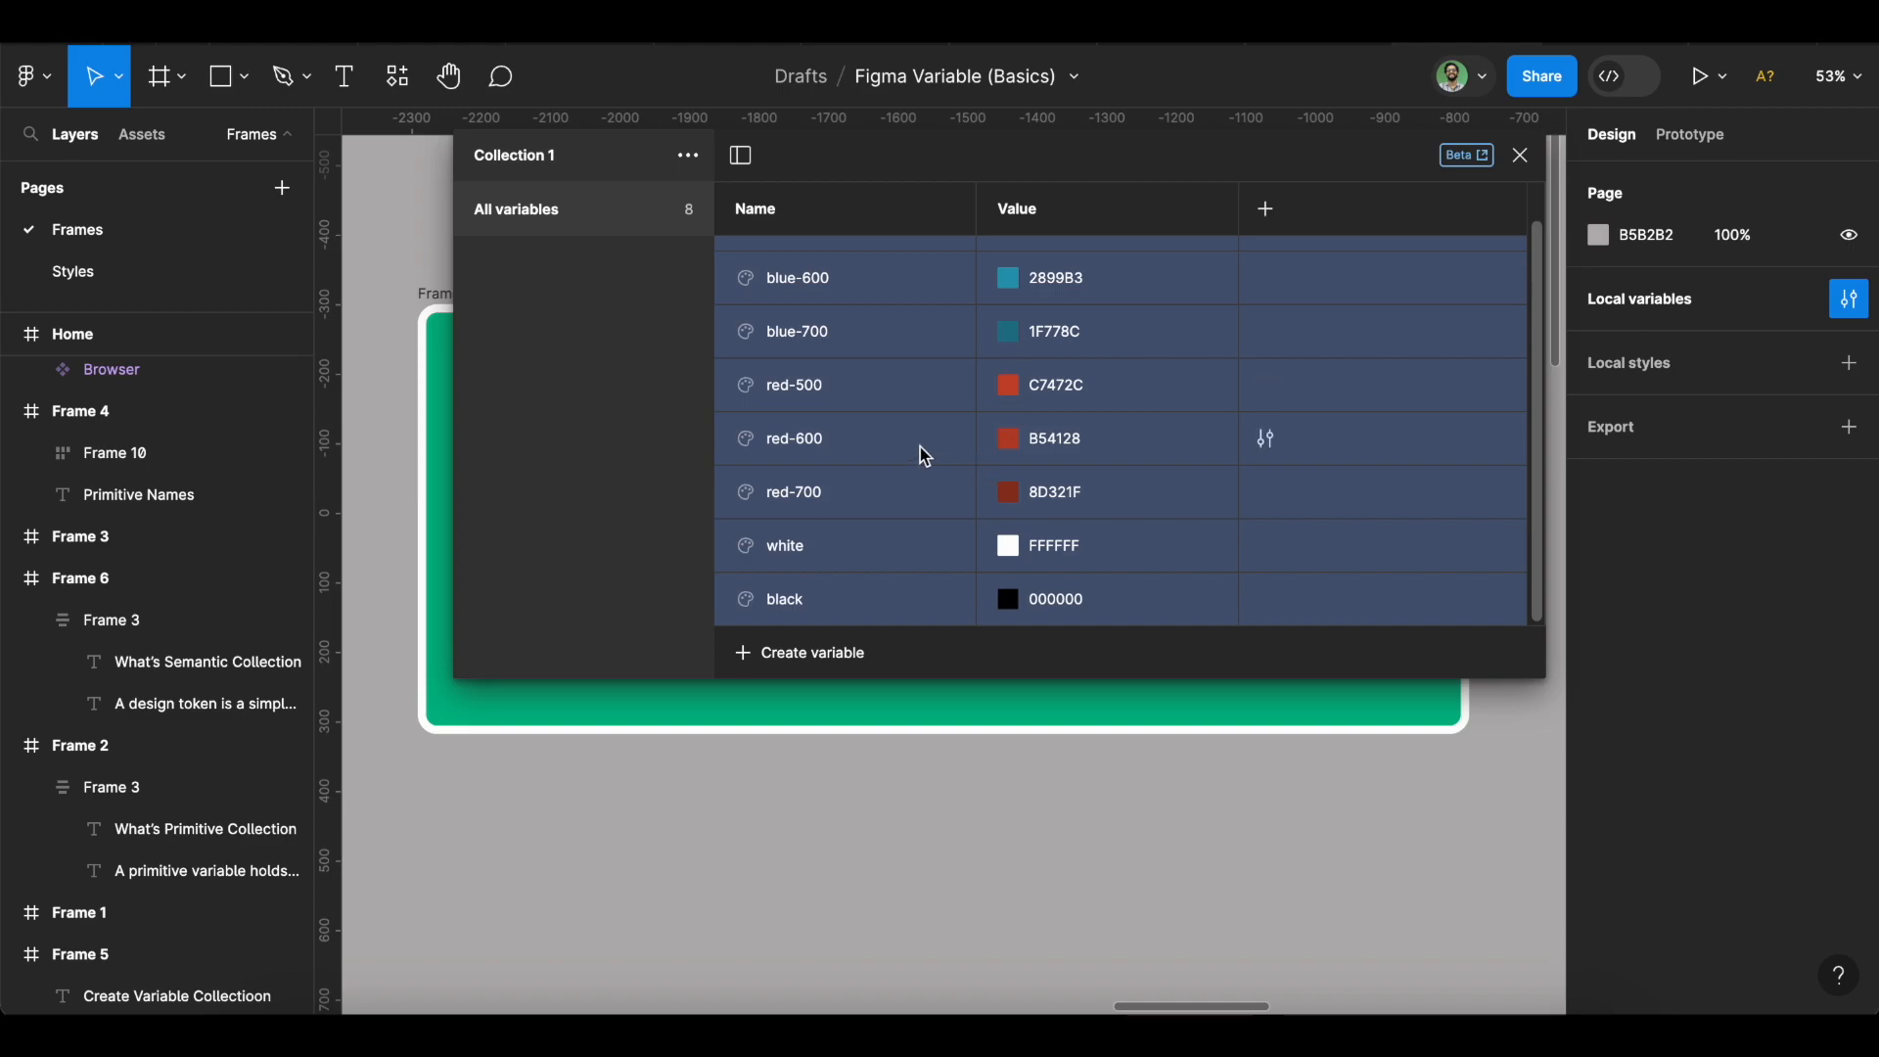
scroll(910, 436, up, 1)
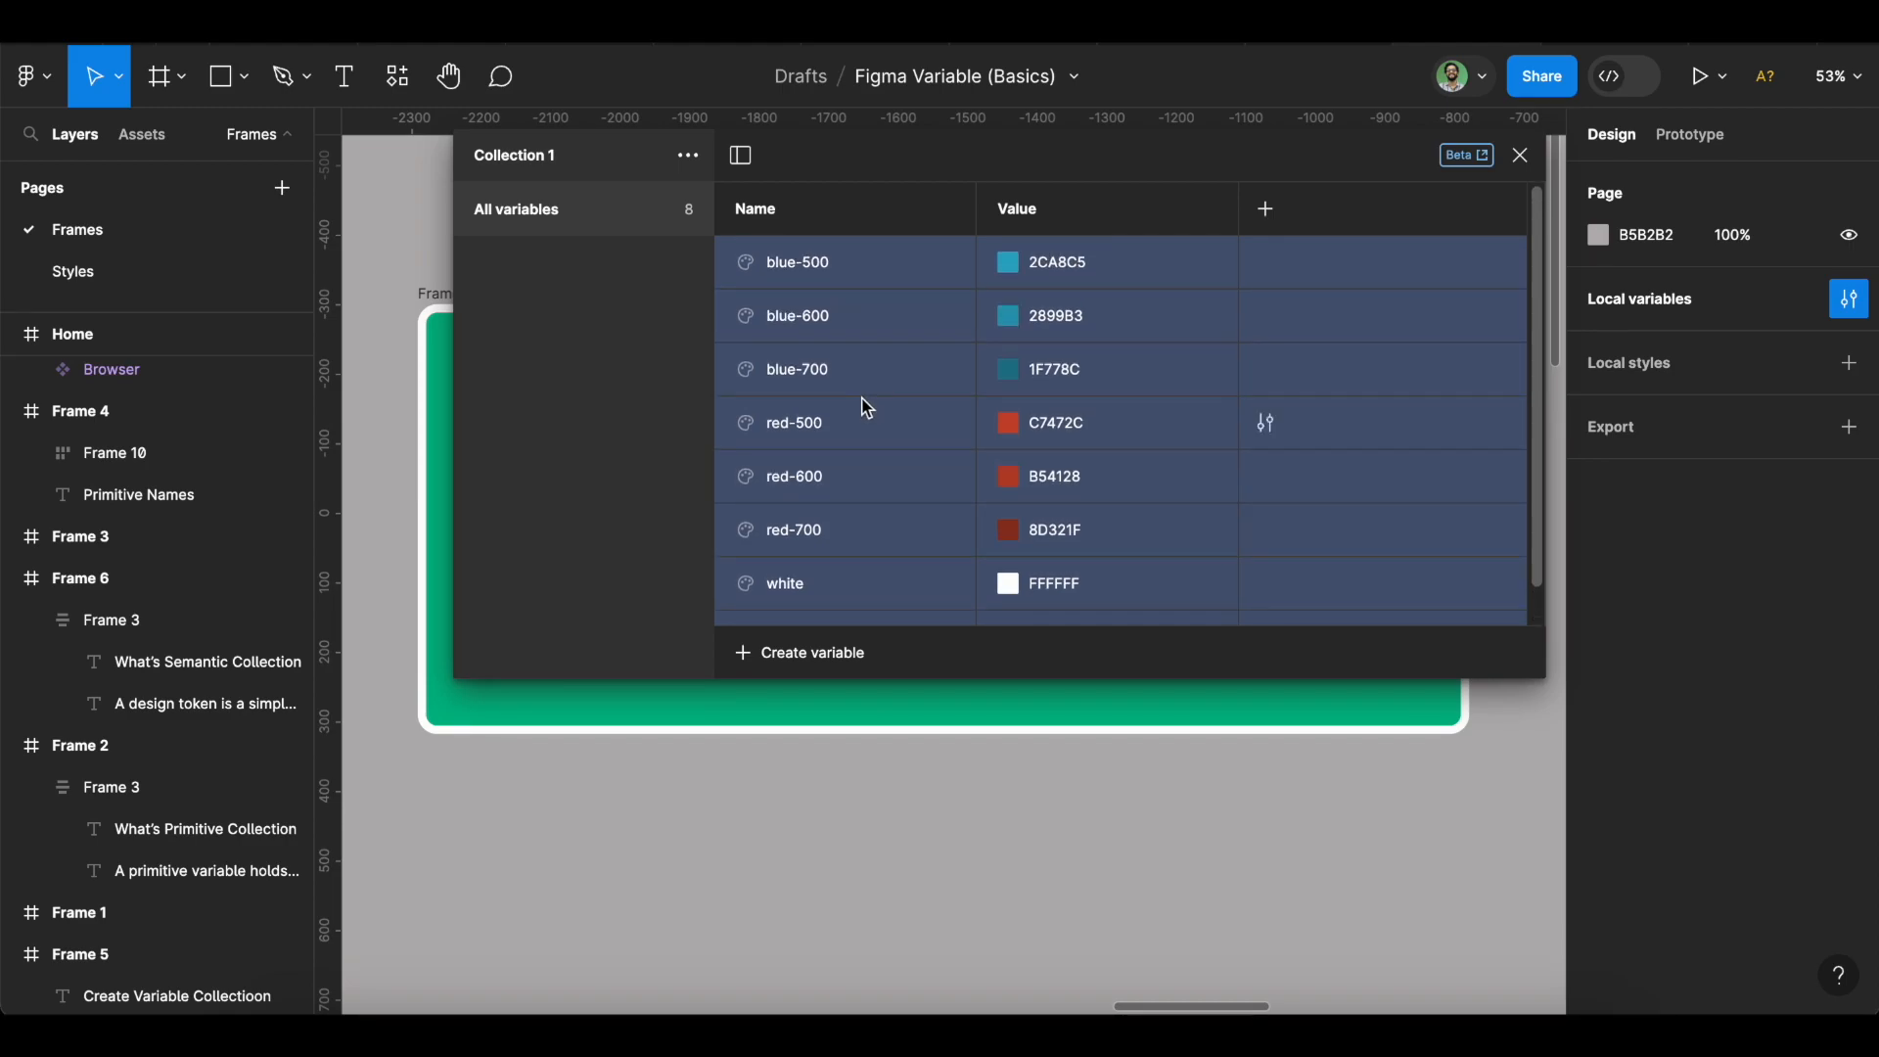
right_click(866, 407)
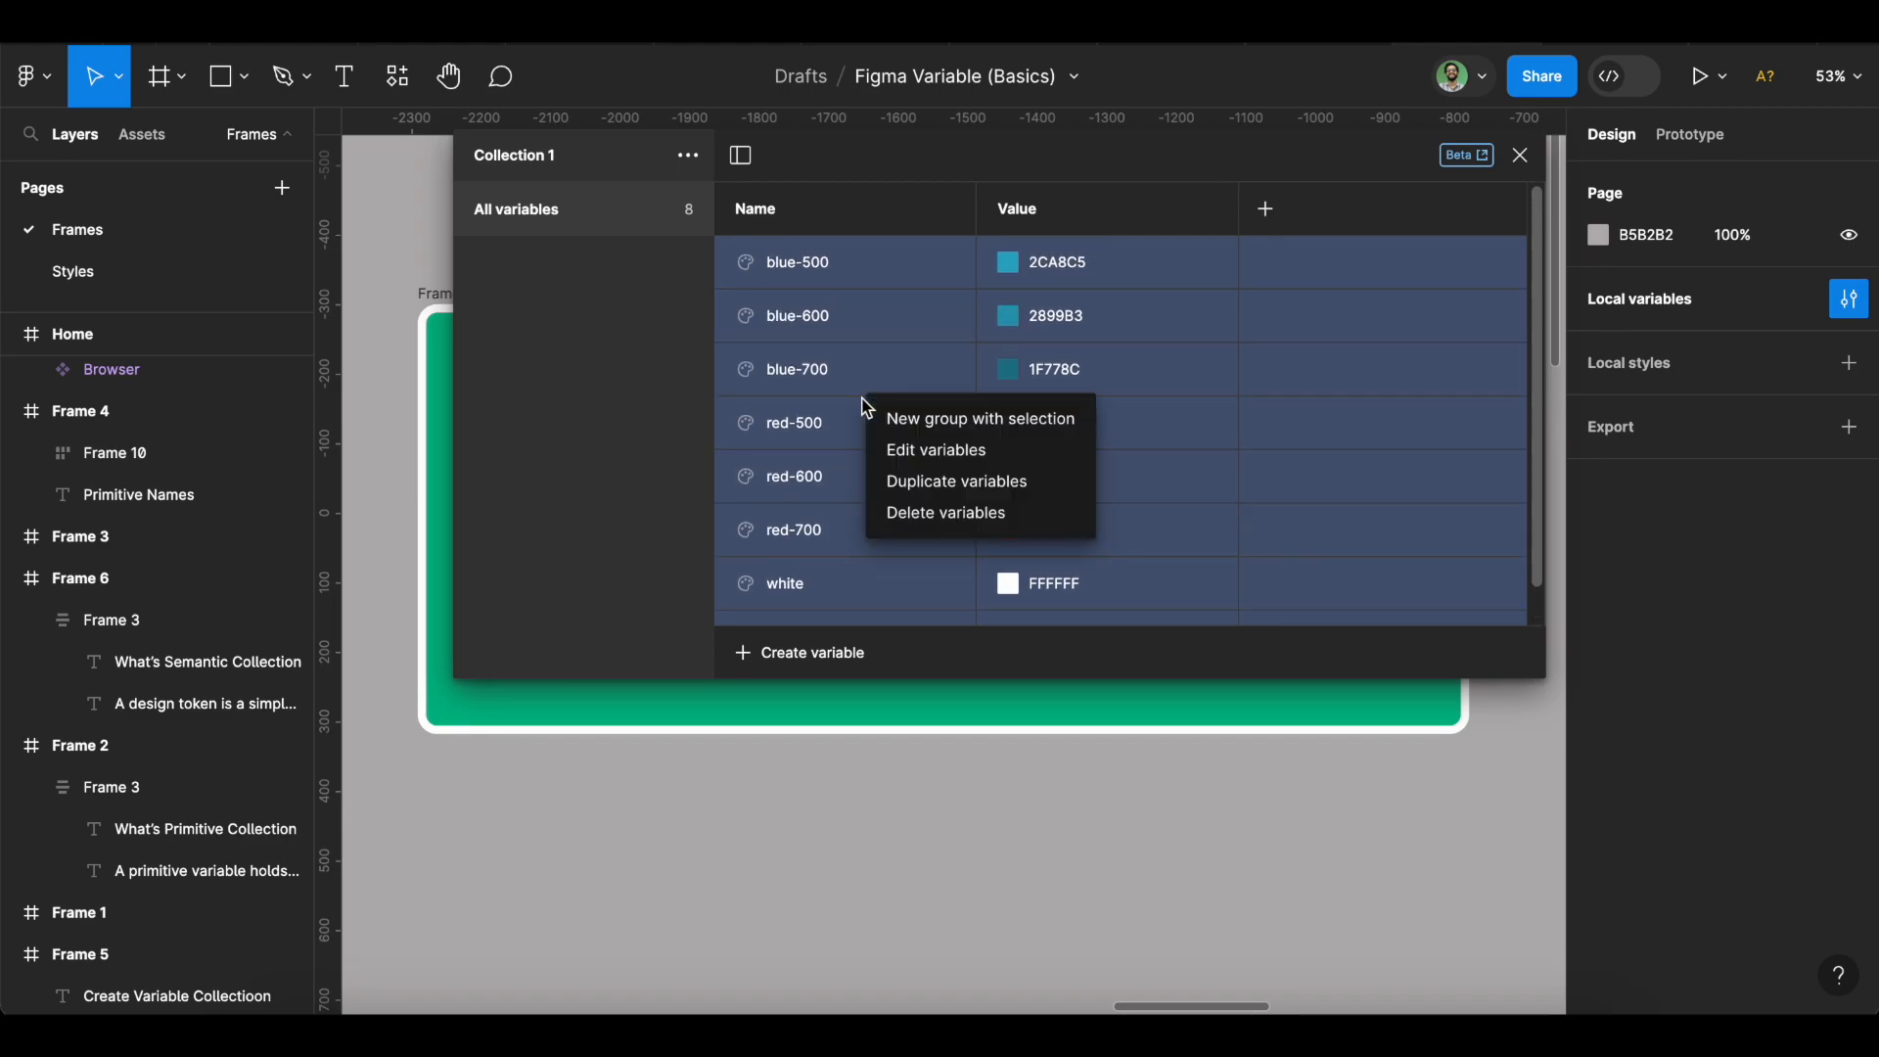
click(984, 427)
Rename the new group to 'color' and check it against the full variable list.
click(561, 268)
double_click(559, 266)
text(color)
key(Return)
click(519, 205)
click(518, 260)
click(526, 215)
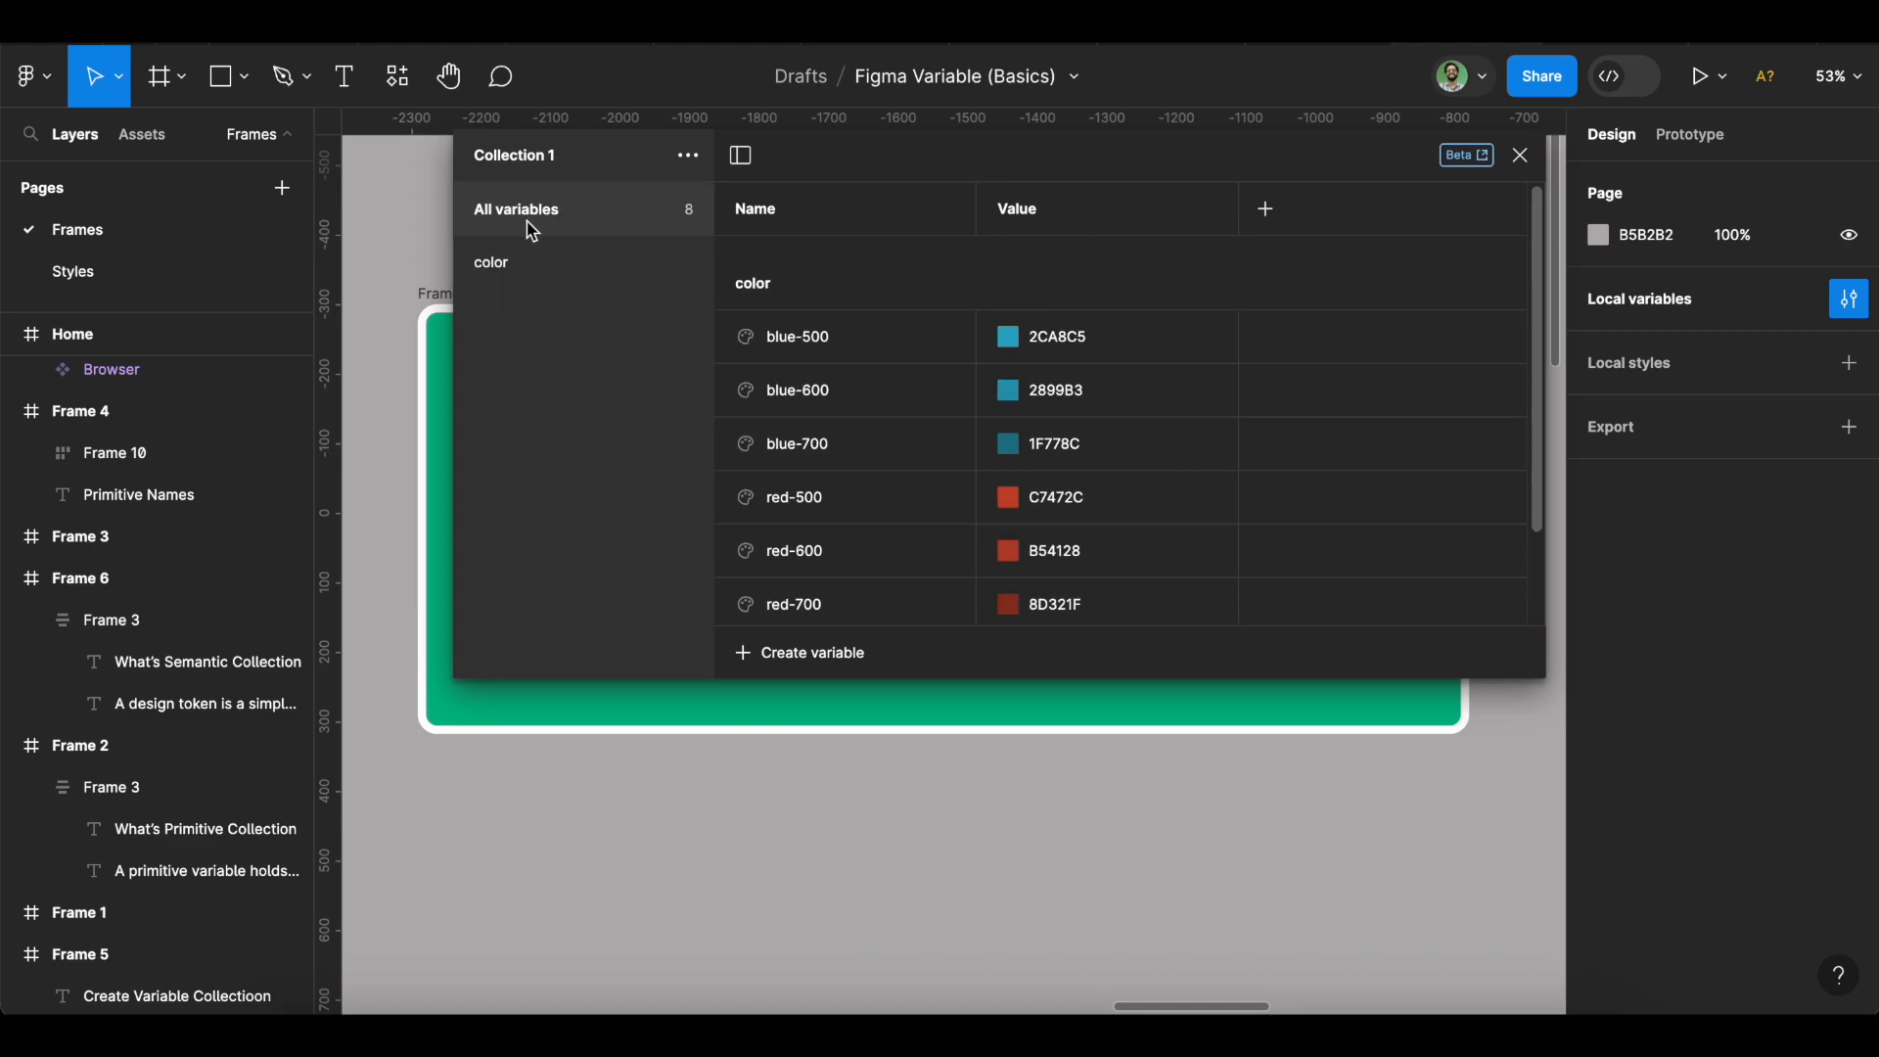
click(527, 271)
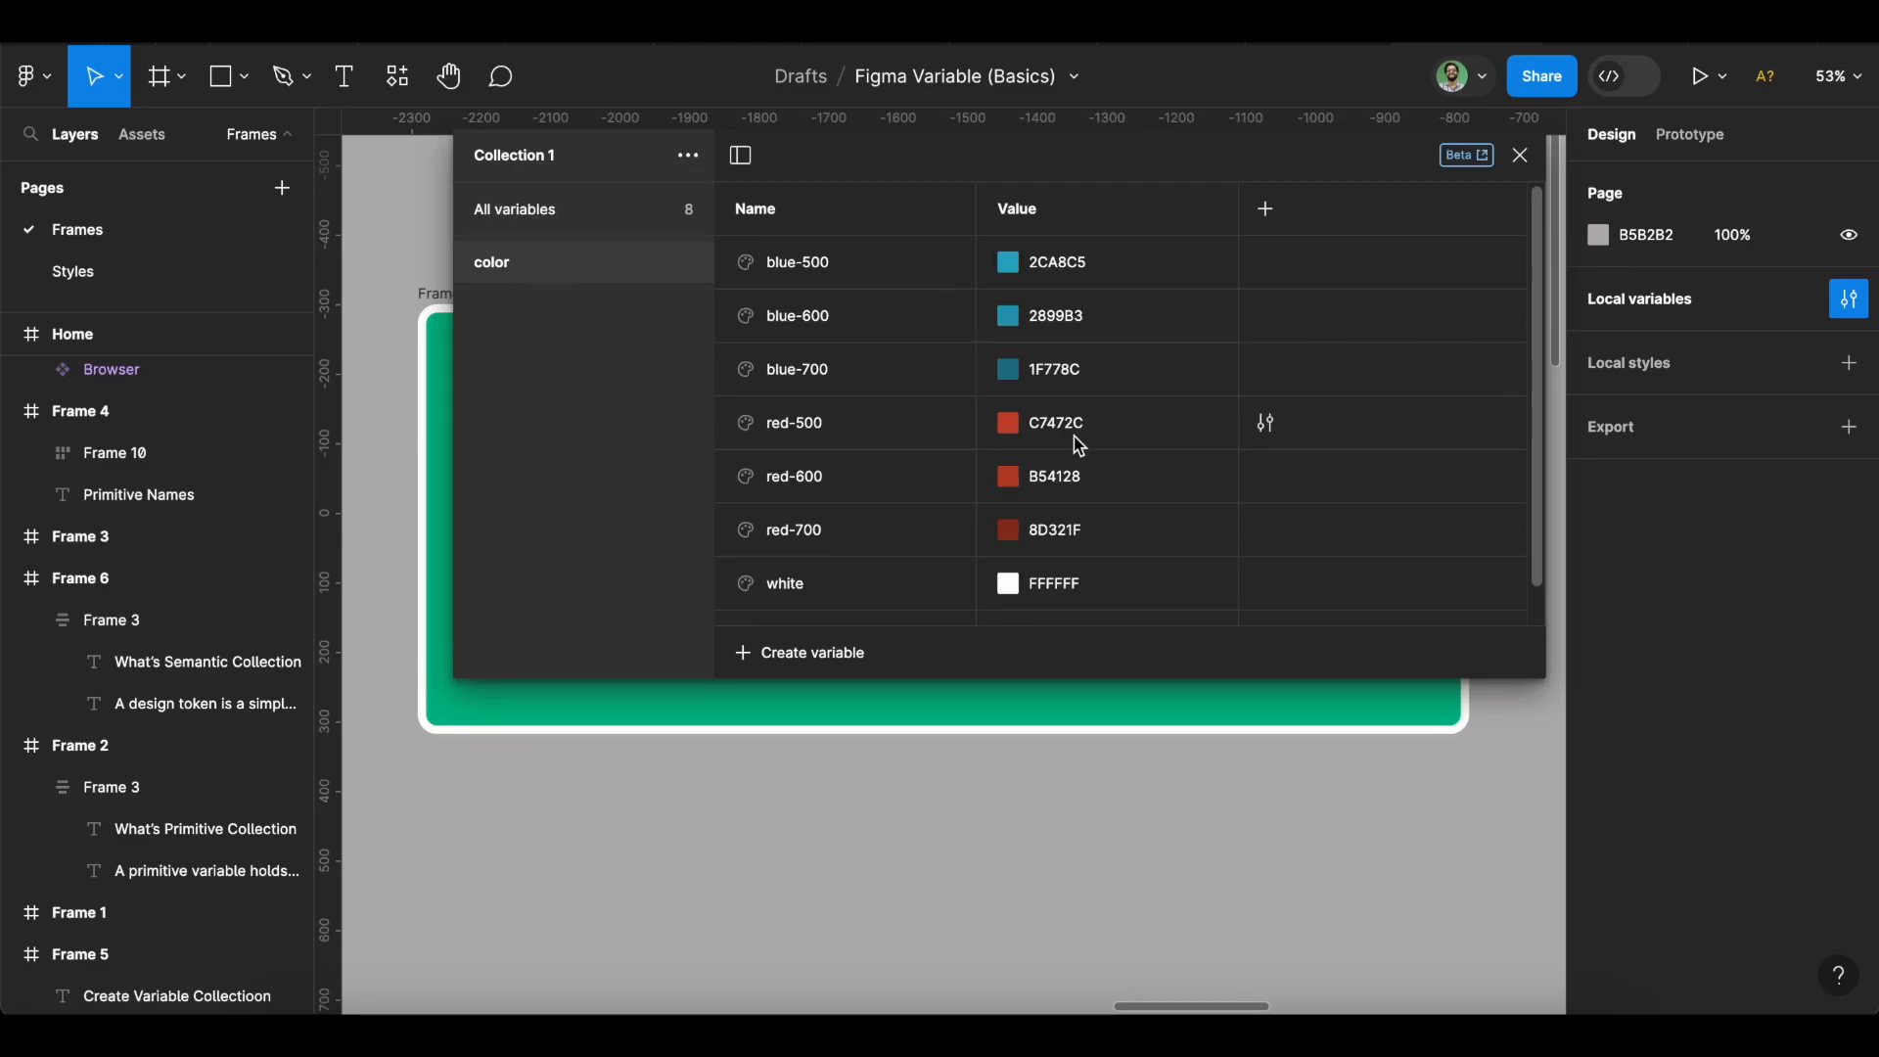
scroll(1073, 448, down, 1)
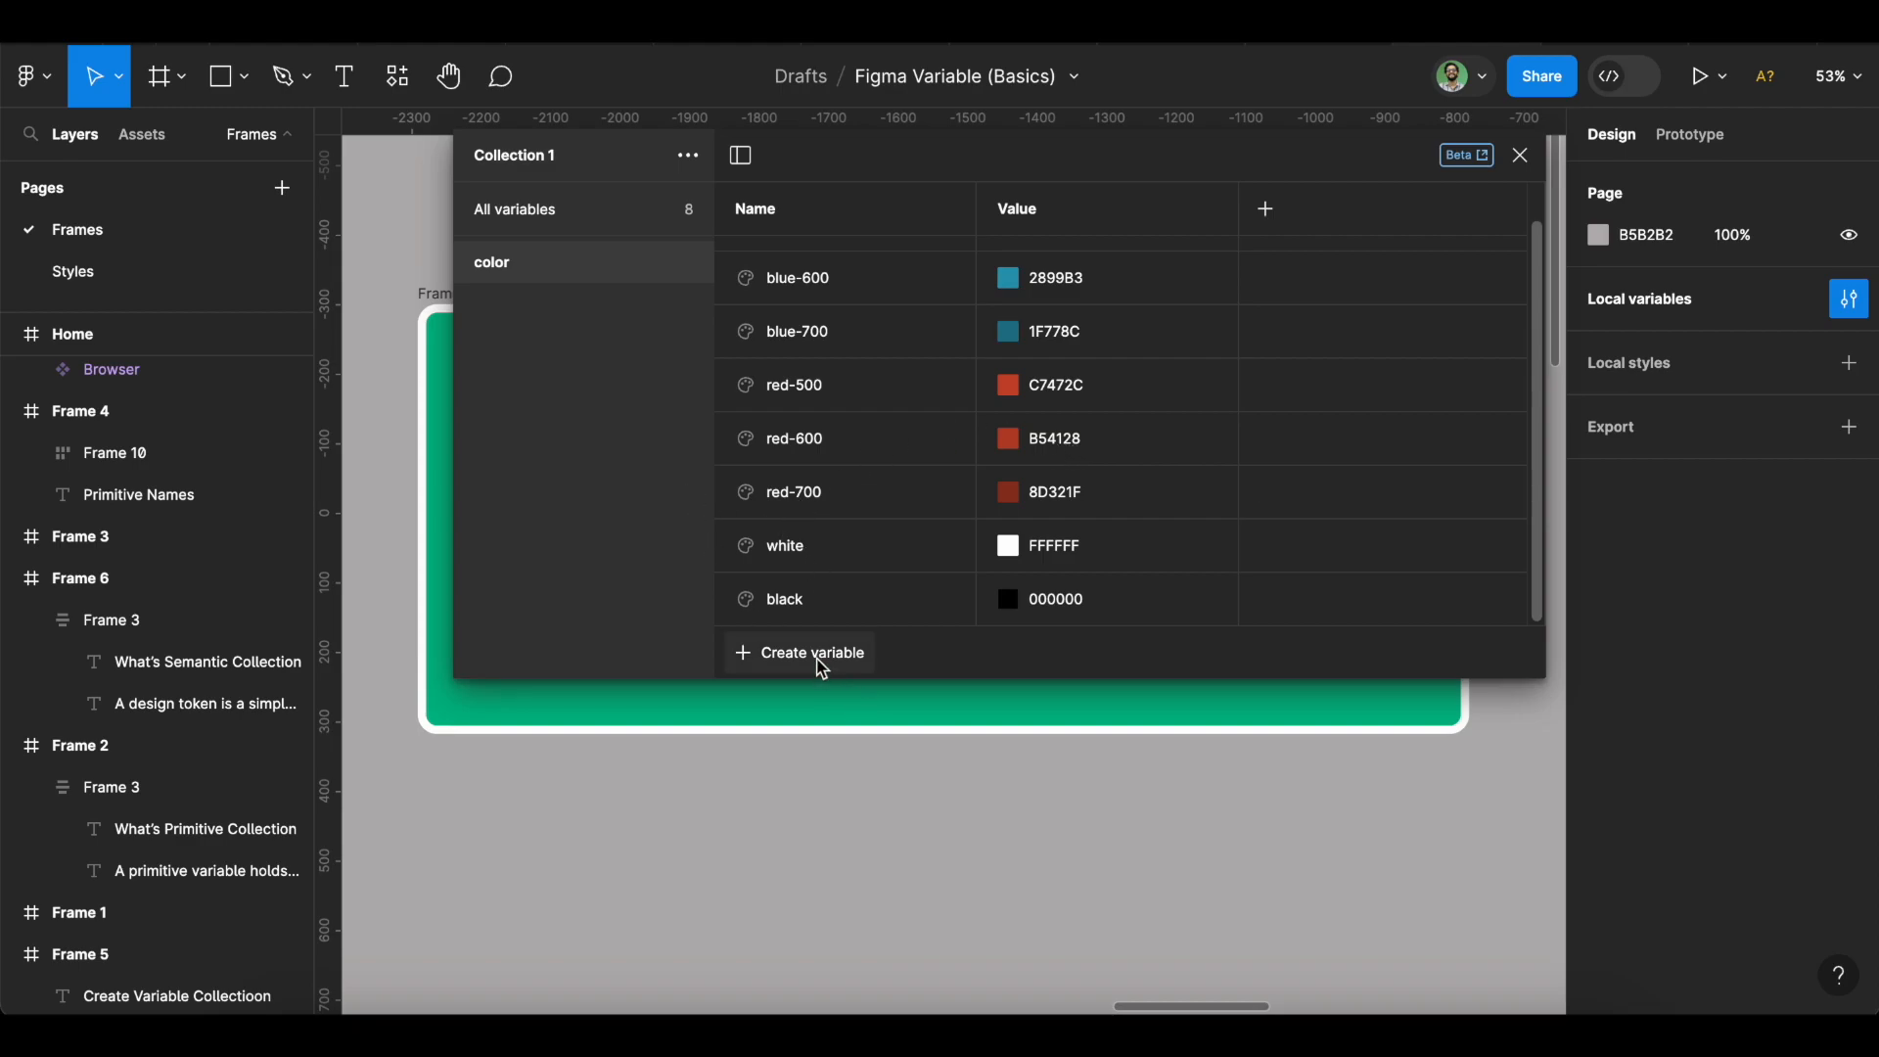
Add a number variable named 05 with value 4.
click(818, 662)
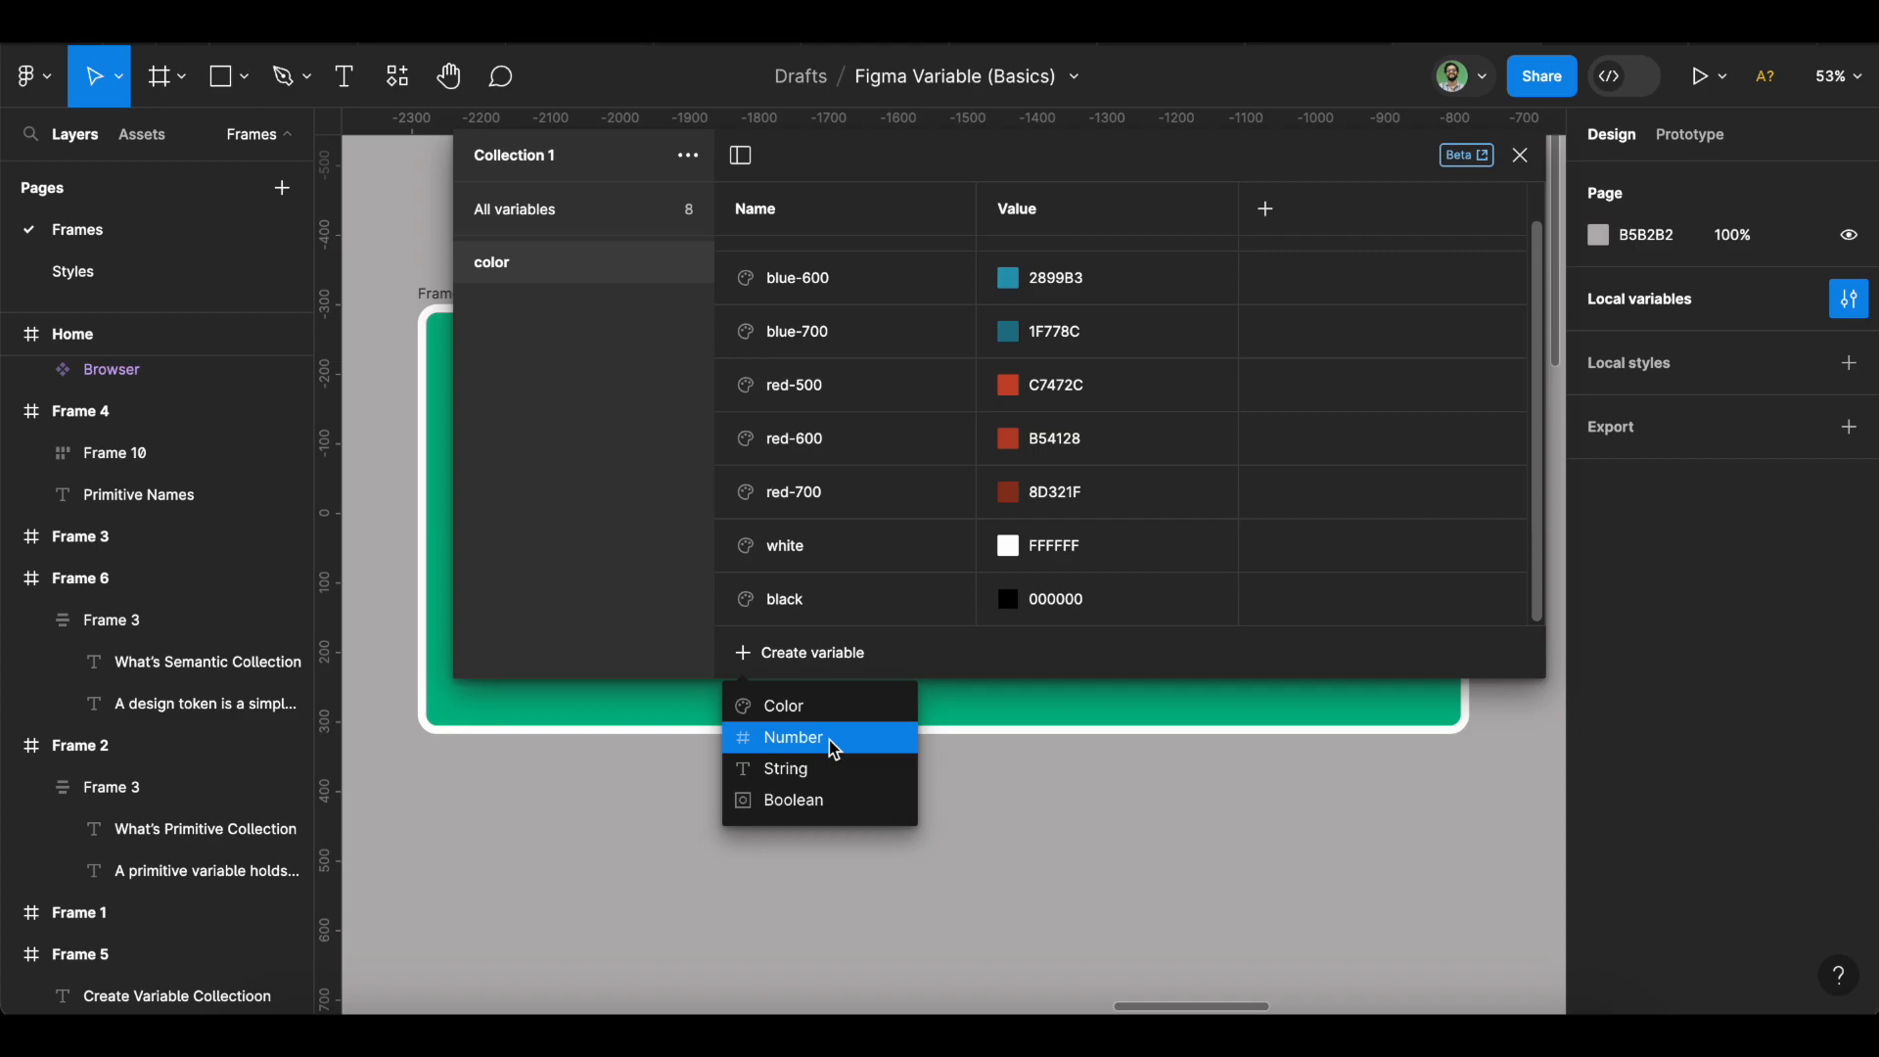
click(577, 214)
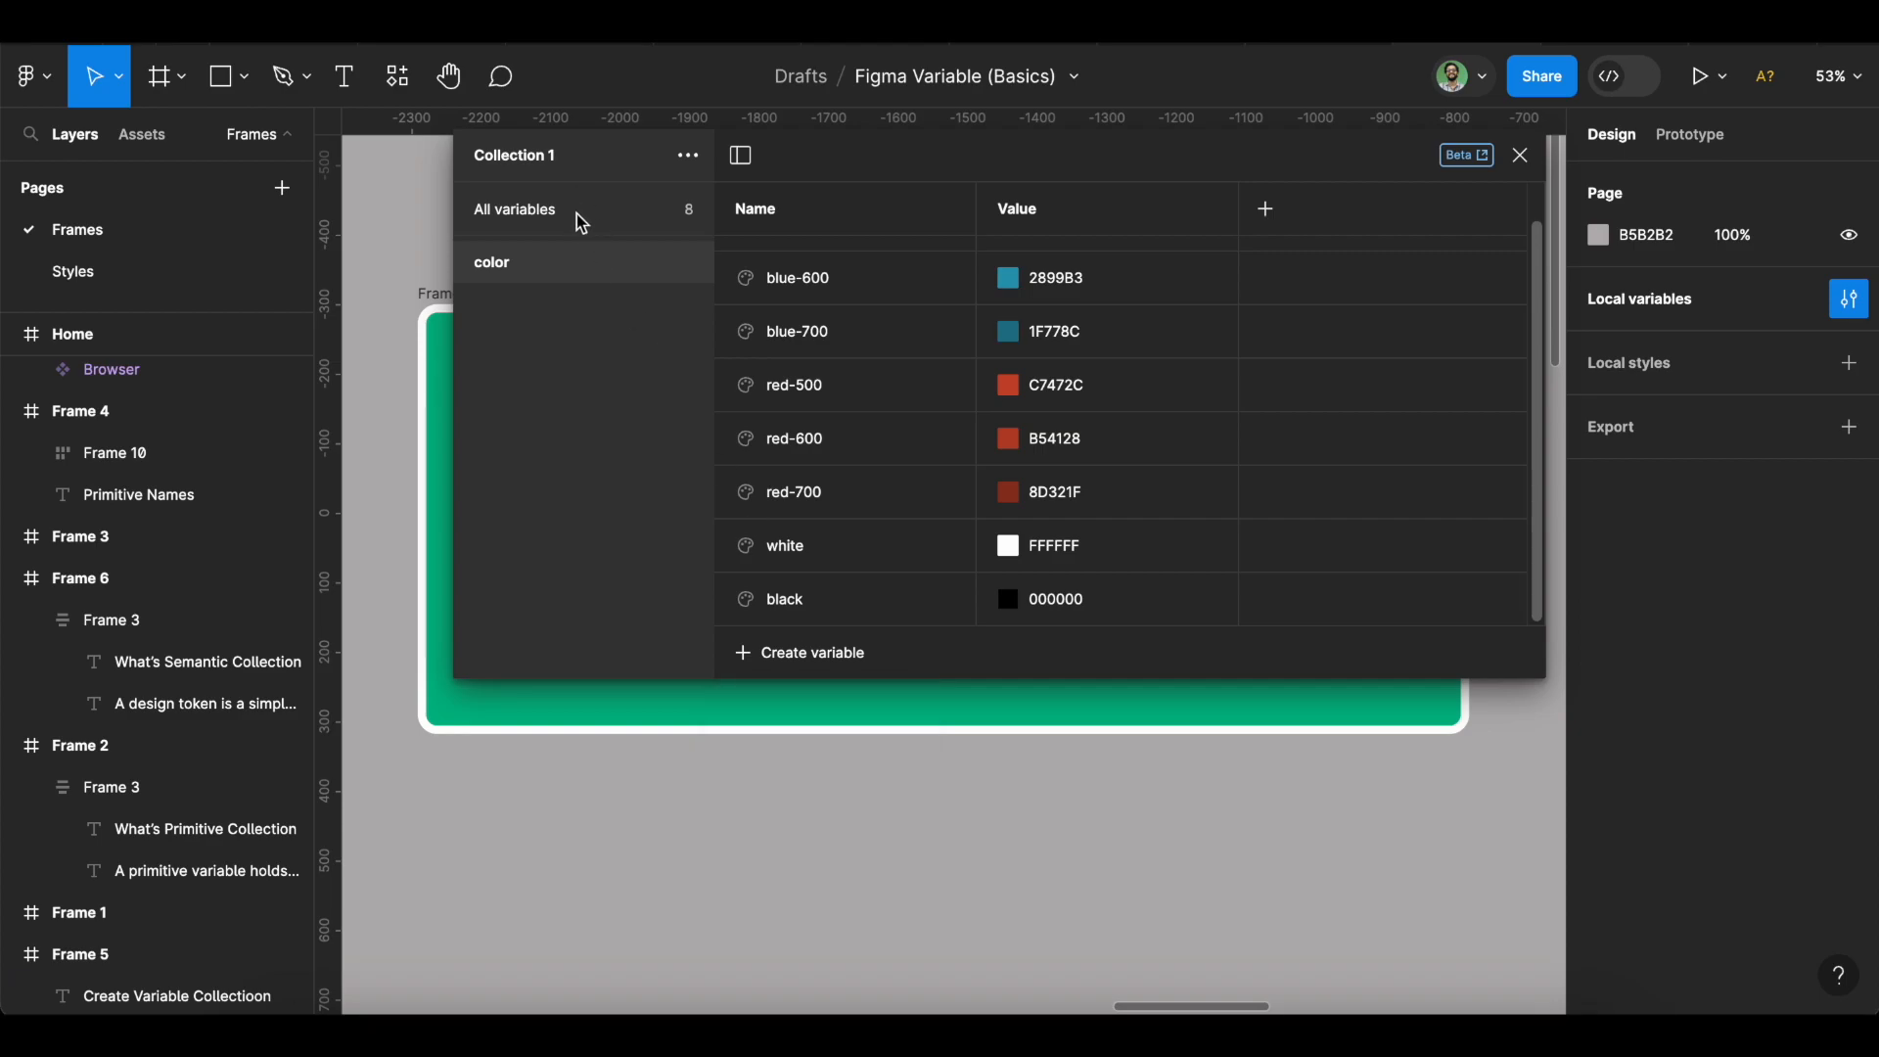
click(577, 213)
click(837, 667)
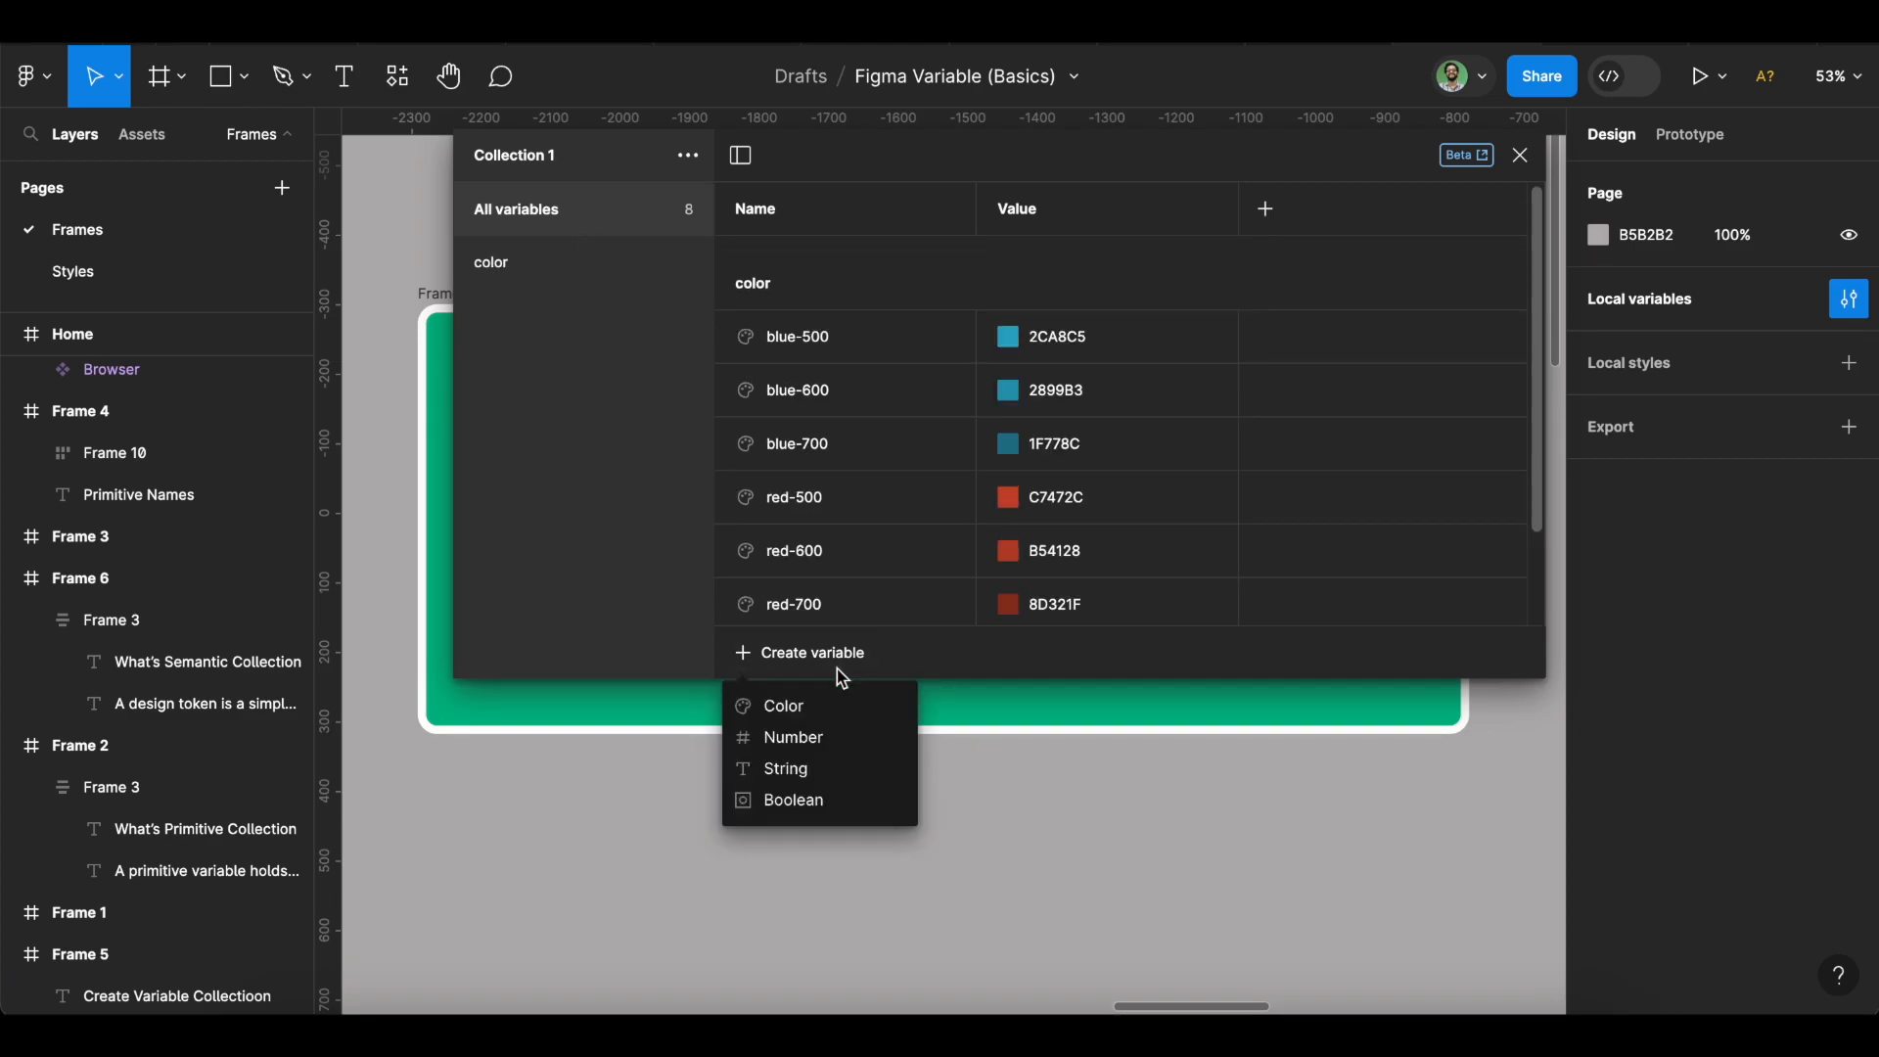
click(844, 736)
scroll(925, 531, down, 3)
scroll(925, 531, up, 3)
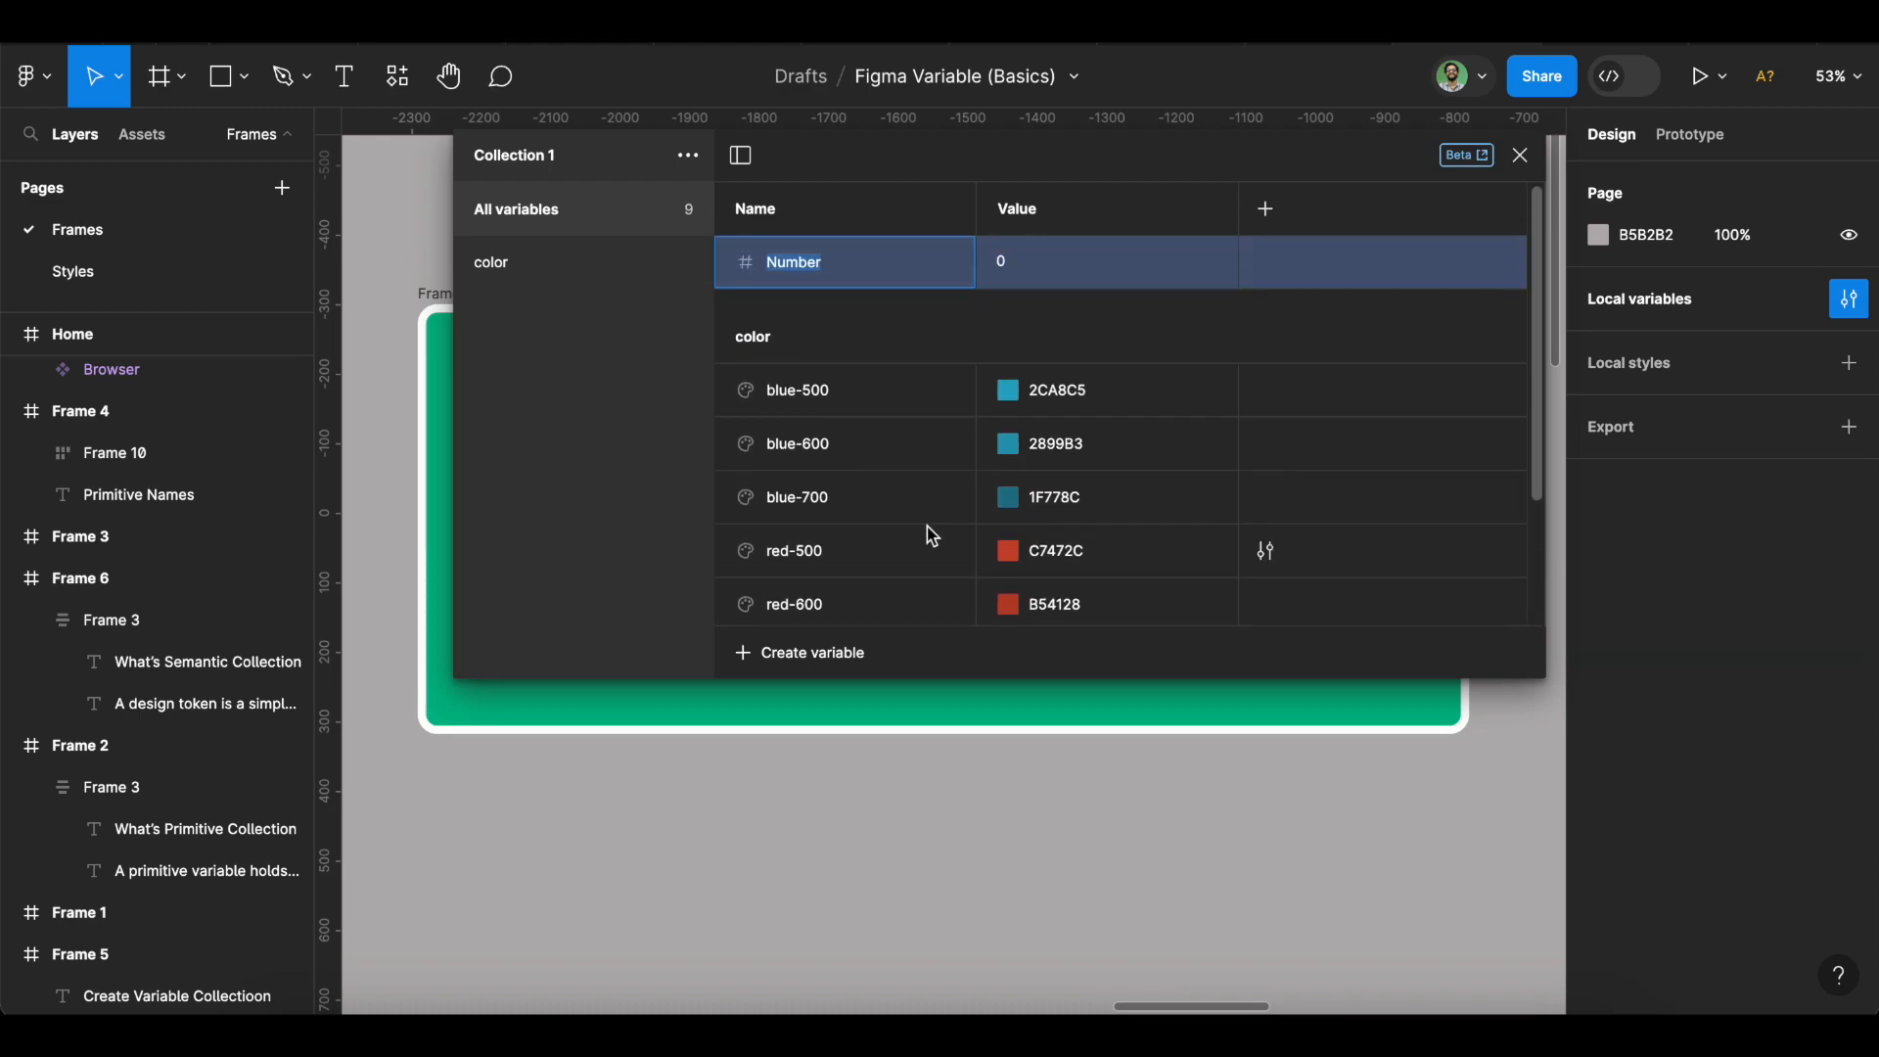
text(spac)
key(BackSpace)
key(BackSpace)
key(BackSpace)
key(BackSpace)
text(05)
key(Tab)
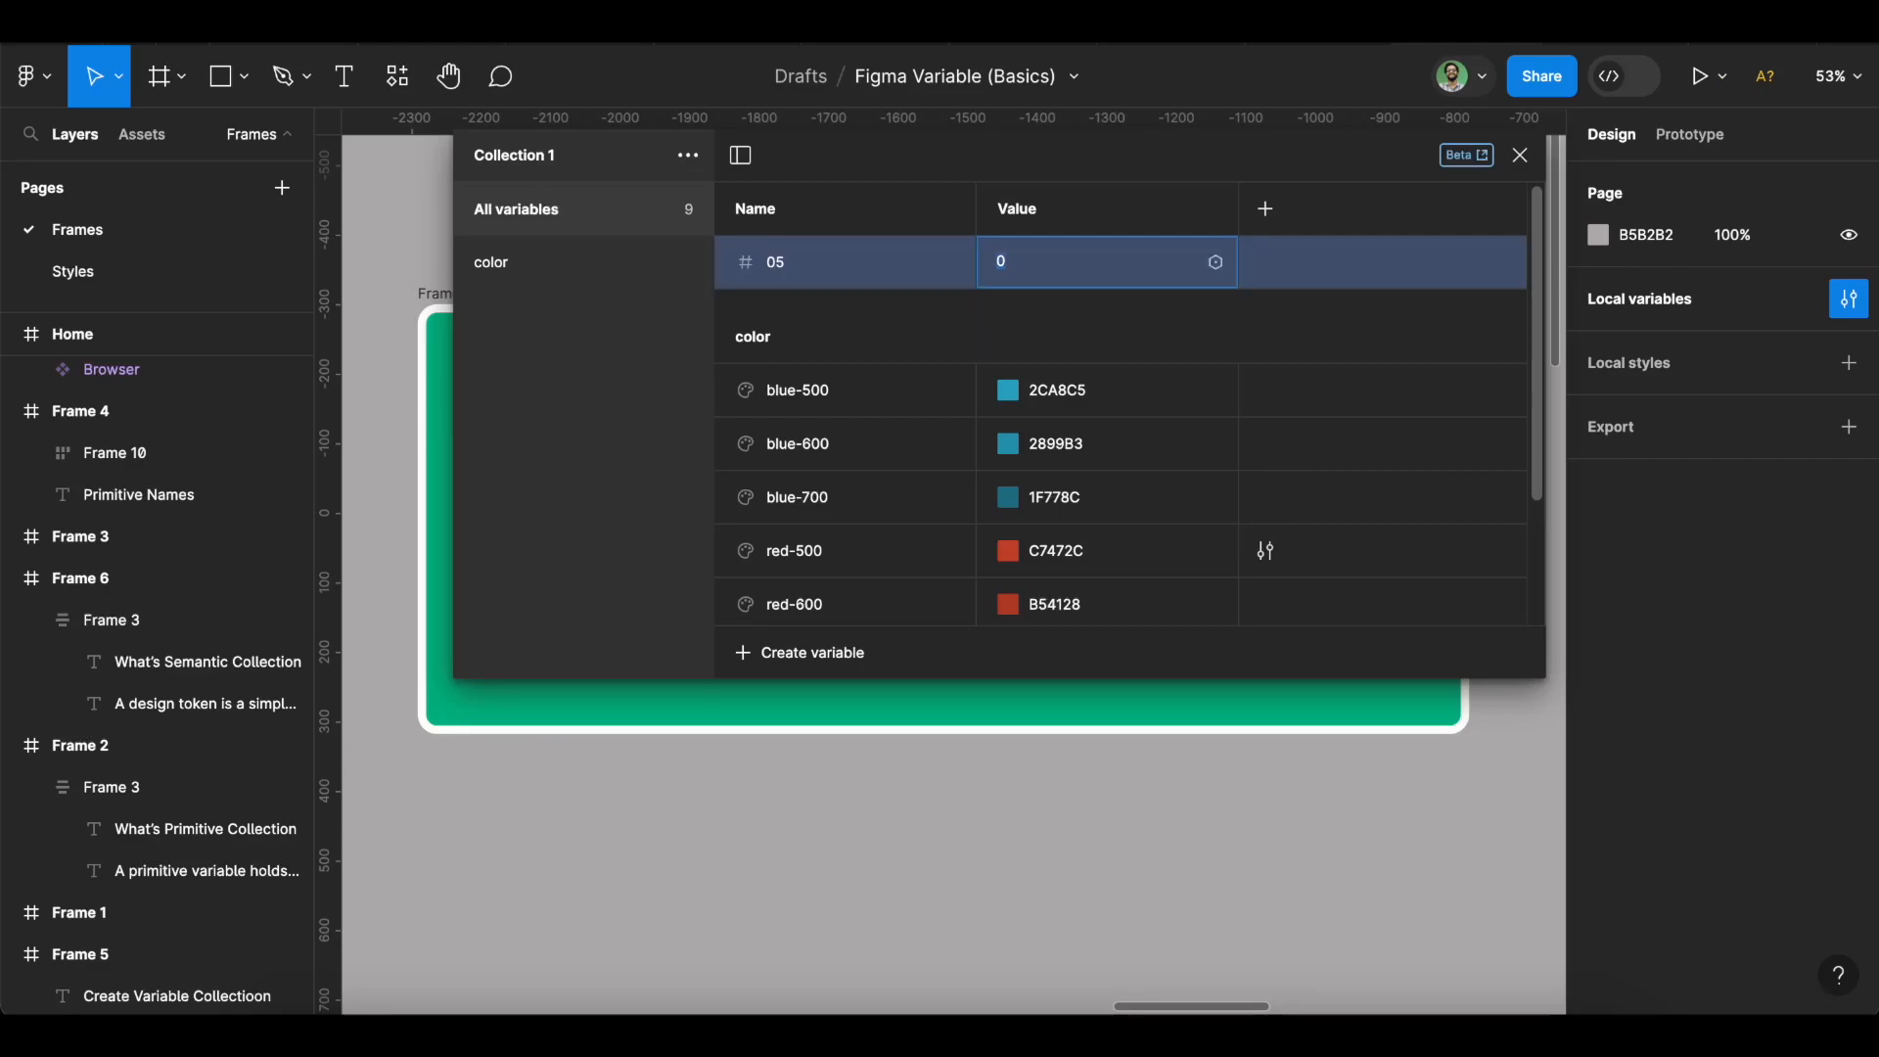
text(4)
Add number variables 1 = 8 and 2 = 16.
click(825, 656)
click(793, 737)
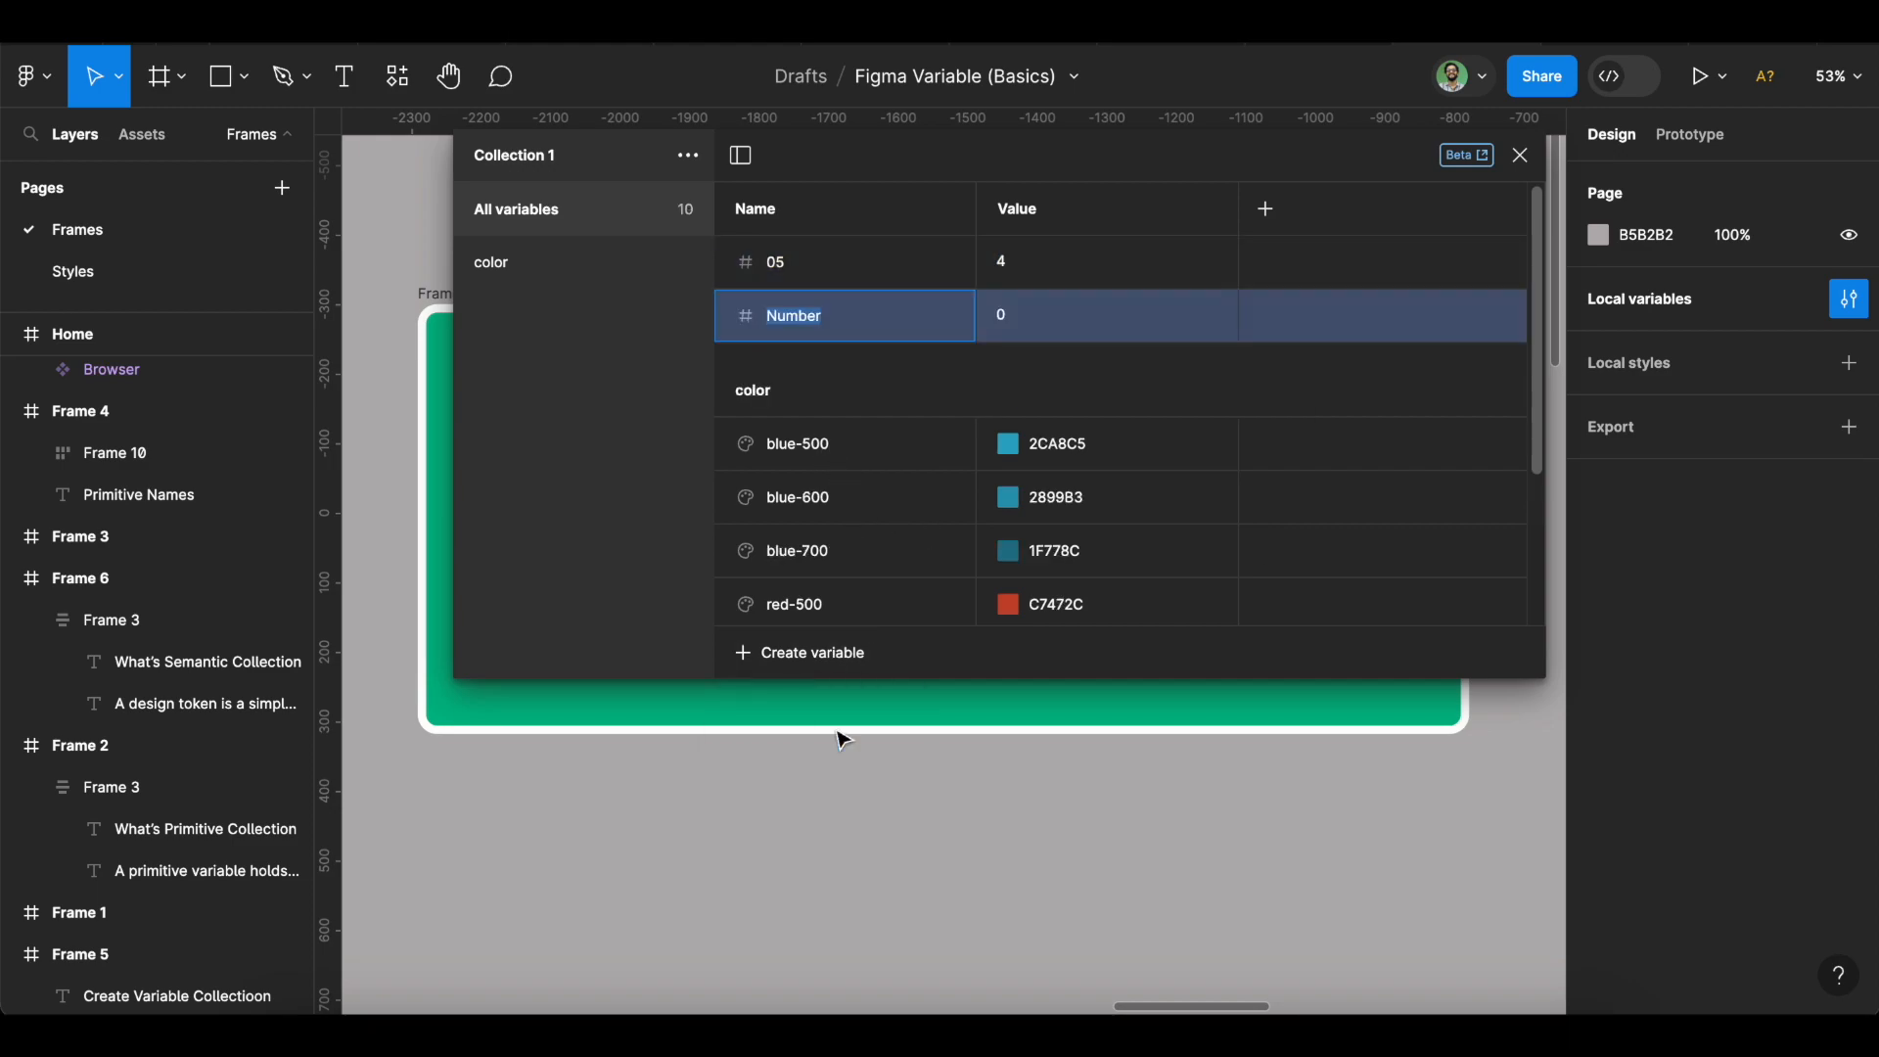
text(1)
click(1084, 318)
click(1086, 318)
text(8)
click(800, 650)
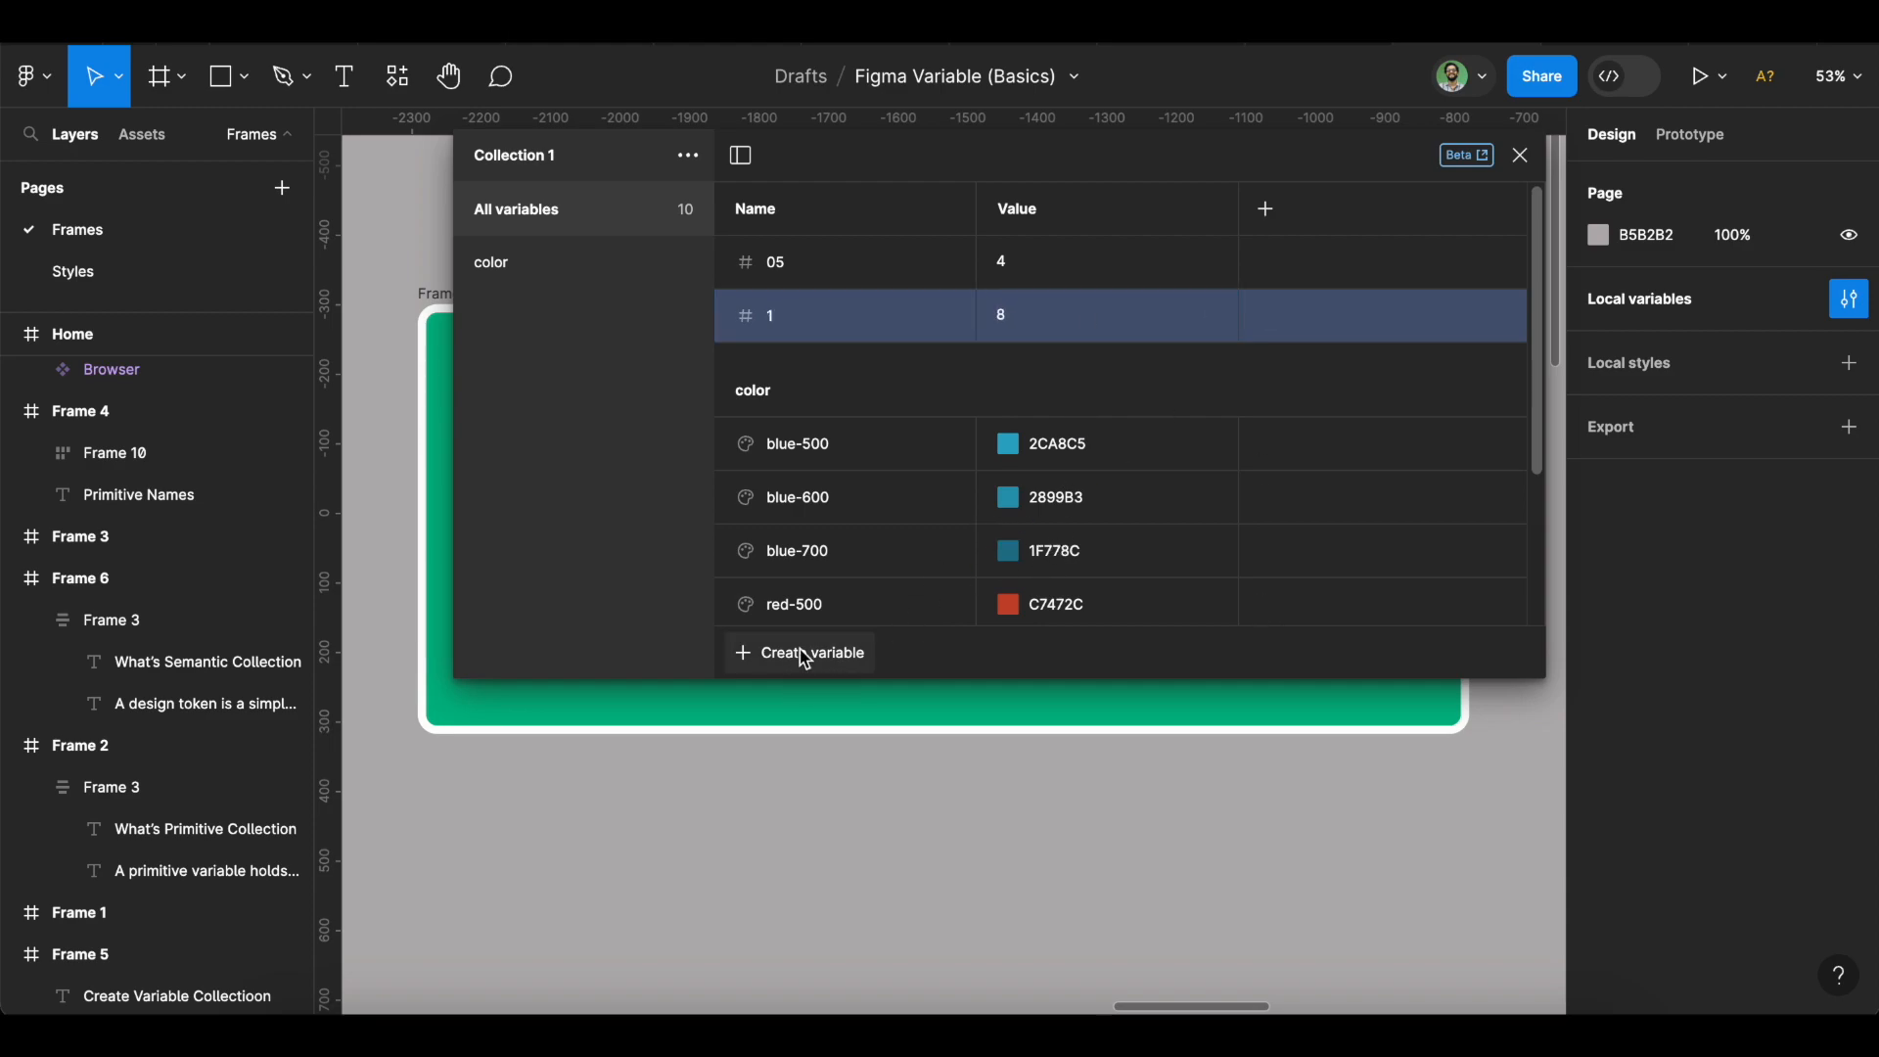
click(804, 738)
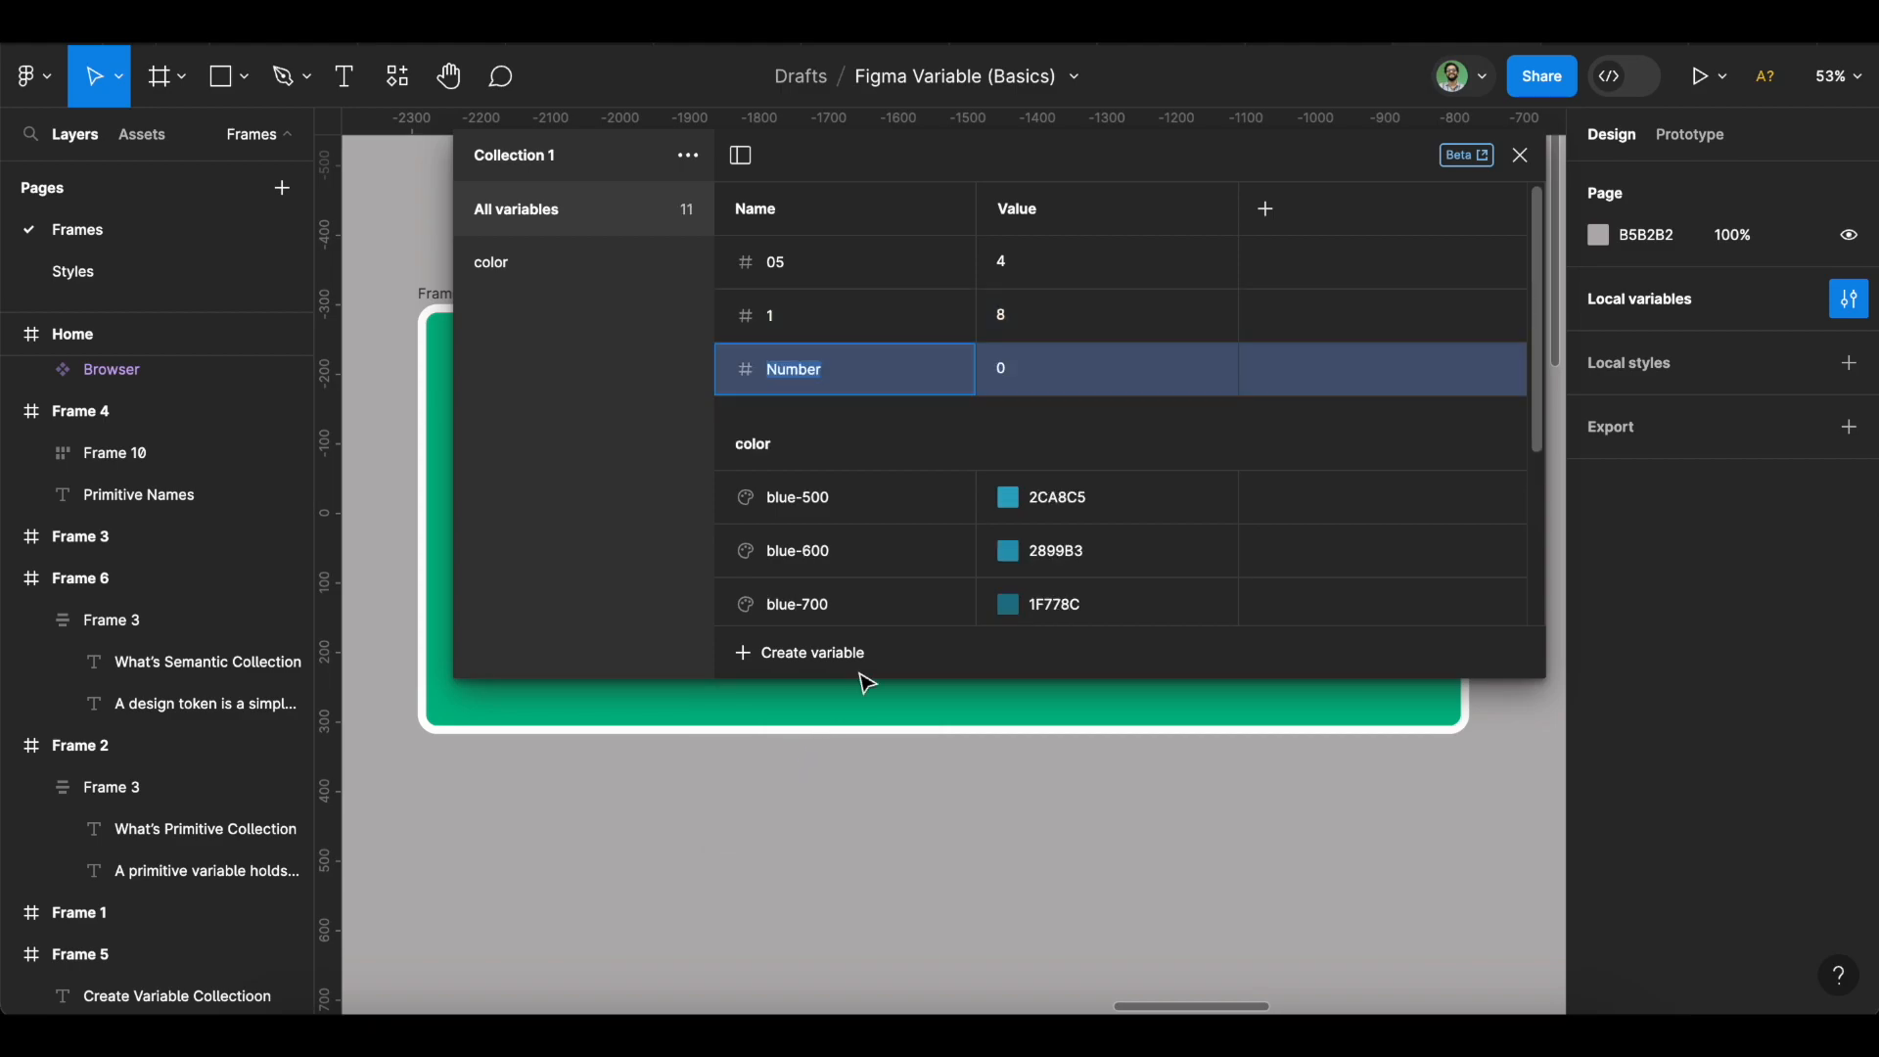
text(2)
click(1030, 370)
text(16)
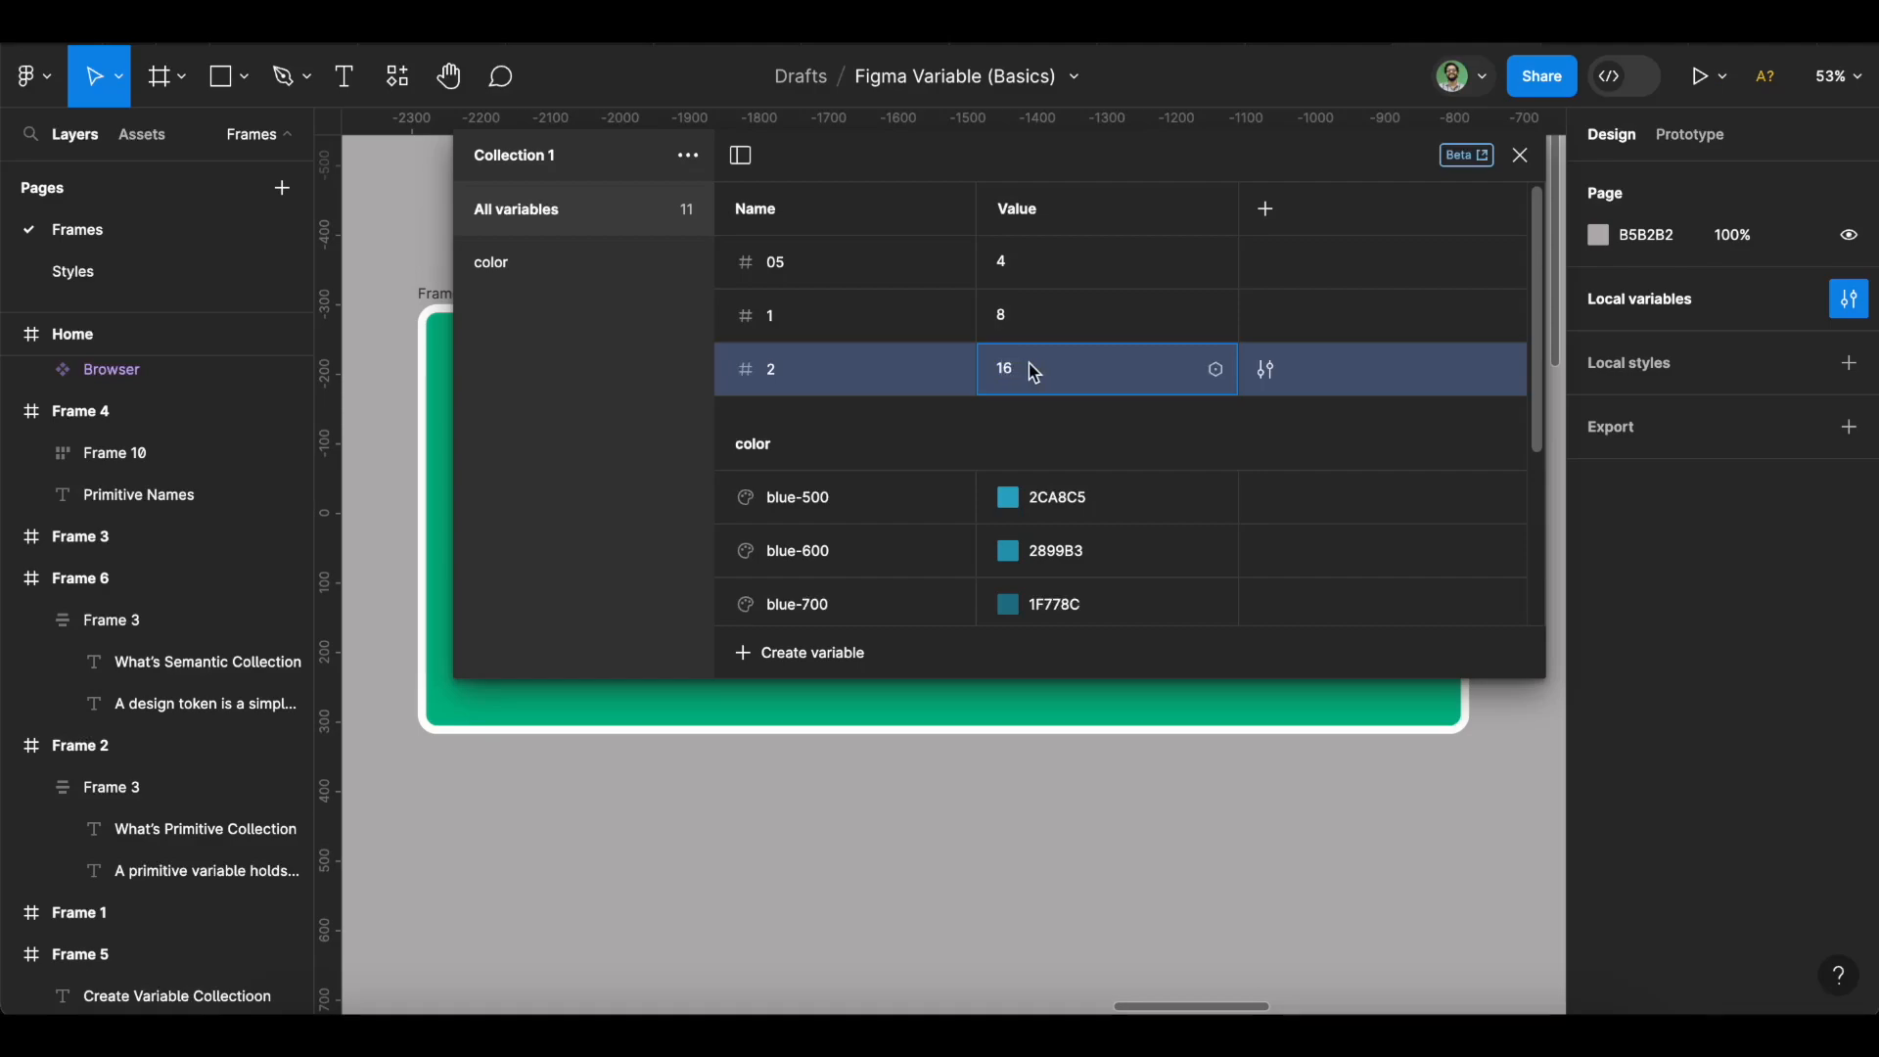
Add number variables 3 = 24 and 4 = 32.
click(806, 653)
click(827, 752)
text(3)
click(1019, 424)
text(24)
key(Return)
click(802, 654)
click(808, 736)
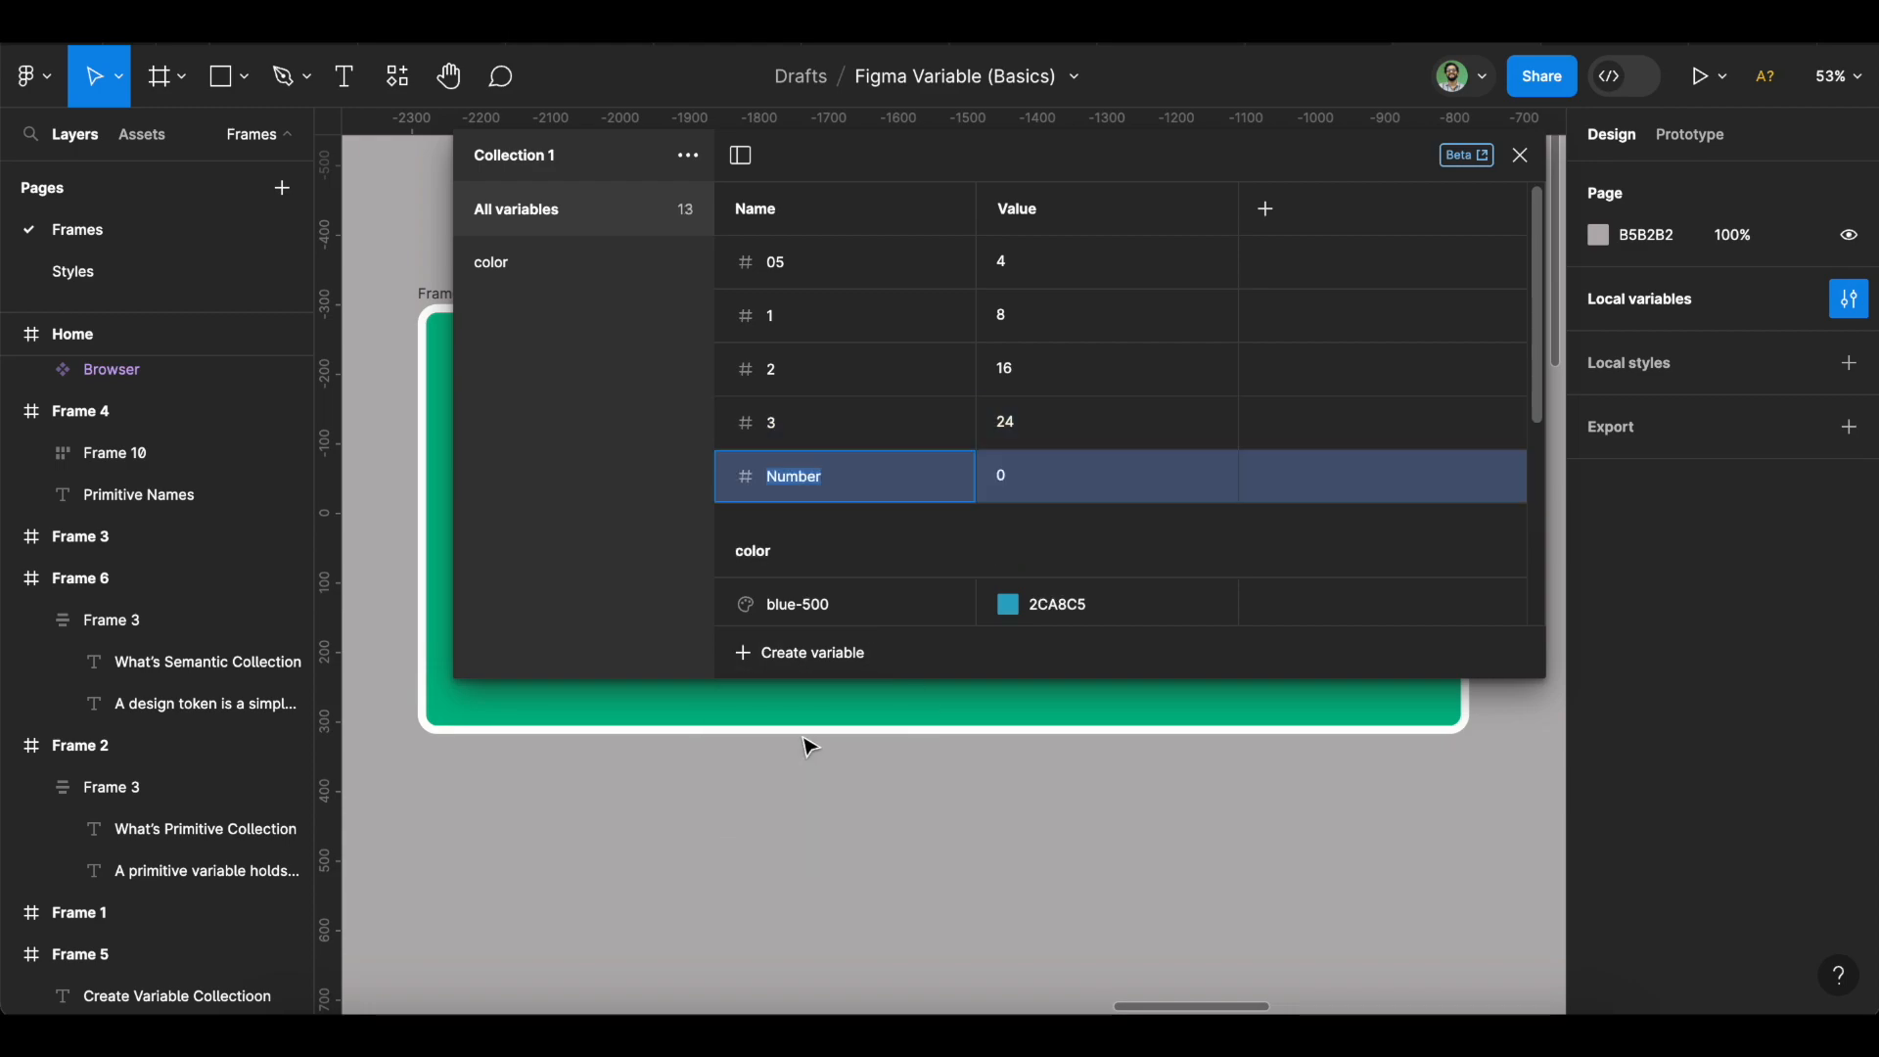
text(4)
click(1022, 473)
text(32)
key(Return)
Add number variable 5 = 40 and select variable 05.
click(817, 652)
click(820, 736)
text(5)
click(1032, 534)
text(40)
key(Return)
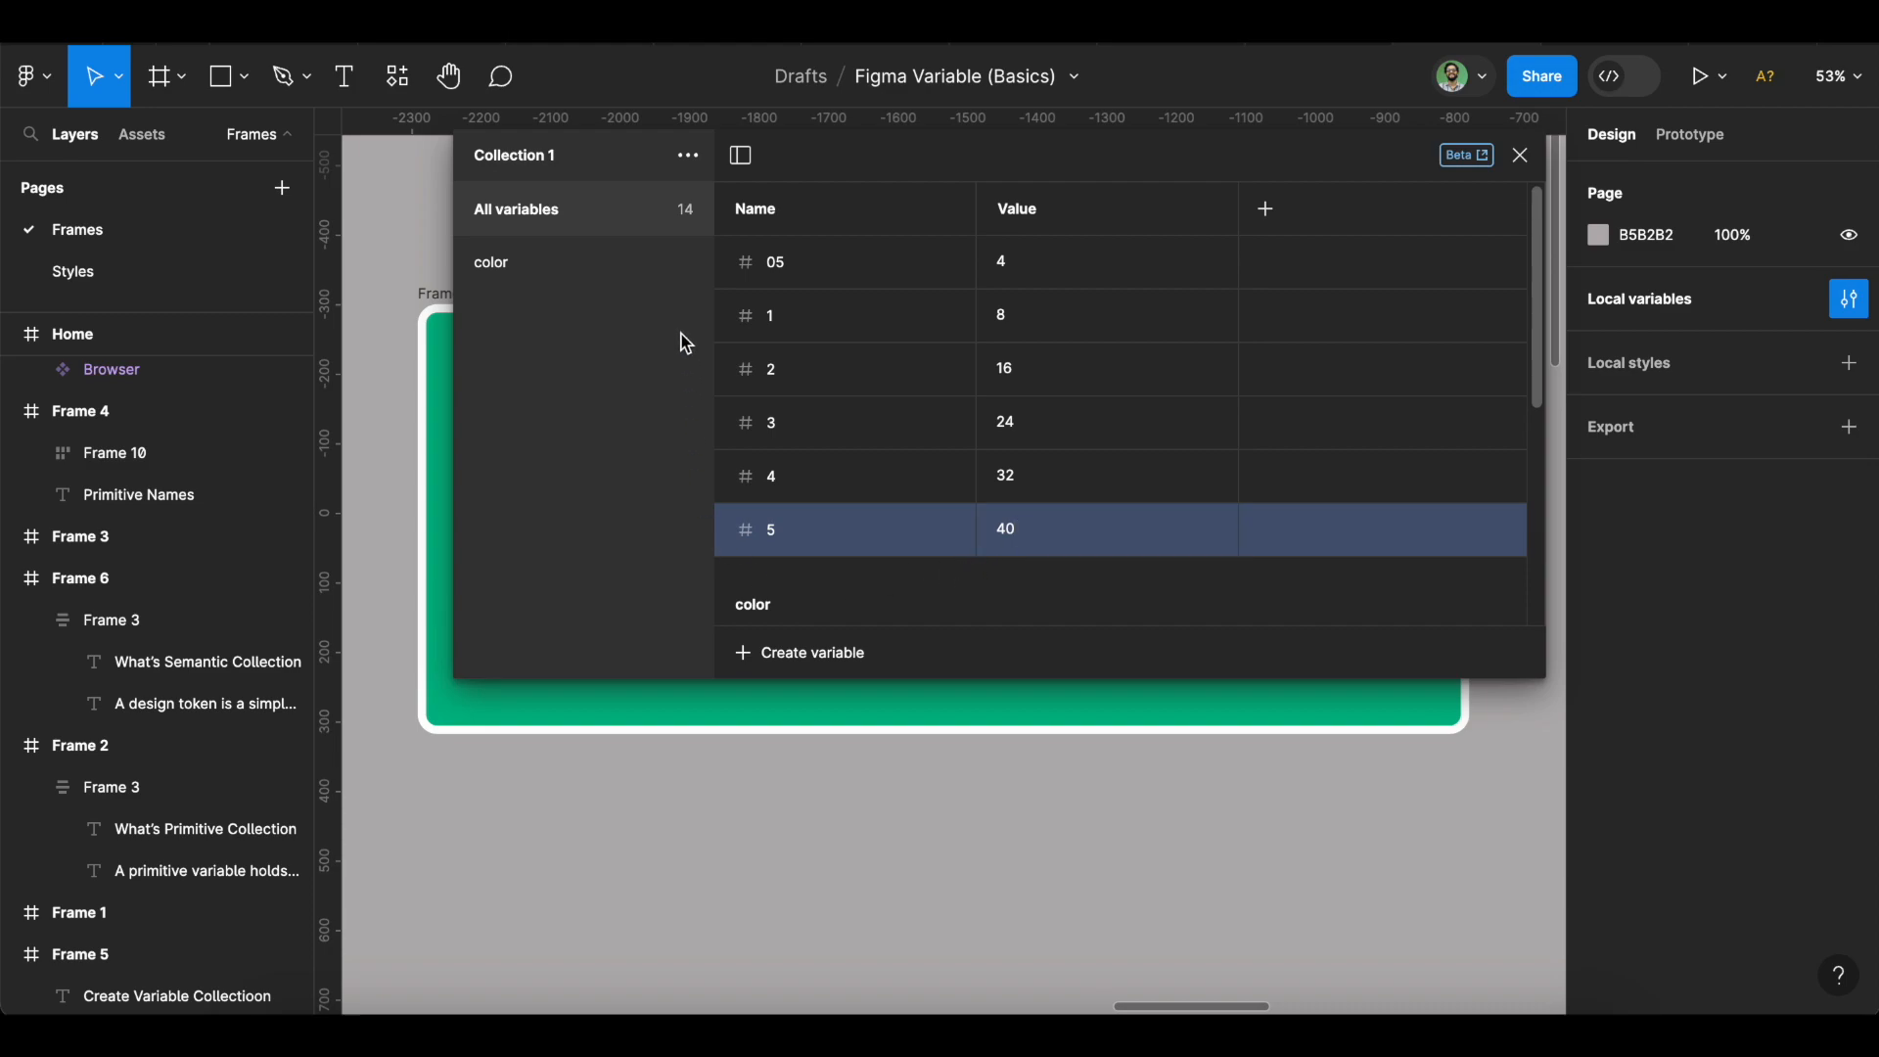
click(822, 277)
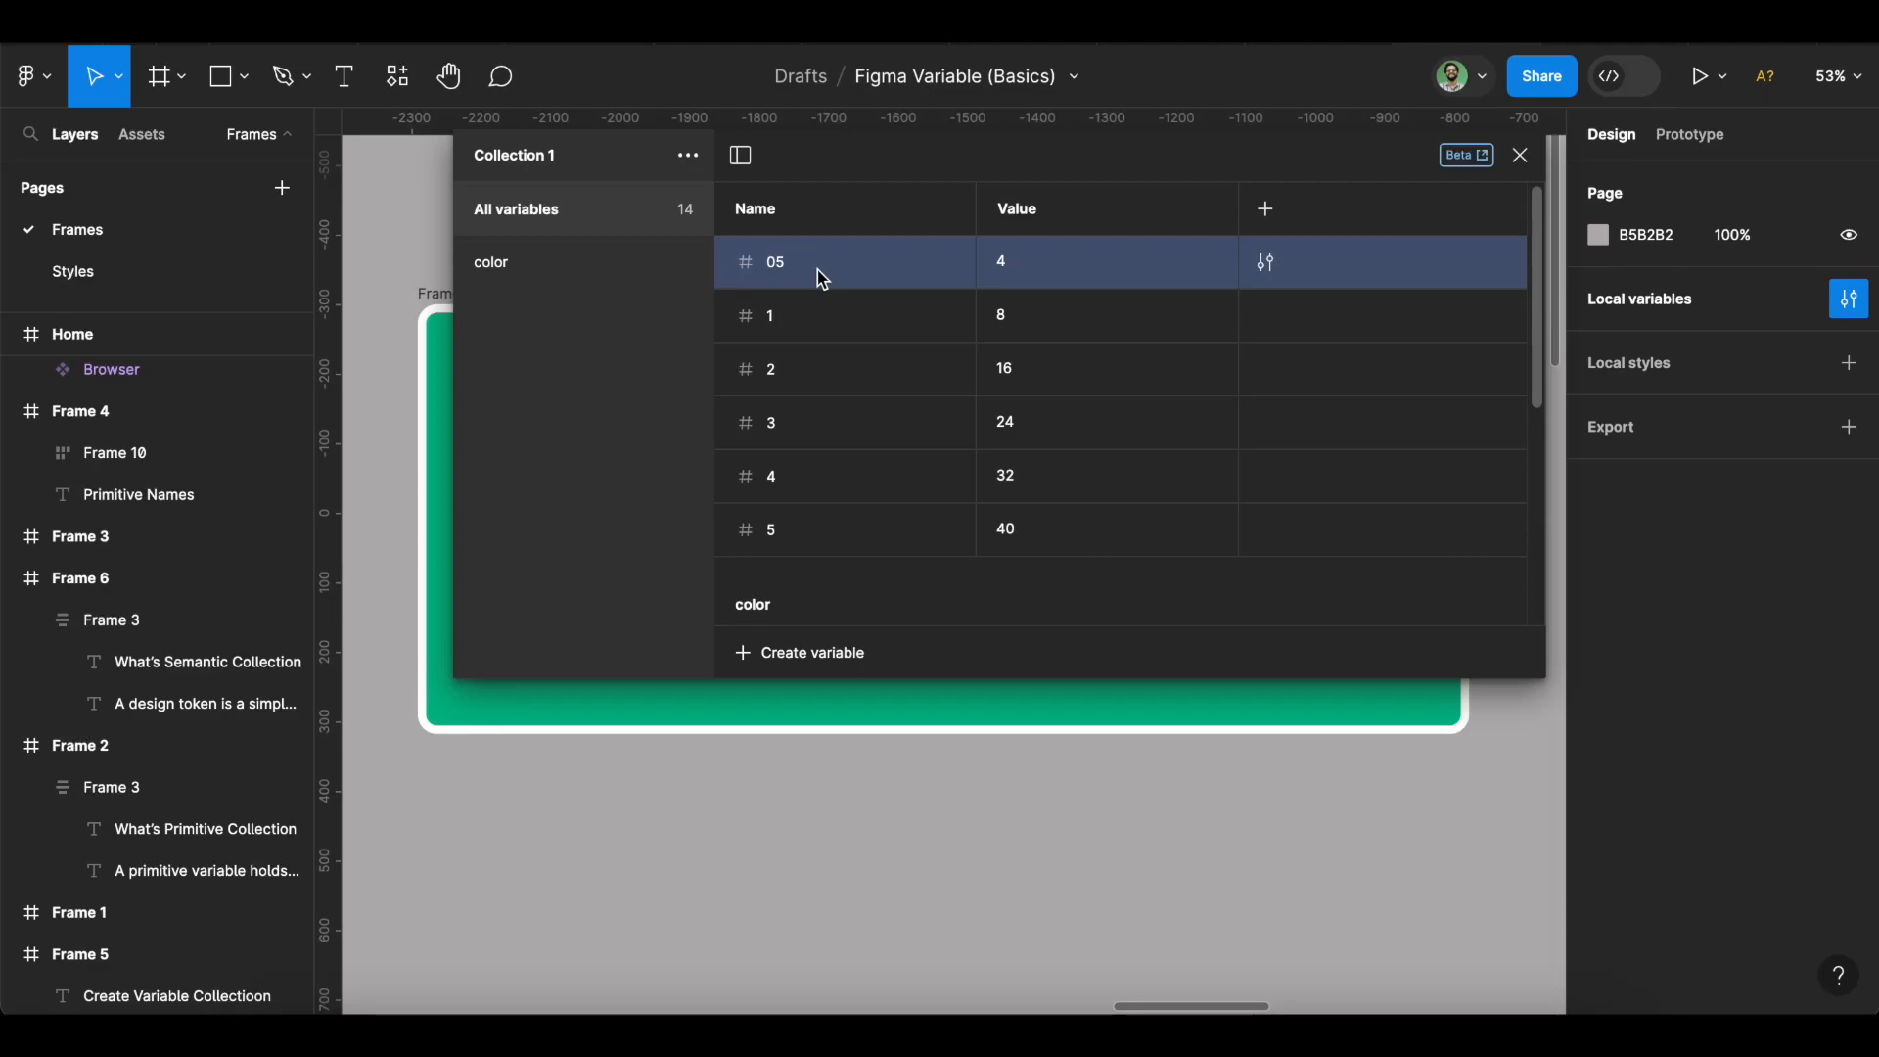
Group number variables 05 through 5 into a new group named 'spacing' and show all variables.
shift+click(854, 548)
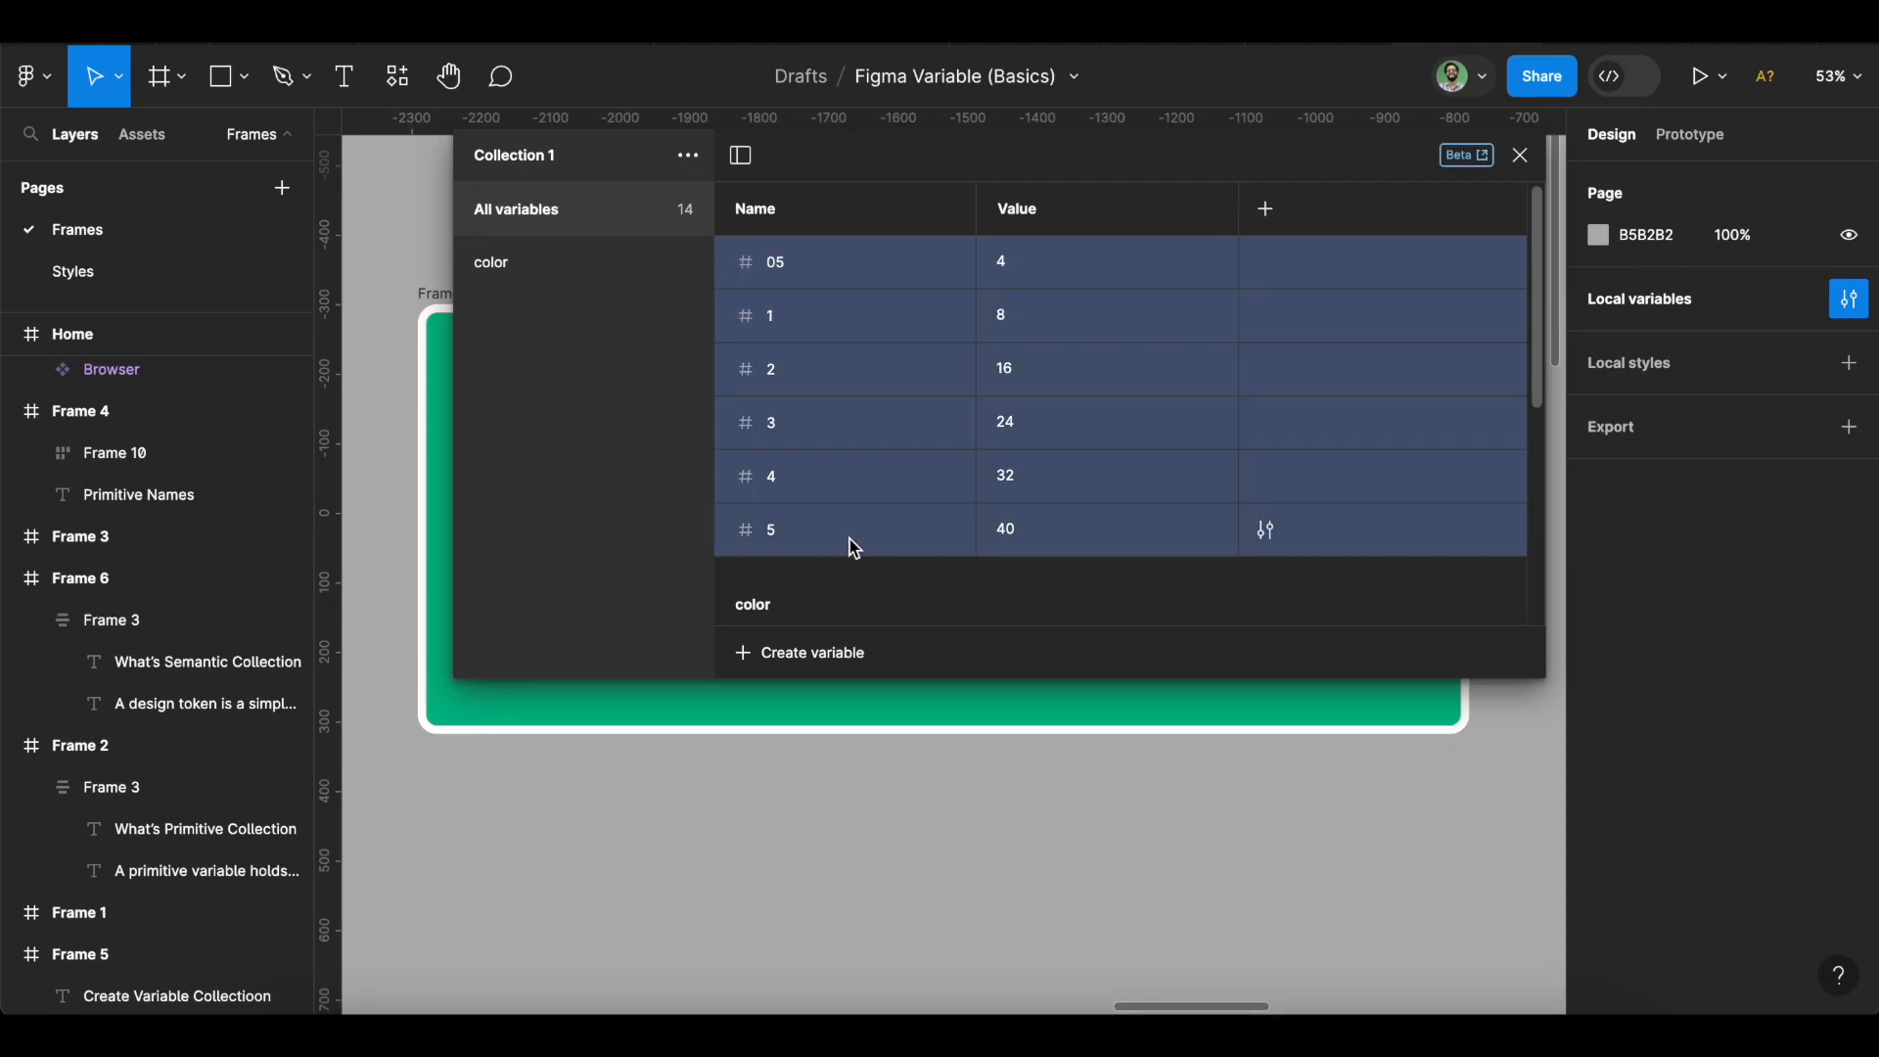
right_click(851, 373)
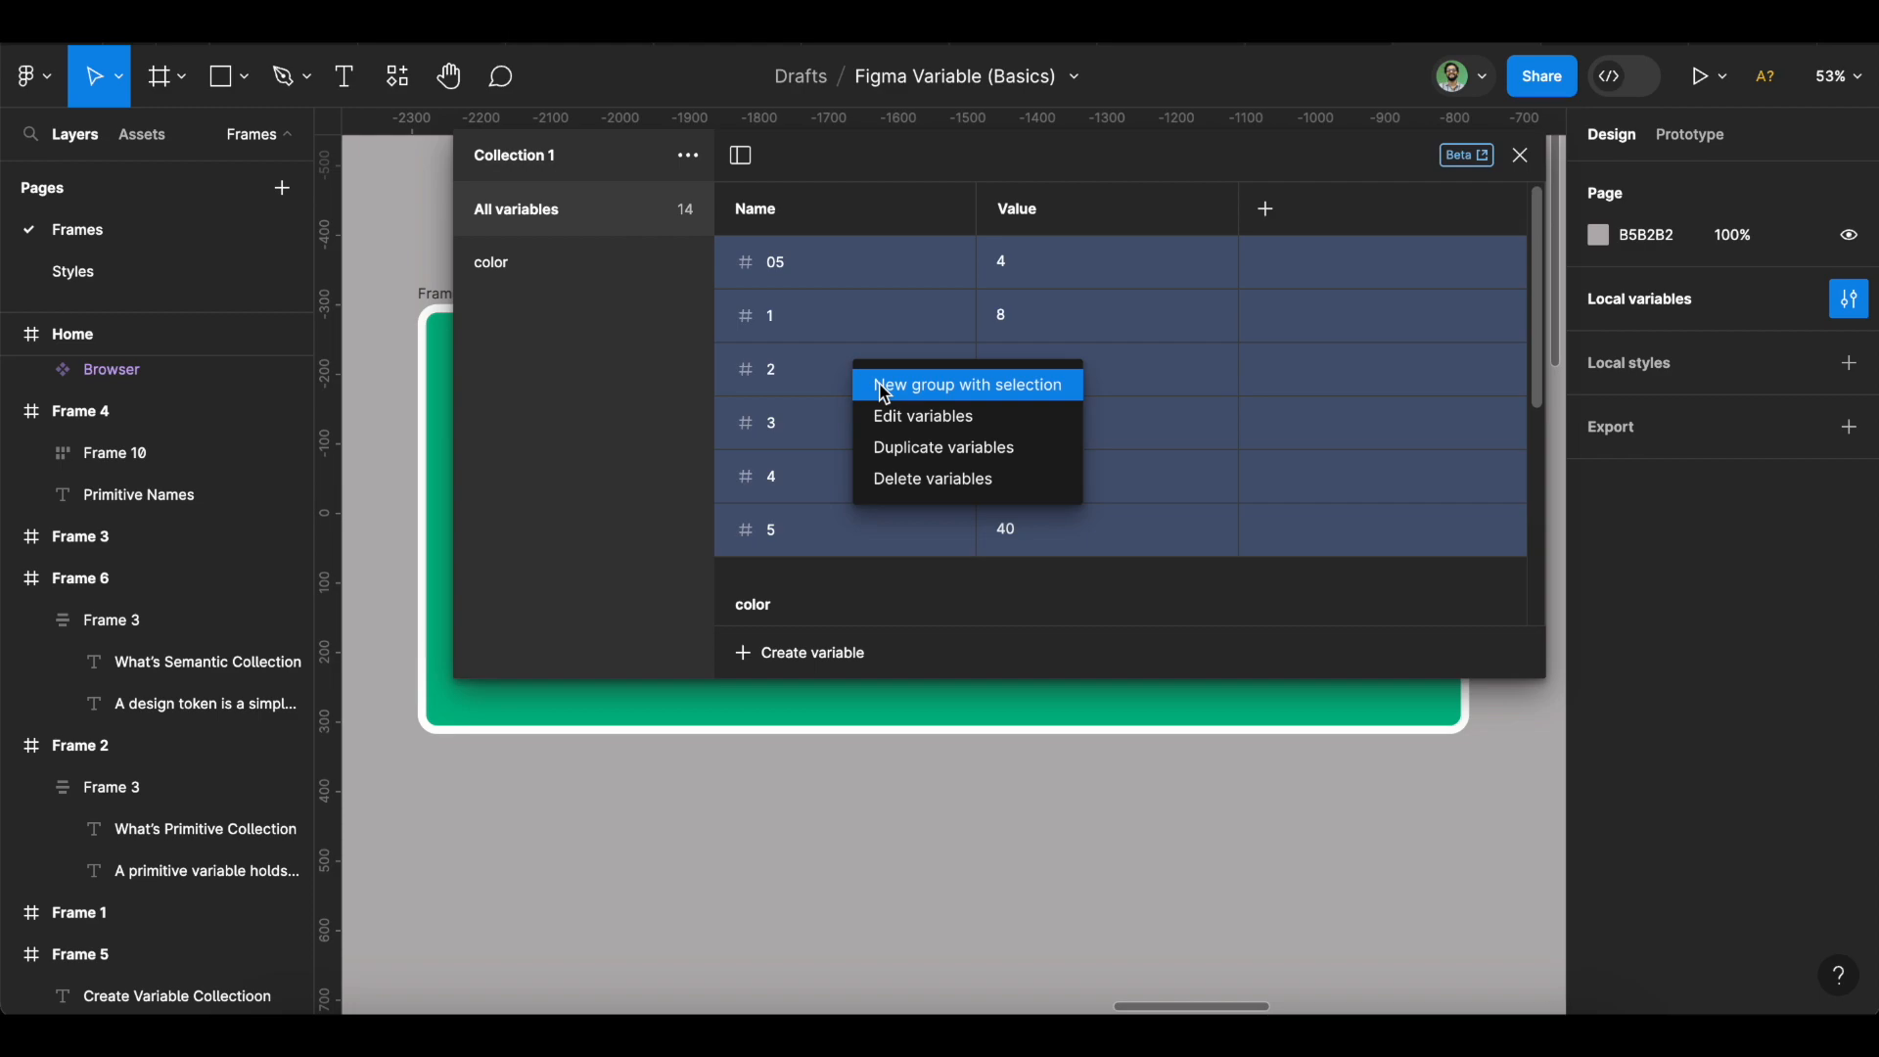
click(884, 388)
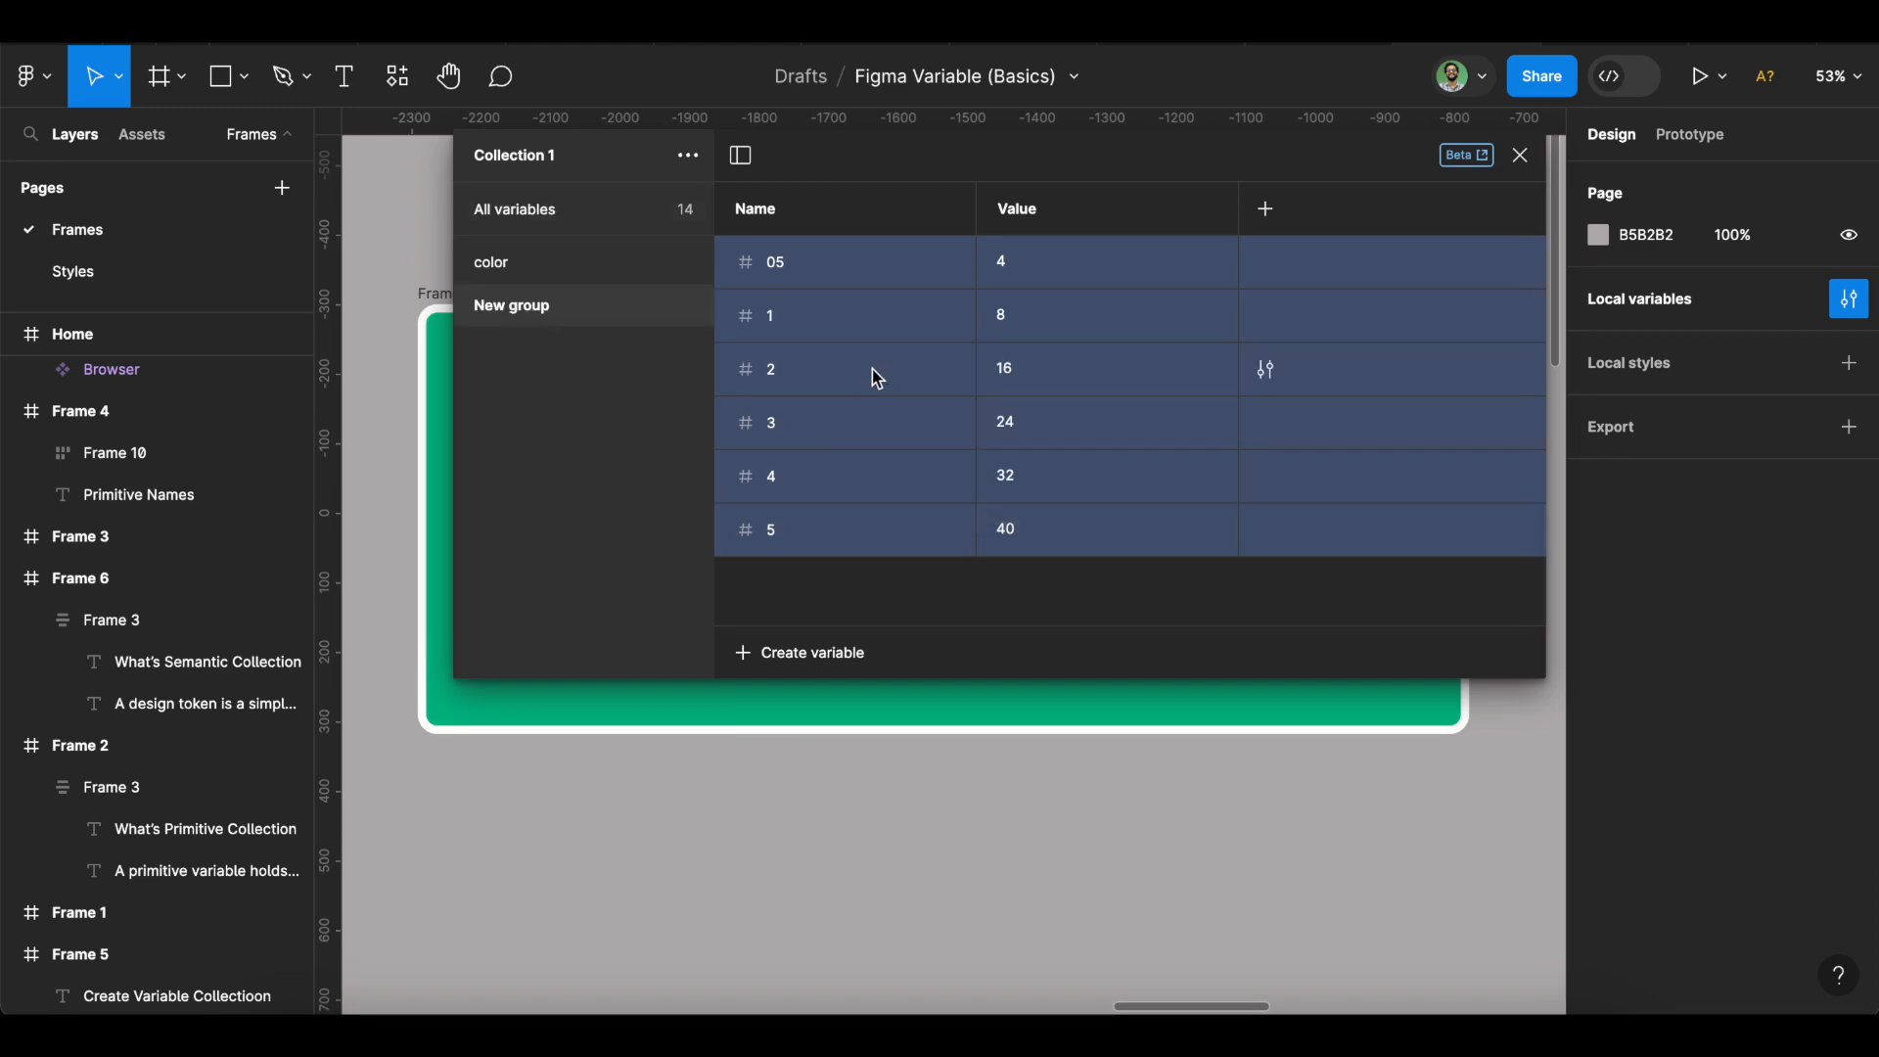
double_click(564, 305)
text(spacing)
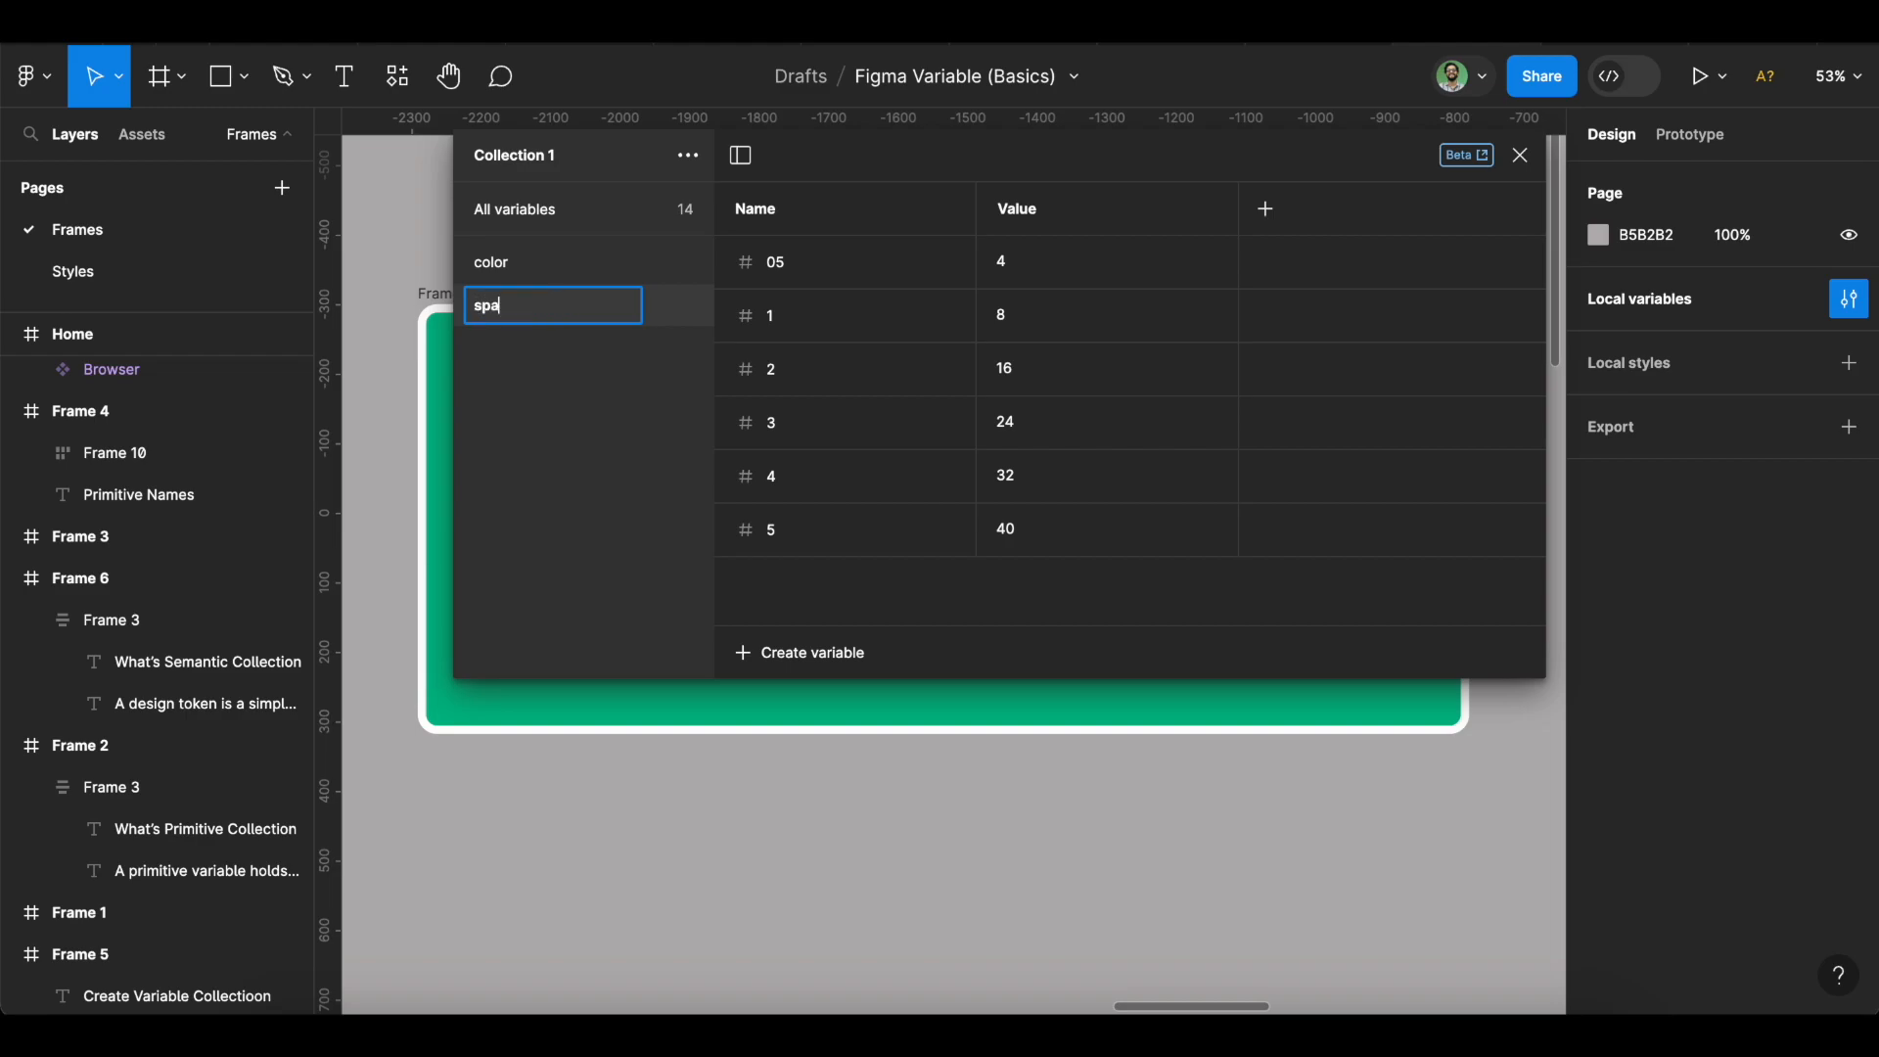
key(Return)
click(516, 232)
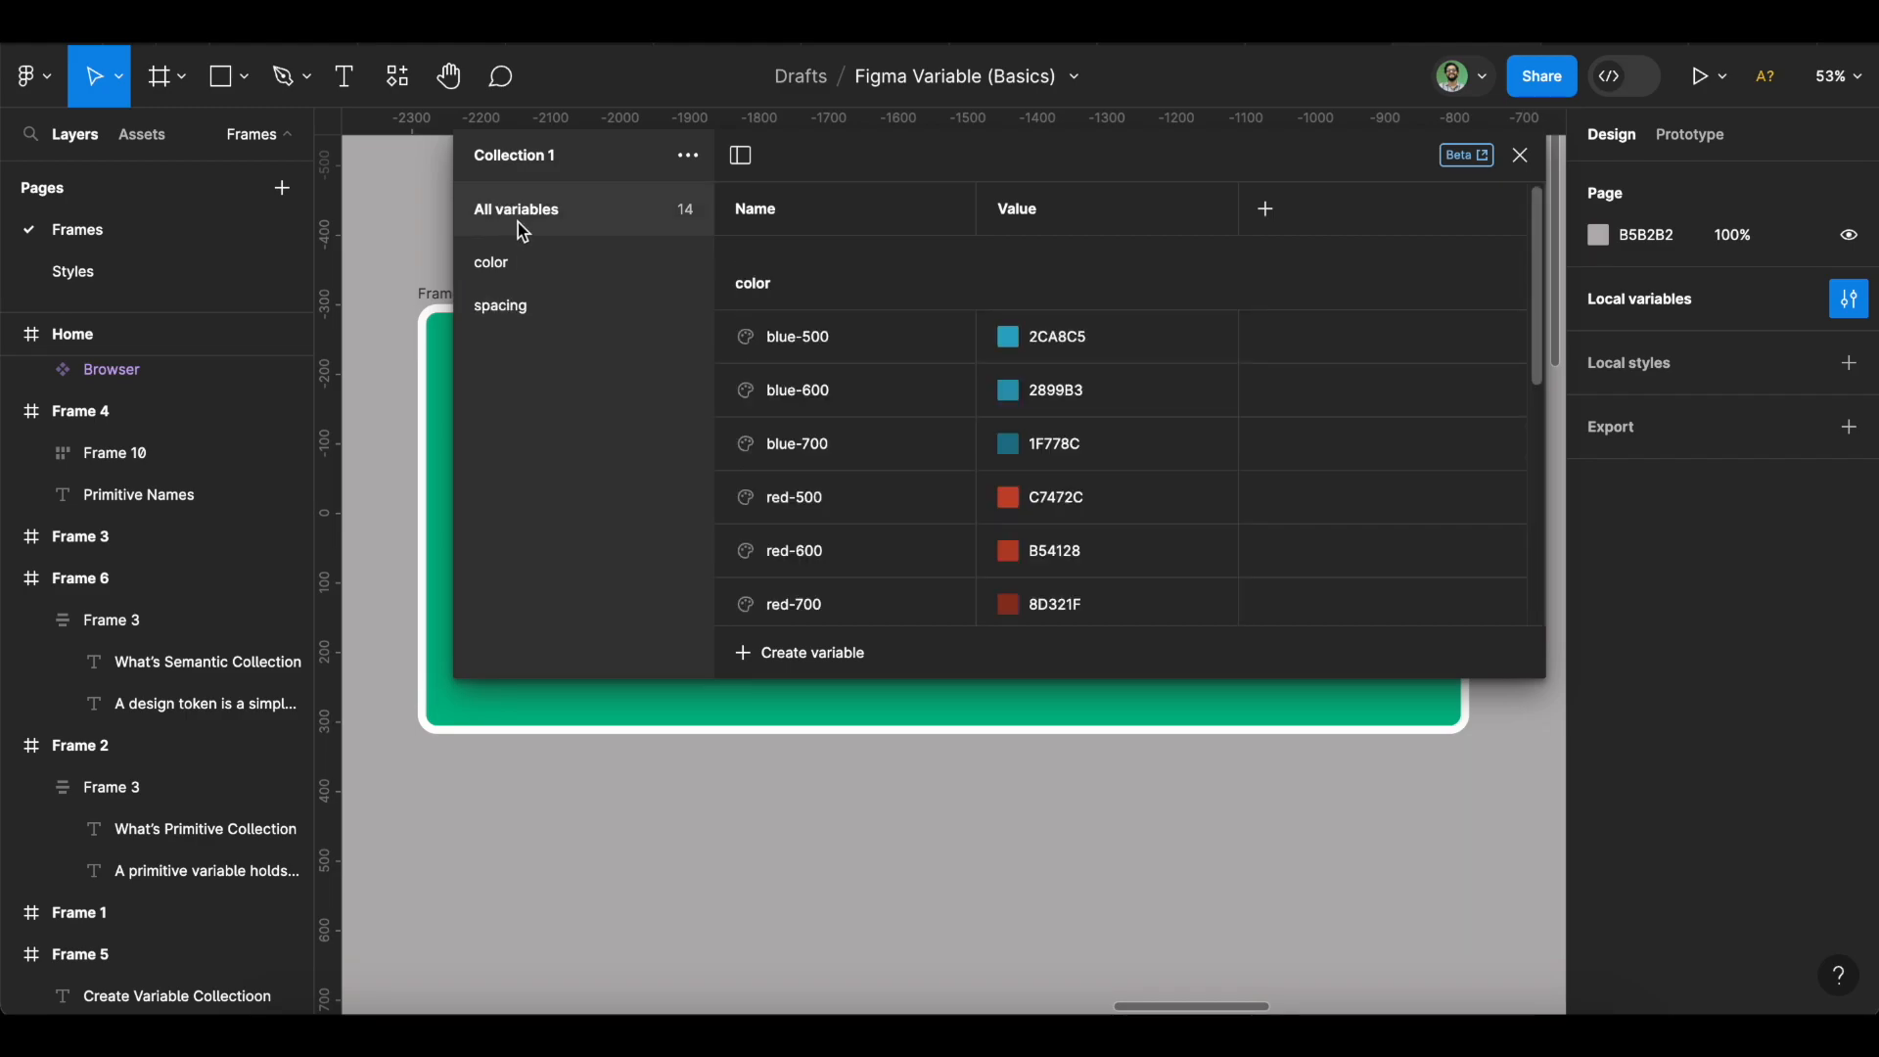
click(842, 665)
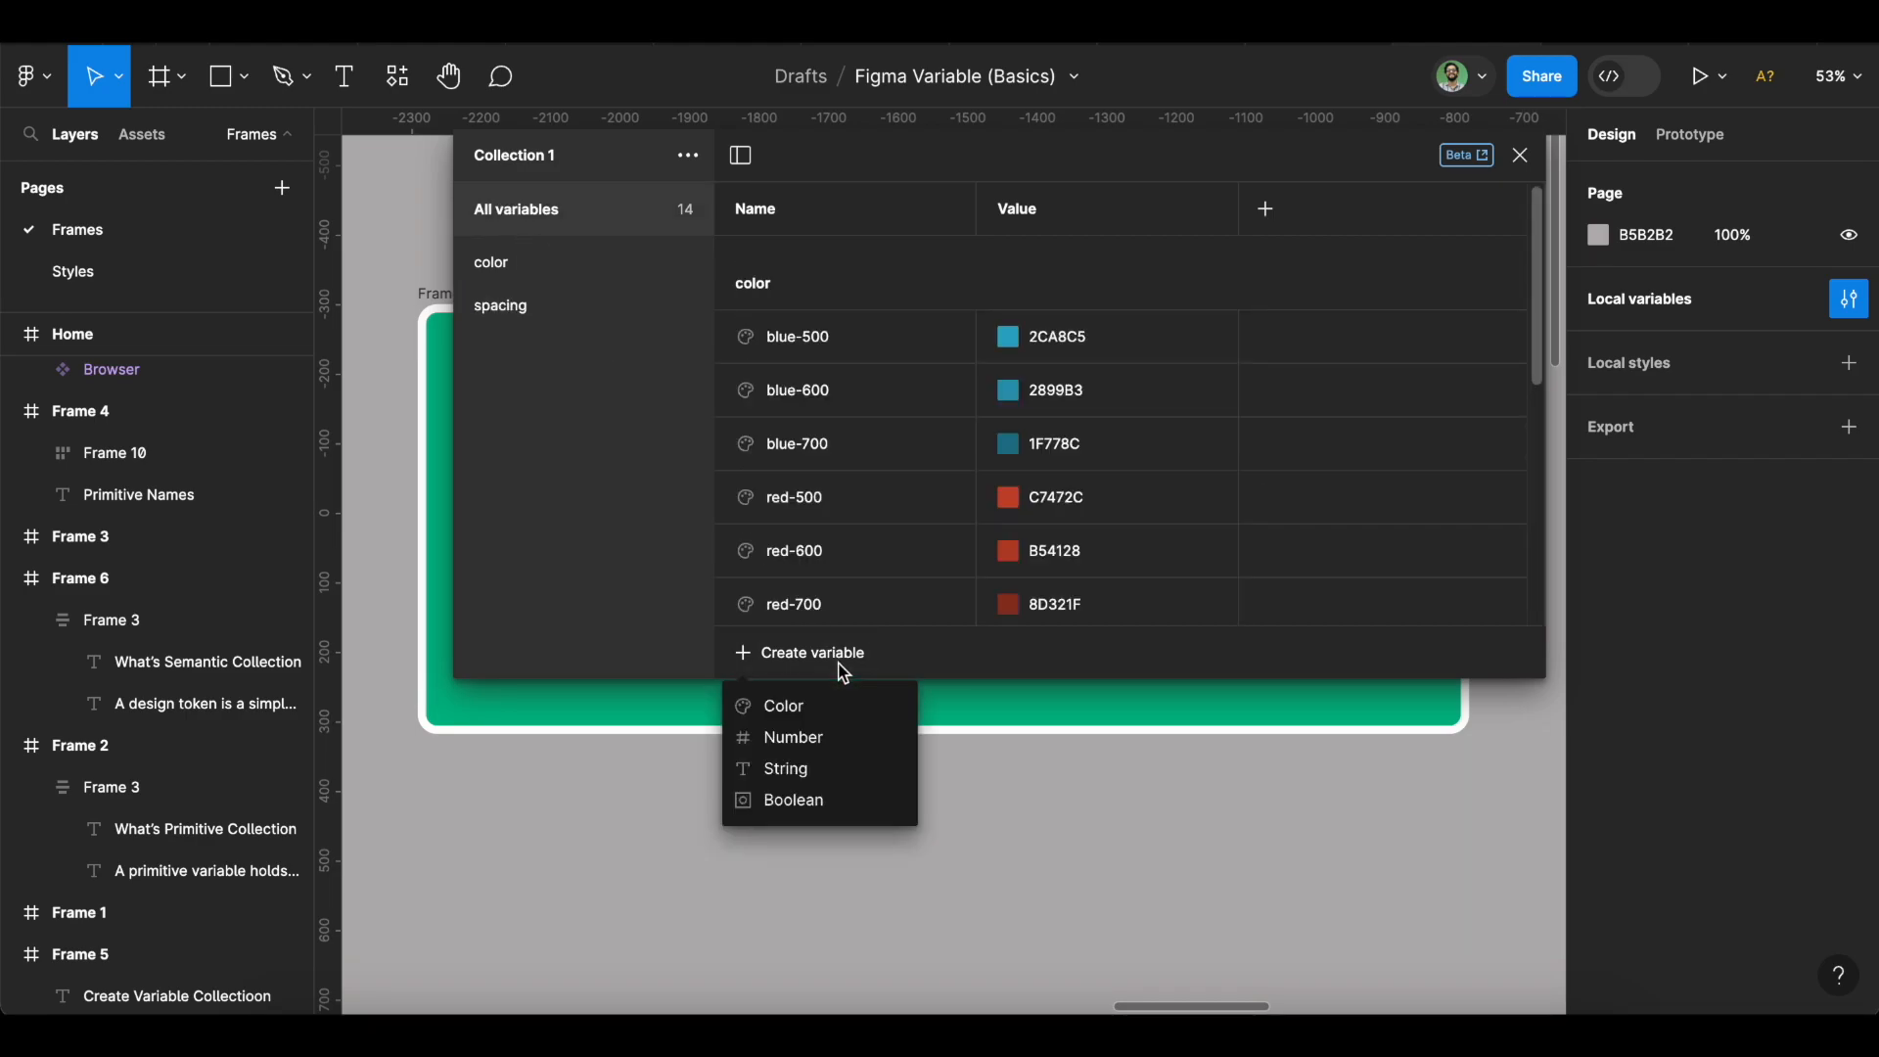
Add a number variable named sm with value 4.
click(847, 736)
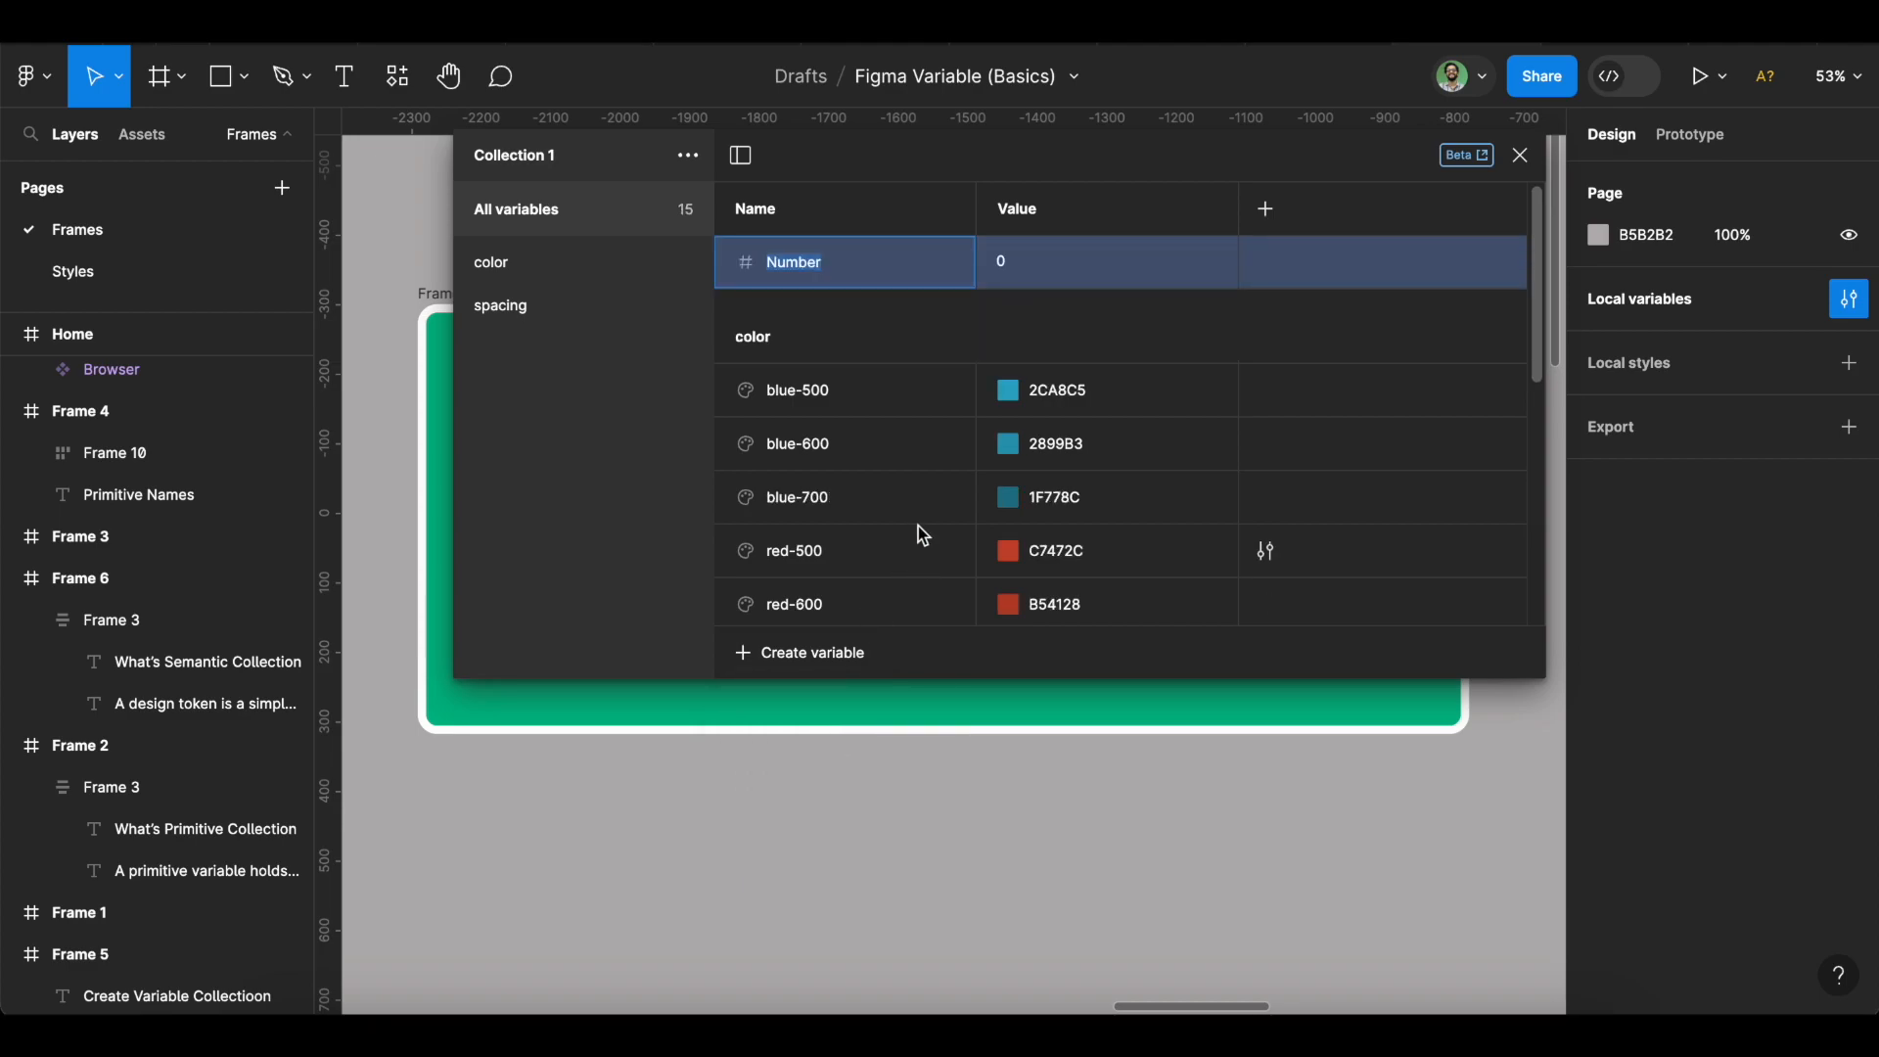
text(sm-)
key(BackSpace)
click(1026, 269)
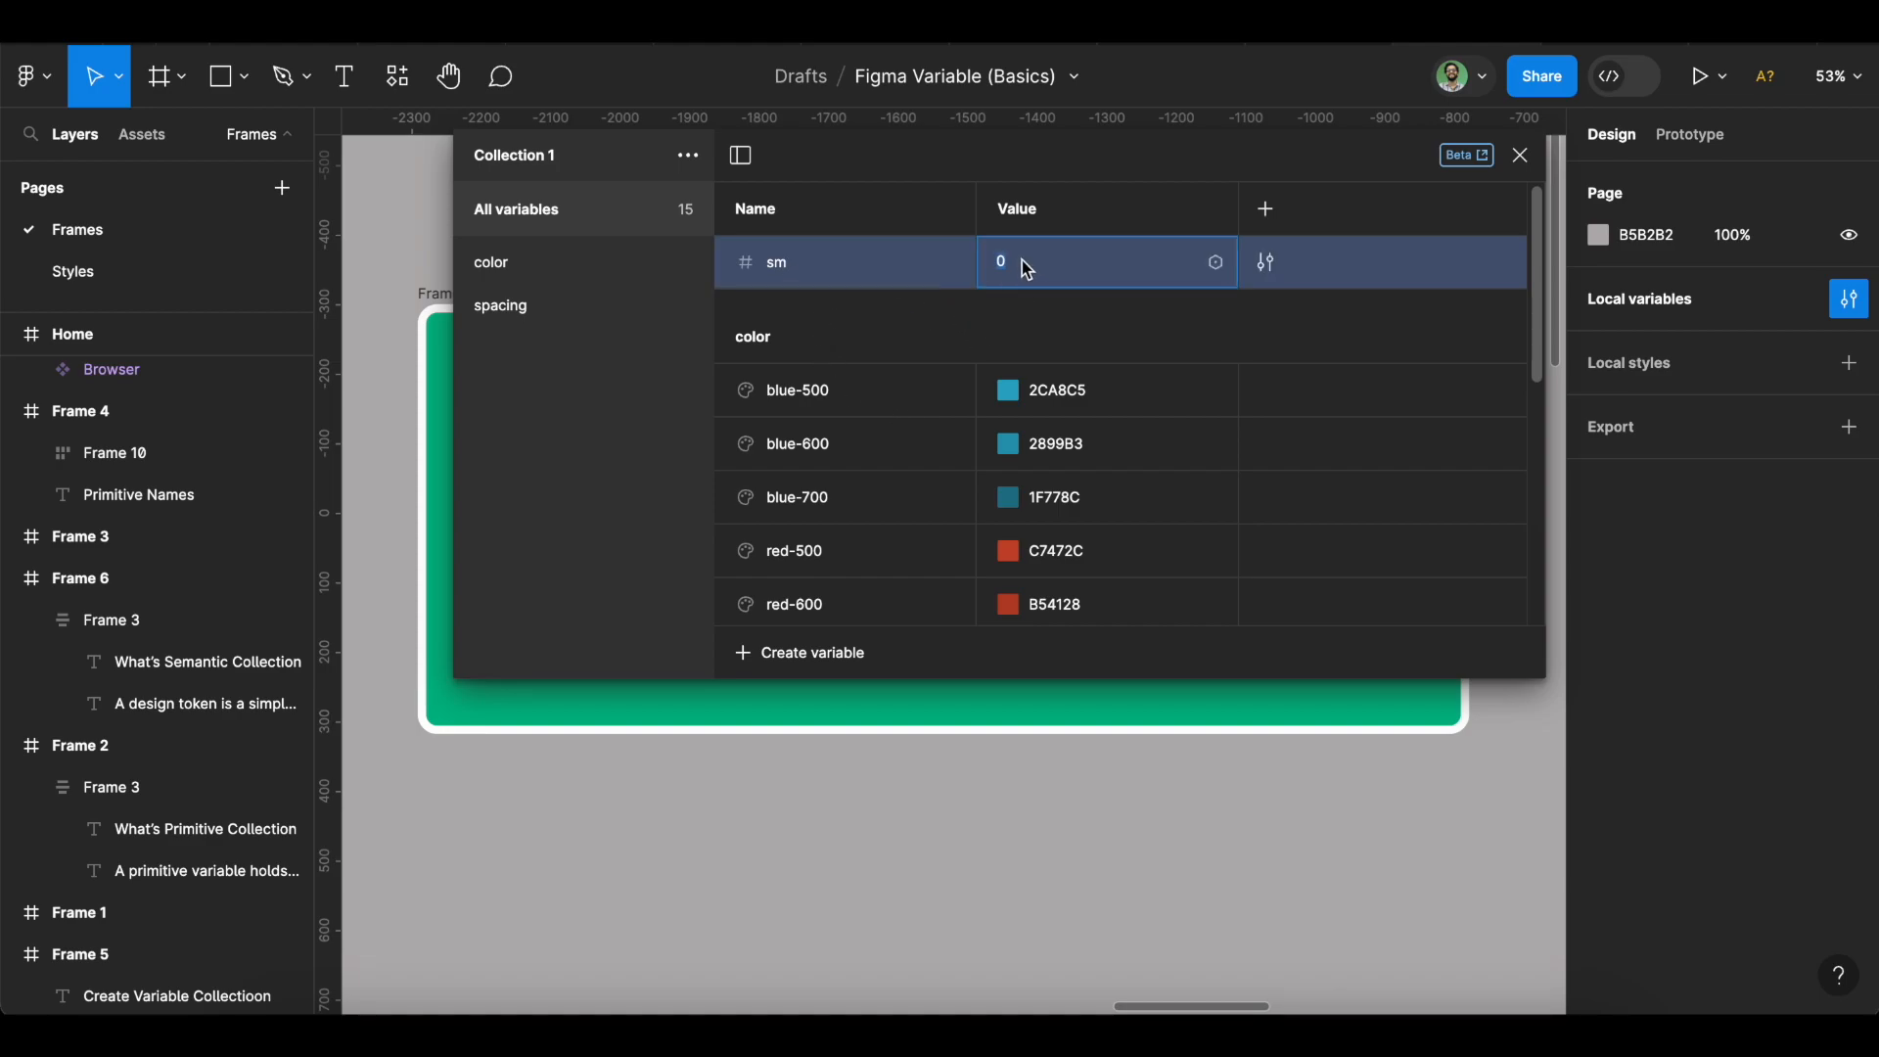
text(4)
click(816, 663)
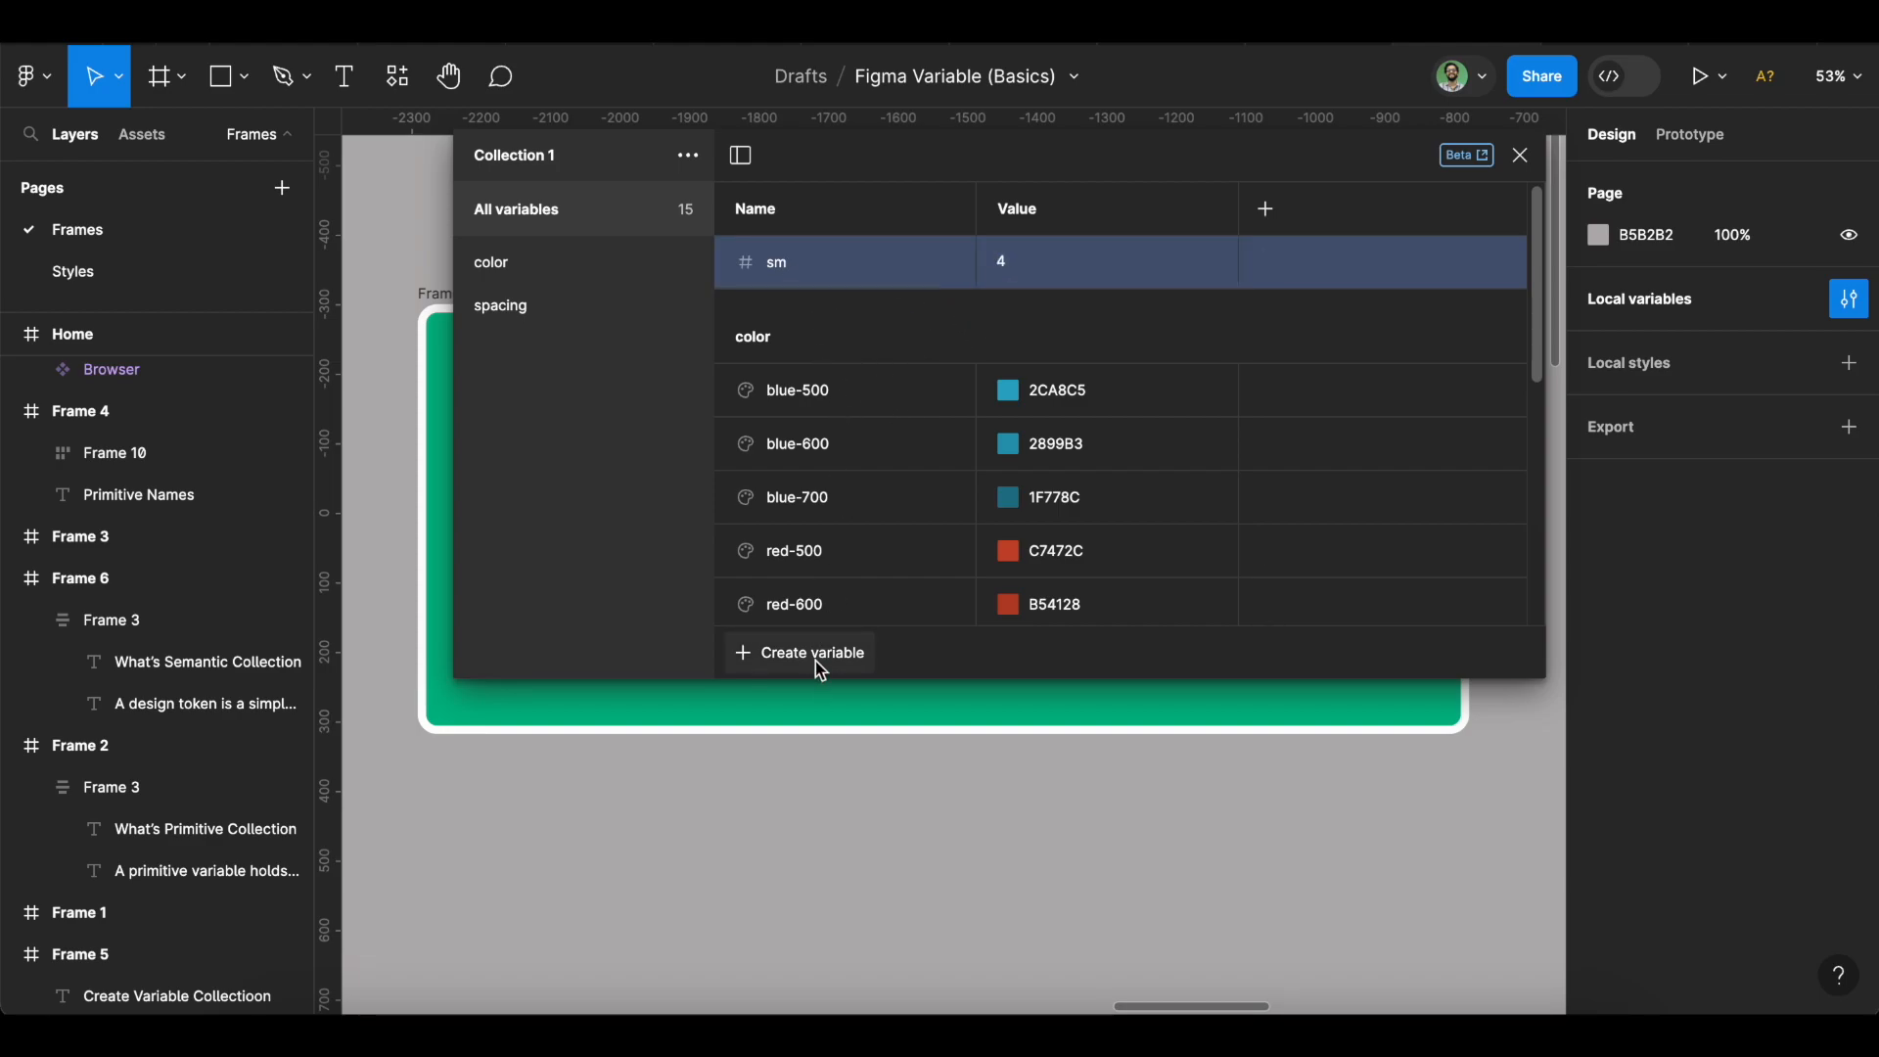
Add another number variable, renaming the first to xs and the new one sm with value 8.
click(818, 663)
click(826, 735)
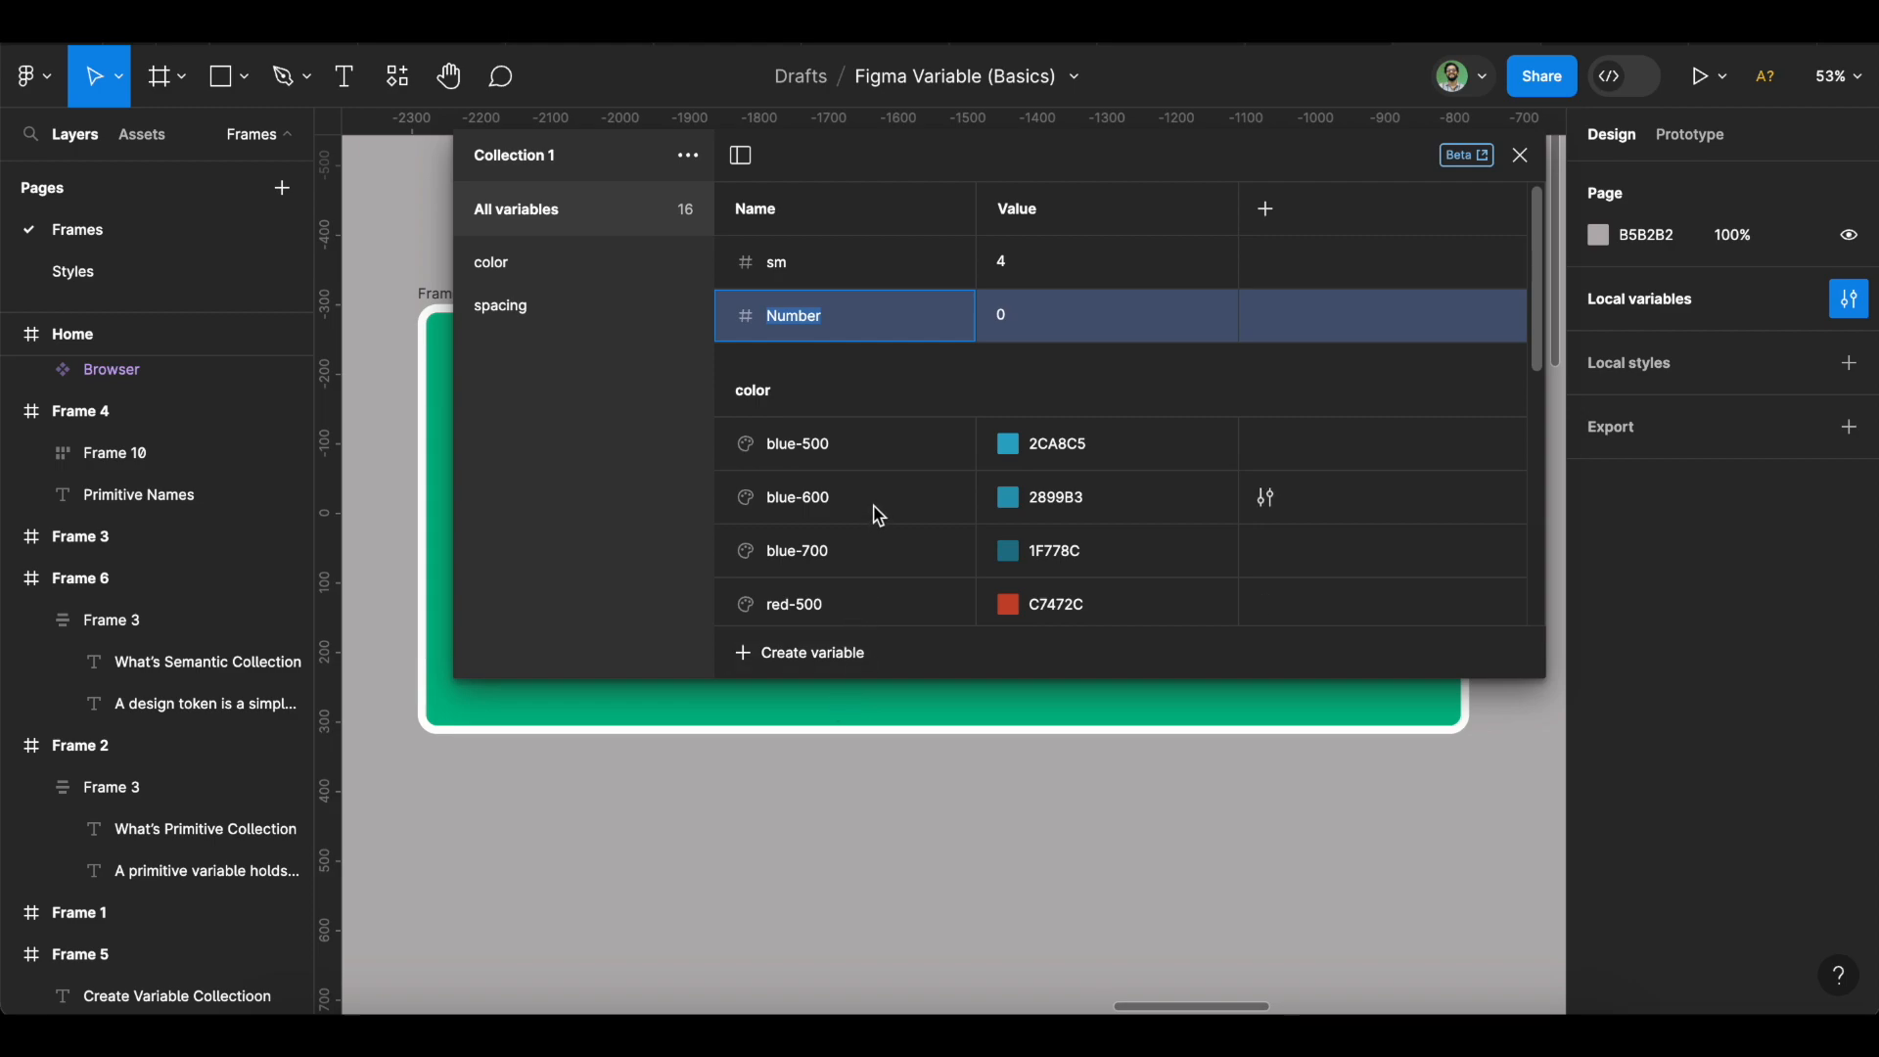
double_click(838, 263)
text(xs)
double_click(807, 315)
text(sm)
click(1045, 318)
text(8)
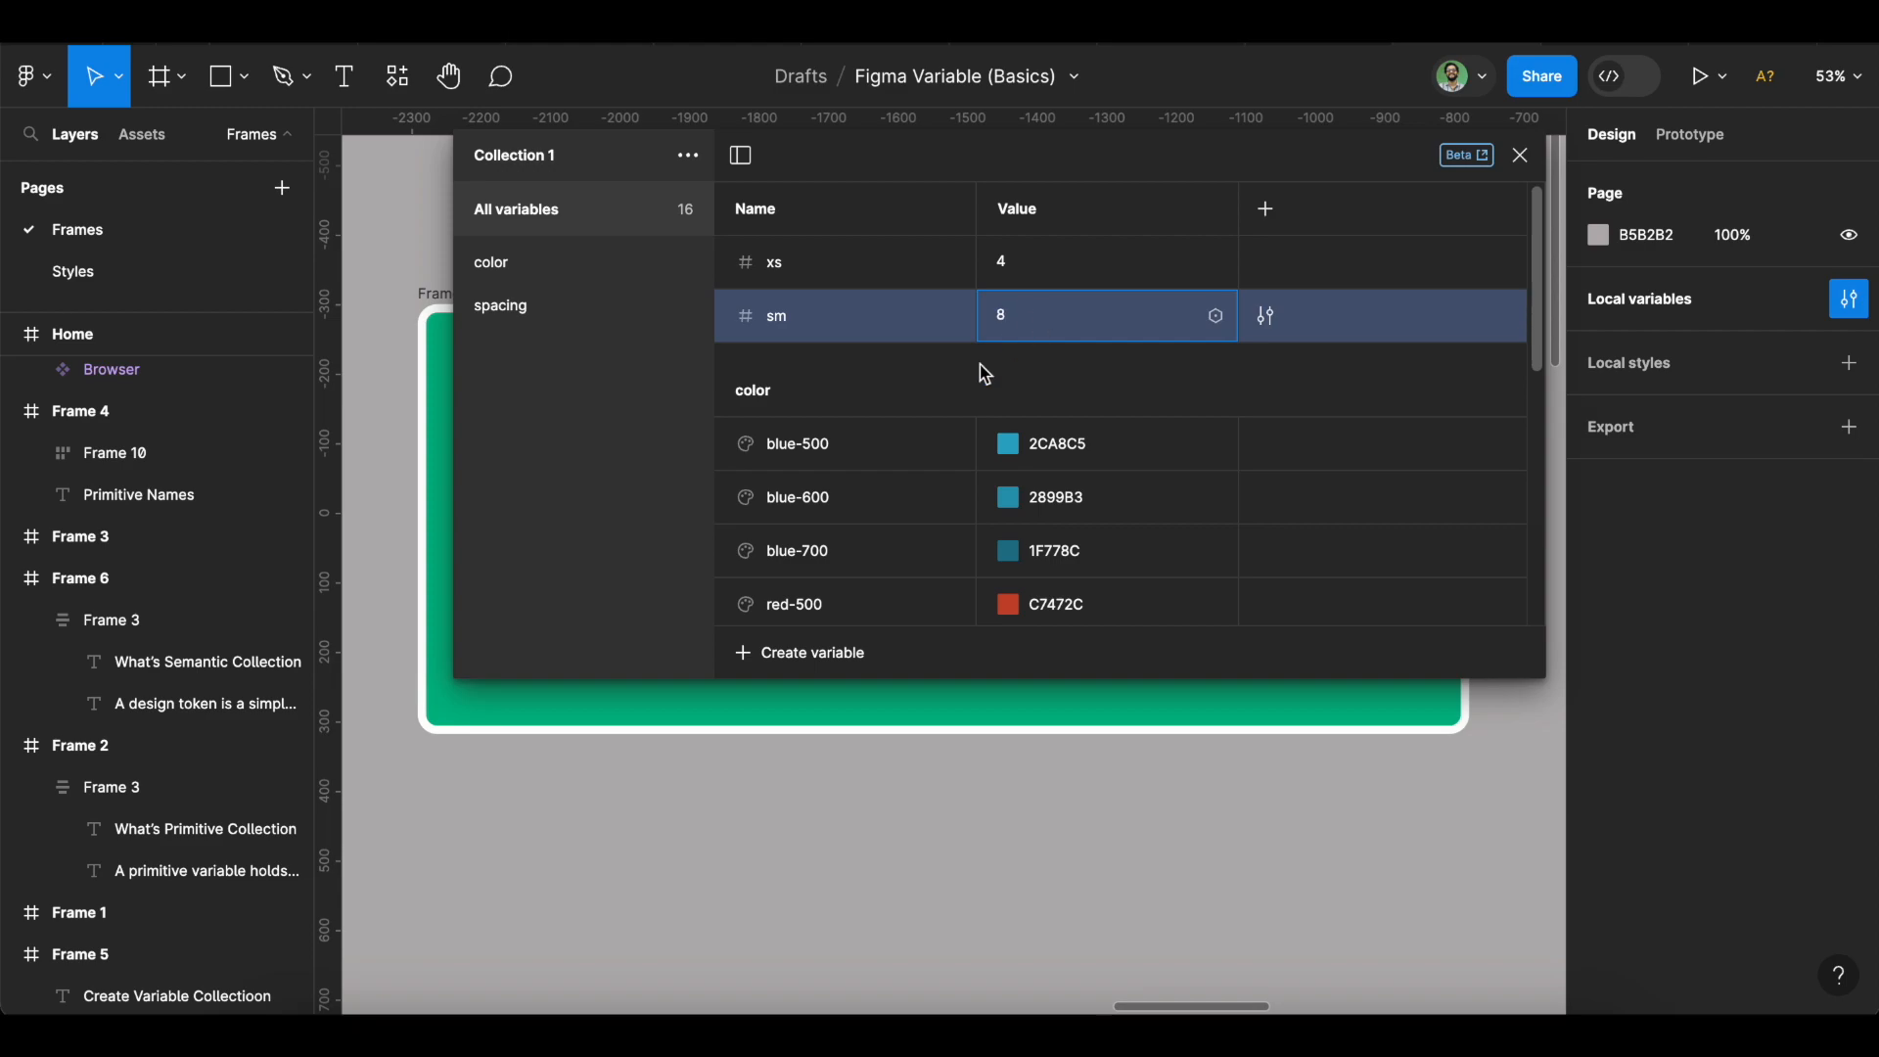
Add a number variable lg with value 16.
click(812, 653)
click(816, 732)
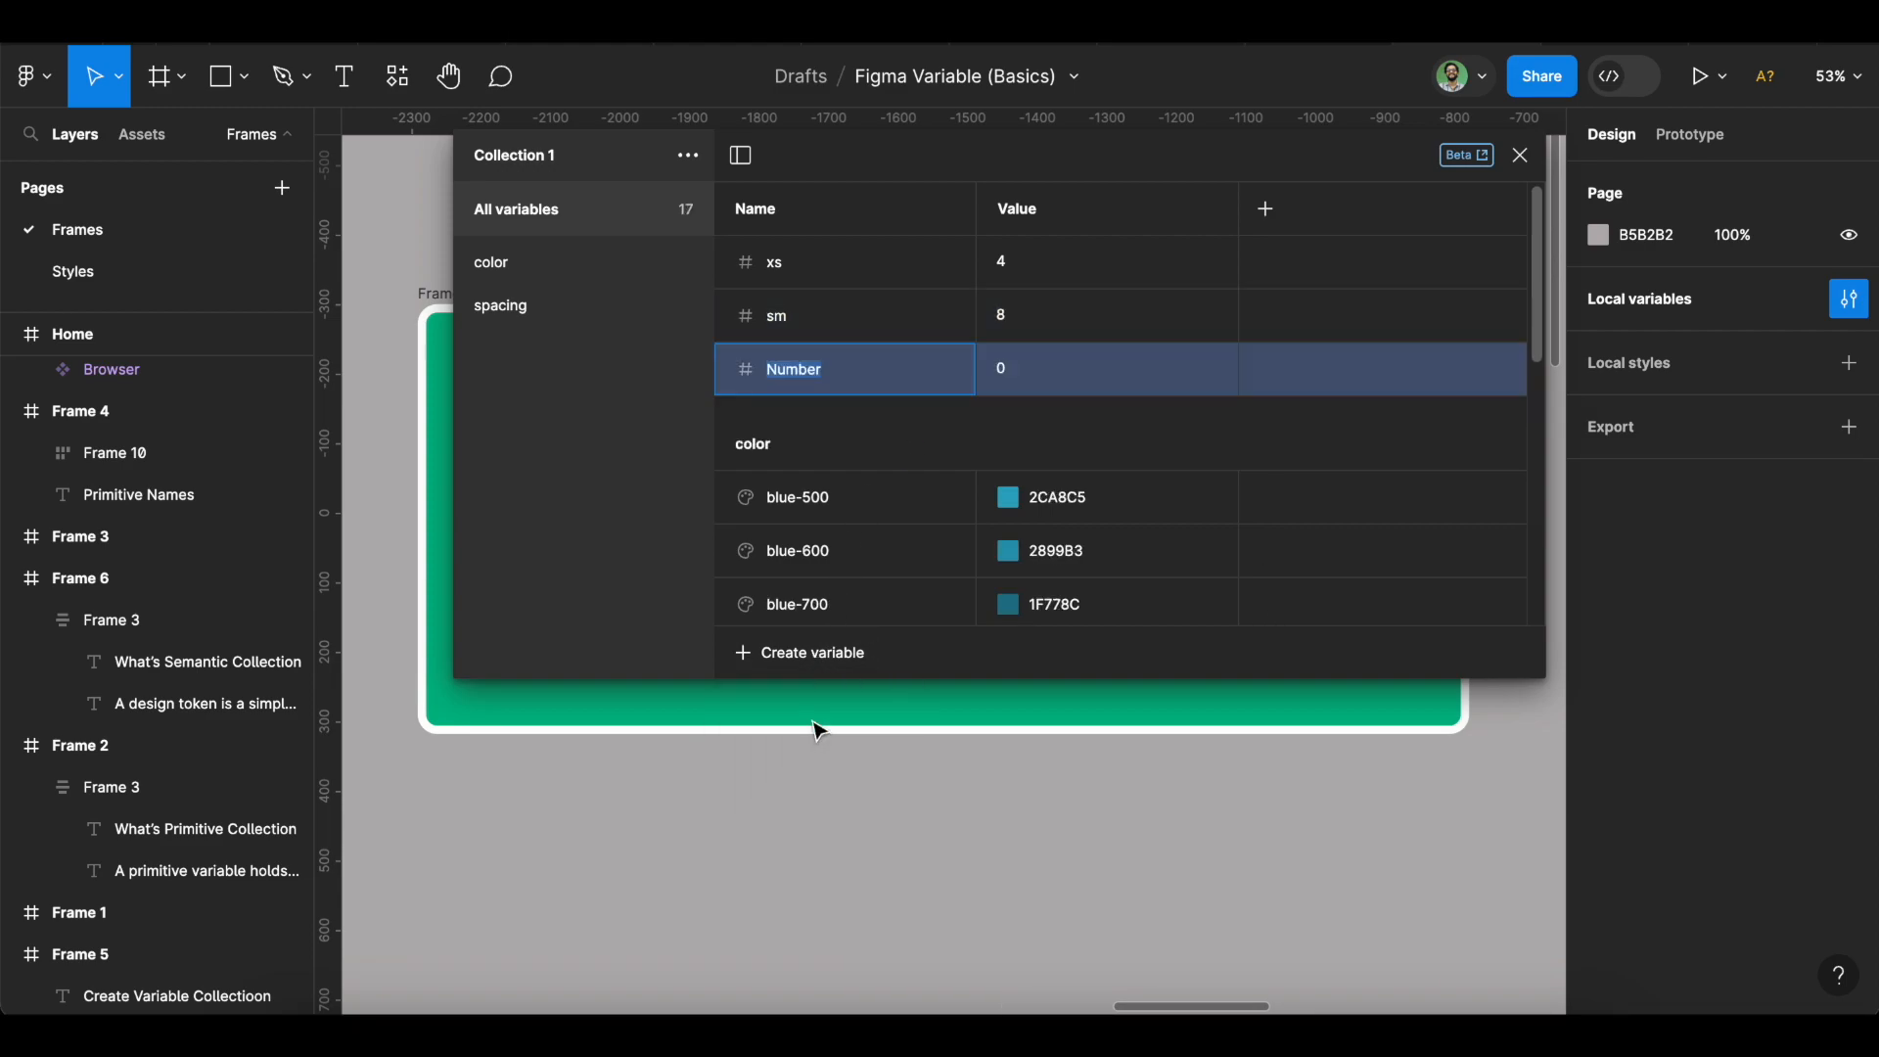
text(lg)
click(1035, 372)
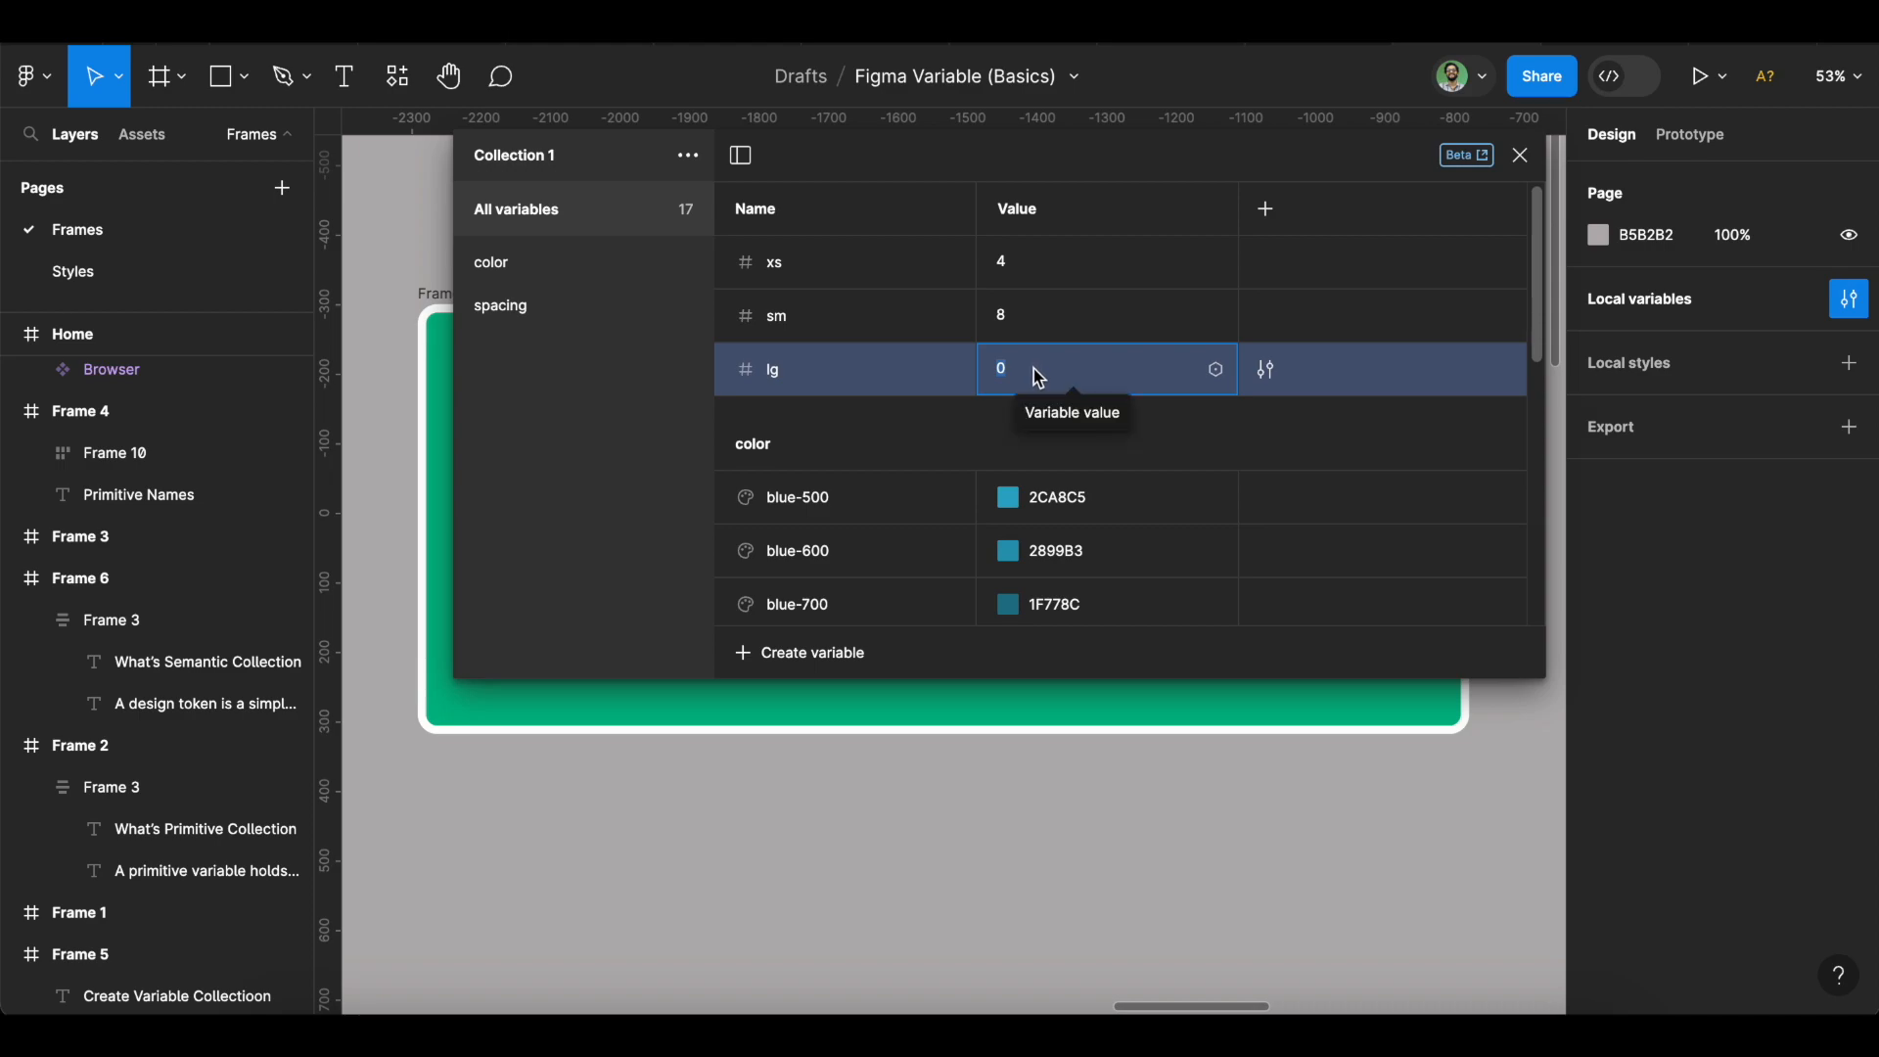
text(16)
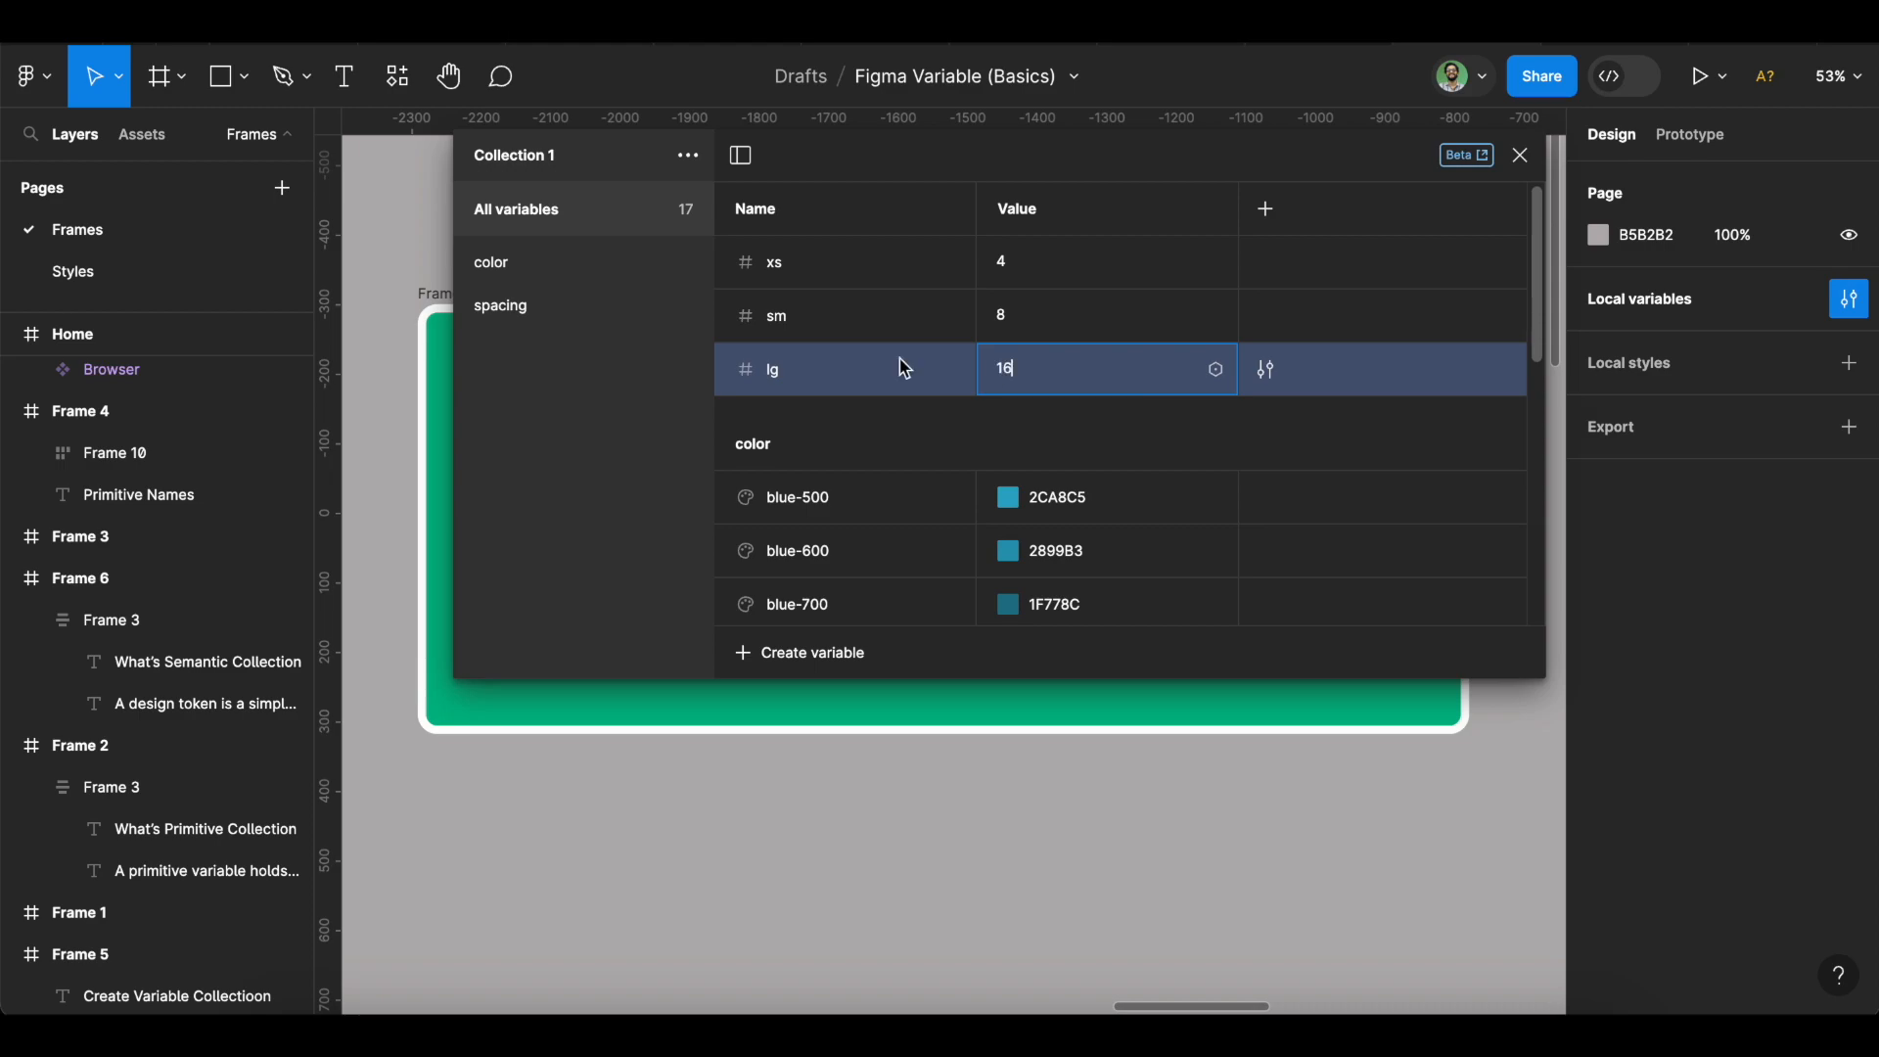
Add a number variable xl with value 32, then select the variables xs through 3xl.
click(808, 654)
click(817, 746)
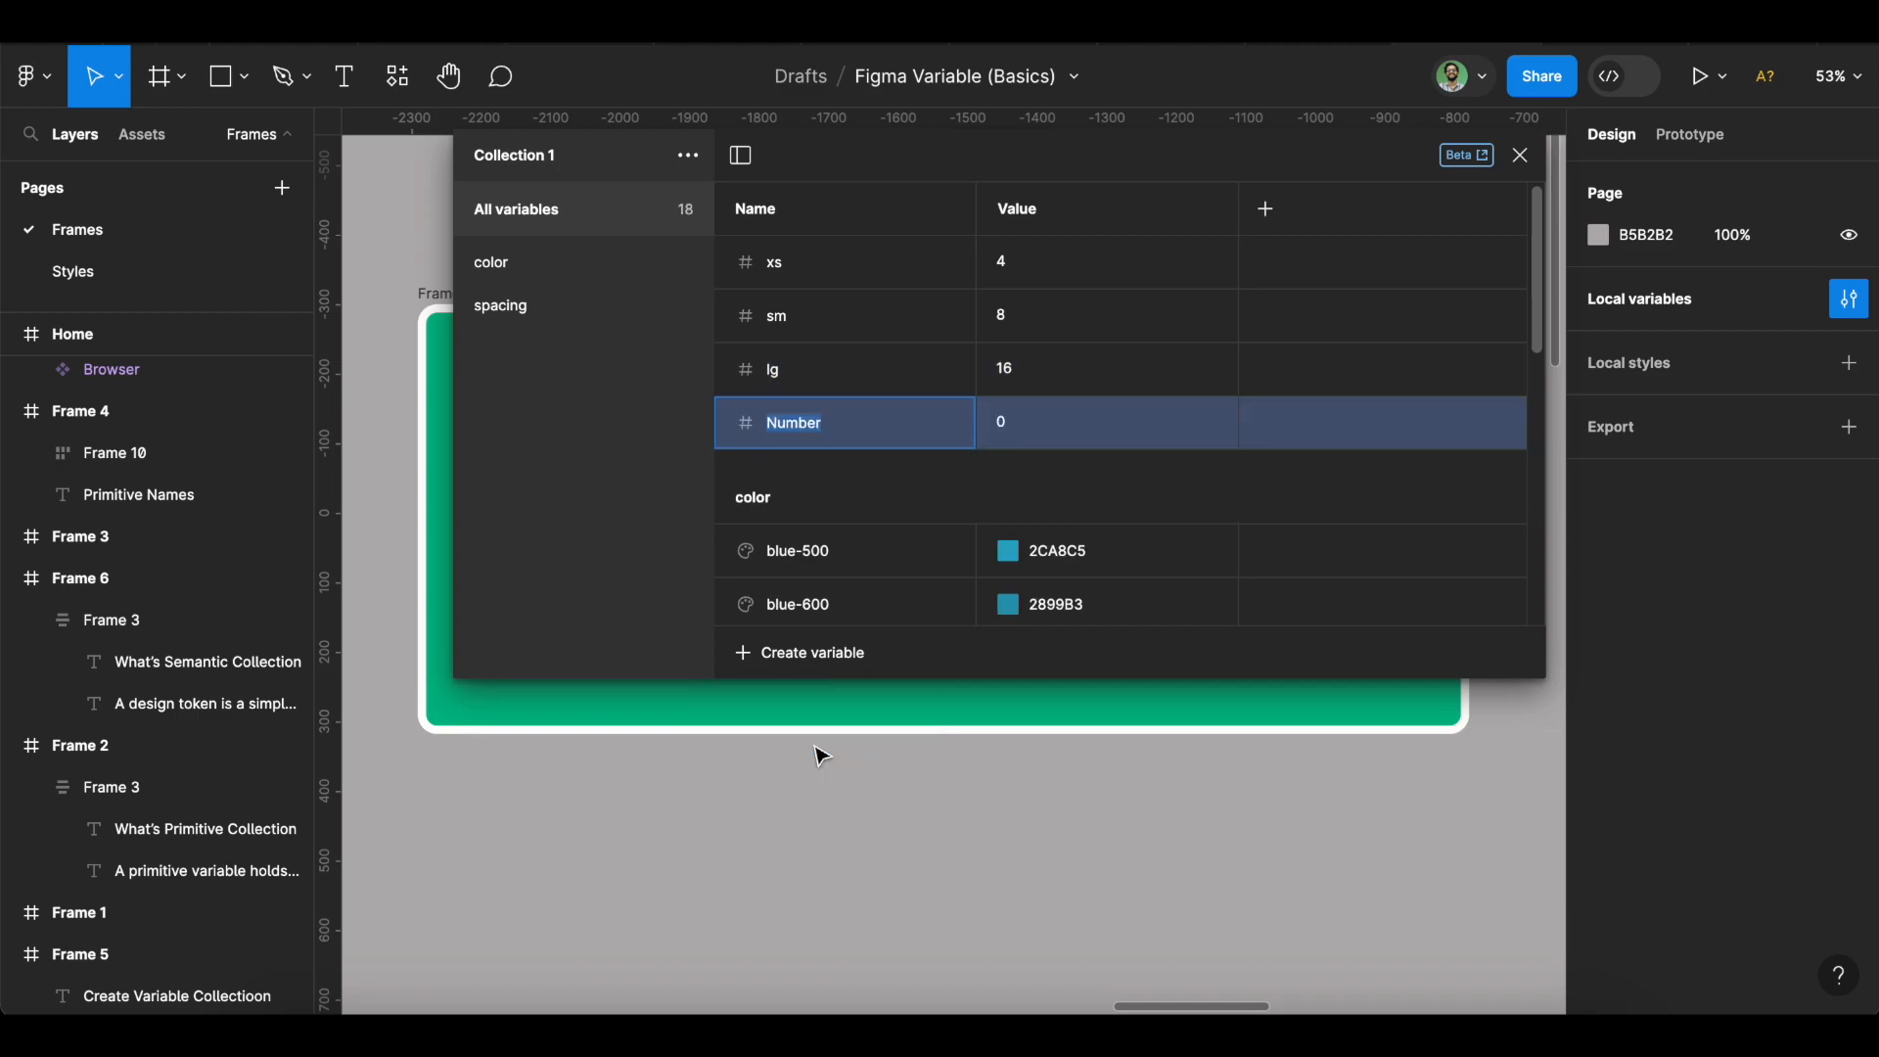
text(xl)
click(1026, 426)
text(32)
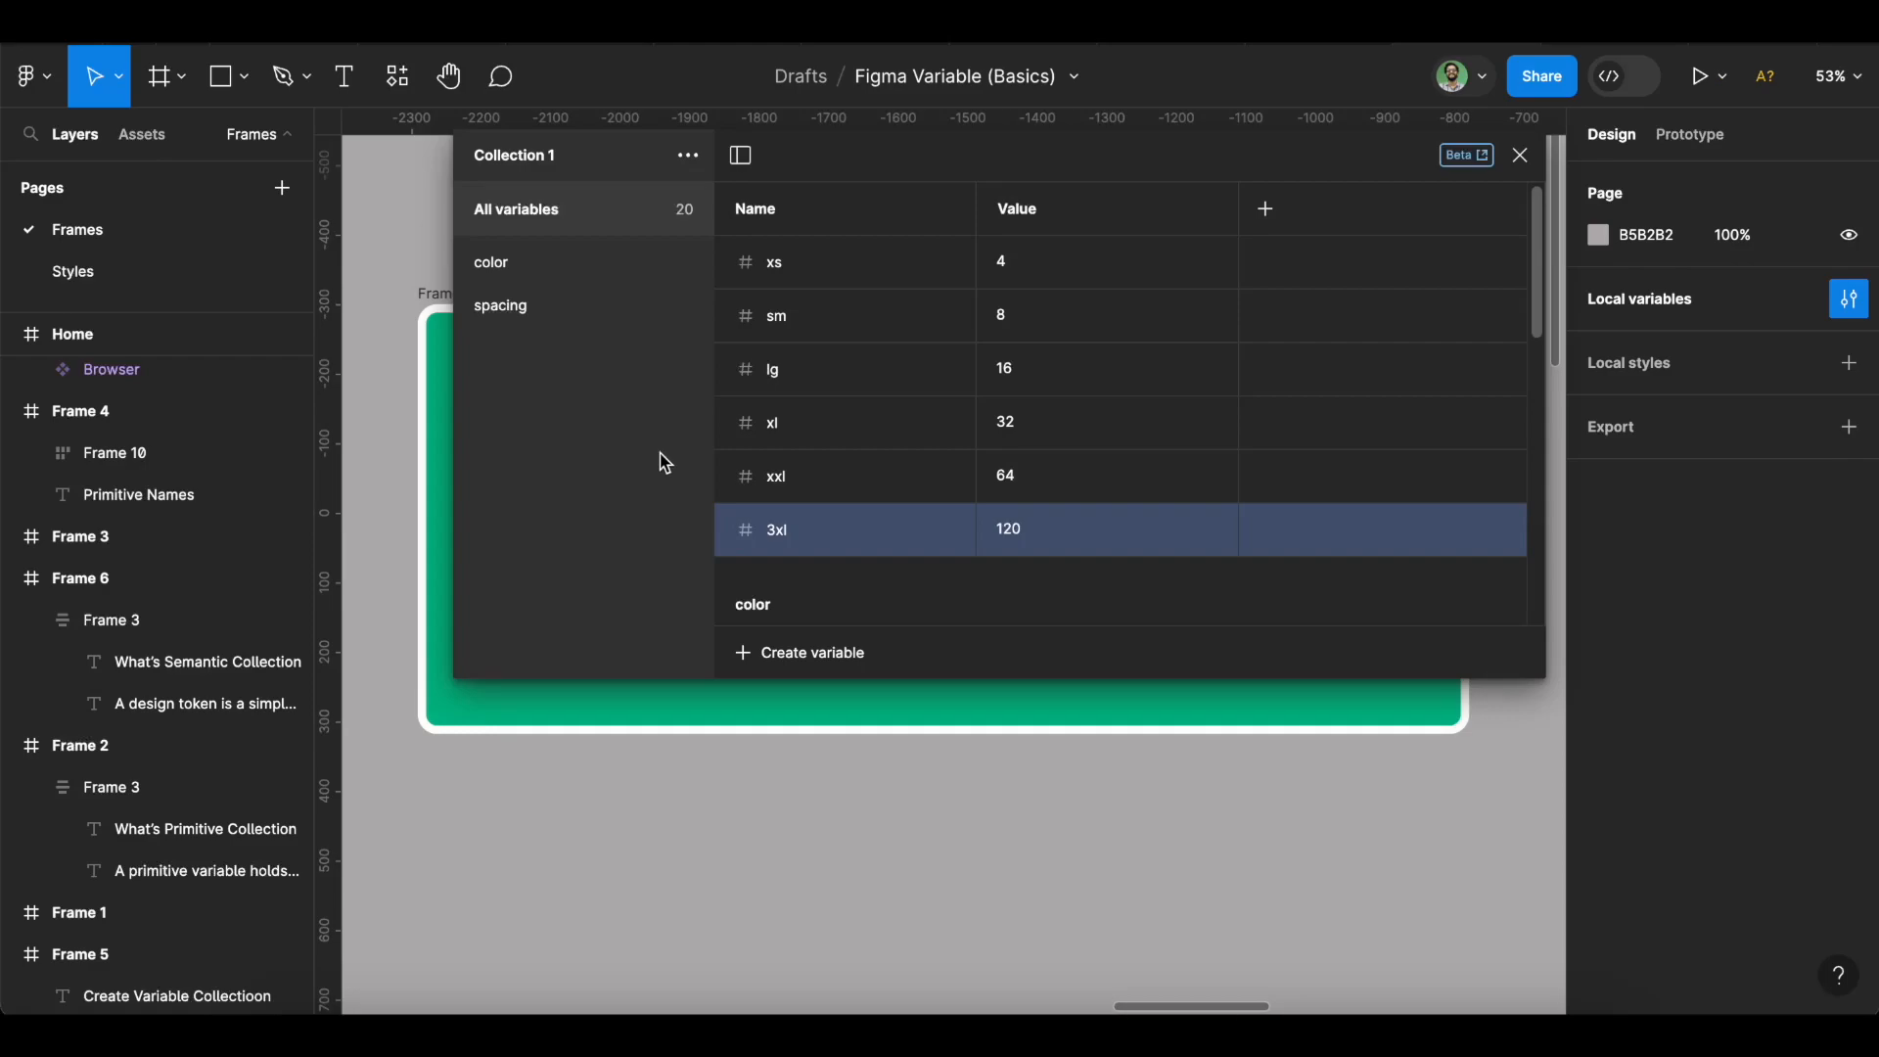
click(761, 253)
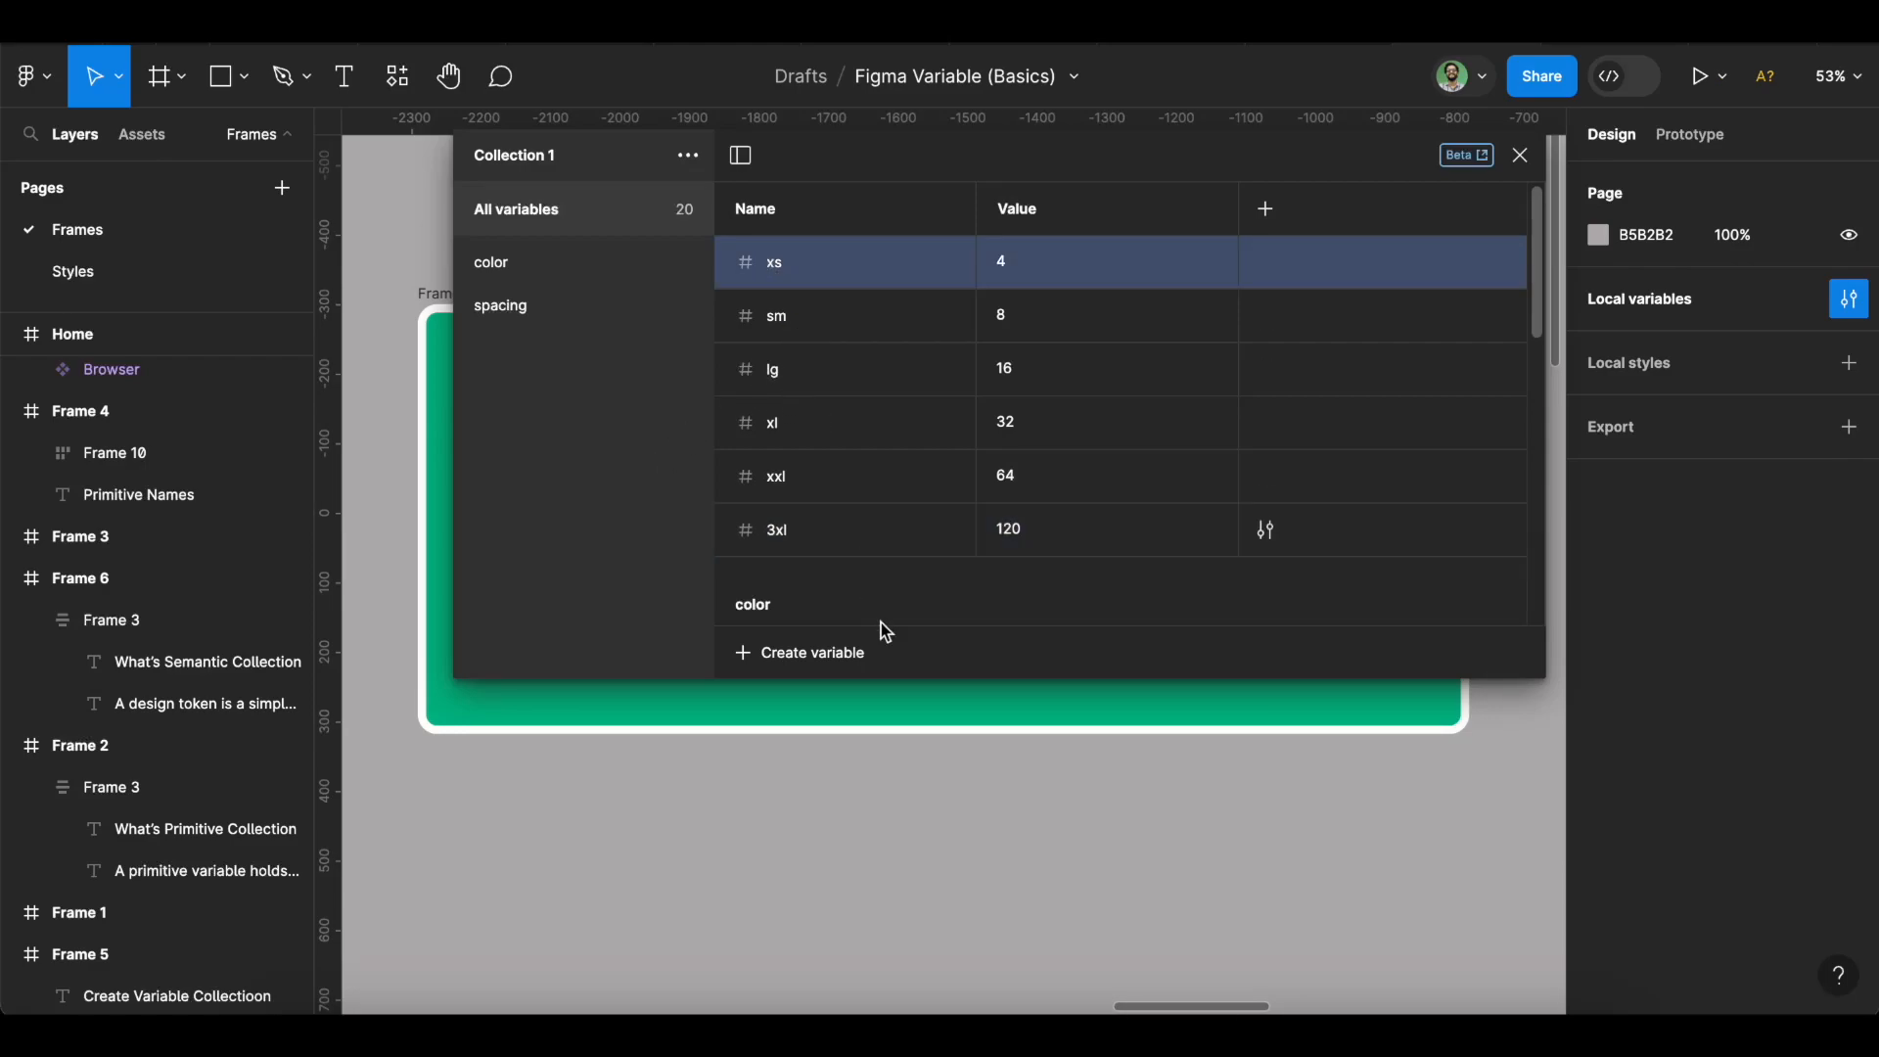
shift+click(830, 533)
Group the six selected variables into a new group named radius, then view all variables.
right_click(830, 530)
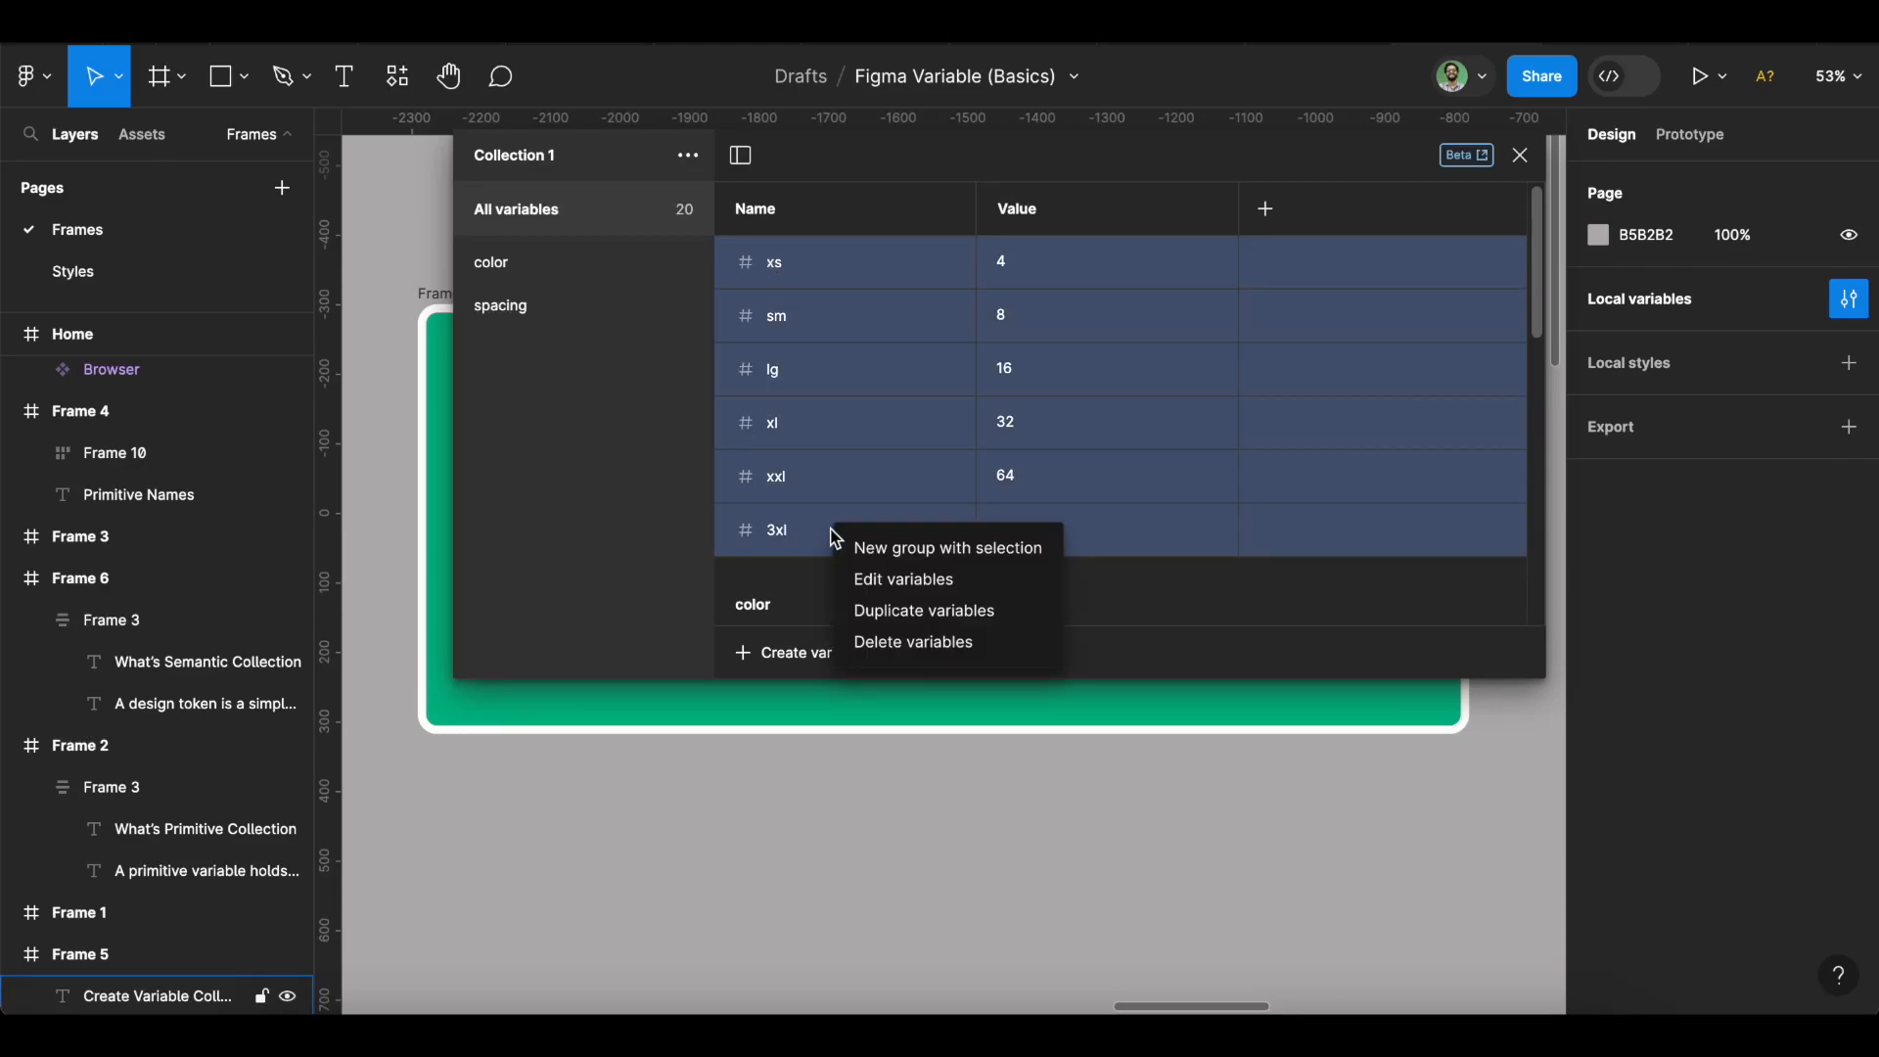
click(849, 543)
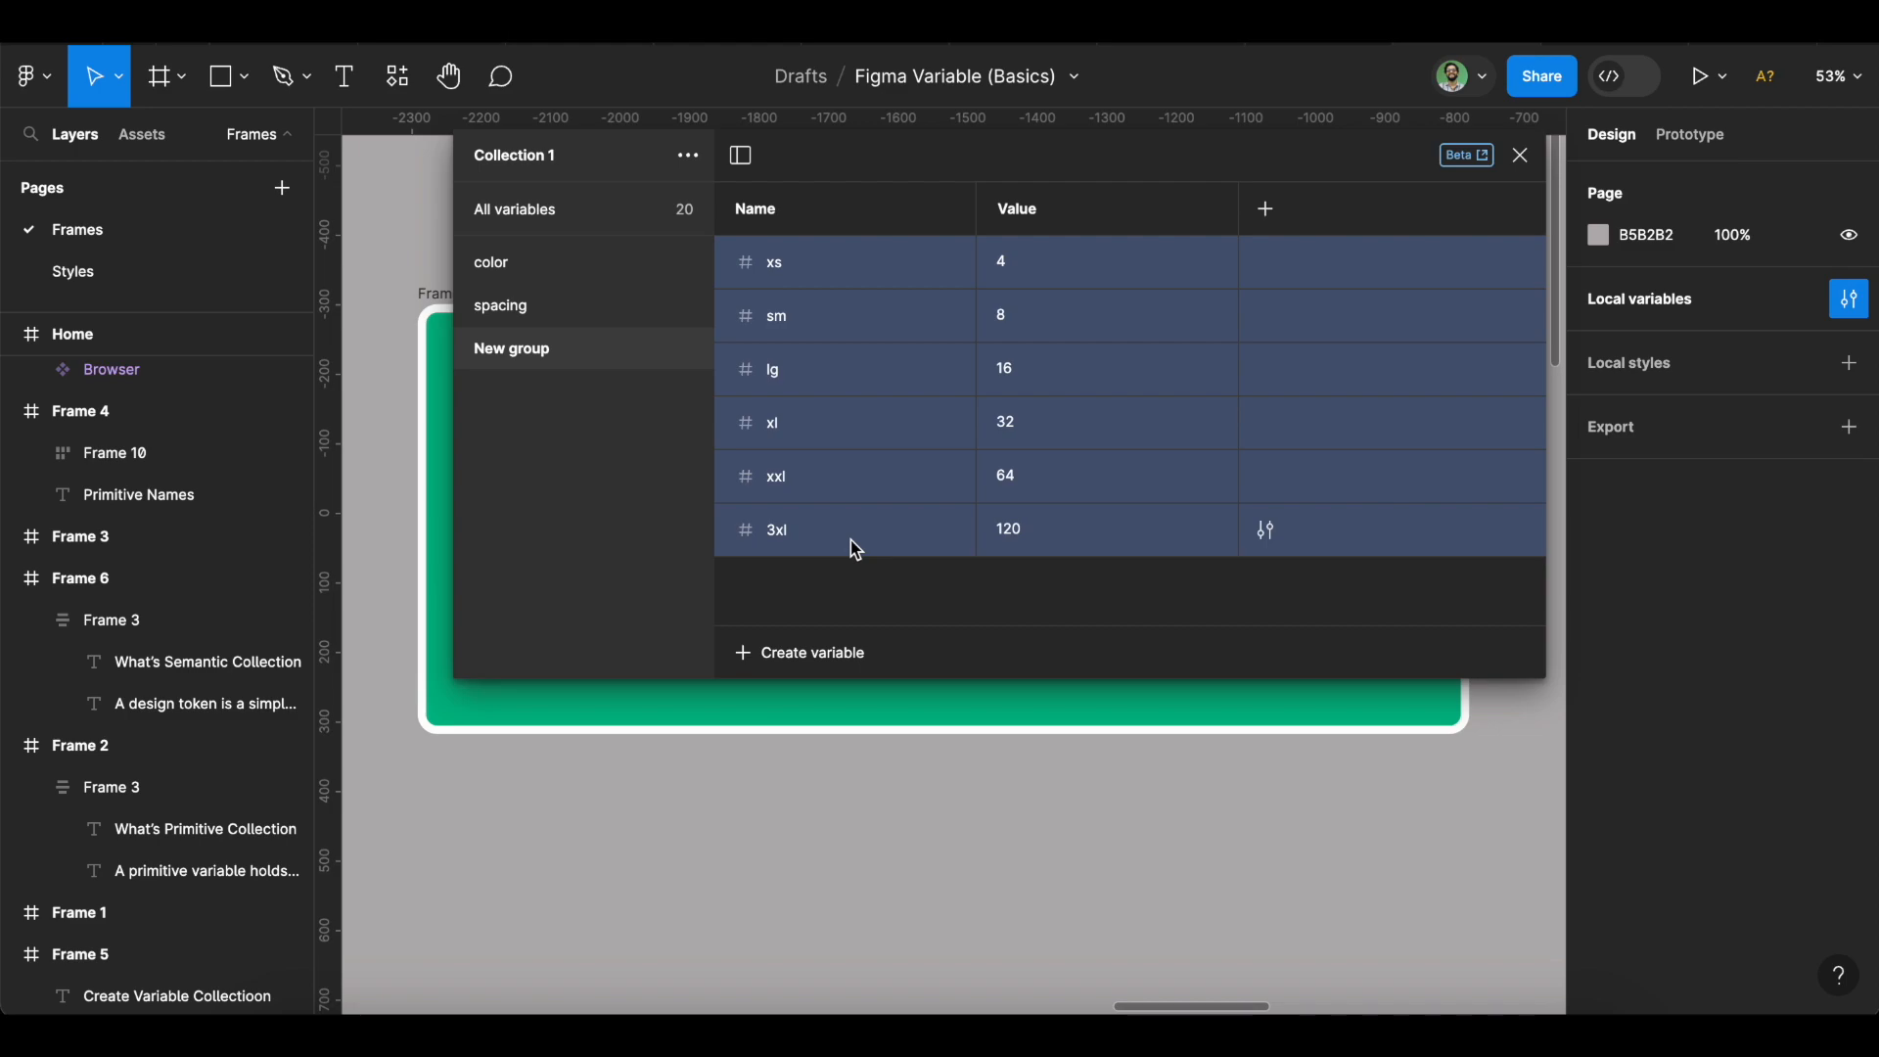
double_click(548, 355)
text(Ra)
key(BackSpace)
key(BackSpace)
text(radius)
key(Return)
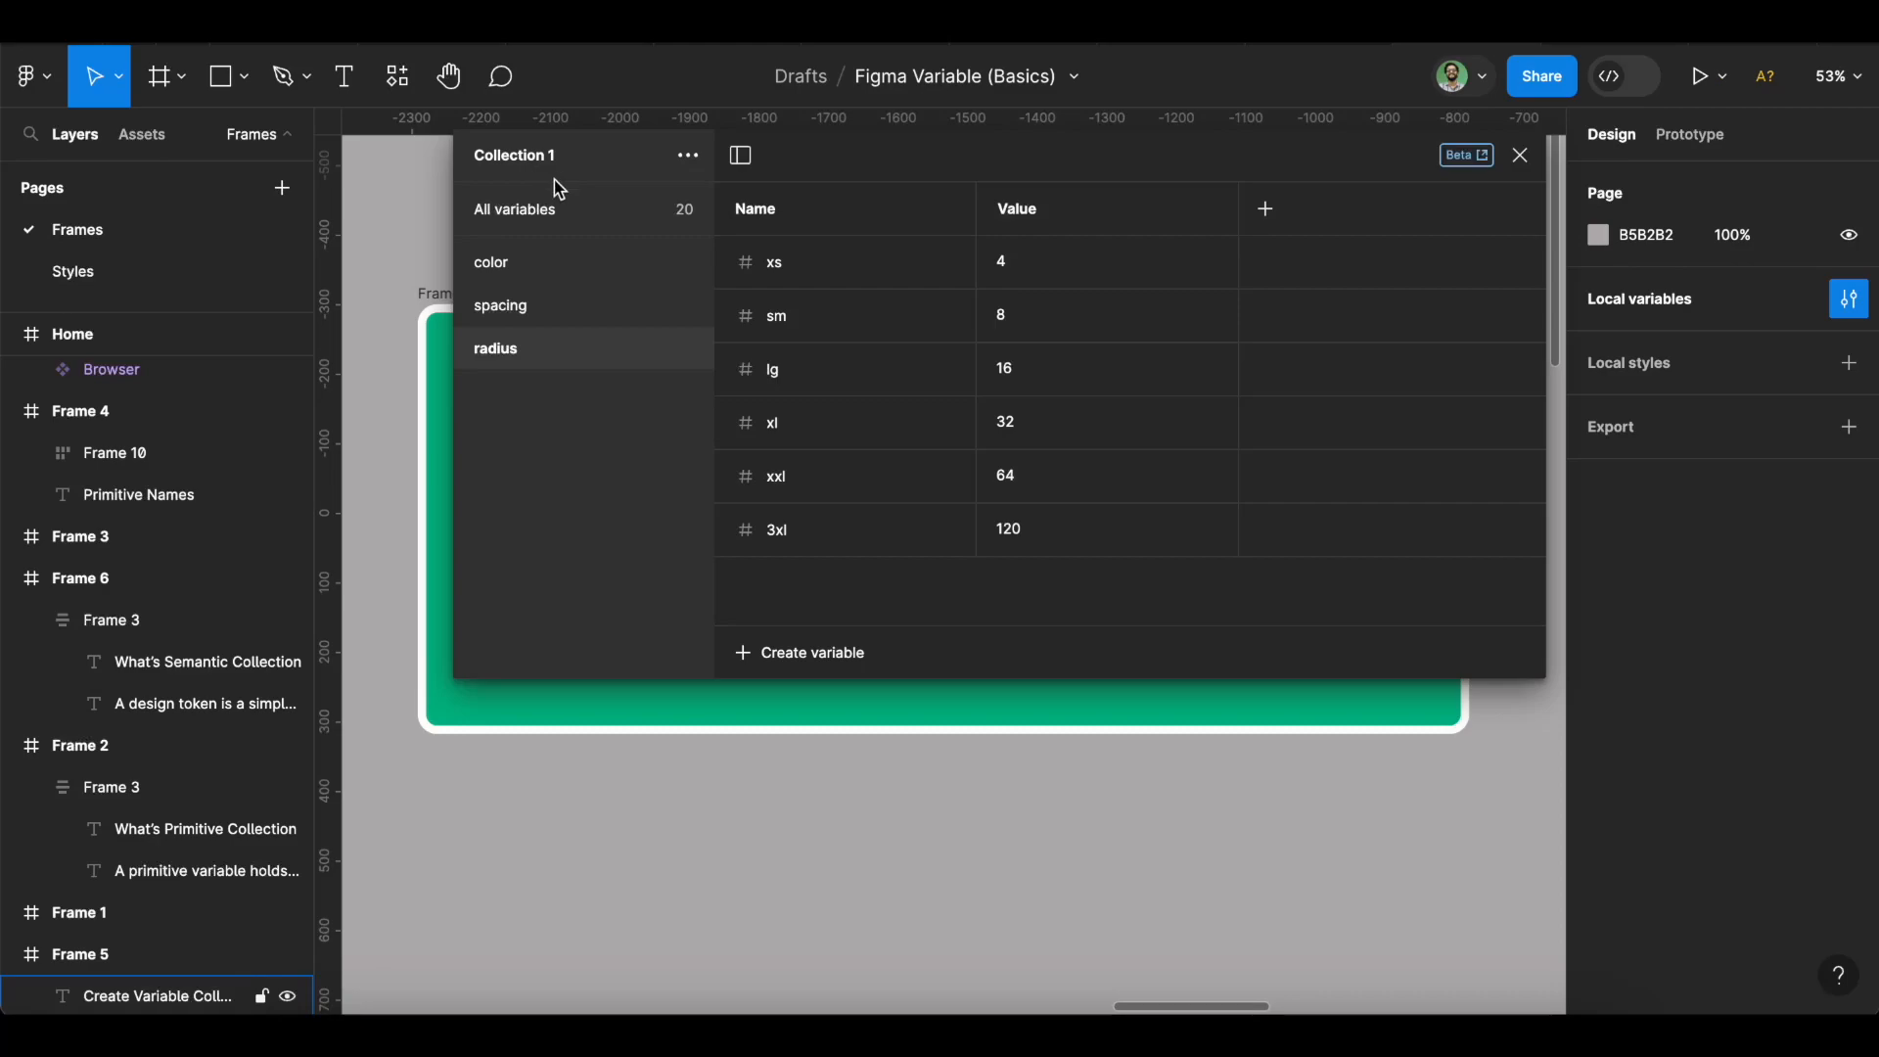
click(549, 217)
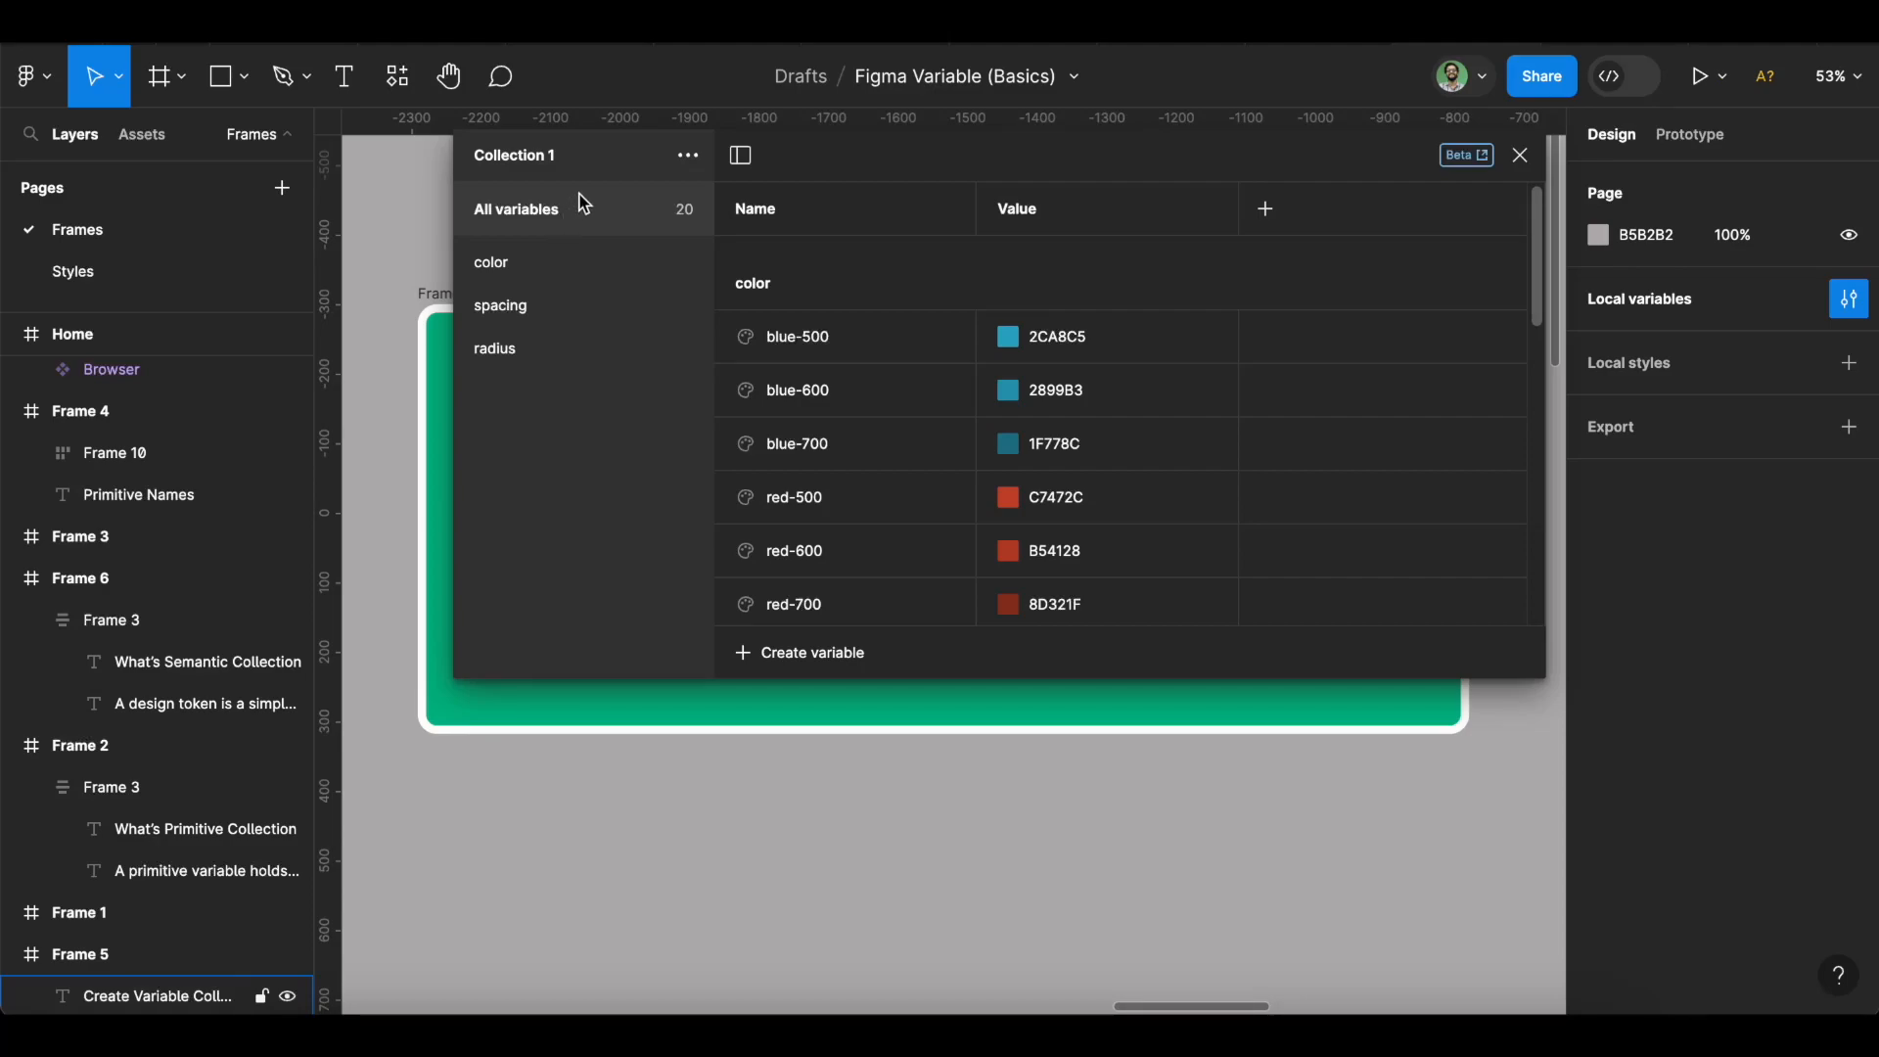
Rename Collection 1 to 'Primitive collection' from the collection's options menu.
click(689, 157)
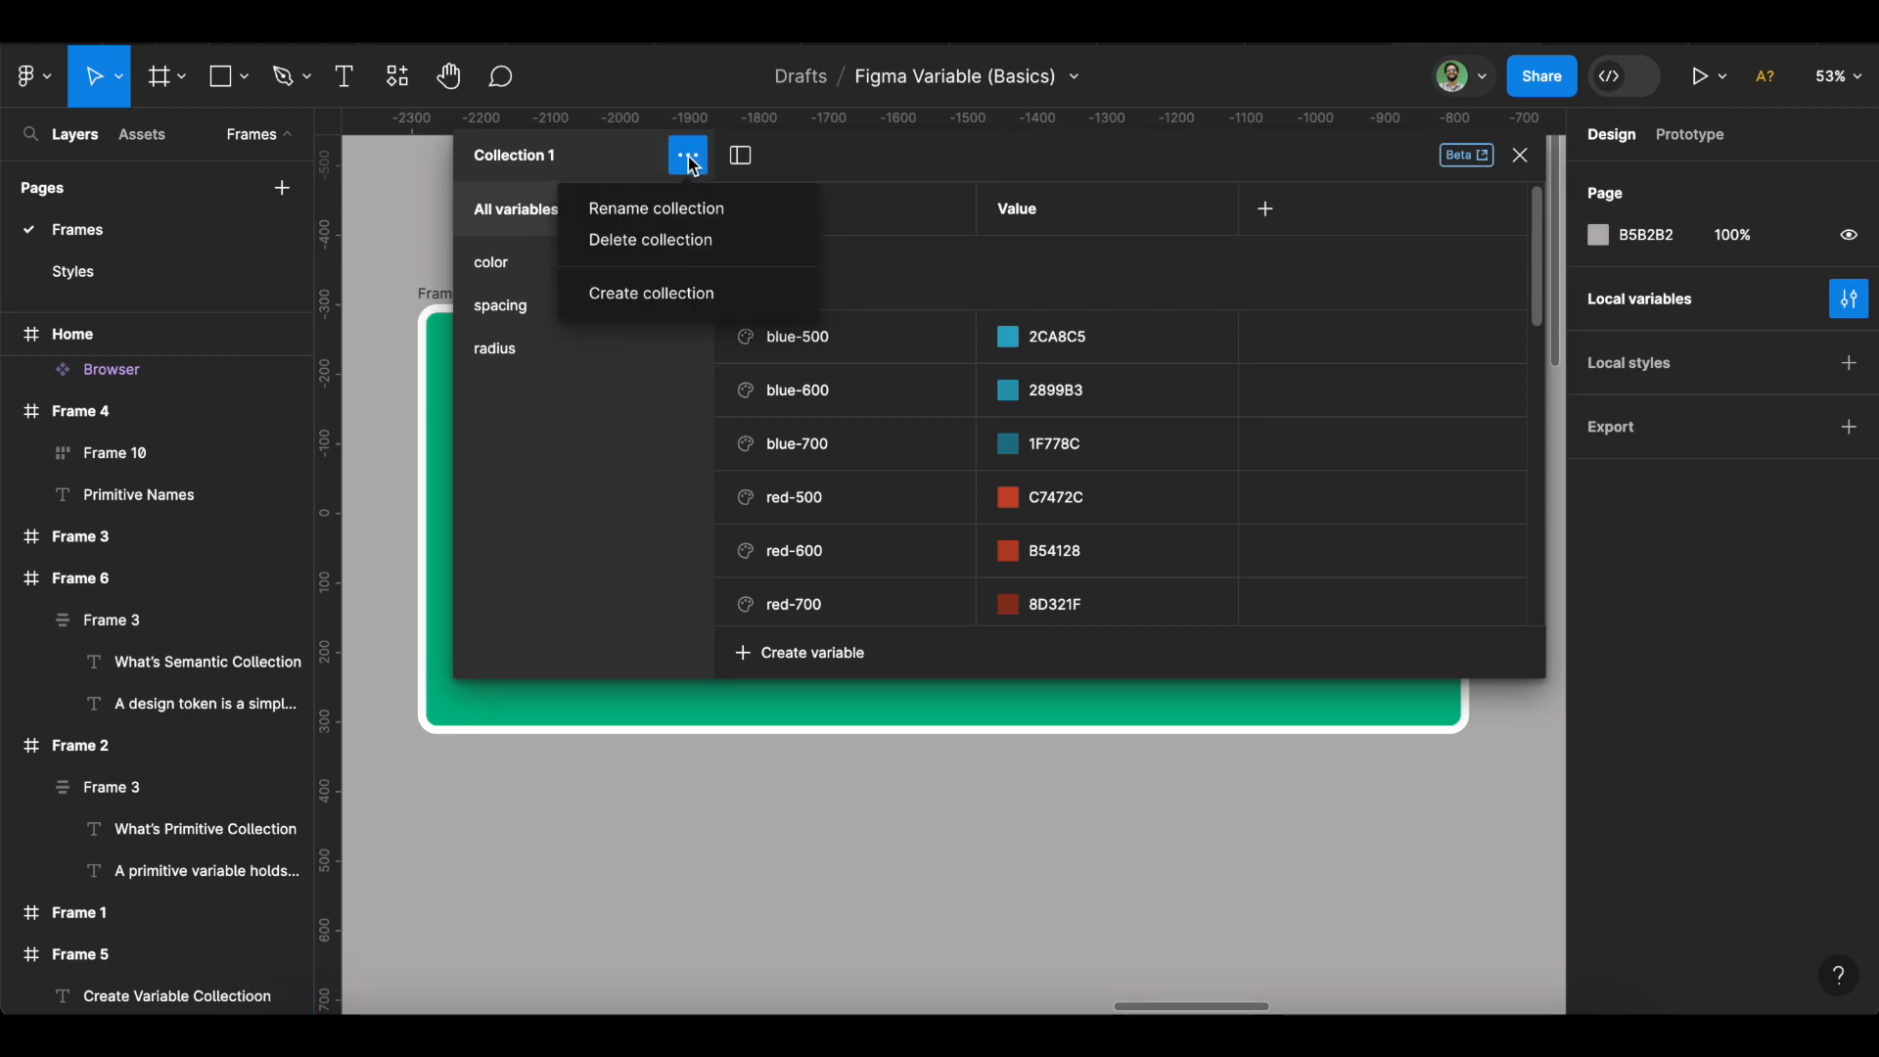
click(685, 208)
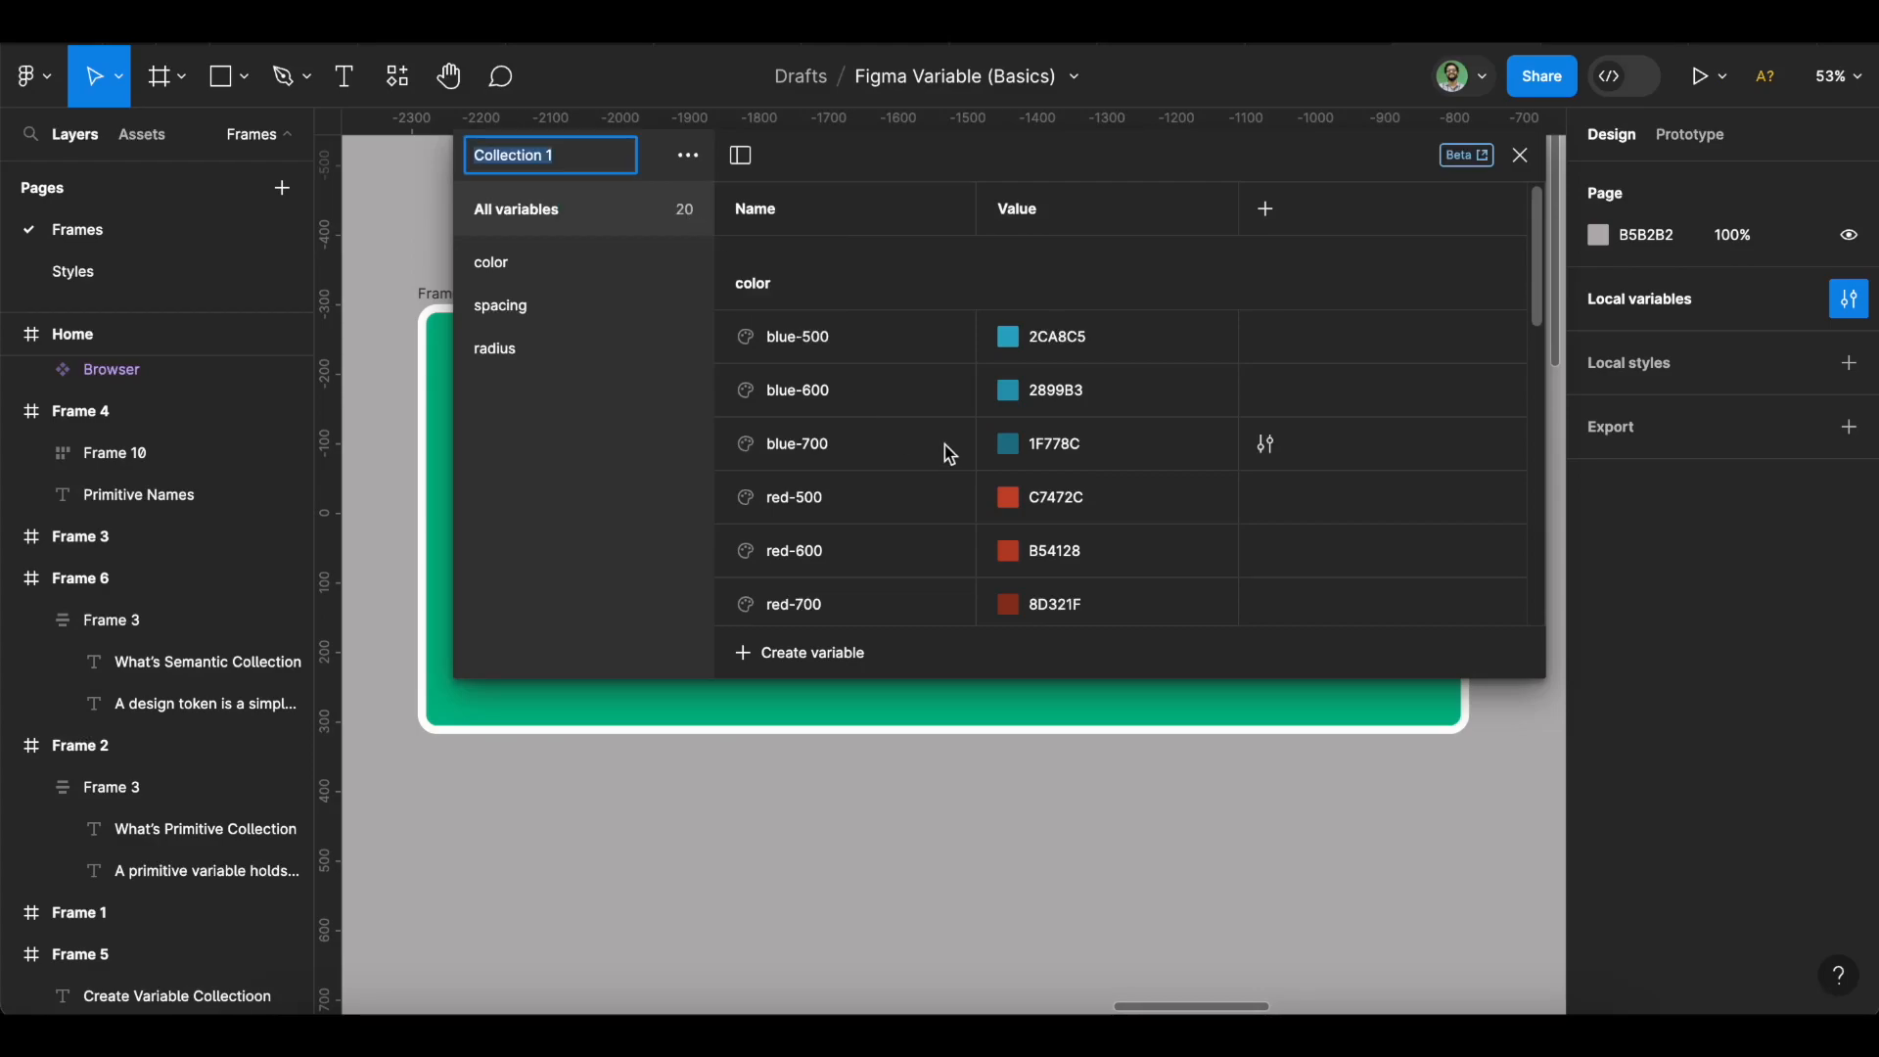
text(Primitive collection)
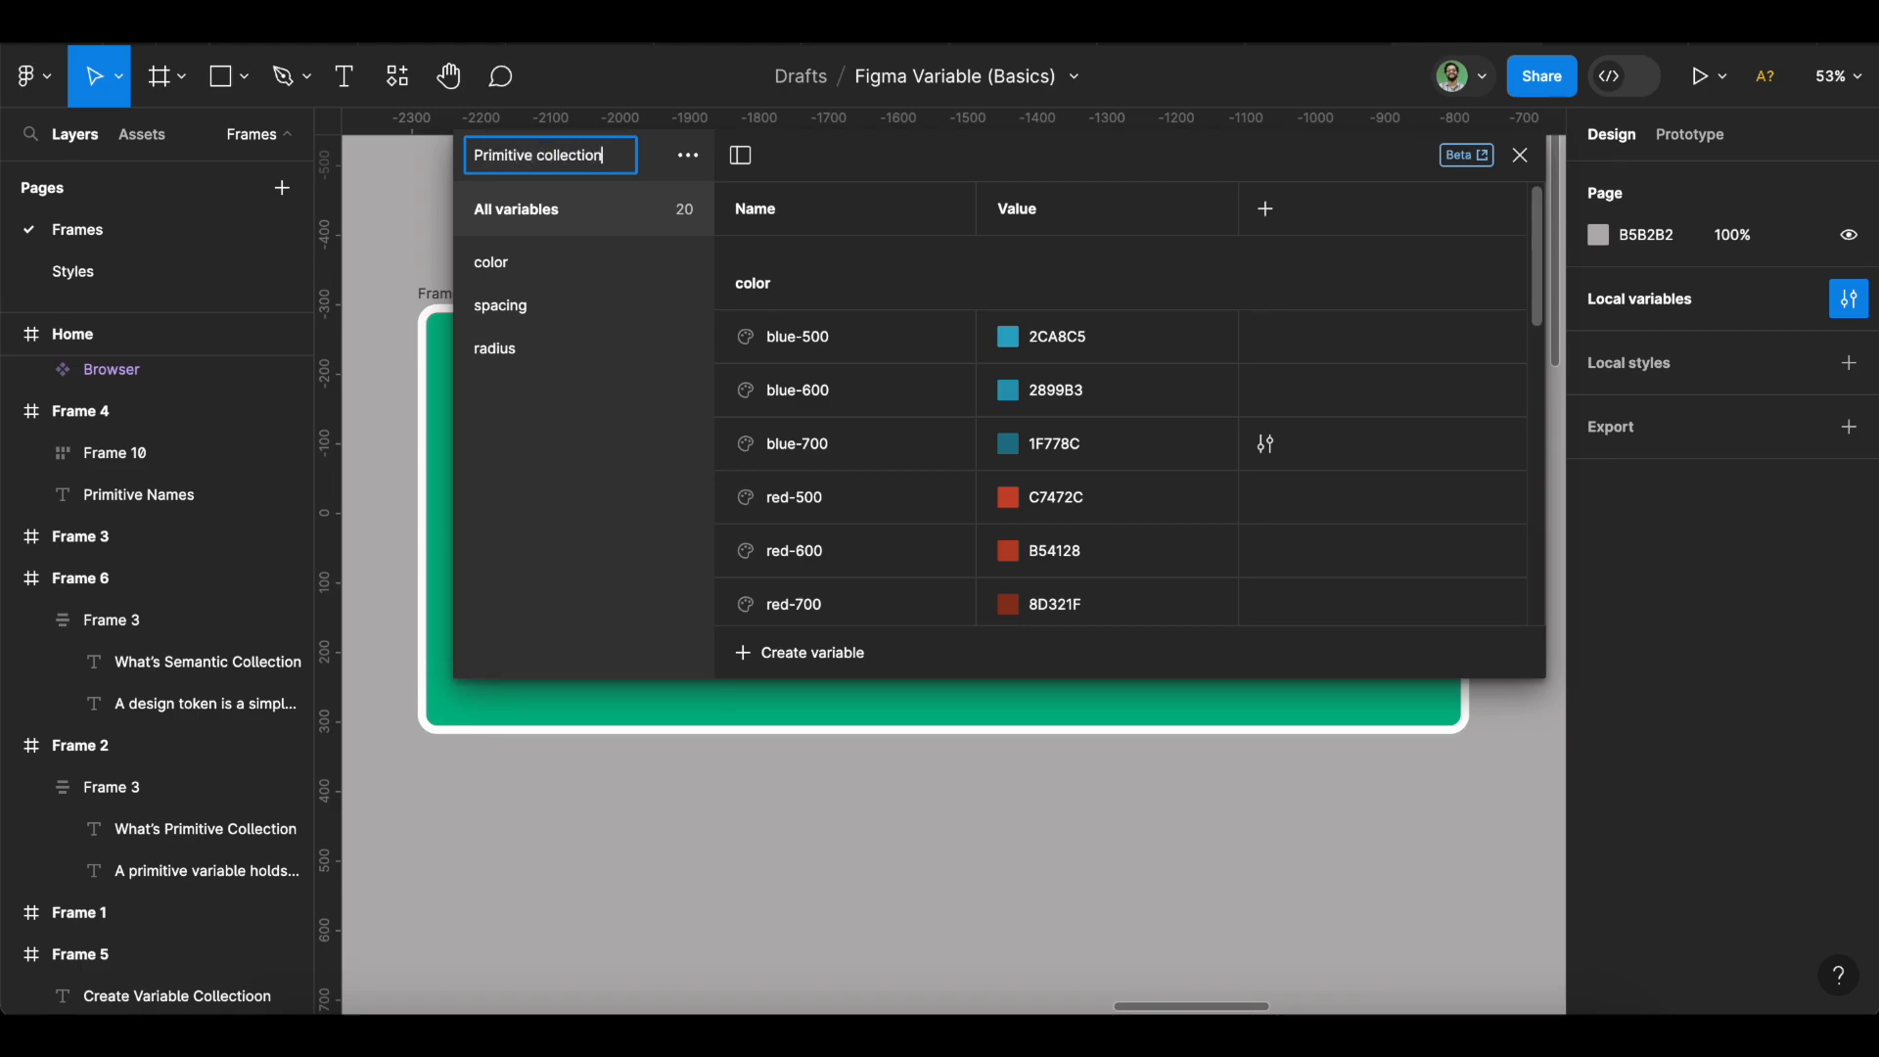
key(Return)
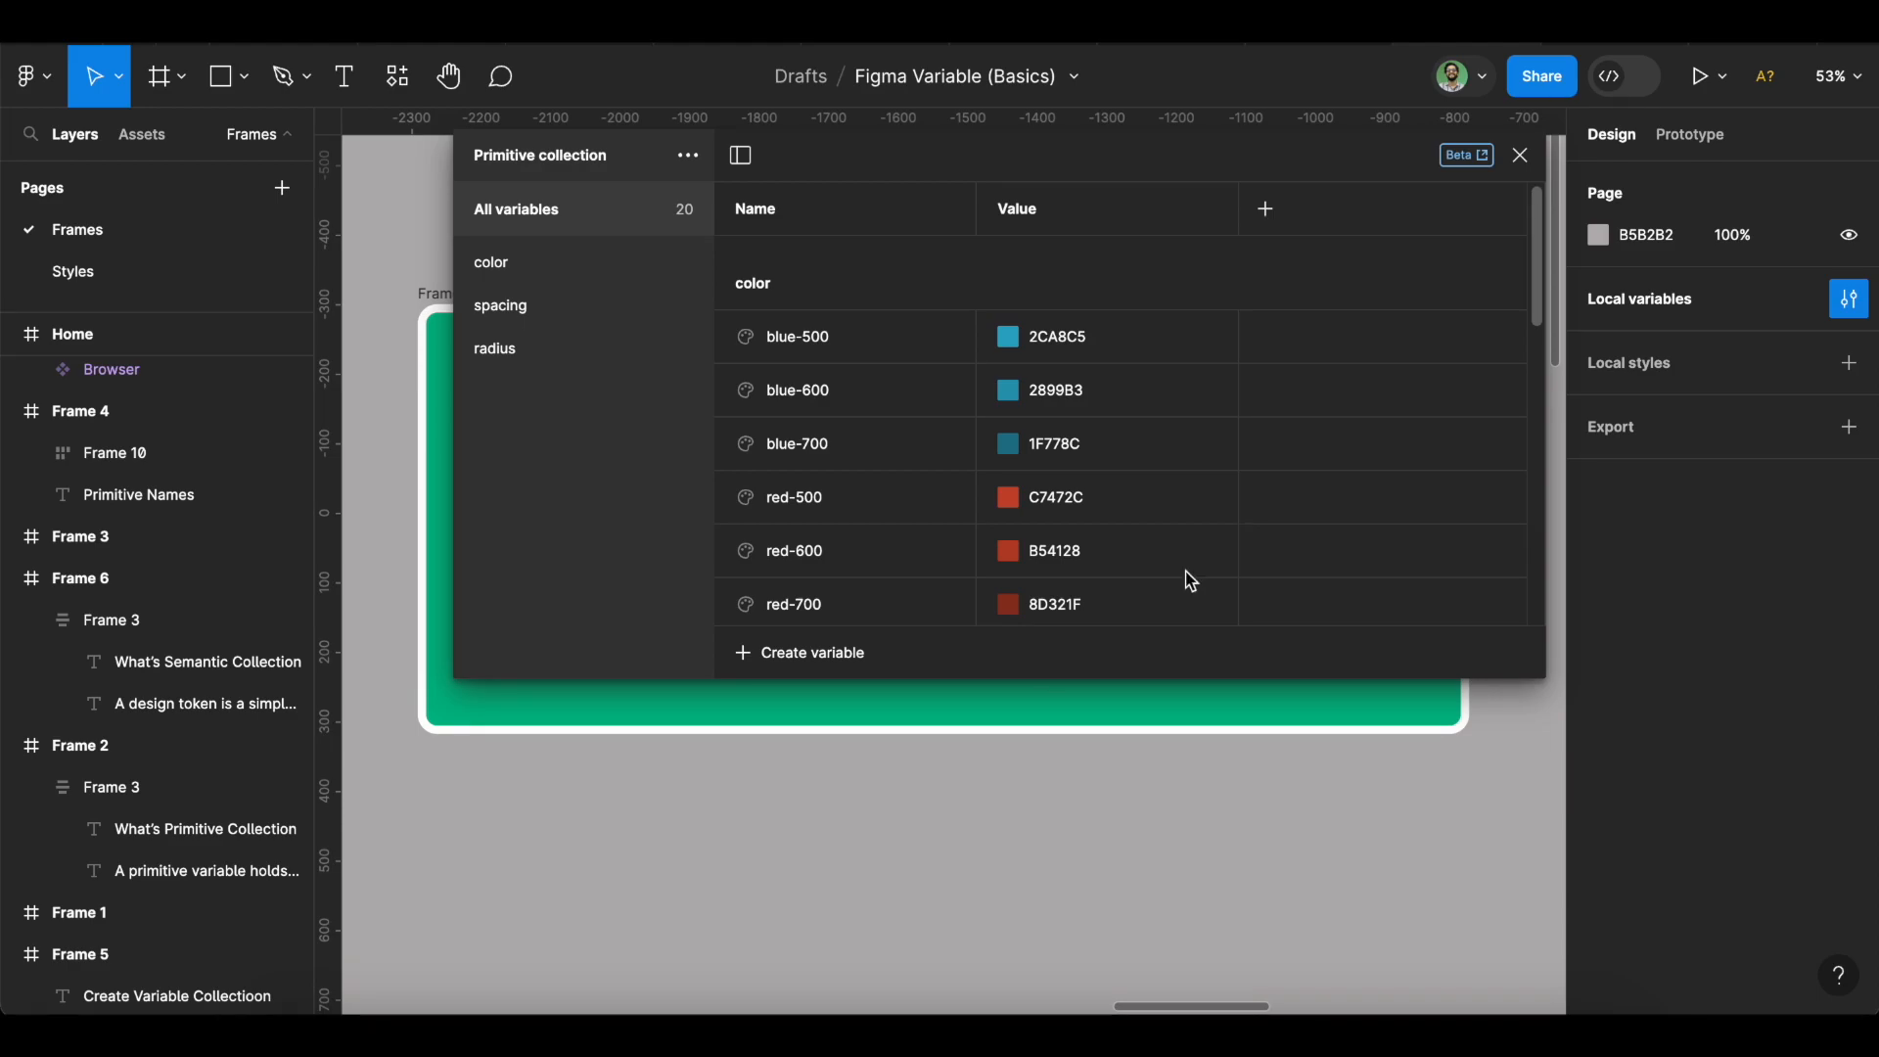
Close the variables window, select the Make a call button, and browse its fill colour variables.
click(1520, 156)
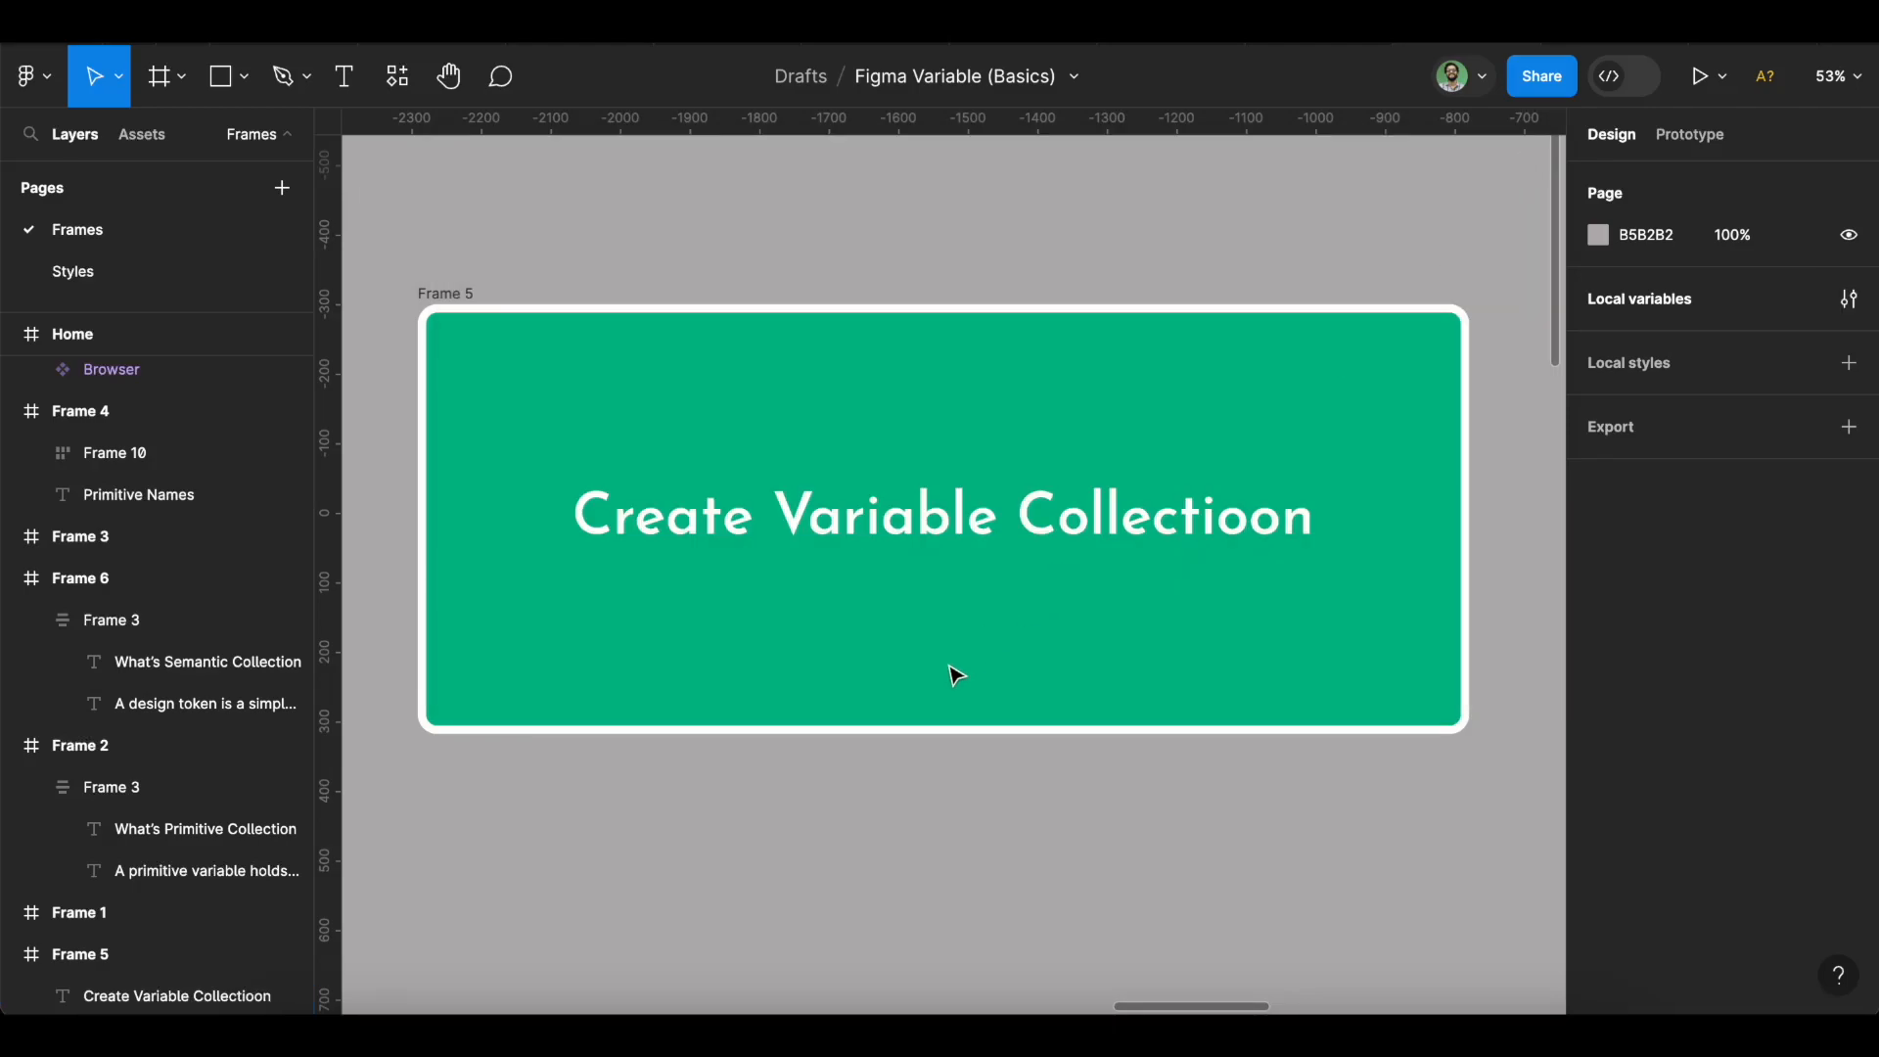
scroll(954, 675, down, 10)
scroll(955, 676, up, 3)
scroll(955, 676, down, 5)
scroll(955, 676, right, 10)
scroll(955, 676, up, 4)
scroll(954, 675, up, 3)
scroll(954, 675, right, 8)
scroll(954, 676, down, 2)
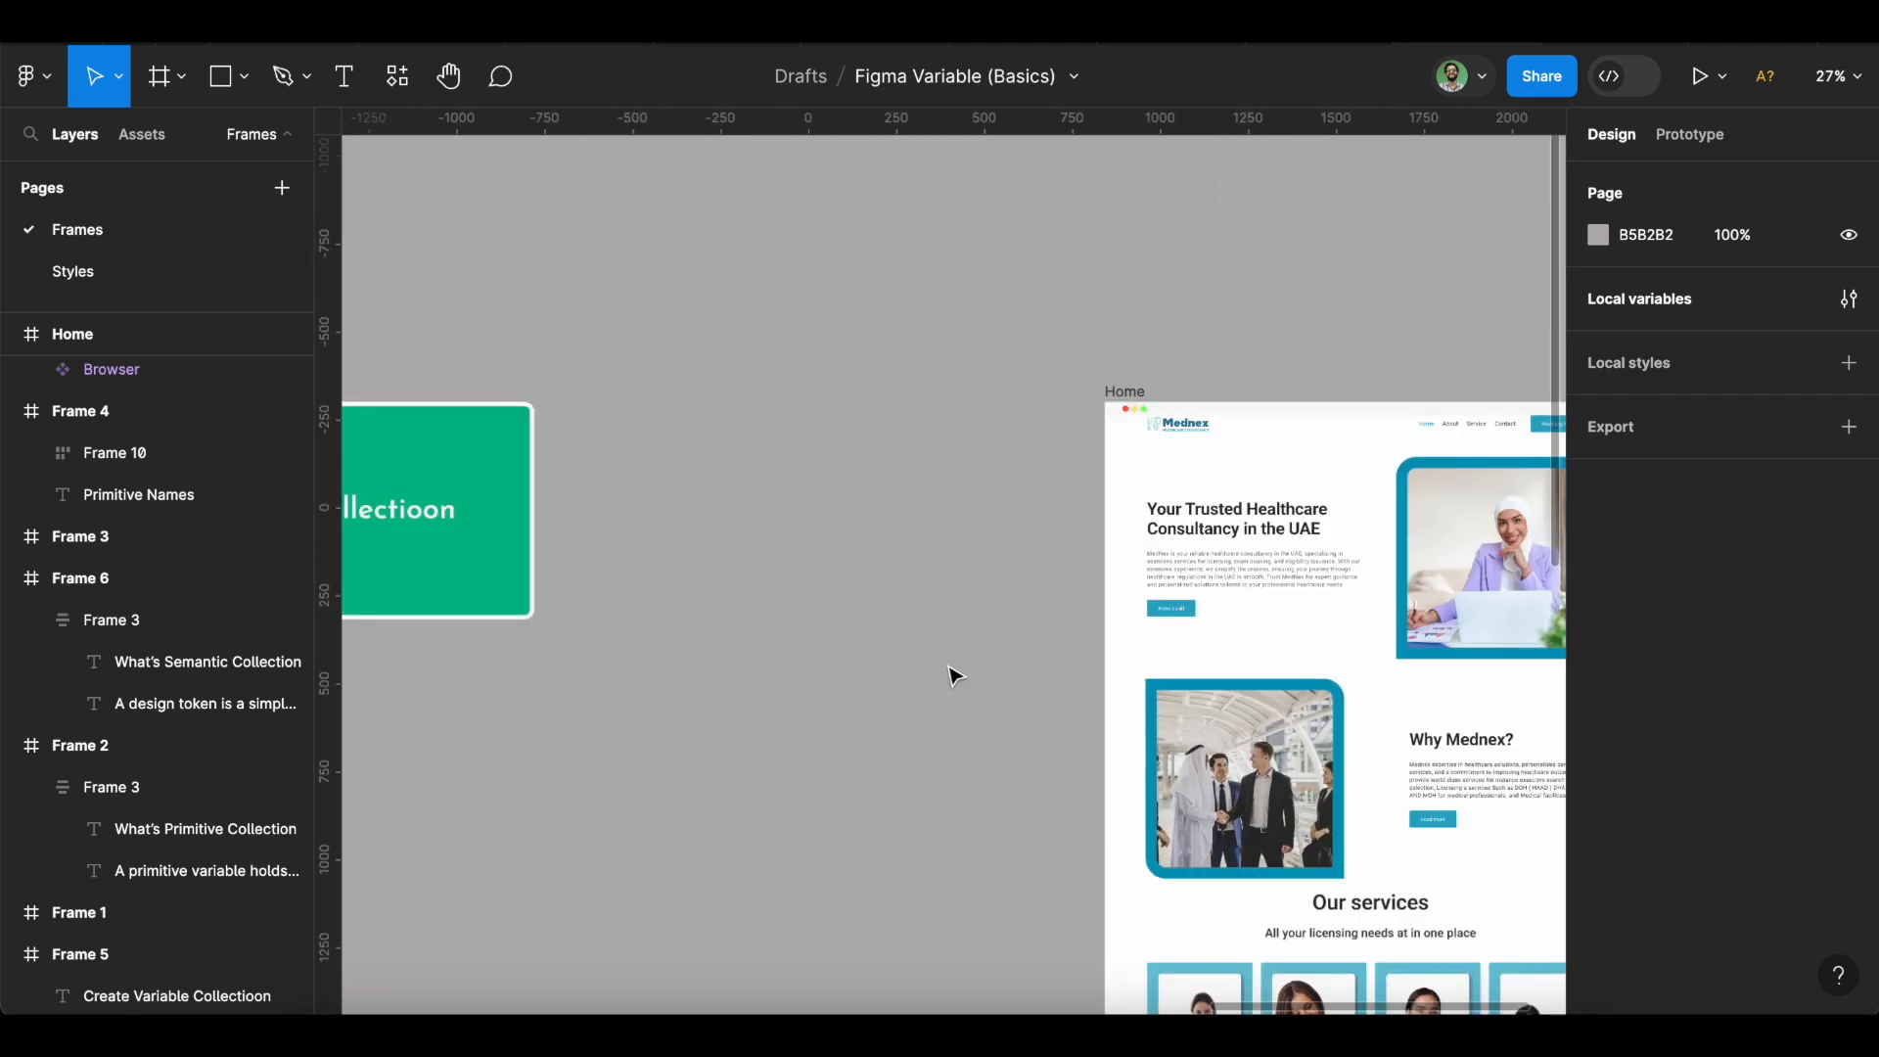
scroll(920, 553, up, 4)
scroll(734, 560, up, 5)
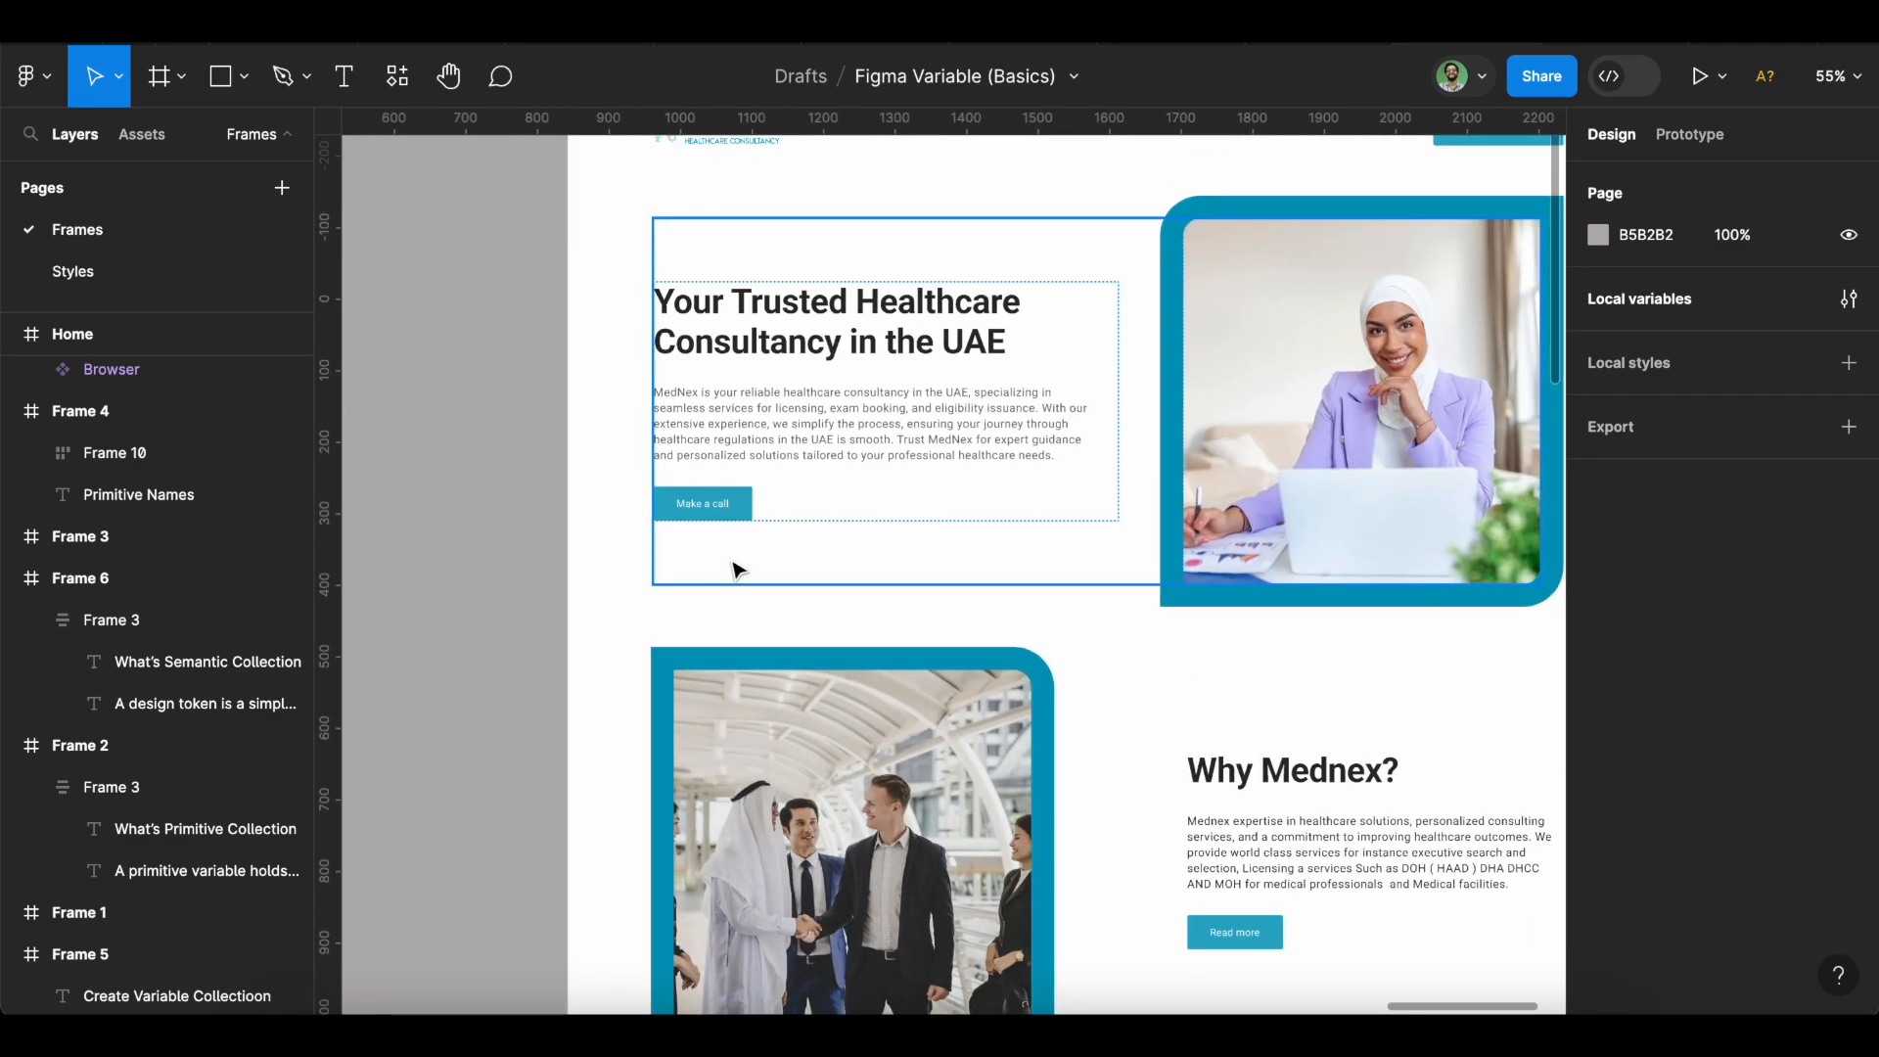
click(677, 468)
click(677, 467)
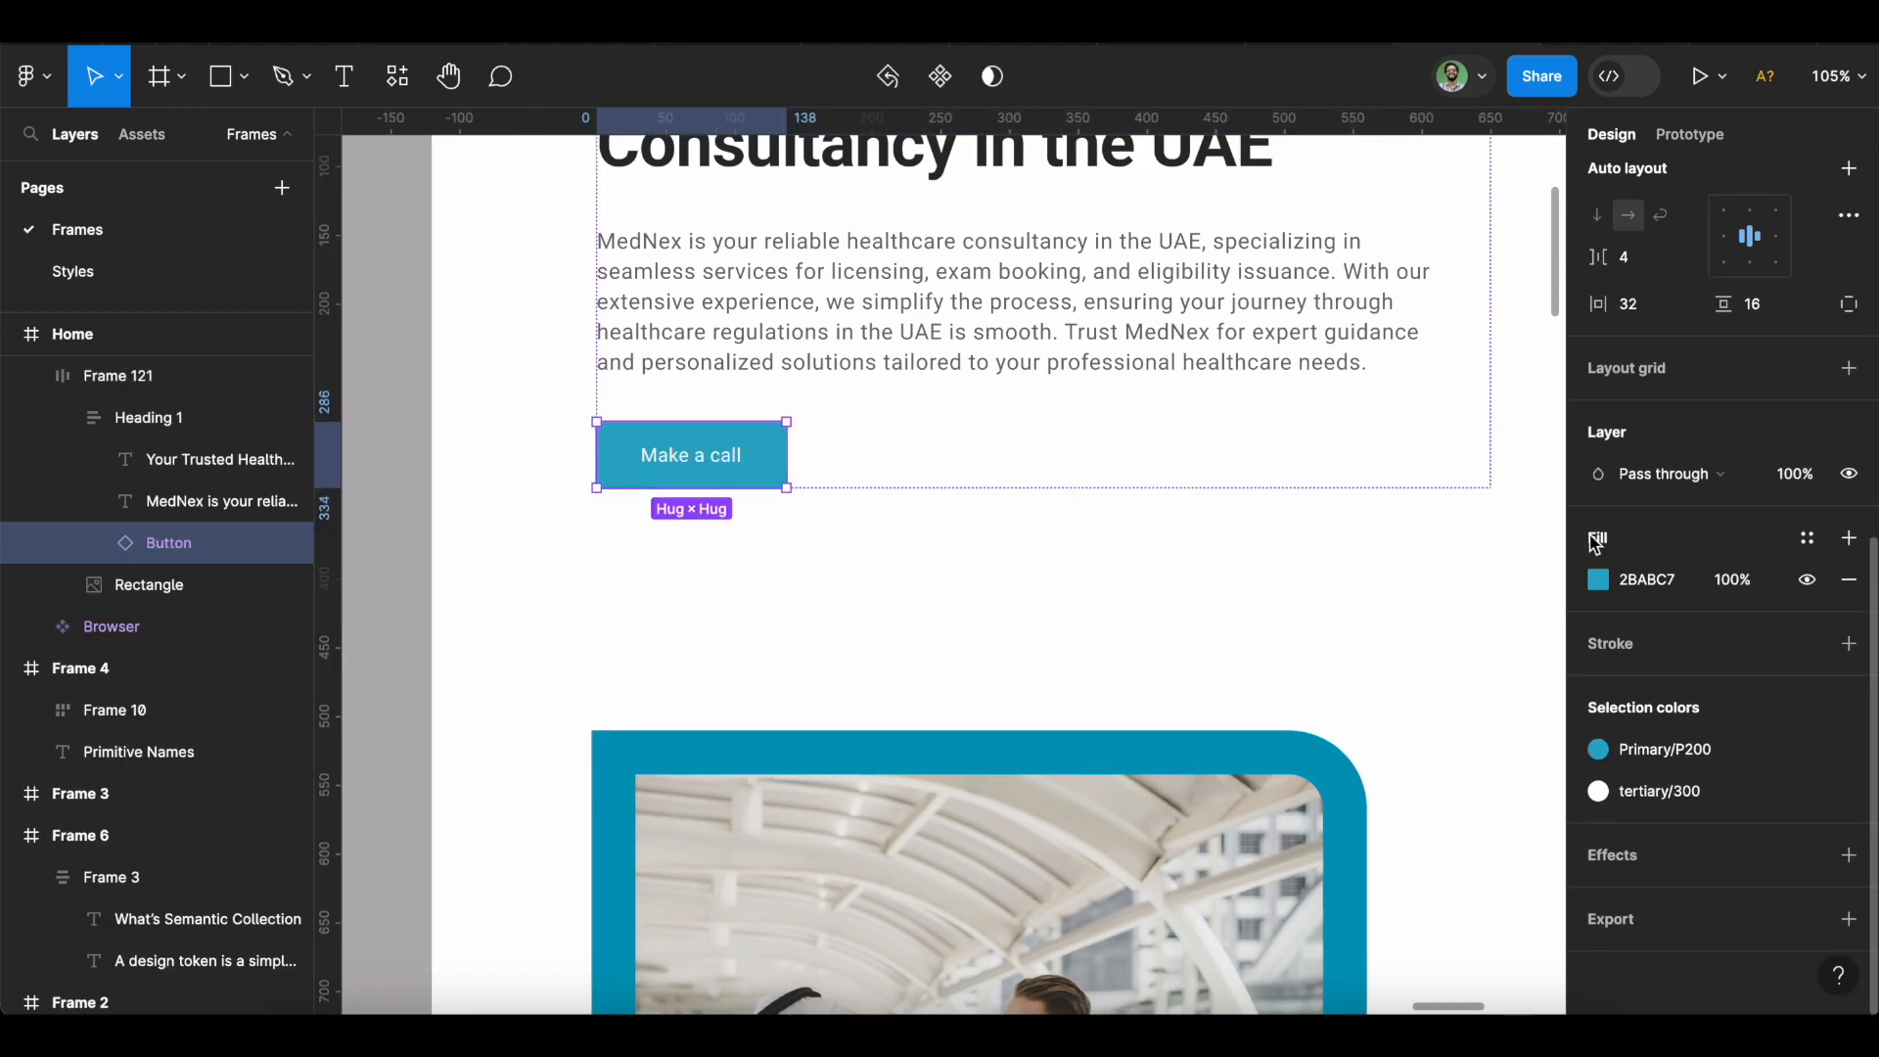
click(1808, 539)
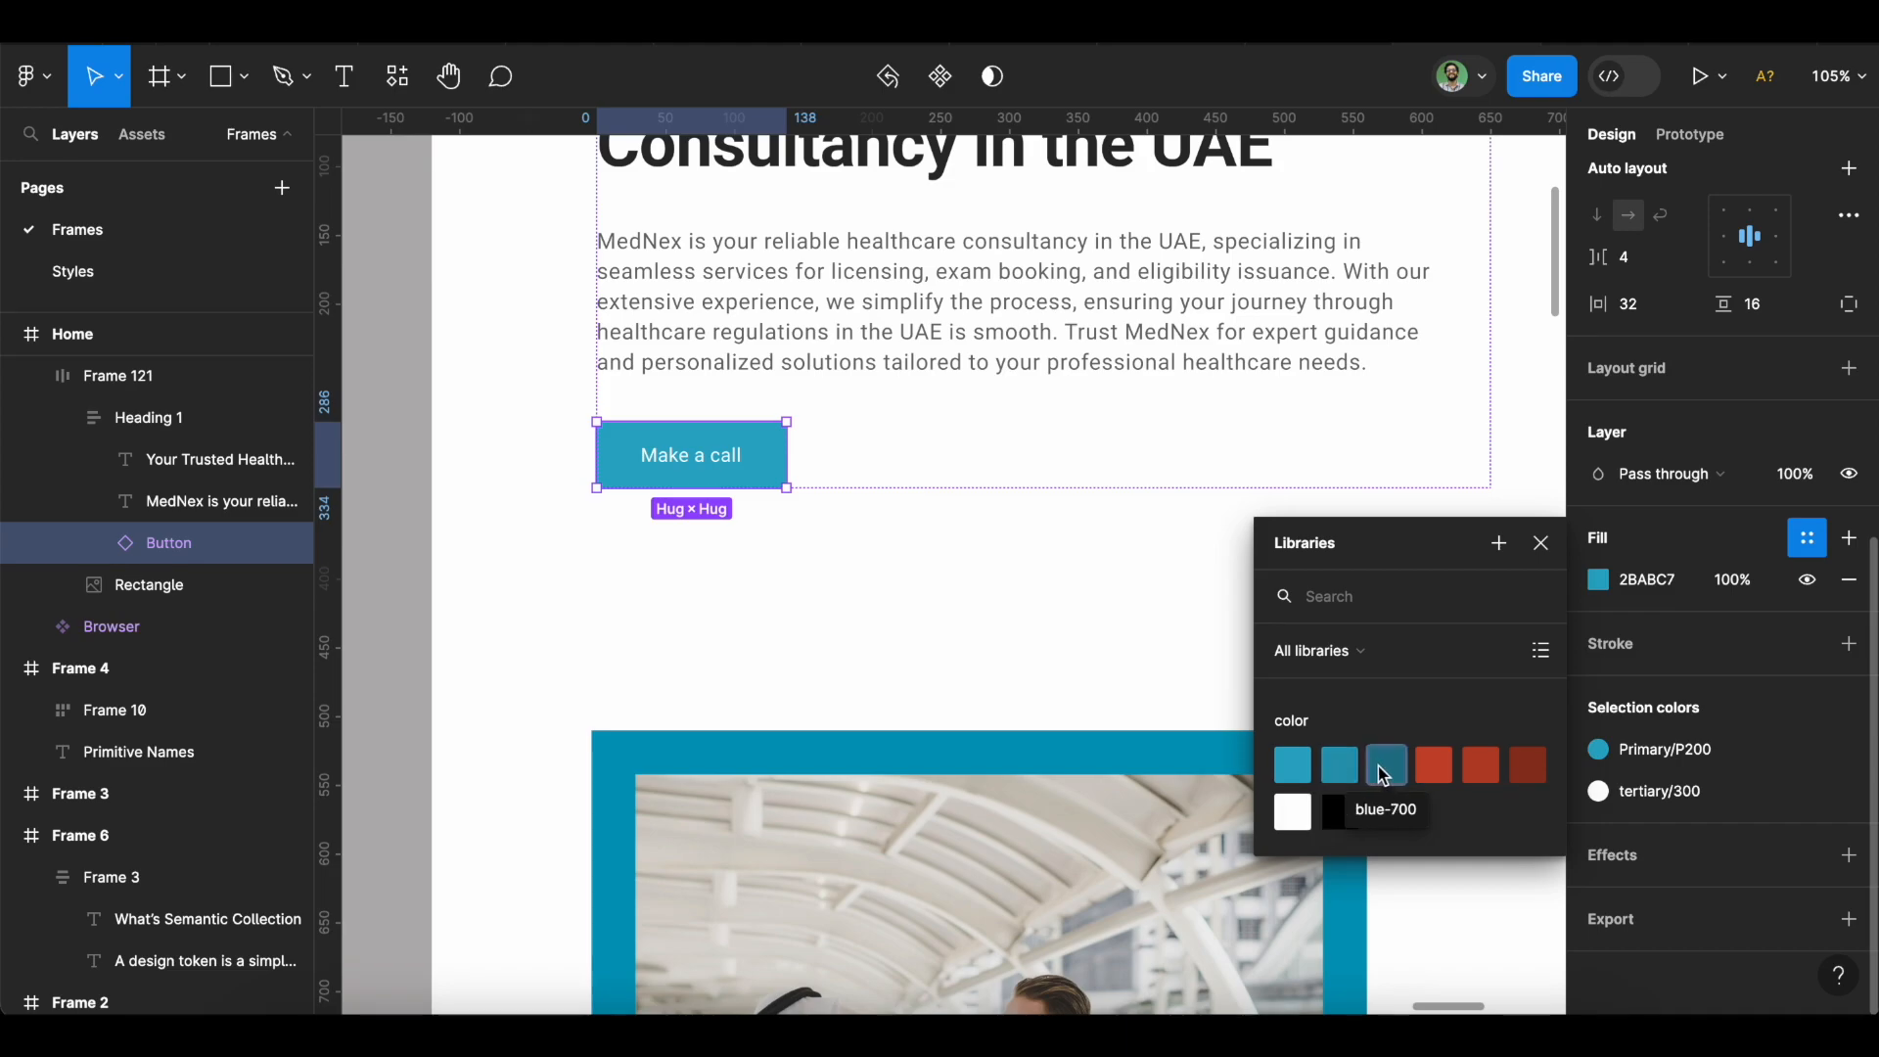
Fill the button with the blue-500 variable, then deselect it to show page settings.
click(1293, 778)
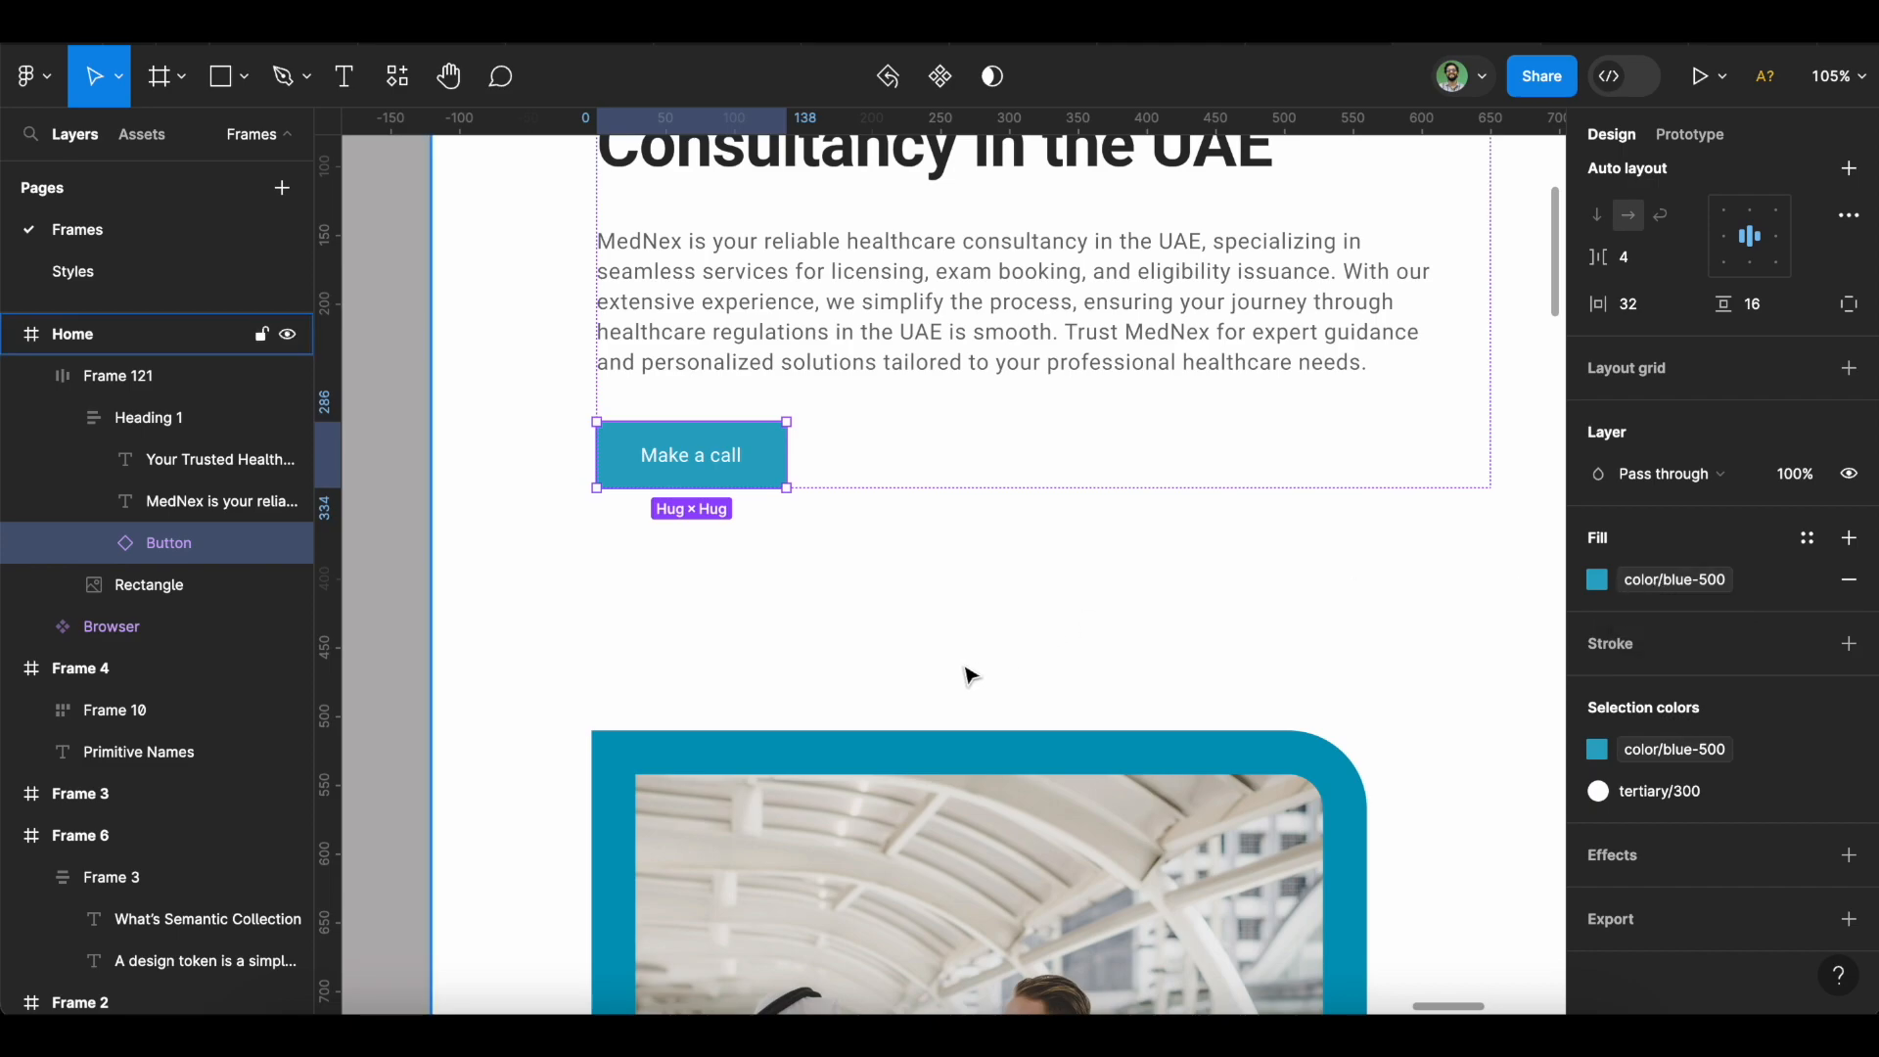
ctrl+scroll(969, 675, down, 5)
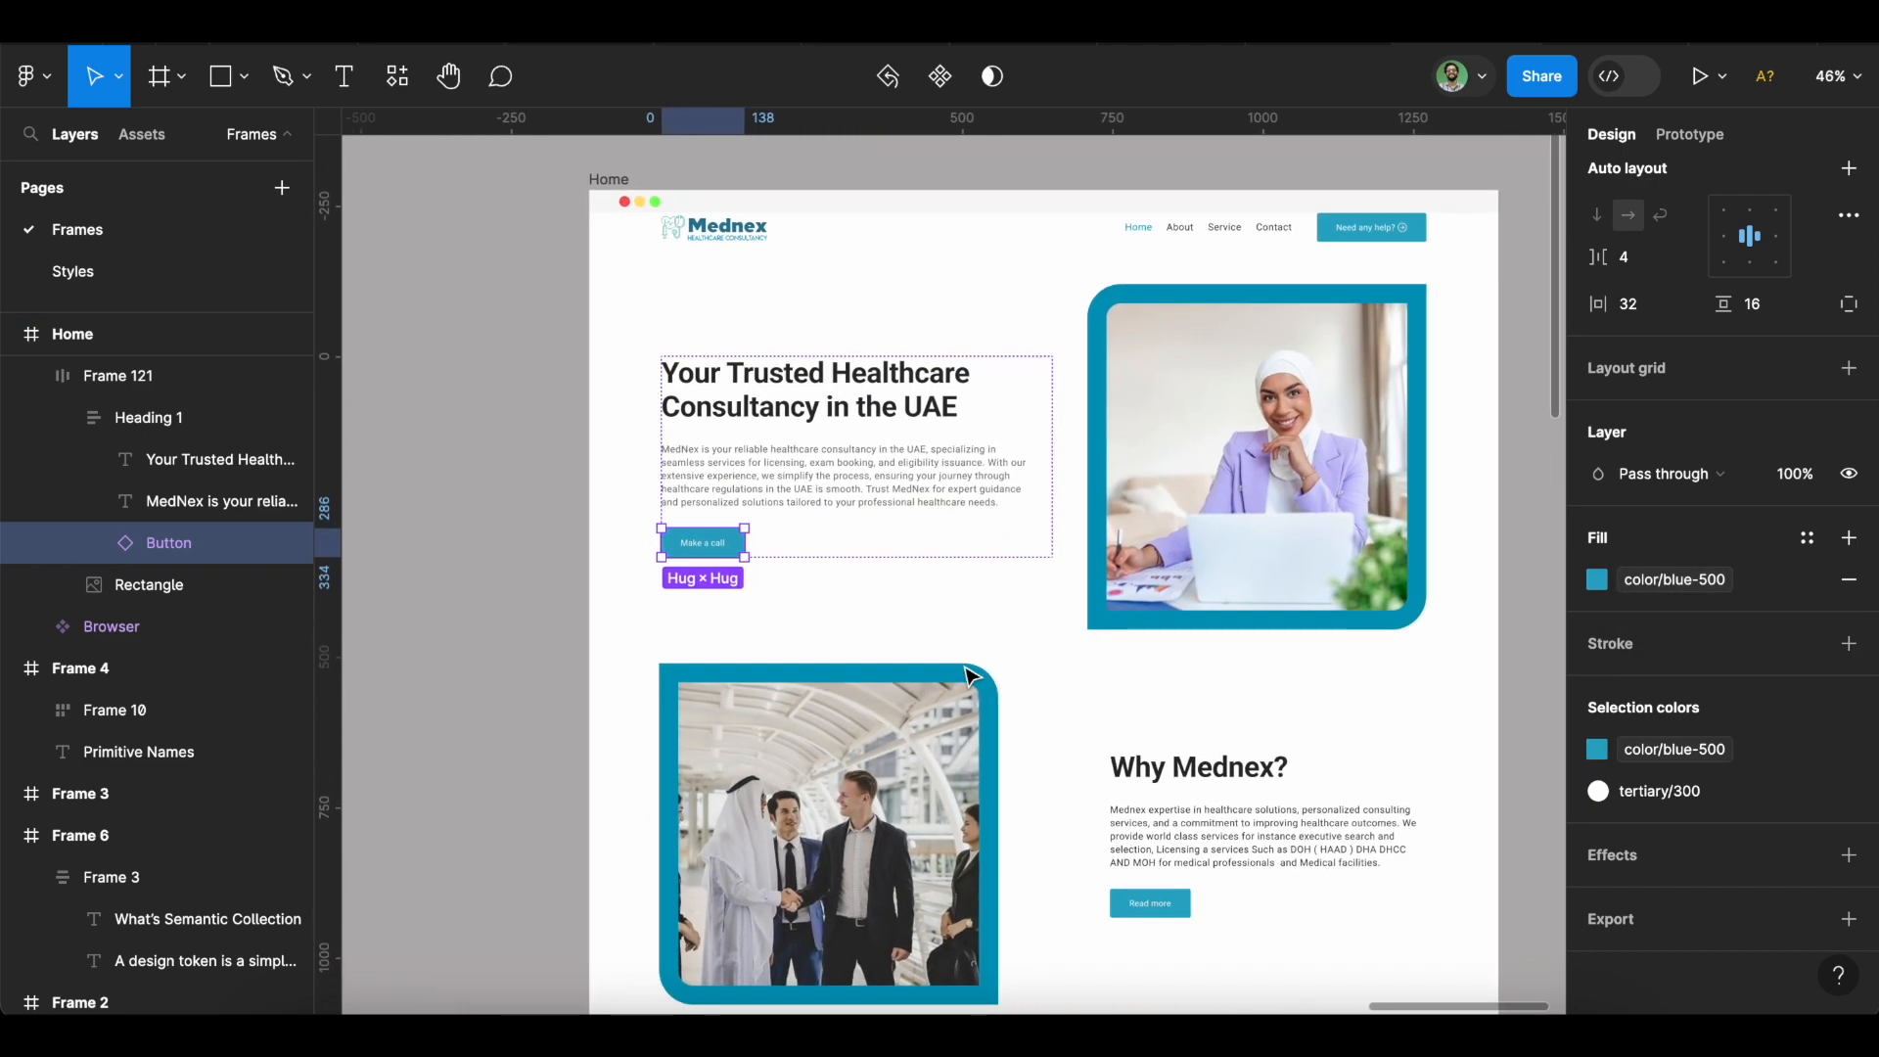
ctrl+scroll(968, 675, down, 1)
ctrl+scroll(969, 676, down, 1)
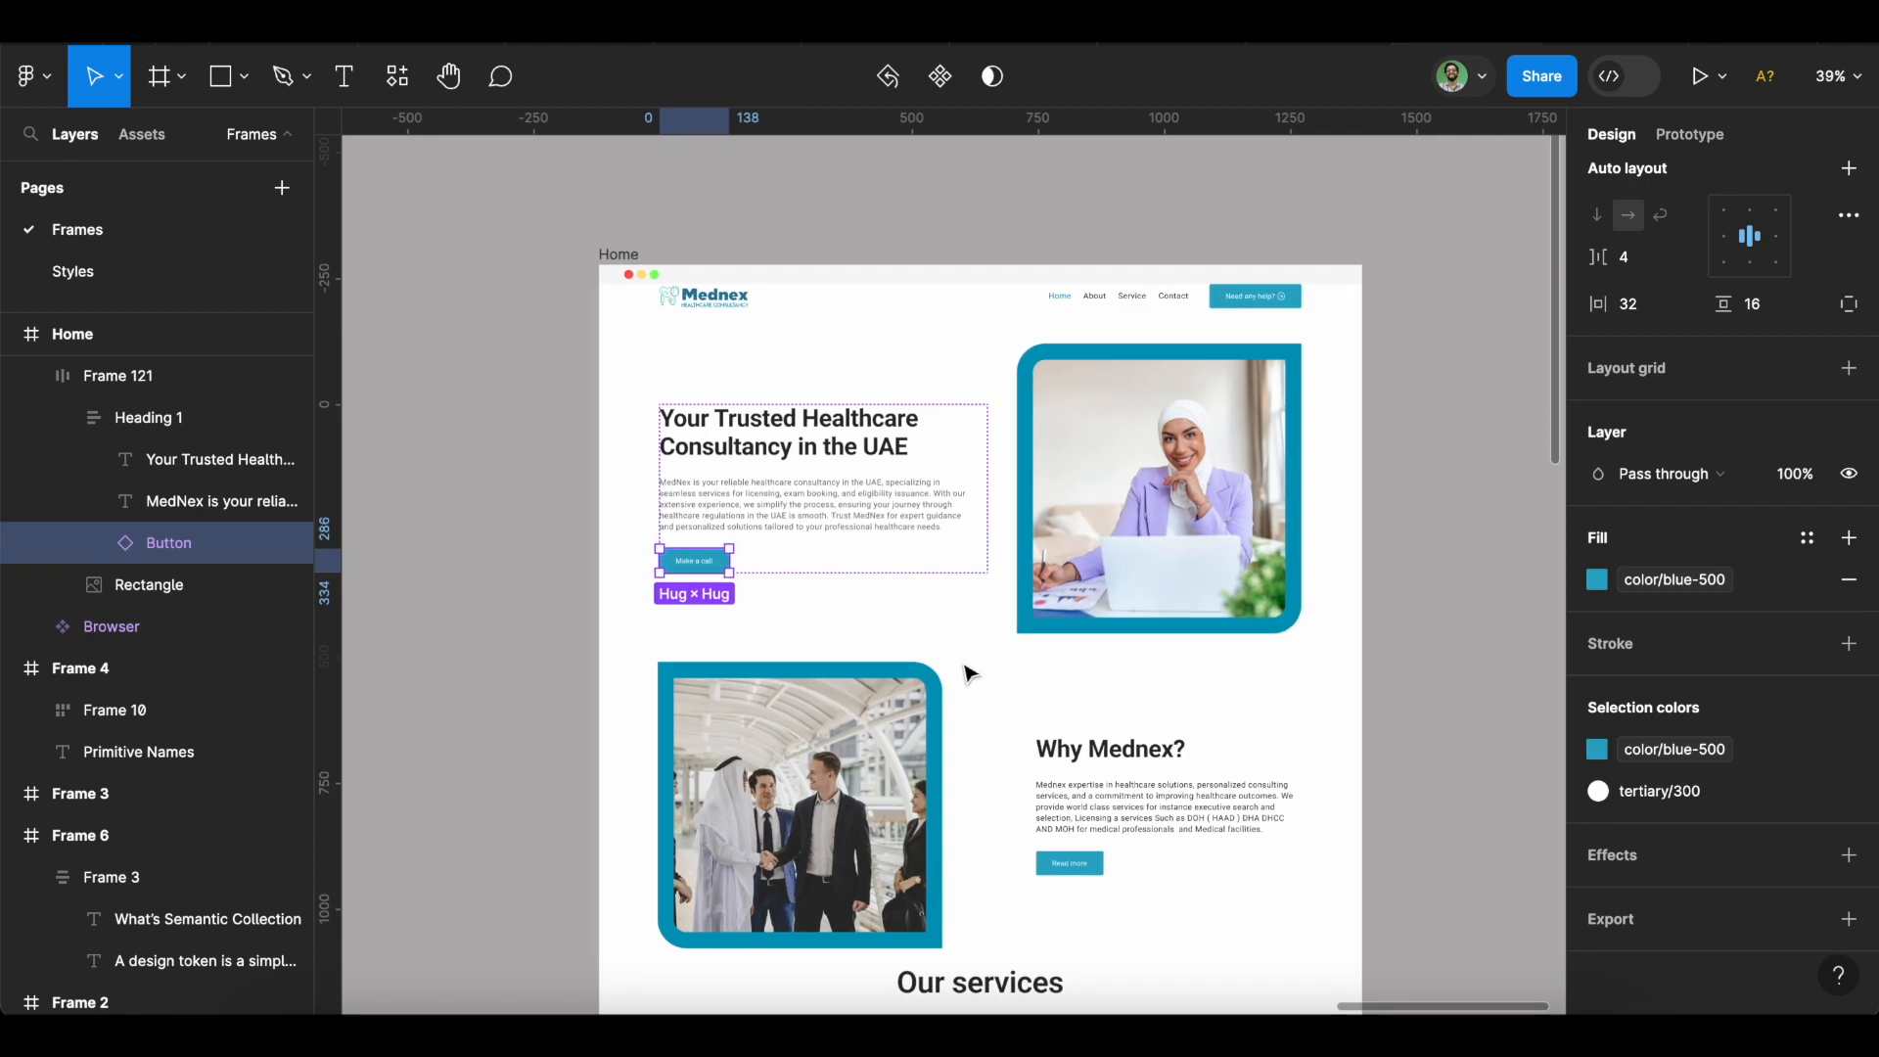
click(527, 565)
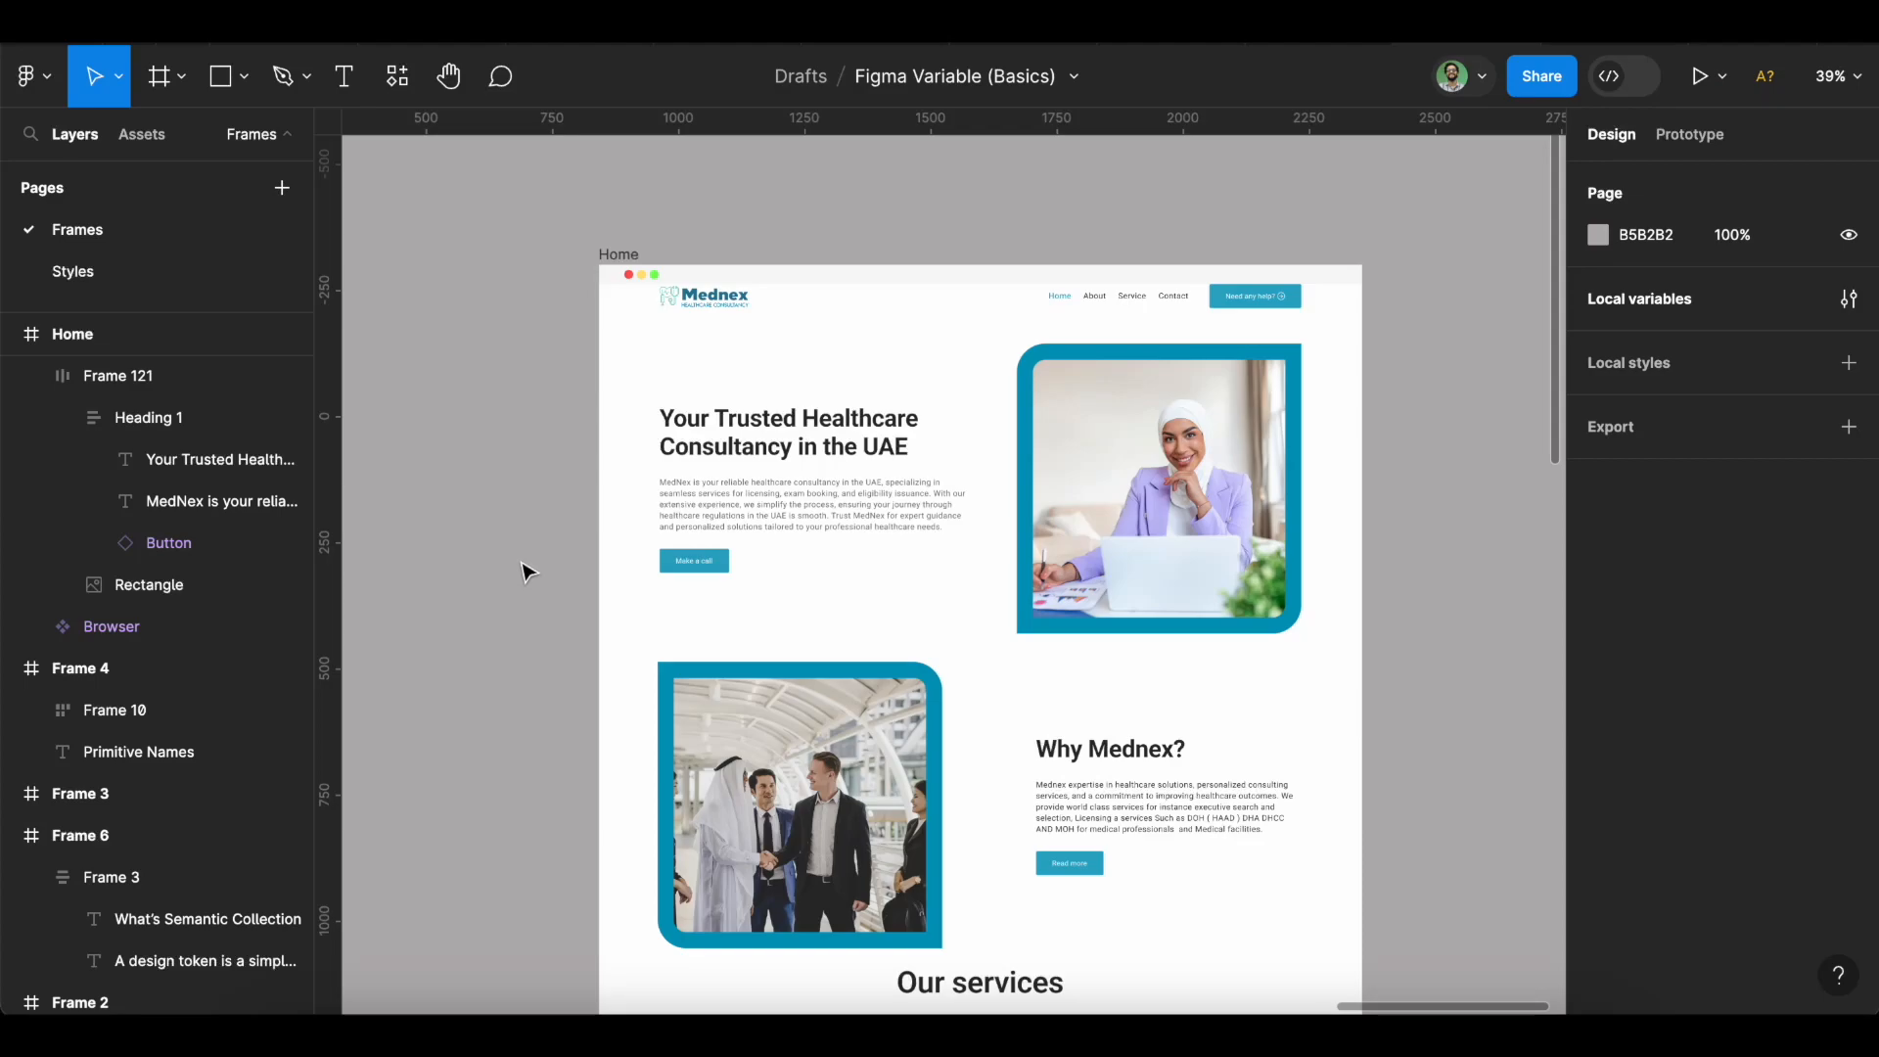
In local variables, create a new variable collection named Semantic.
click(1847, 304)
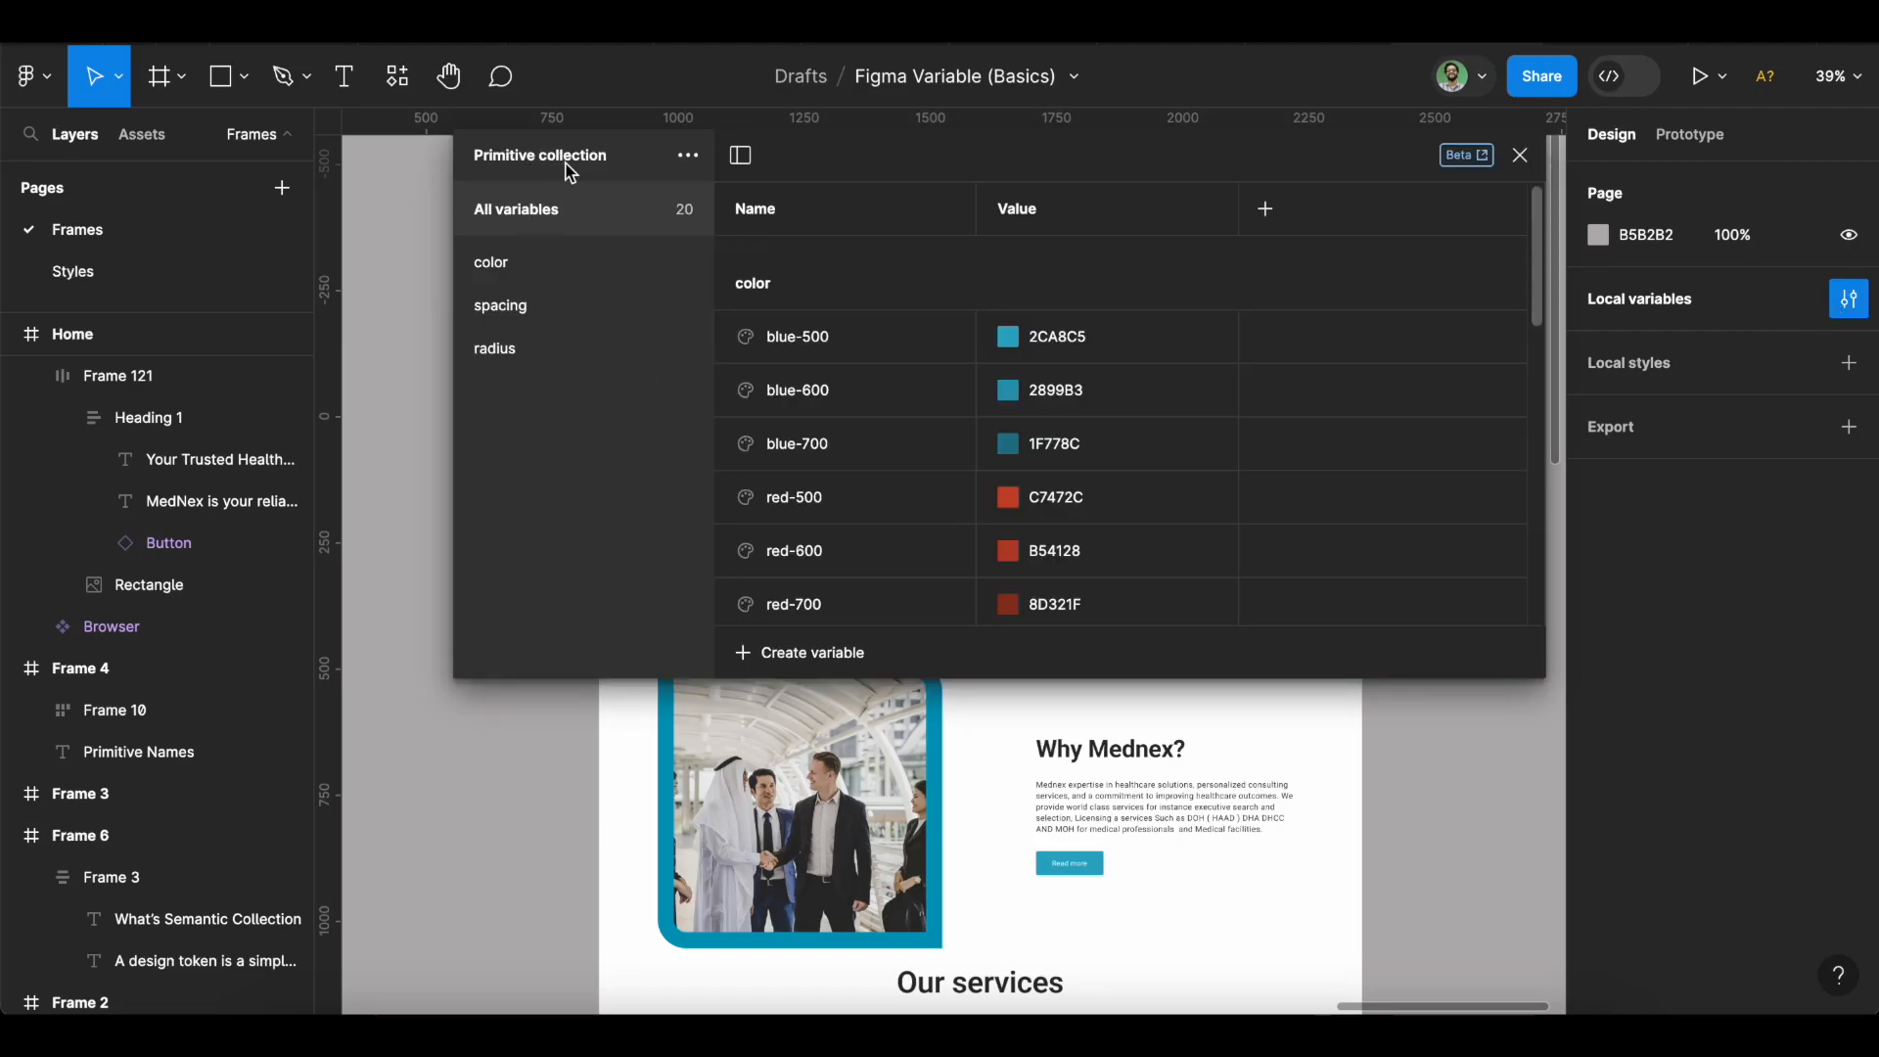
click(680, 167)
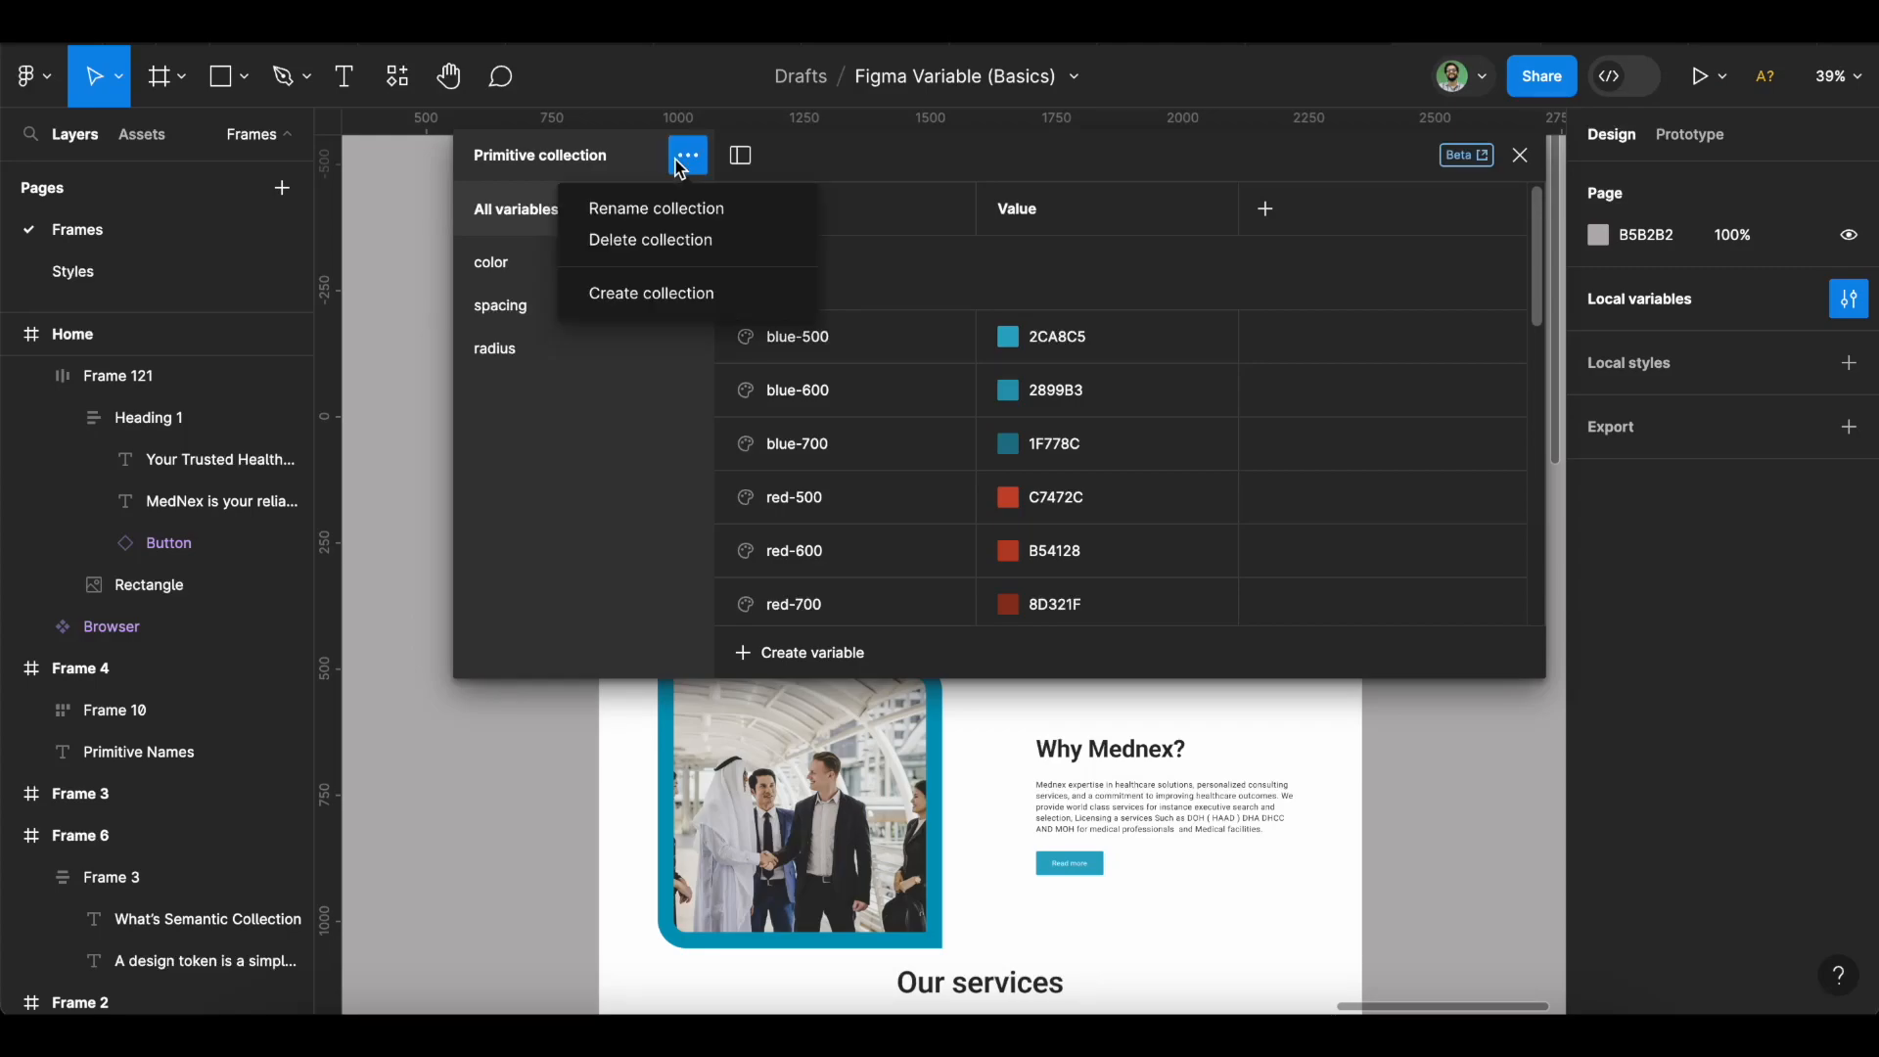
click(671, 295)
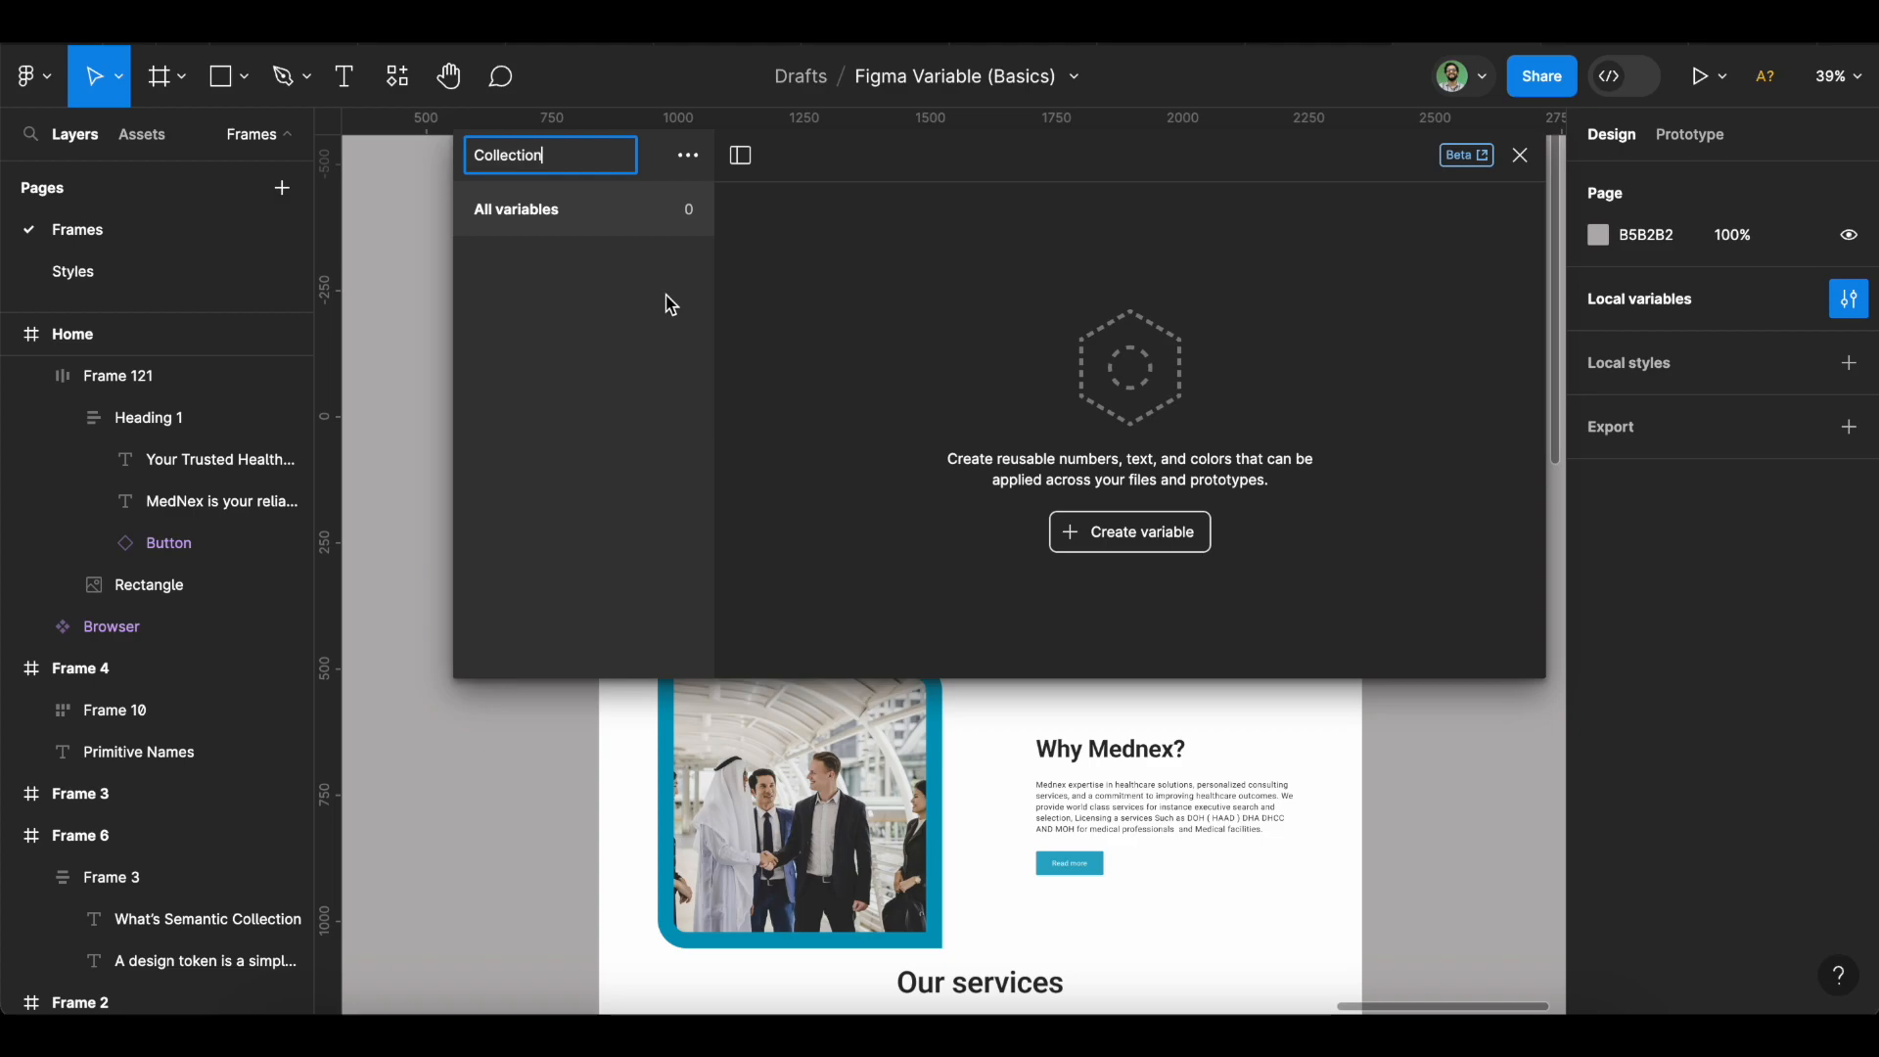
key(ctrl+a)
text(Se)
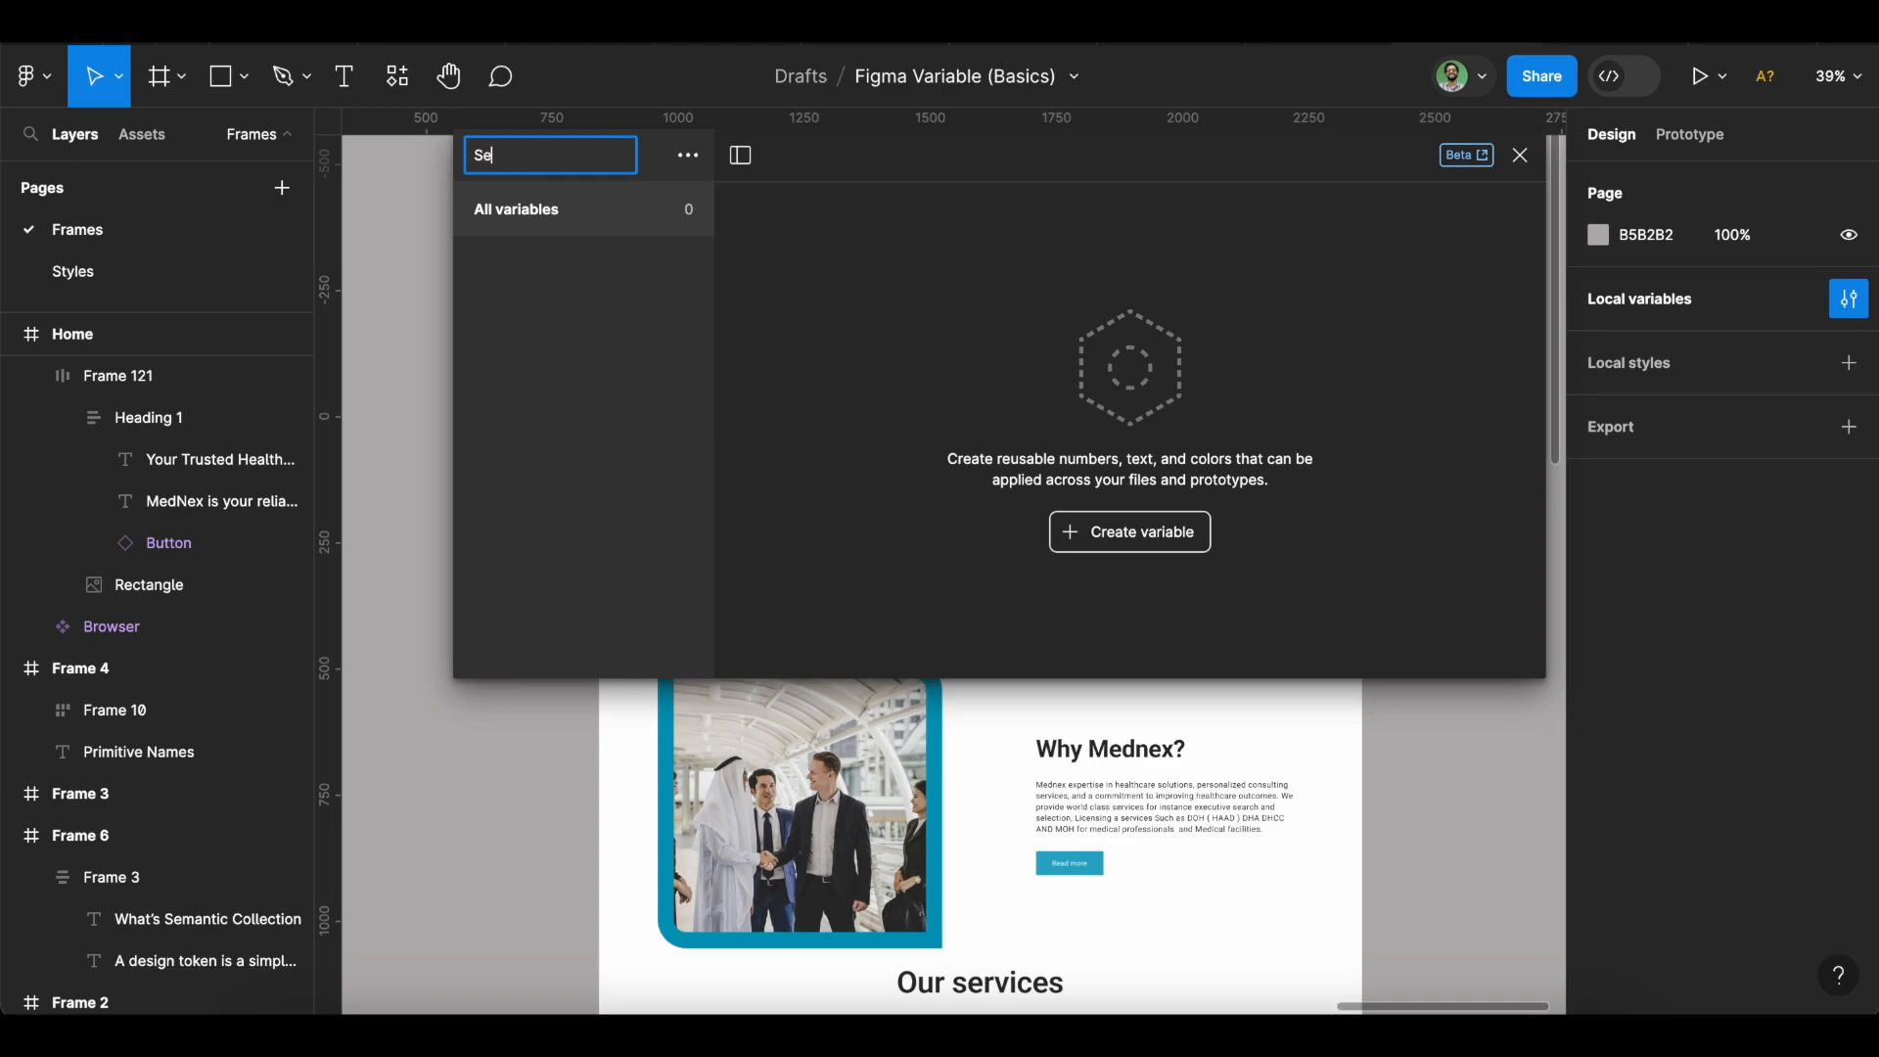
text(mantic)
key(Return)
click(1100, 545)
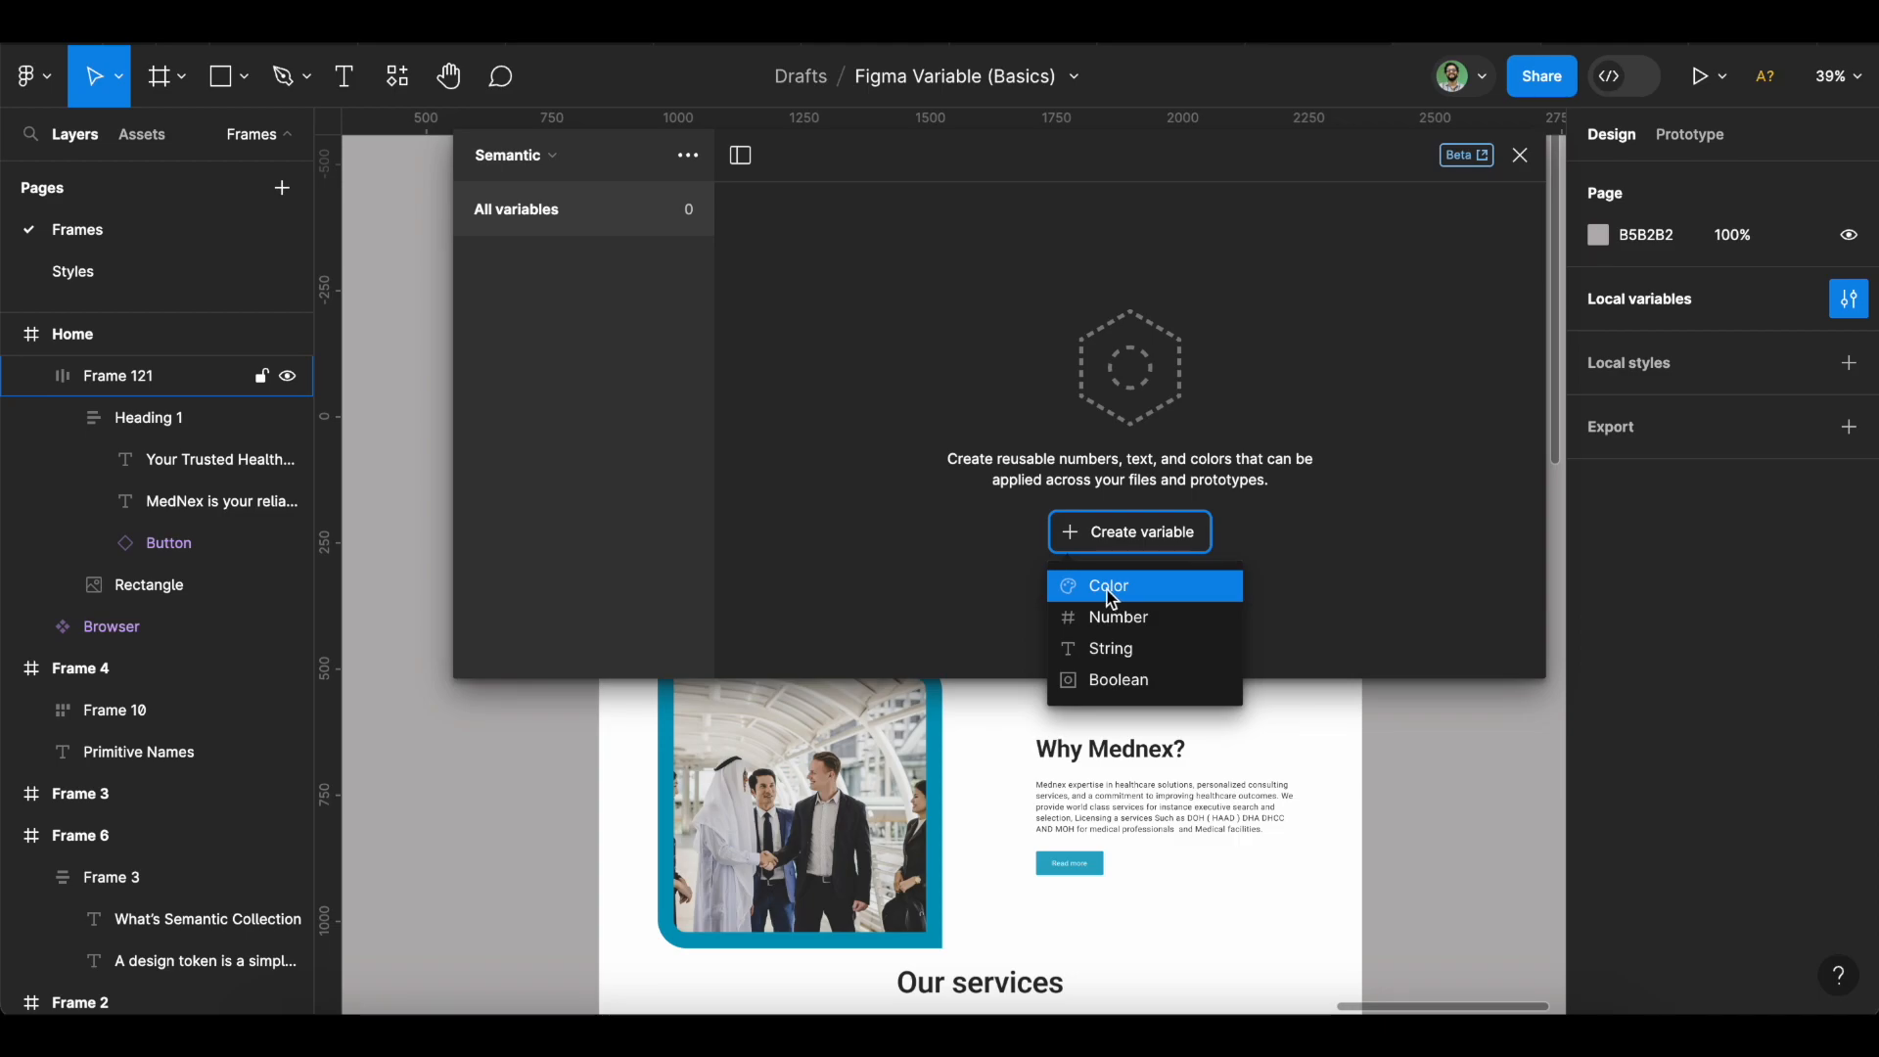
Add a colour variable text-black aliased to the library's color/black.
click(1112, 587)
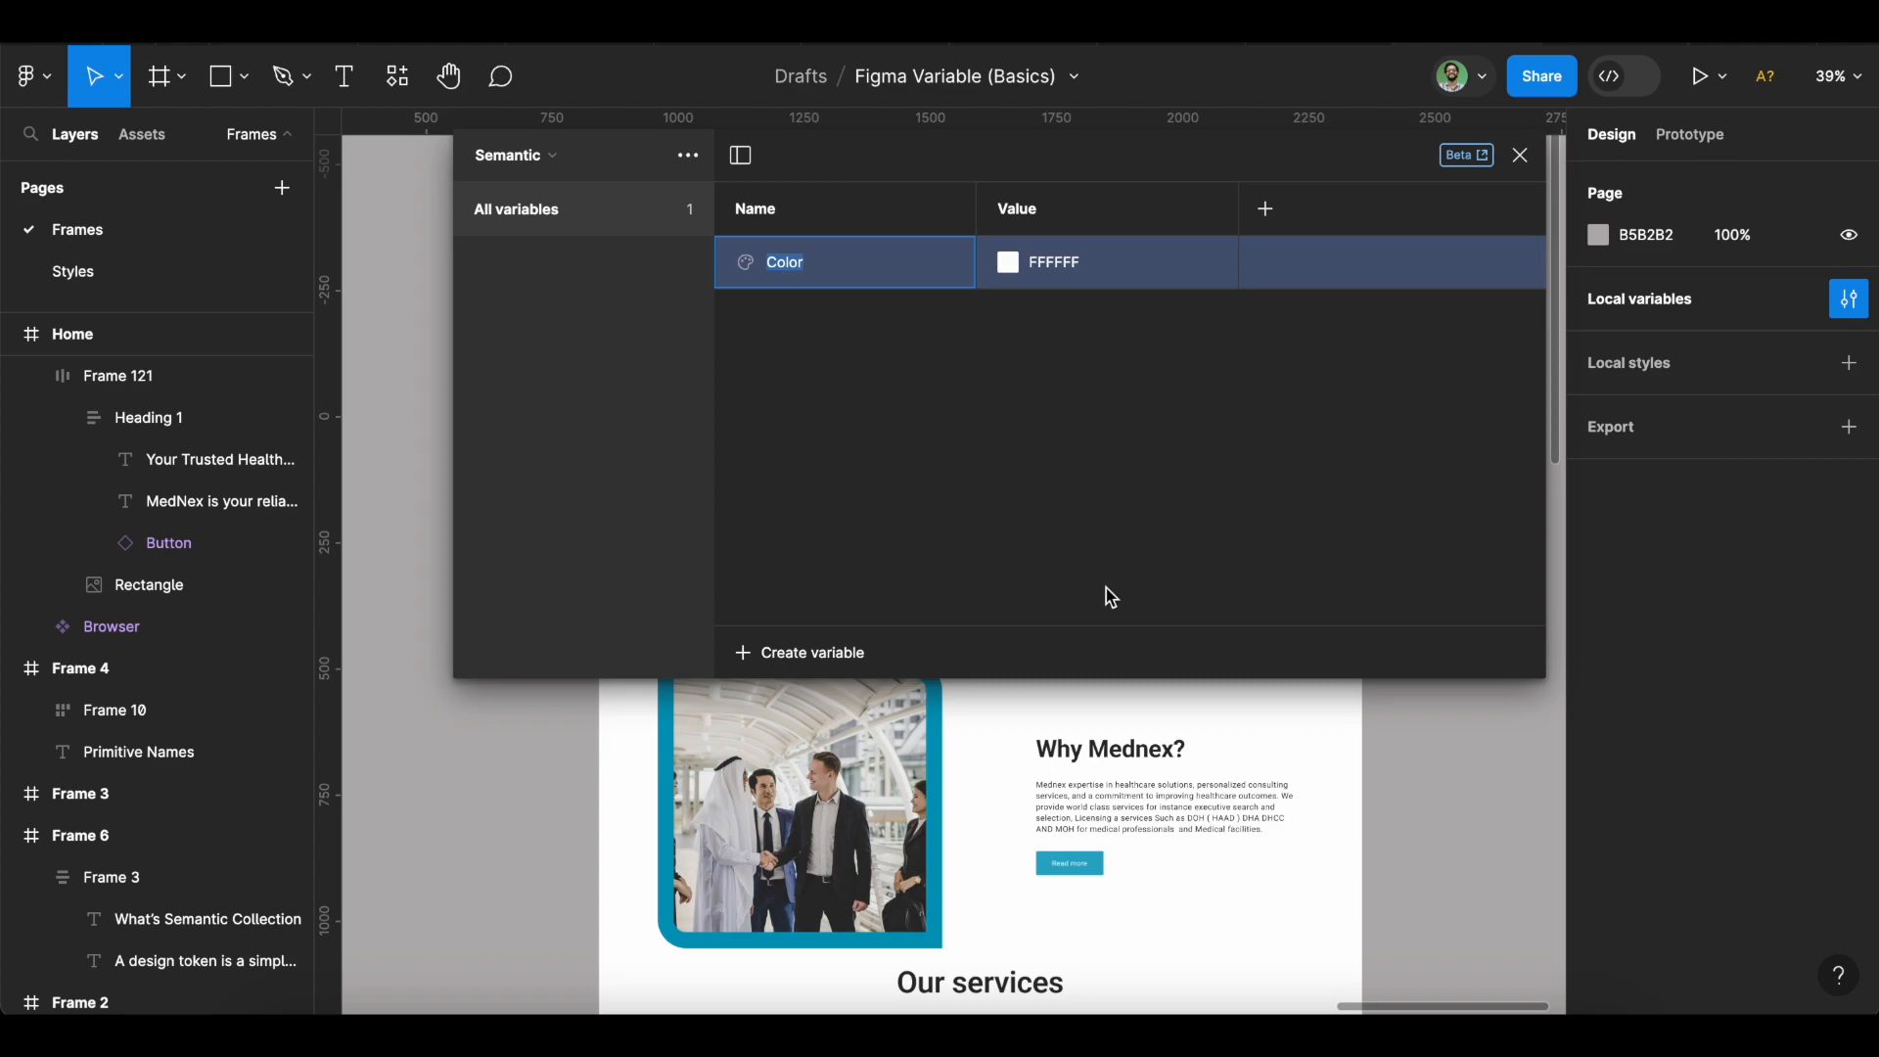
text(text-black)
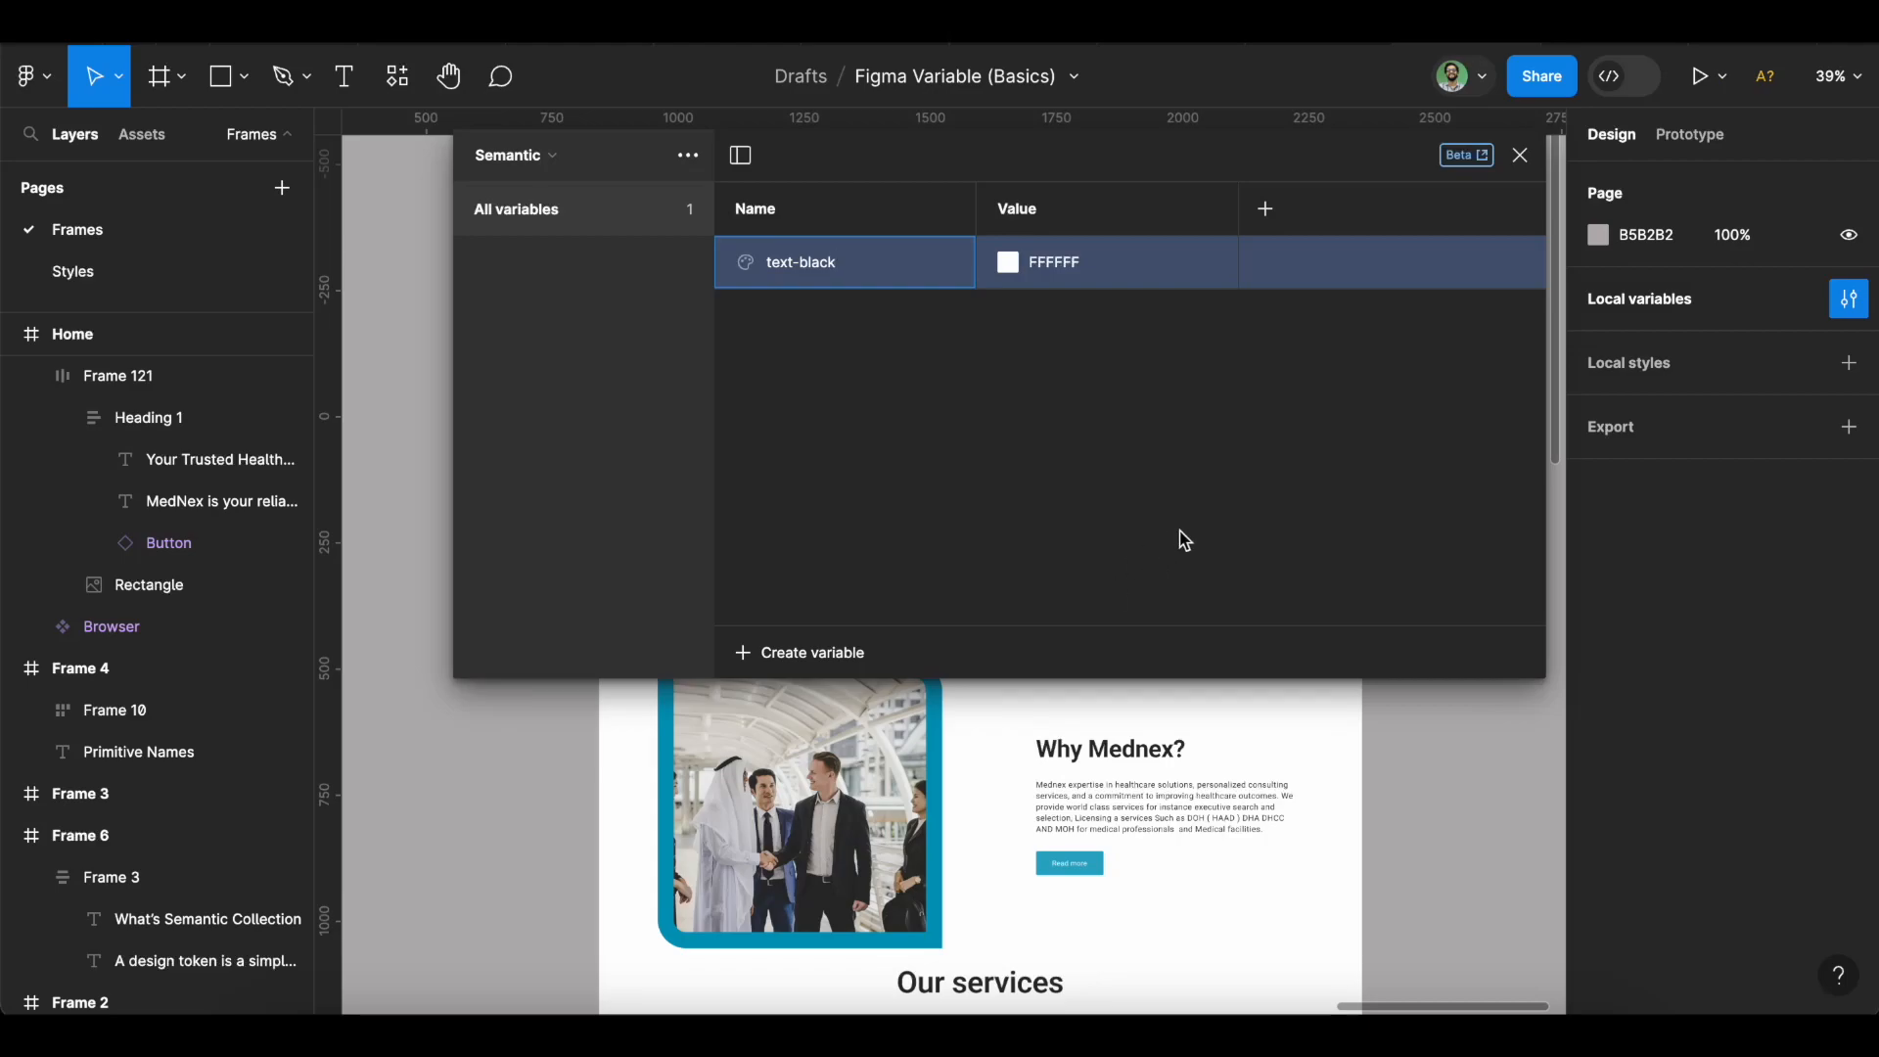
click(1016, 262)
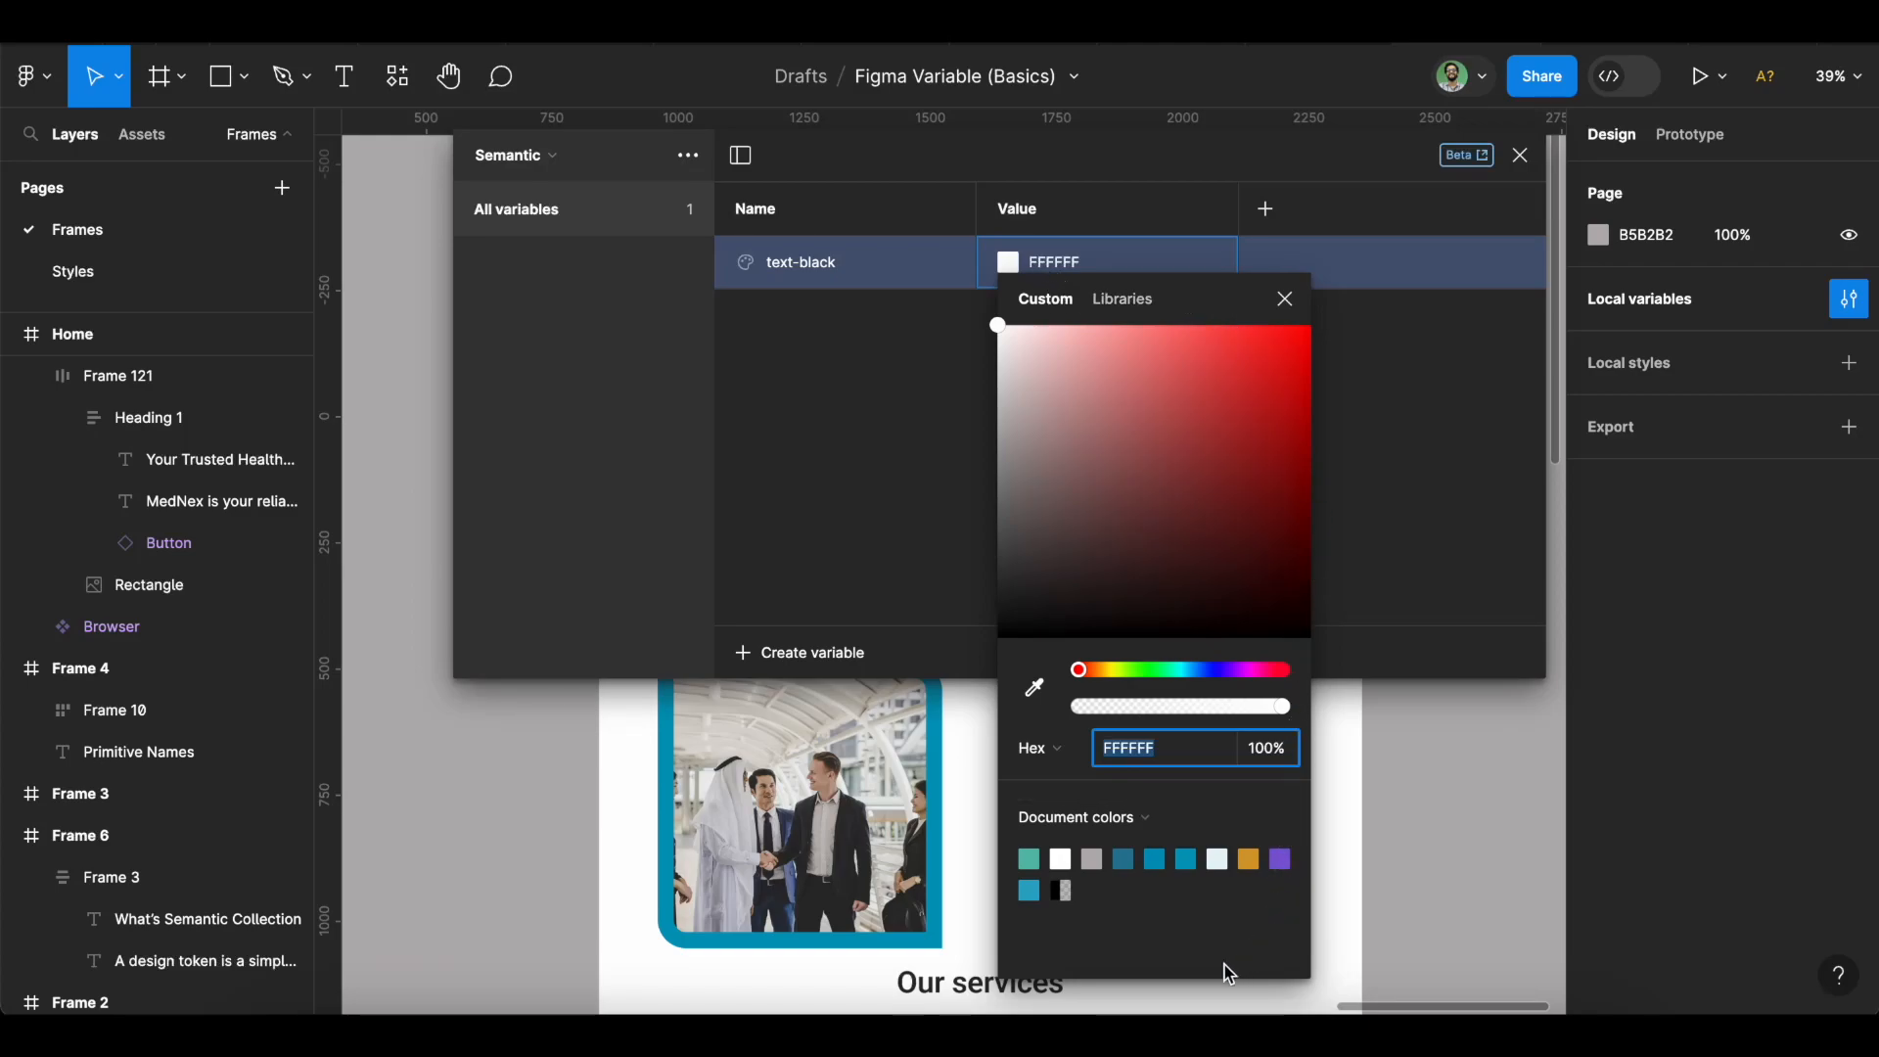
click(1111, 318)
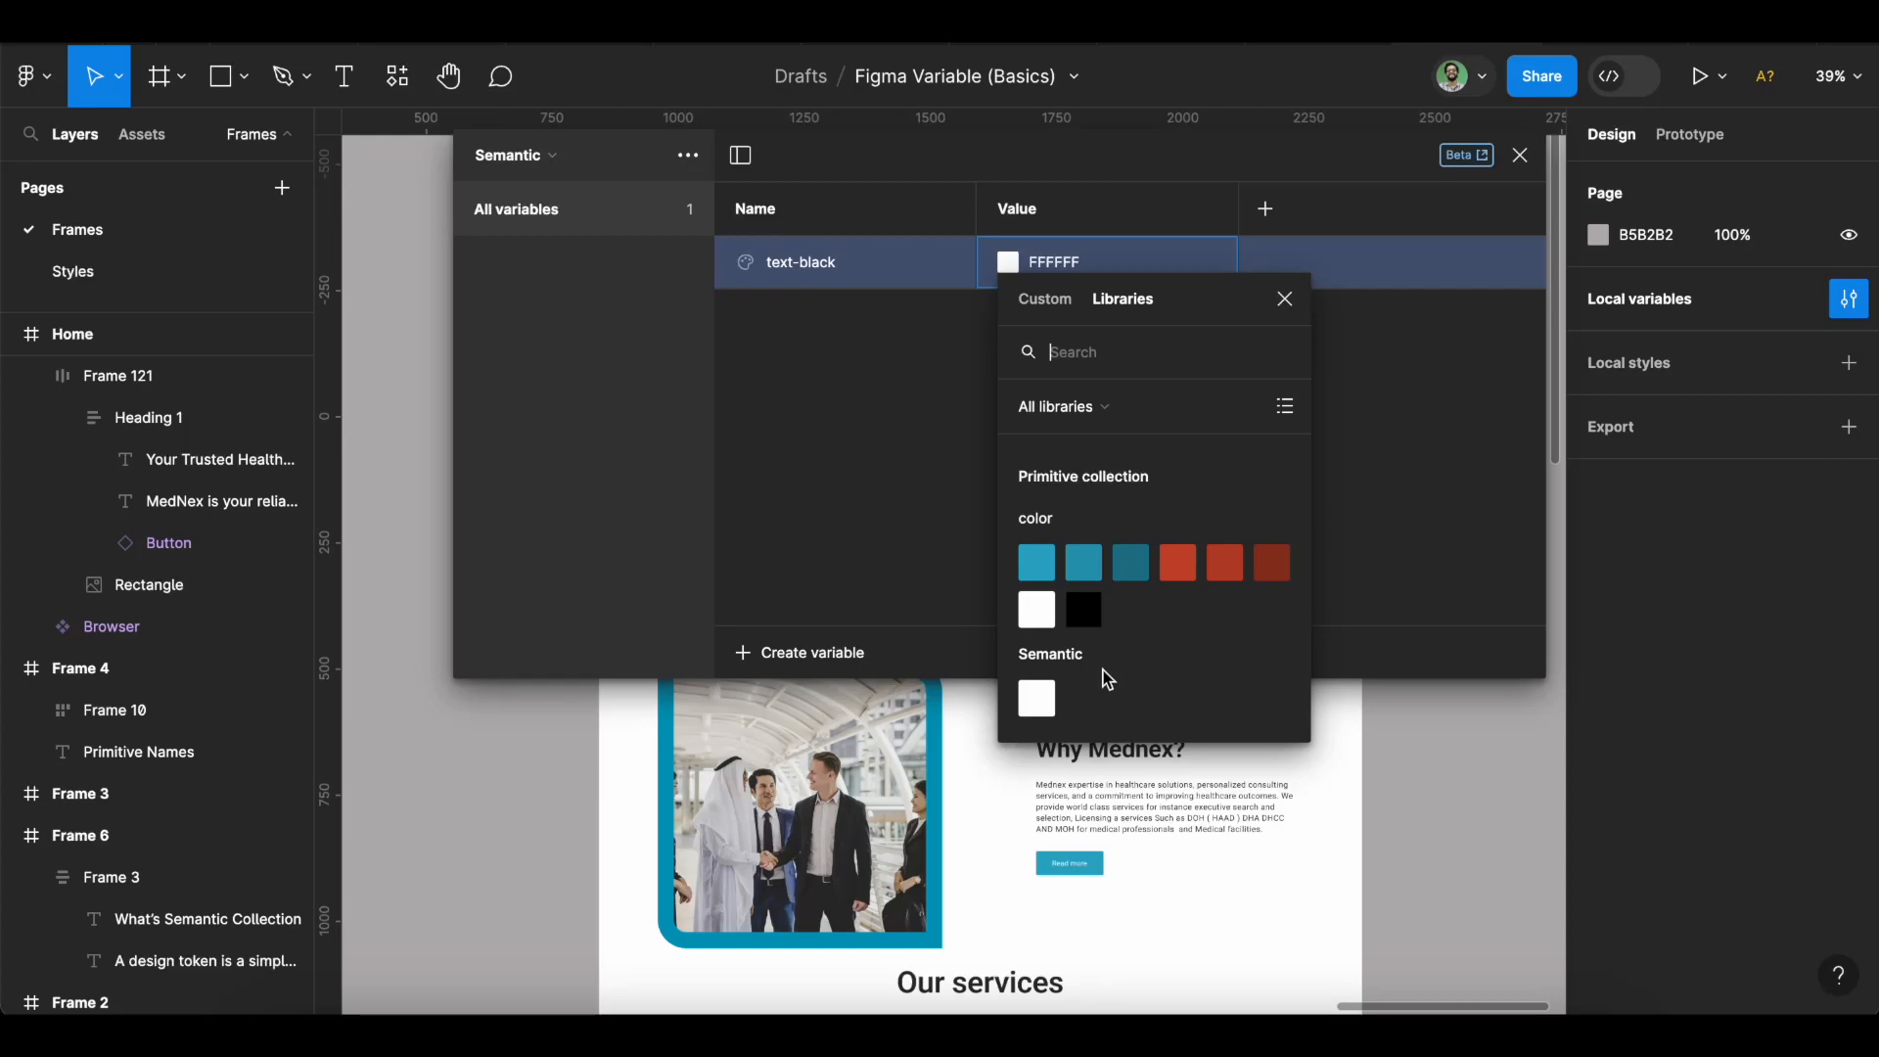
click(1084, 612)
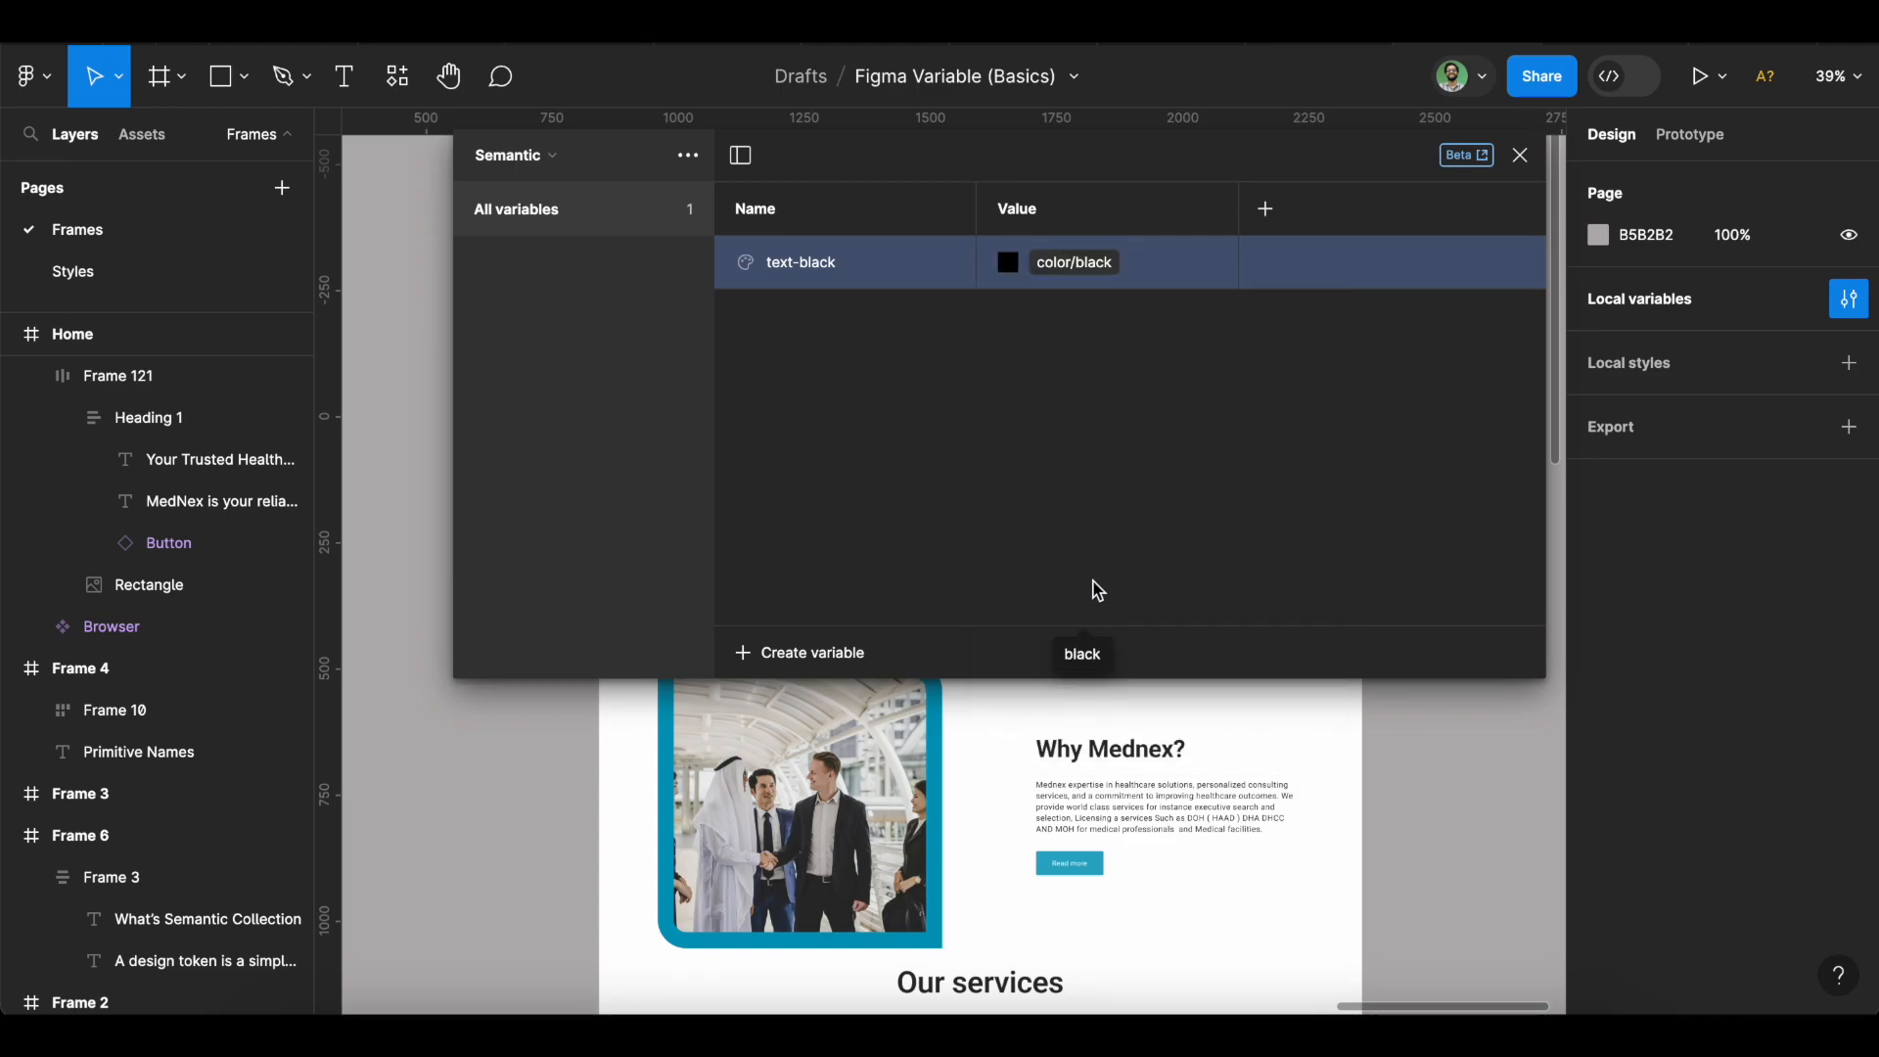
Add a colour variable text-white aliased to color/white.
click(822, 657)
click(848, 717)
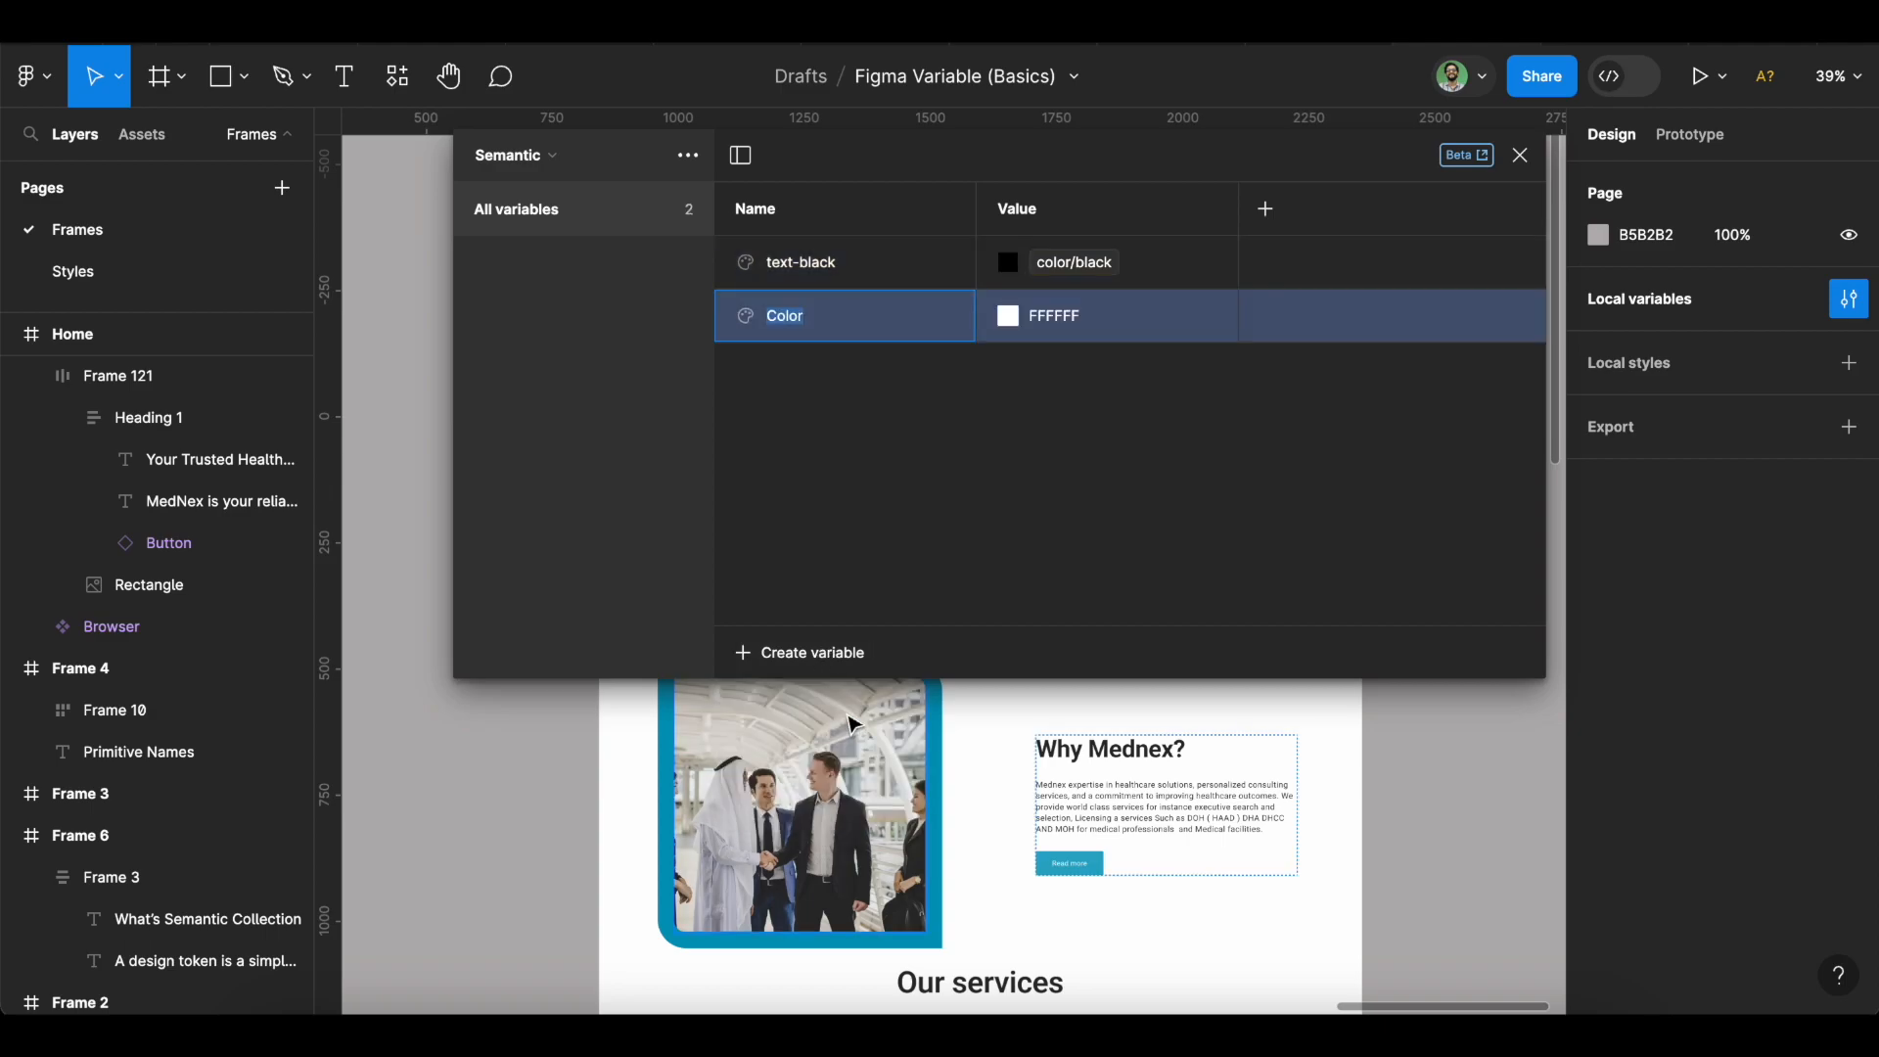
text(text-white)
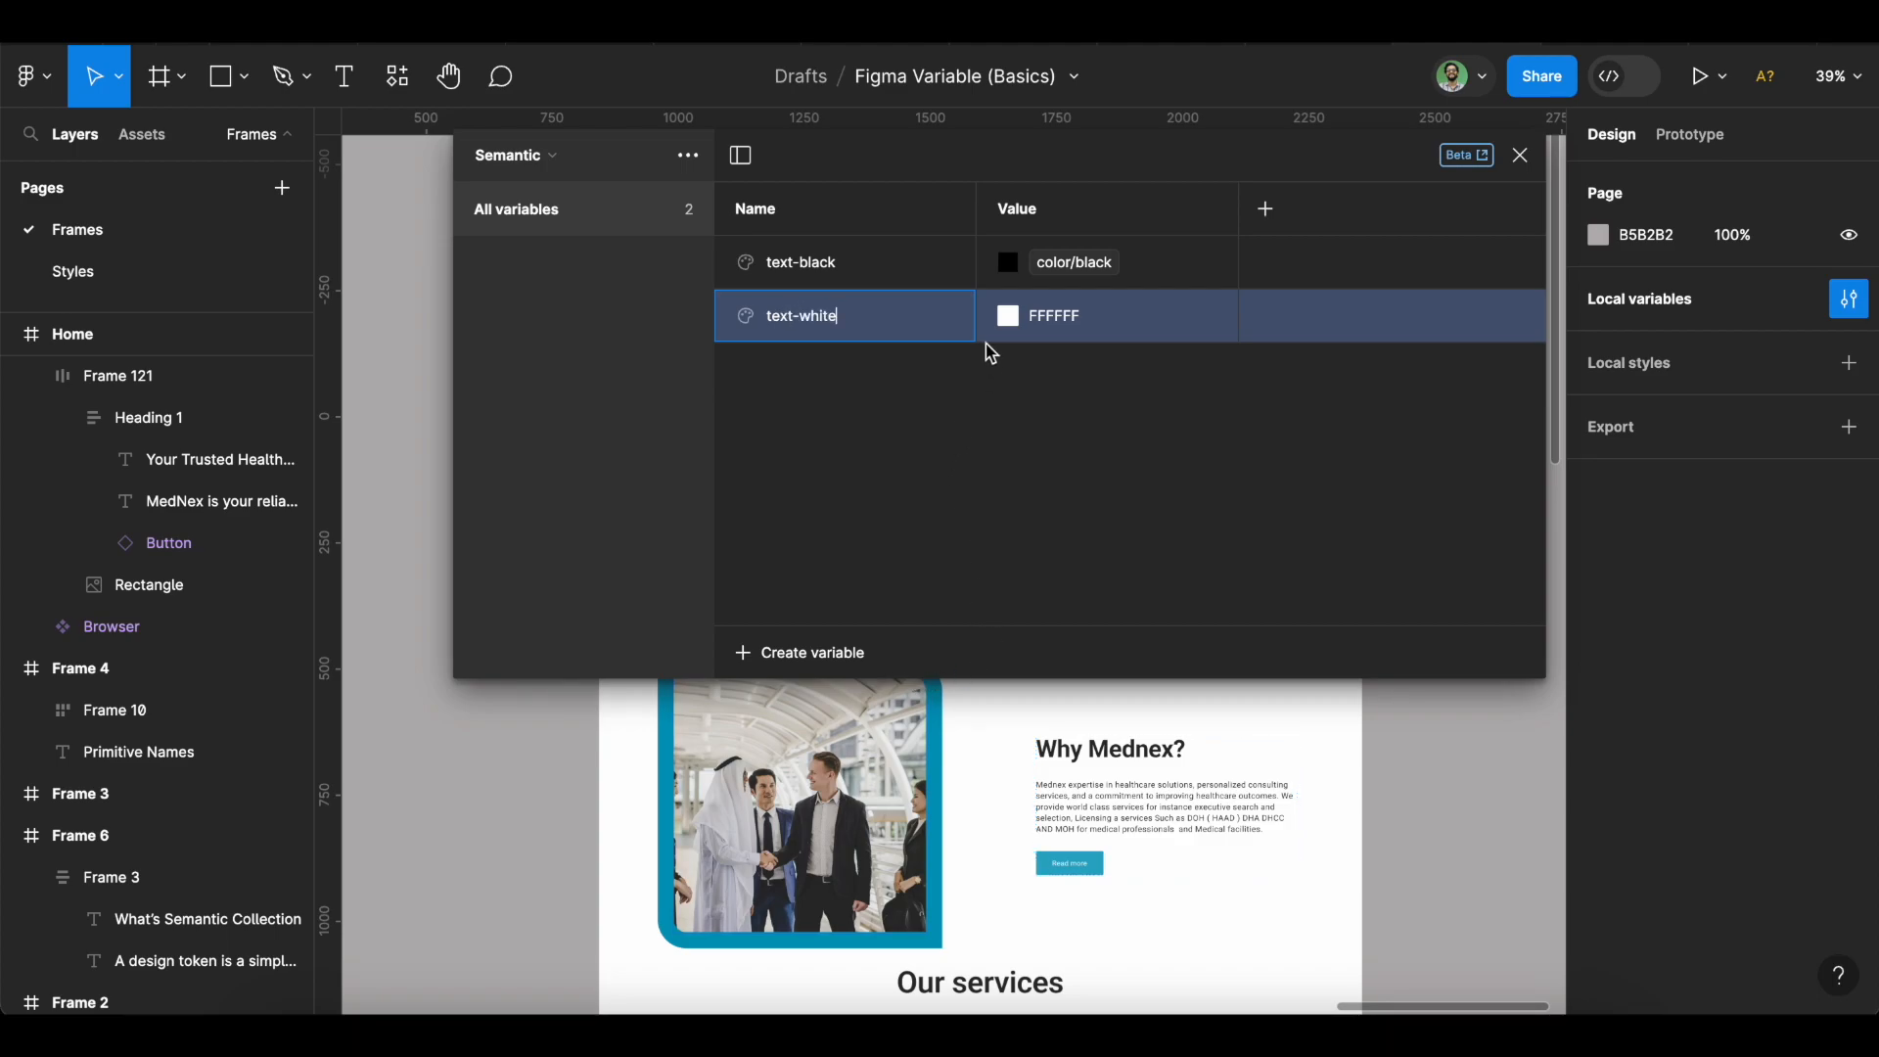
click(1006, 318)
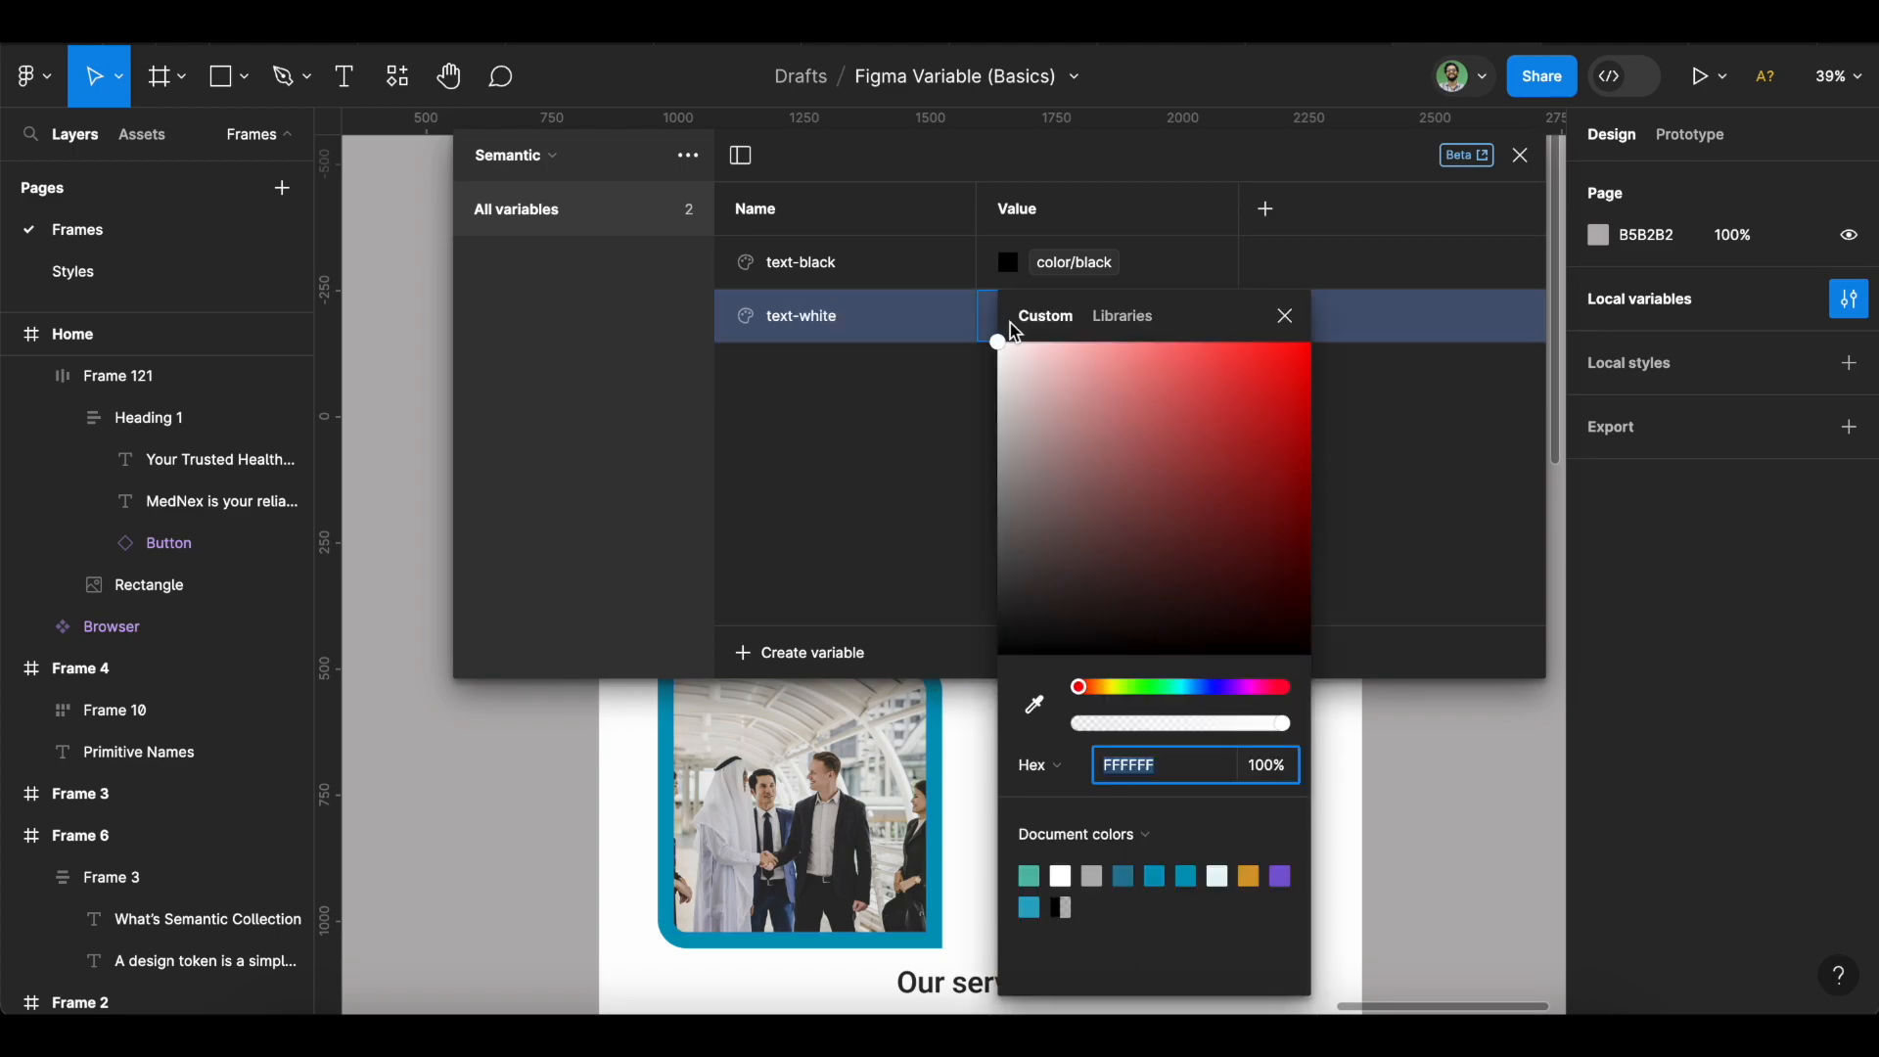
click(1111, 322)
click(1045, 632)
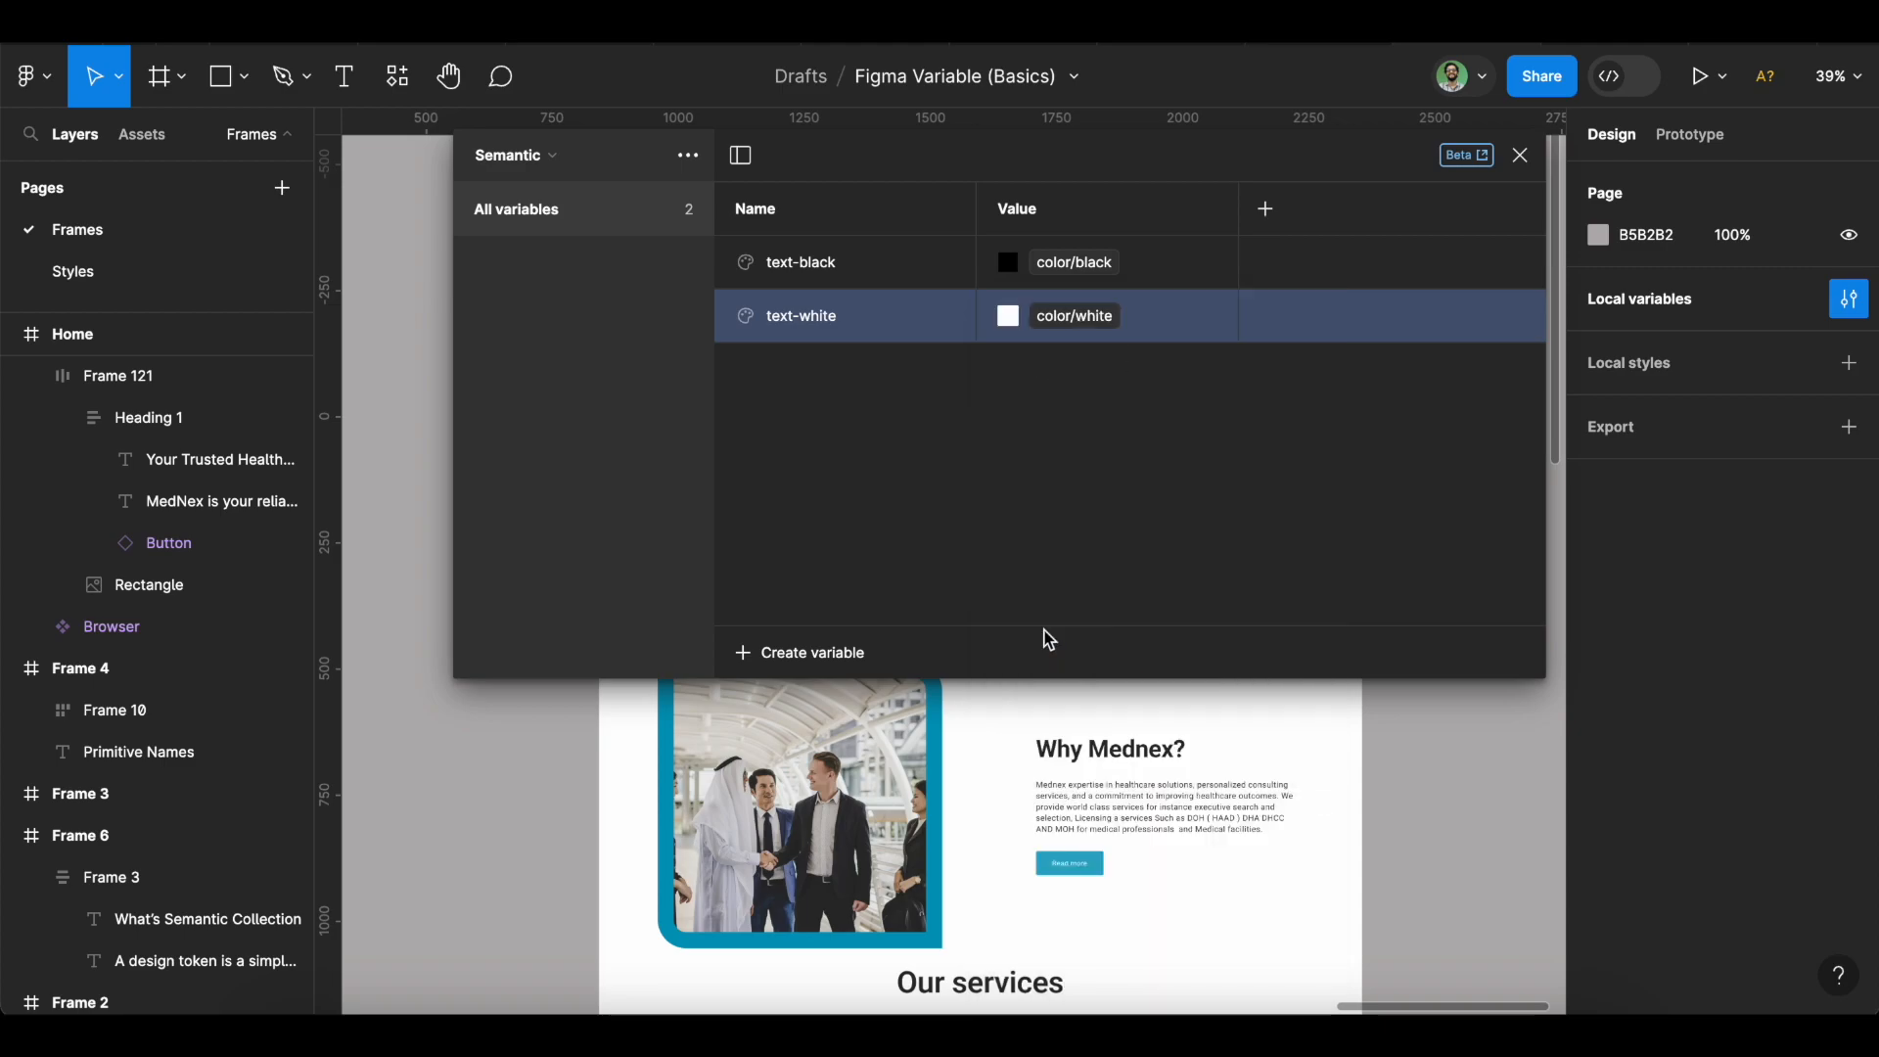
Add a colour variable surface-black aliased to color/black.
click(825, 650)
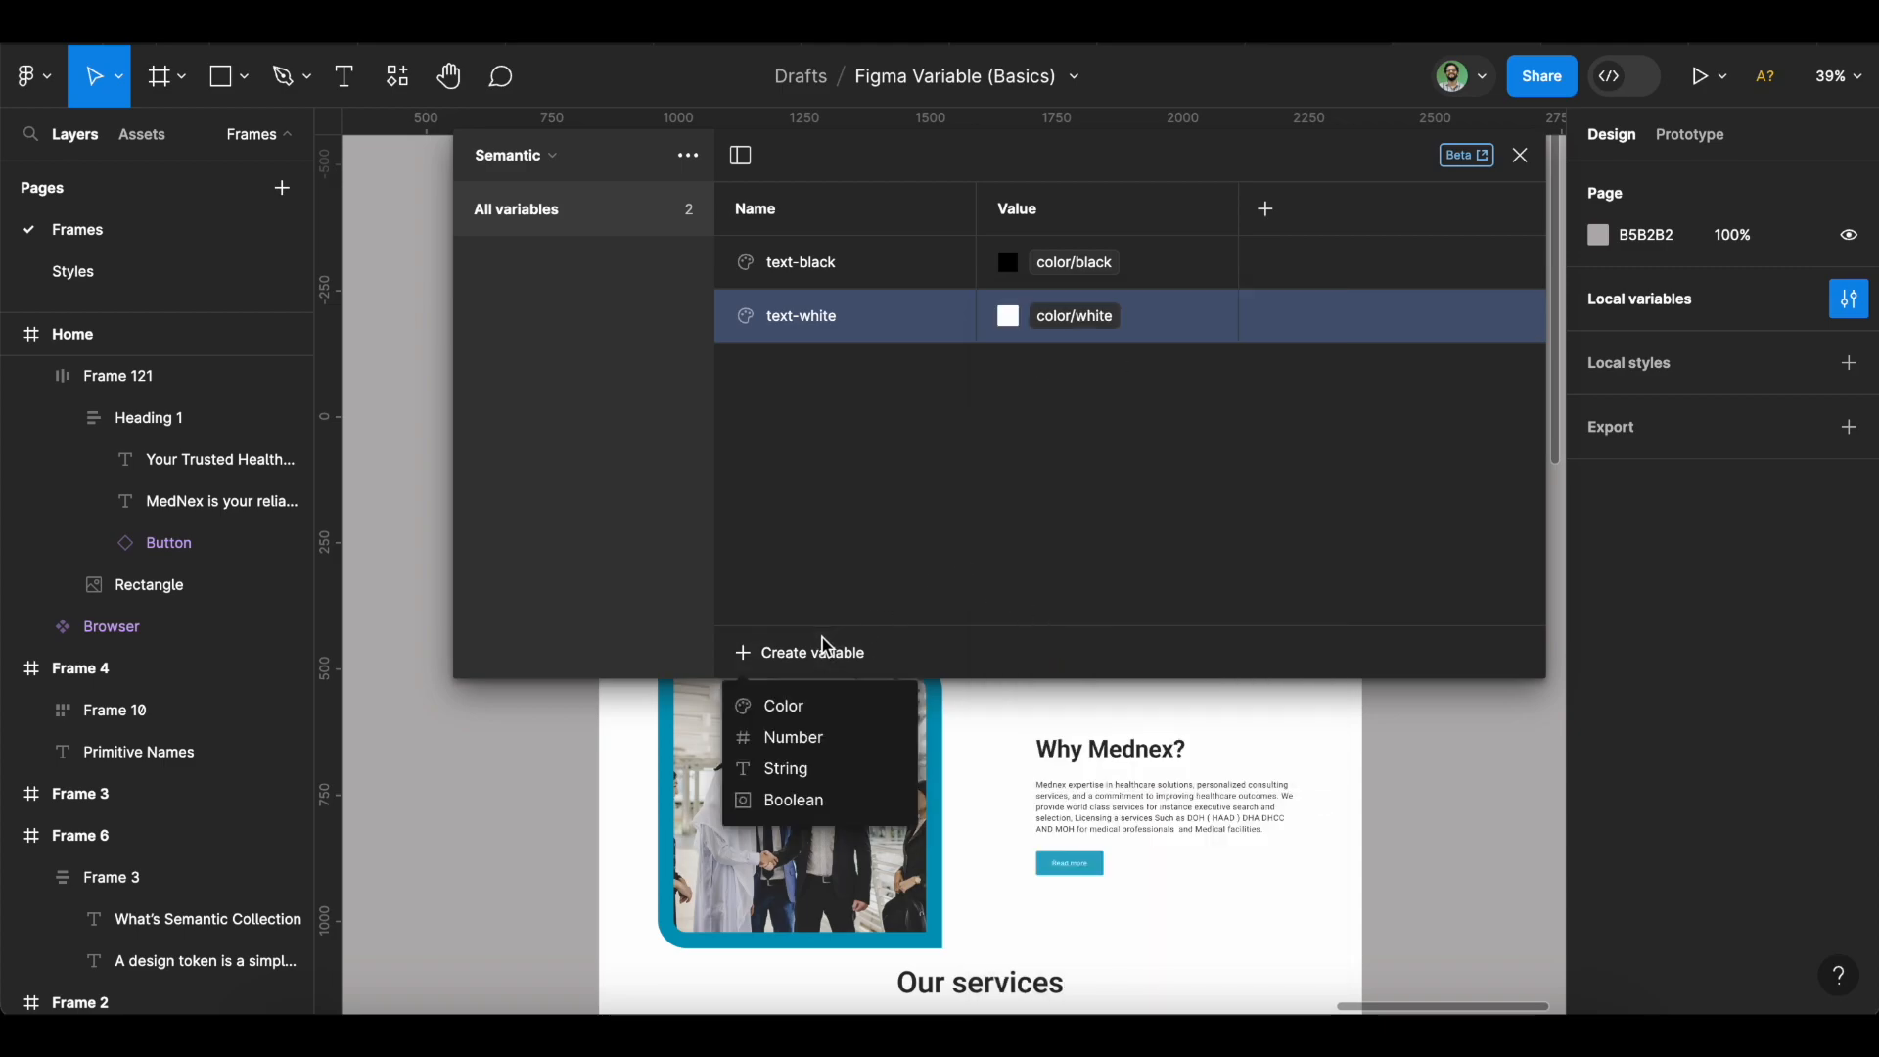
click(823, 717)
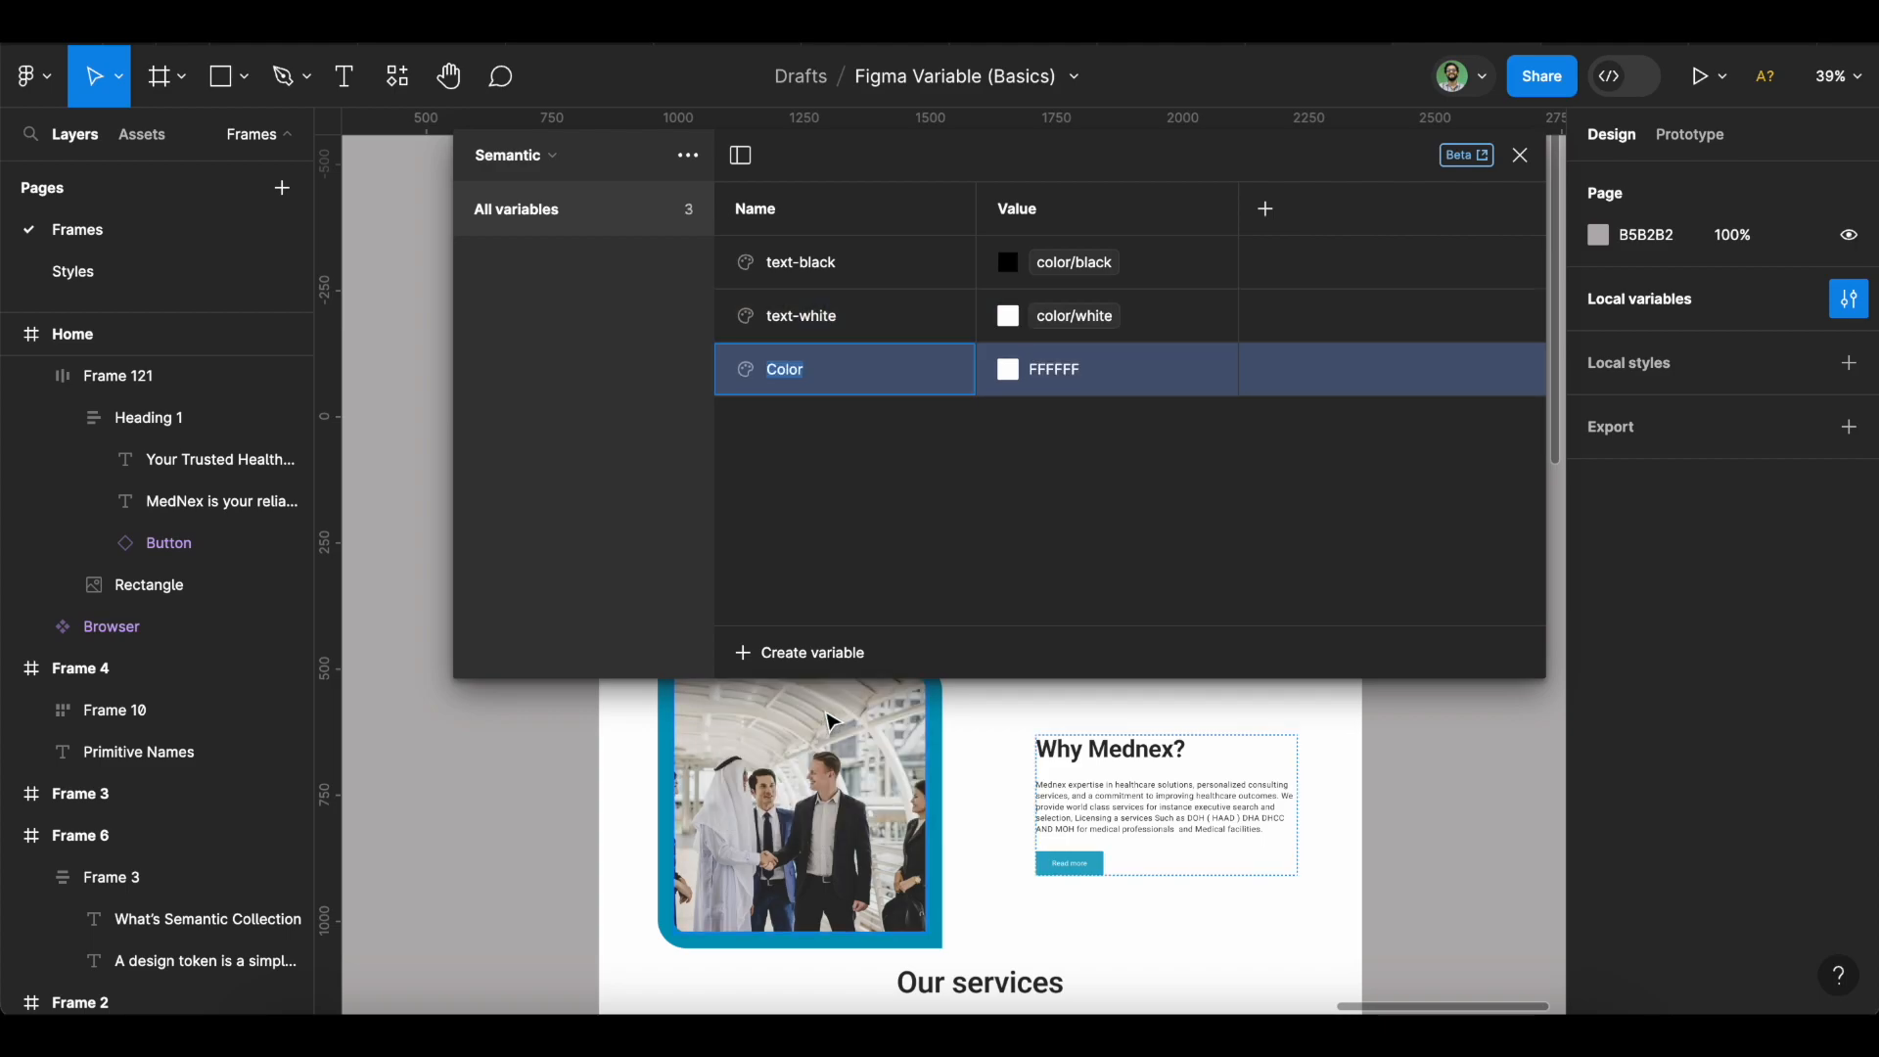
text(surface-black)
click(1006, 370)
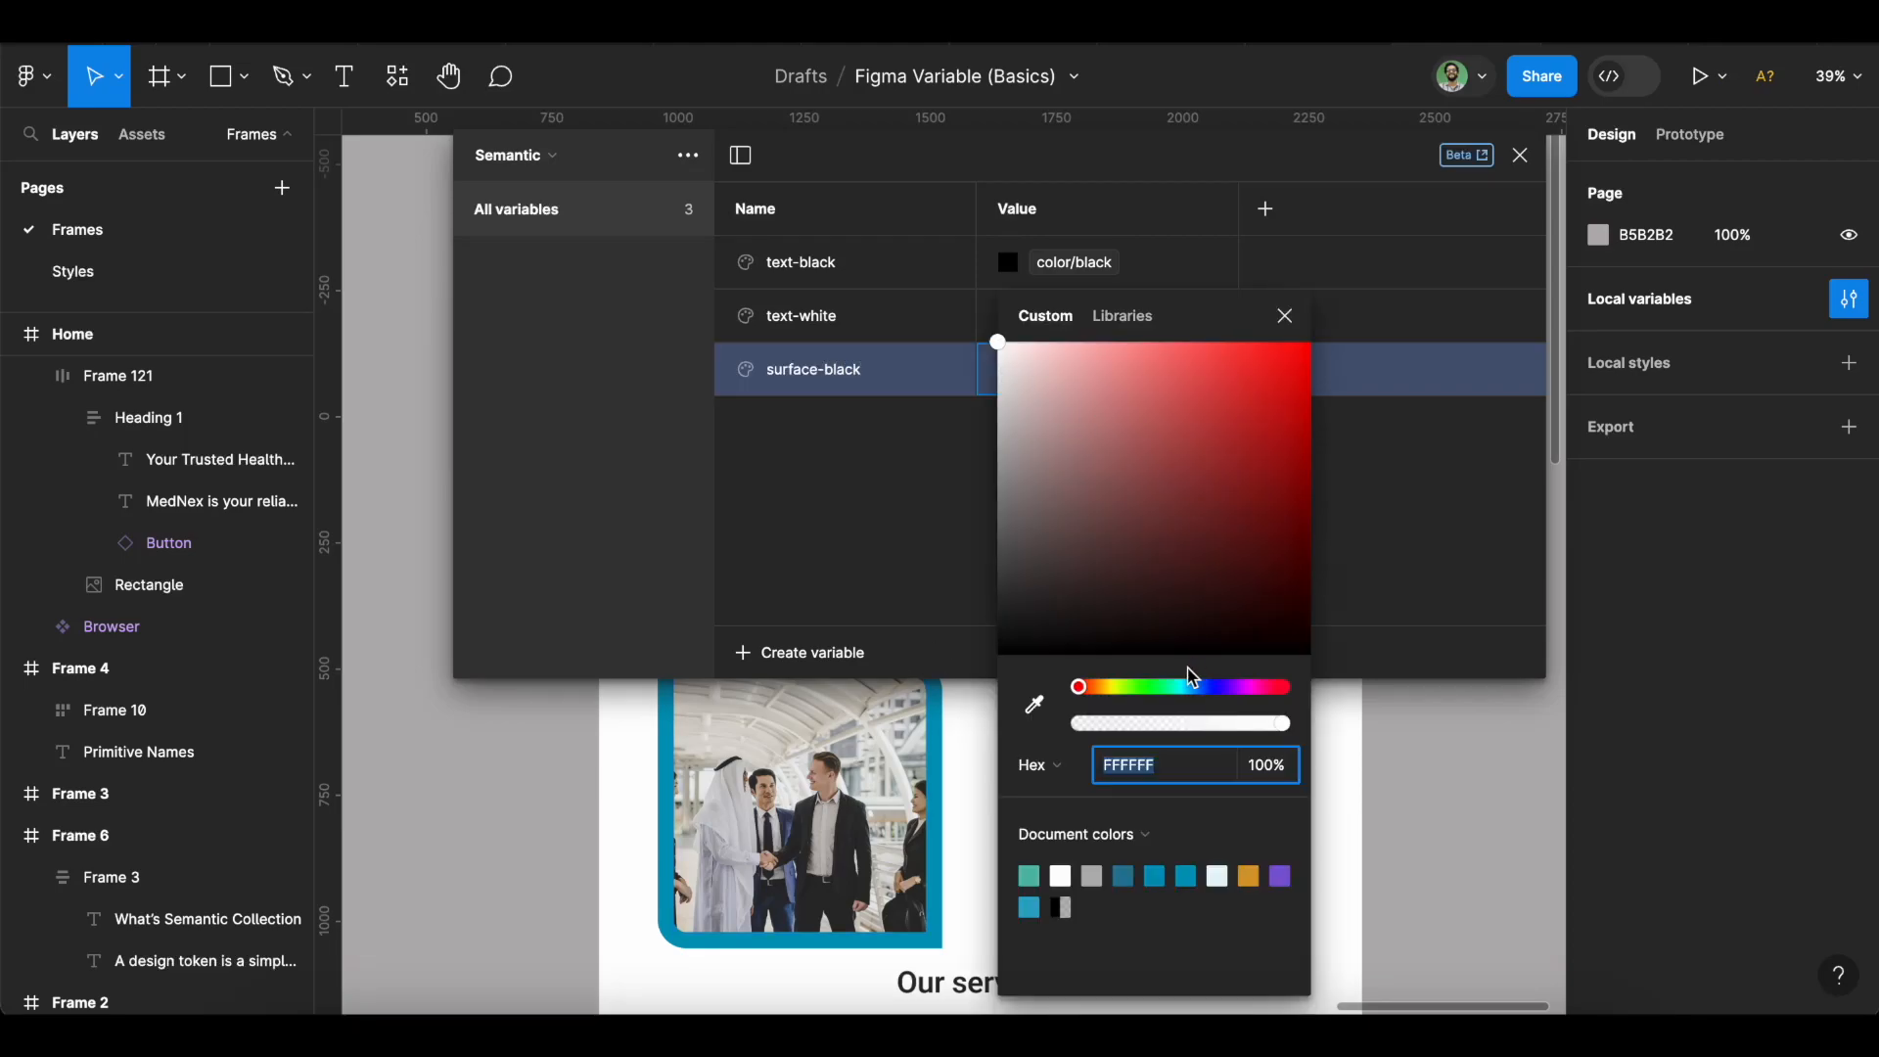
click(1126, 317)
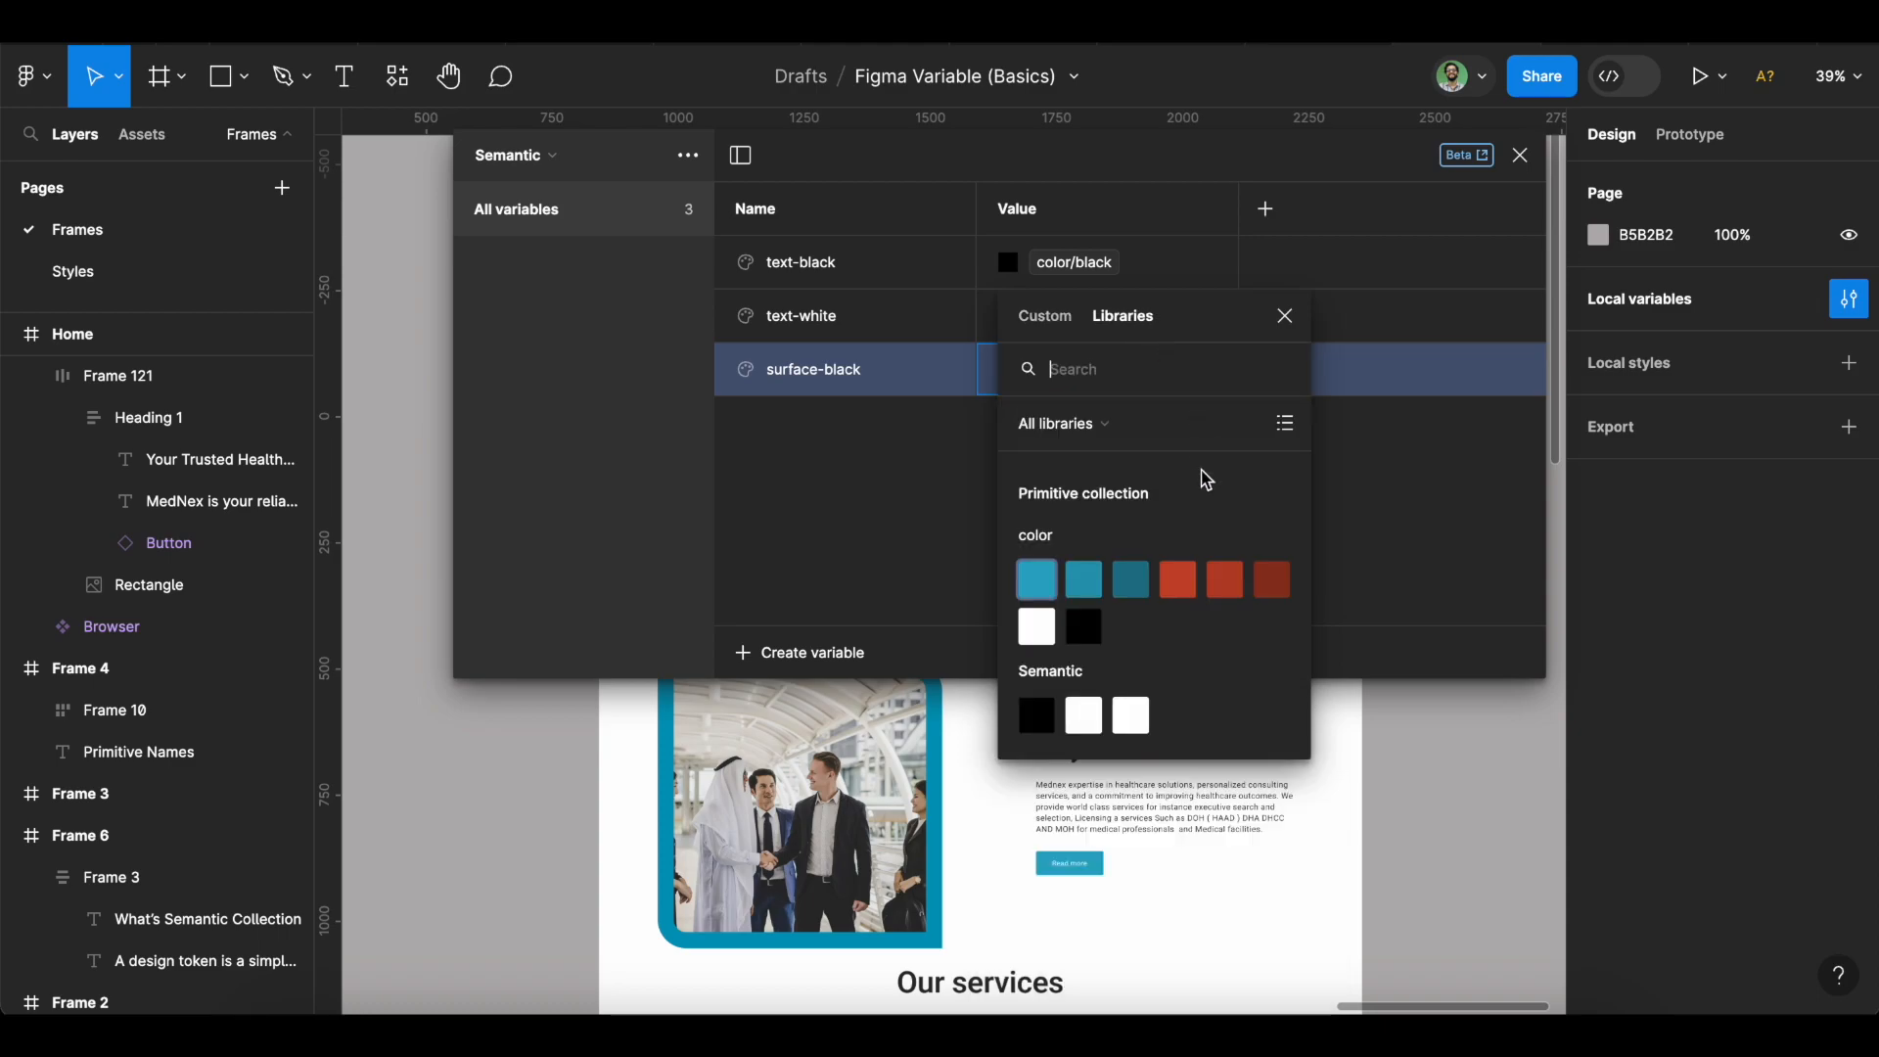
click(1082, 628)
Delete the number variable created by mistake.
click(798, 652)
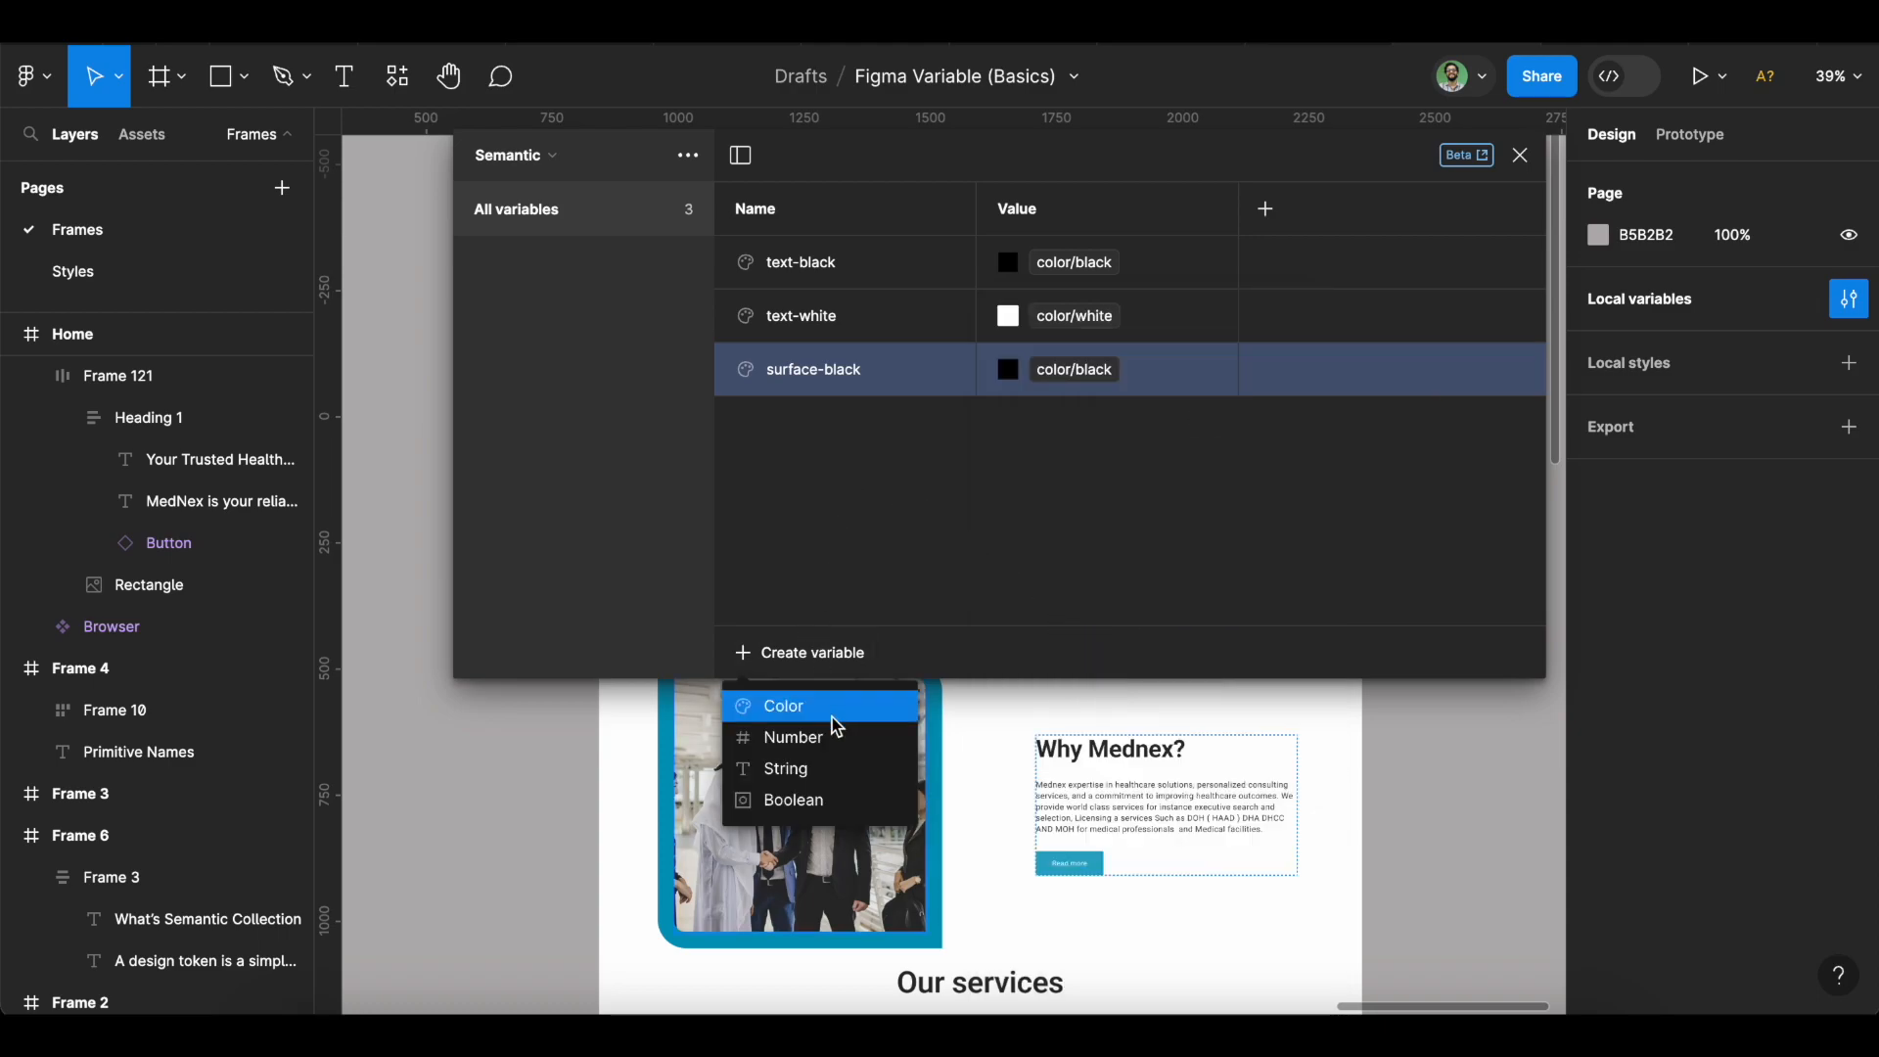
click(837, 735)
click(1375, 482)
right_click(1280, 445)
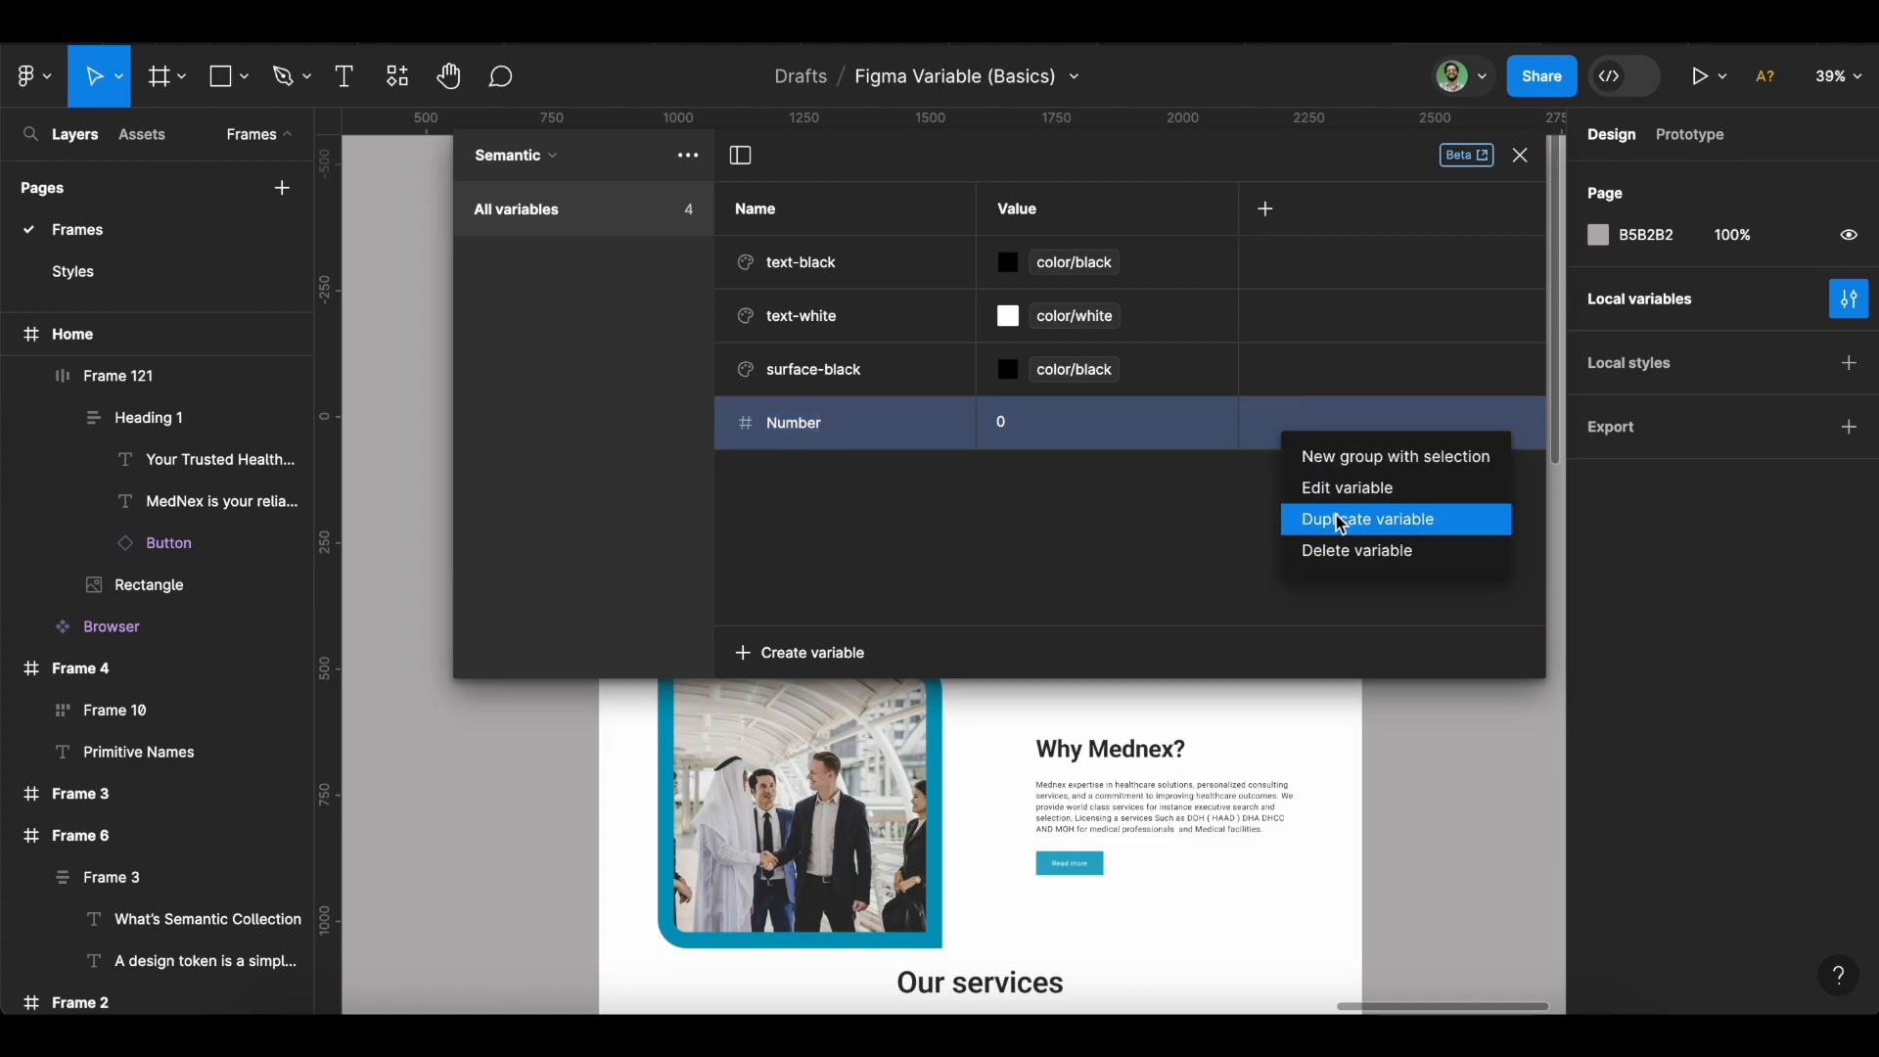
click(1309, 545)
Add a colour variable surface-white aliased to color/white.
click(810, 658)
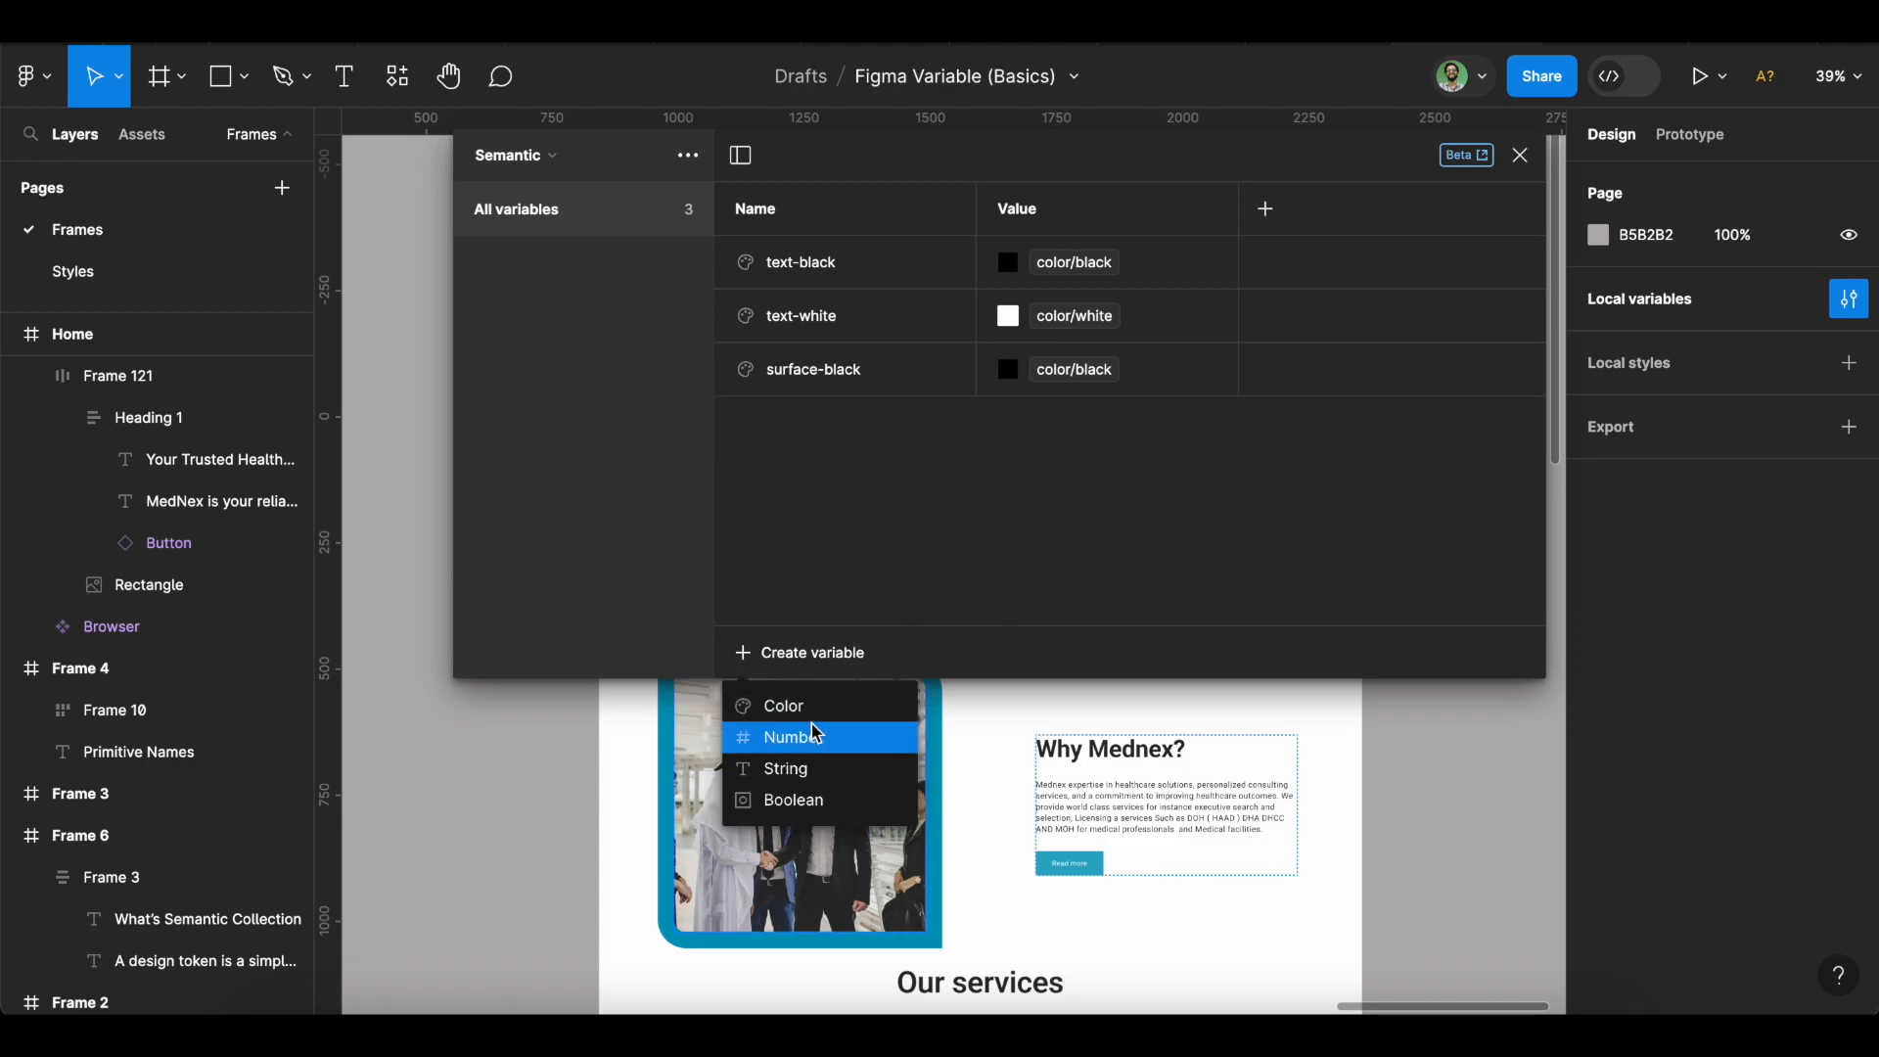
click(820, 709)
text(su)
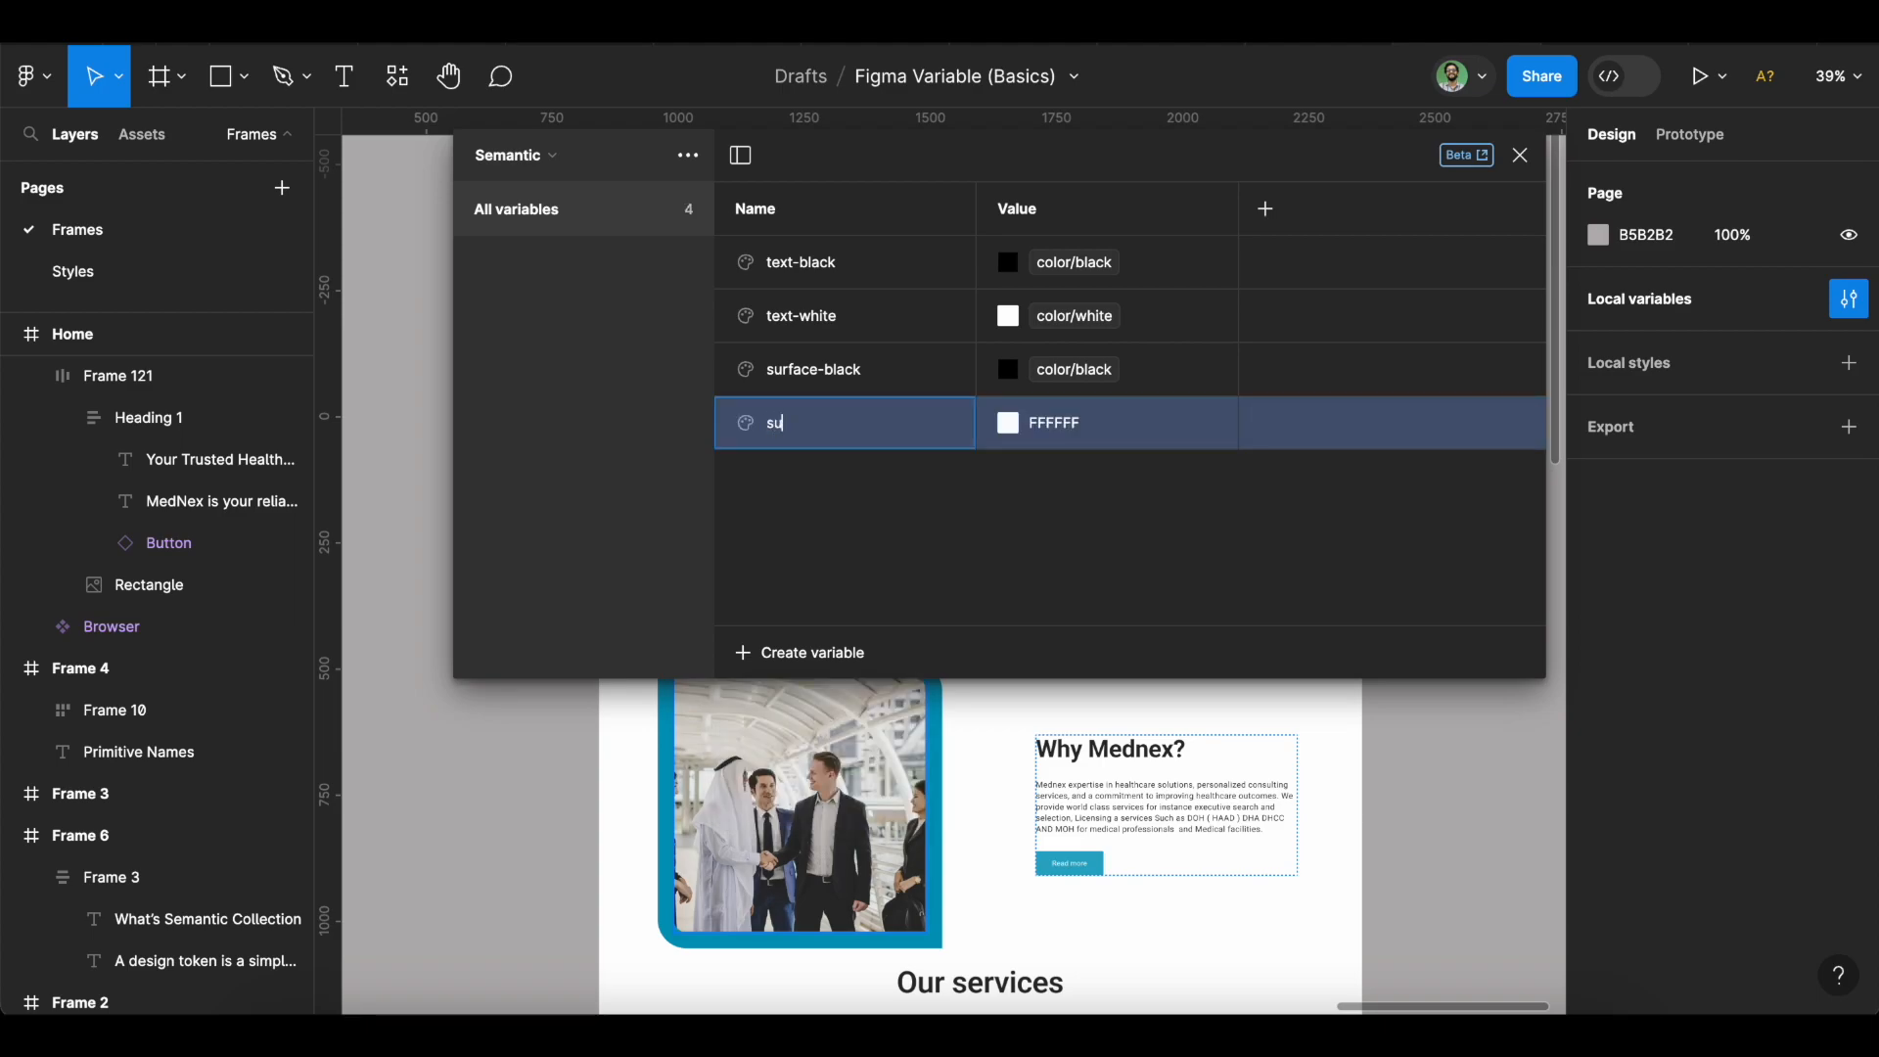
text(rface-white)
click(1014, 429)
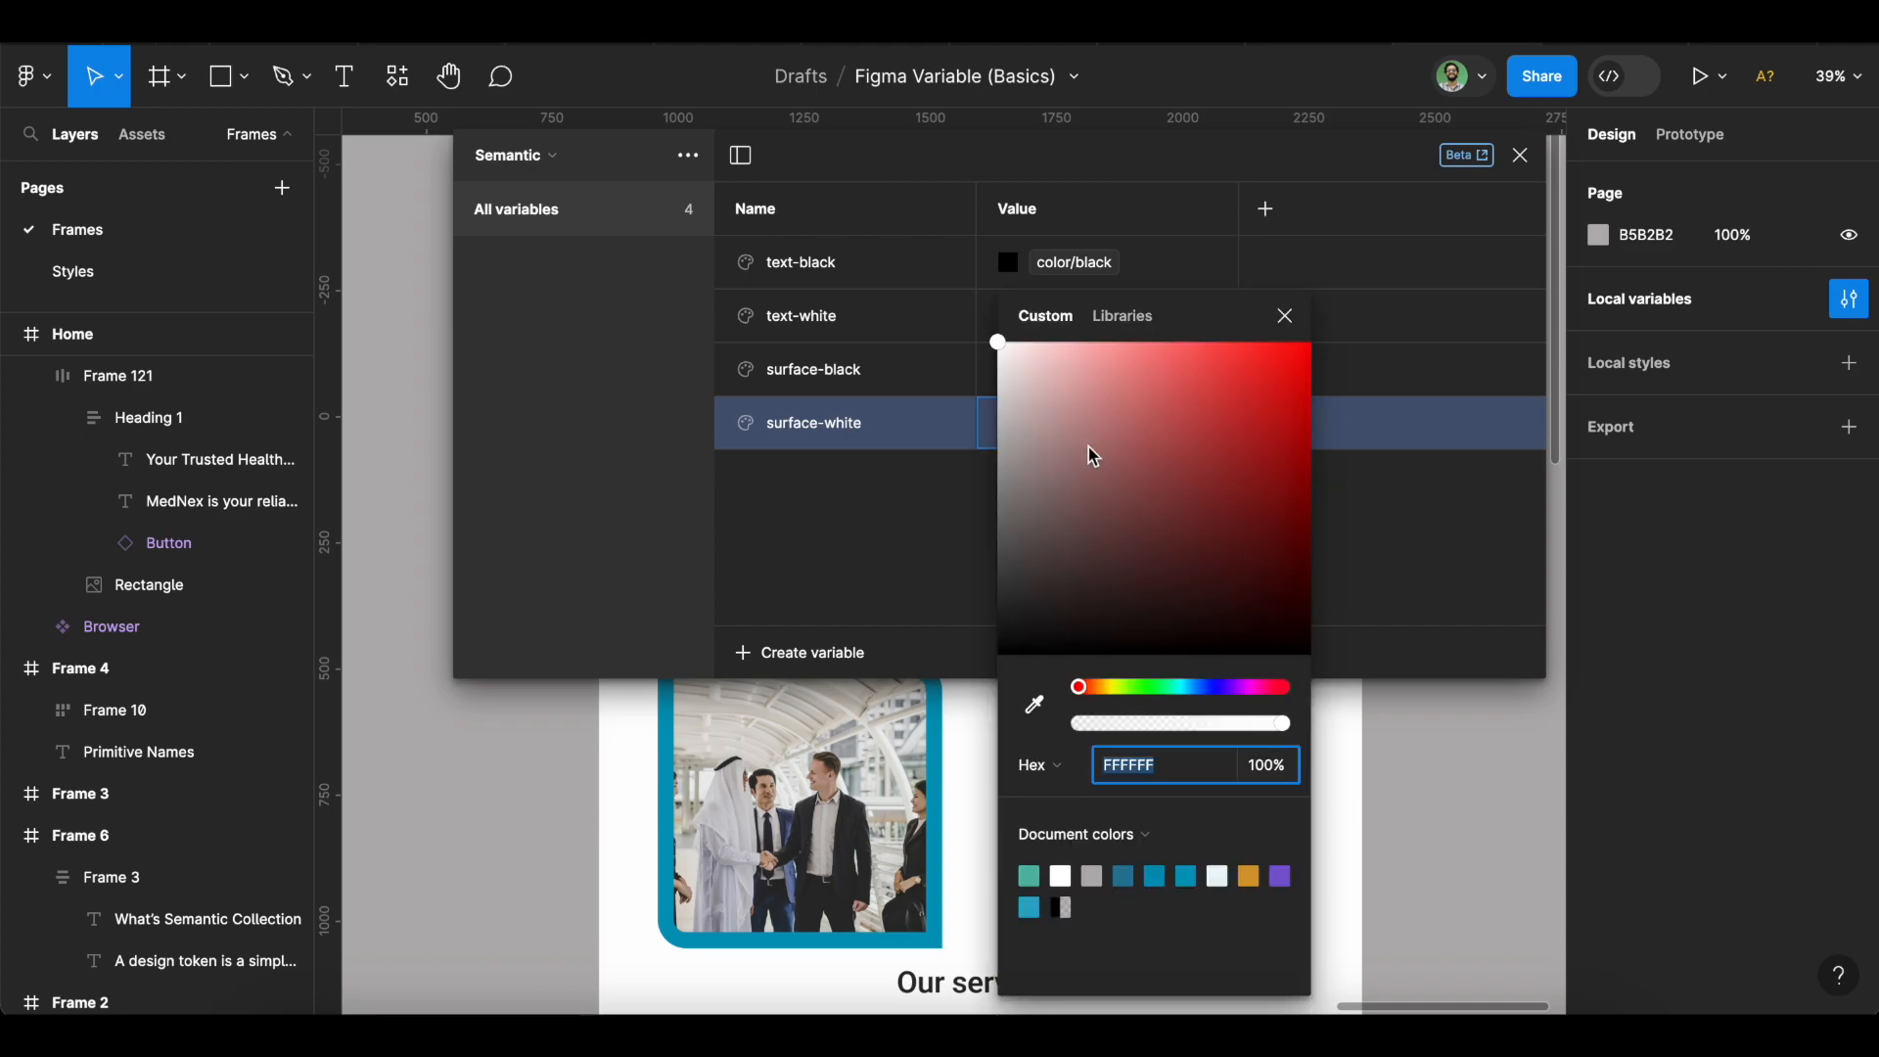
click(1133, 315)
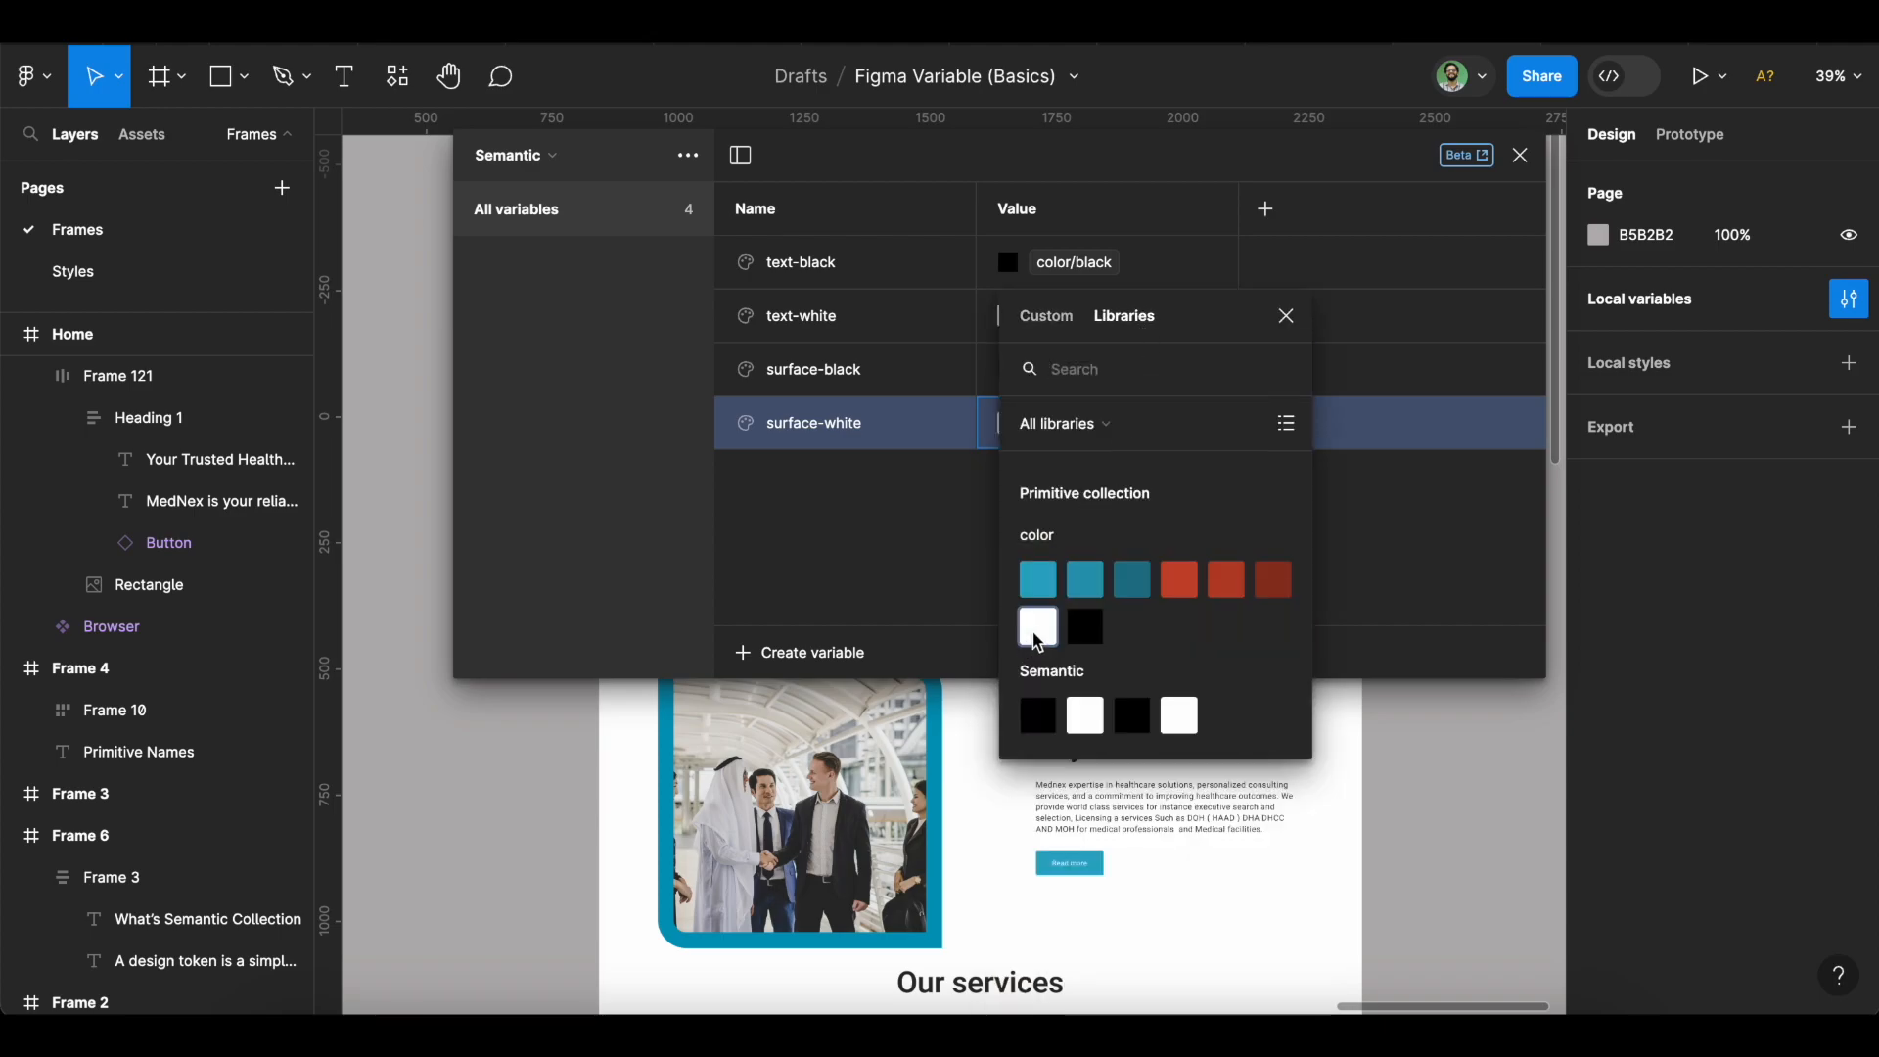
click(1034, 627)
click(812, 652)
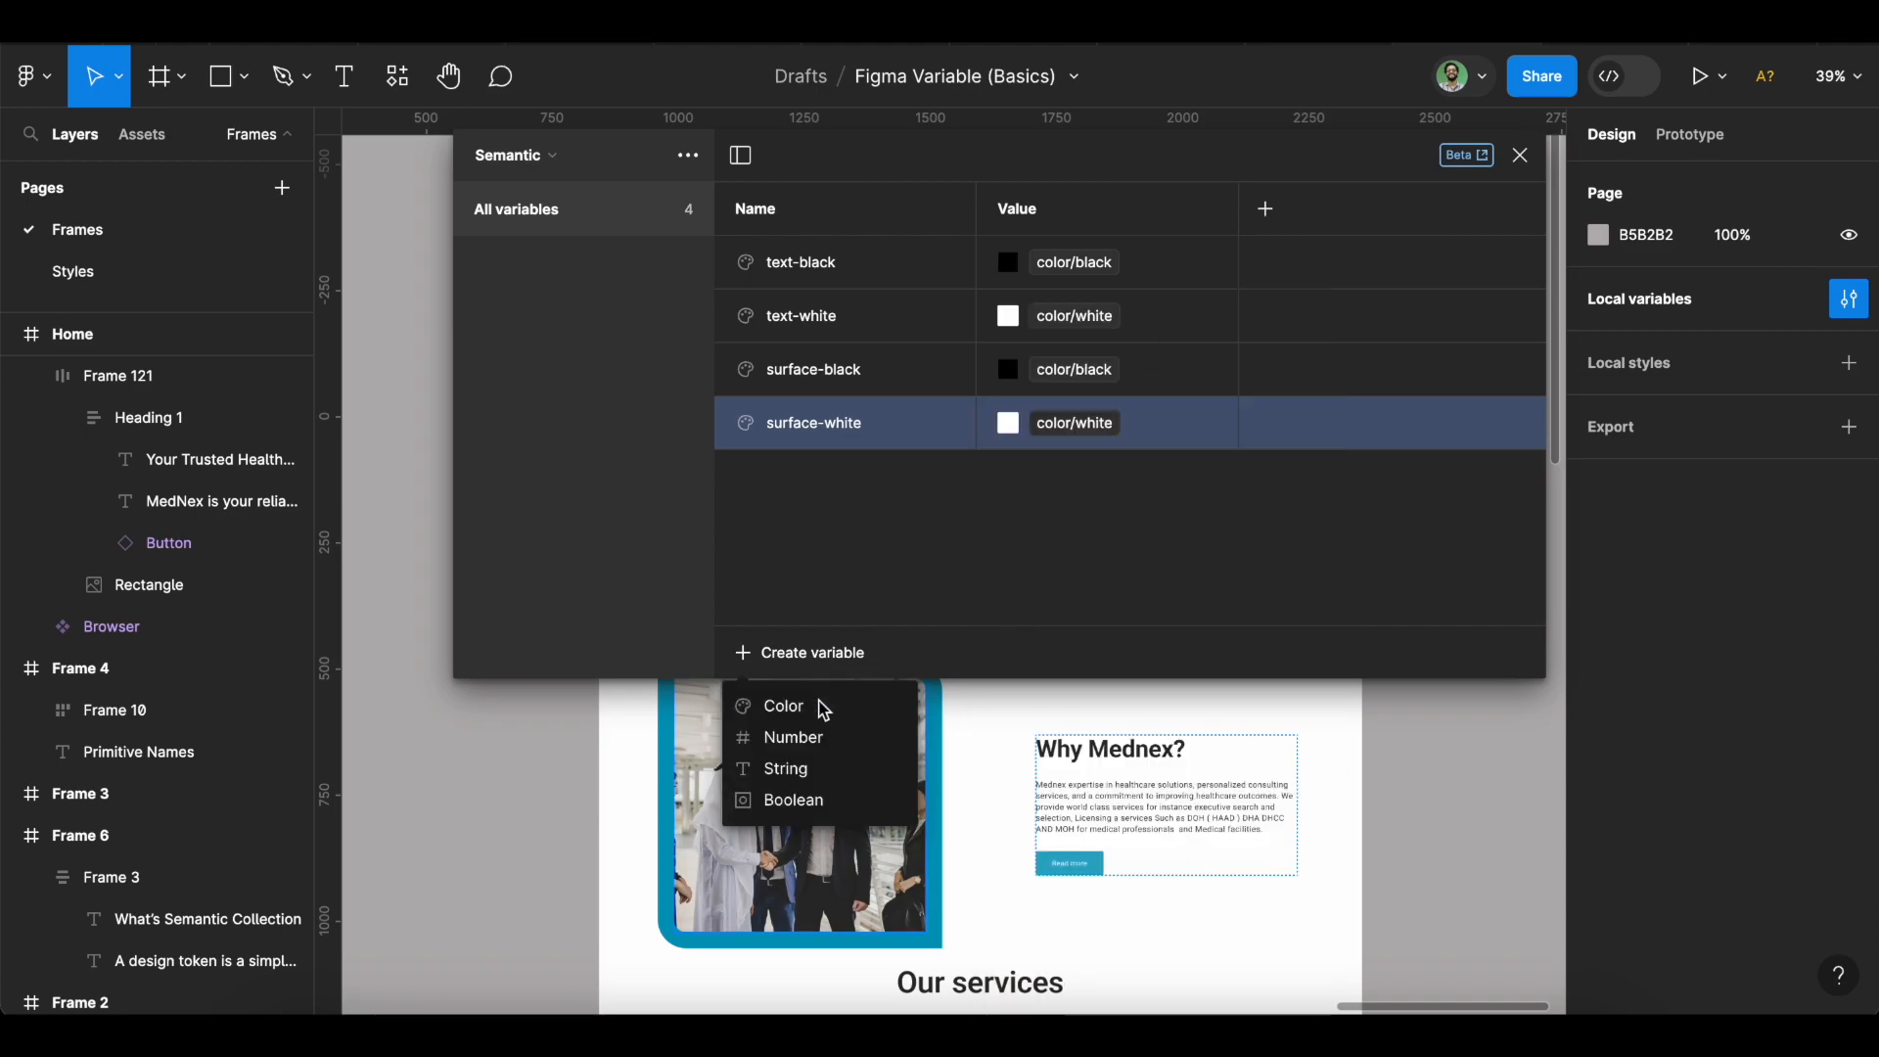
Add a colour variable button-primary-default aliased to blue-500.
click(818, 708)
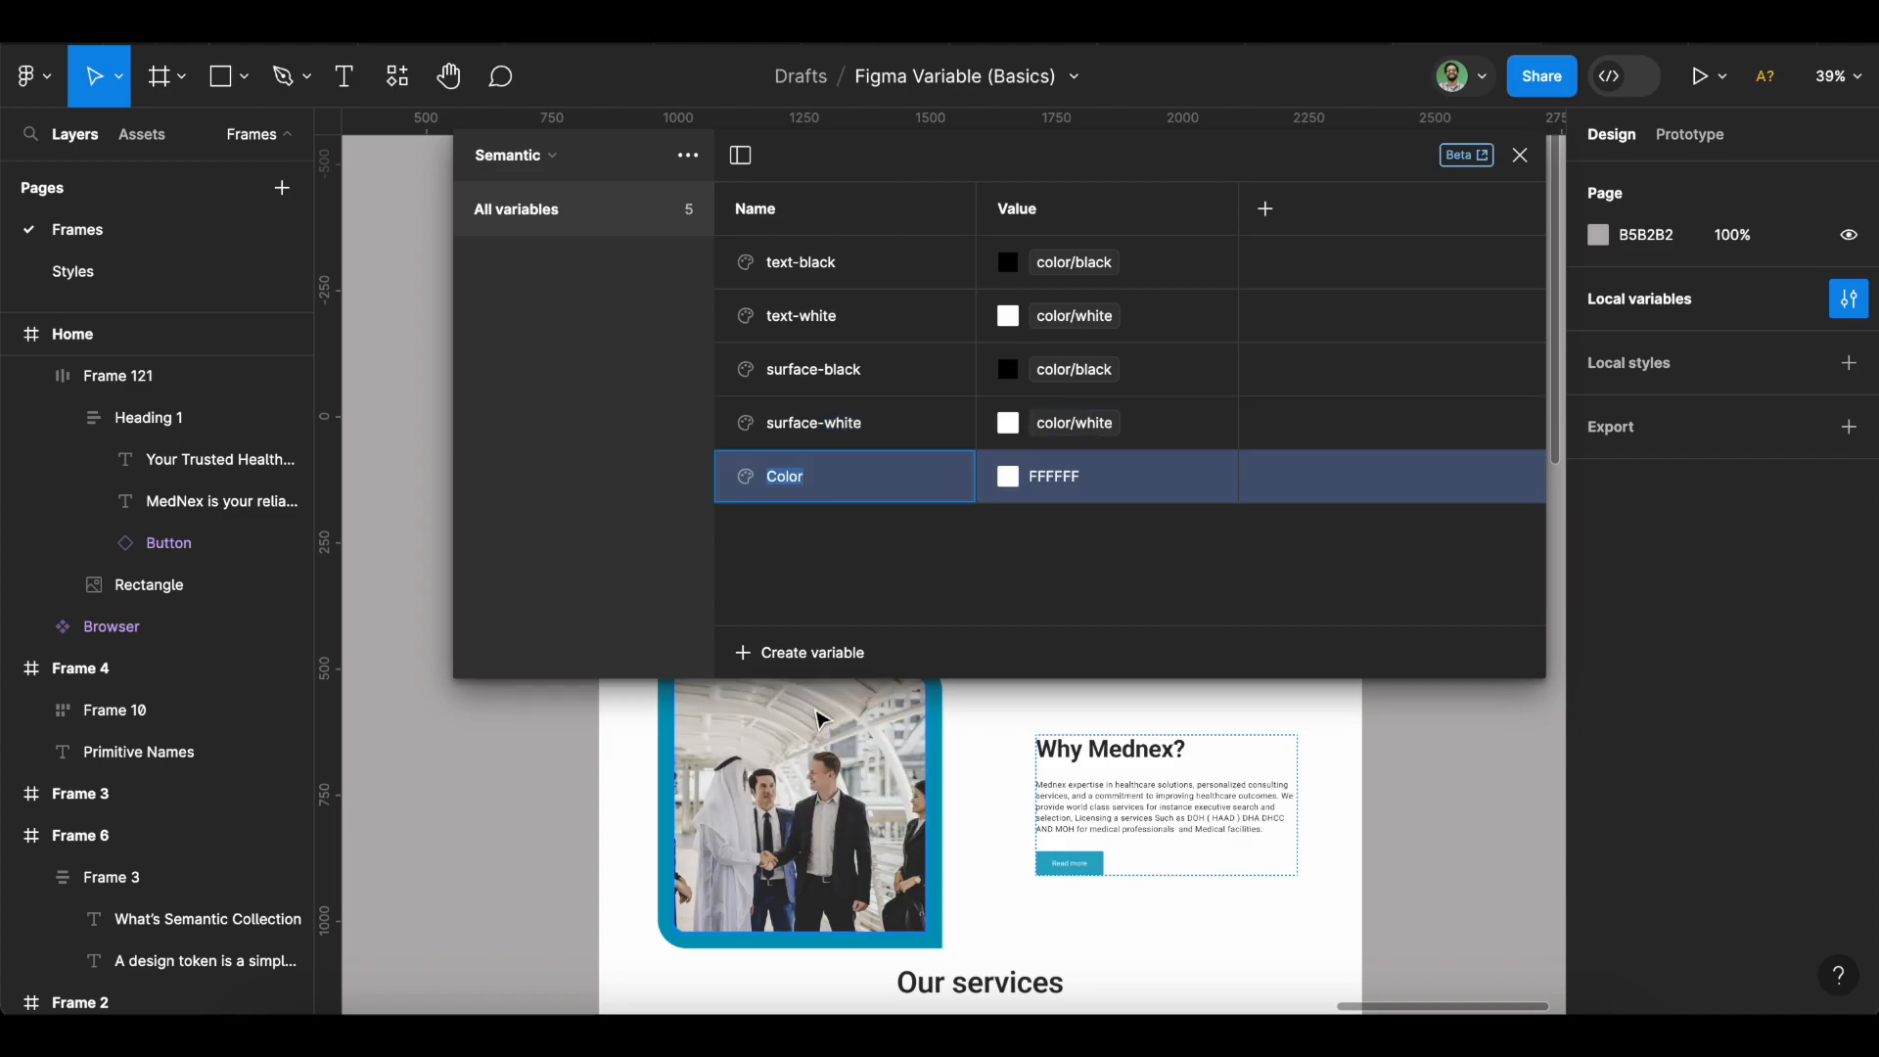
text(button-primary)
key(BackSpace)
key(BackSpace)
text(ry-)
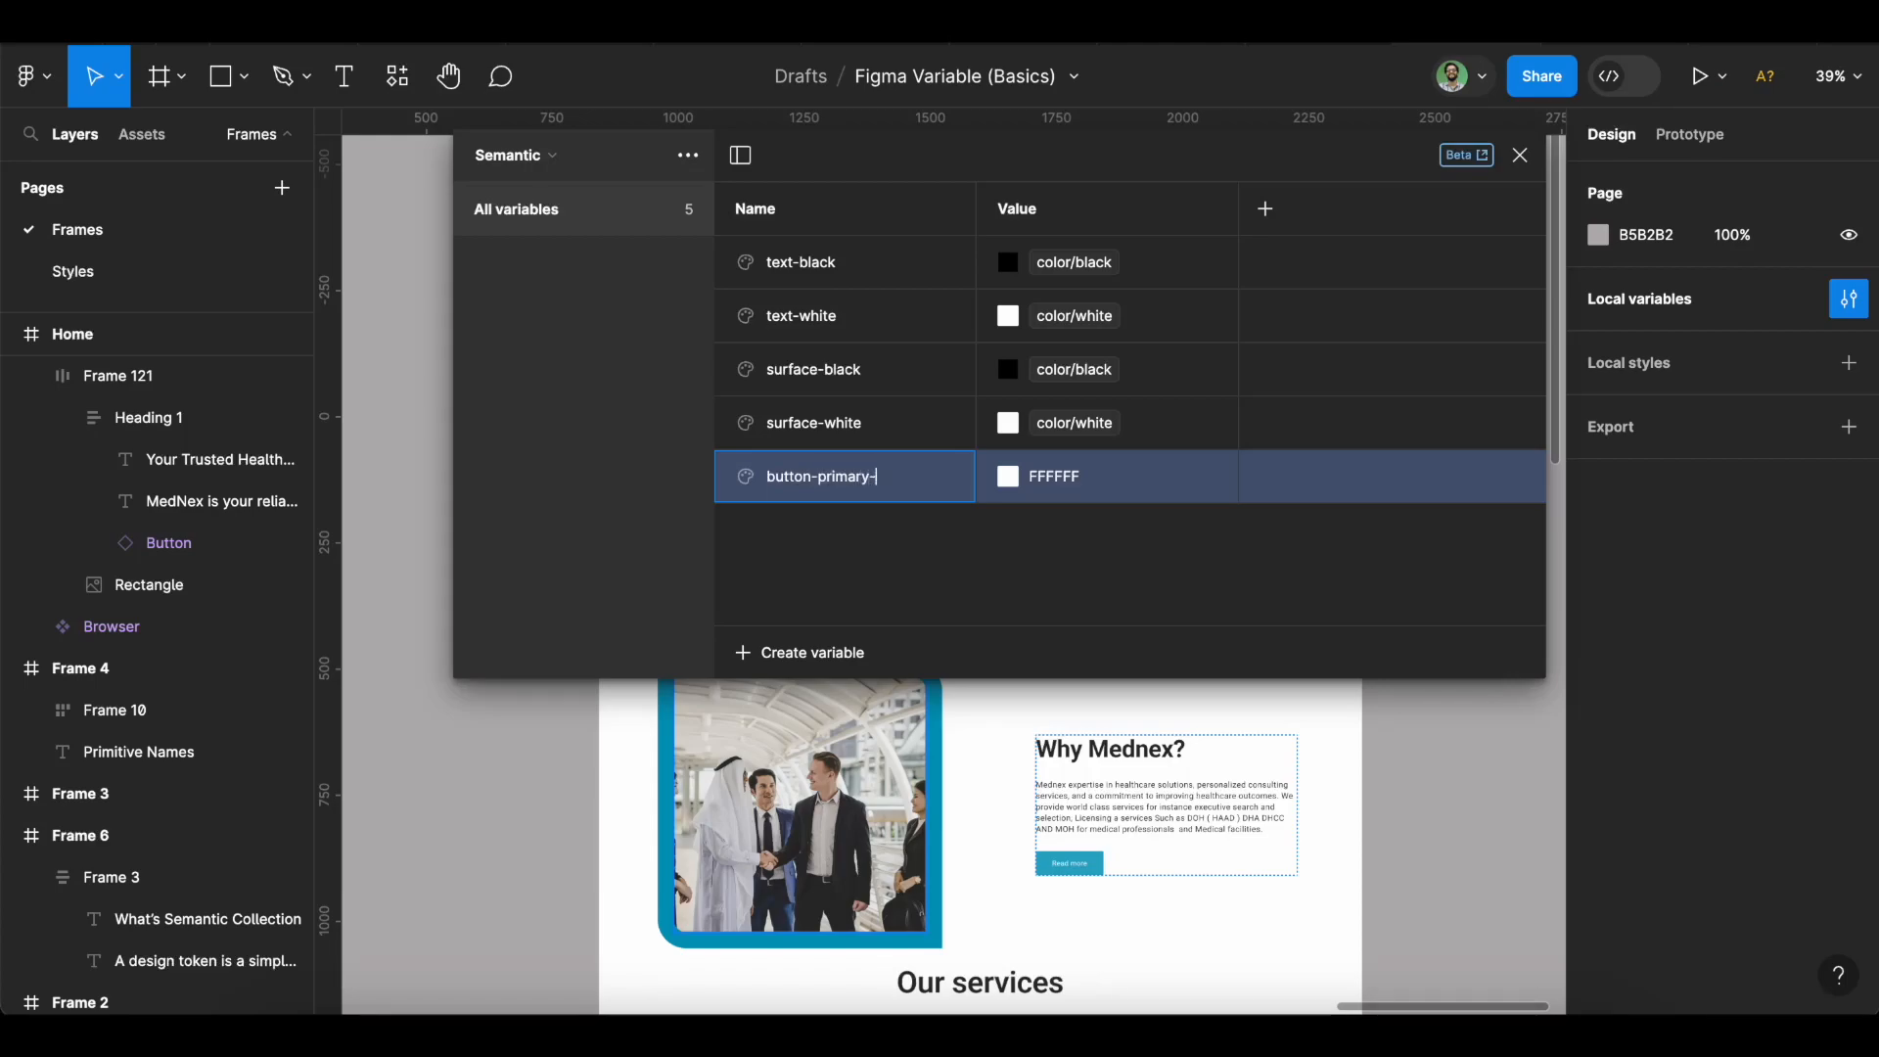
text(default)
key(super+a)
key(ctrl+c)
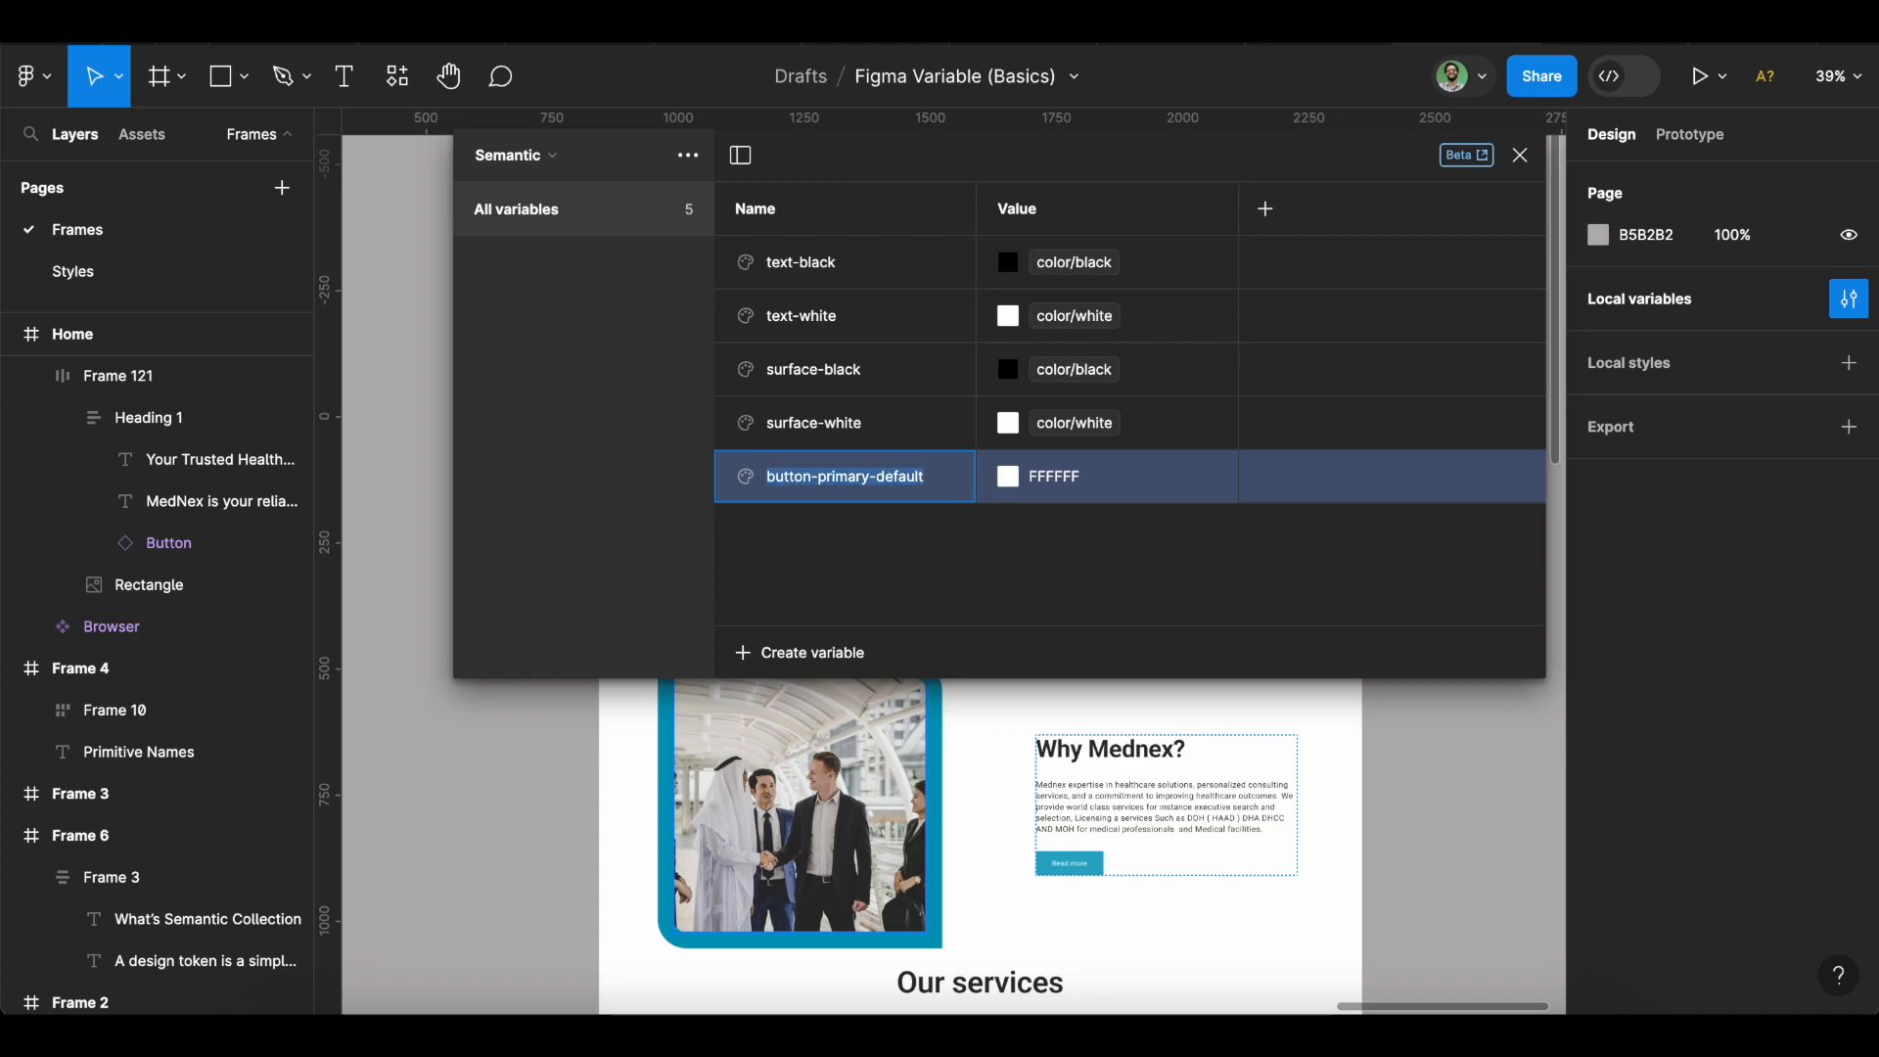
click(1005, 479)
click(1121, 315)
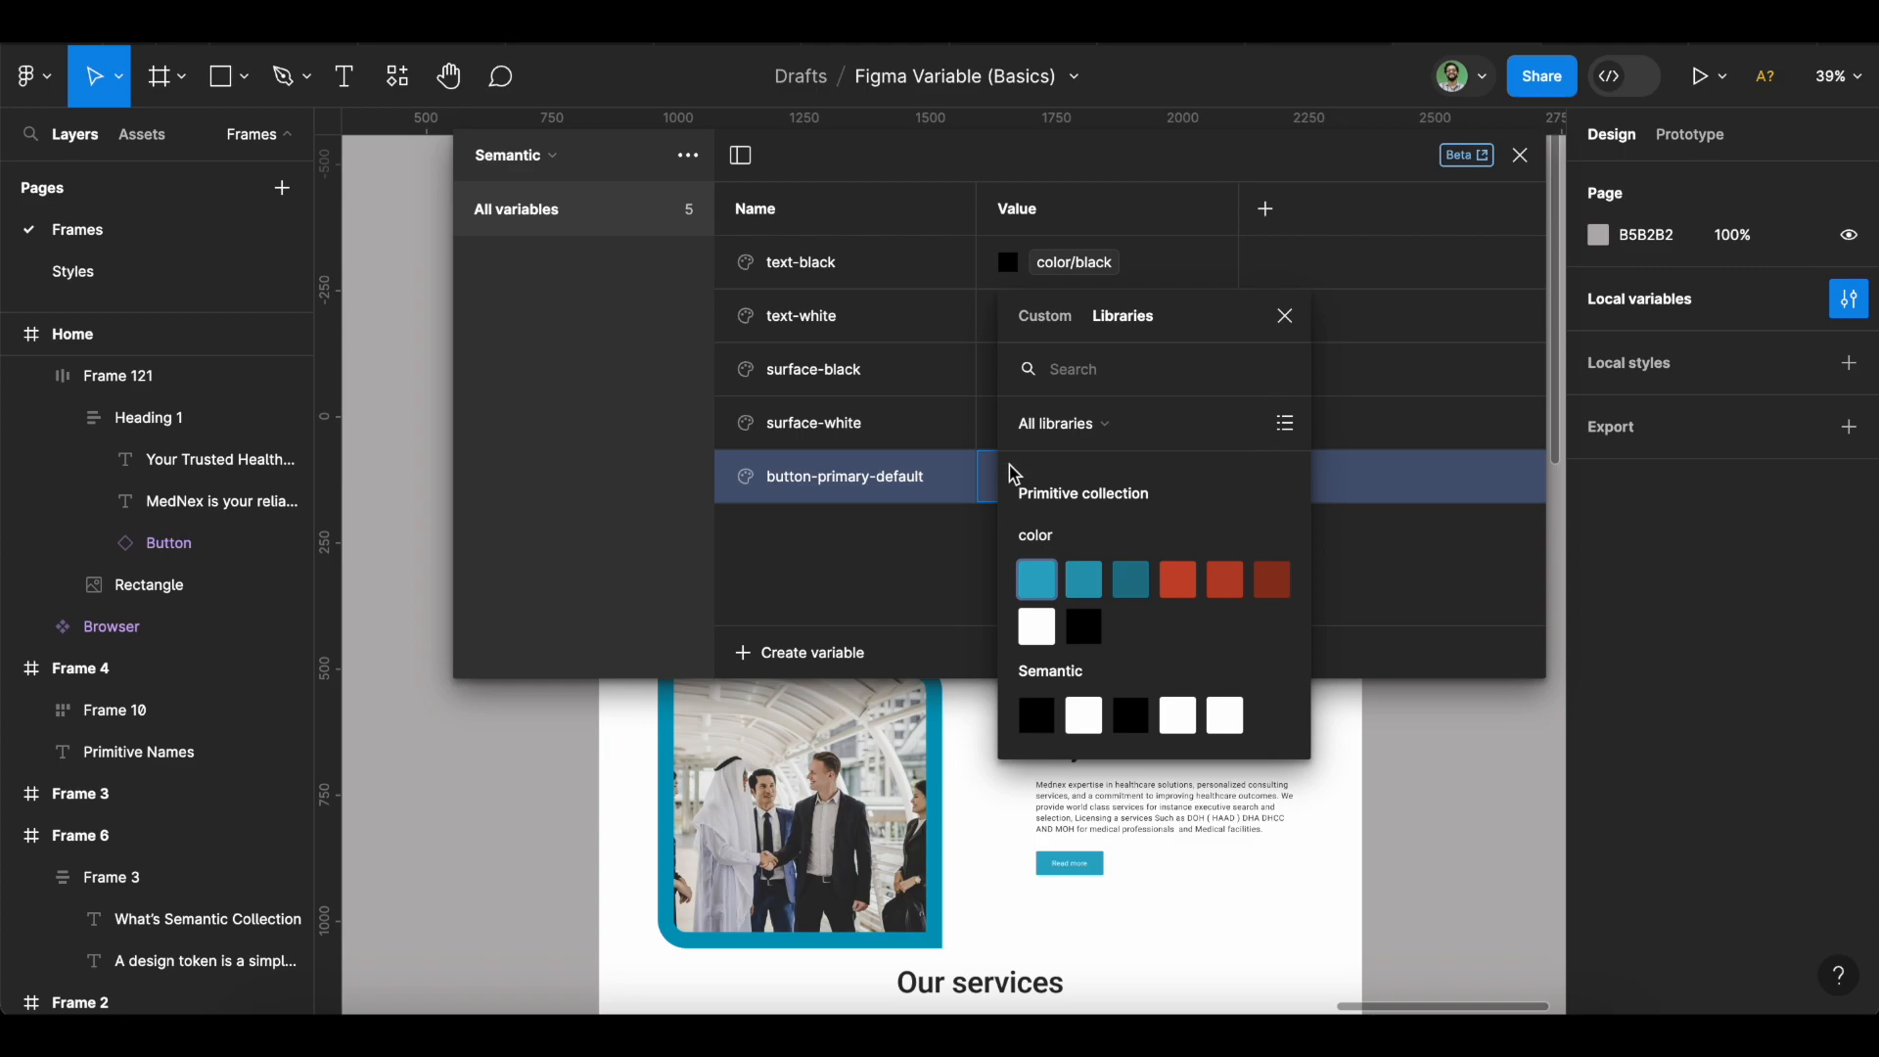
click(1037, 578)
Delete the stray Number variable.
click(839, 652)
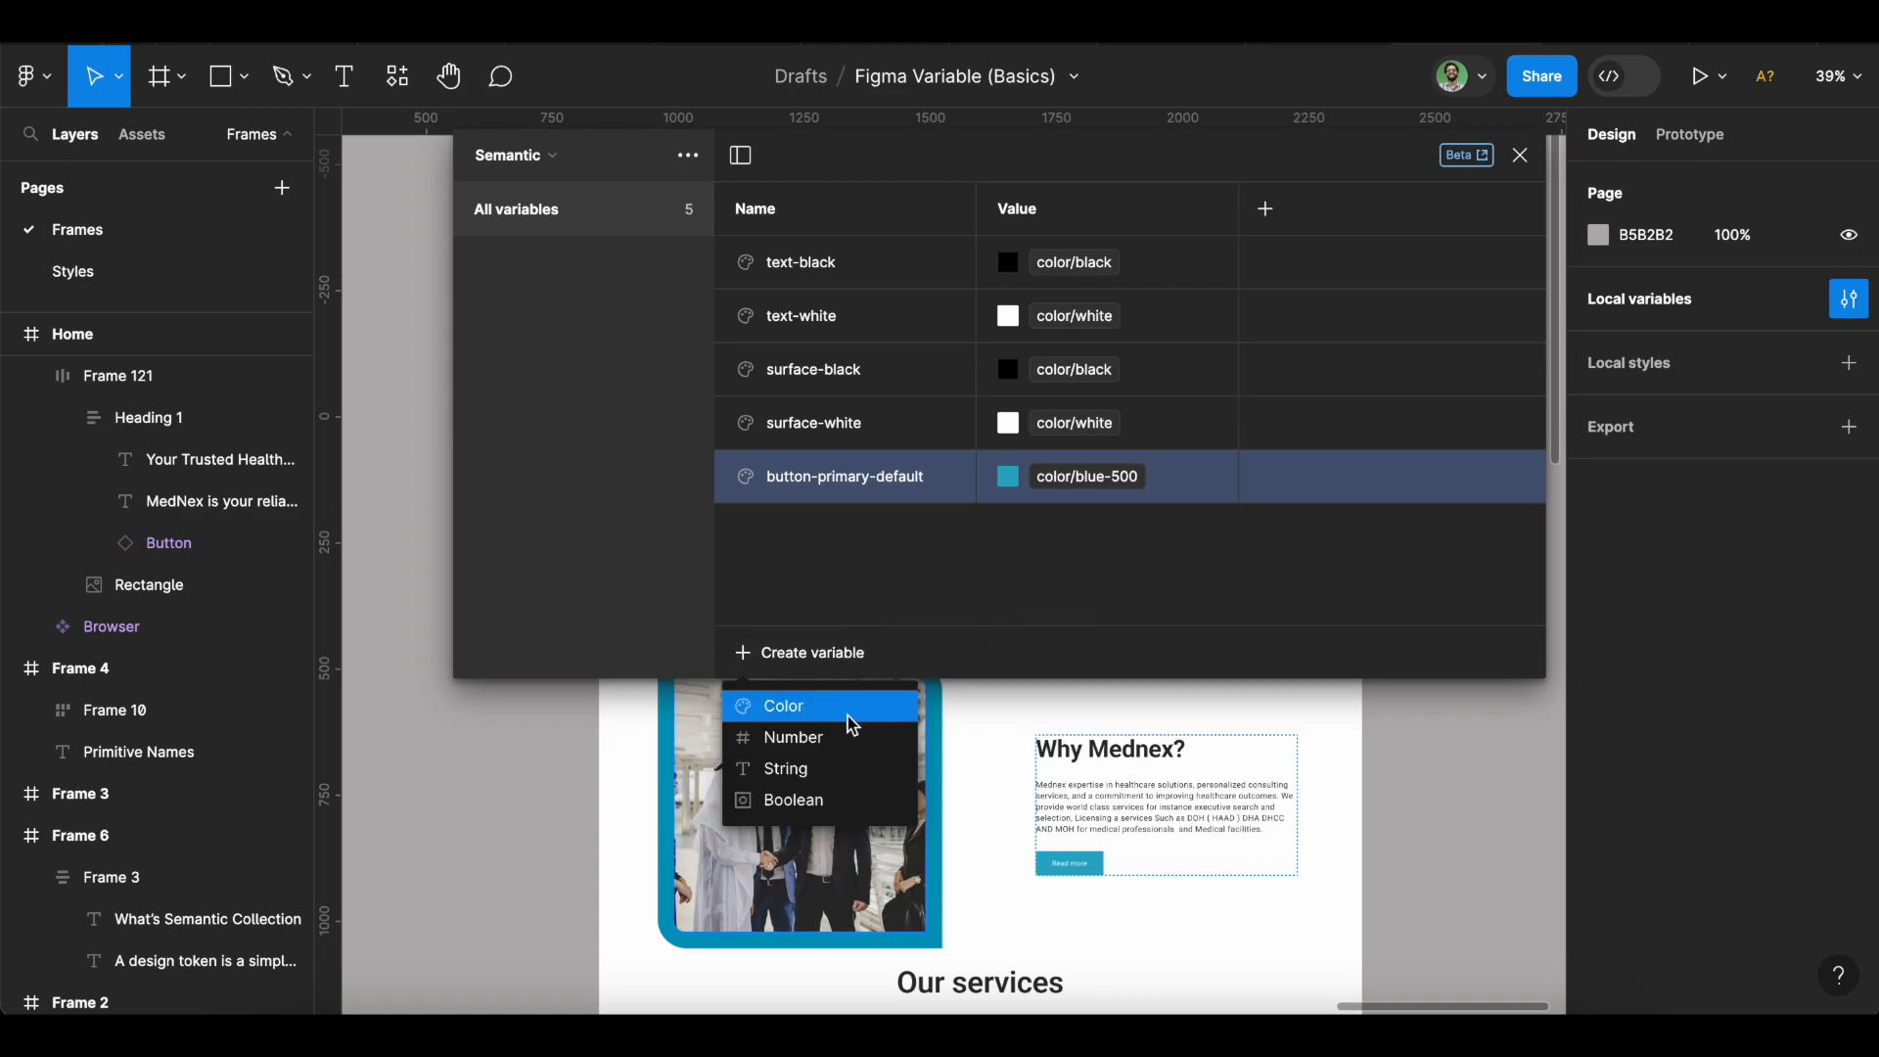
key(Escape)
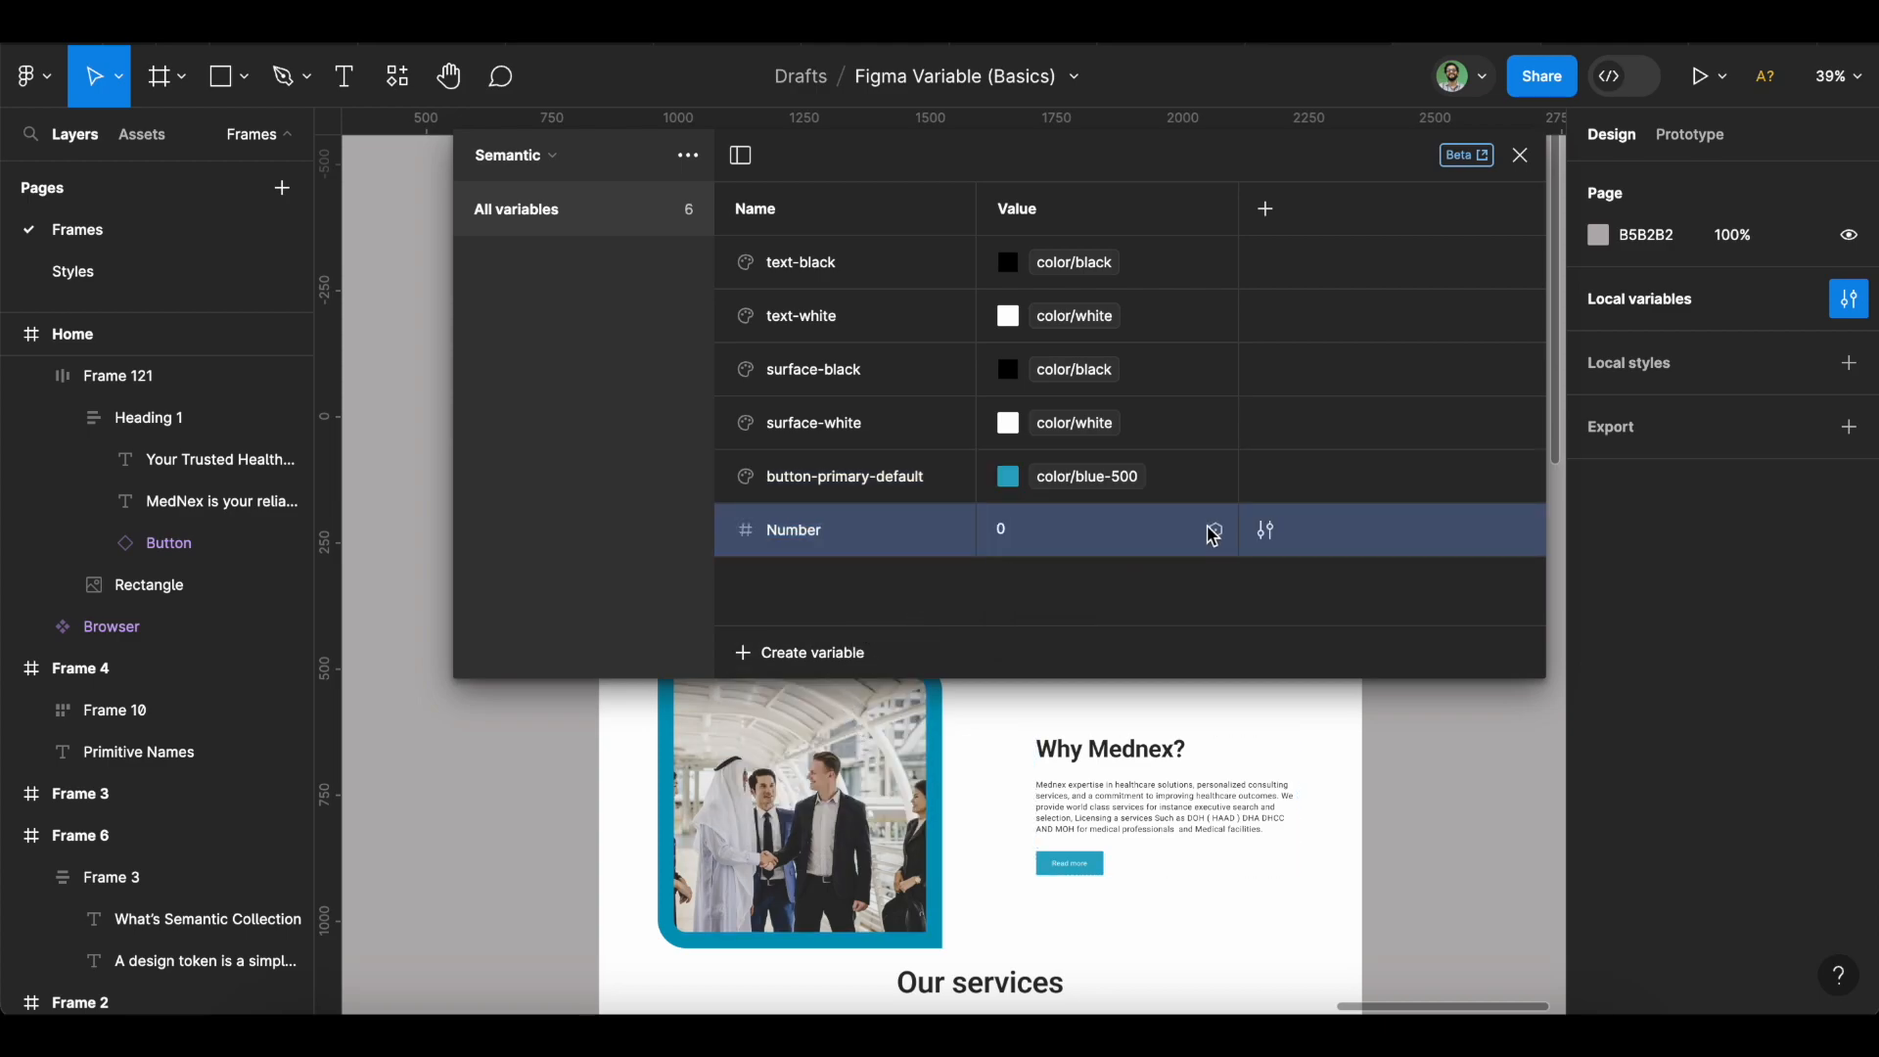
right_click(1214, 526)
click(1272, 671)
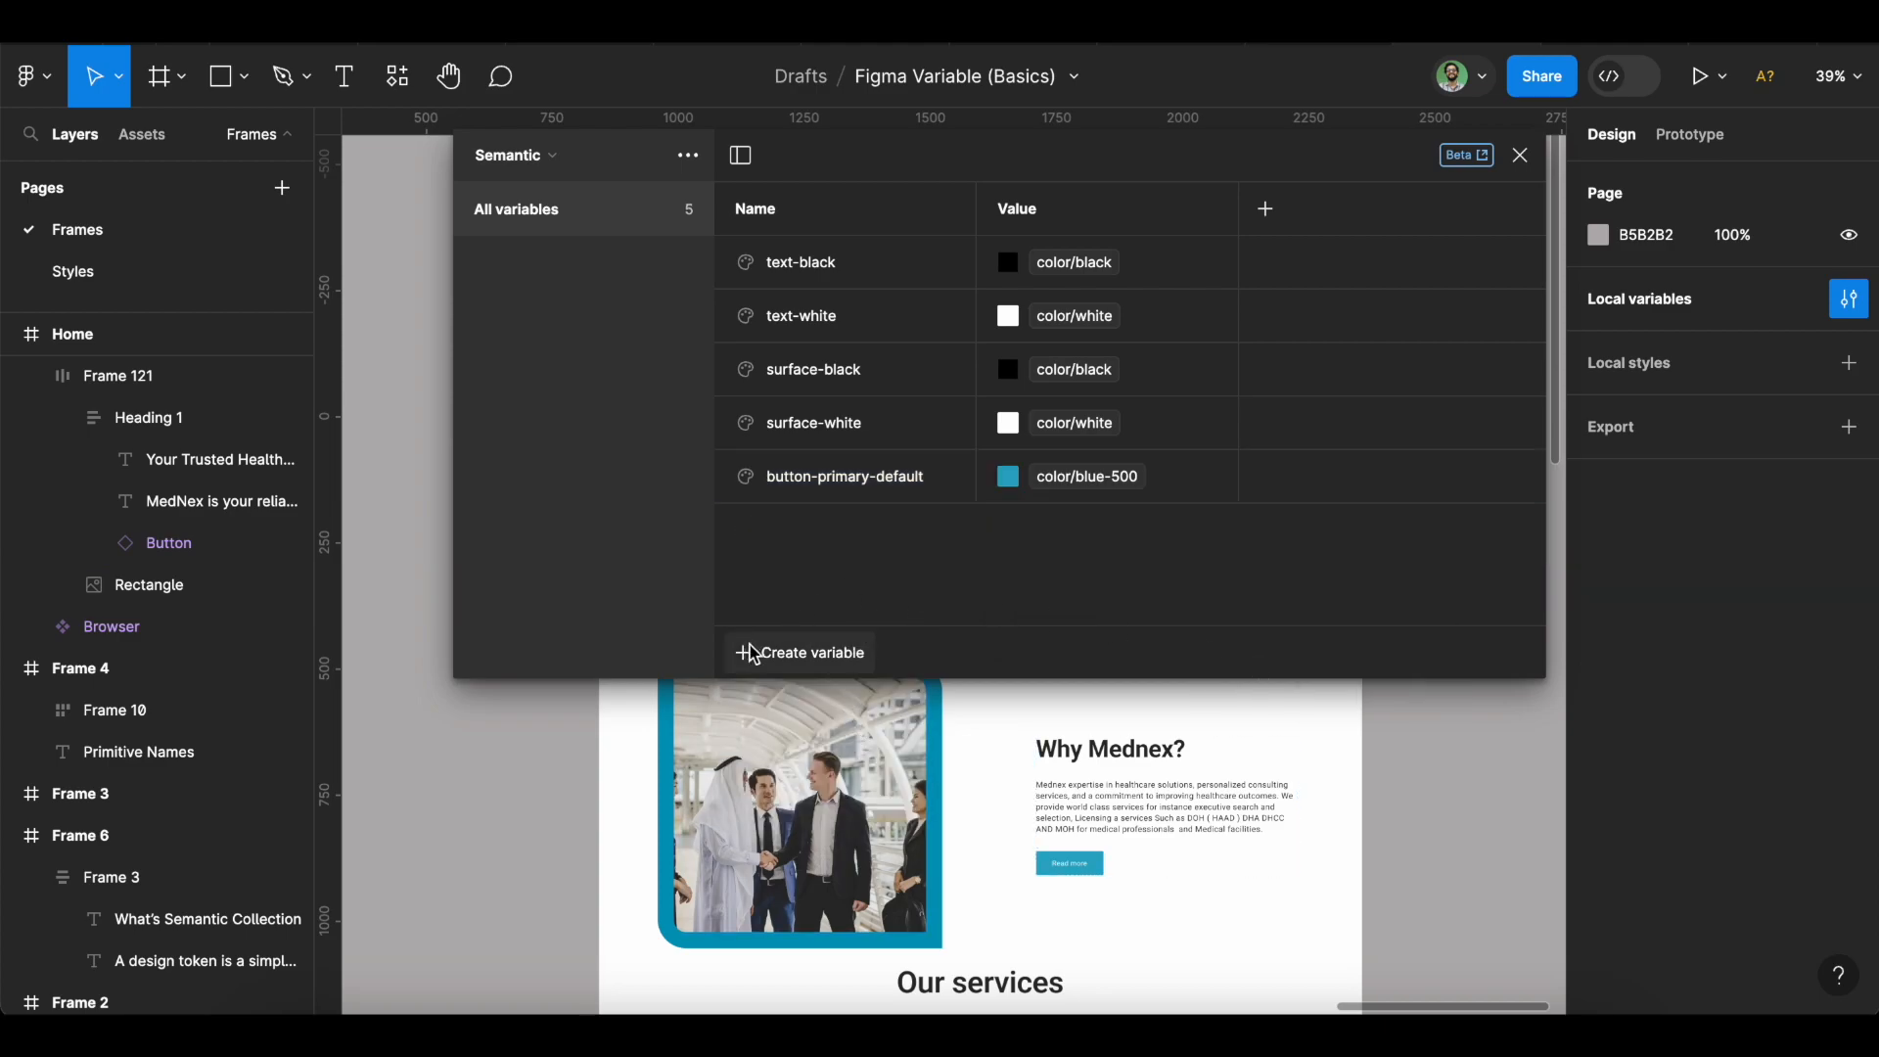
Add a colour variable button-primary-hover aliased to blue-600.
click(760, 654)
click(787, 706)
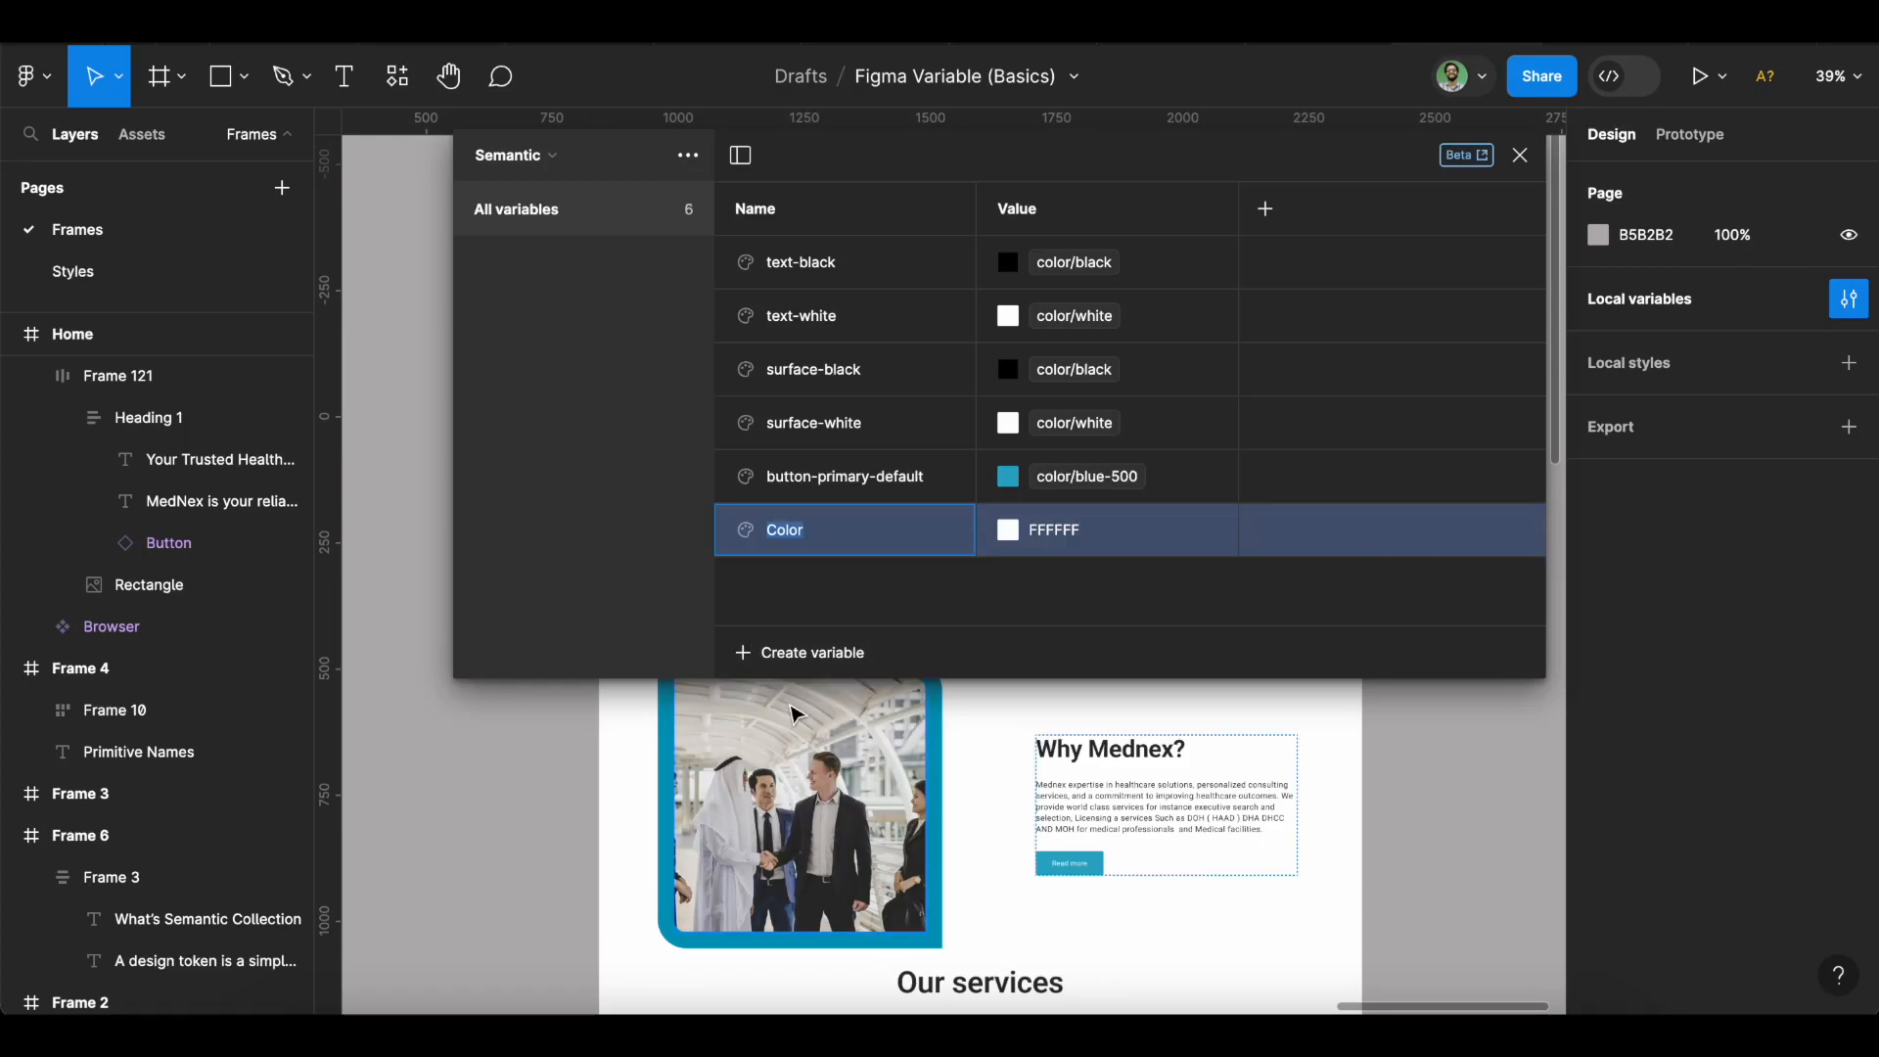
key(ctrl+v)
key(BackSpace)
text(hover)
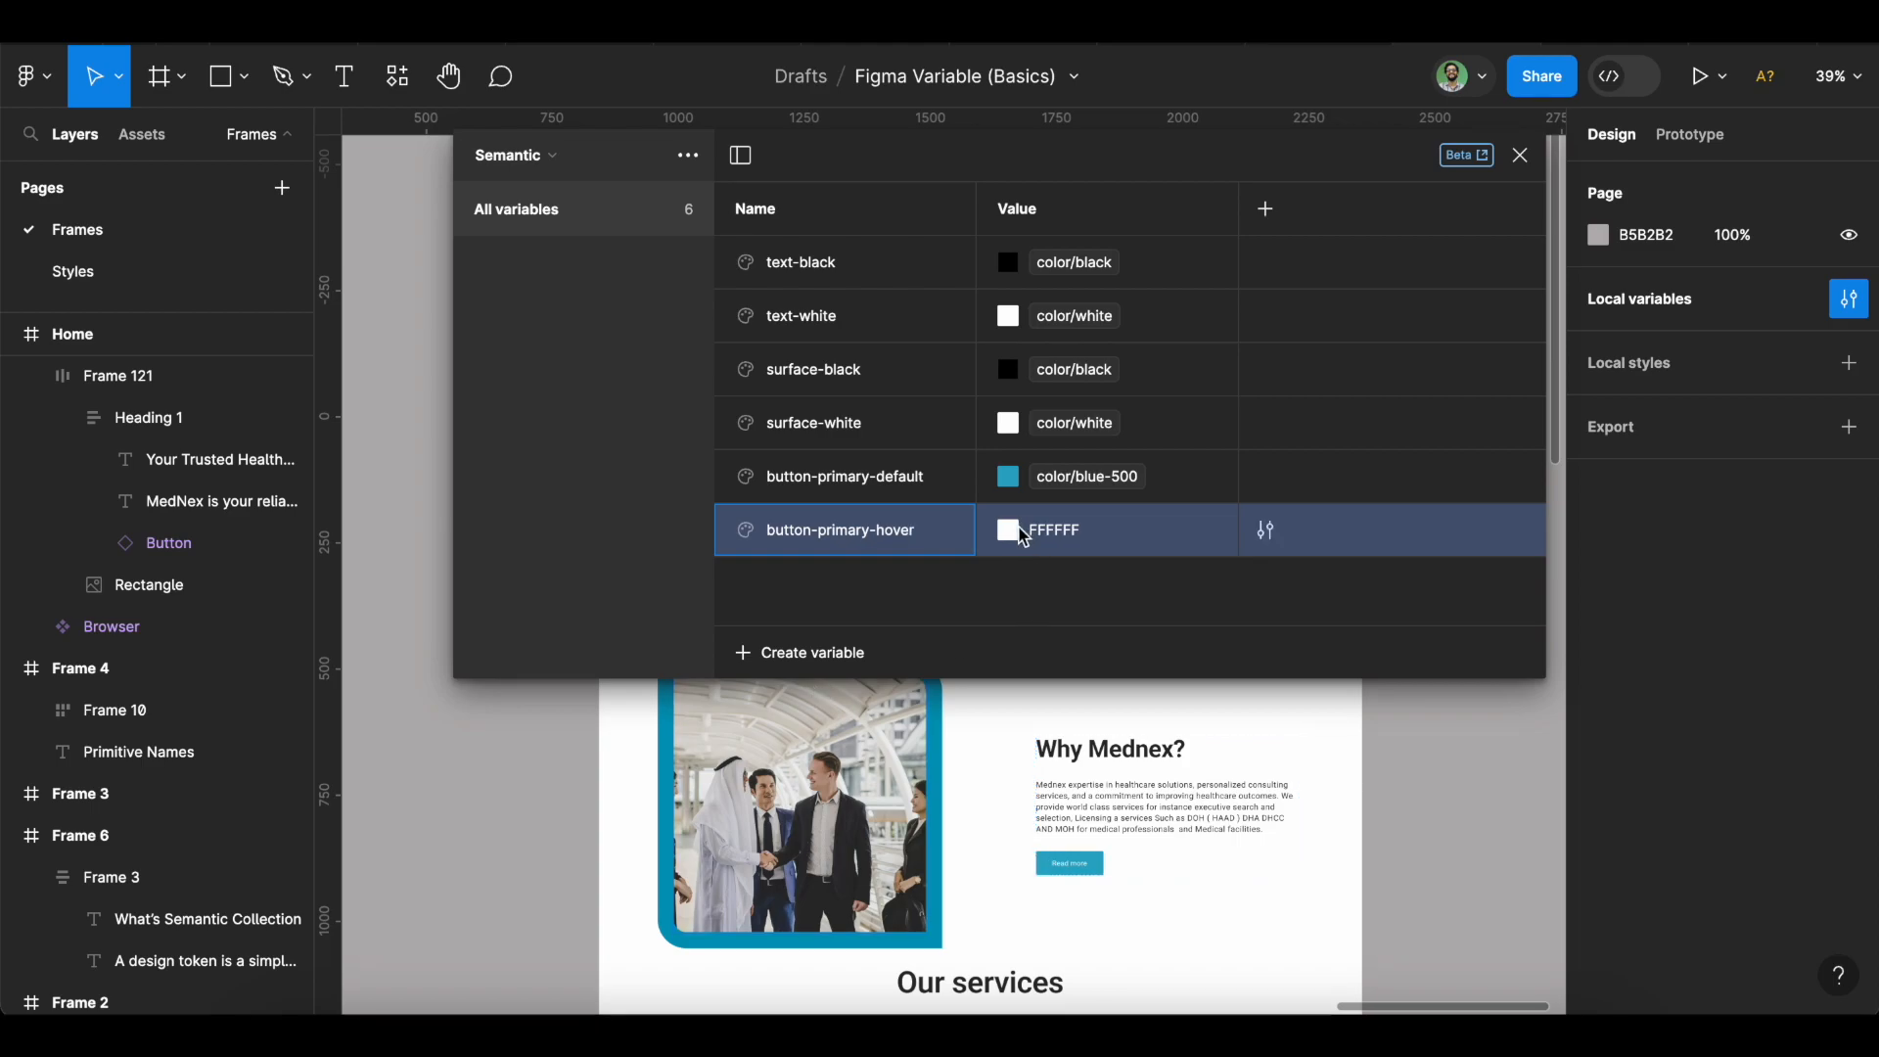
click(1020, 535)
click(1117, 316)
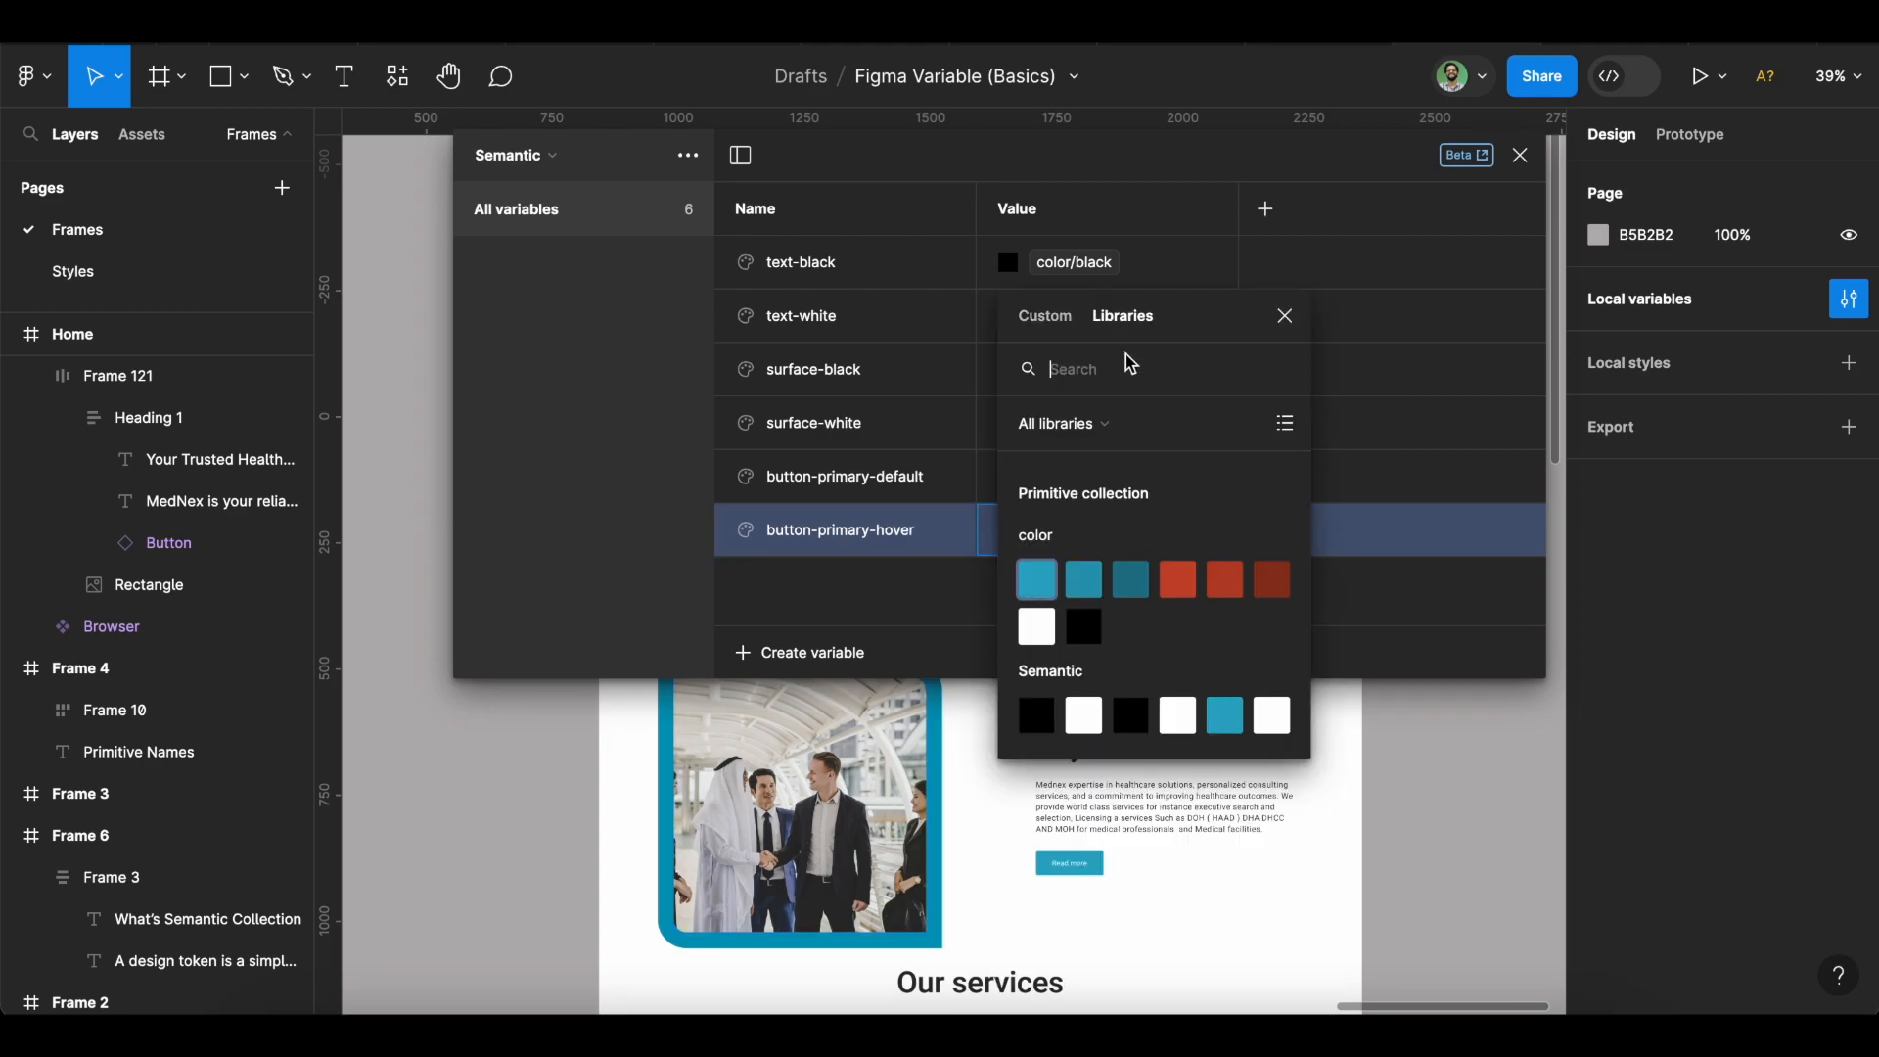
click(1083, 580)
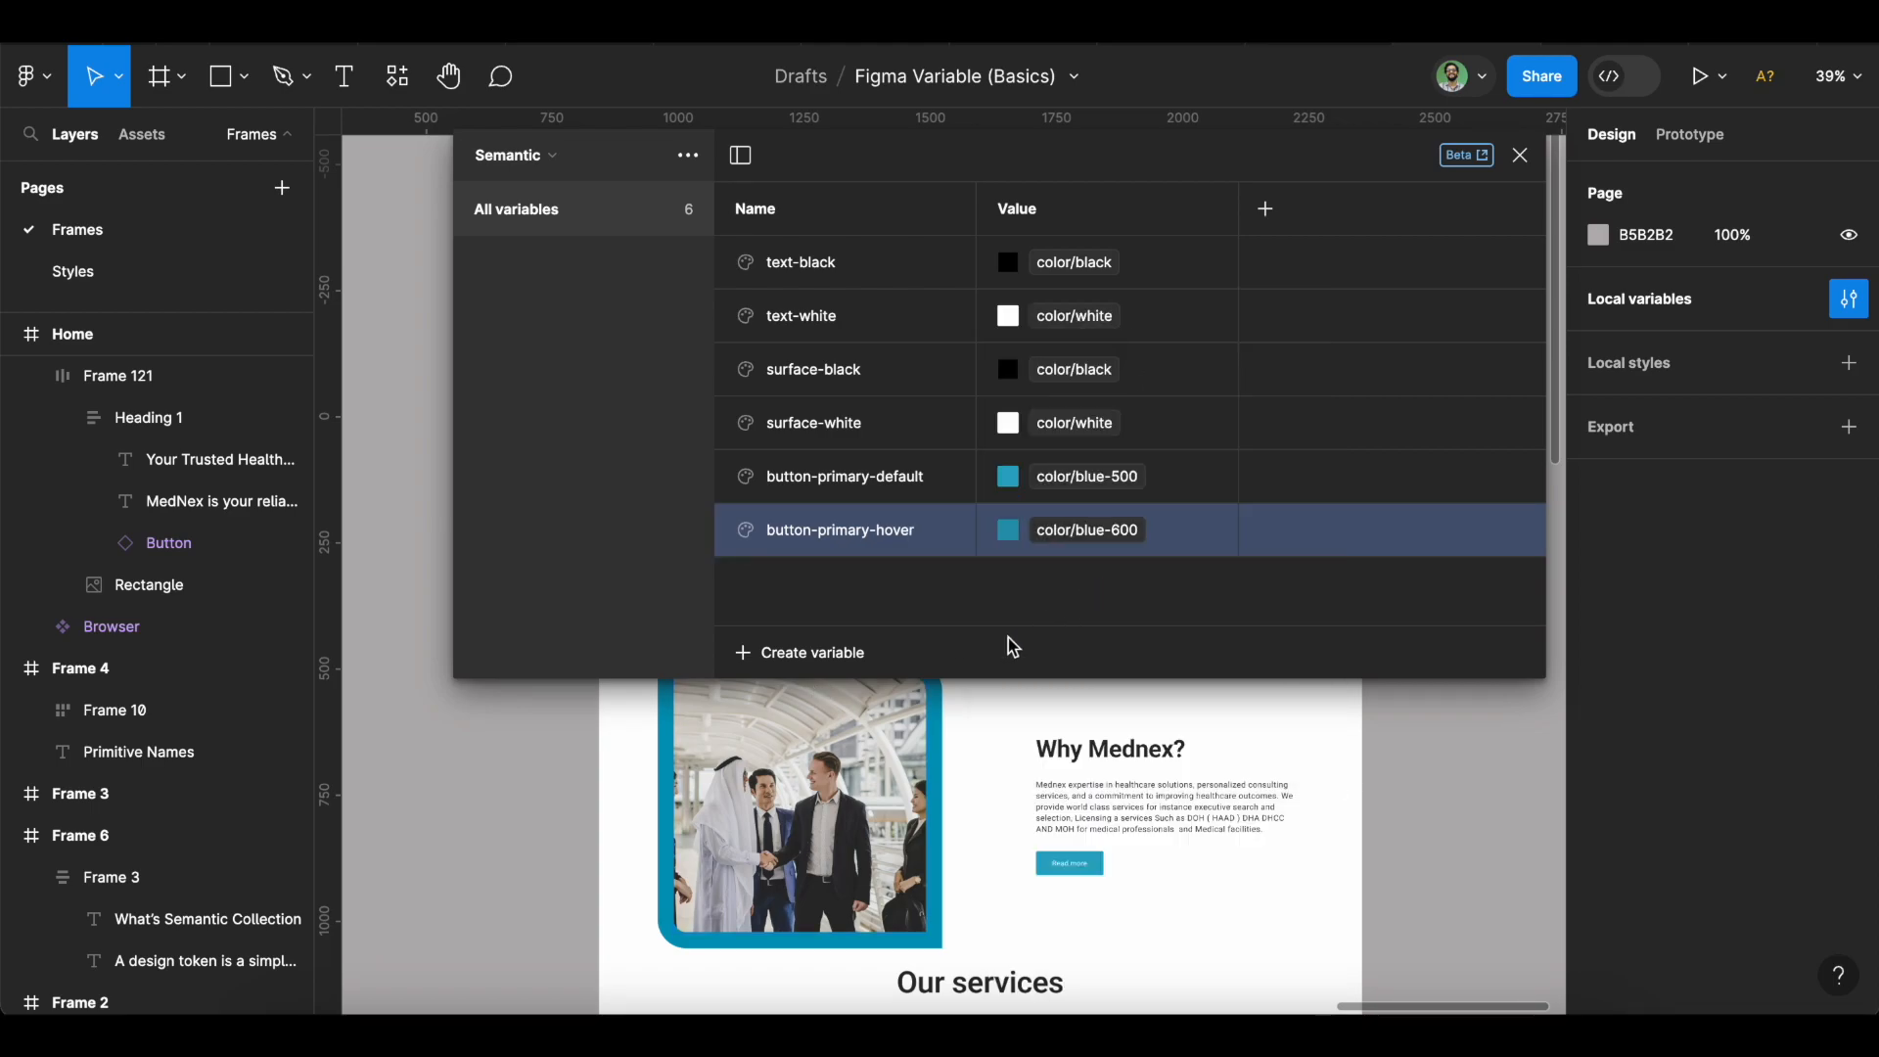
Add a colour variable button-primary-pressed aliased to blue-700.
click(825, 652)
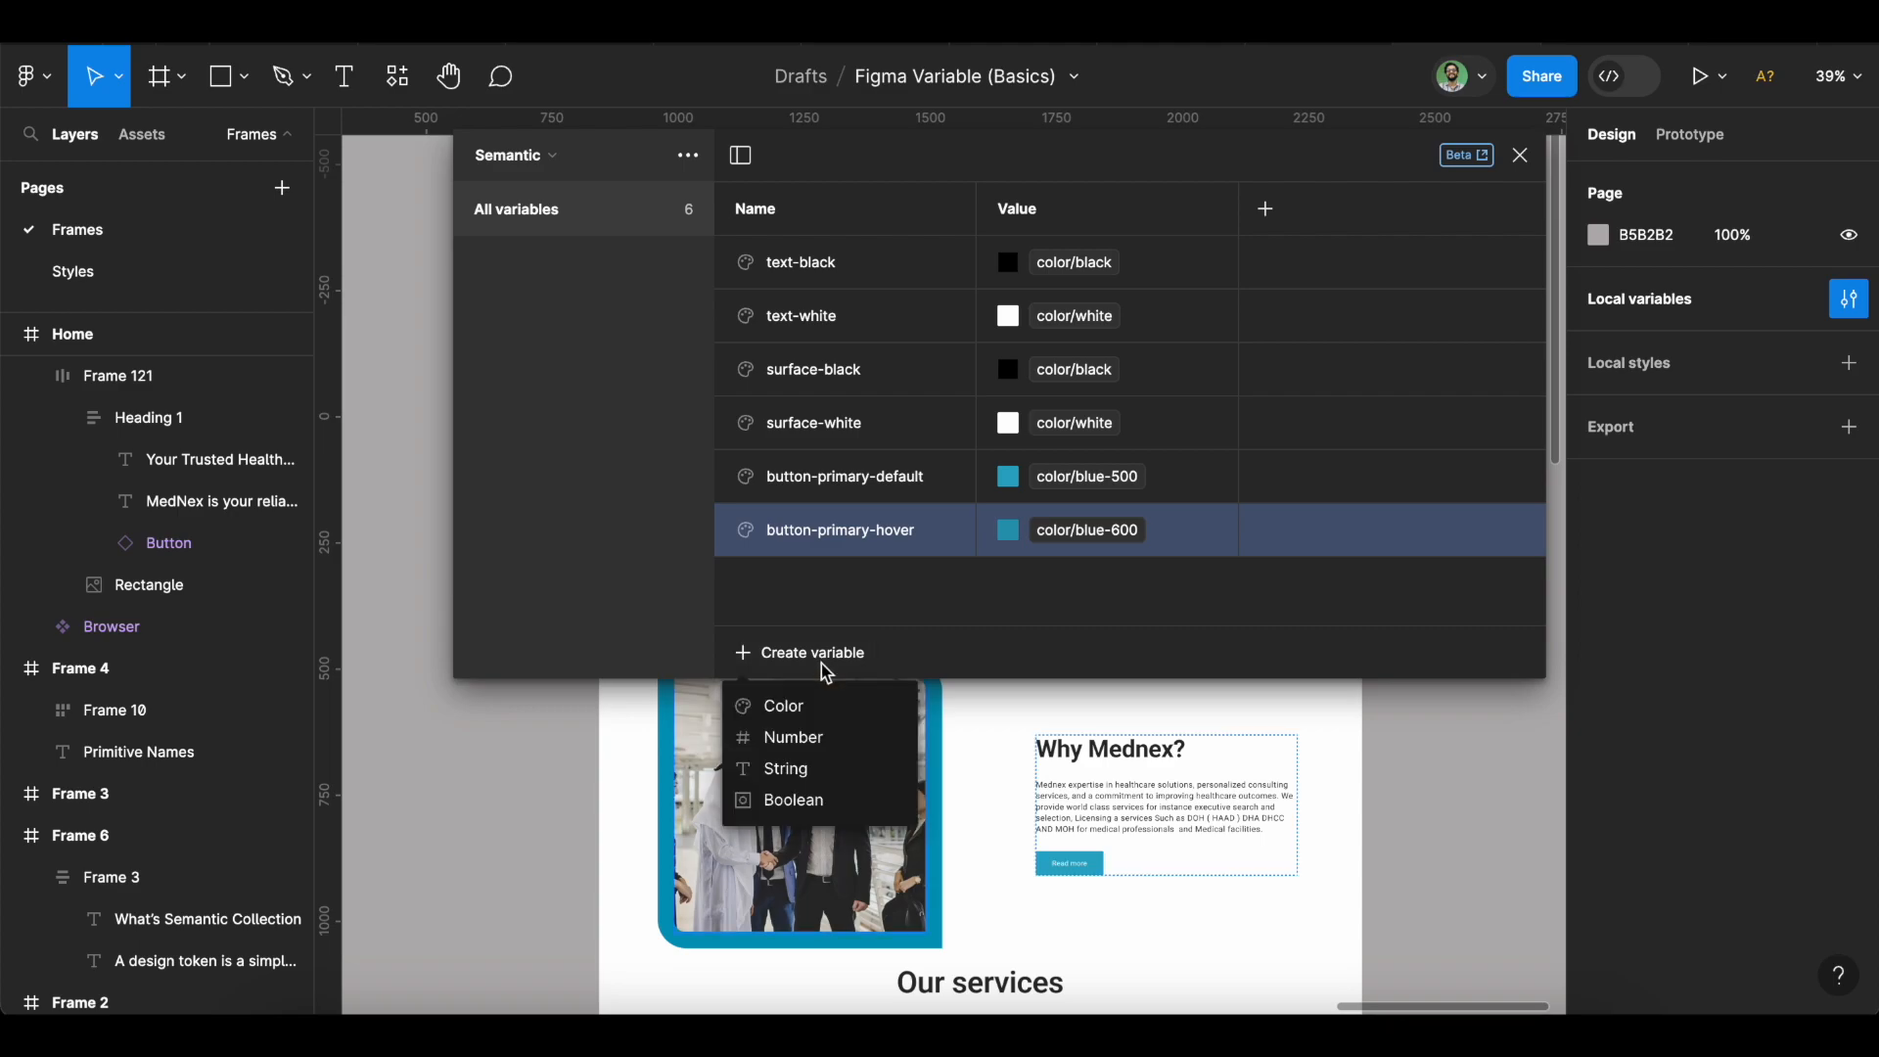
click(814, 712)
key(ctrl+v)
key(BackSpace)
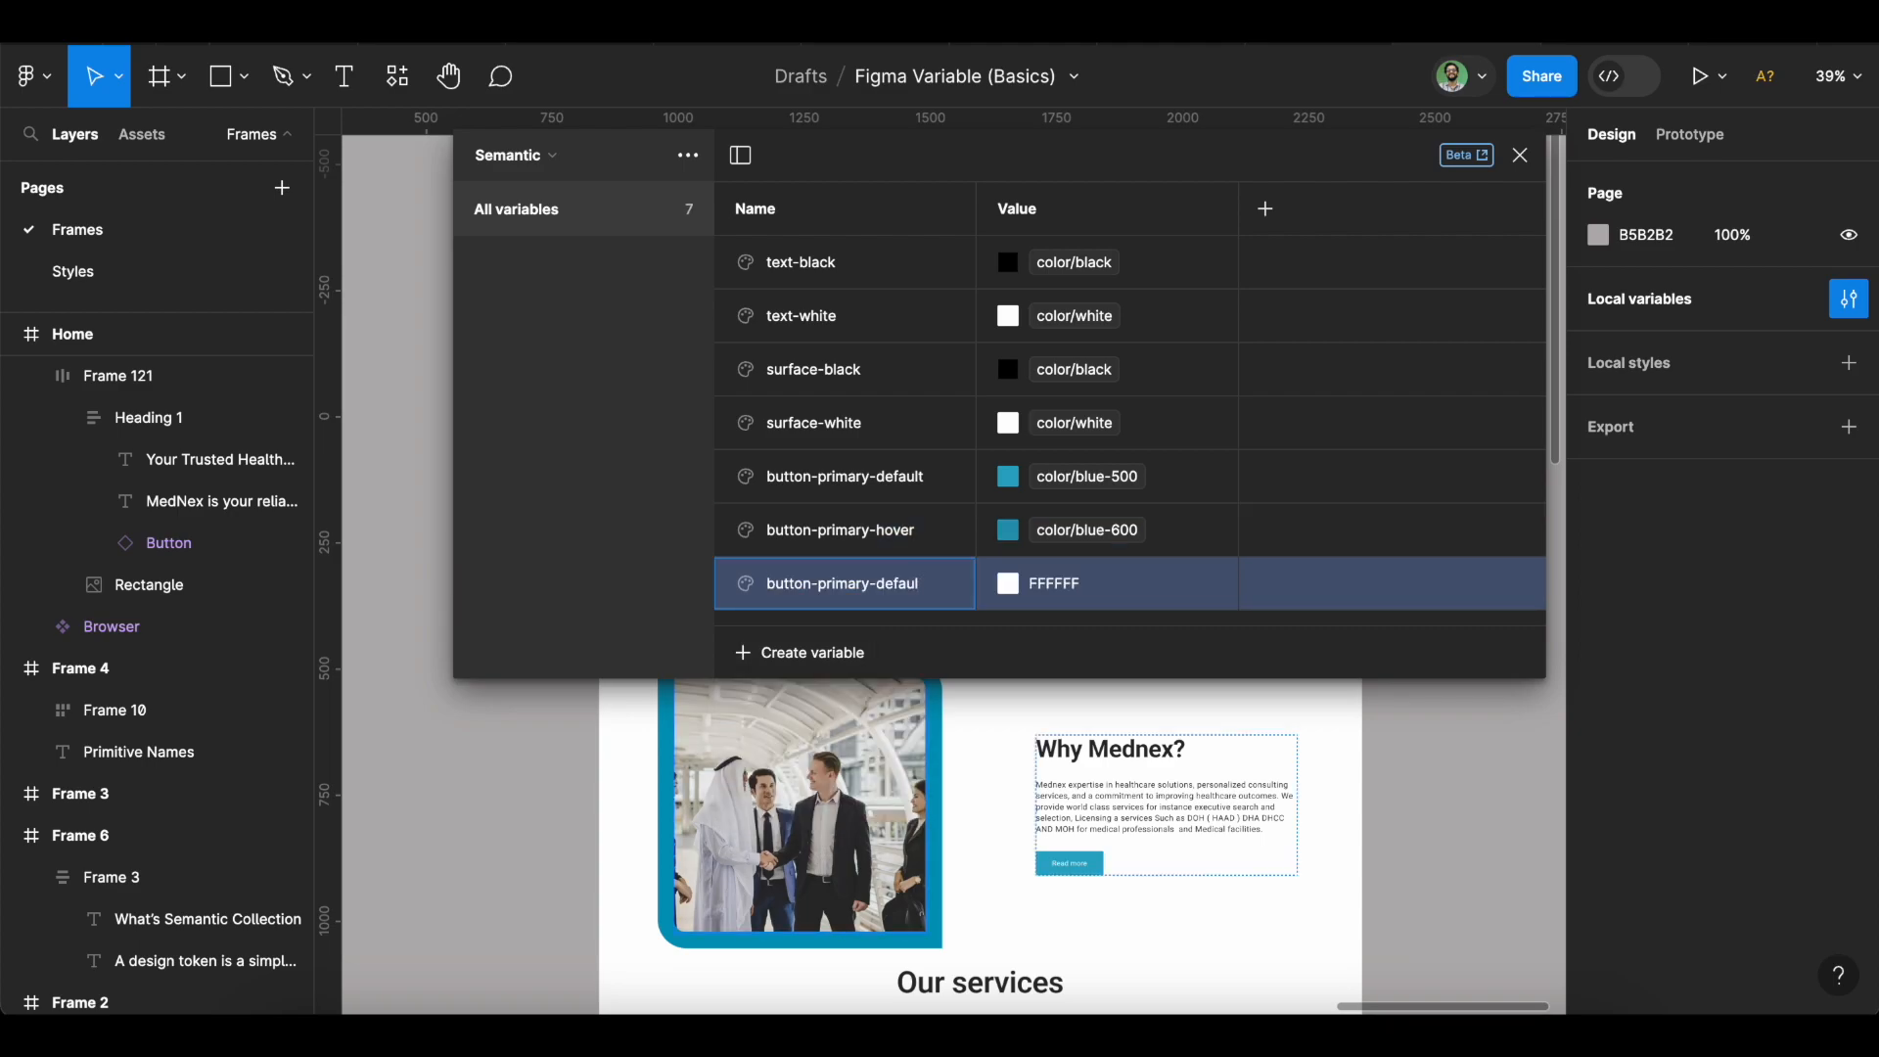
text(pressed)
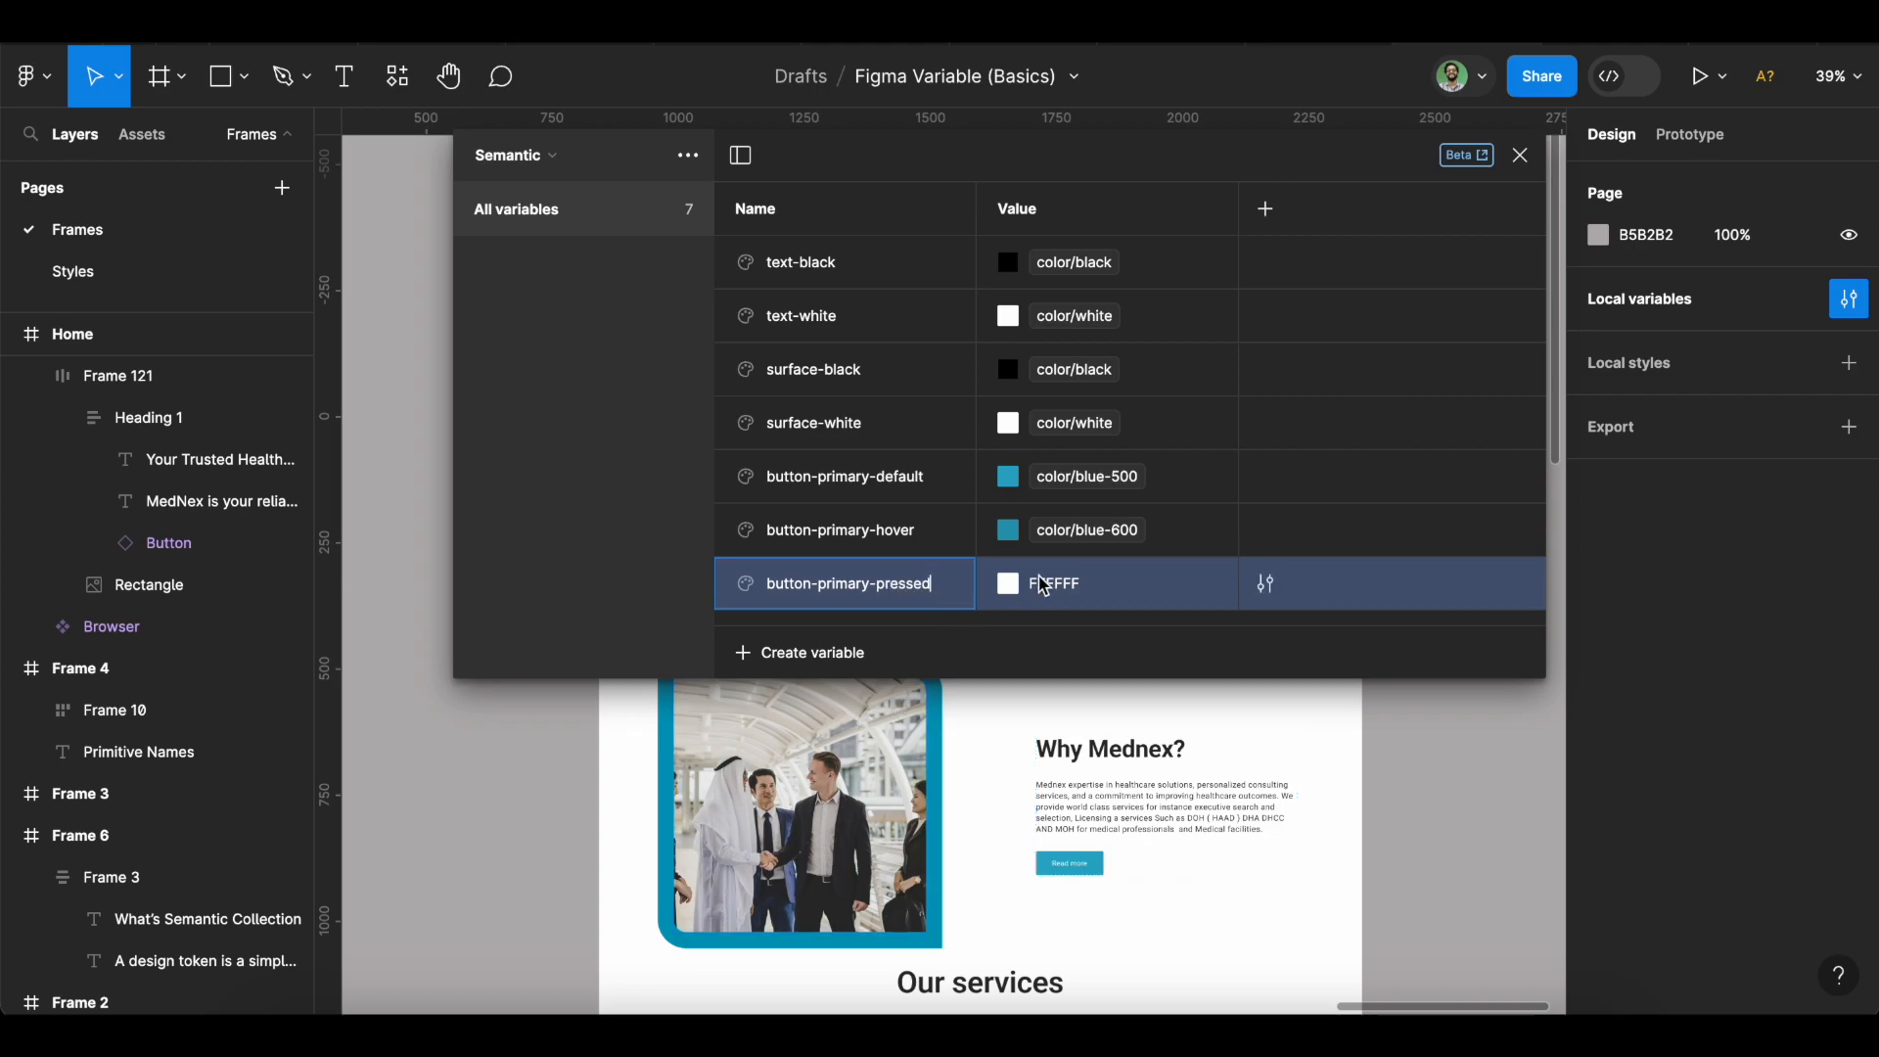
click(1011, 583)
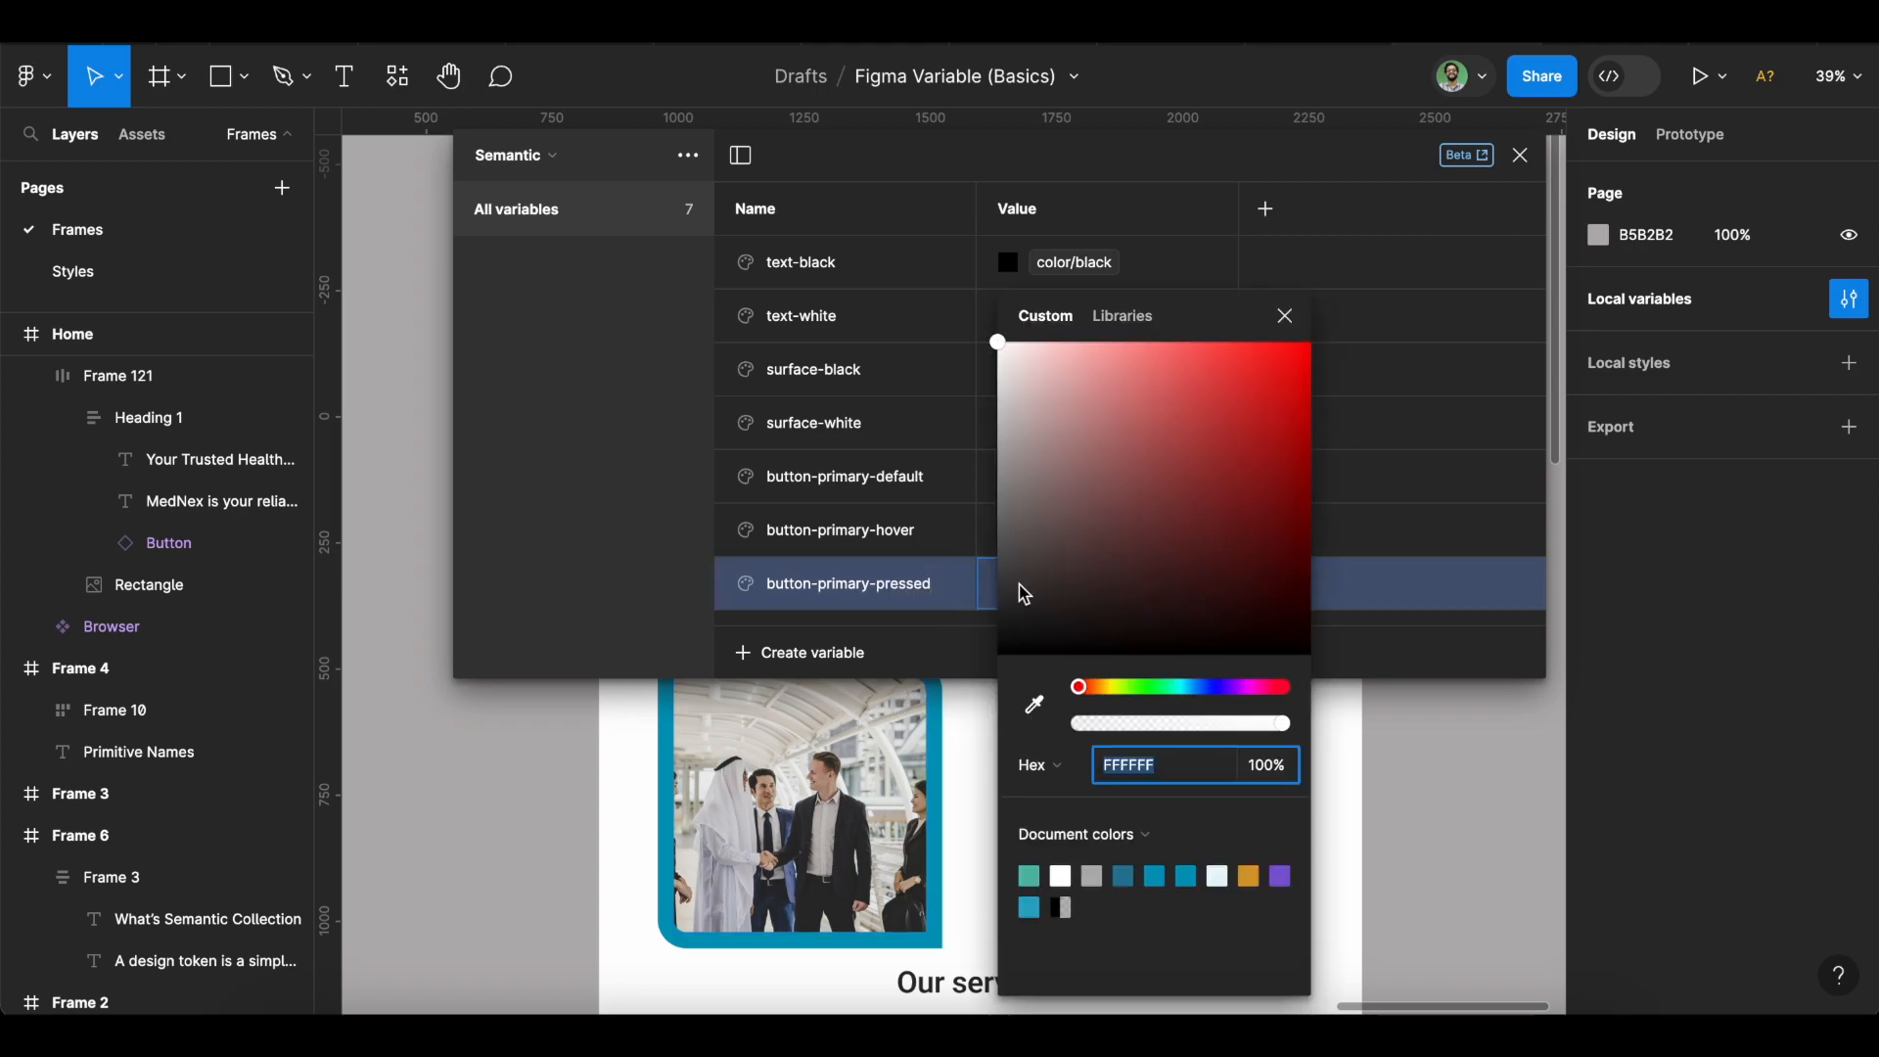
click(1149, 333)
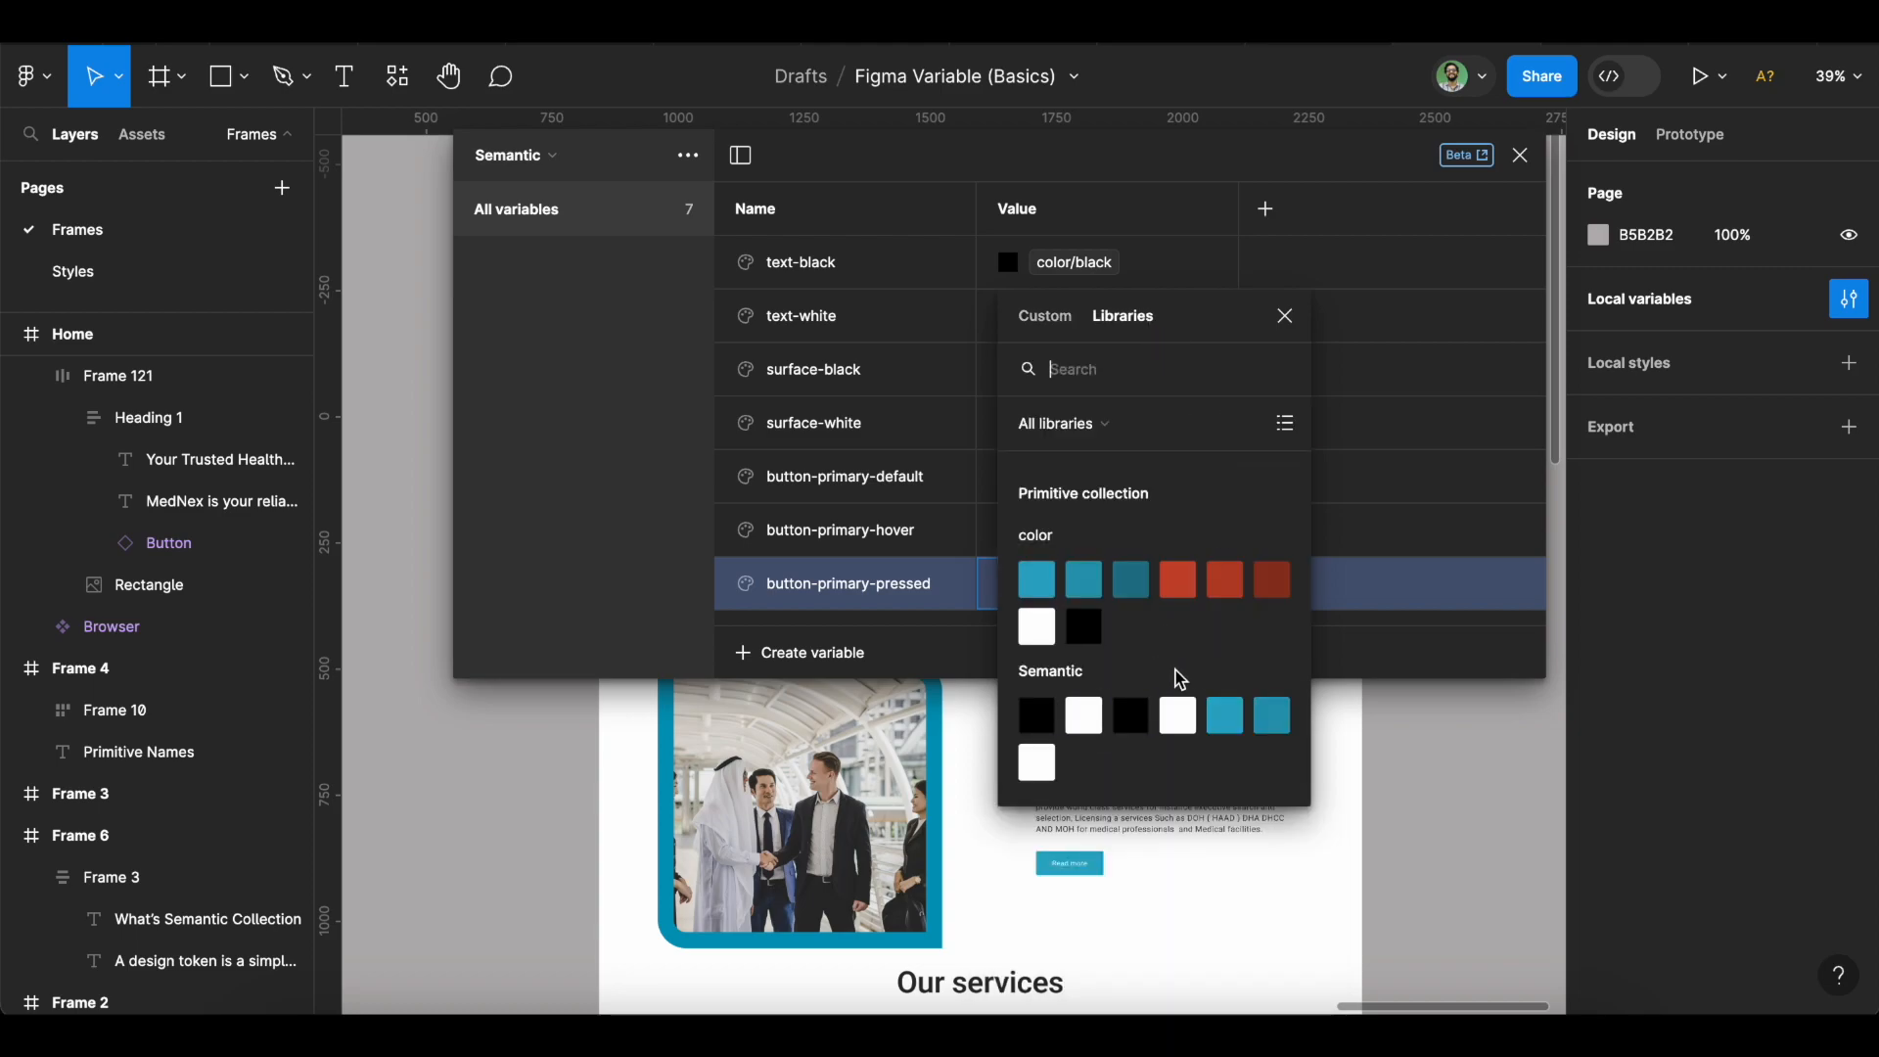
click(1132, 587)
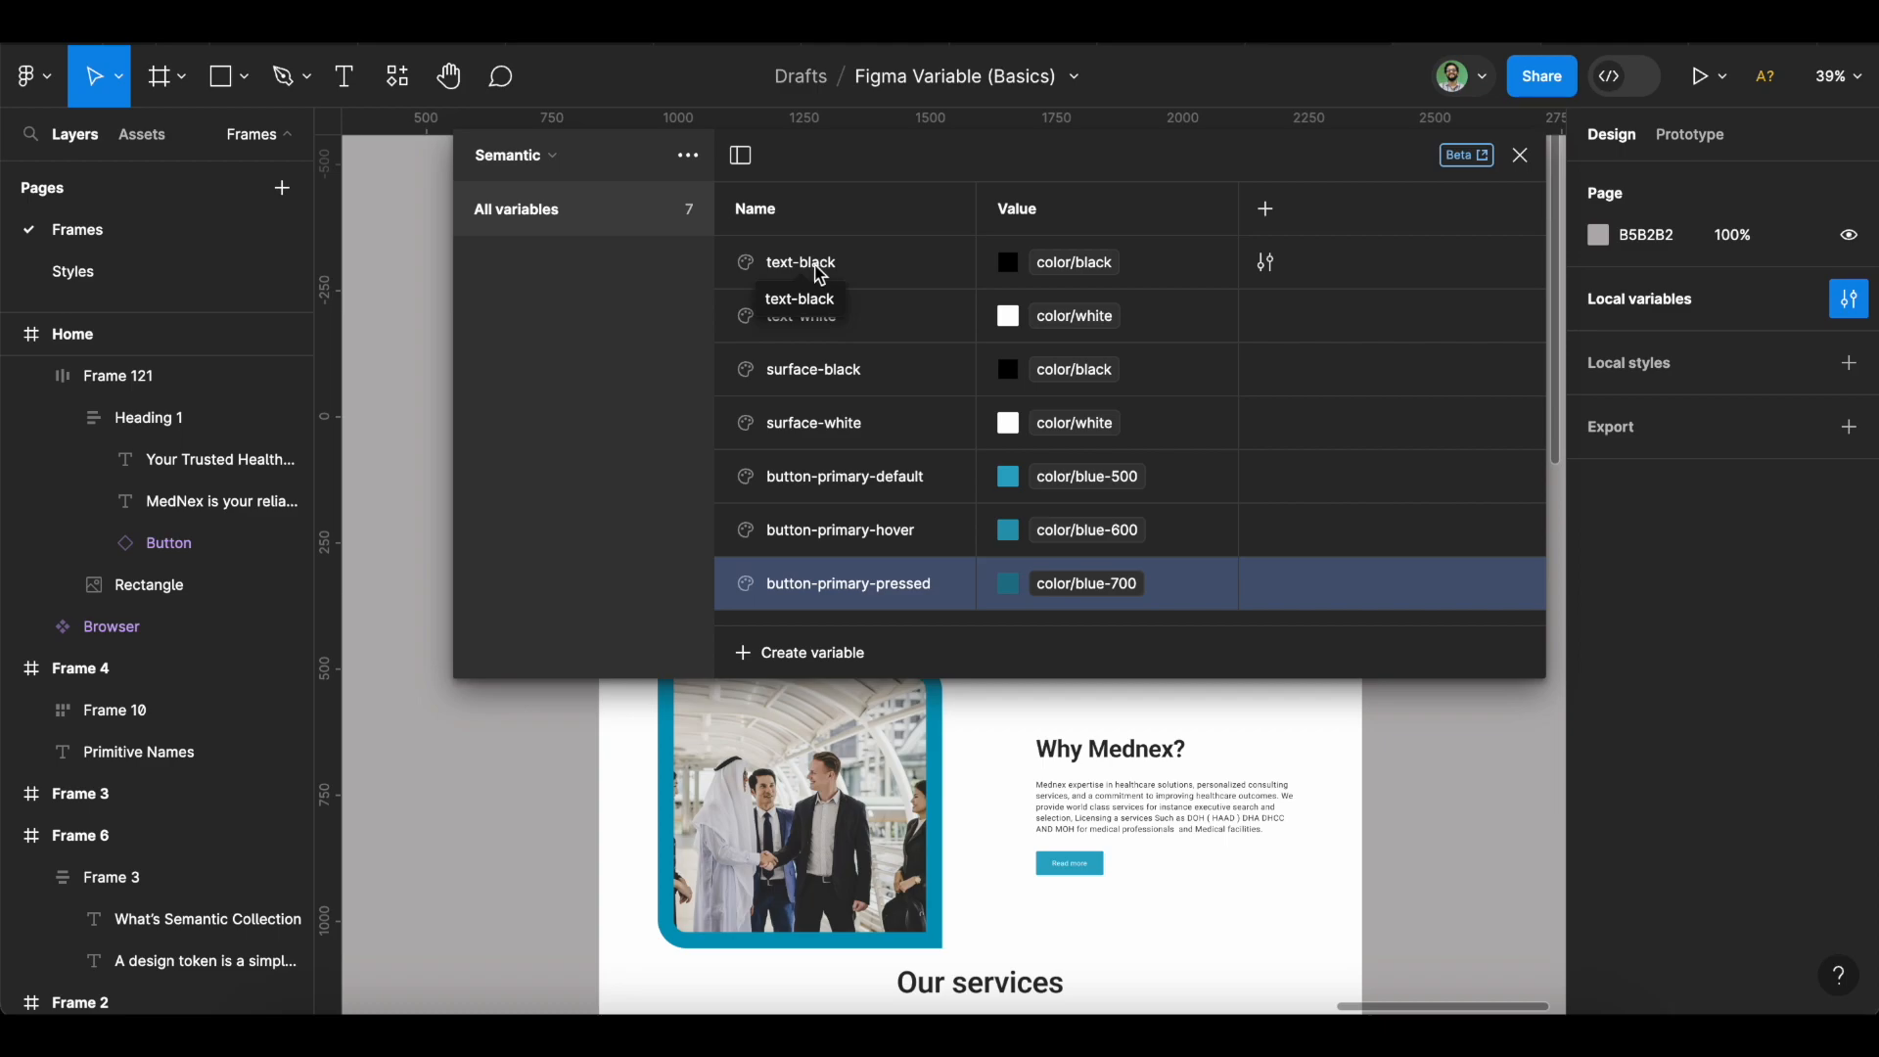
shift+click(889, 264)
Group the two text variables, including text-white, into a group named 'text'.
key(super+z)
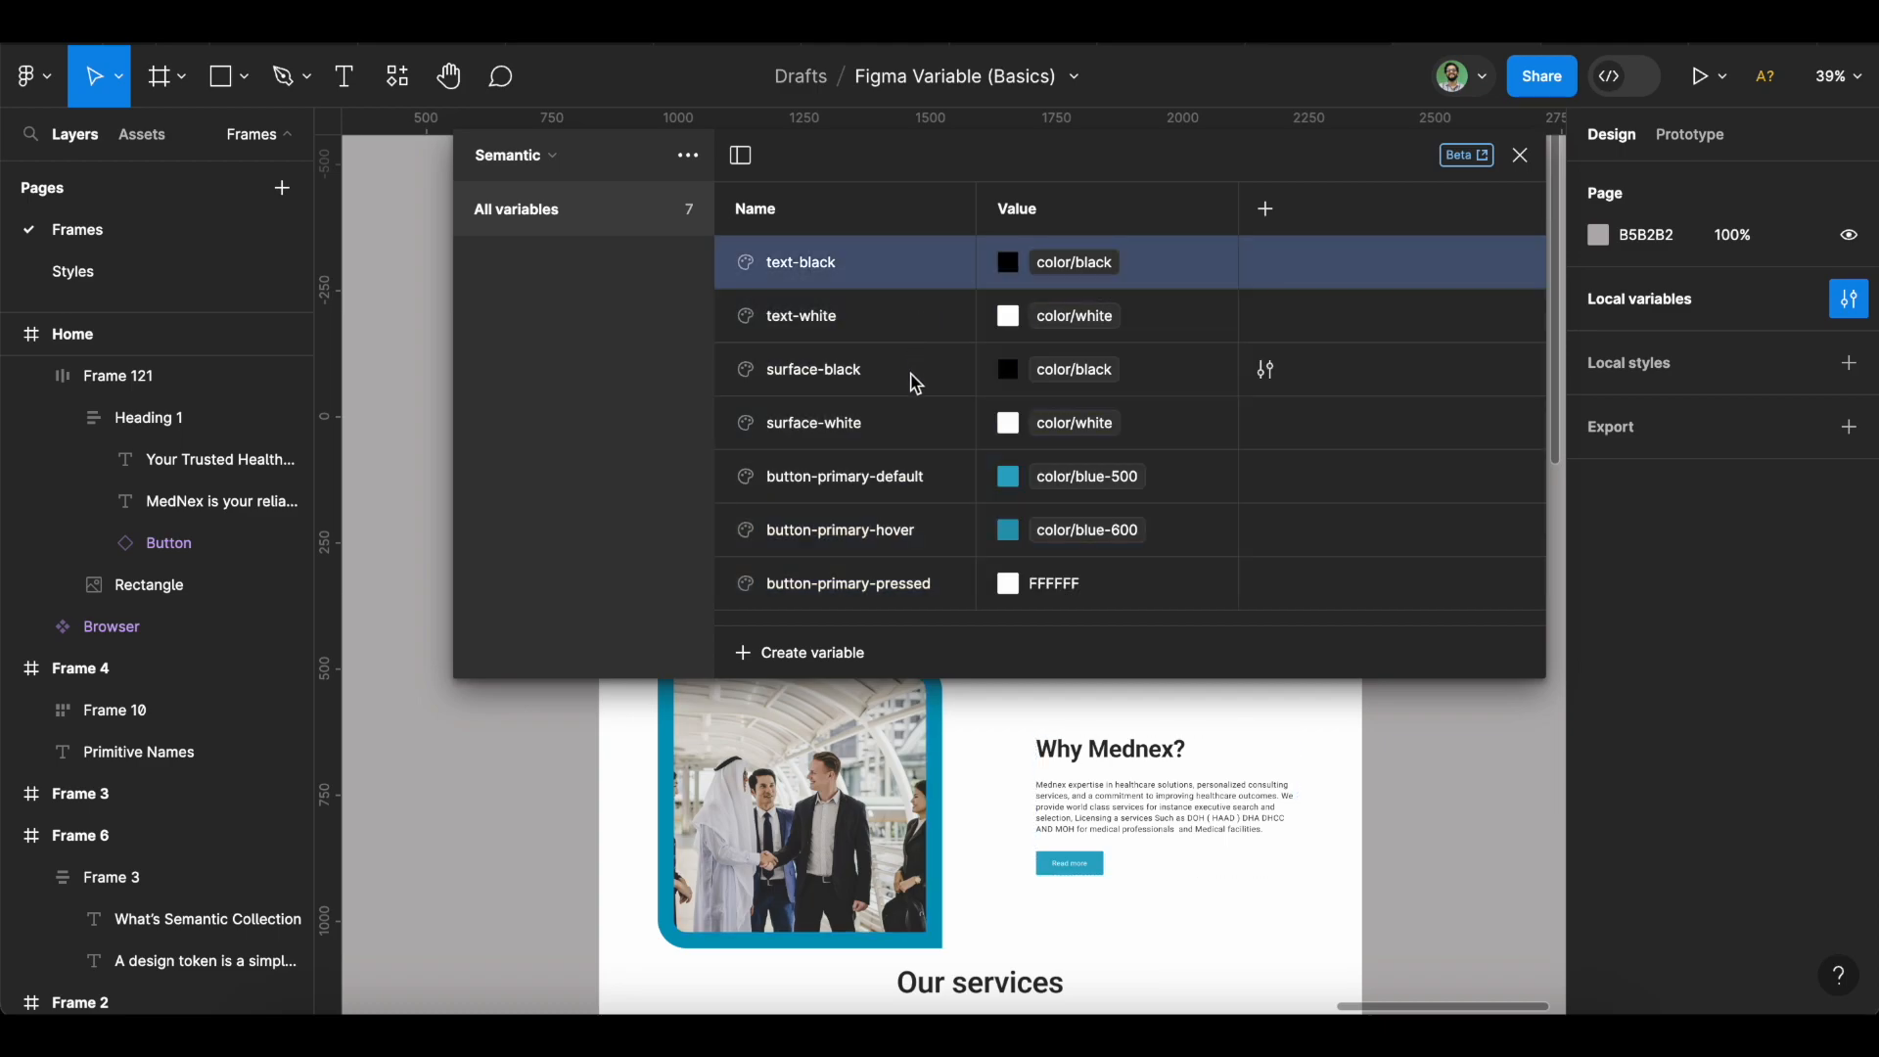
shift+click(886, 315)
right_click(887, 315)
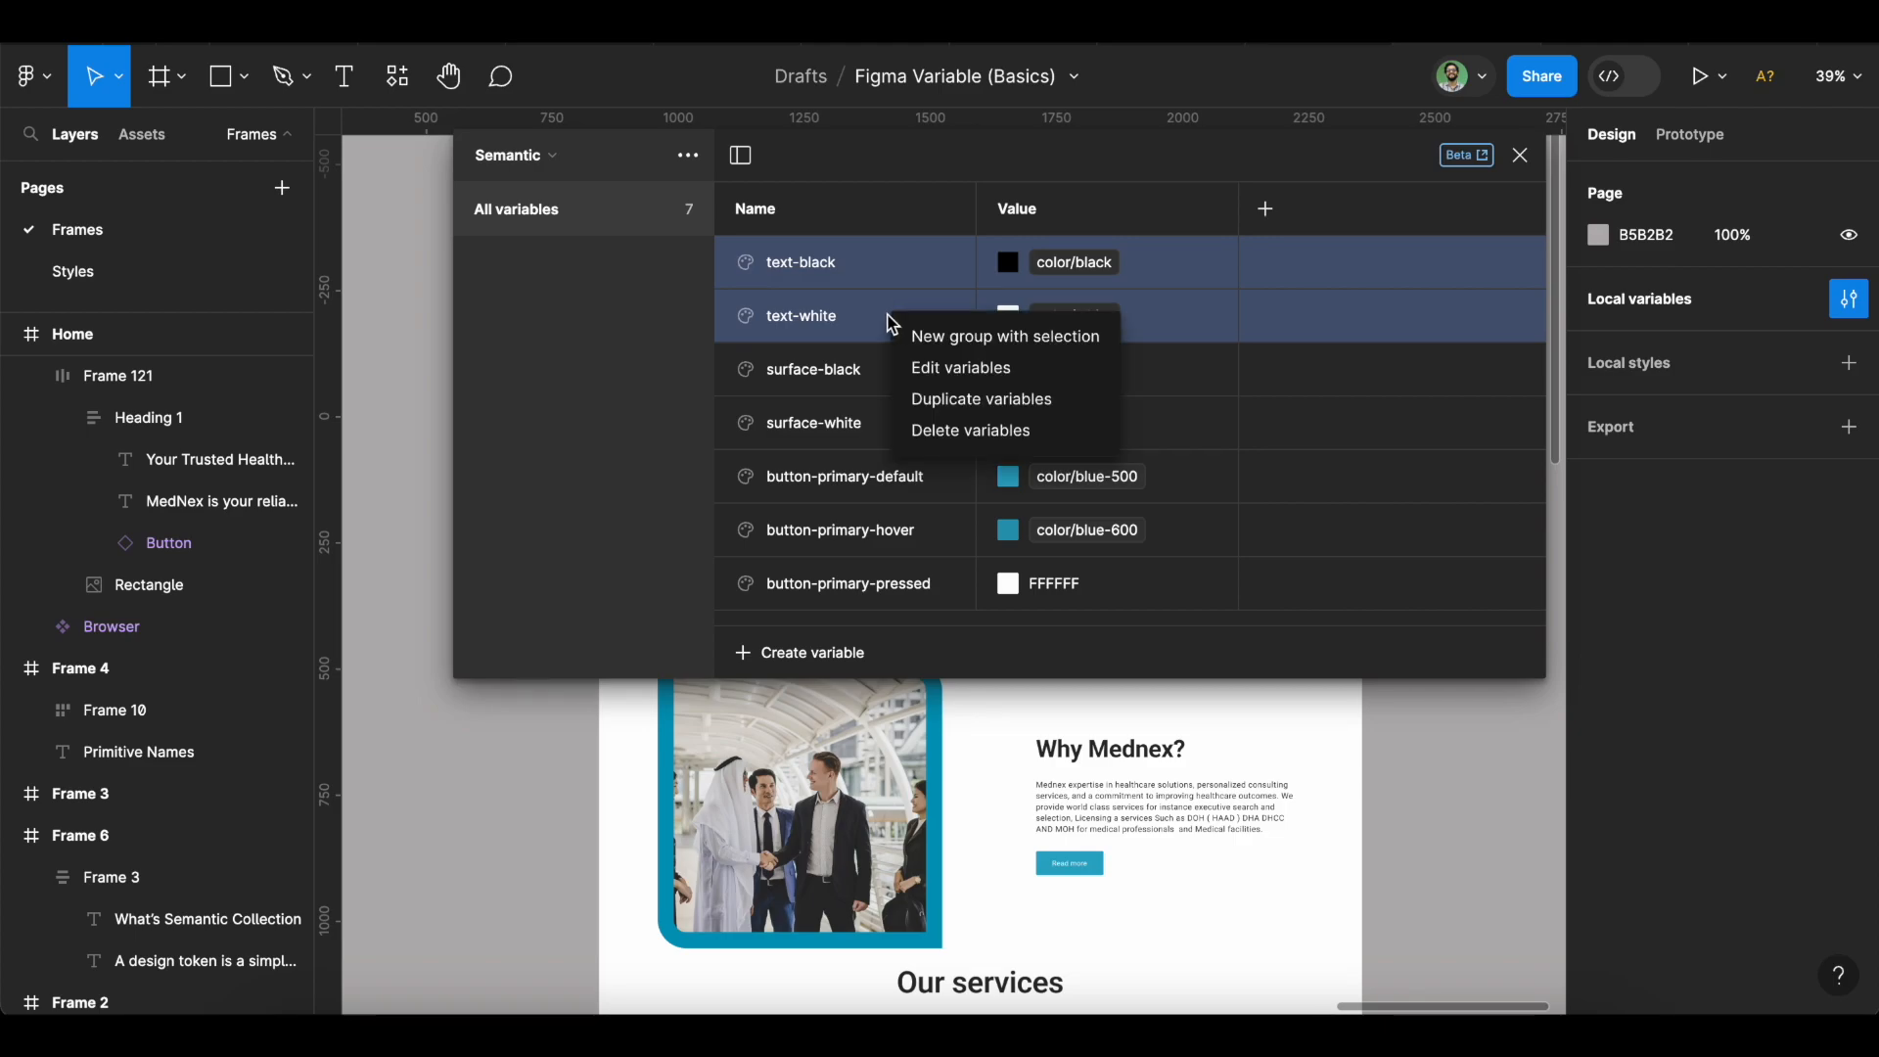
click(991, 336)
double_click(574, 266)
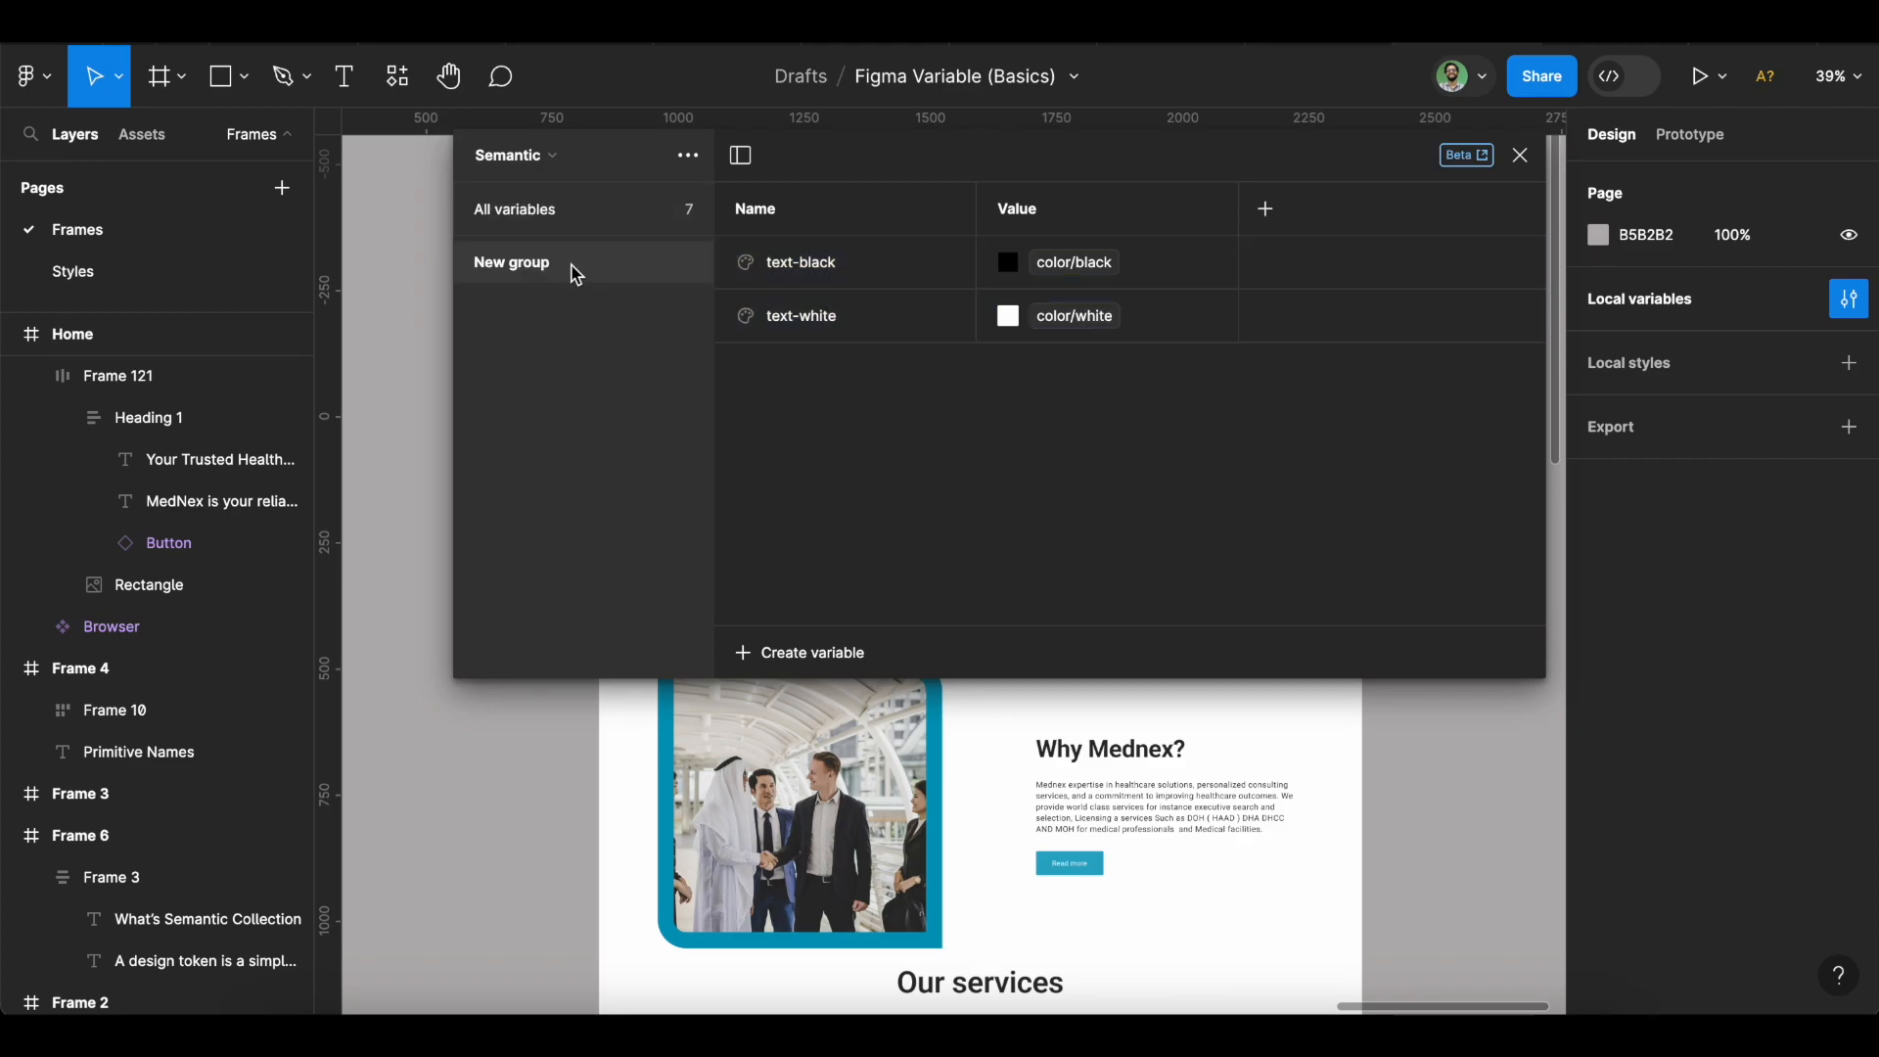
text(text)
key(Return)
Group surface-black and surface-white into a group named 'surface'.
click(596, 227)
click(887, 266)
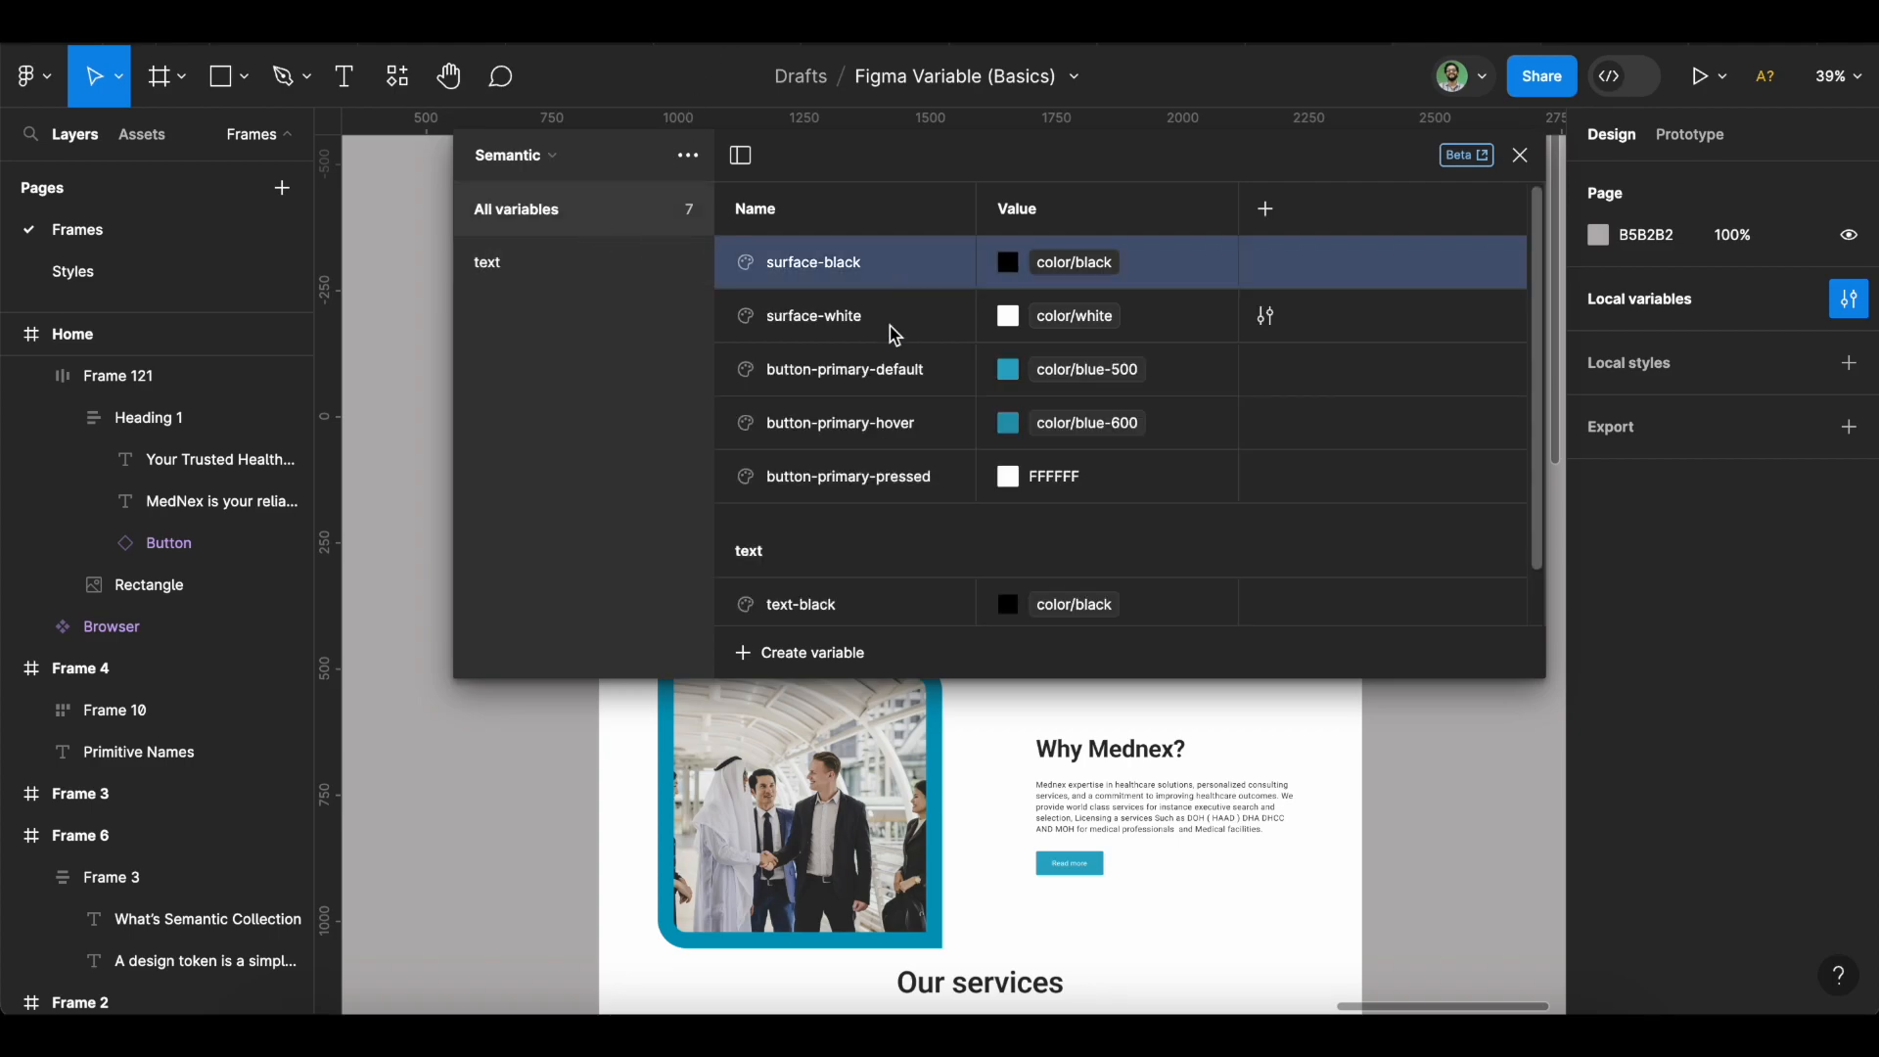
shift+click(890, 326)
right_click(889, 326)
click(1007, 343)
double_click(534, 309)
text(surface)
key(Return)
Re-alias button-primary-pressed to color/blue-700 from the libraries.
click(536, 206)
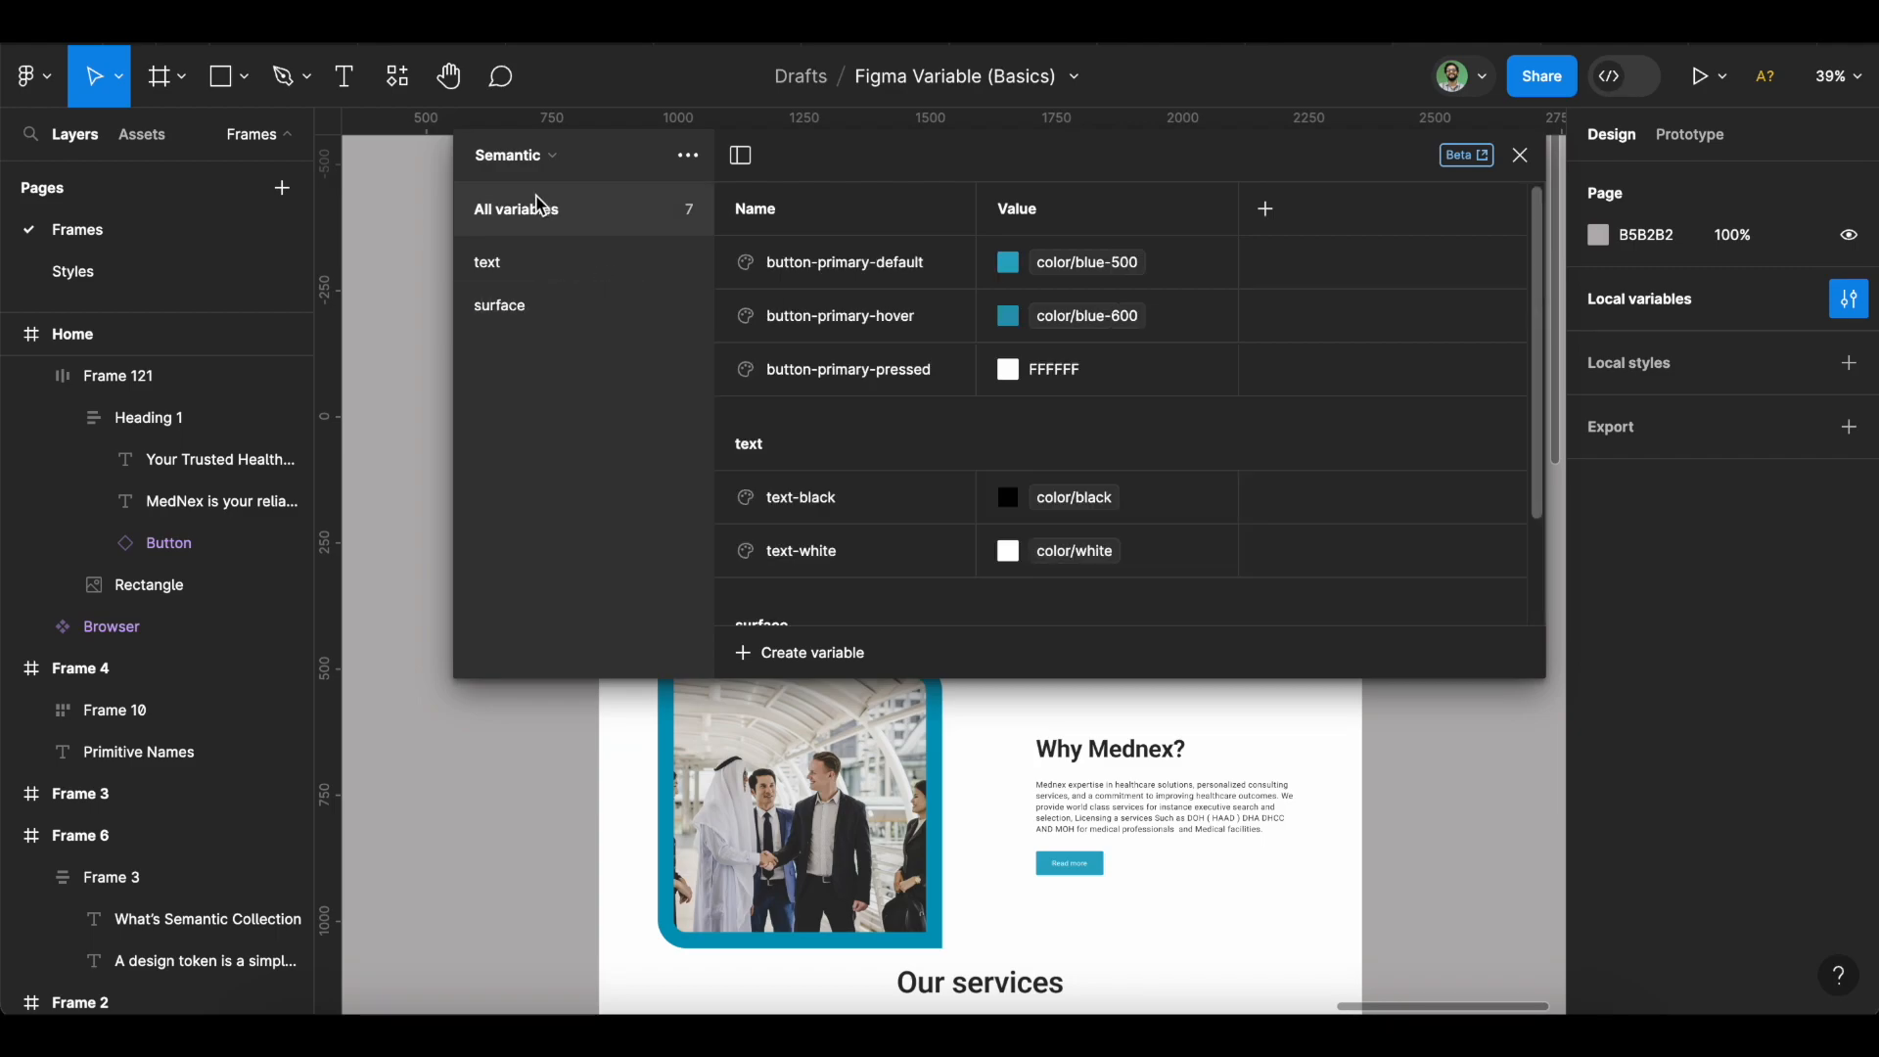
click(955, 270)
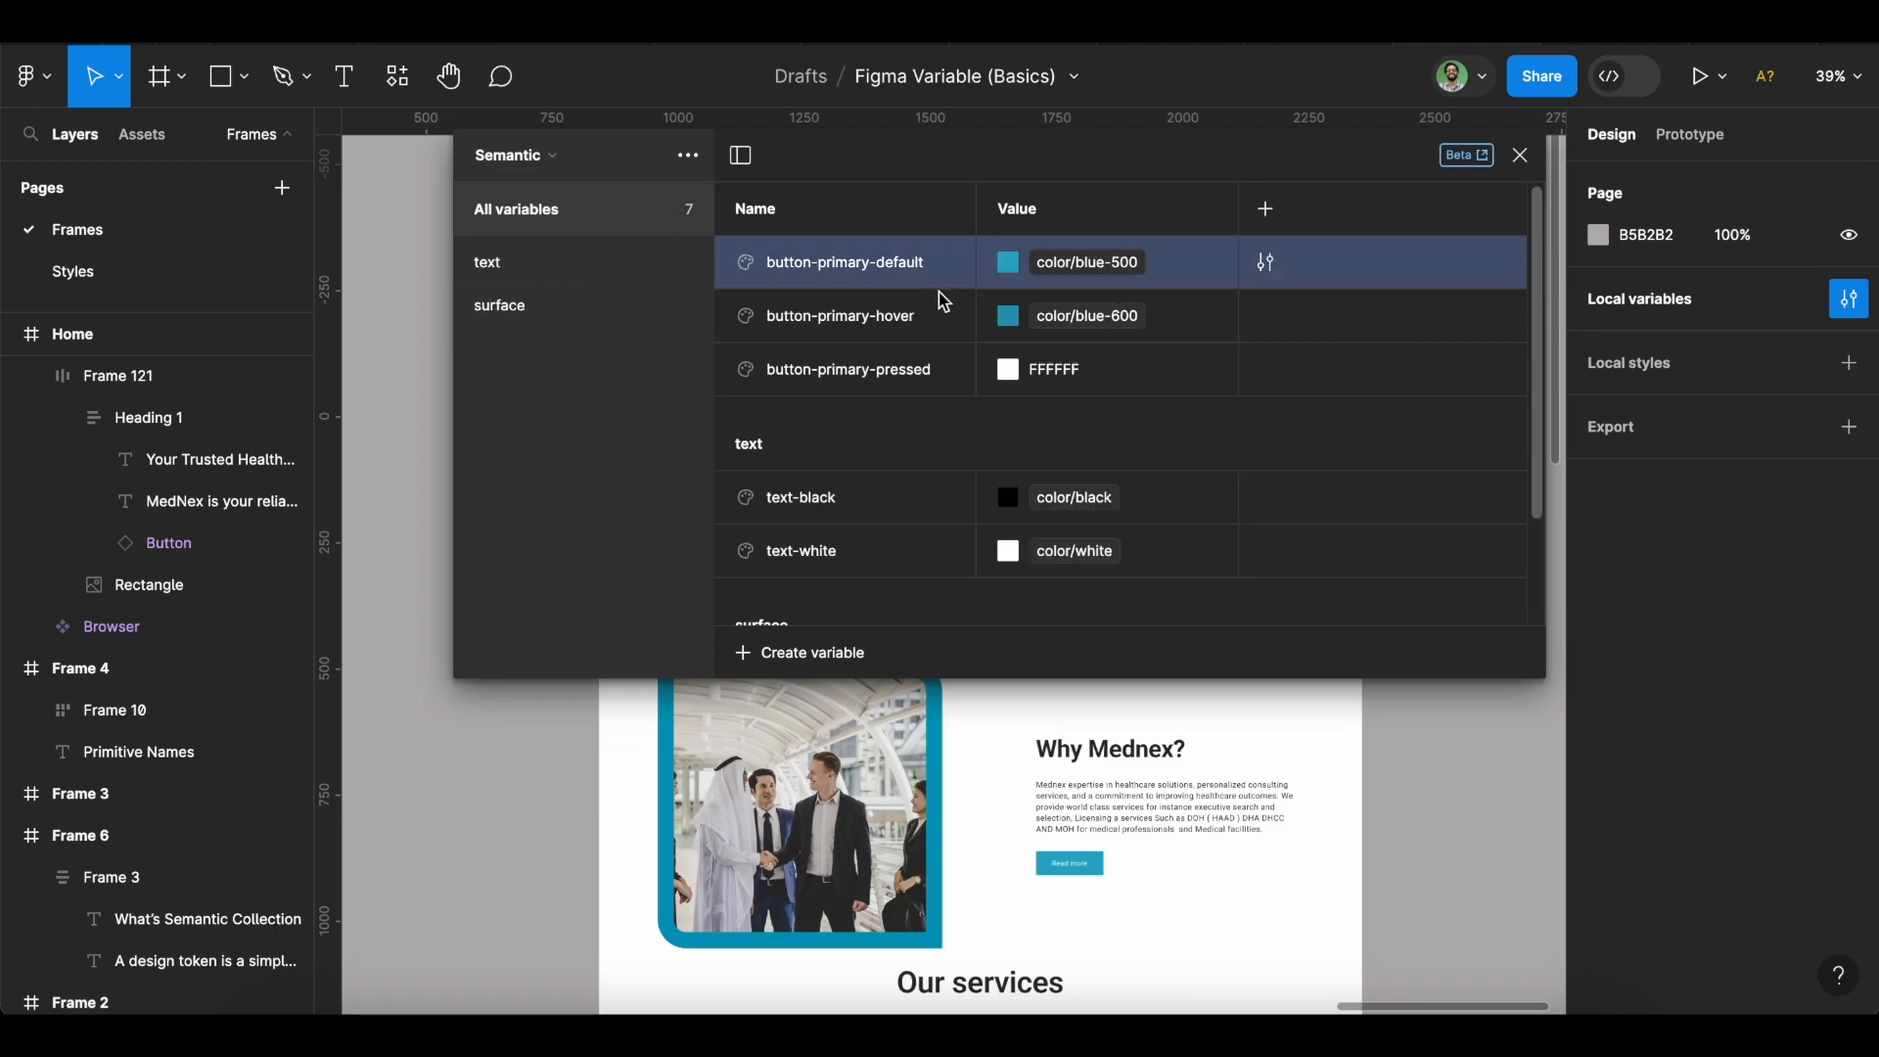
click(1018, 387)
click(1004, 370)
click(1133, 323)
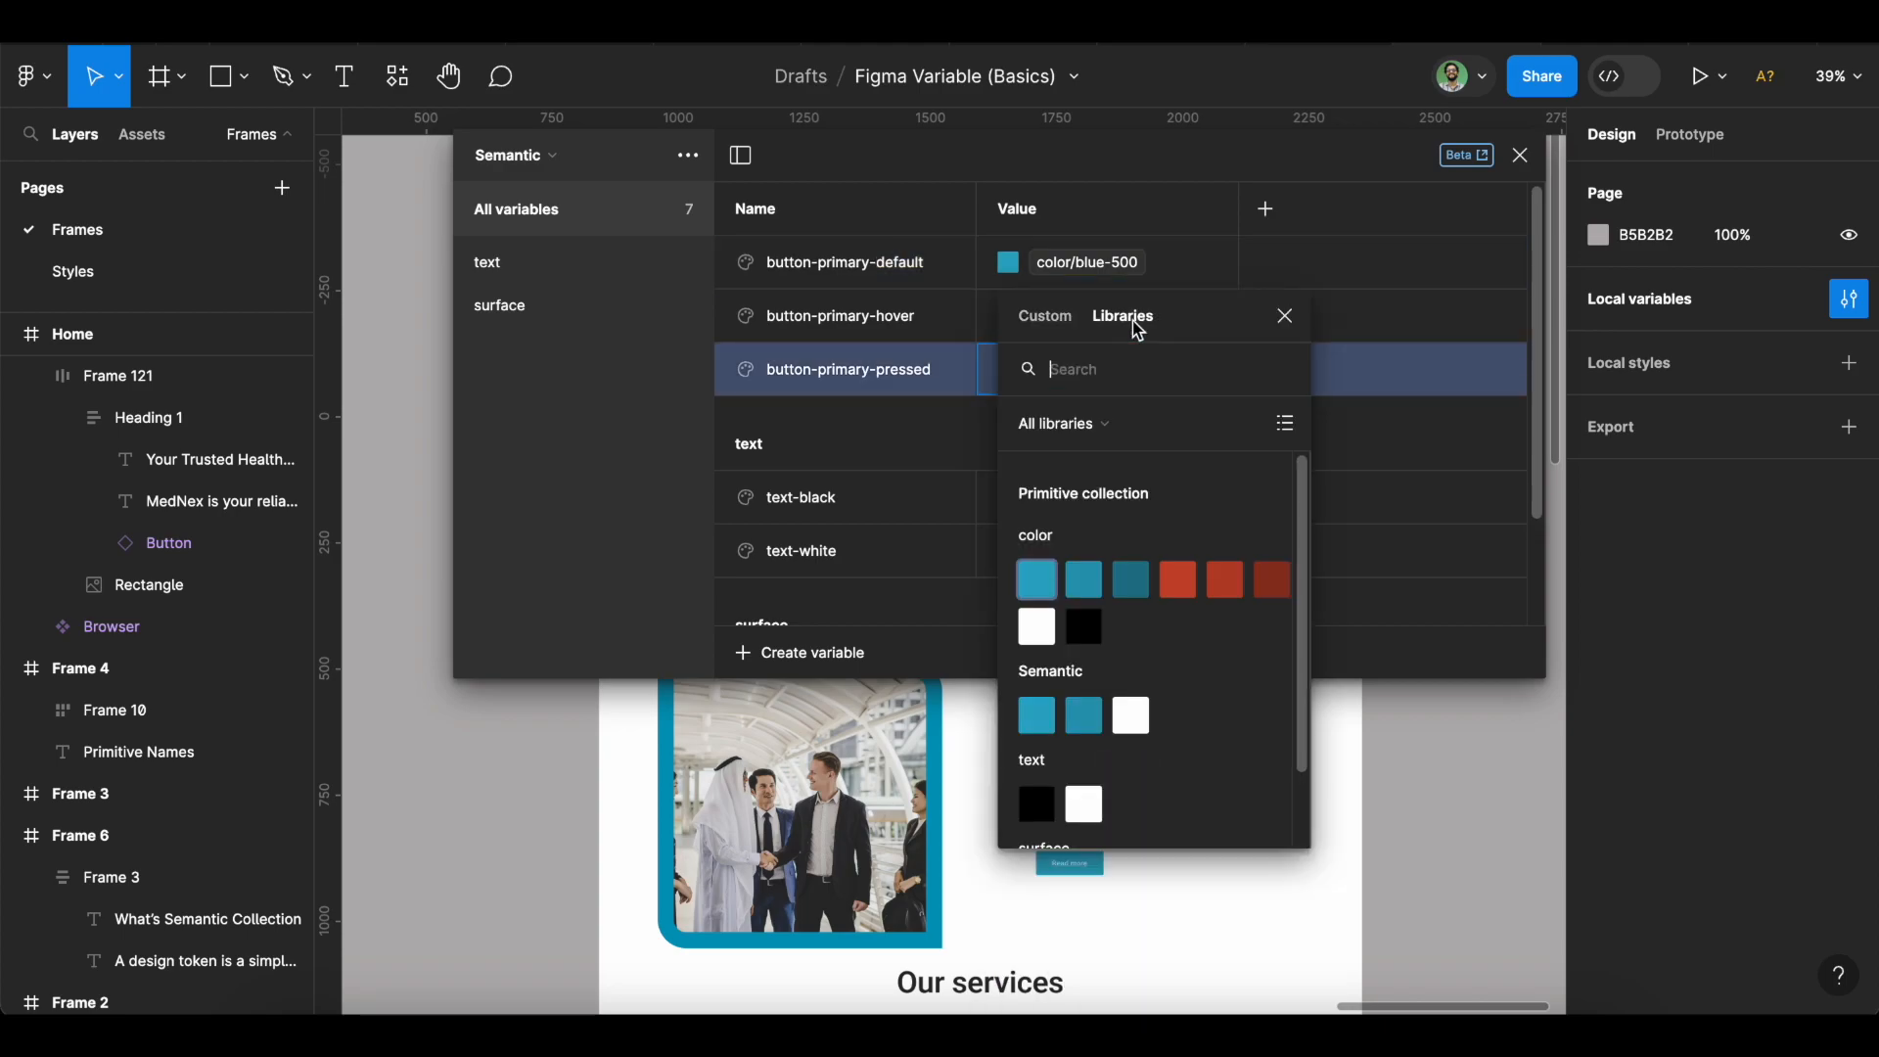
click(1131, 579)
Group button-primary default, hover and pressed into a group named 'primary button'.
shift+click(943, 334)
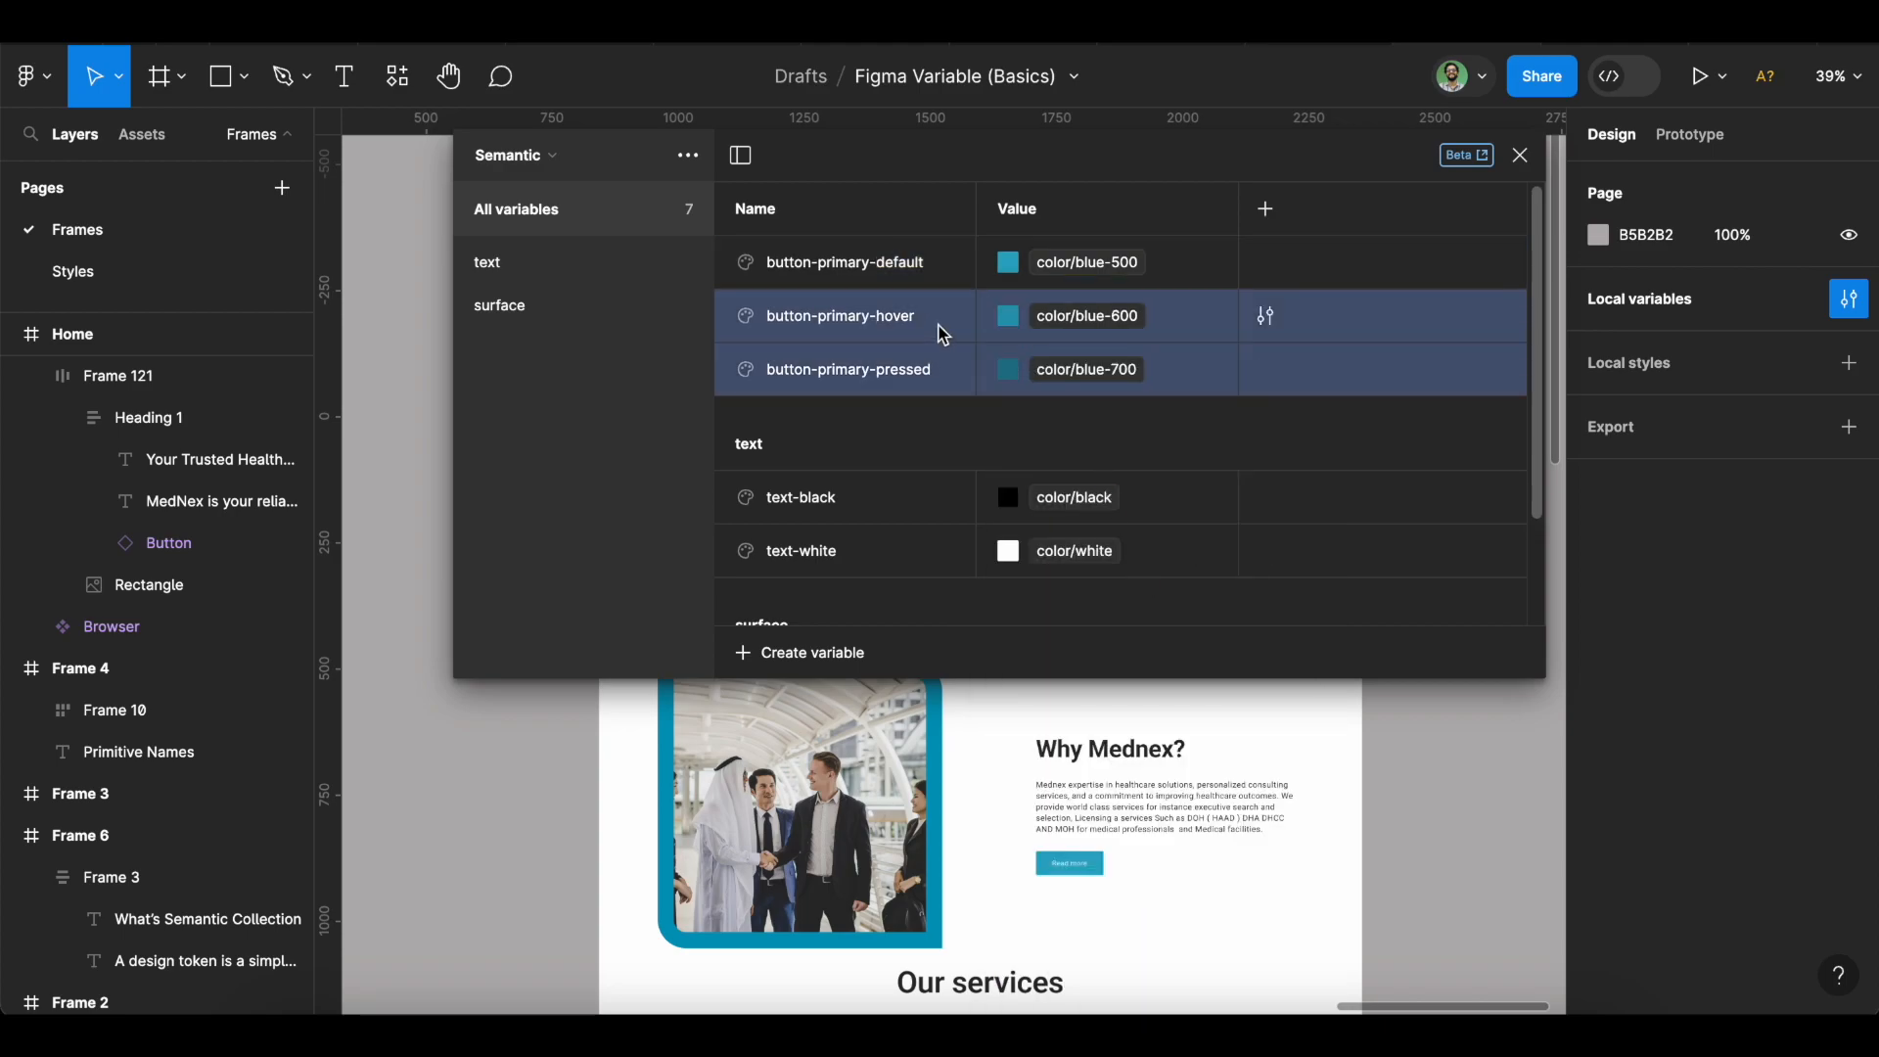
shift+click(930, 268)
right_click(930, 266)
click(983, 284)
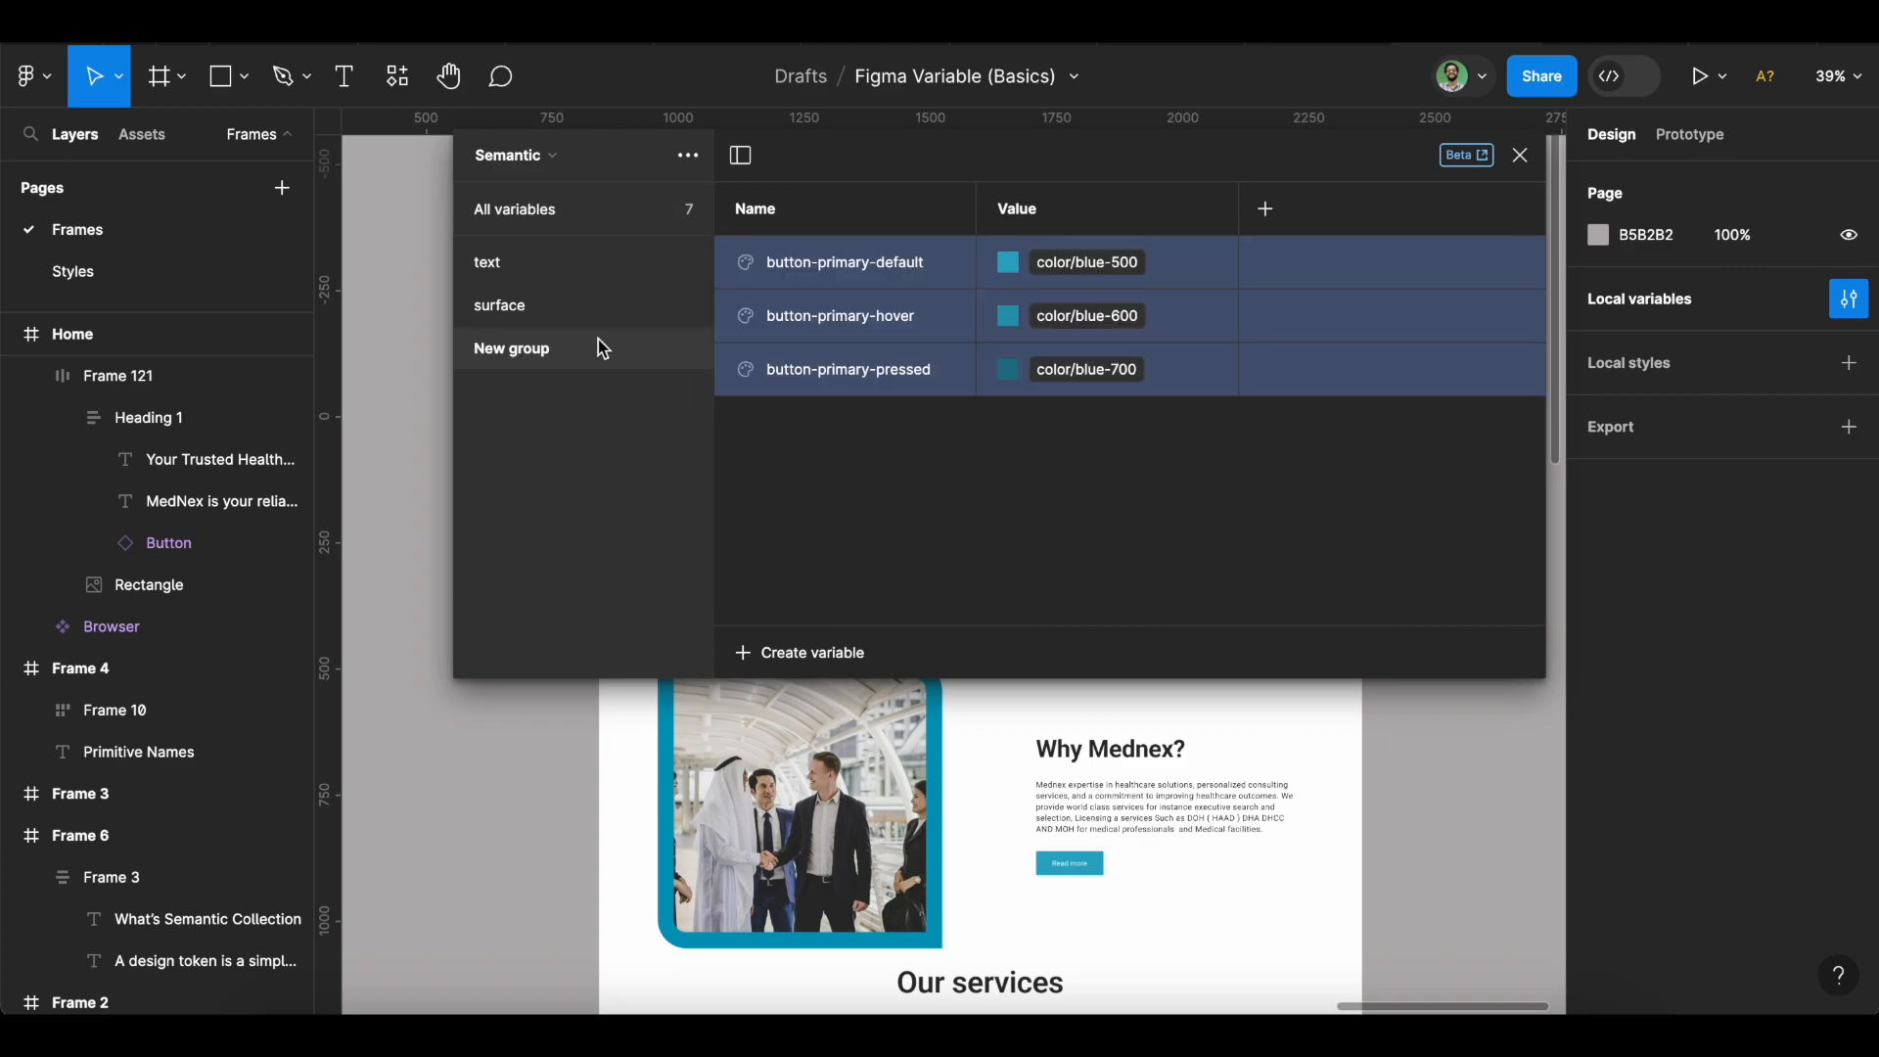
double_click(562, 348)
text(primary button)
key(Return)
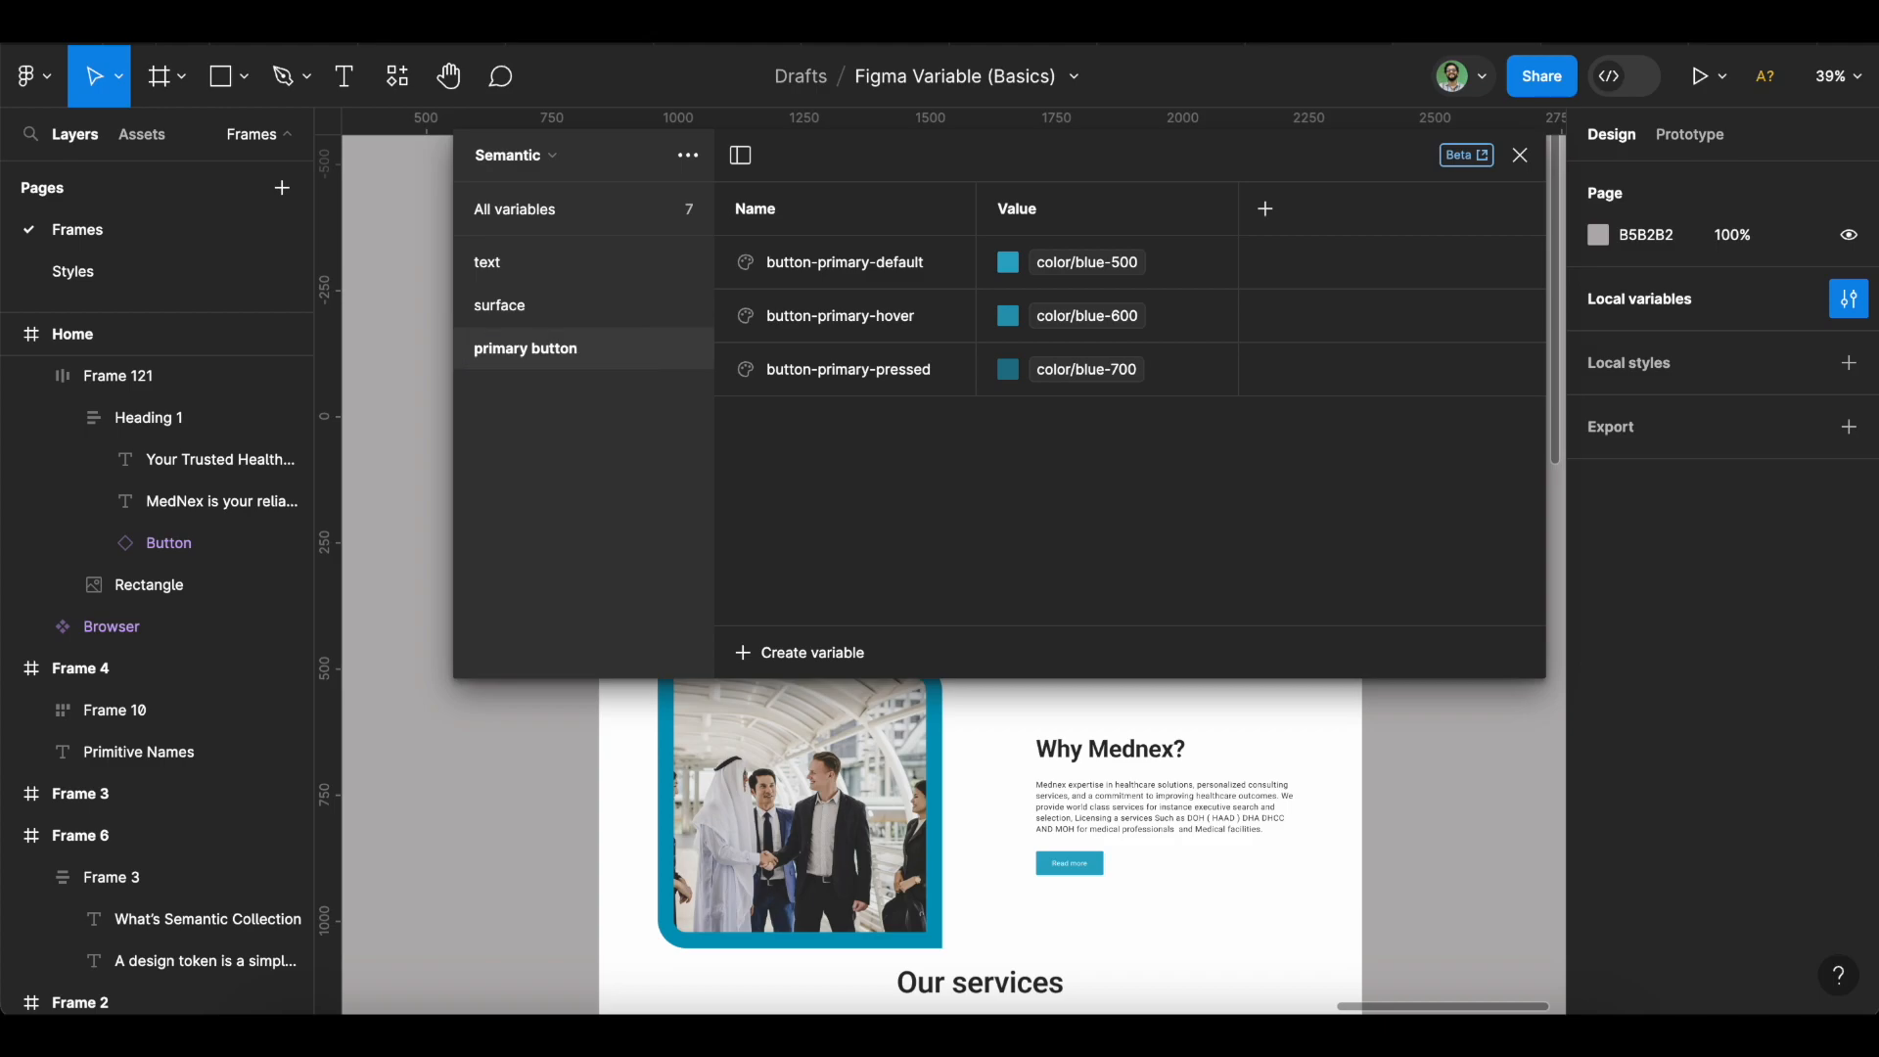
click(571, 212)
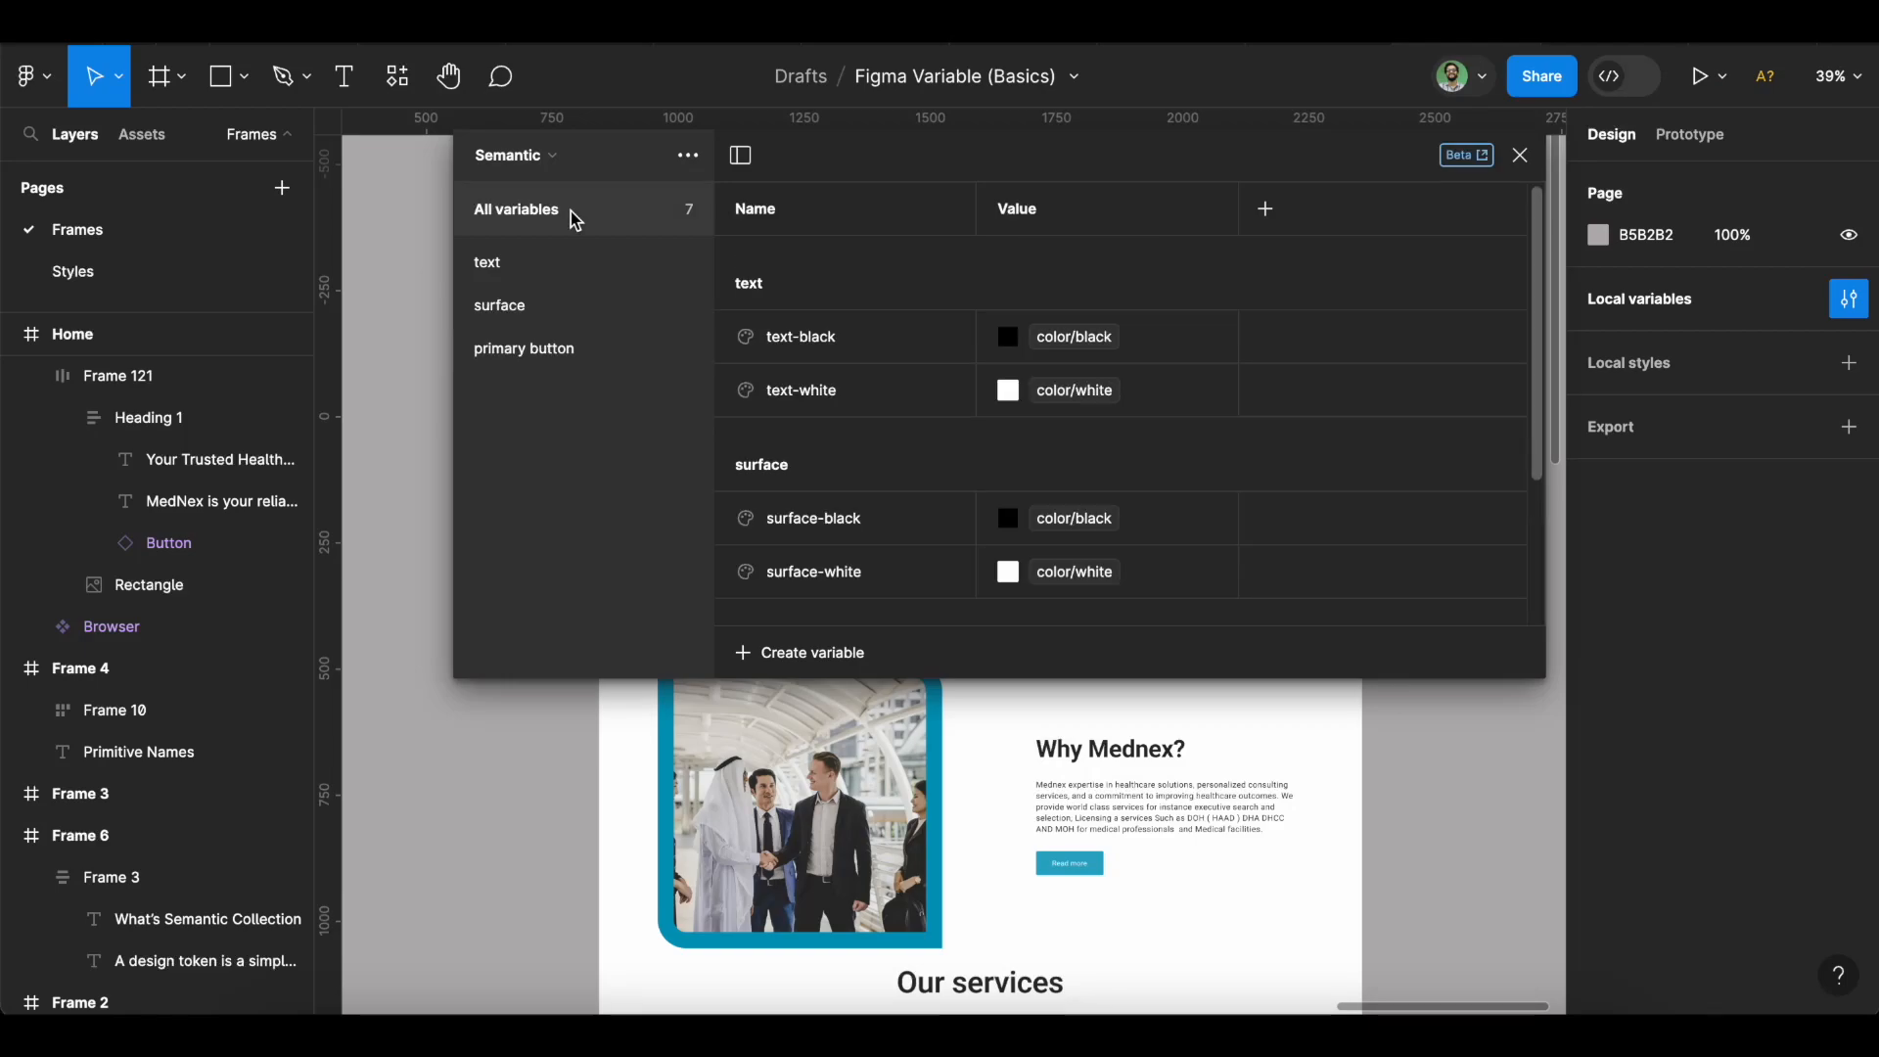
Create Number variable radius-minimal aliased to radius/xs.
click(794, 654)
click(800, 736)
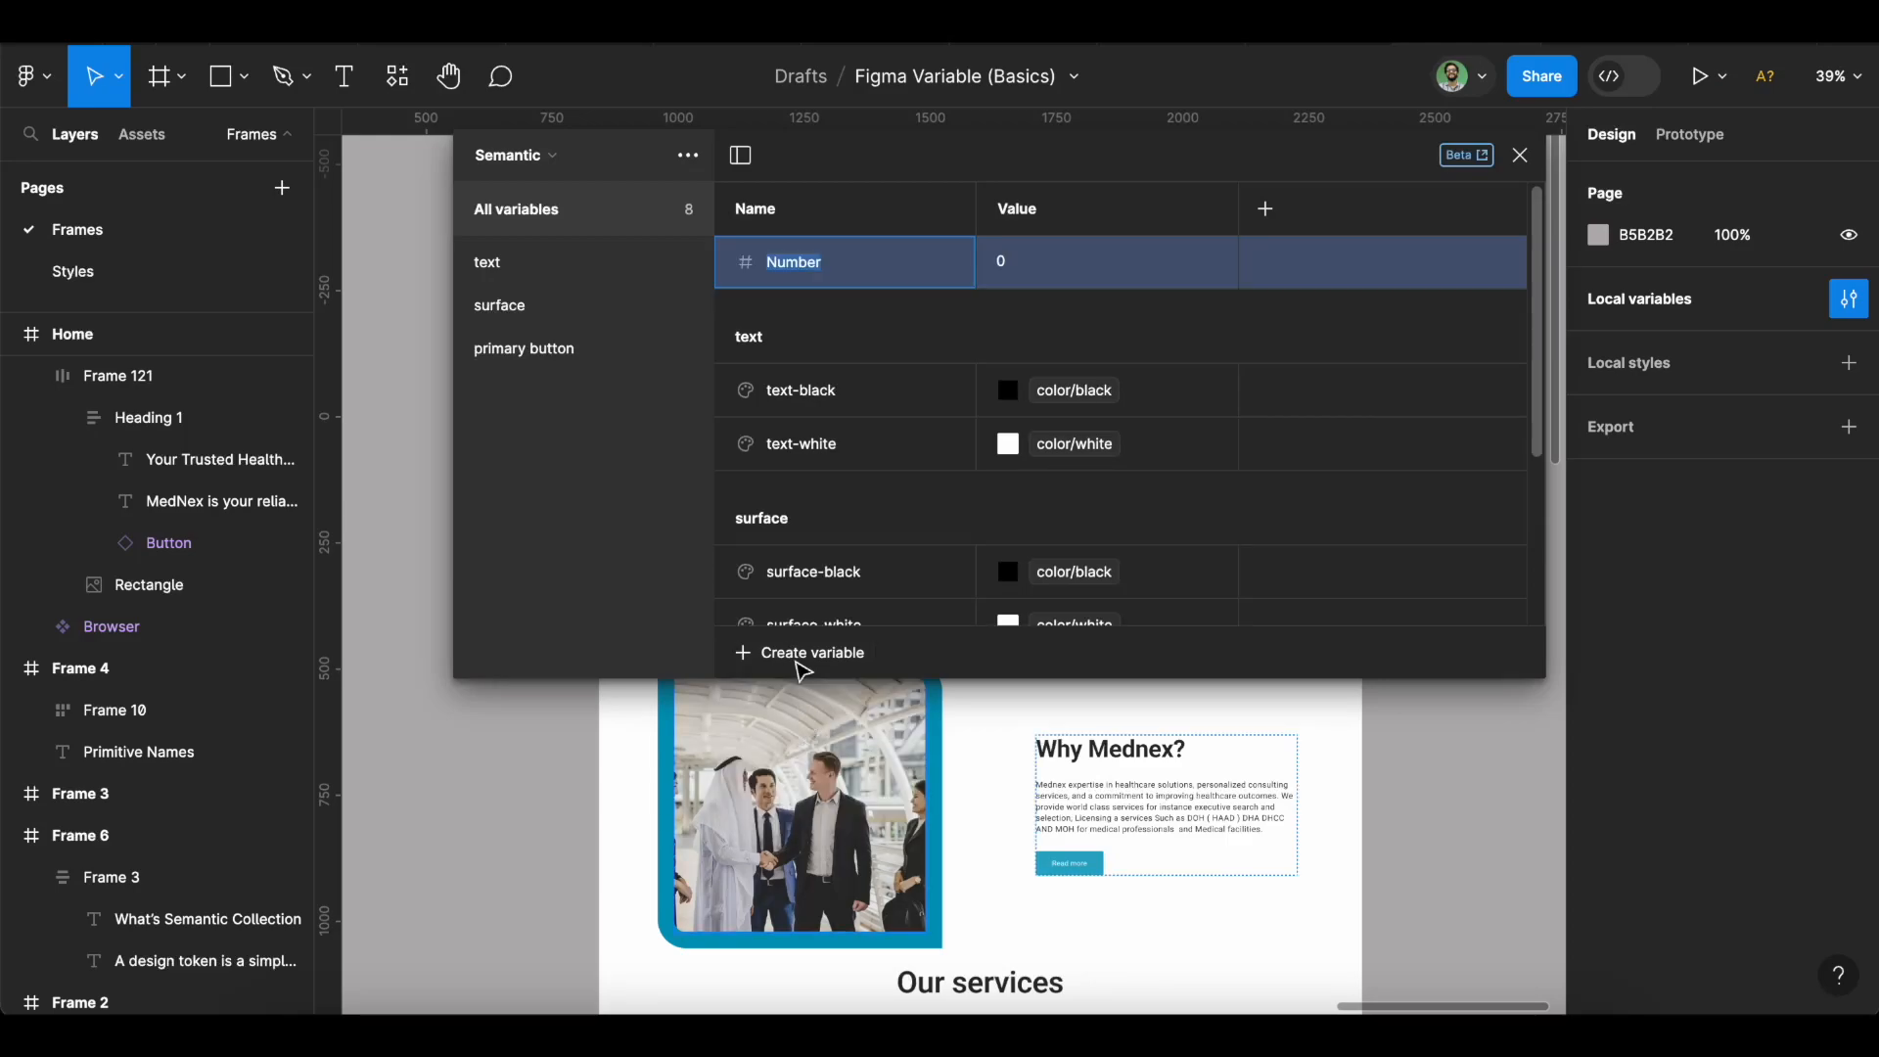
text(ra)
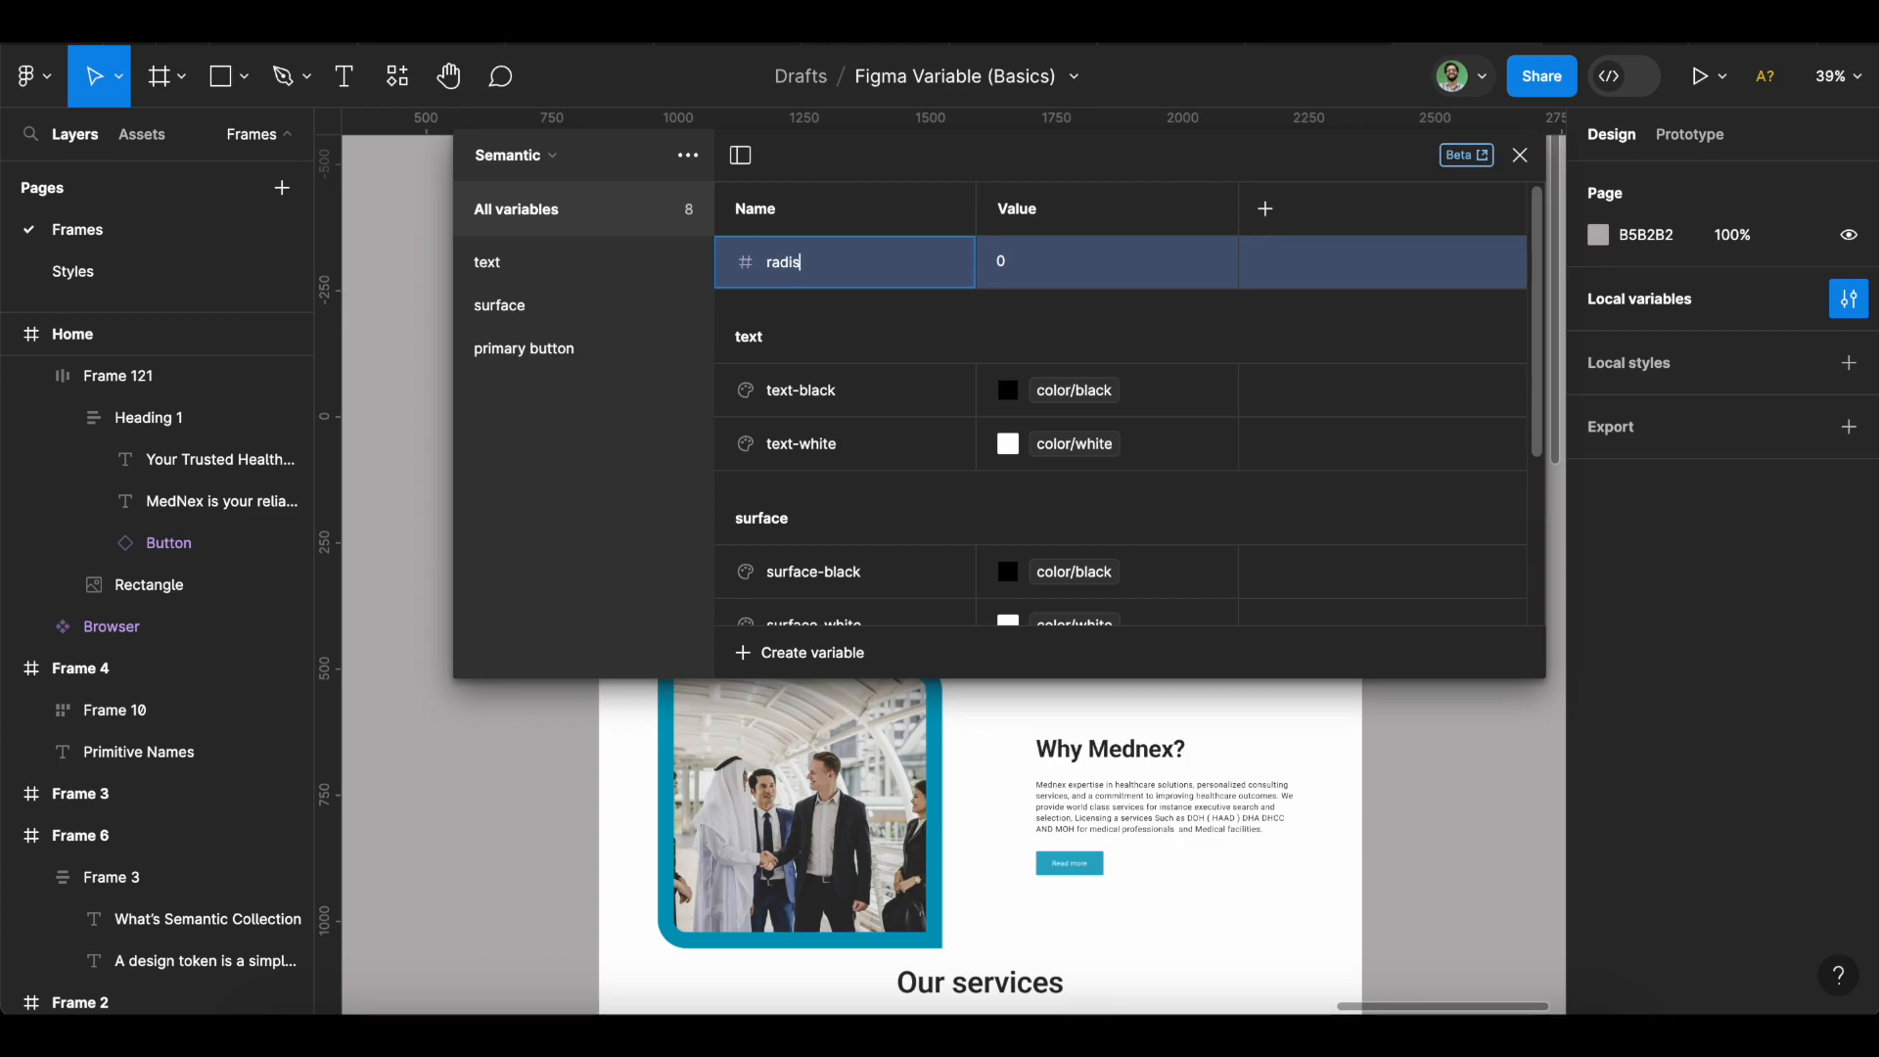
text(dius-minimal)
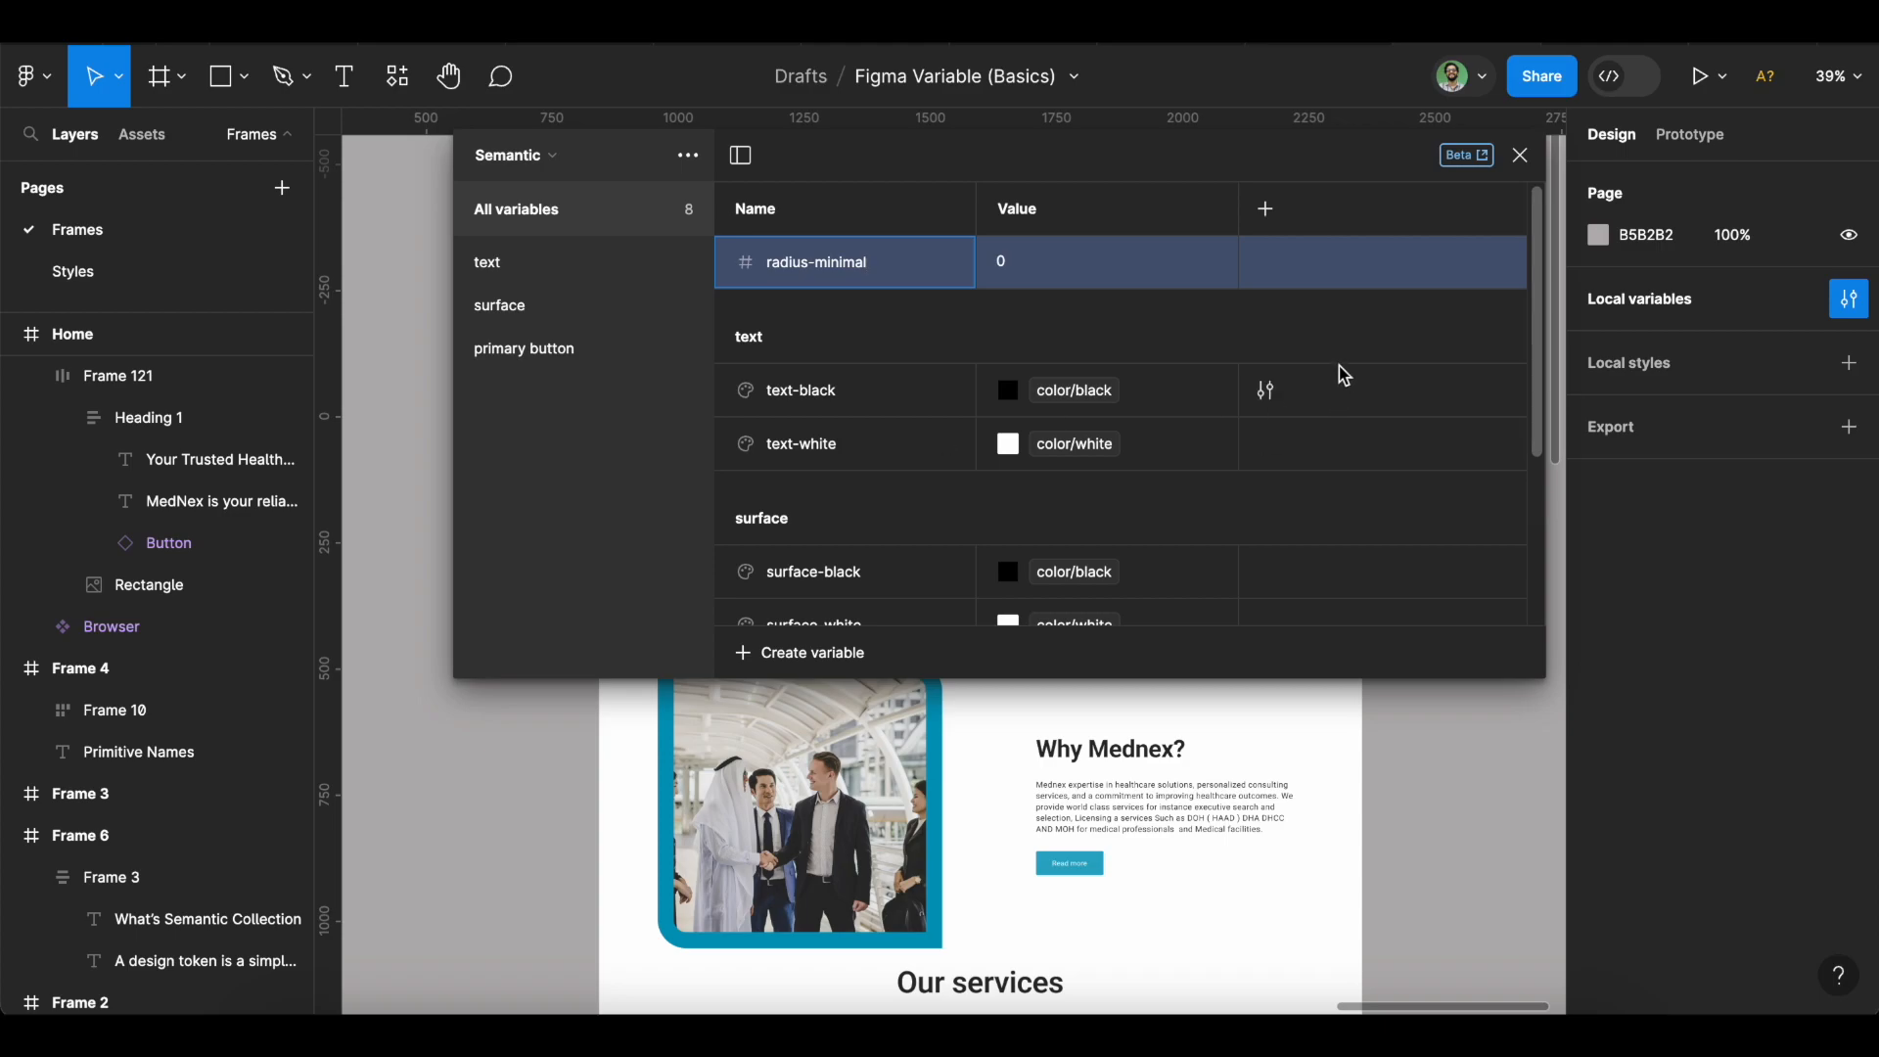
click(1215, 263)
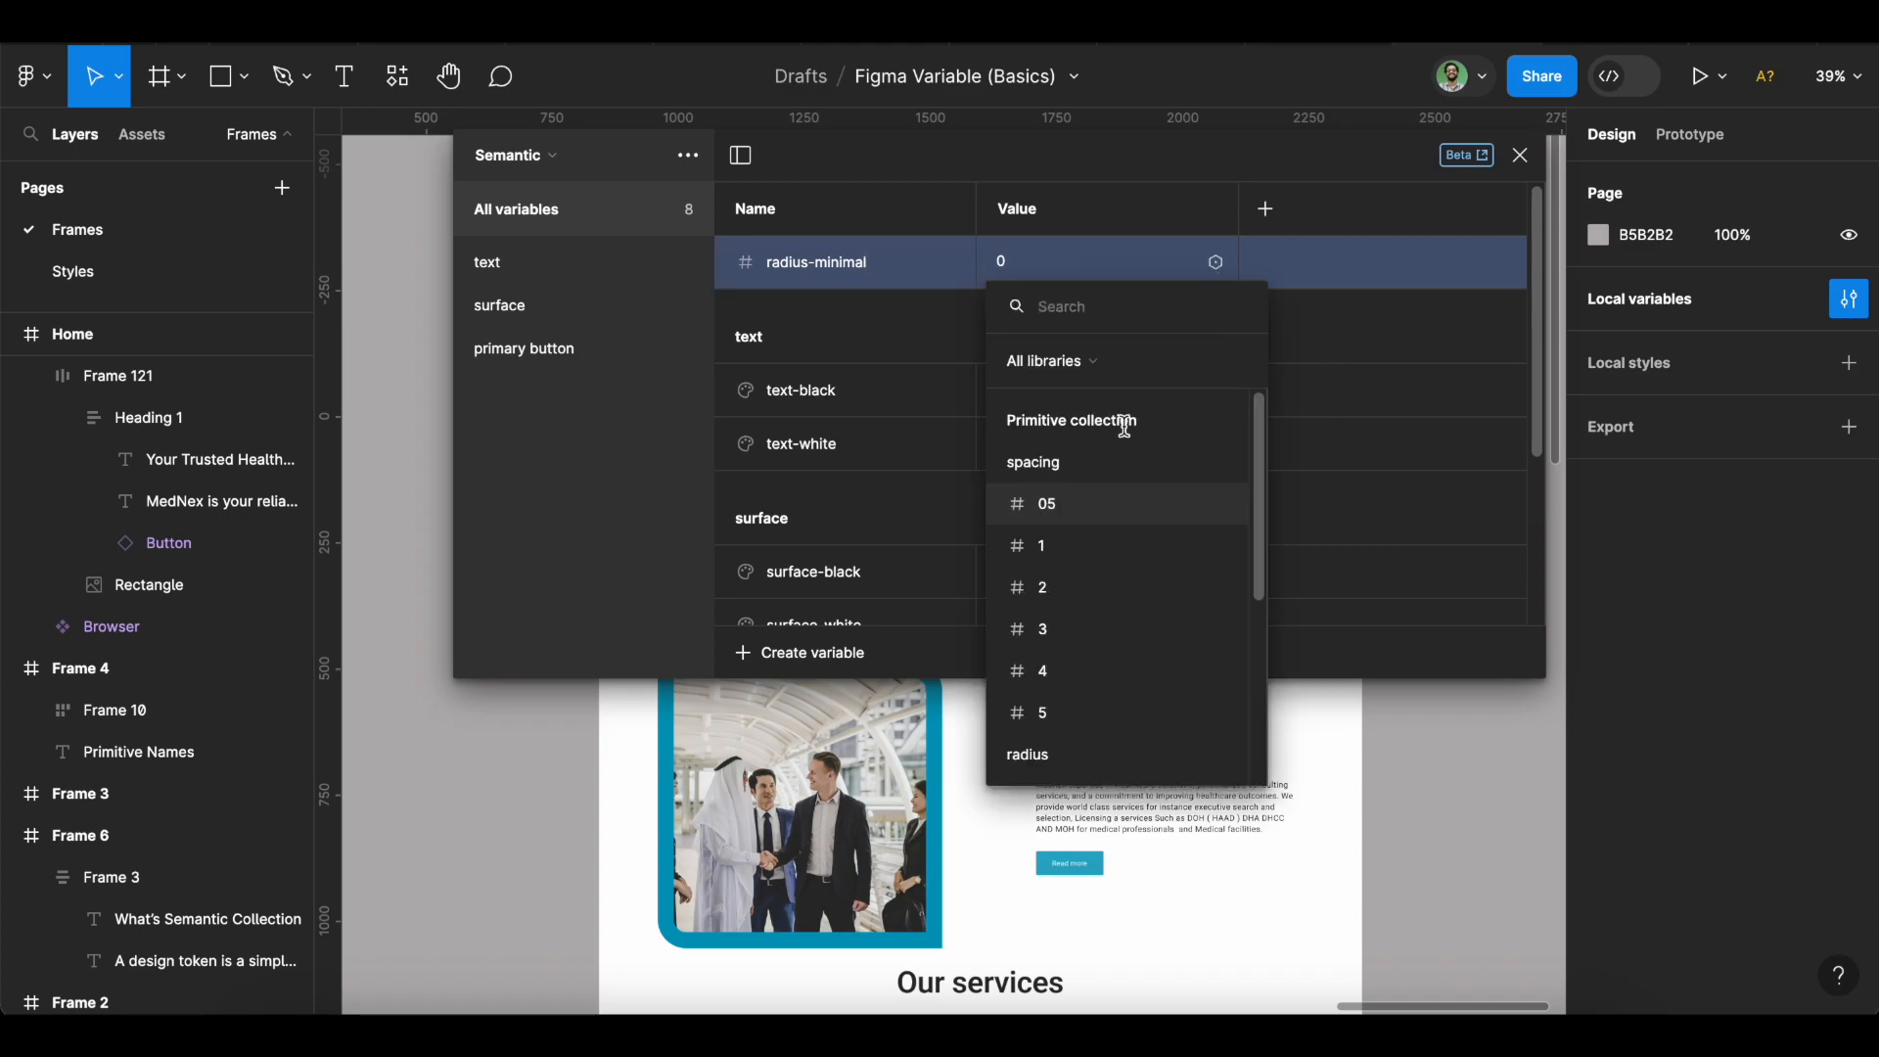
scroll(1091, 583, down, 2)
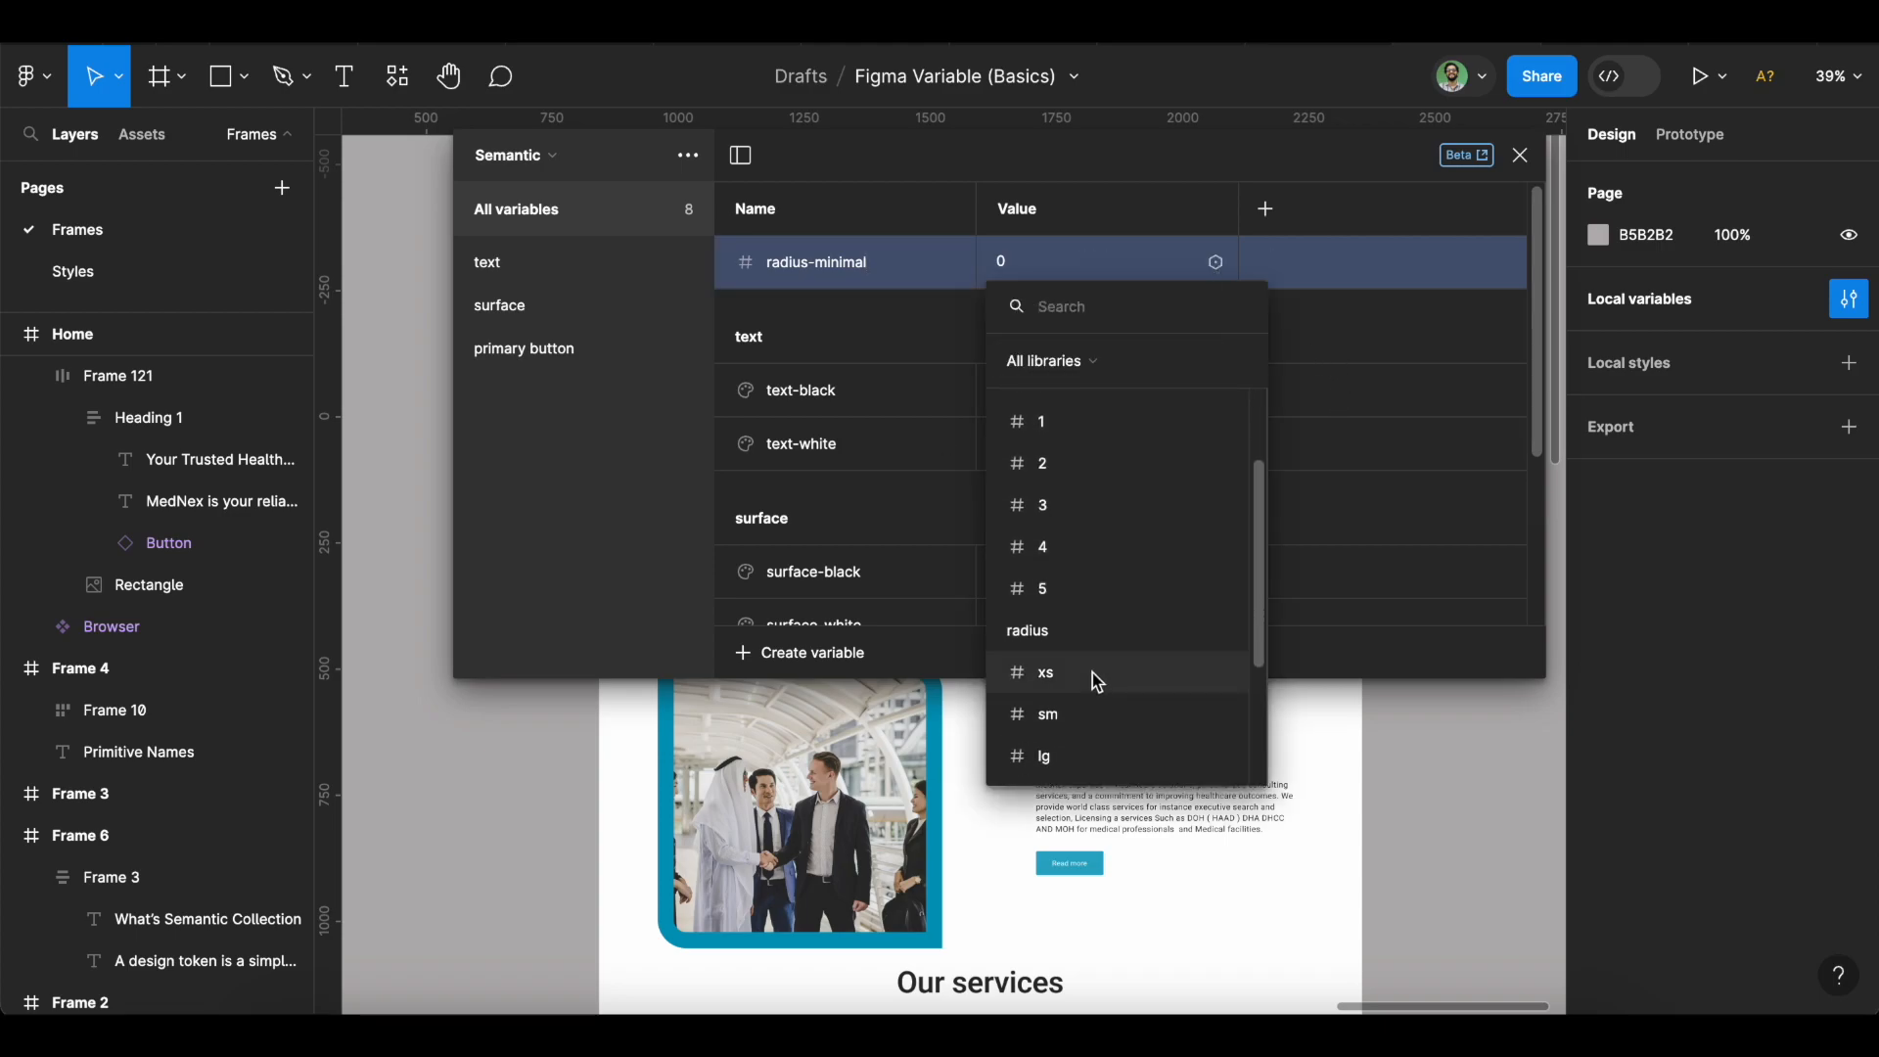
click(1092, 672)
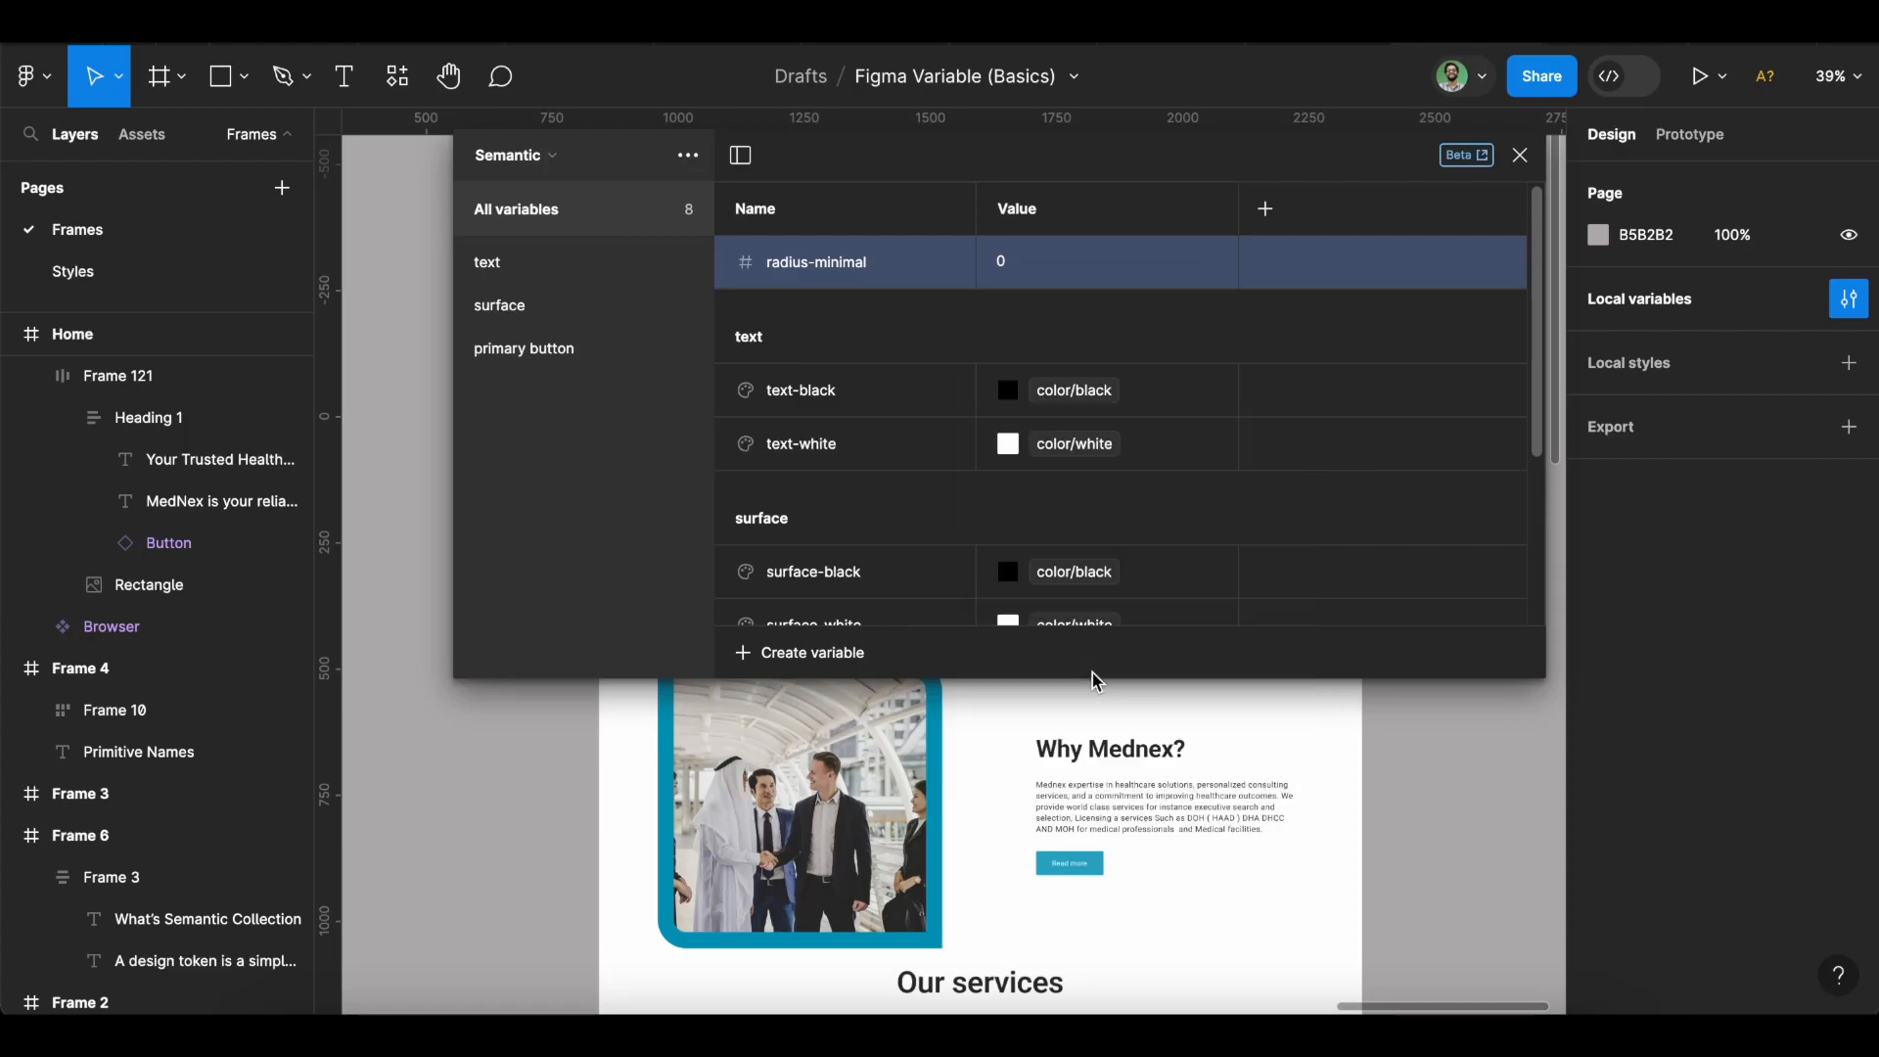
Add Number variable radius-rounded linked to radius/sm.
click(834, 669)
click(839, 737)
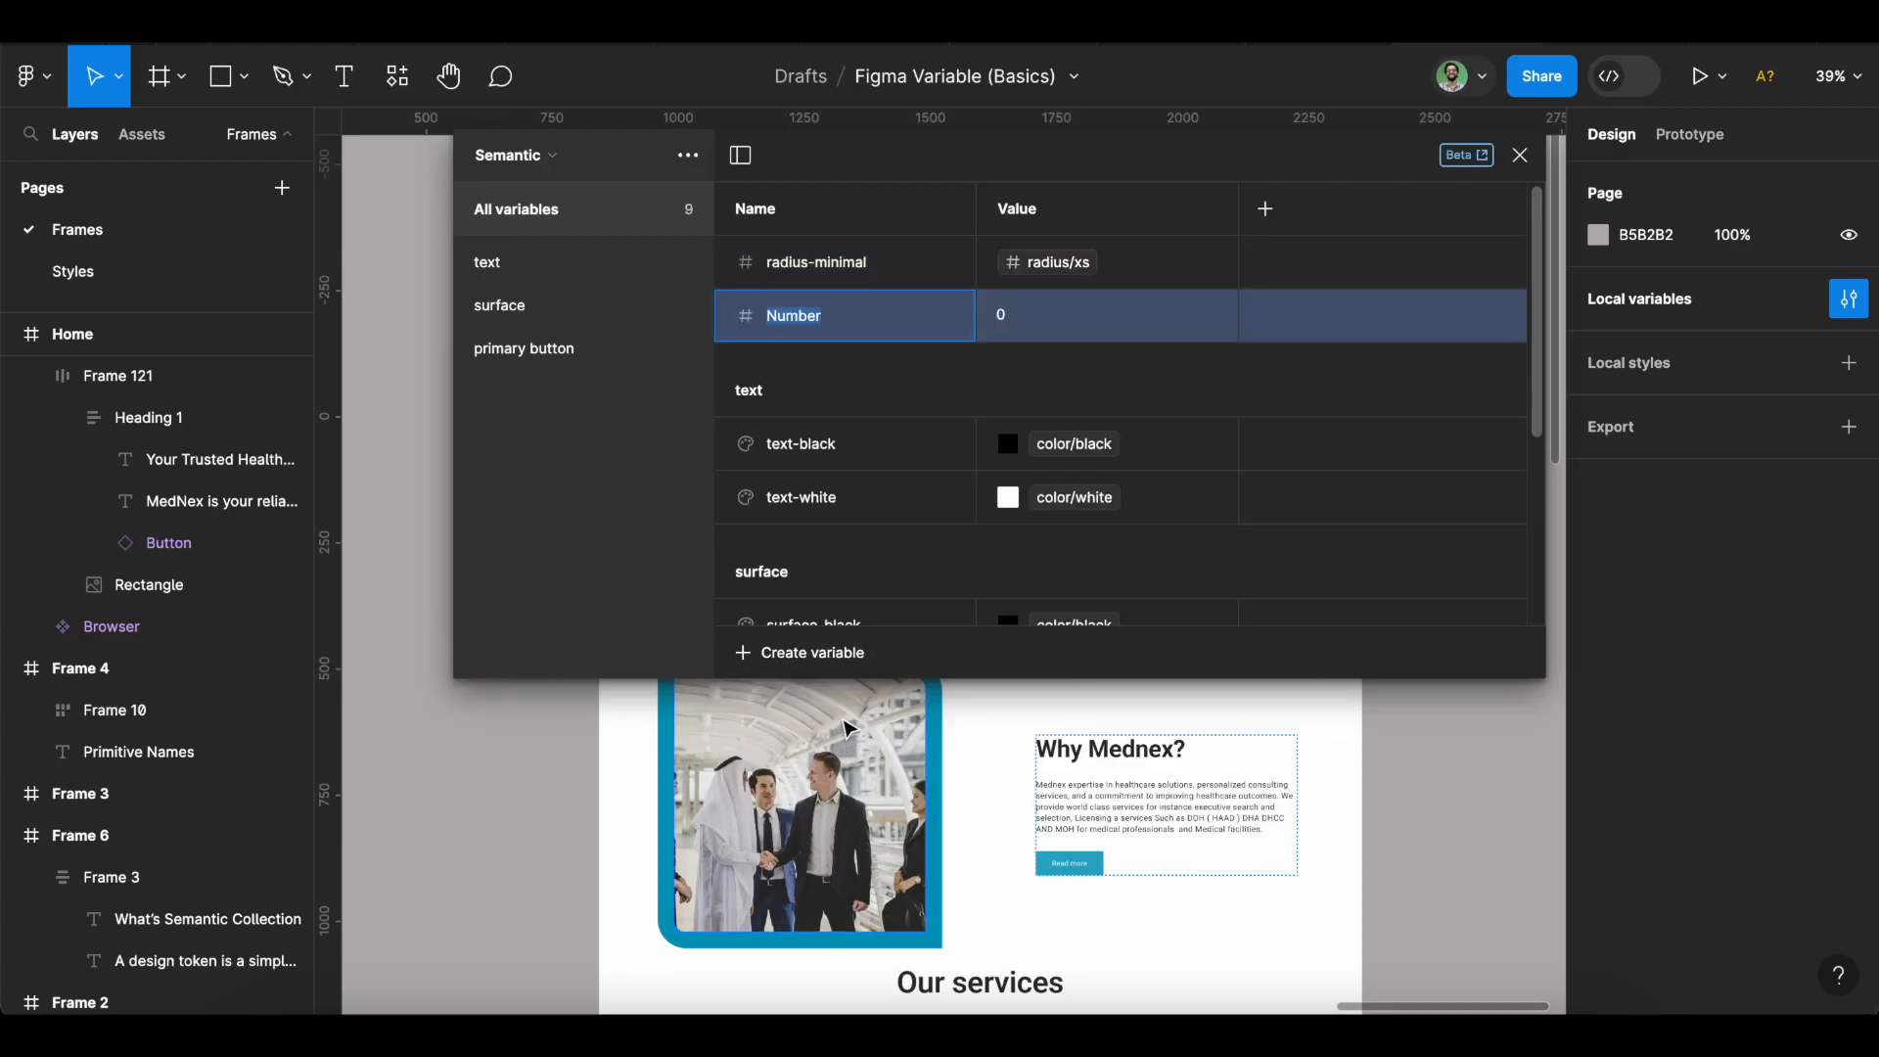
click(799, 273)
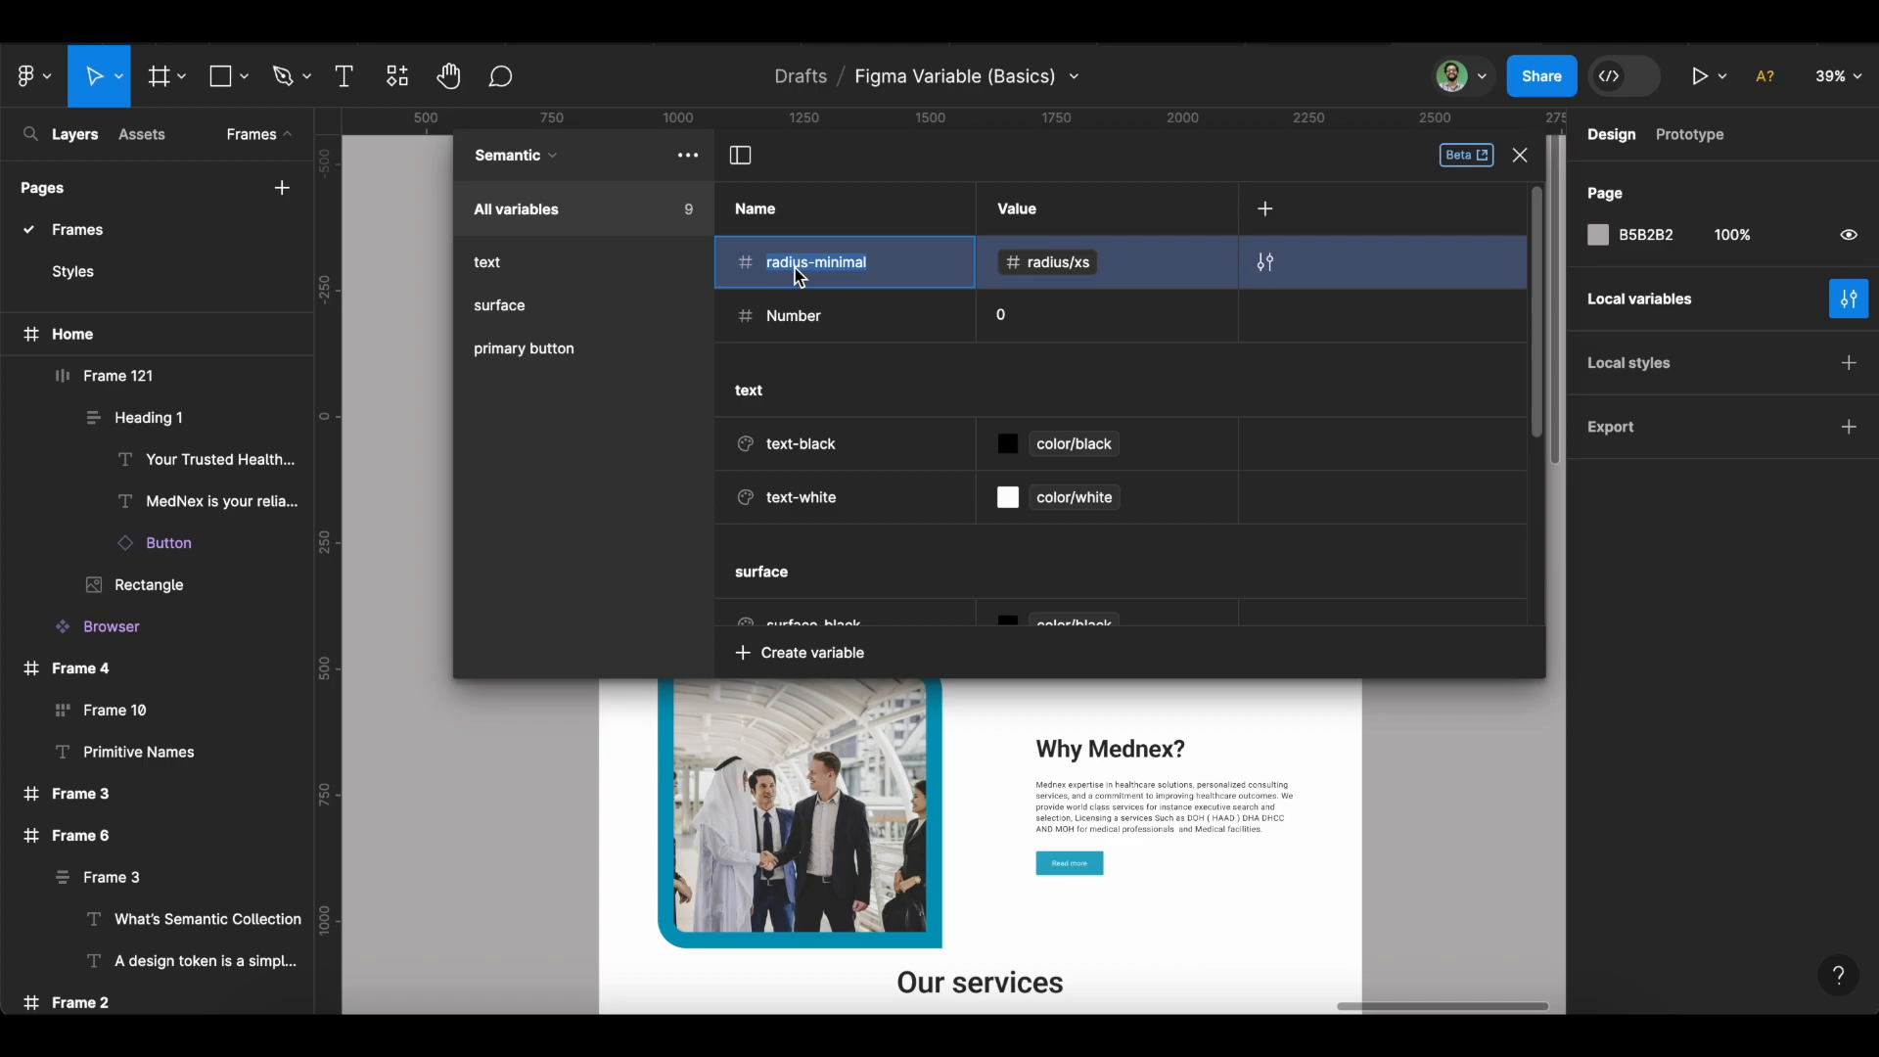
click(808, 329)
text(radius-minimal)
key(BackSpace)
key(BackSpace)
key(BackSpace)
key(BackSpace)
key(BackSpace)
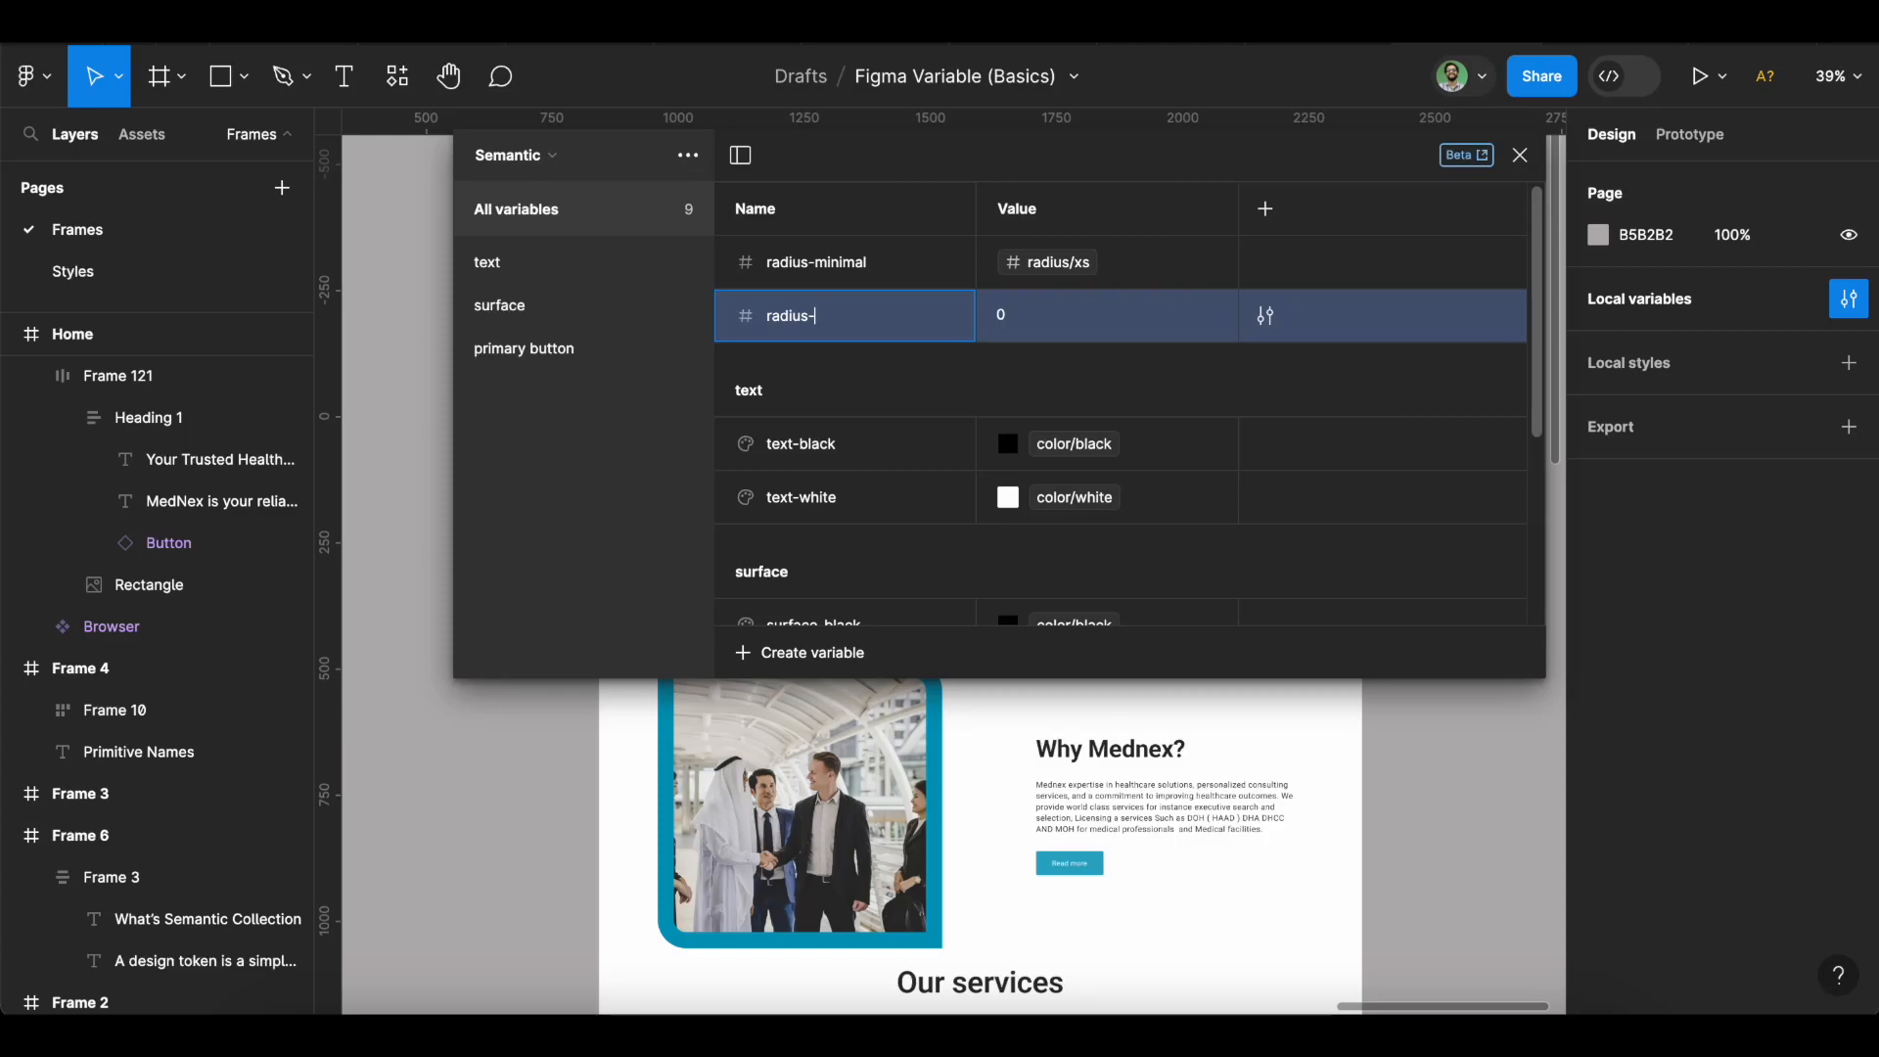
text(rounded)
key(Return)
click(1215, 315)
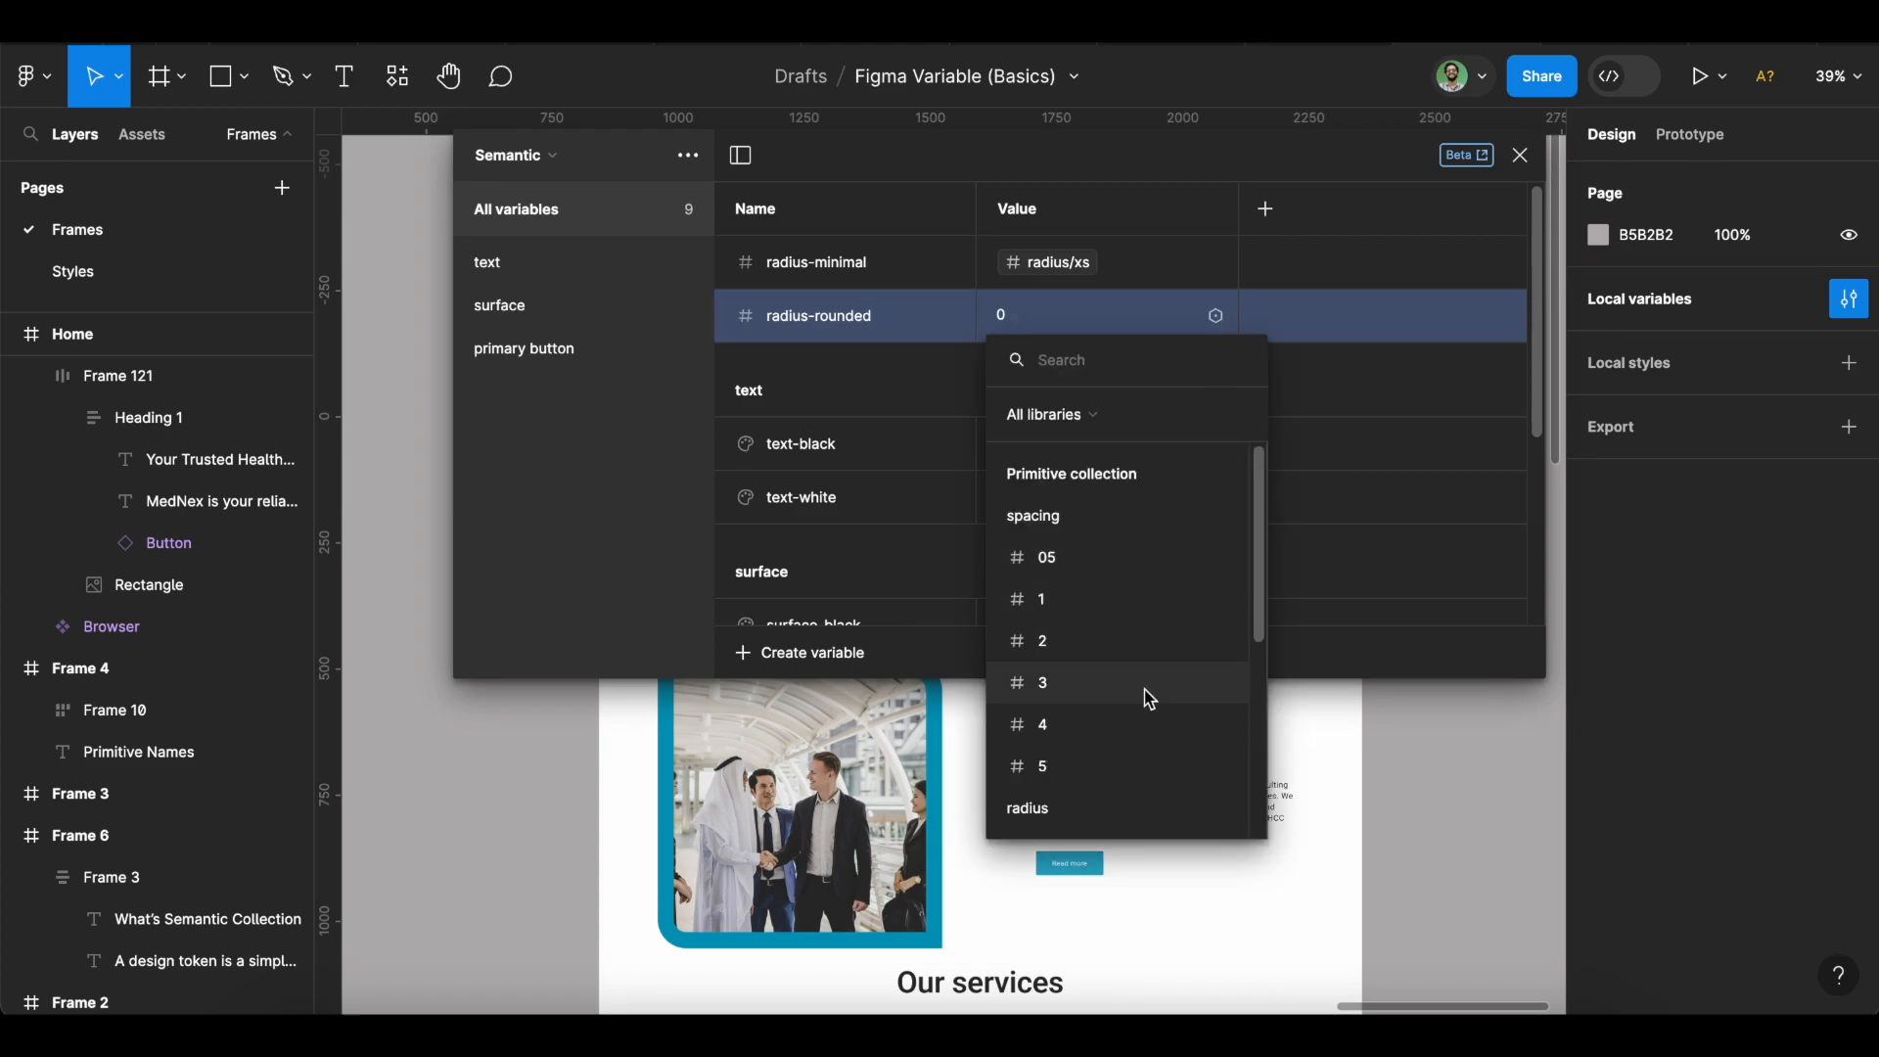
scroll(1144, 695, down, 3)
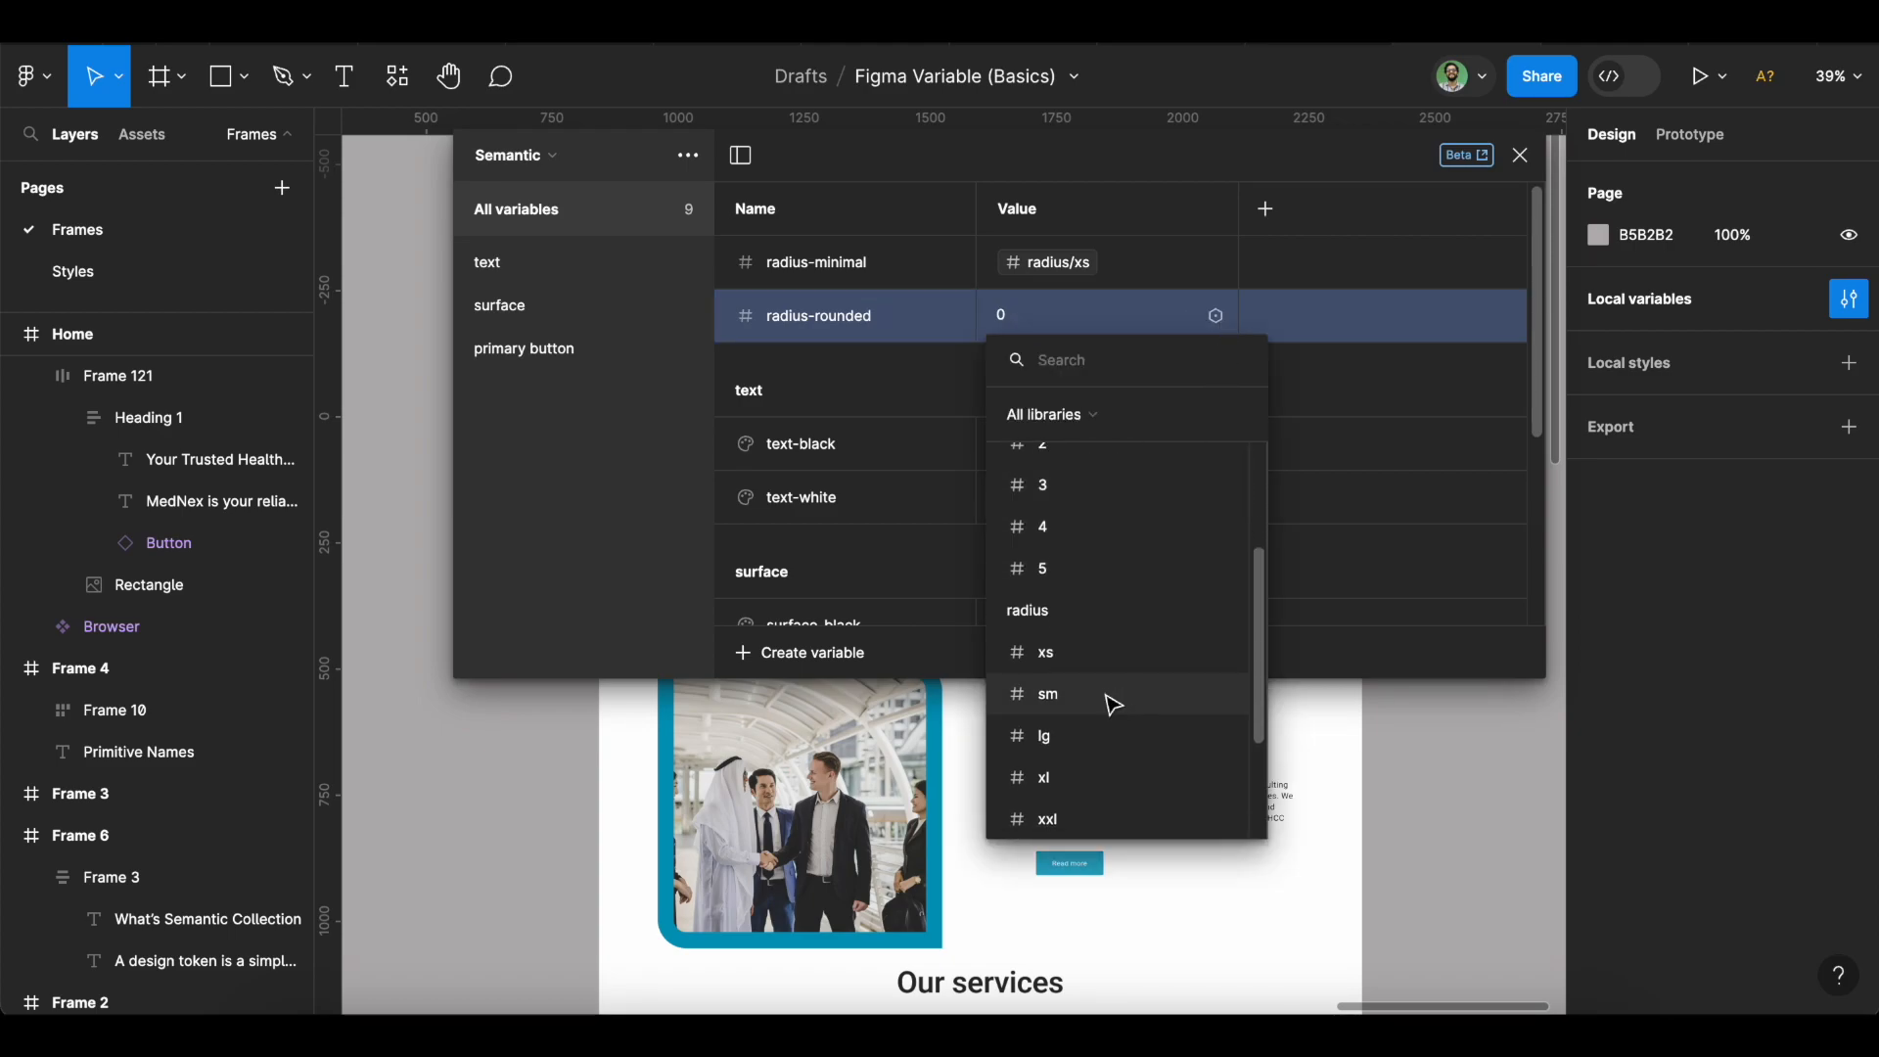
click(1104, 693)
Add Number variable radius-ful linked to radius/3xl.
click(822, 652)
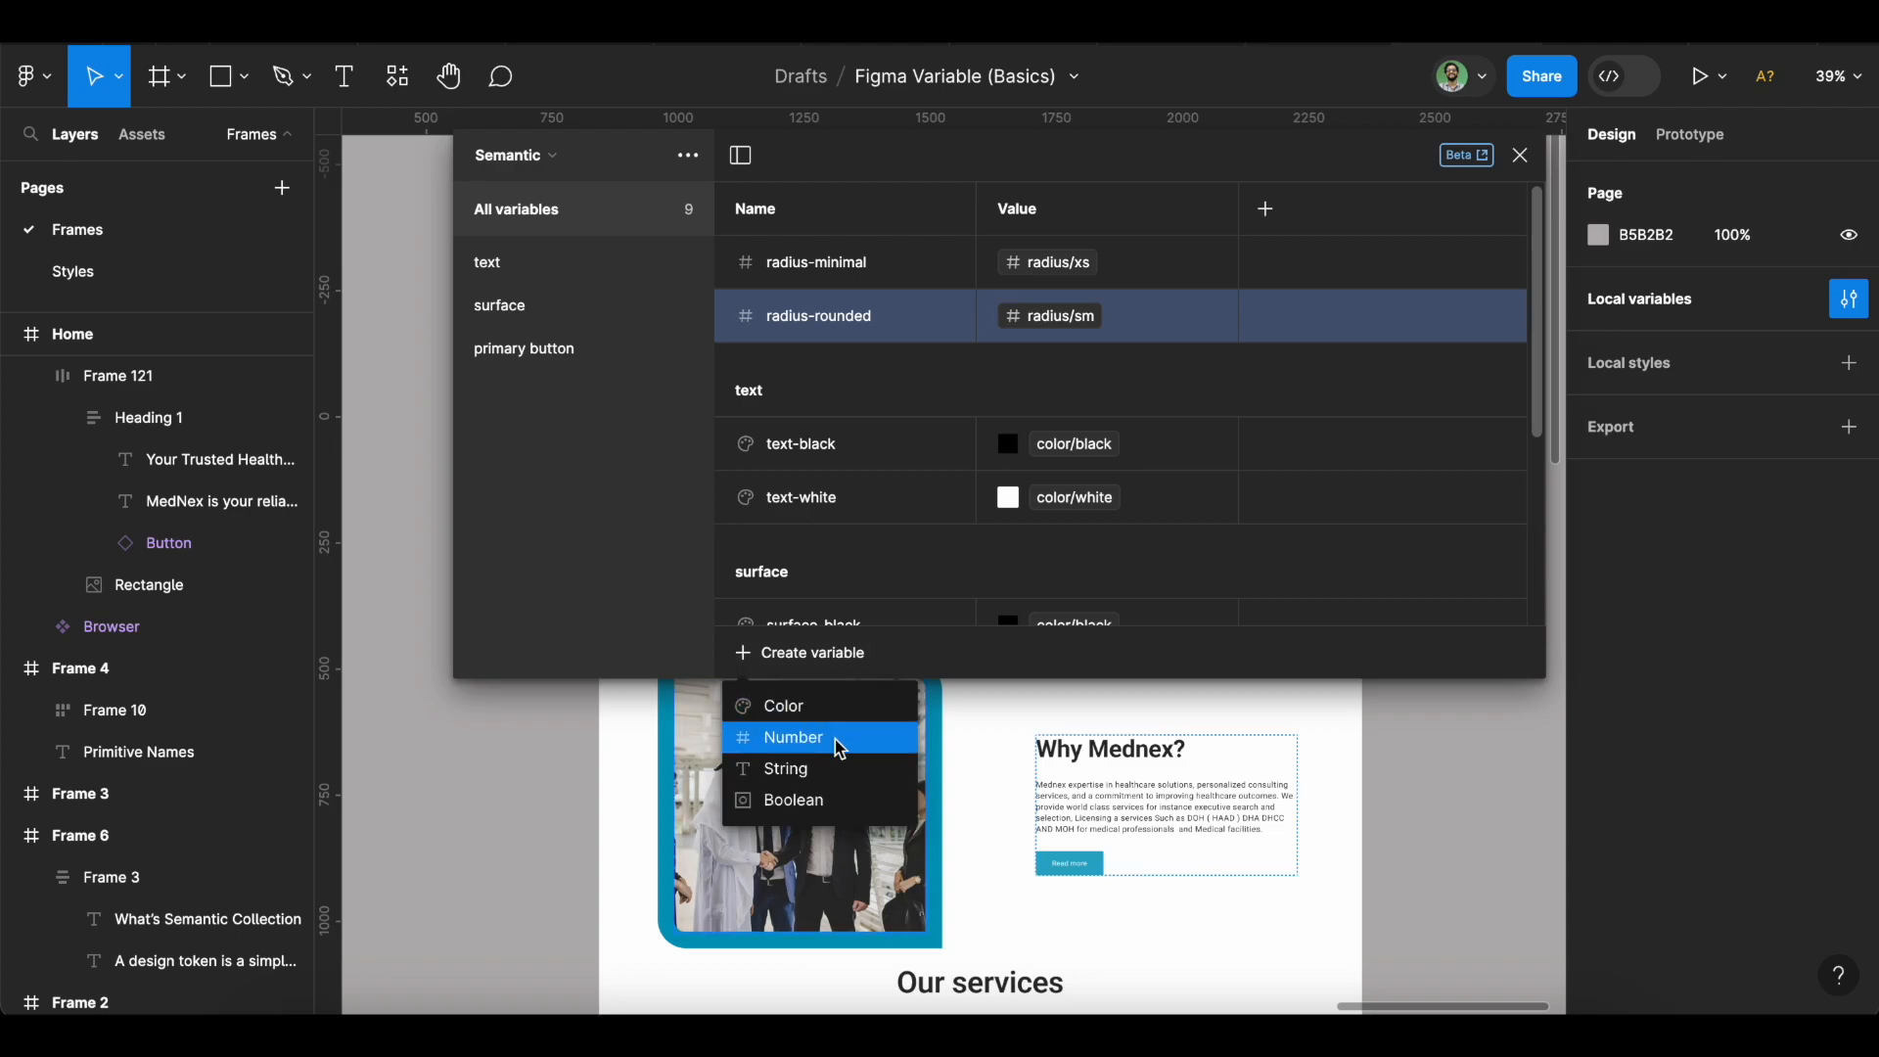
click(839, 738)
text(radius-minimal)
key(BackSpace)
key(BackSpace)
key(BackSpace)
key(BackSpace)
key(BackSpace)
key(BackSpace)
key(BackSpace)
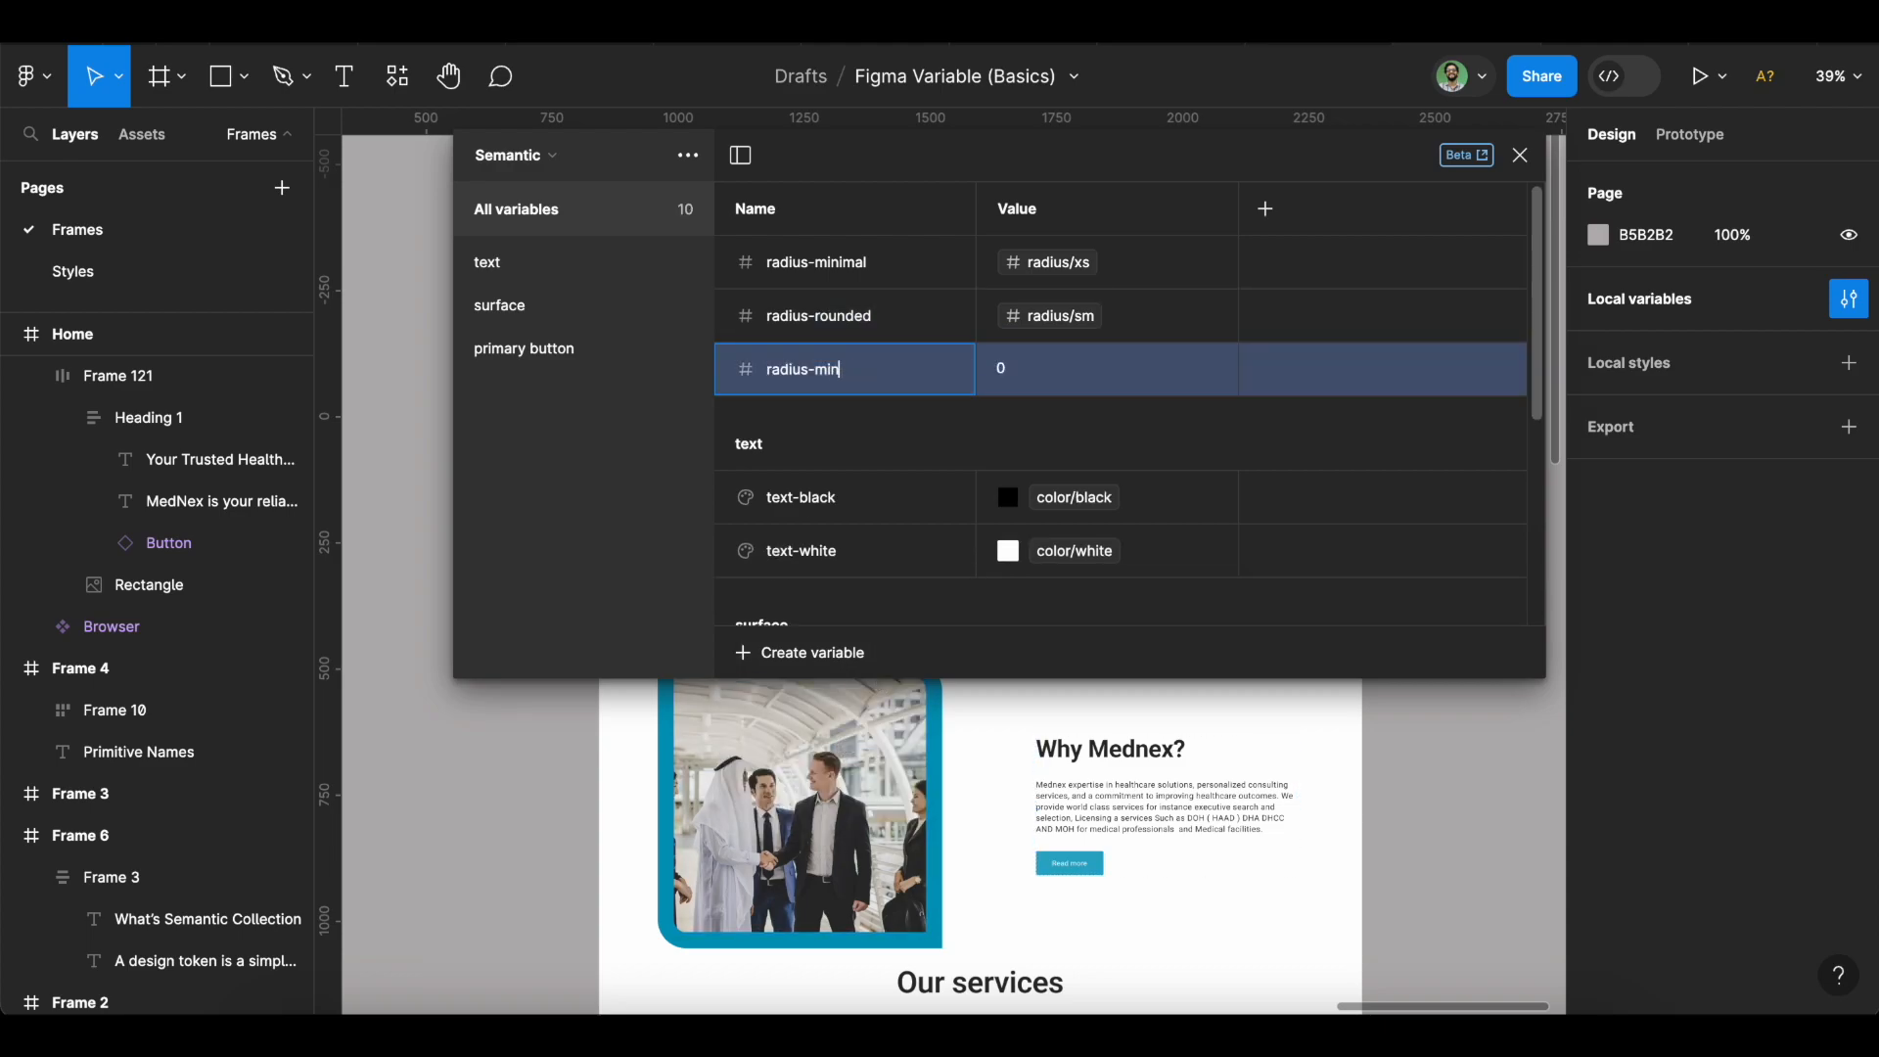
text(ful)
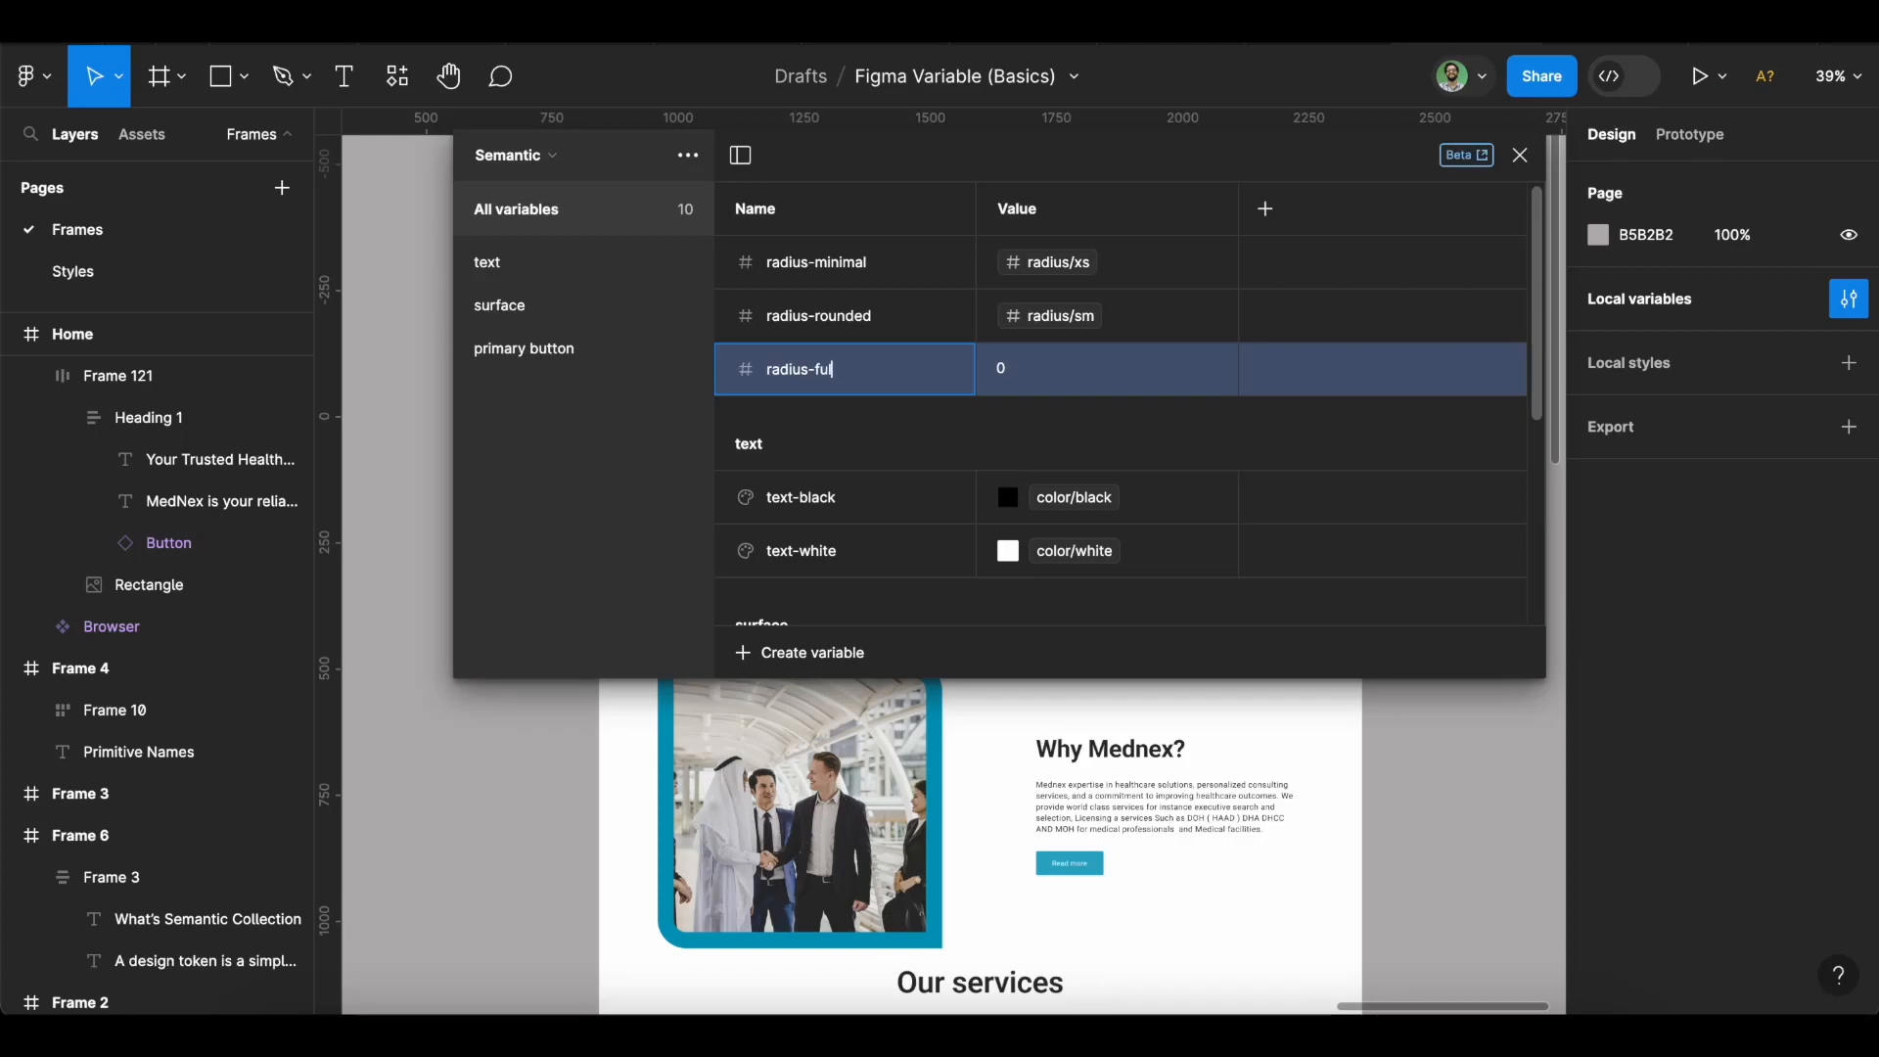
click(1215, 369)
scroll(1174, 643, down, 5)
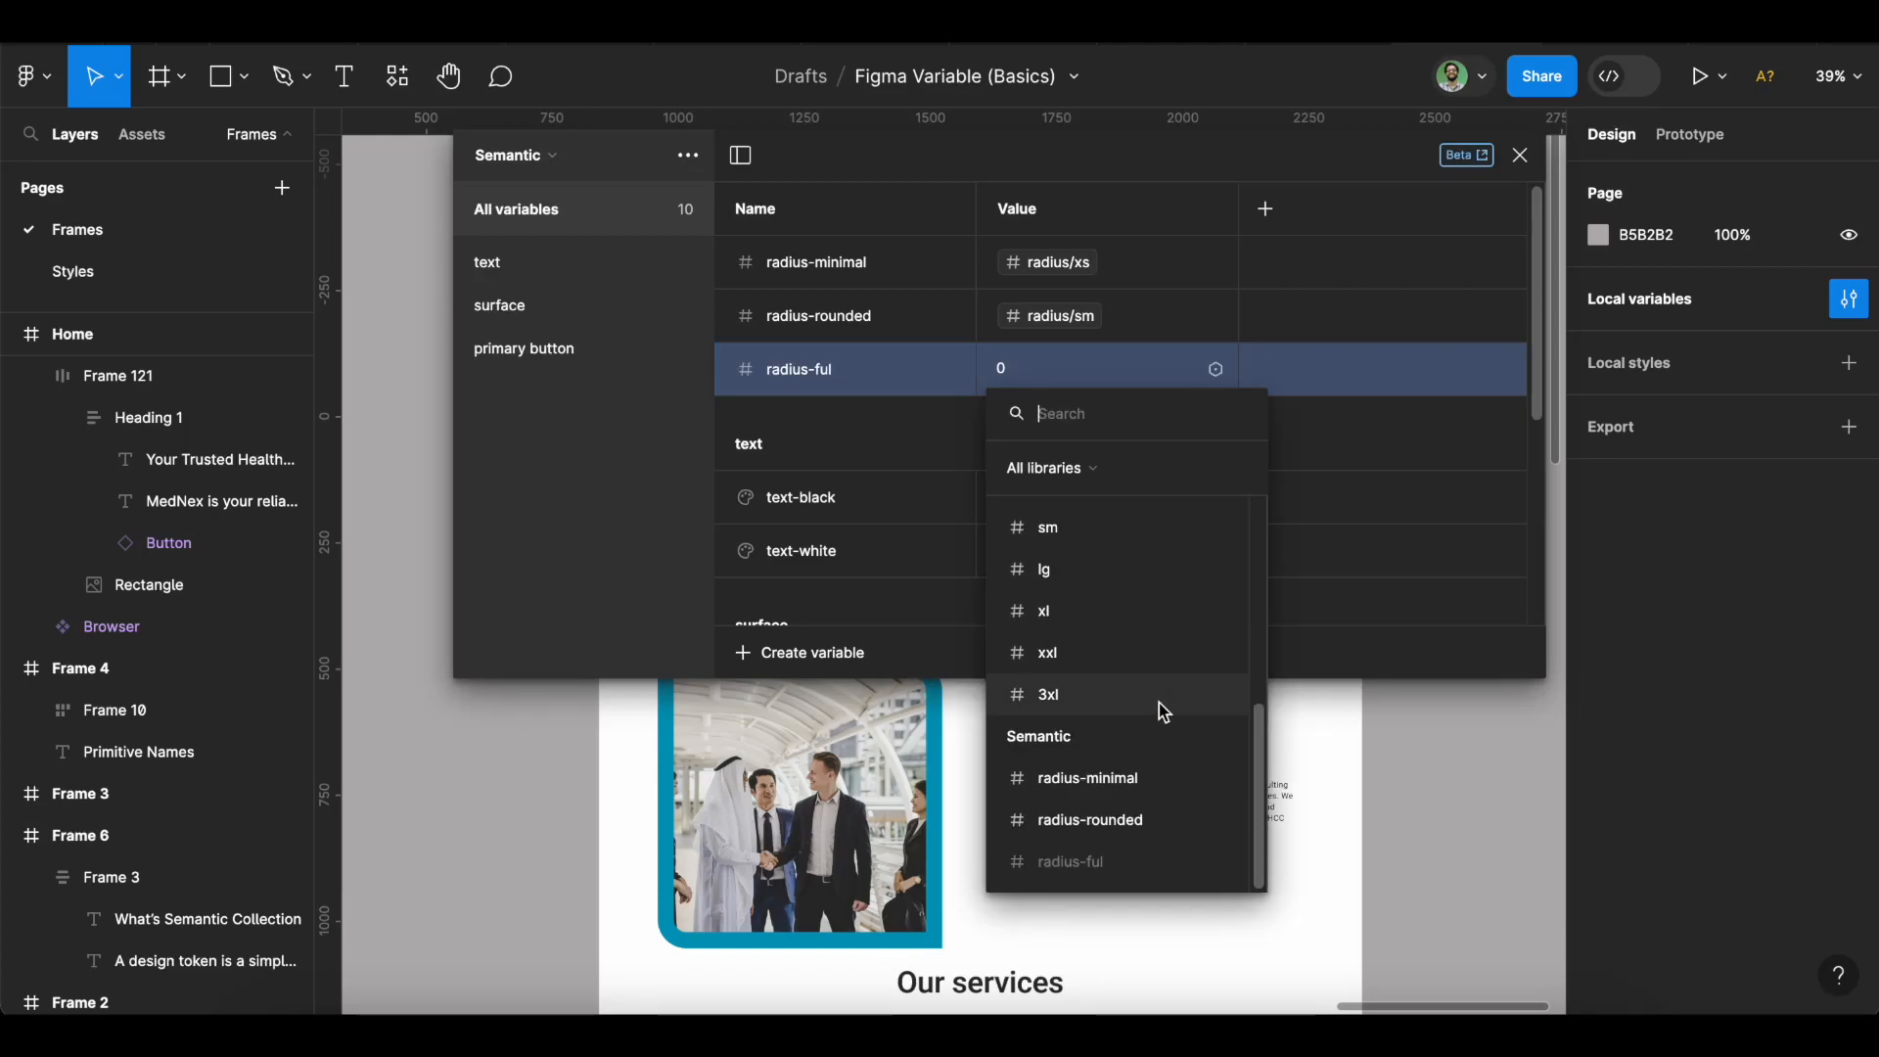
click(1151, 696)
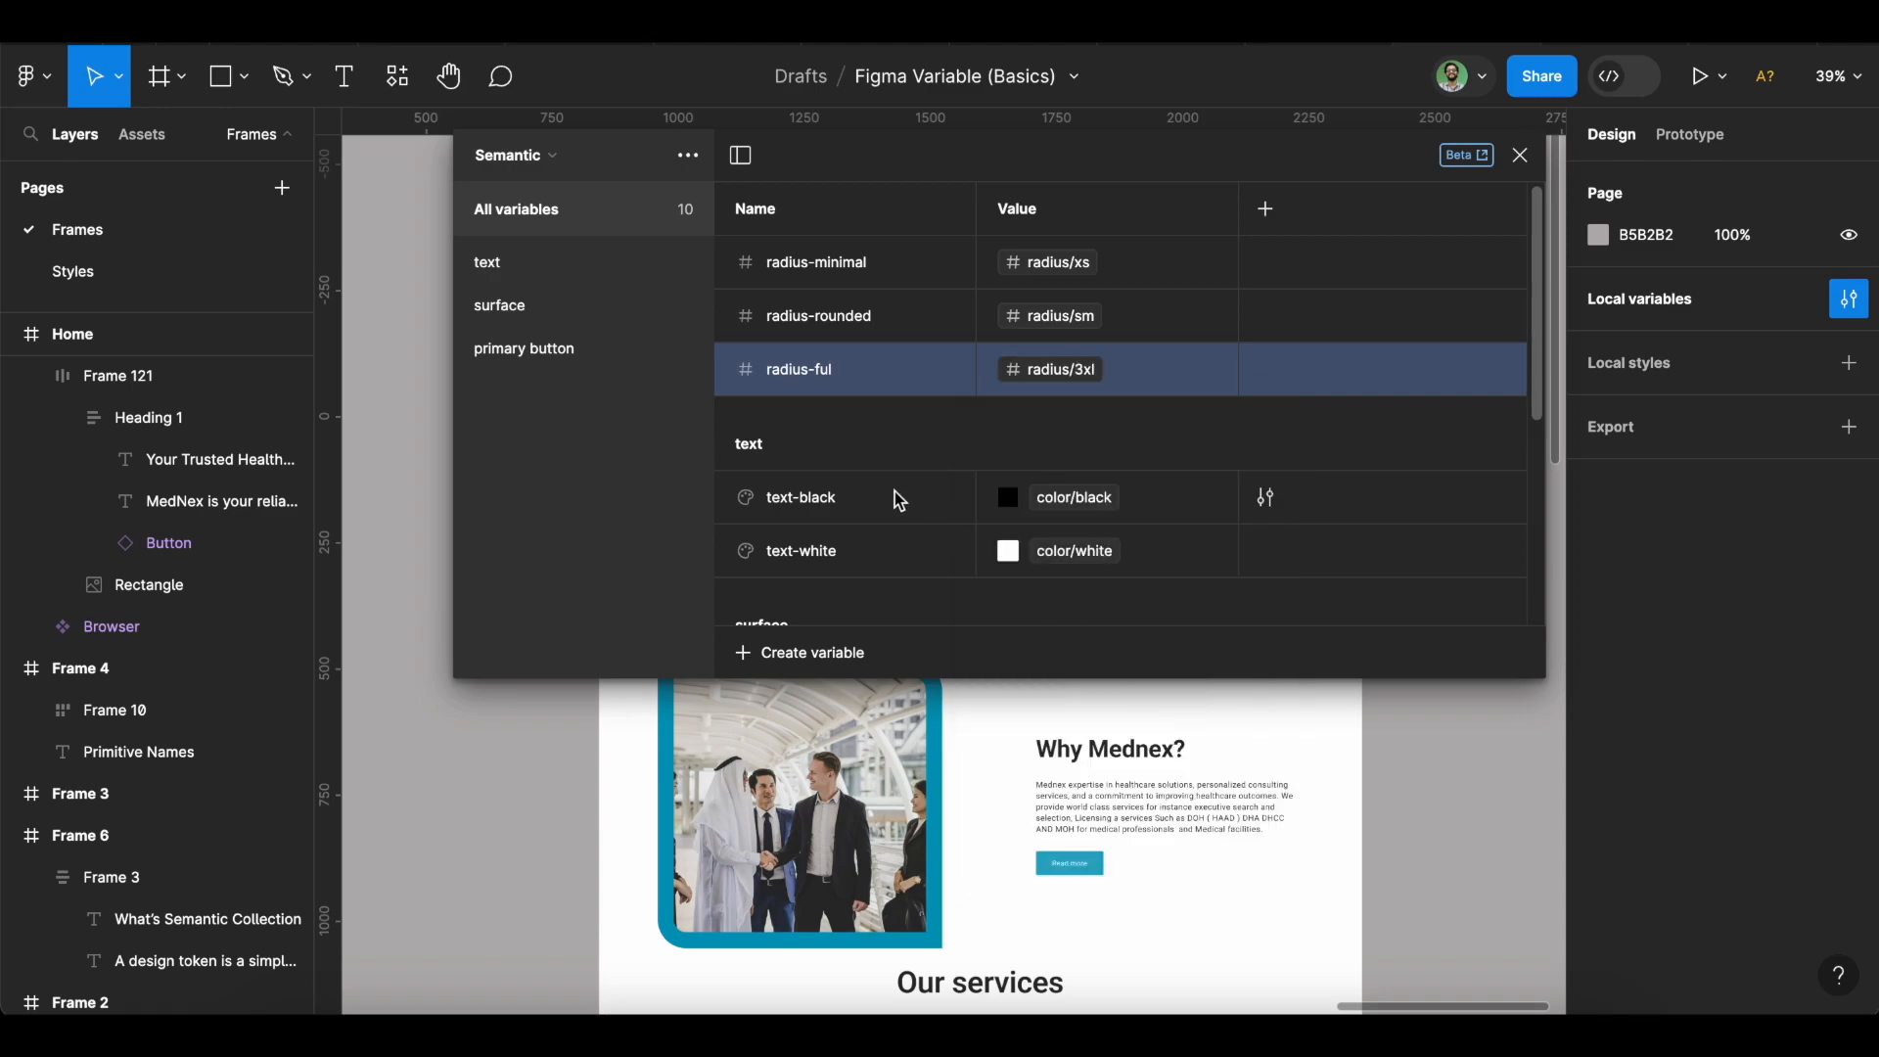
Group radius-minimal, radius-rounded and radius-ful into a group named 'radius'.
click(783, 653)
click(590, 482)
click(834, 266)
shift+click(827, 380)
right_click(827, 380)
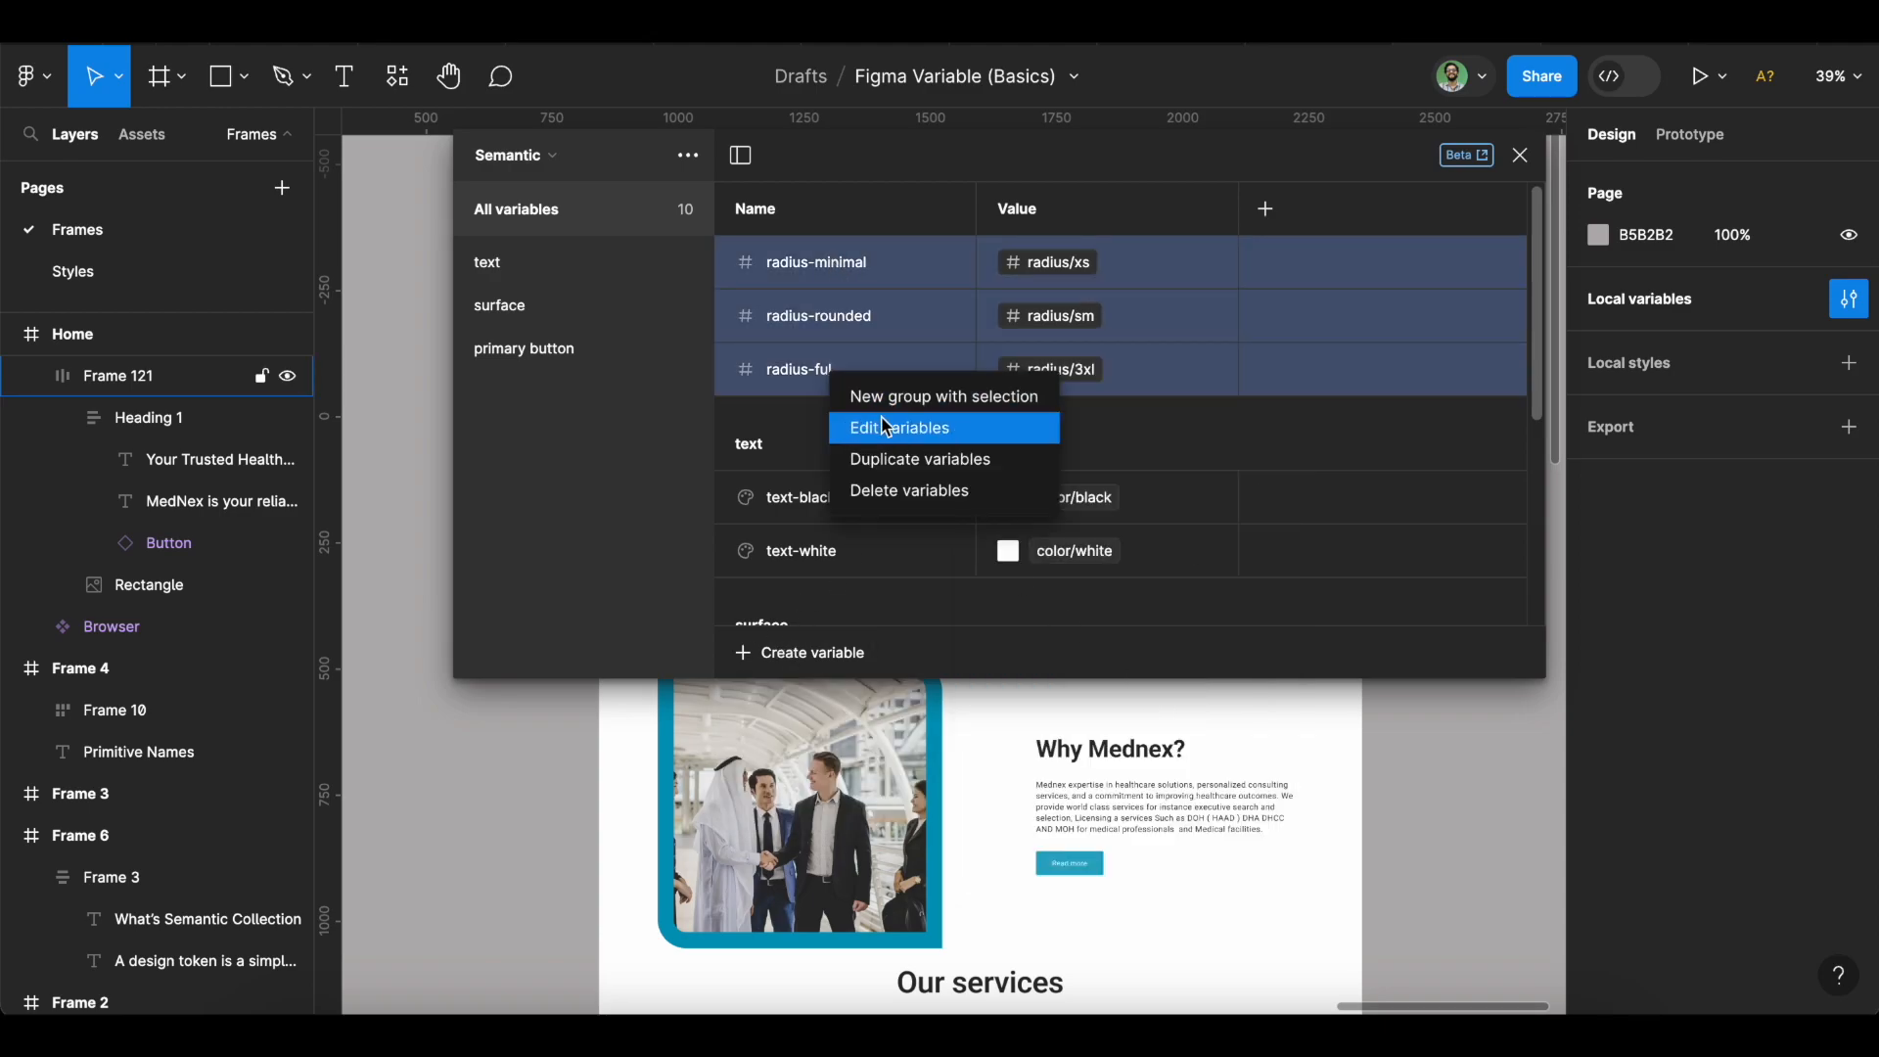
click(888, 402)
double_click(555, 391)
text(radius)
key(Return)
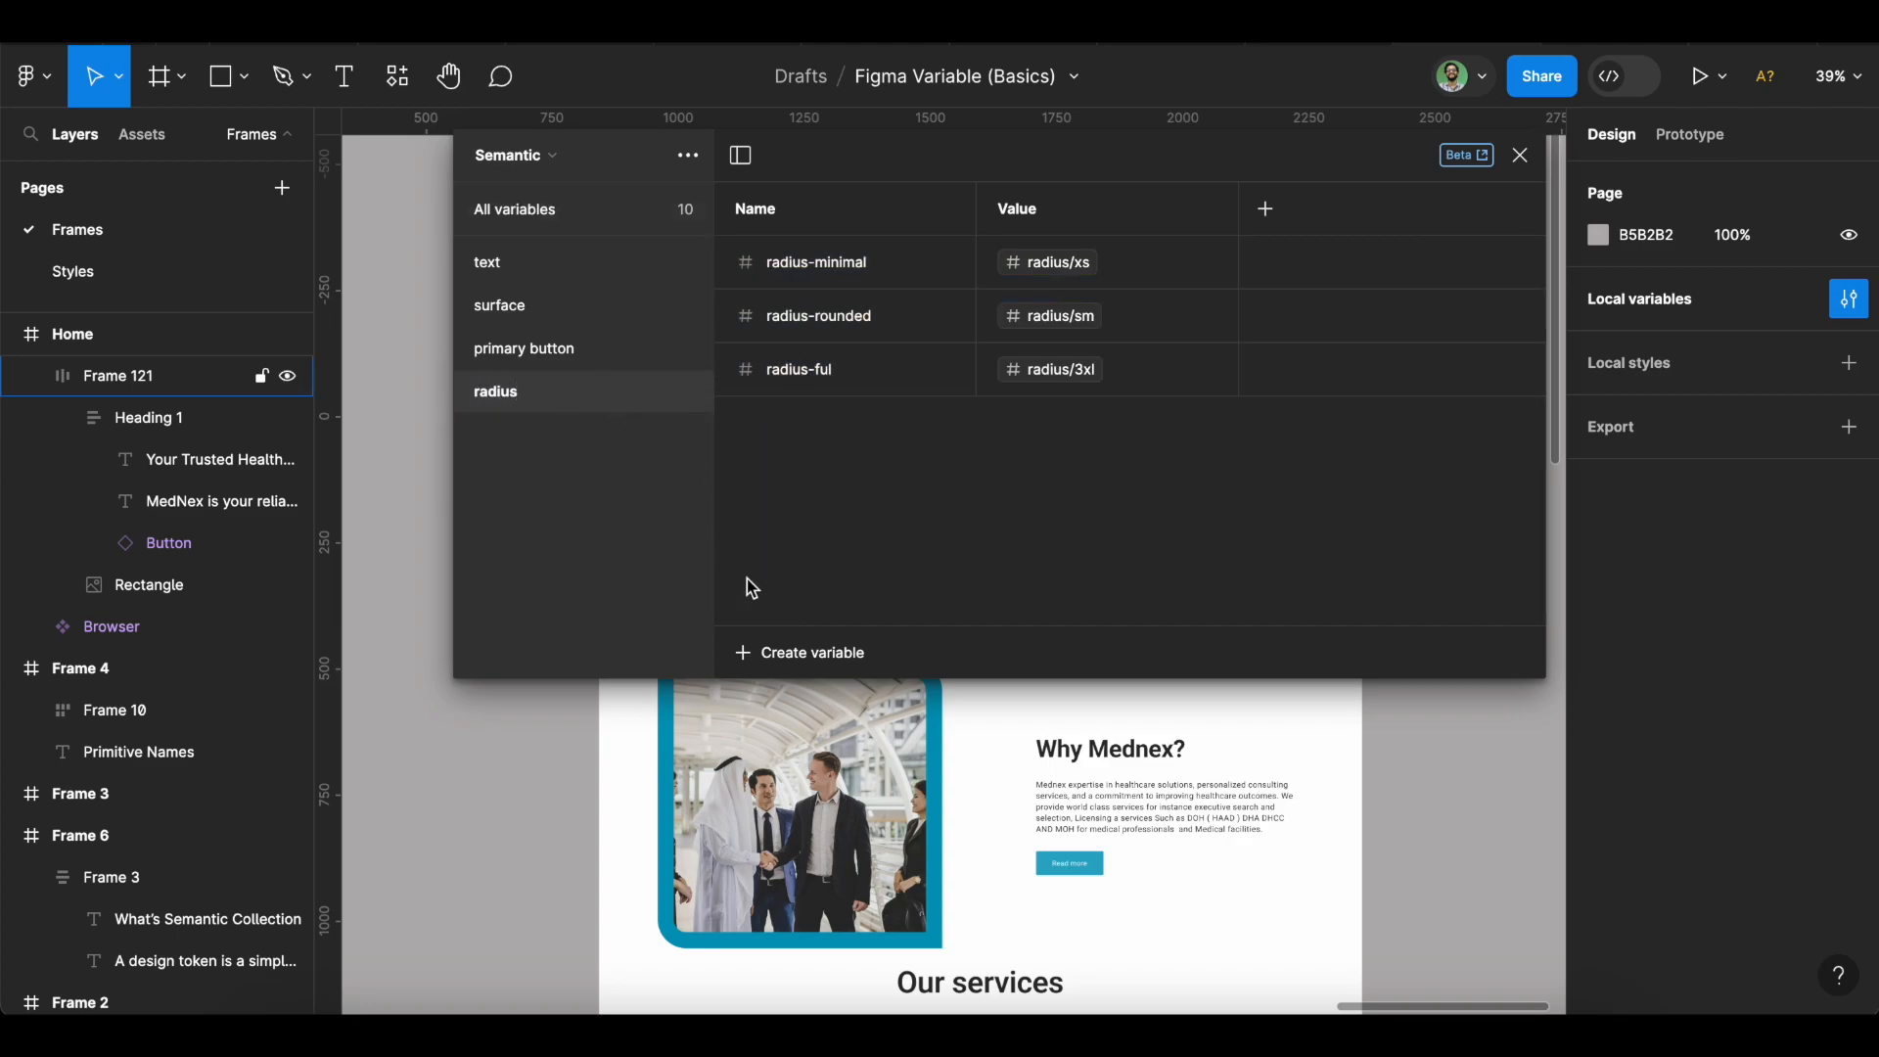
click(615, 211)
Create spacing-none at 0 and spacing-xs linked to spacing/05.
click(797, 652)
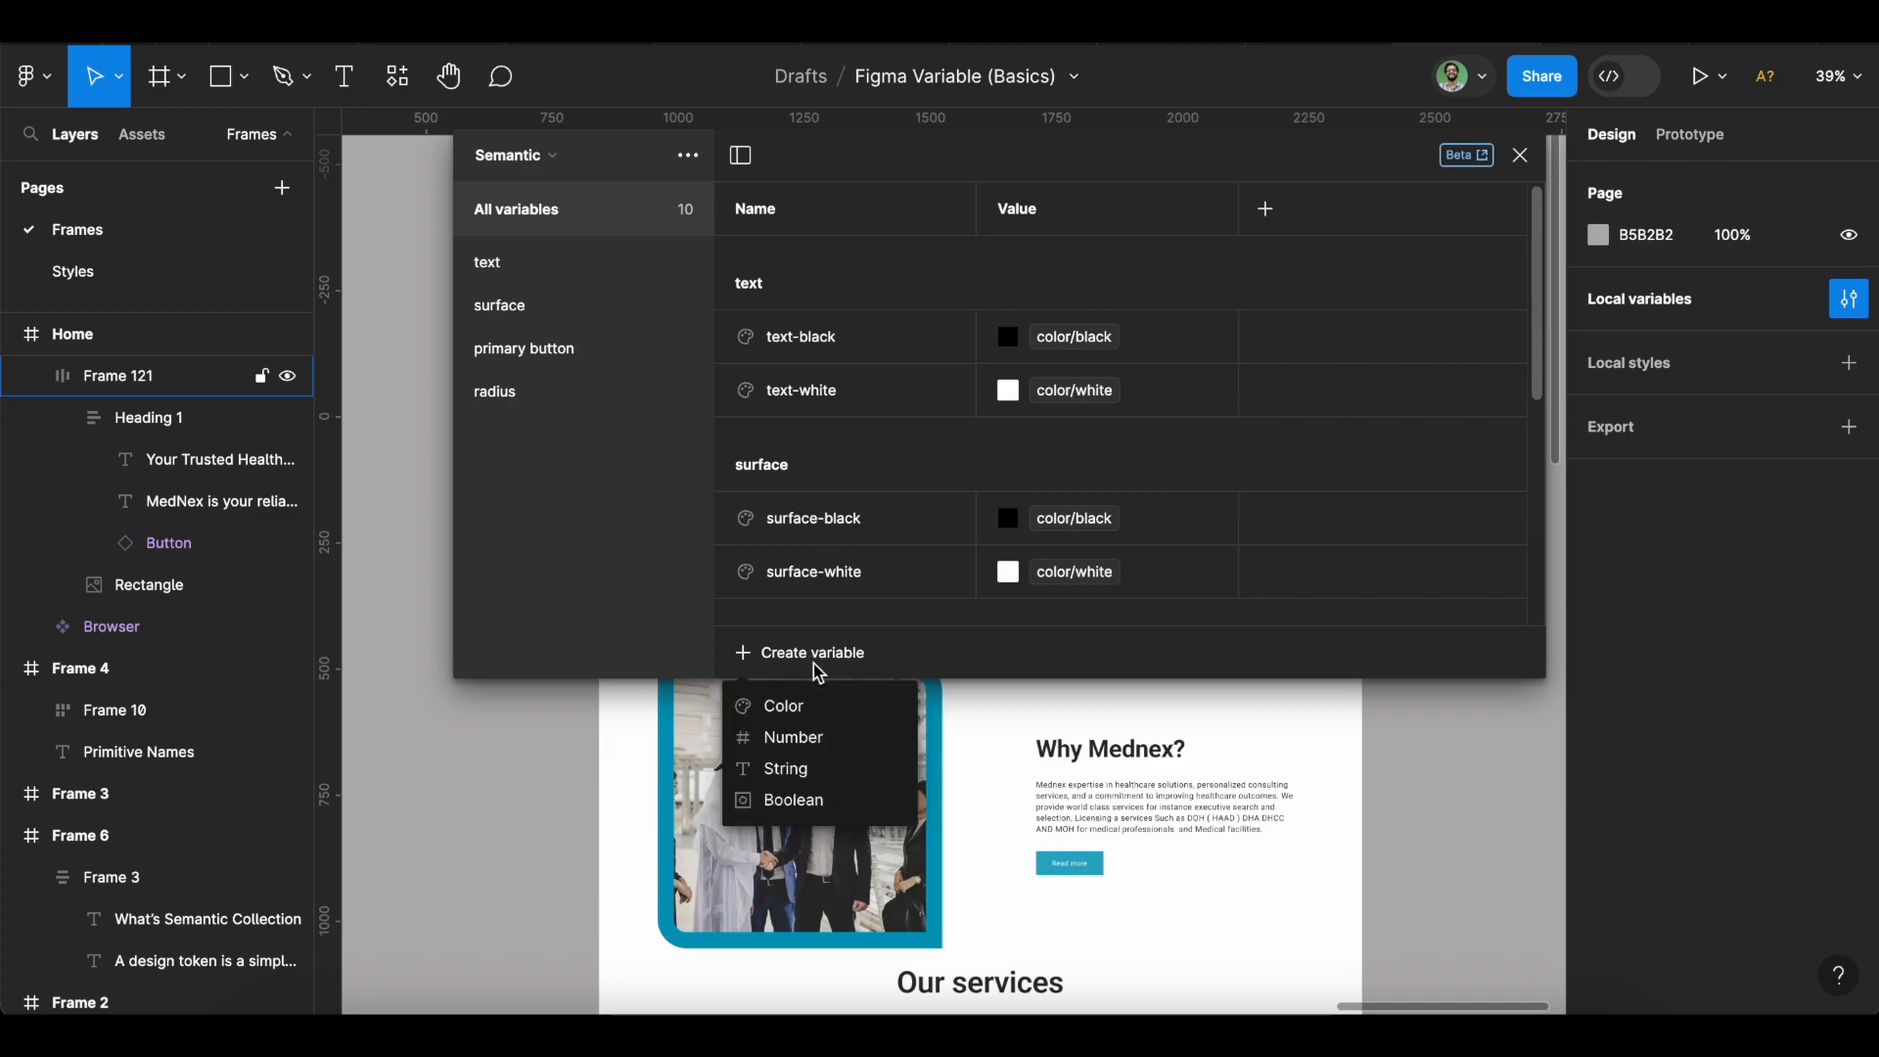
click(852, 738)
text(s)
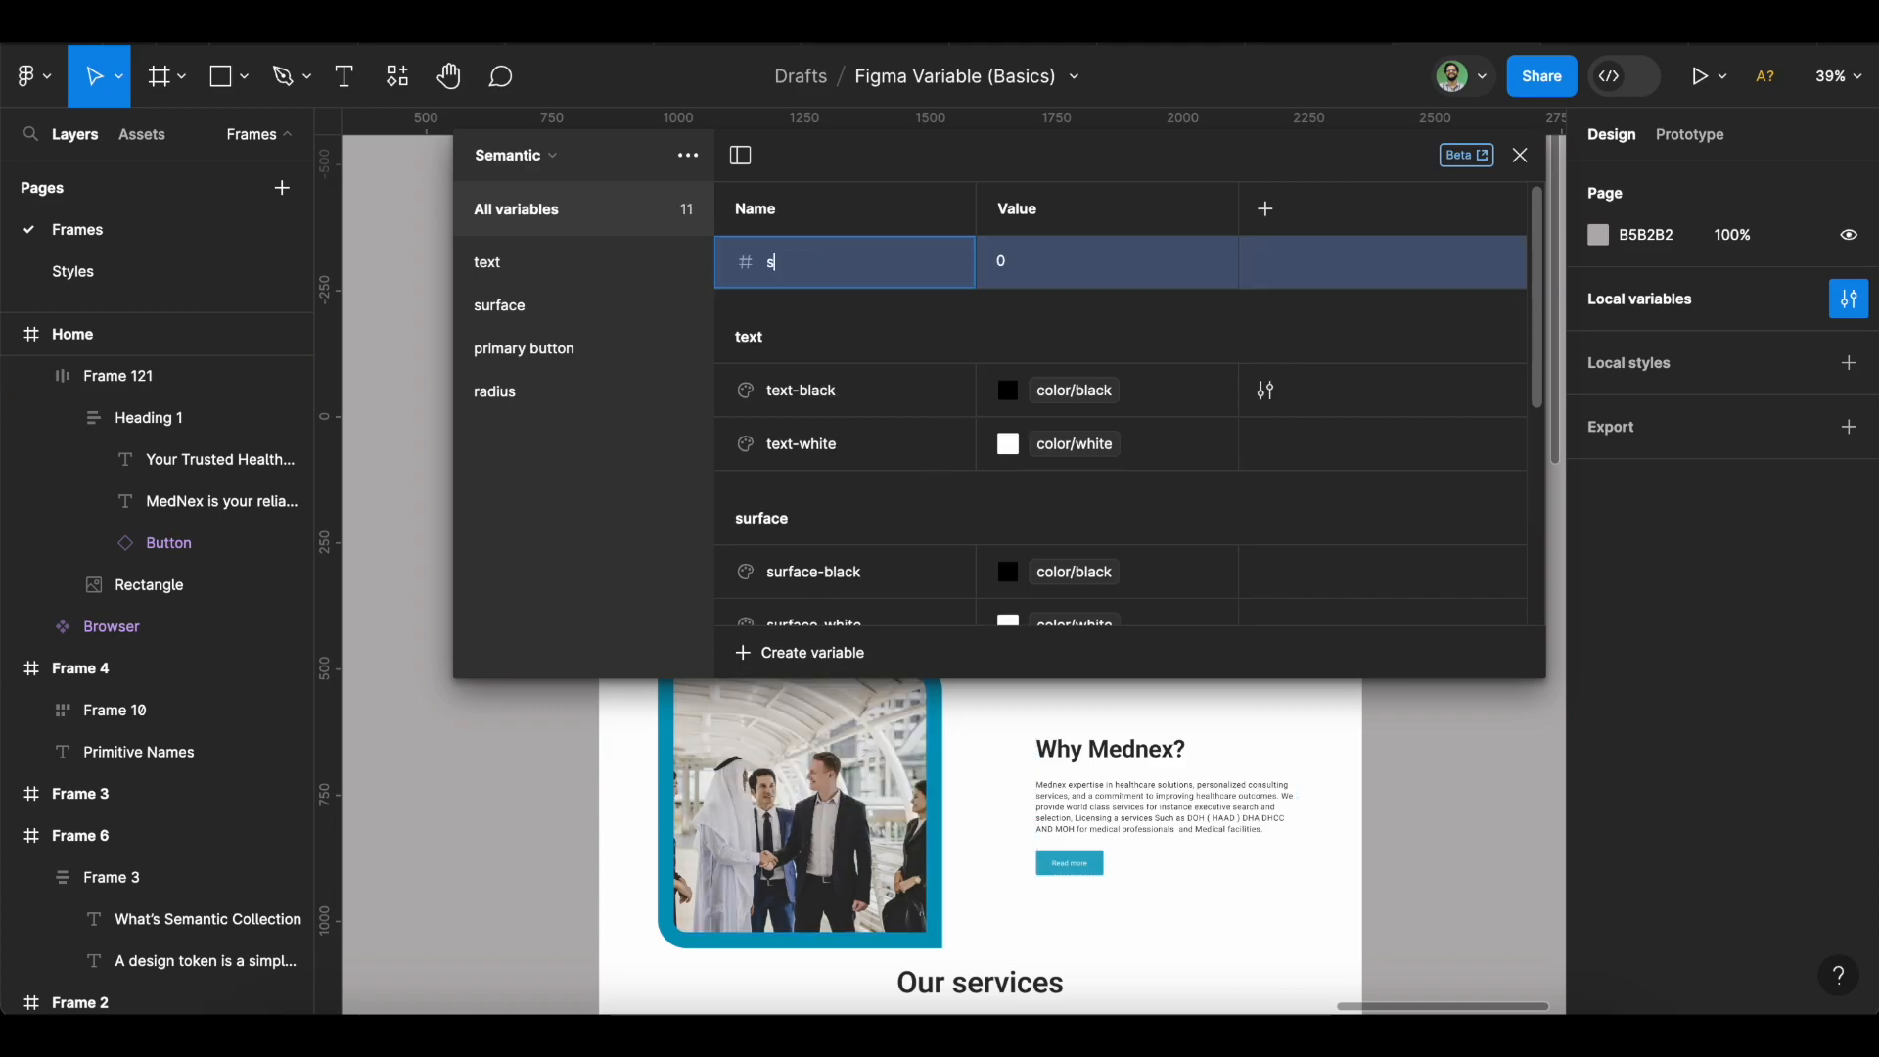
text(pacing-none)
click(790, 652)
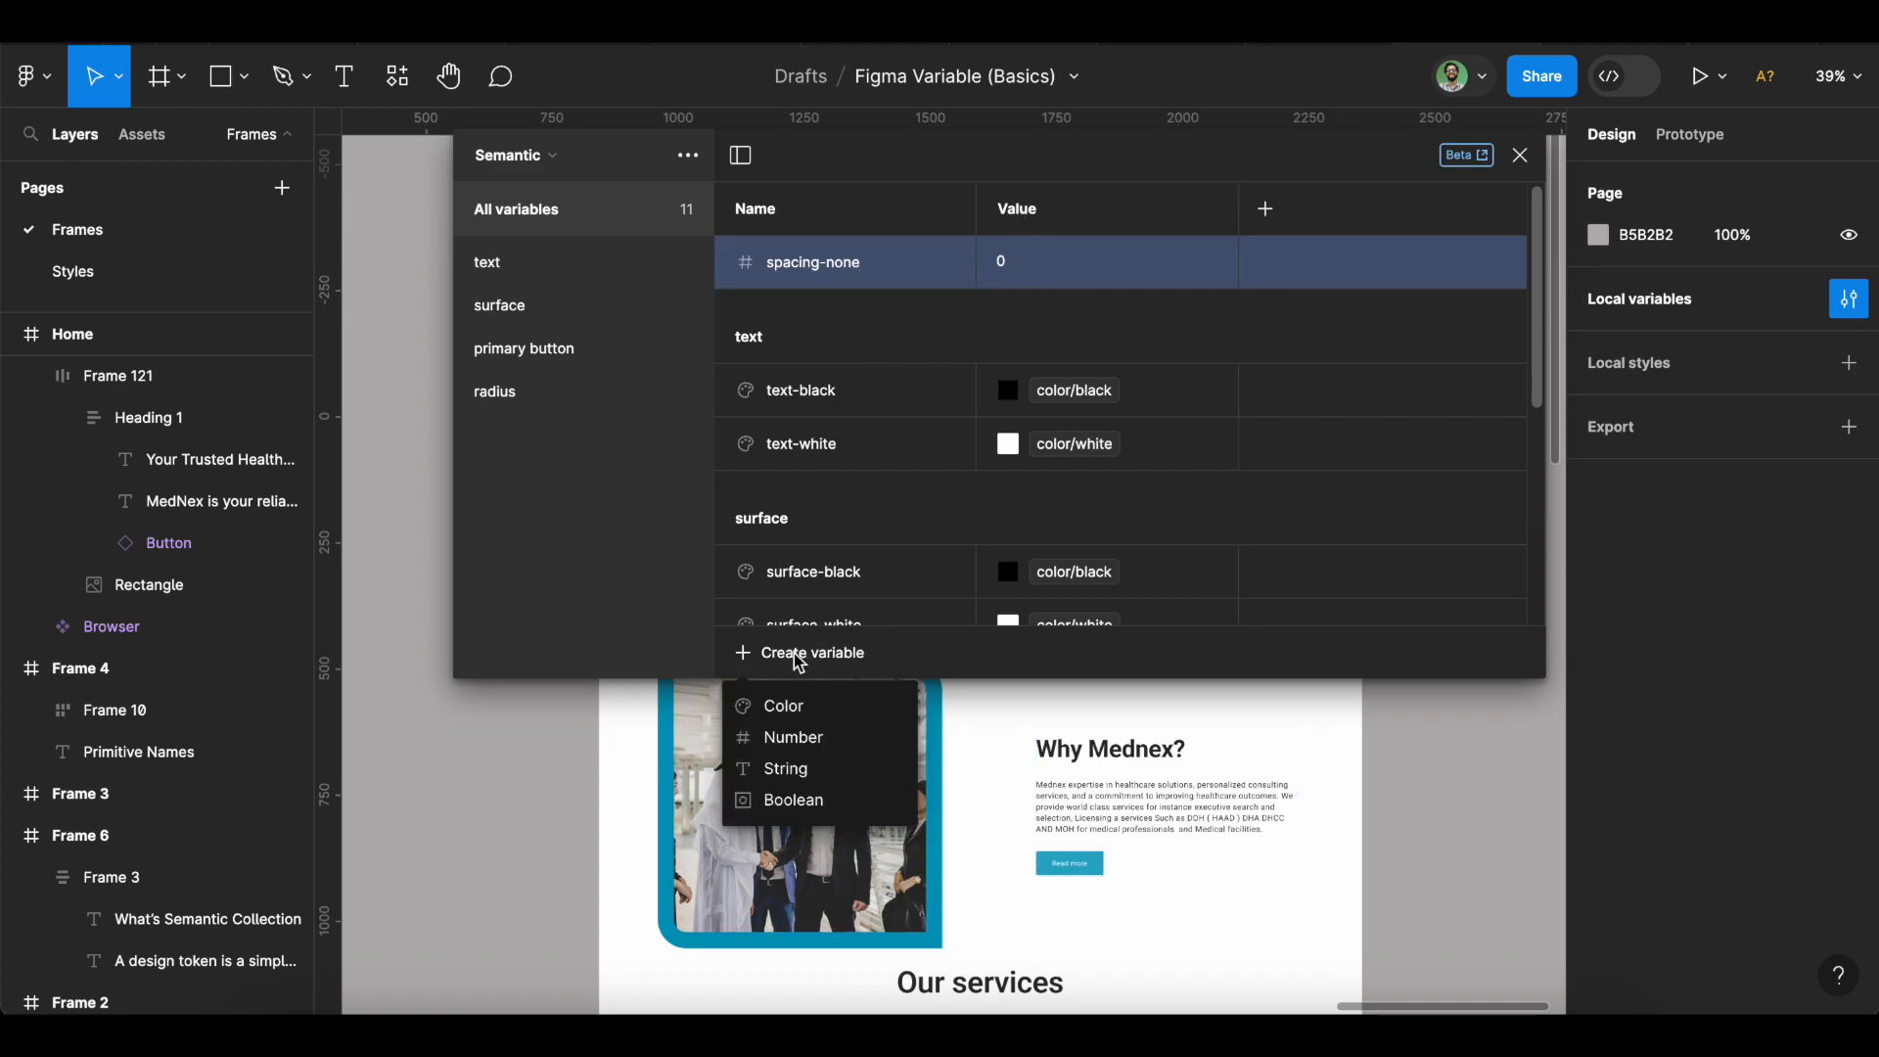
click(830, 736)
text(s)
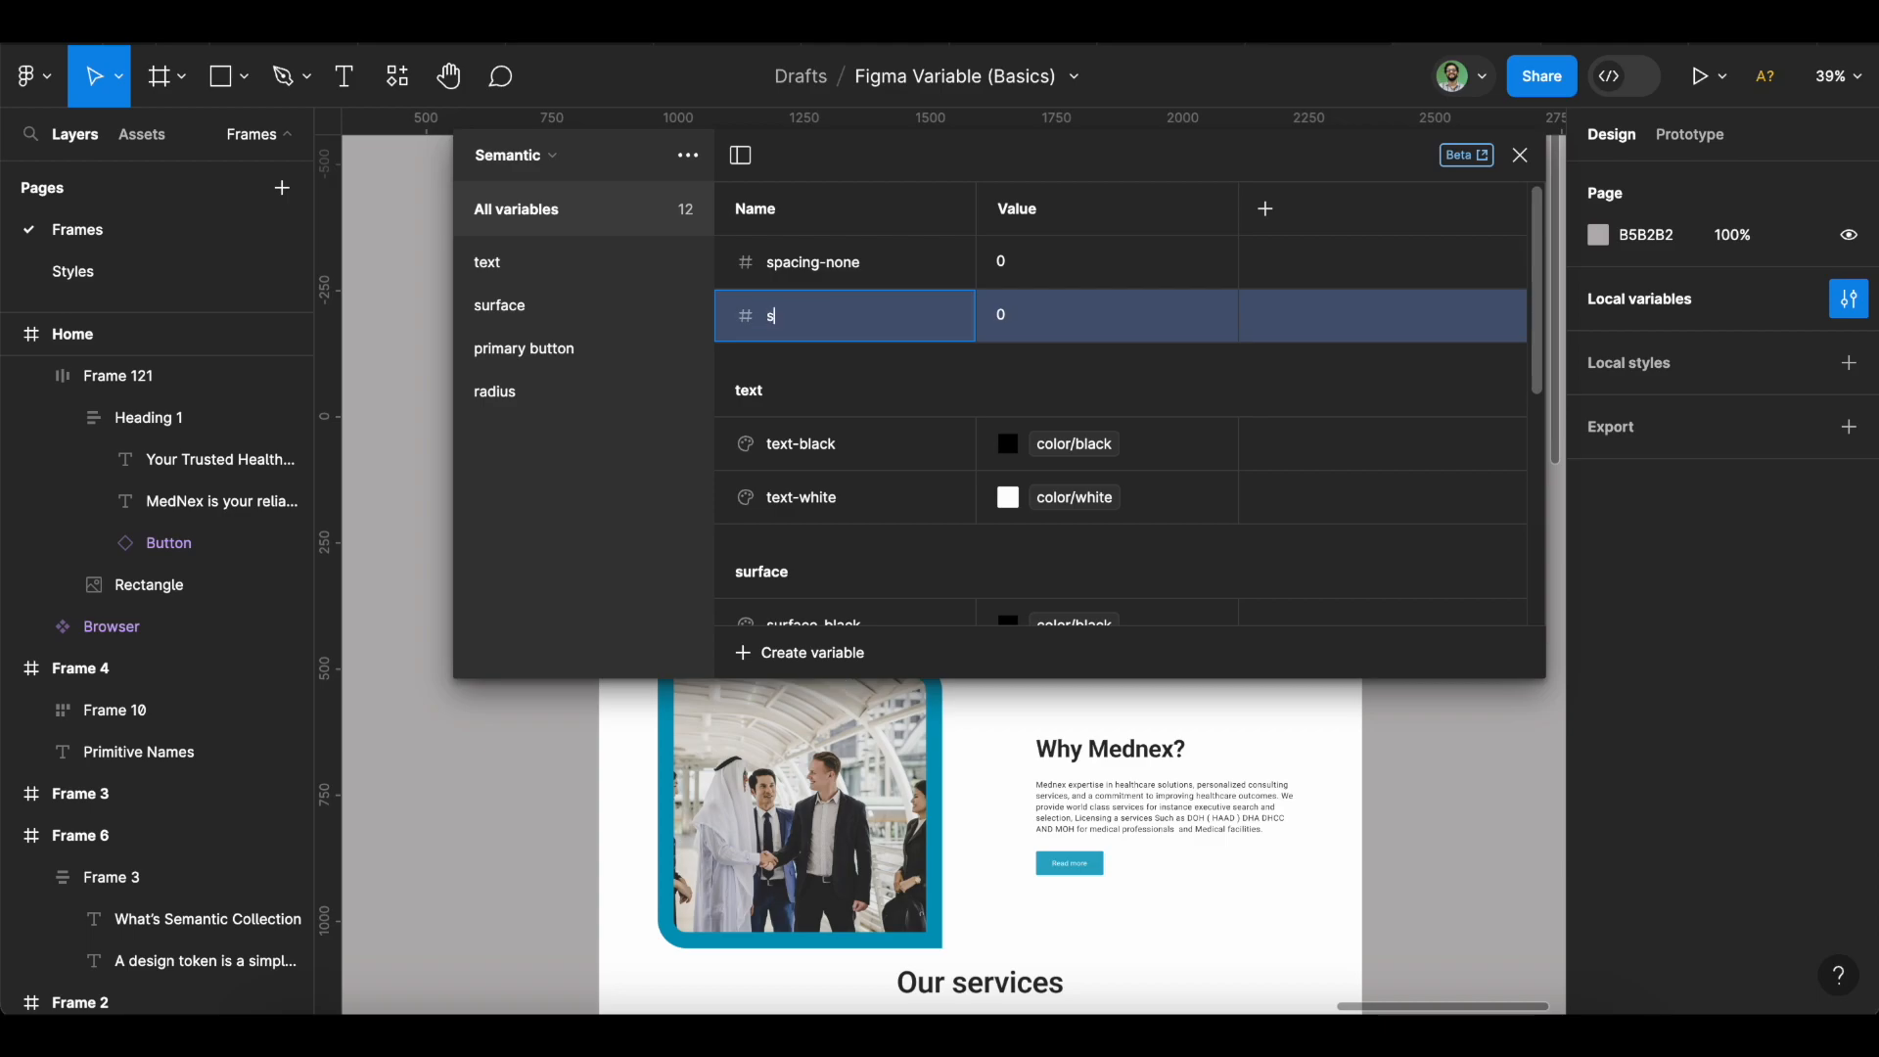
text(pacing-xs)
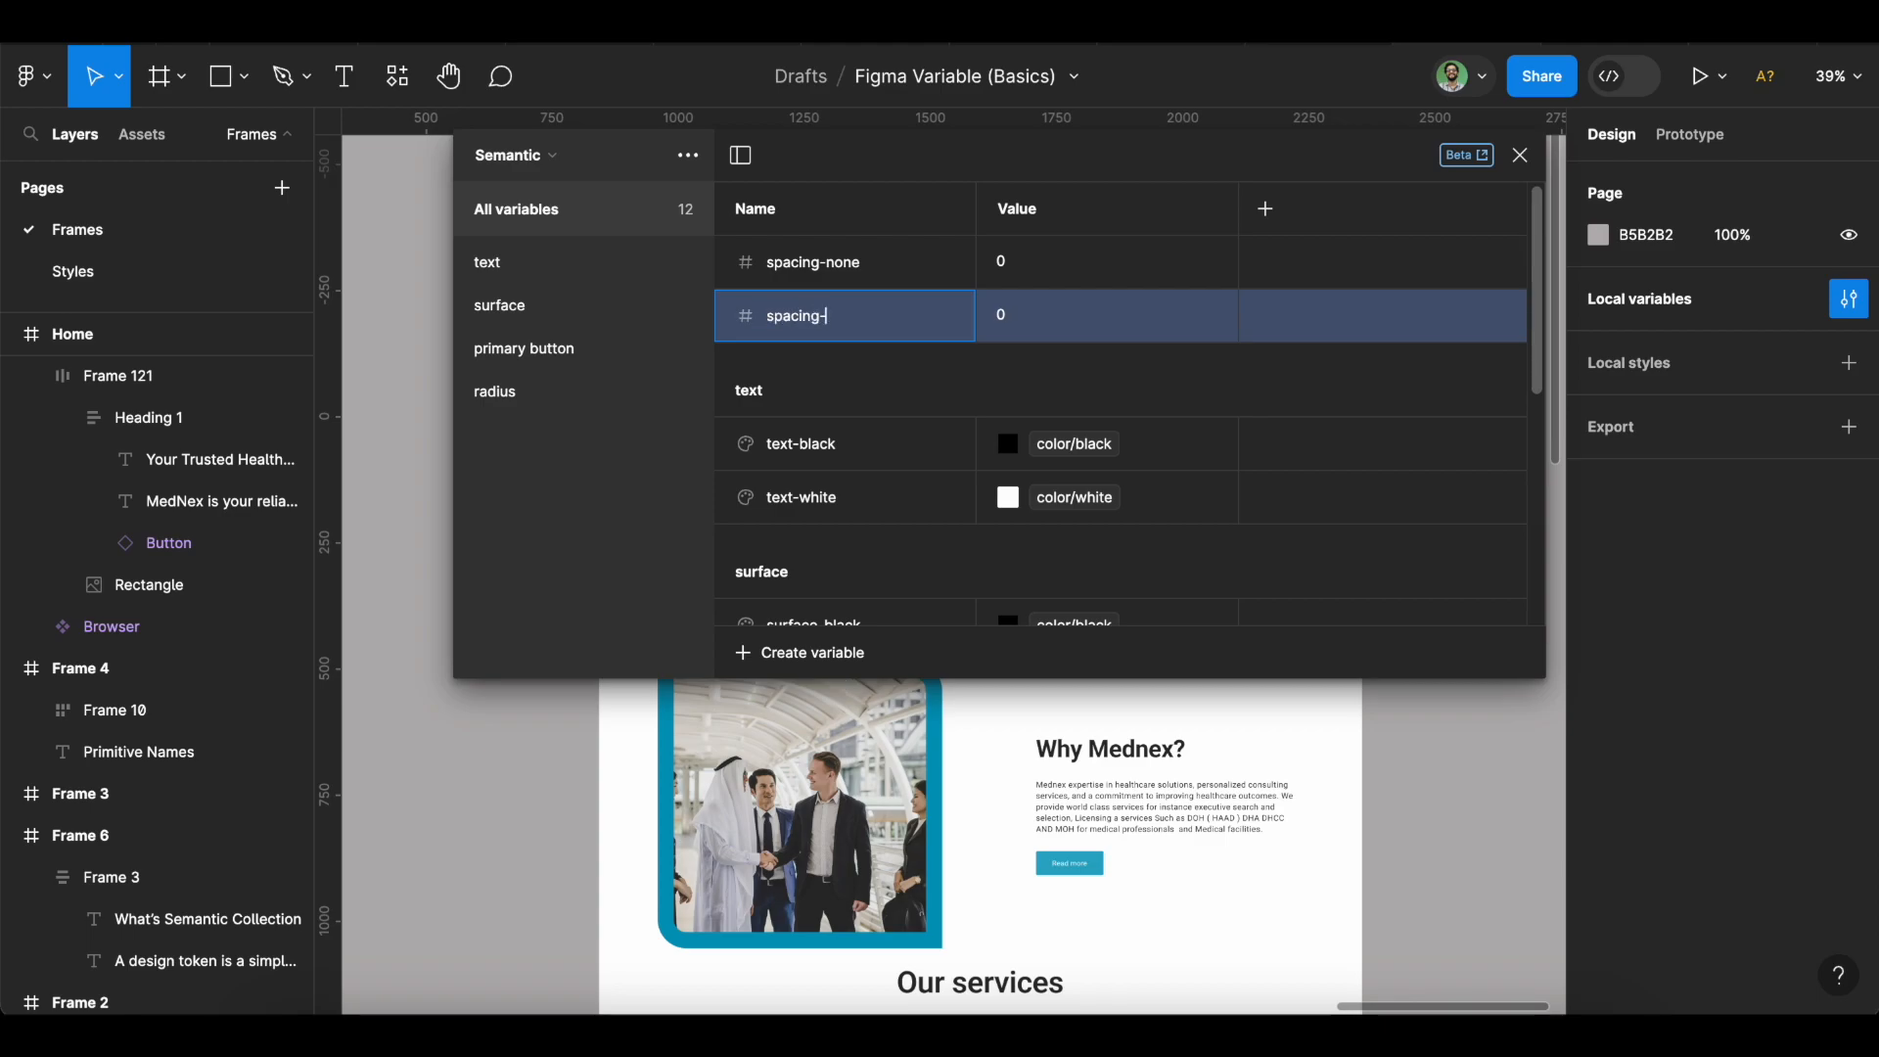
click(1216, 315)
click(1107, 572)
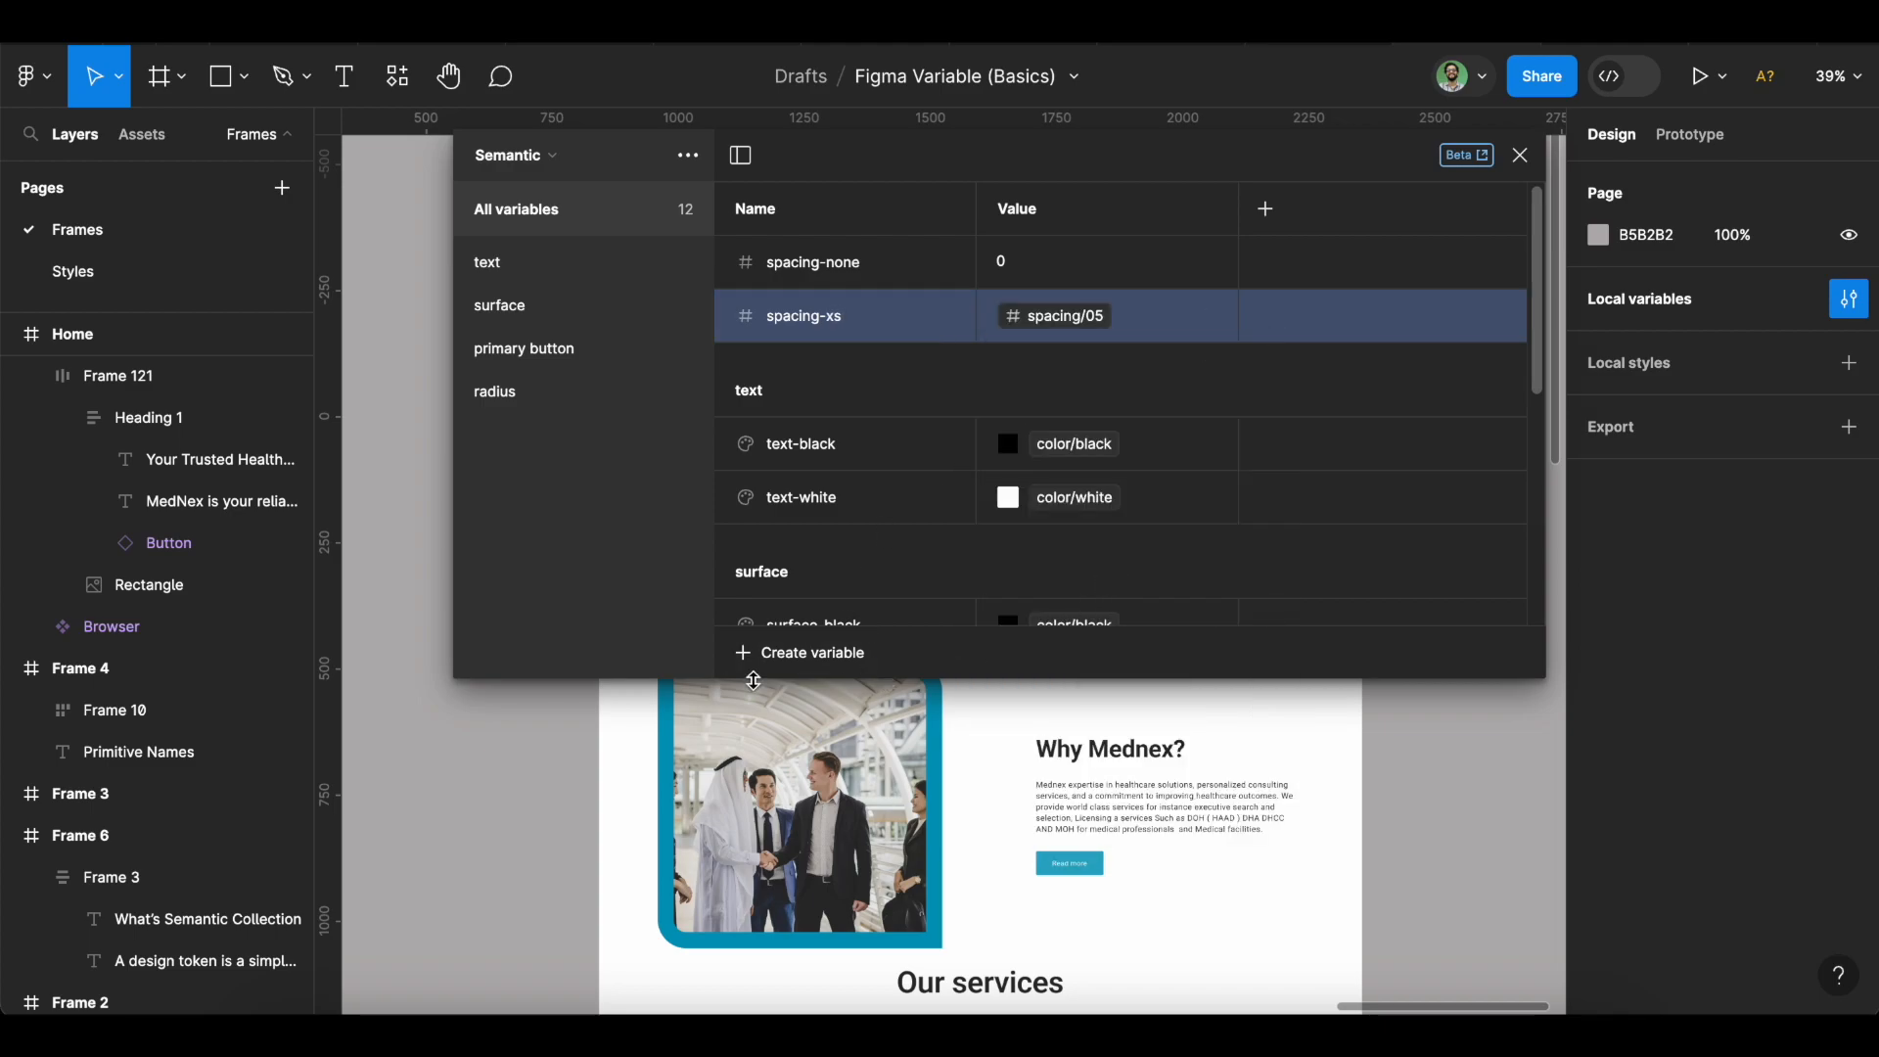
Add Number variable spacing-sm linked to spacing/1.
click(754, 655)
click(786, 741)
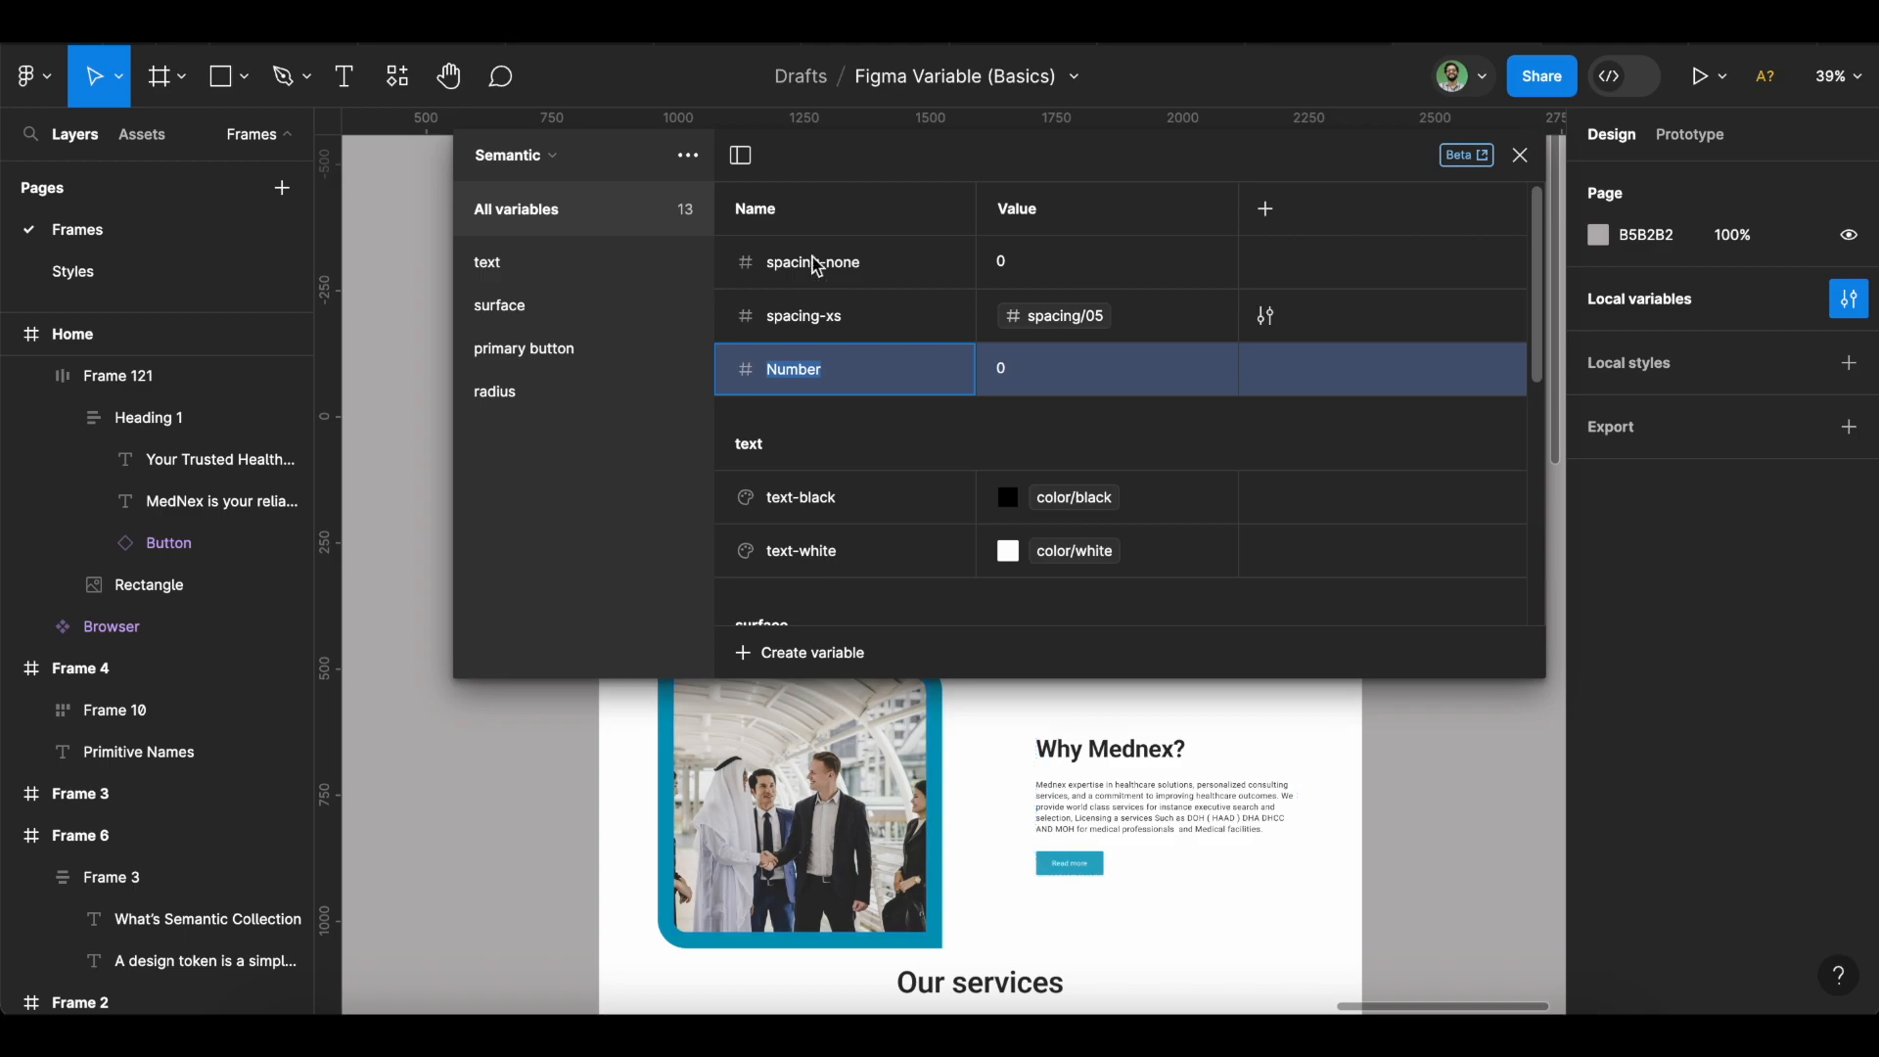
click(829, 326)
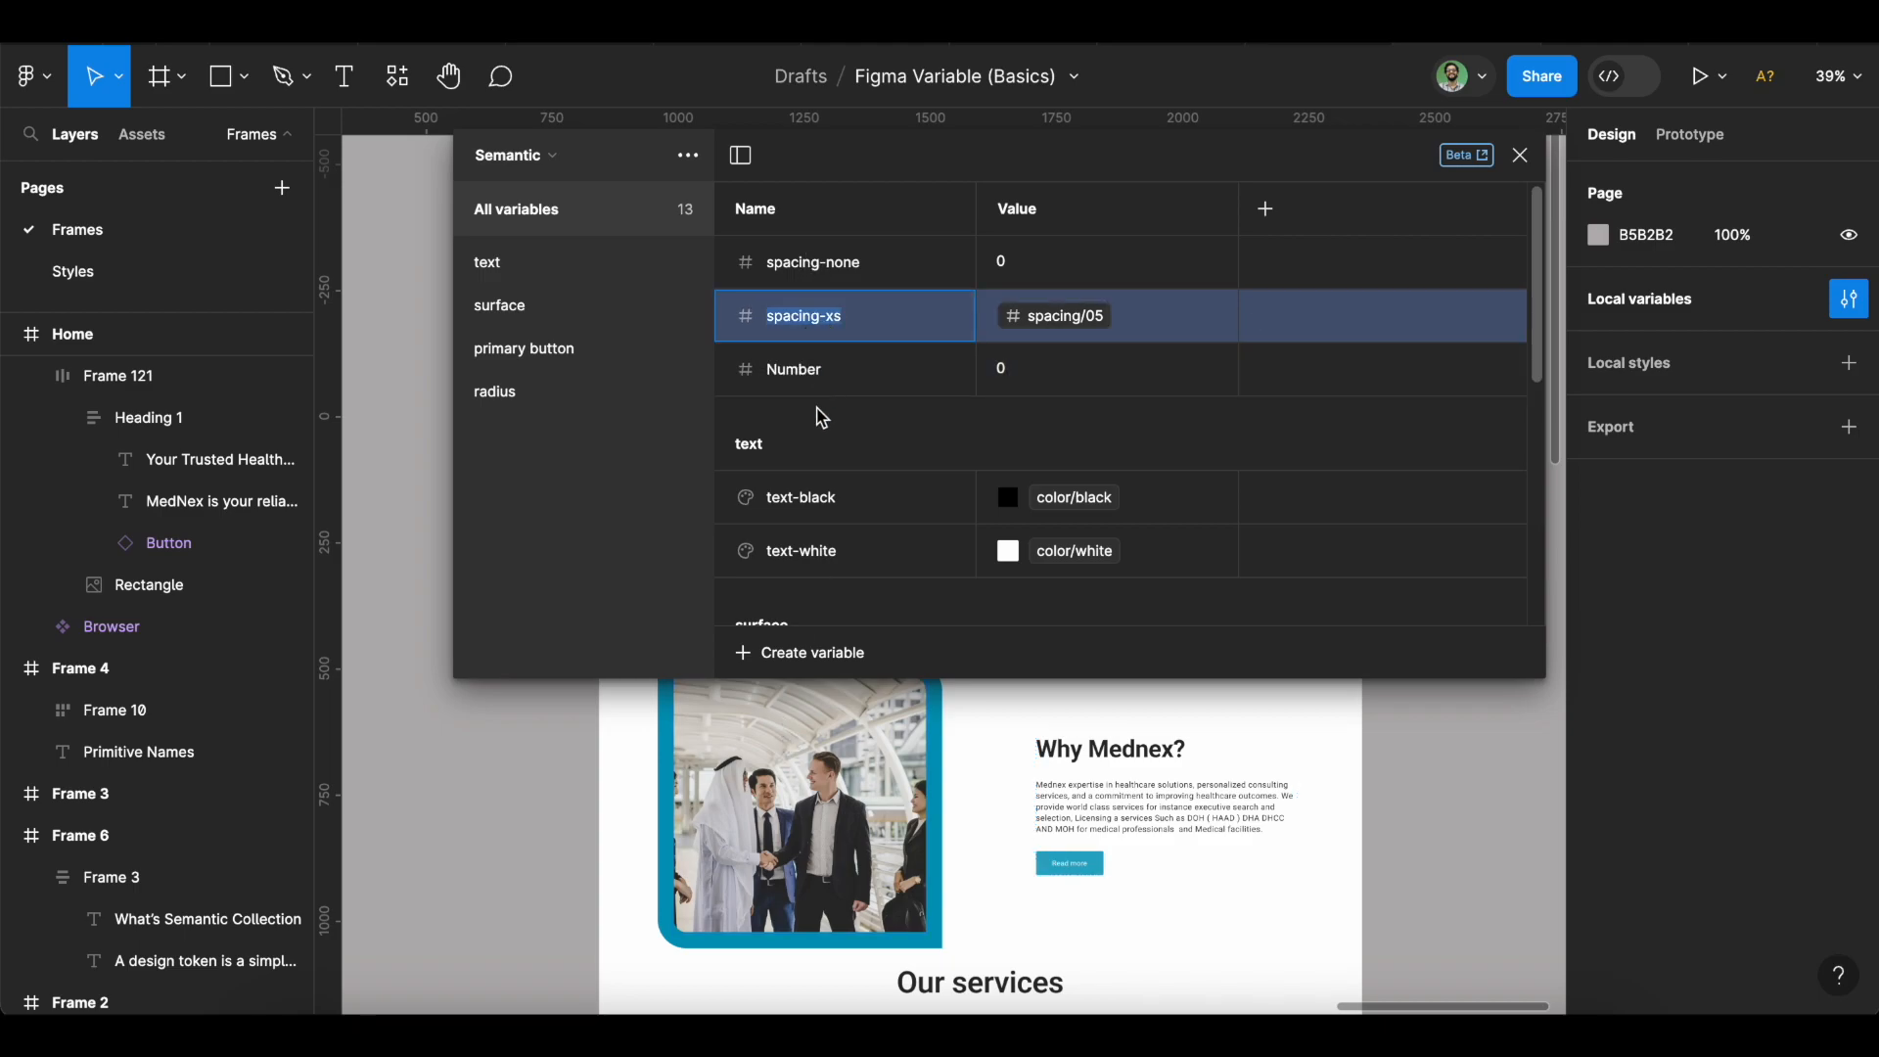
double_click(820, 389)
text(spacing-xs)
key(BackSpace)
key(BackSpace)
text(sm)
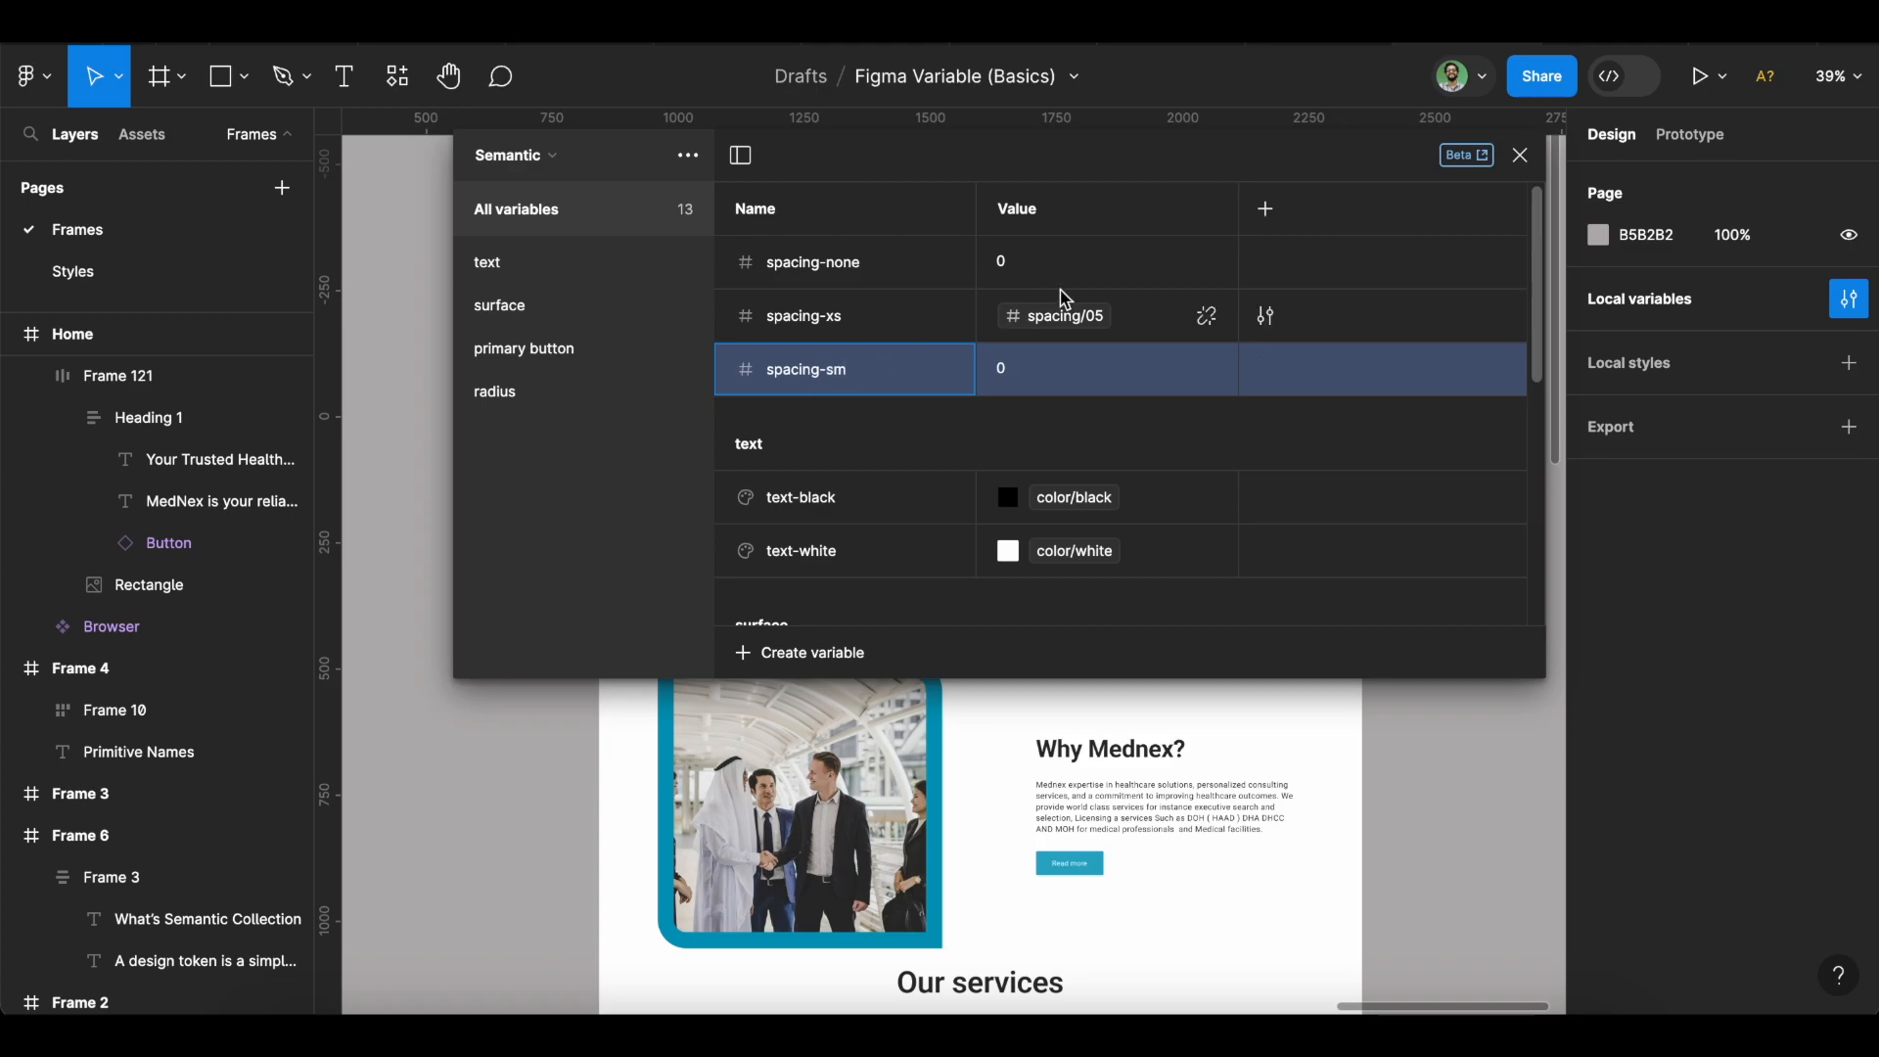
key(Return)
click(1216, 370)
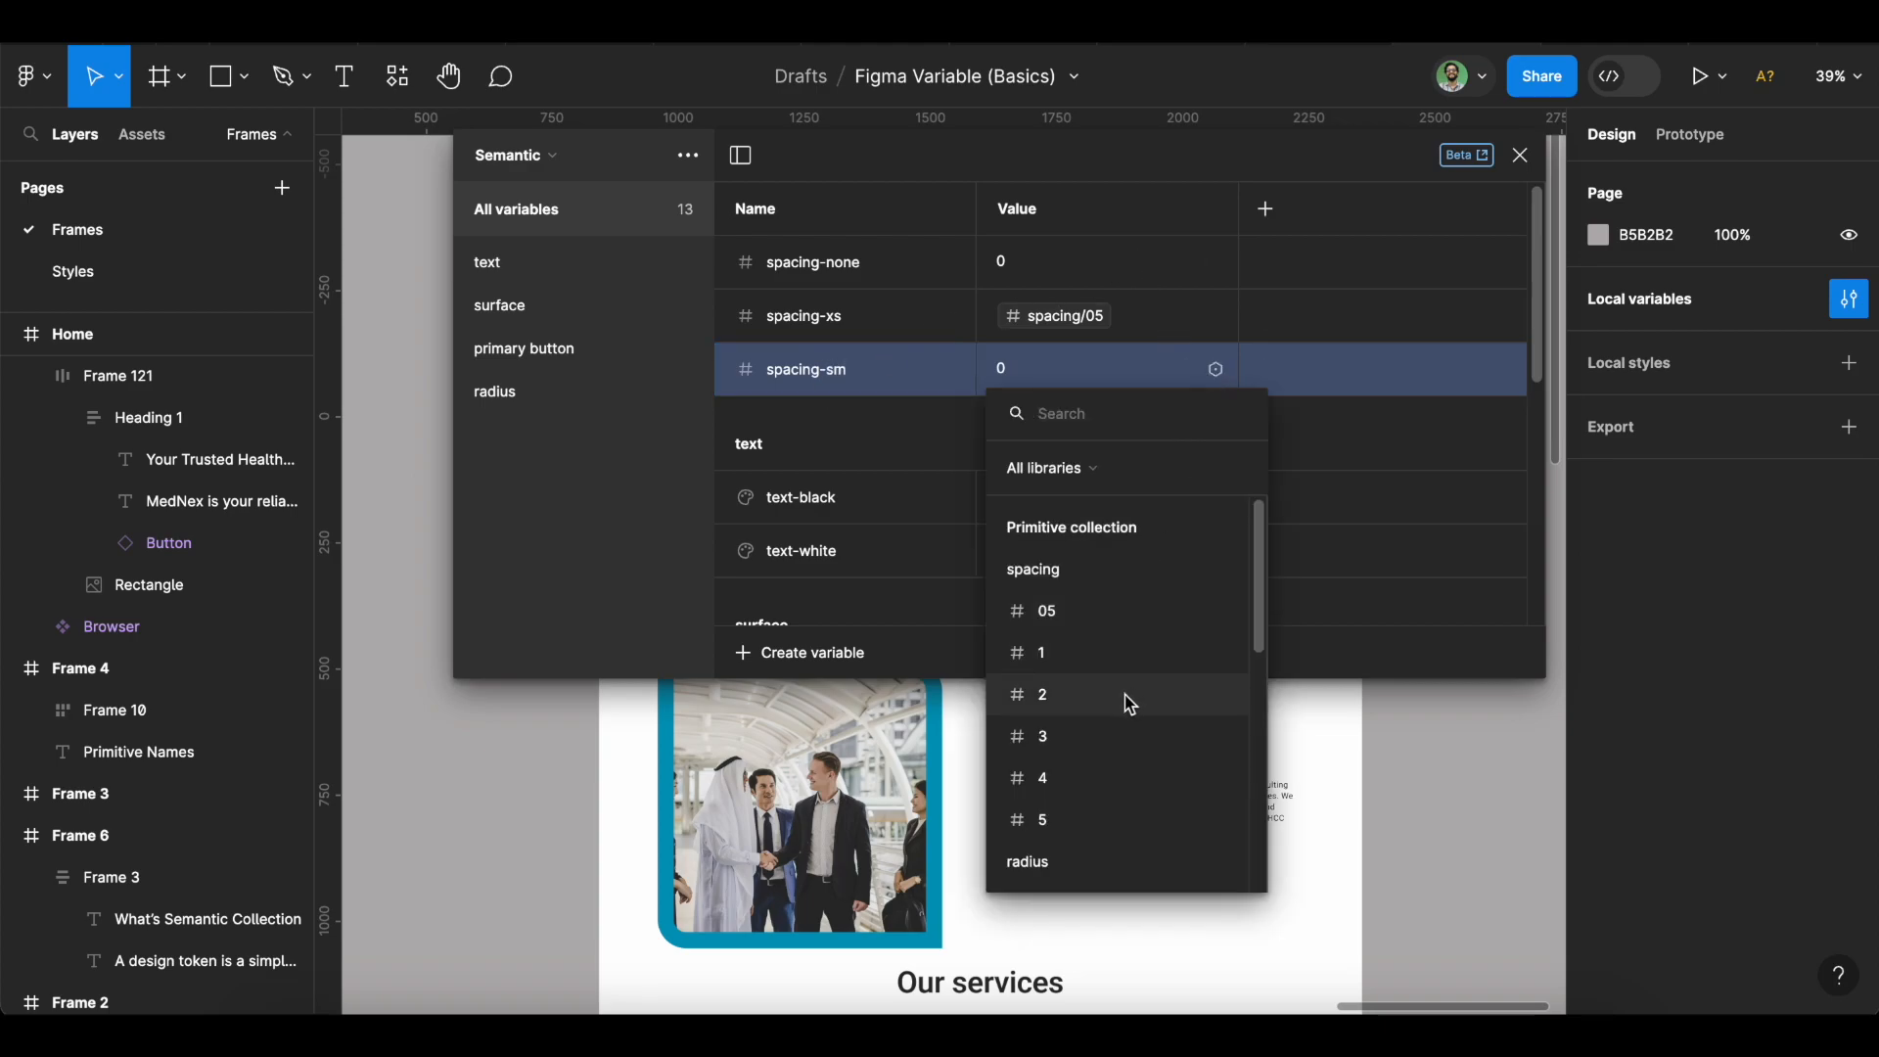
click(1101, 653)
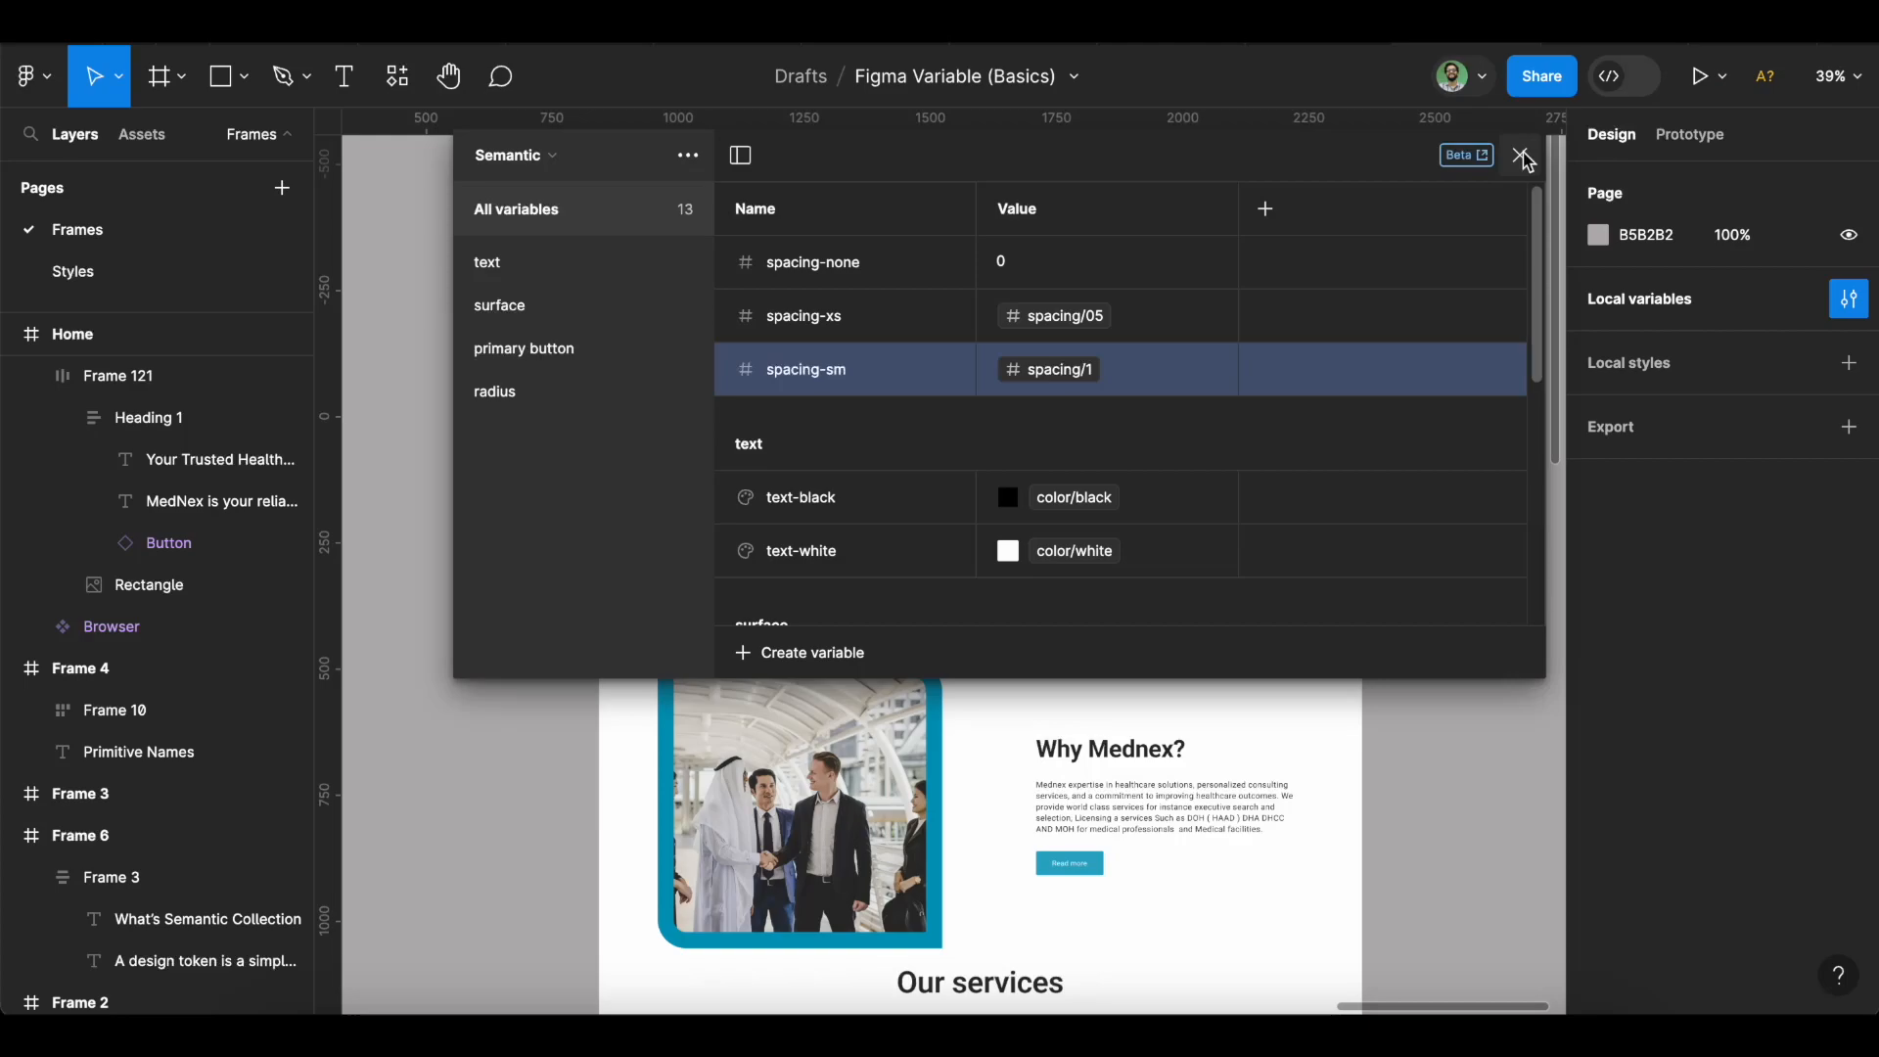
Bind the Make a call button's fill to primary button/button-primary-default instead of color/blue-500.
click(1521, 155)
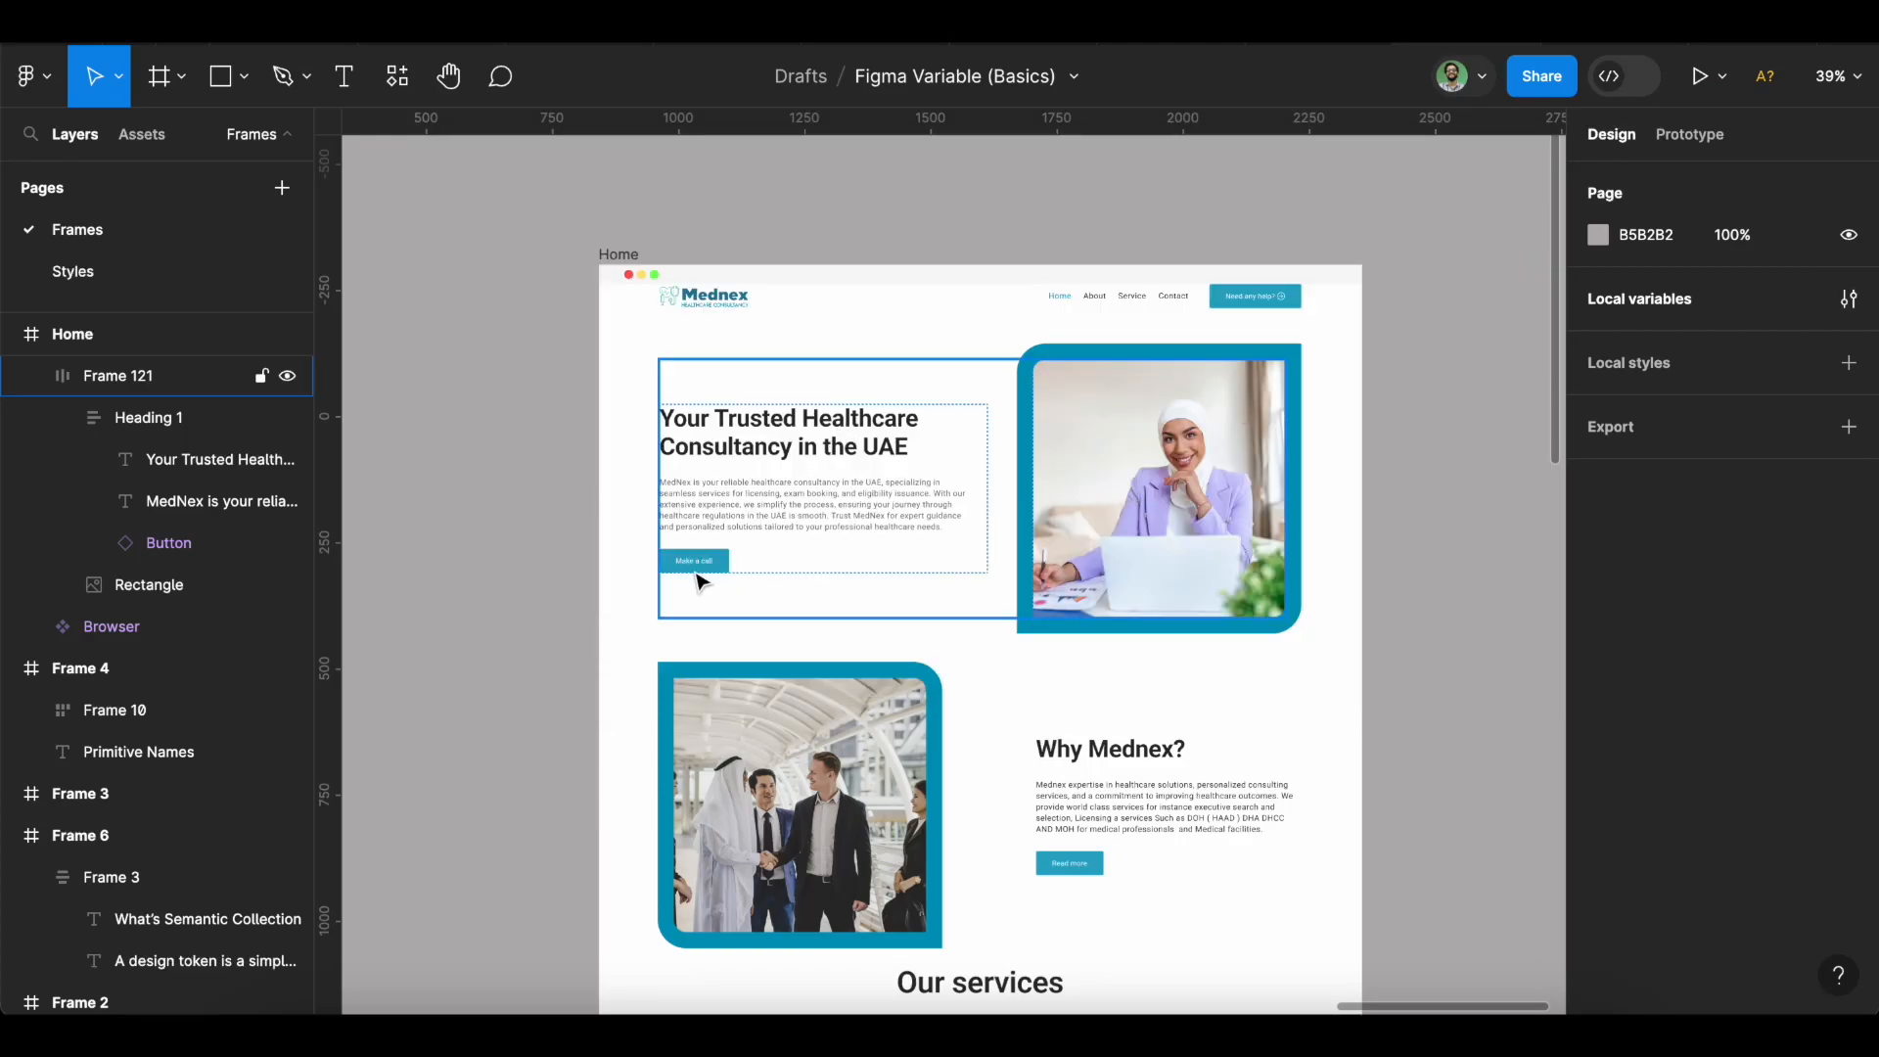
scroll(700, 583, up, 5)
click(751, 571)
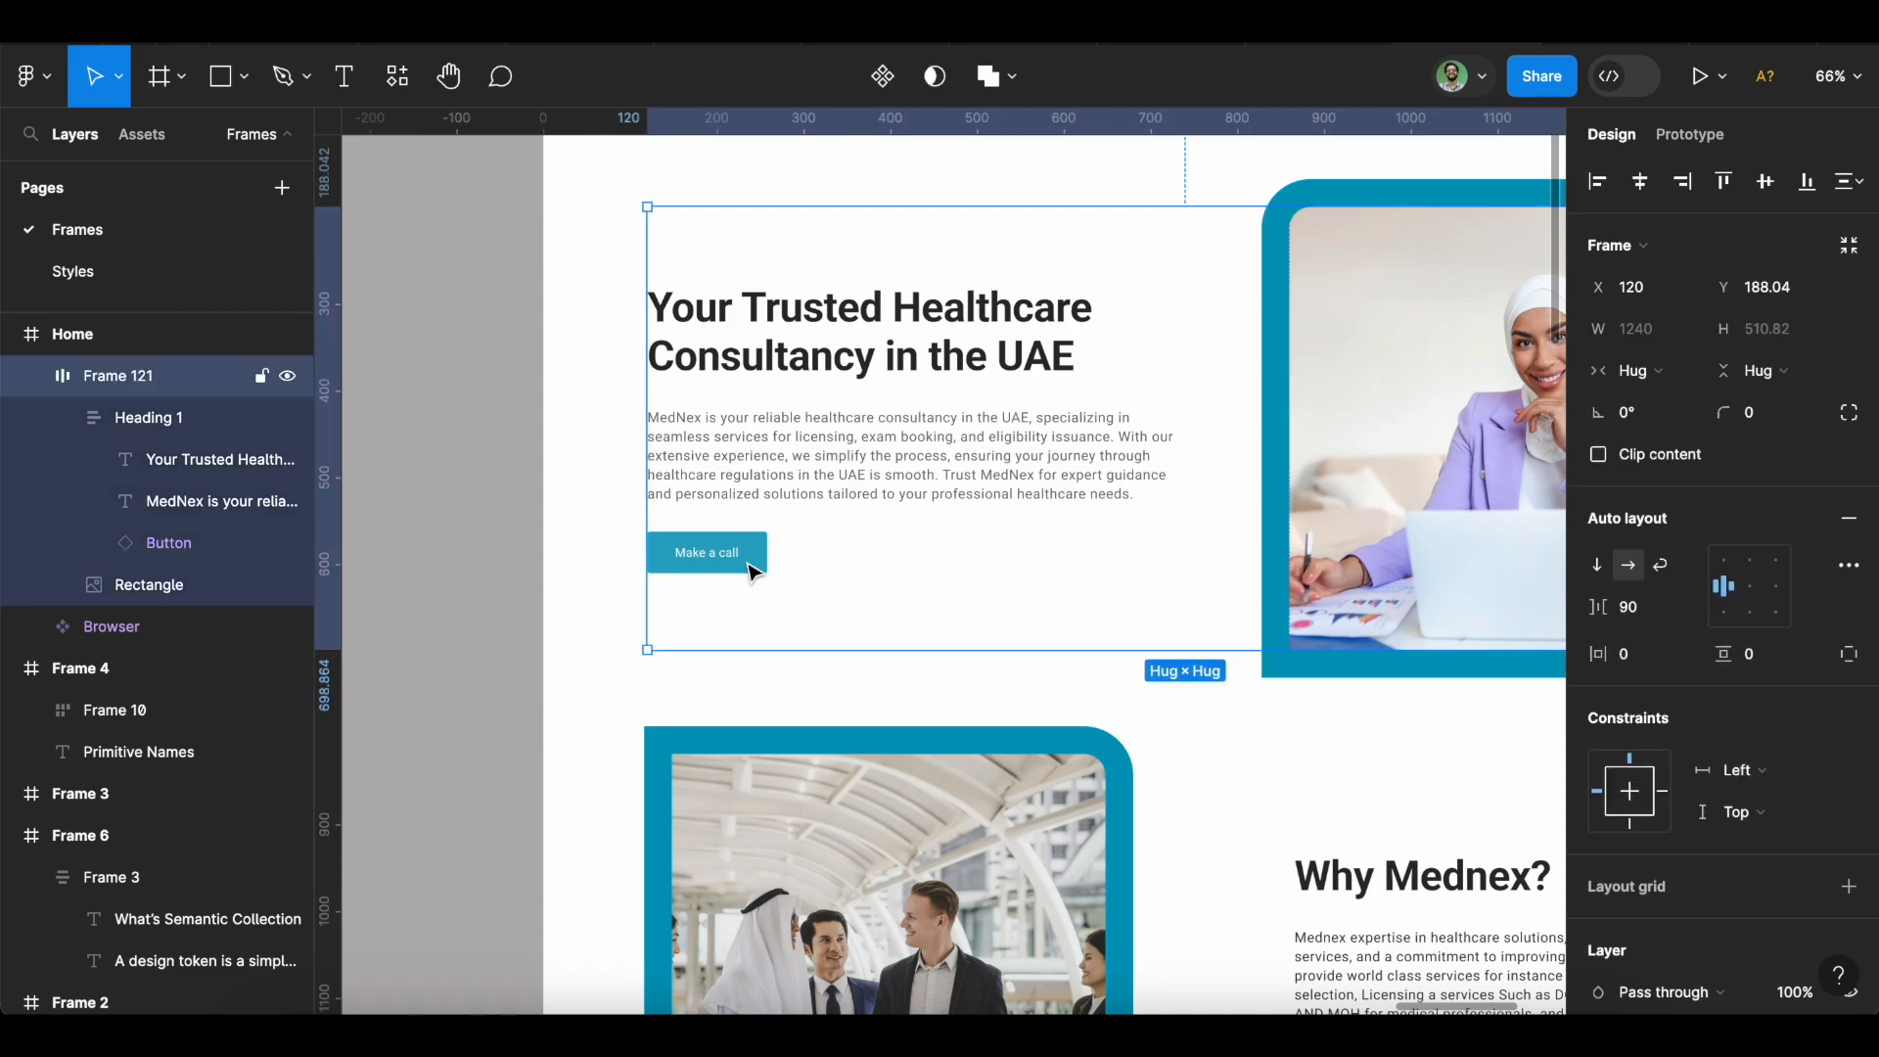
click(455, 602)
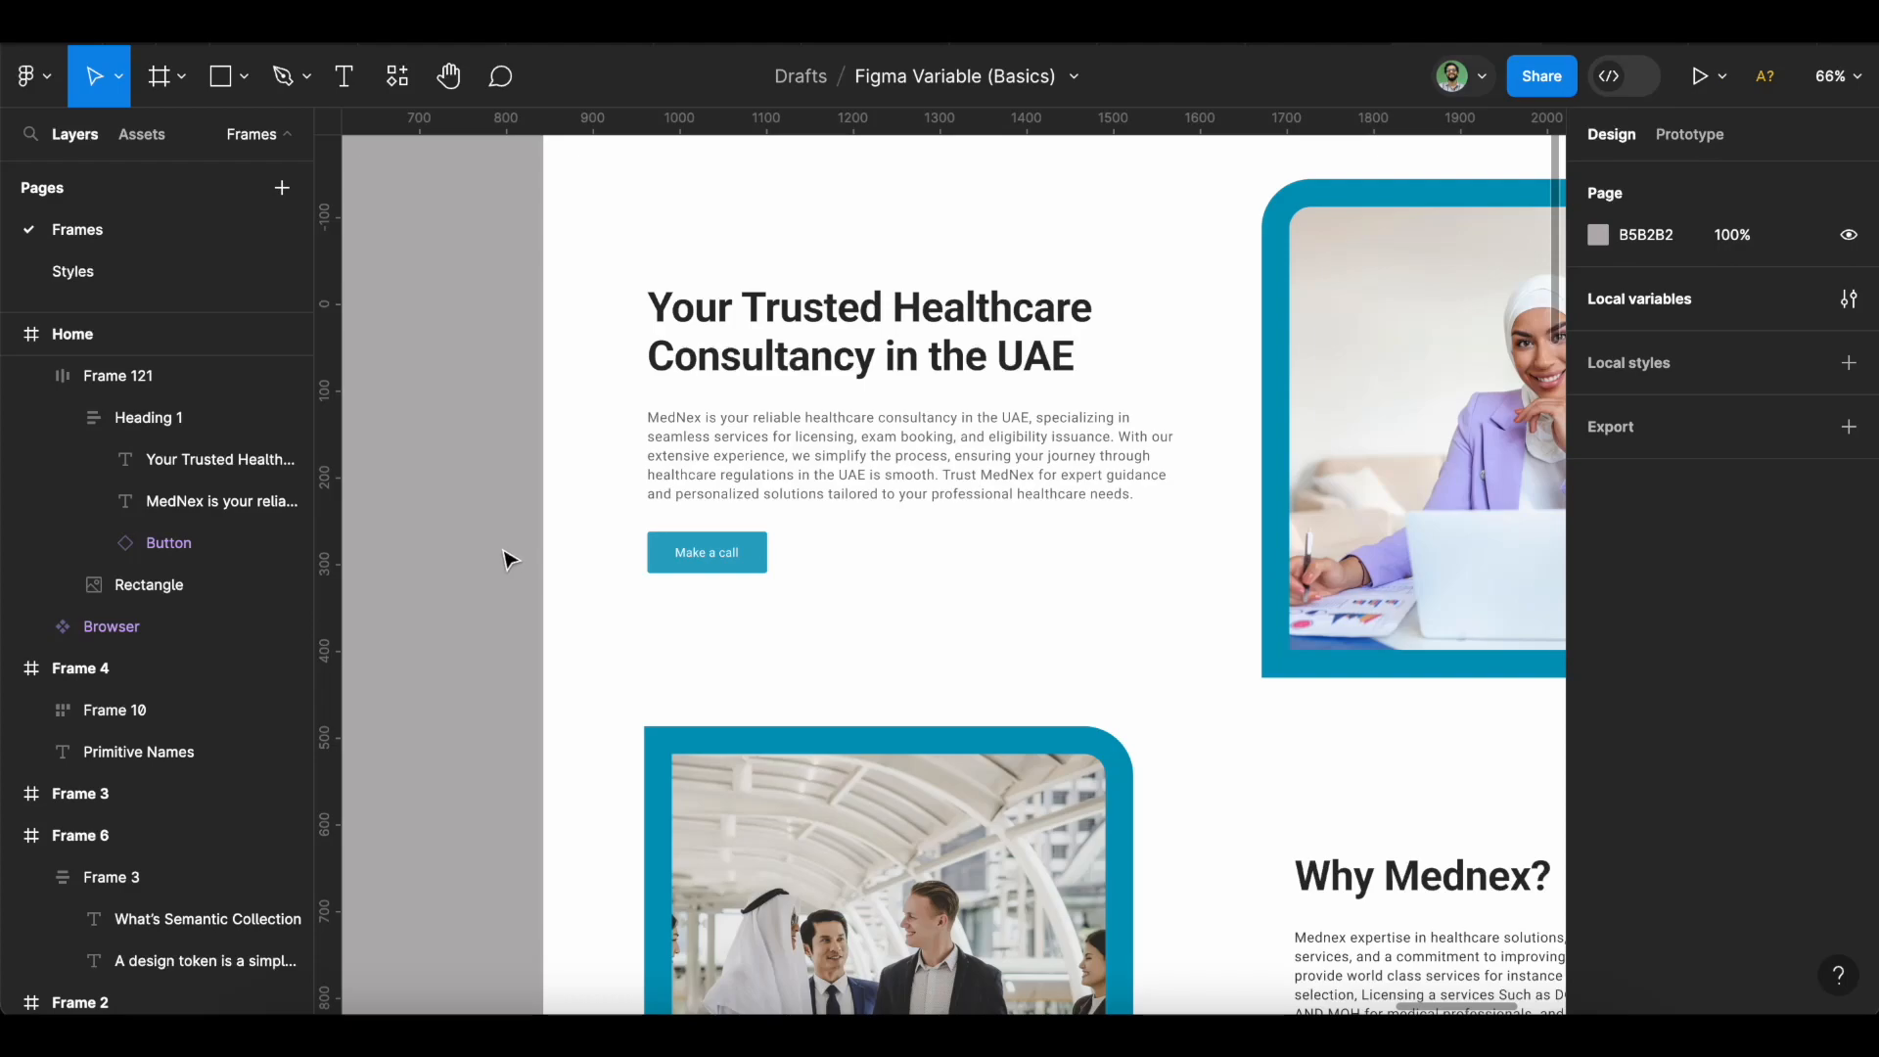
click(755, 566)
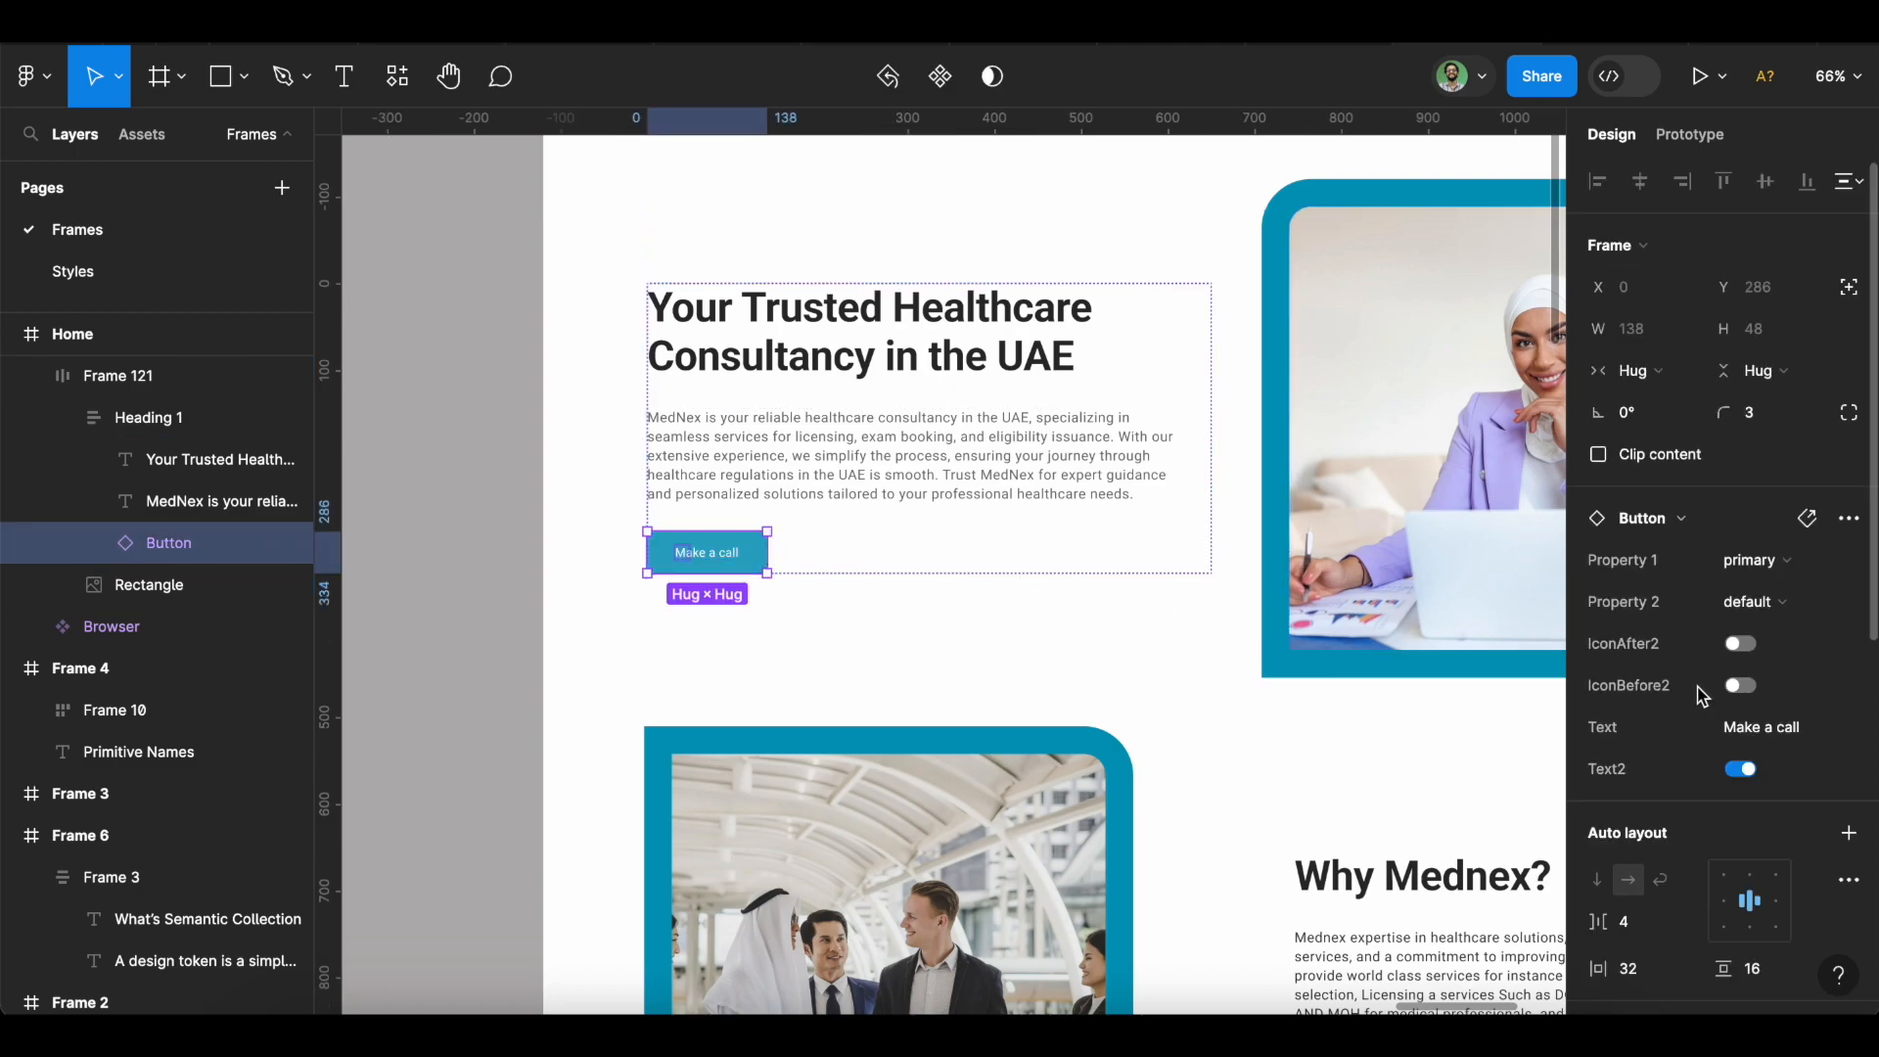
scroll(1700, 693, down, 5)
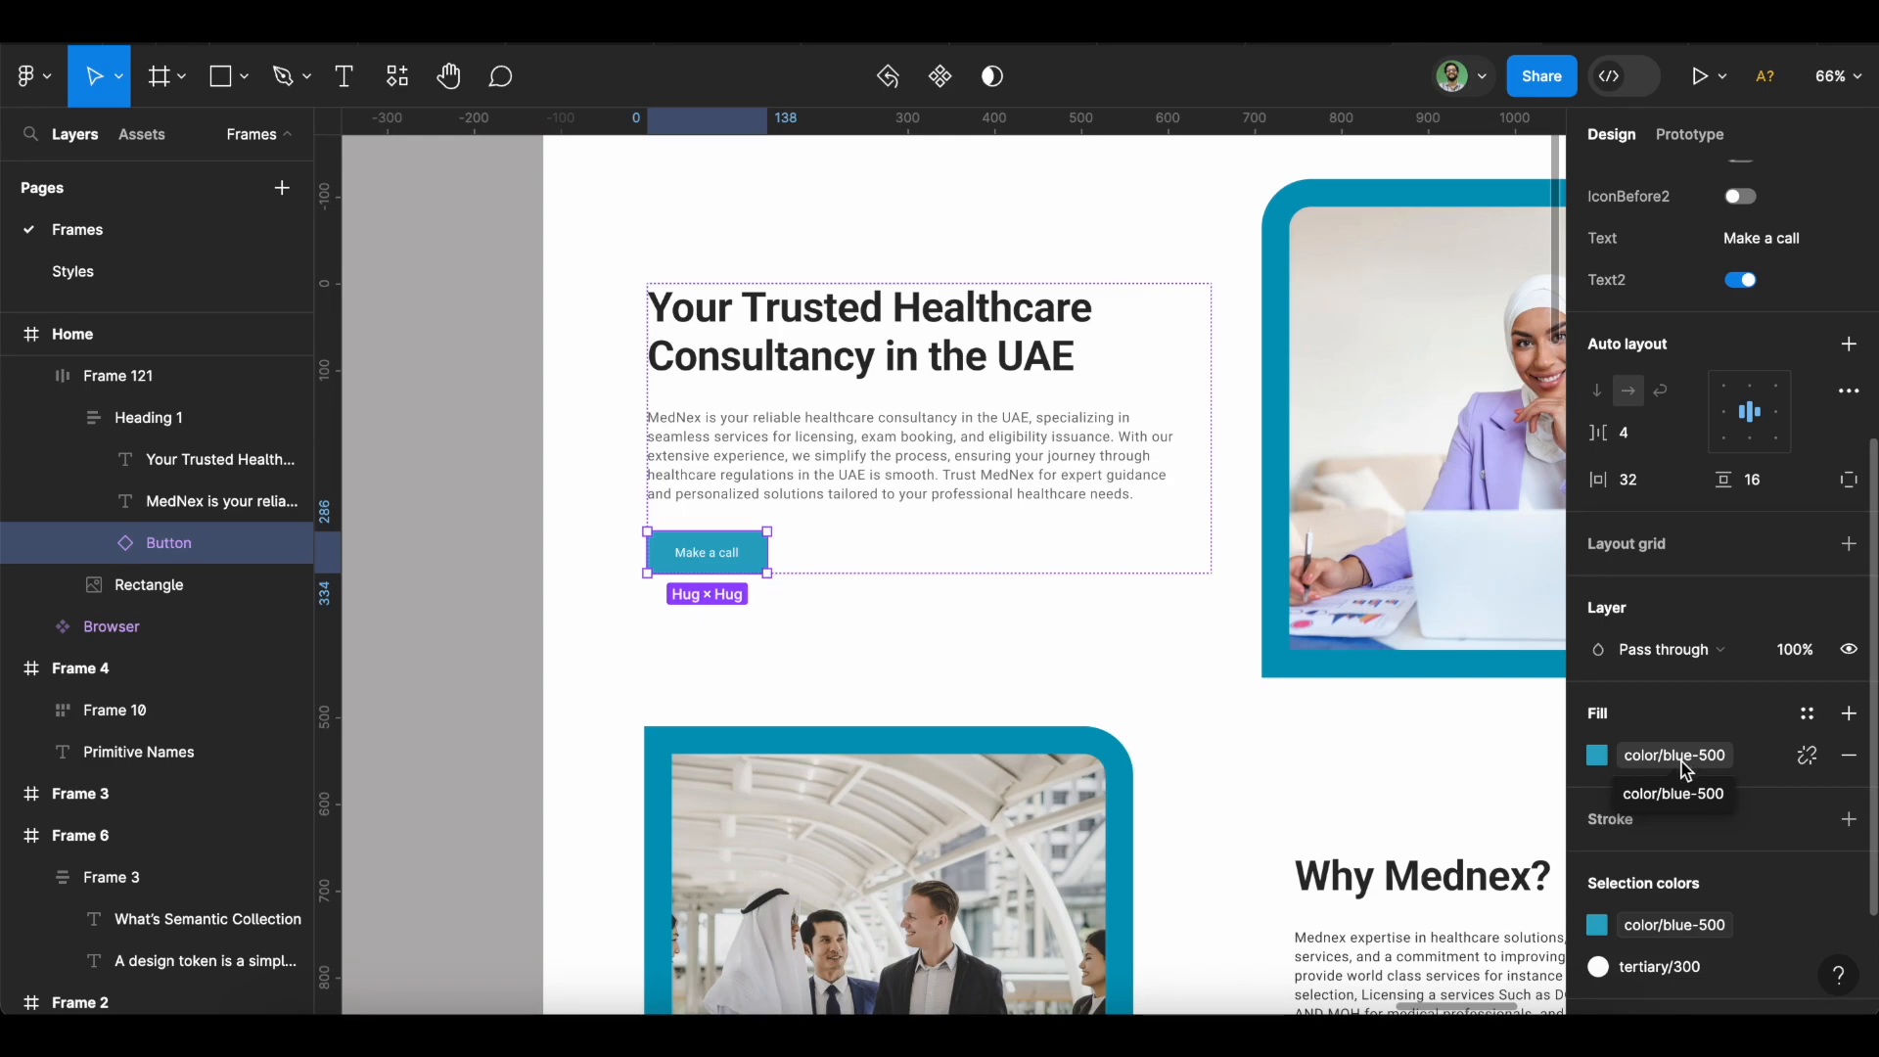
click(1681, 761)
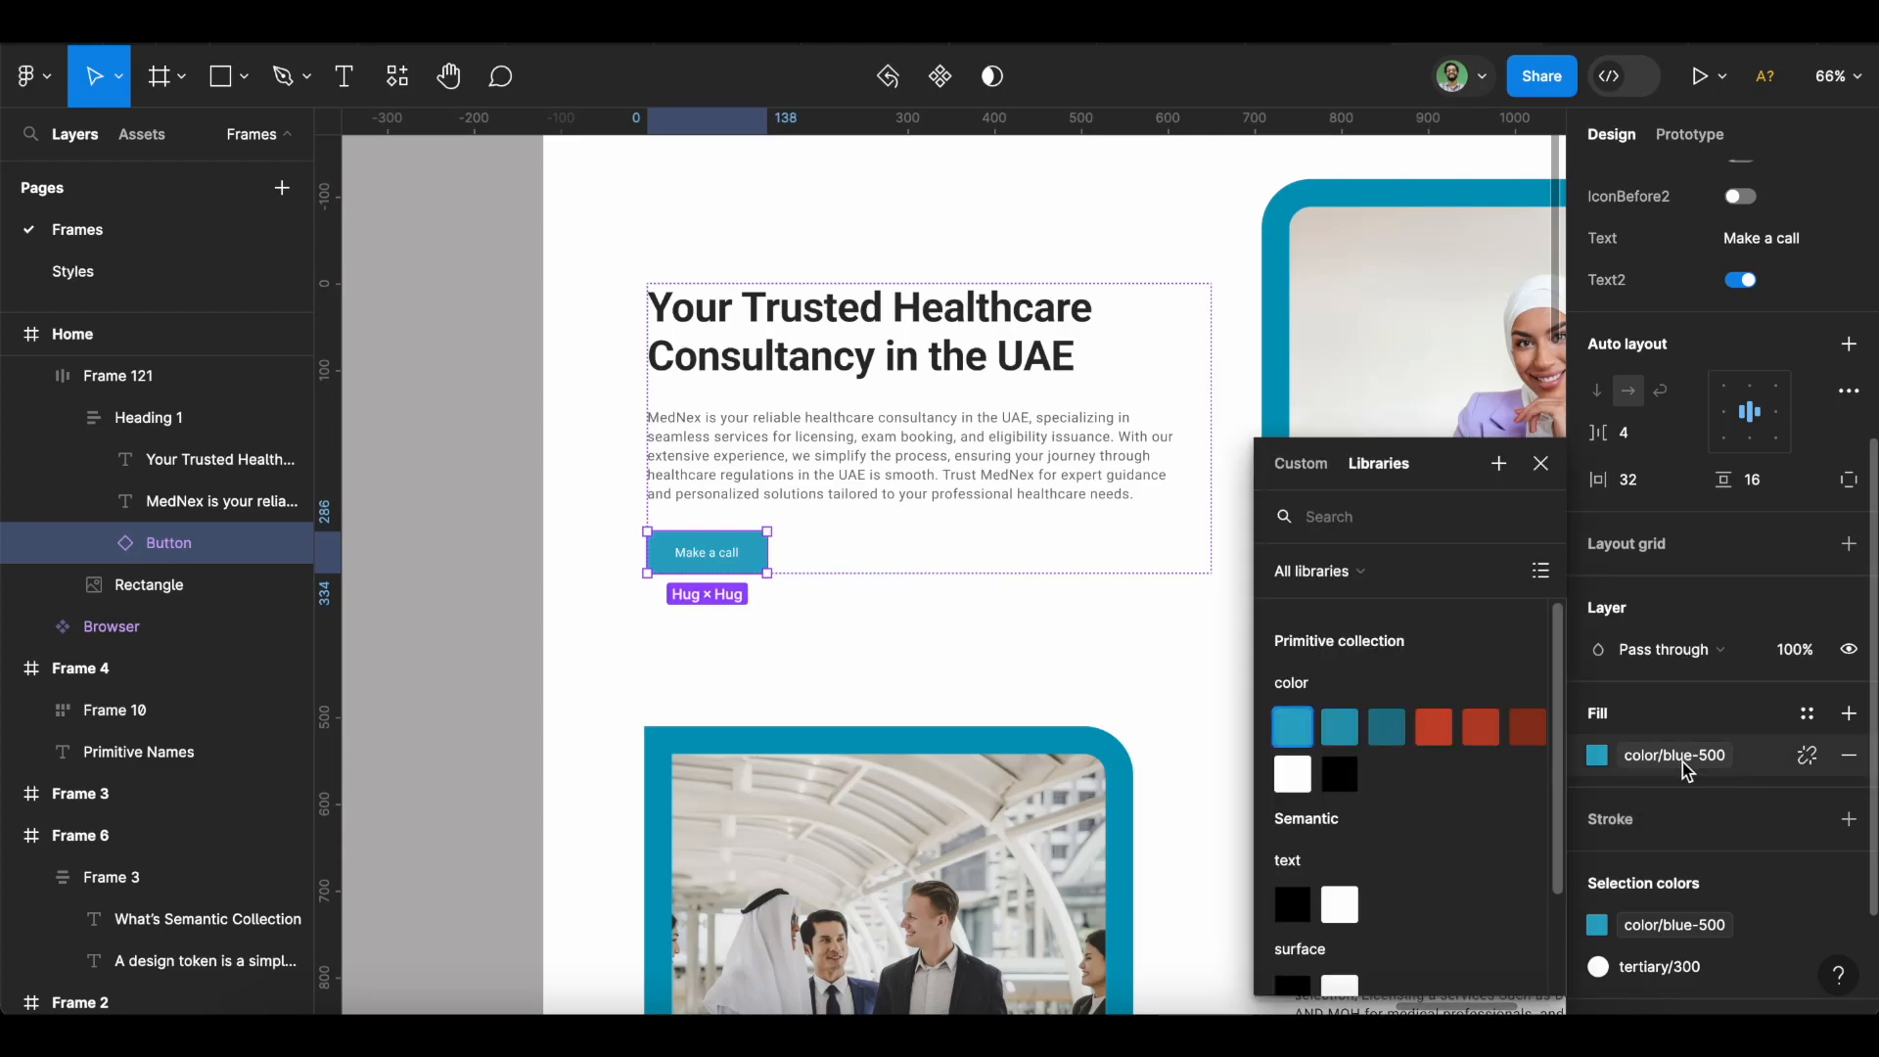
scroll(1372, 801, down, 3)
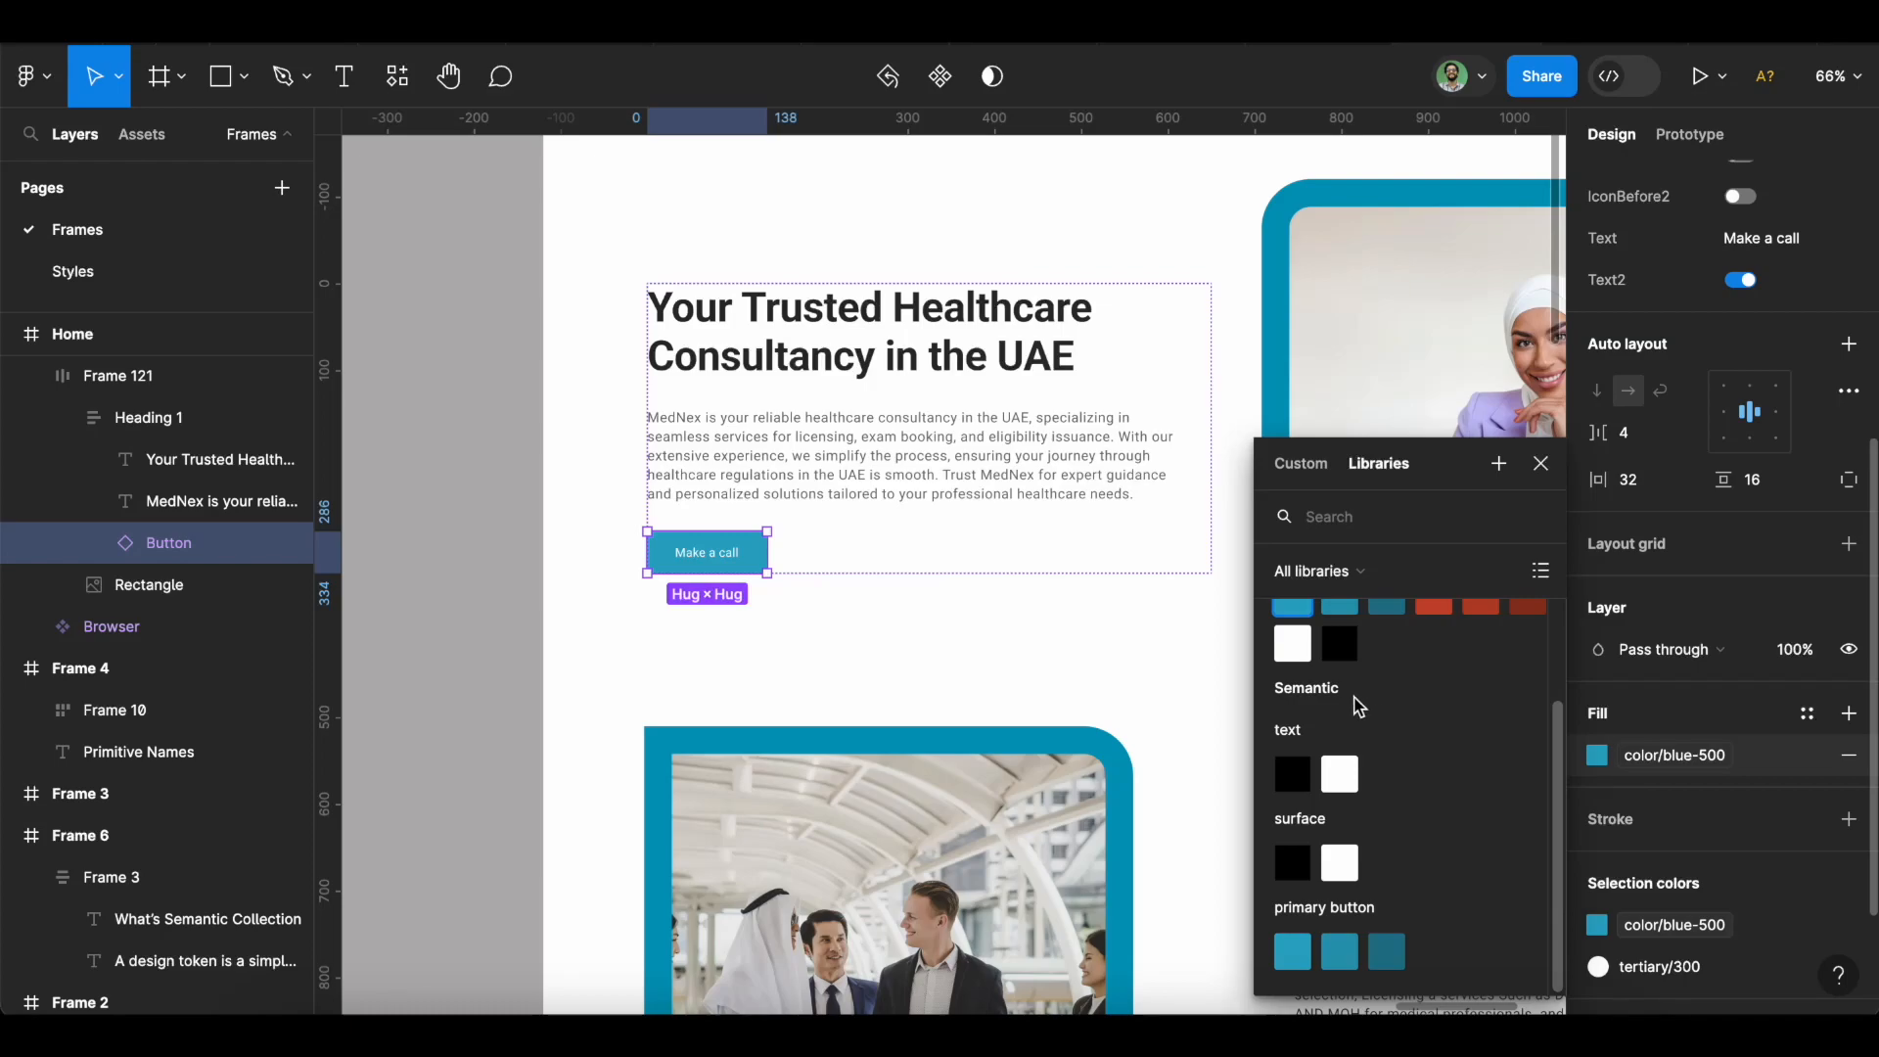
click(1290, 954)
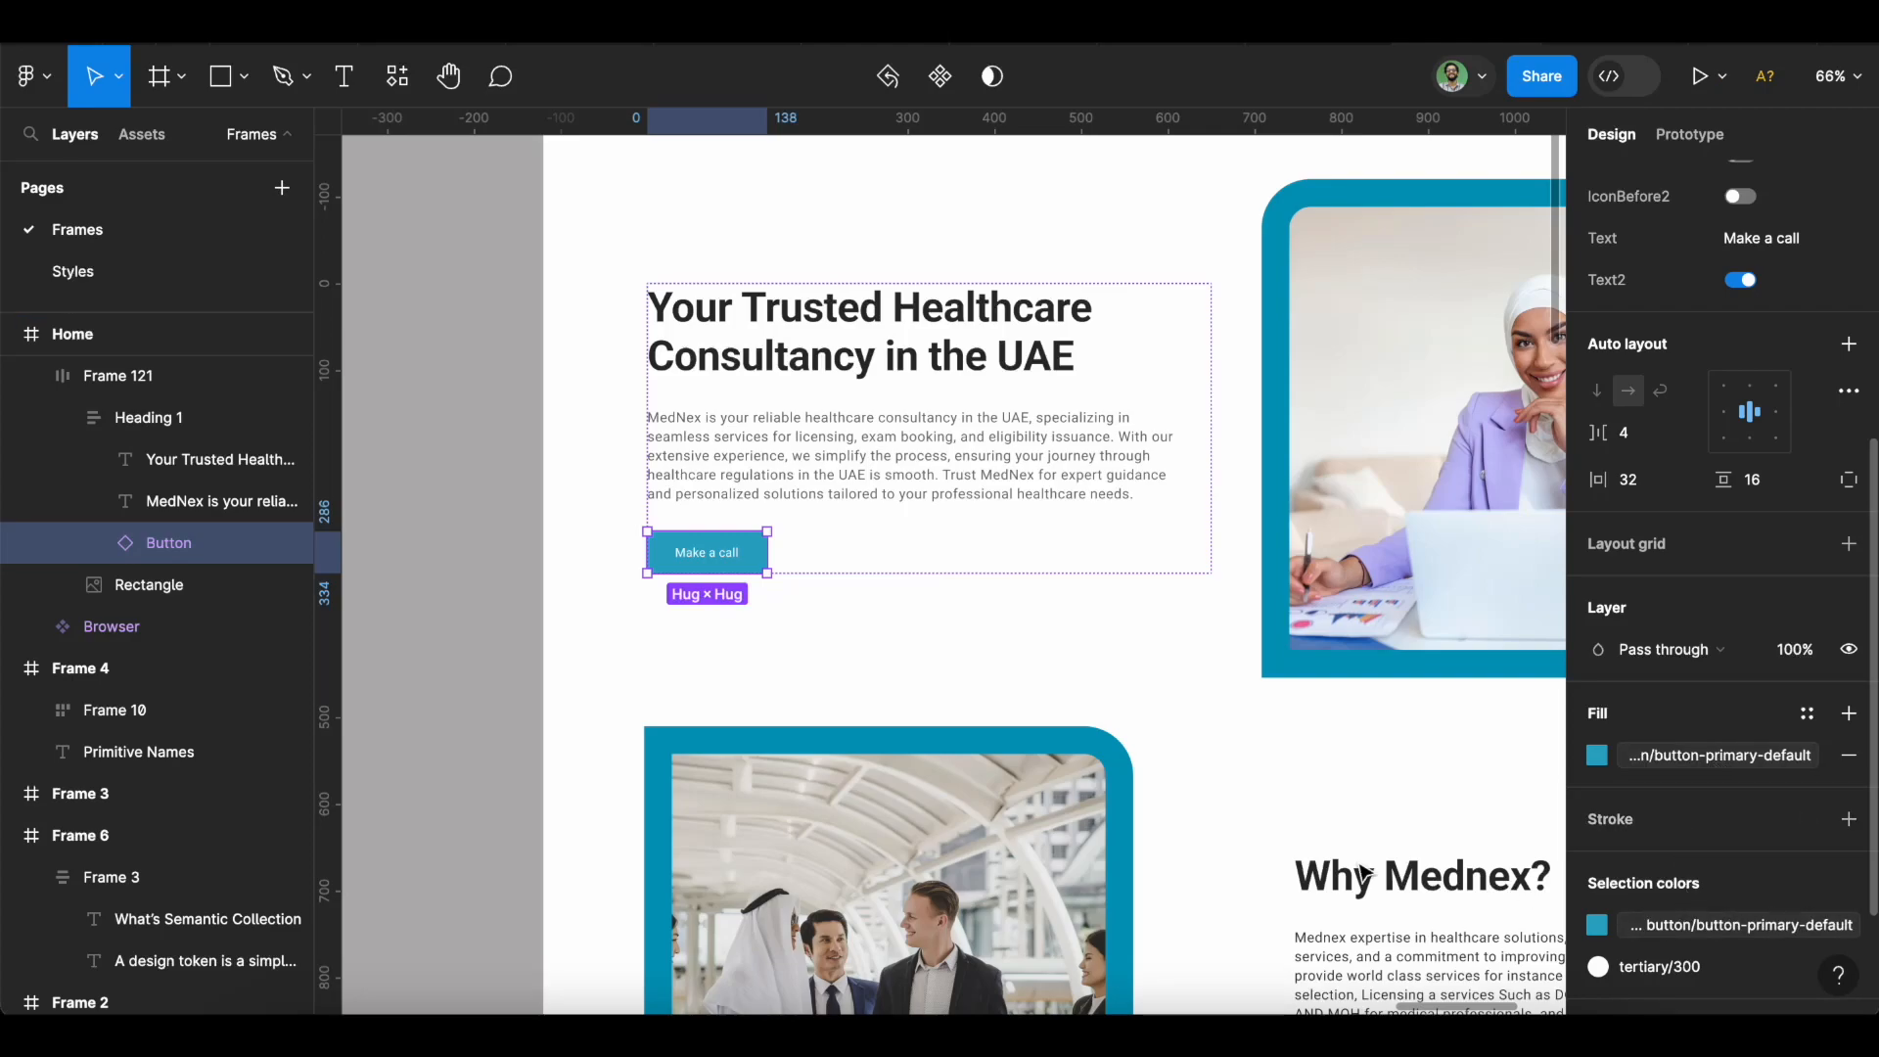
click(1138, 696)
scroll(1138, 697, right, 3)
scroll(1138, 696, up, 2)
scroll(1136, 698, up, 2)
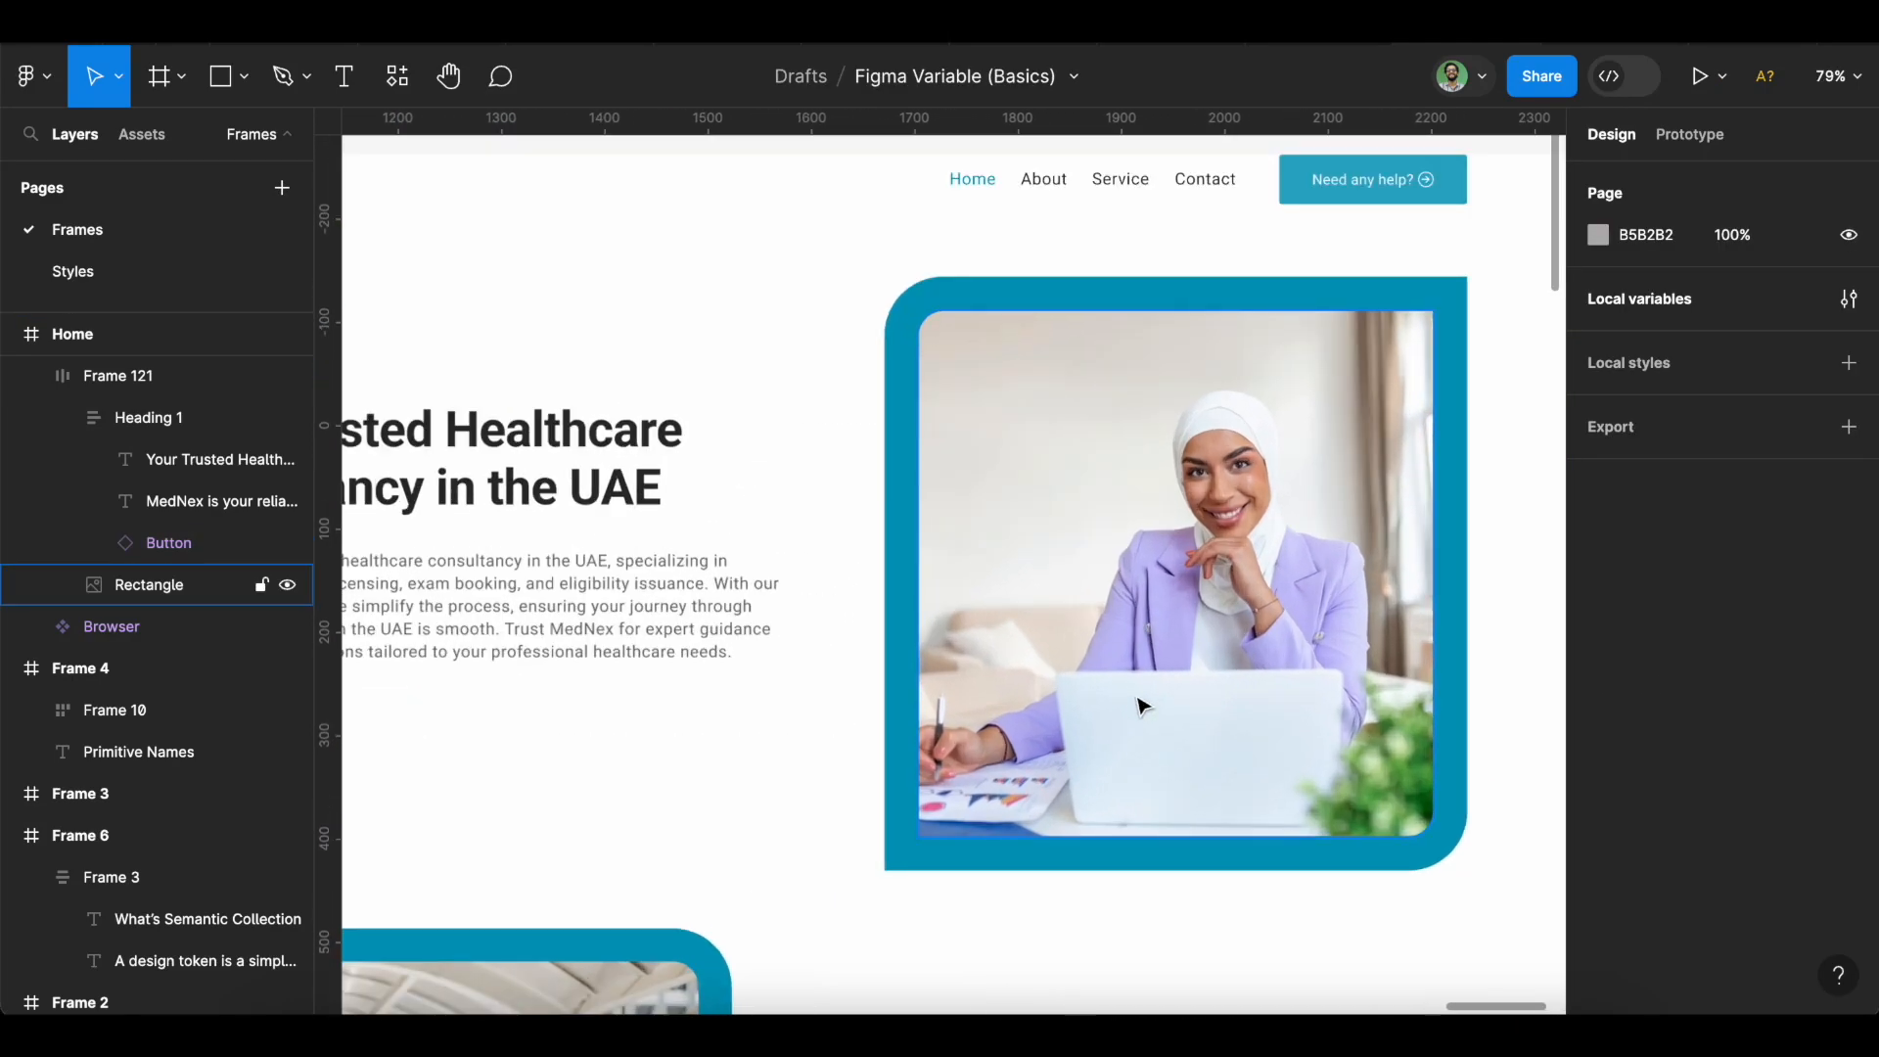
scroll(1138, 705, up, 2)
scroll(1138, 705, right, 2)
scroll(1138, 704, left, 5)
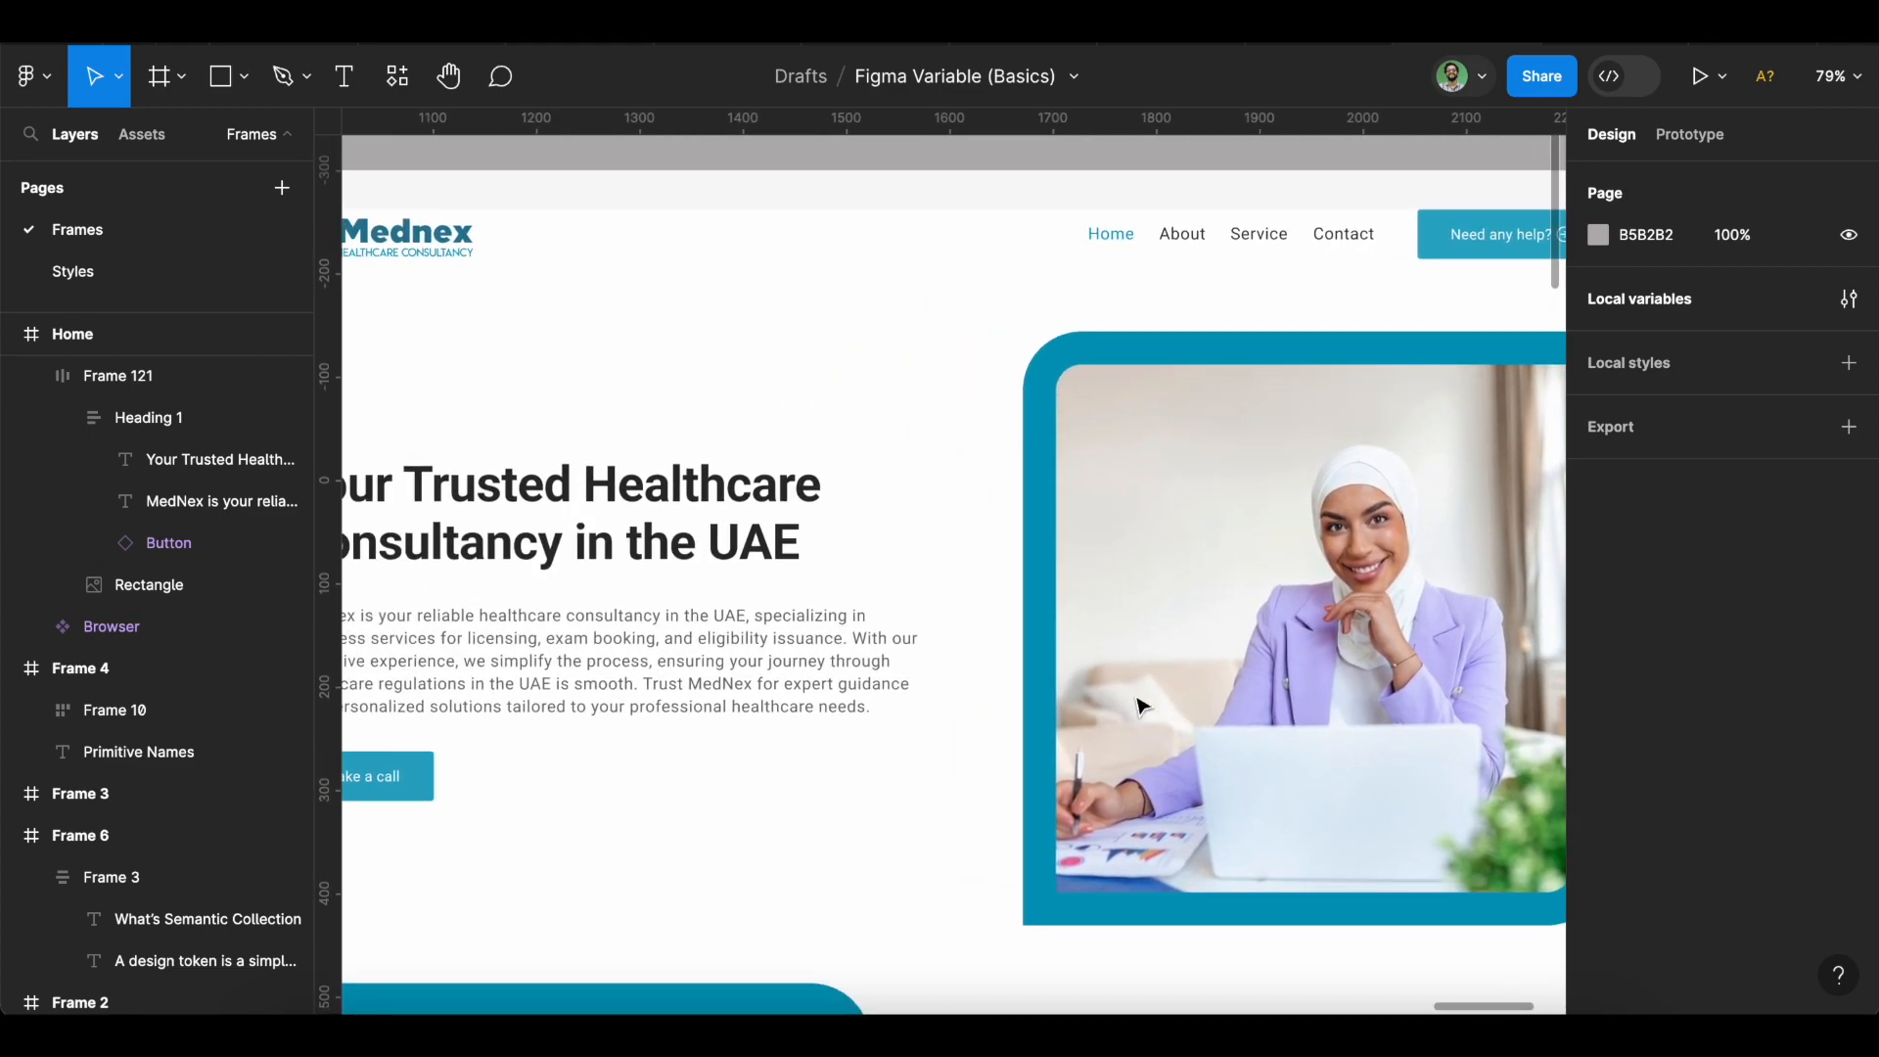
scroll(1138, 705, down, 4)
scroll(1135, 698, up, 3)
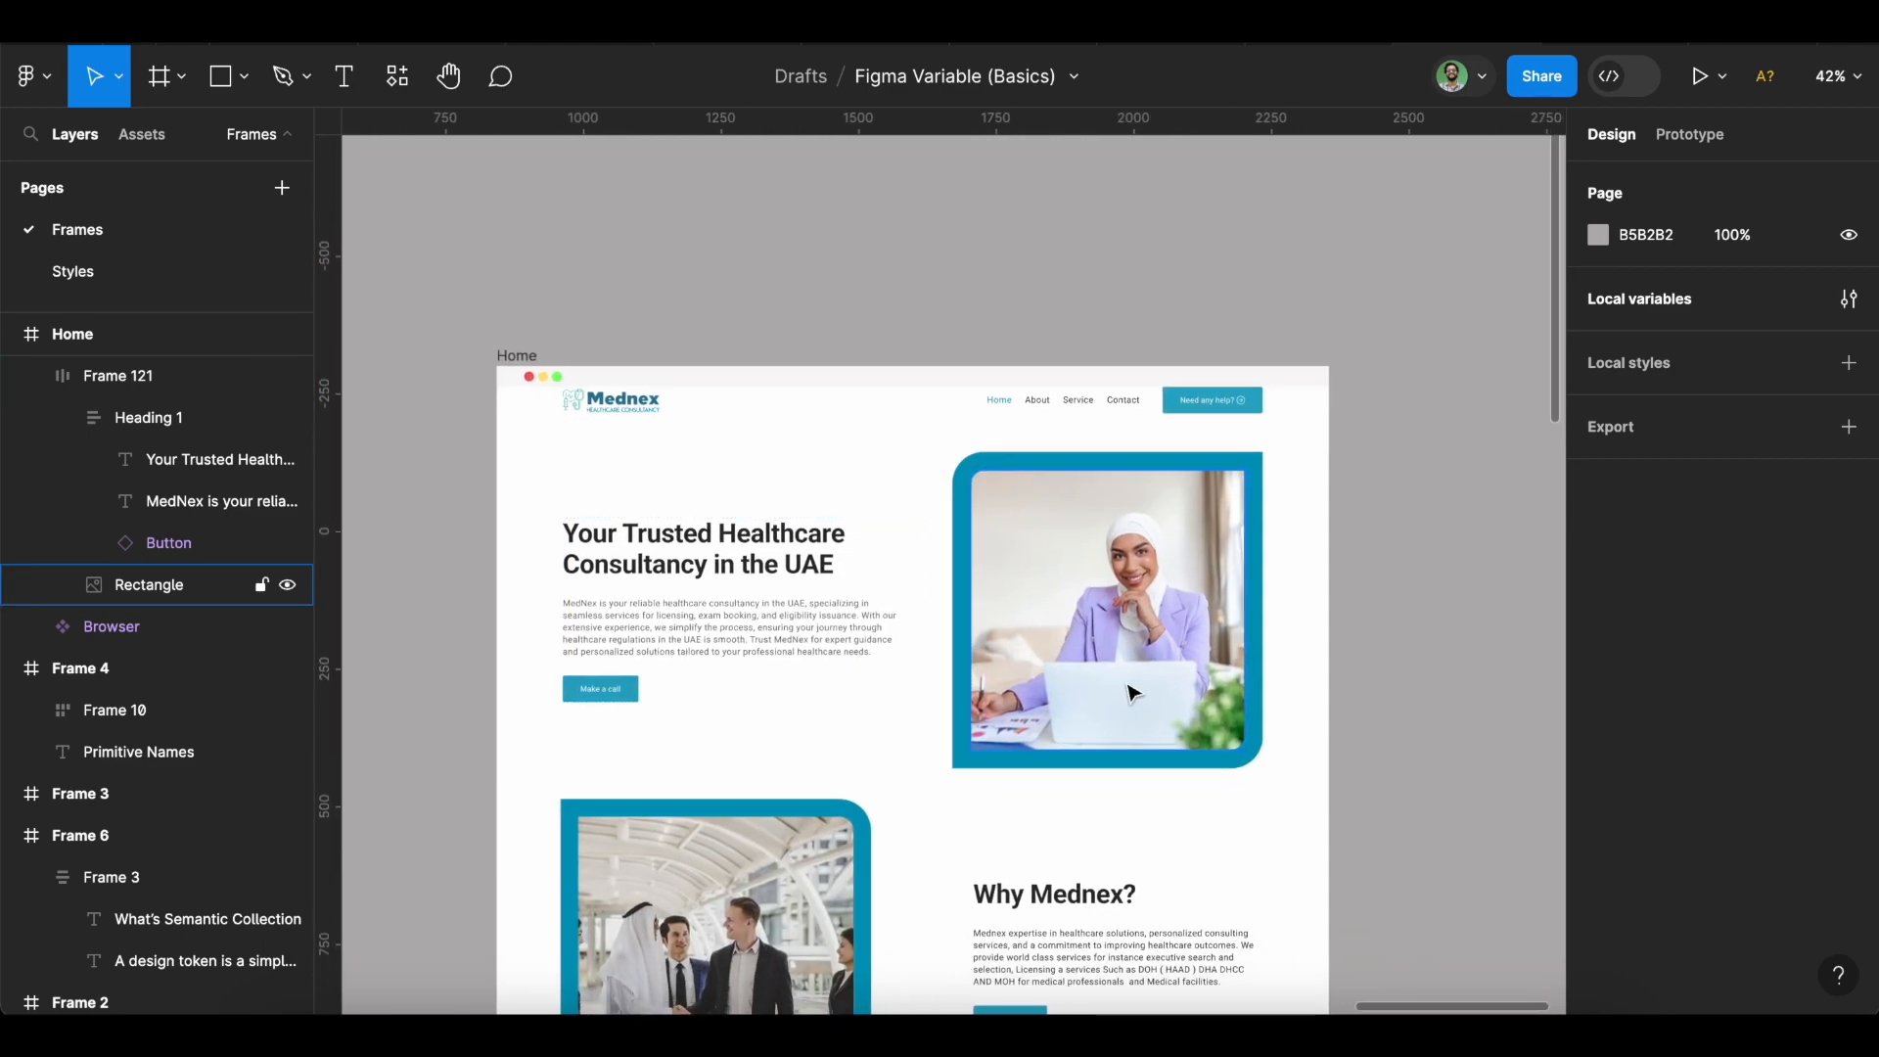
scroll(1132, 694, left, 10)
scroll(1132, 693, down, 2)
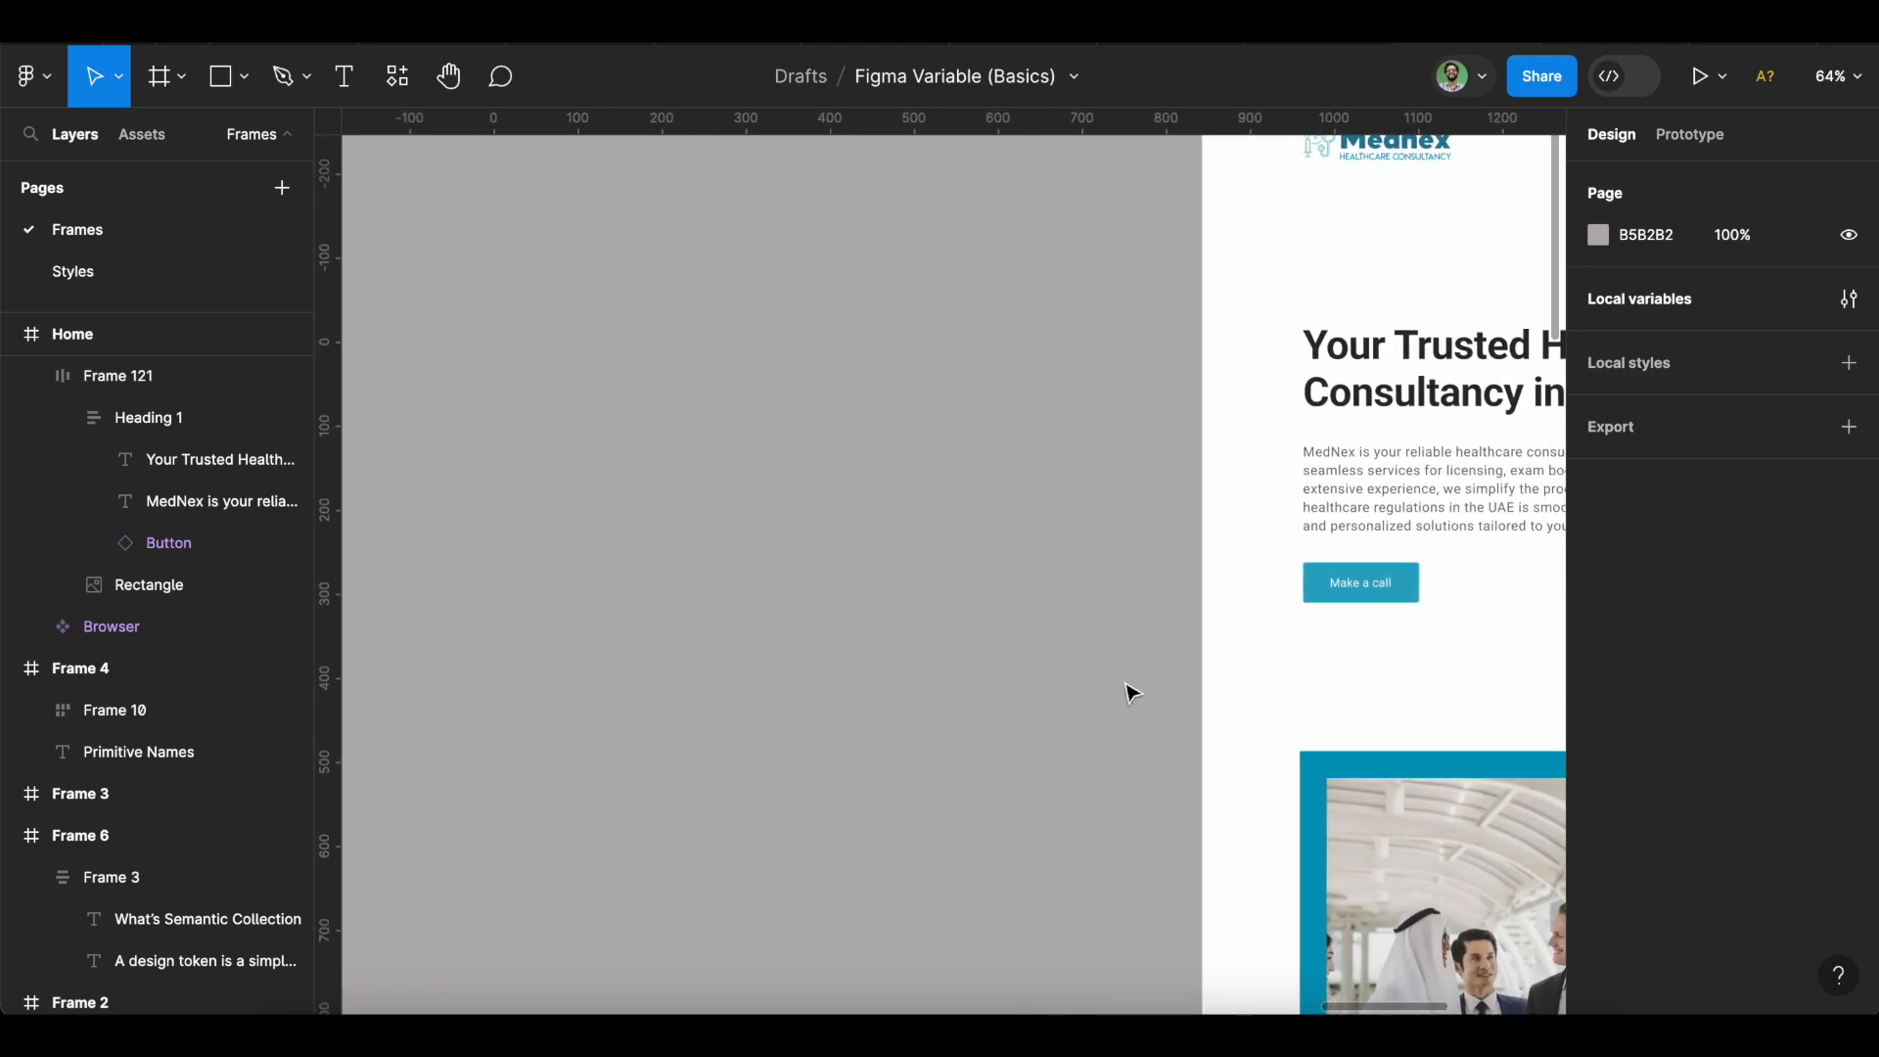
scroll(1132, 694, right, 2)
key(r)
drag(589, 480, 873, 656)
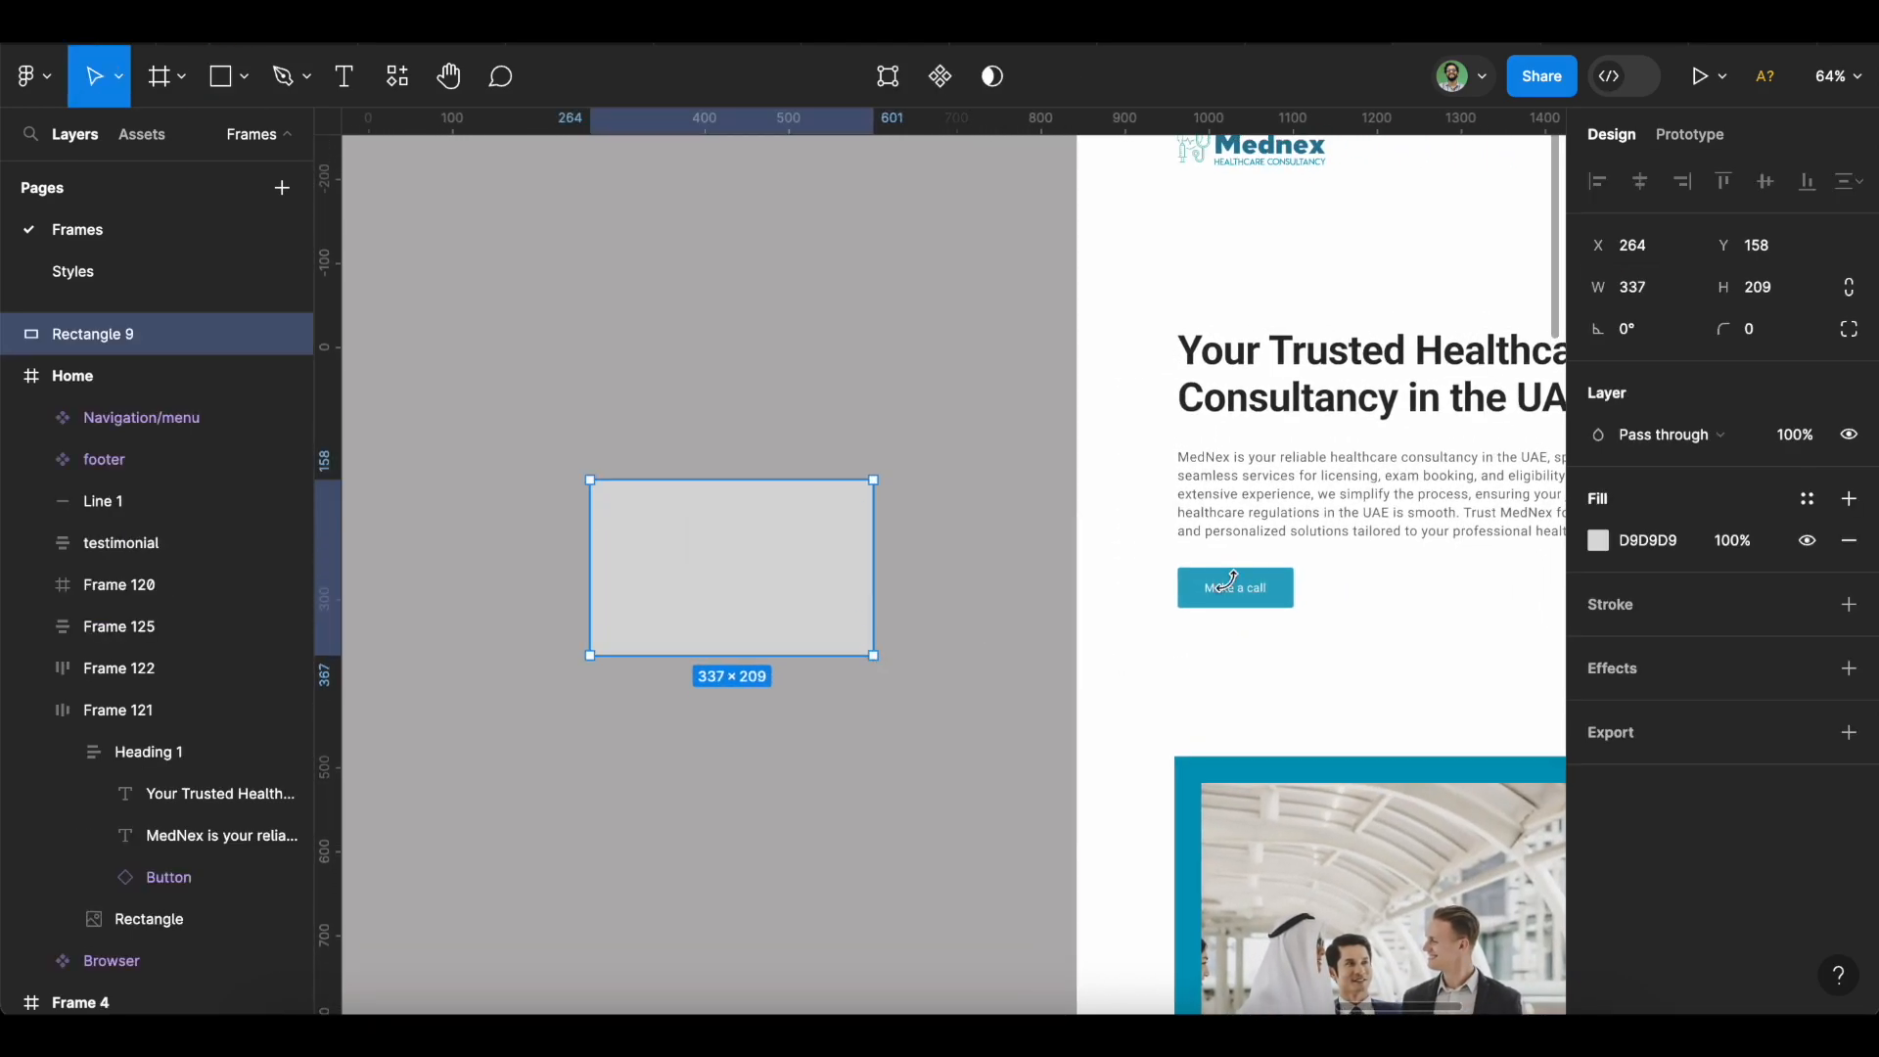
click(1807, 499)
scroll(1464, 766, down, 1)
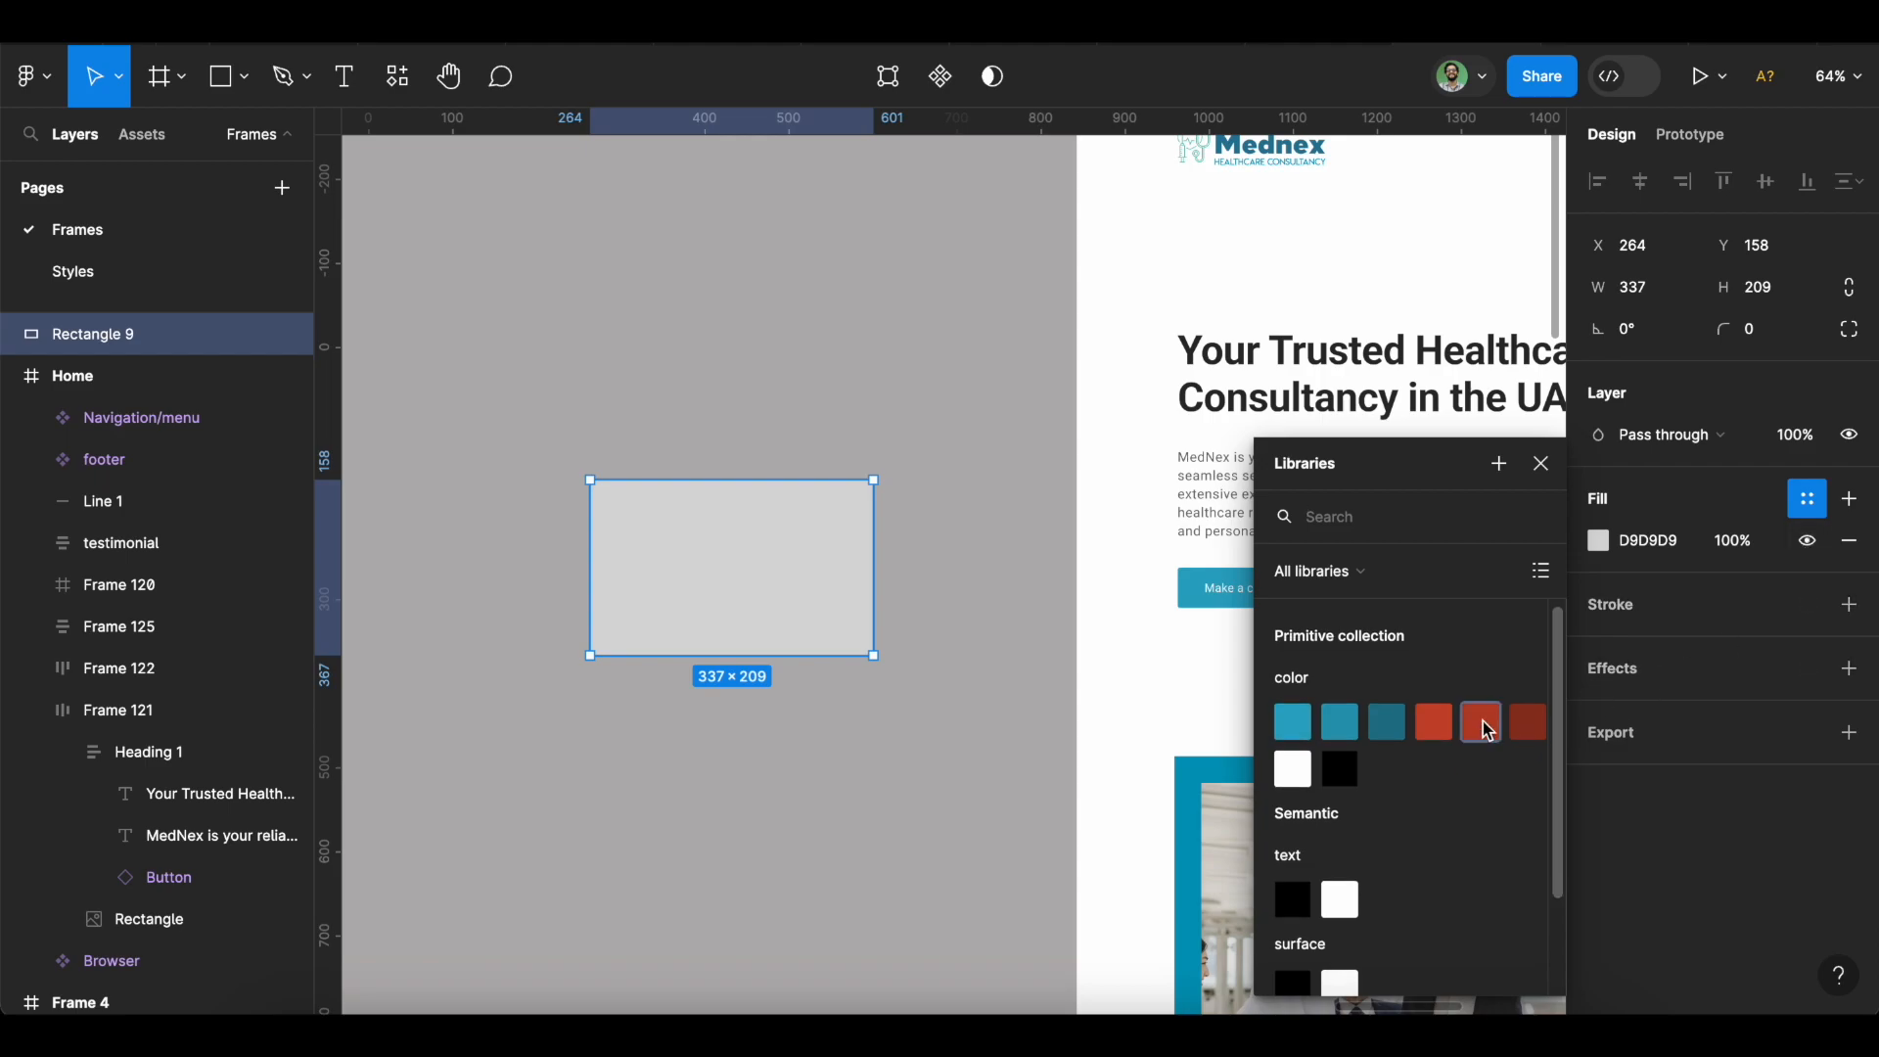
scroll(1448, 806, down, 3)
click(1375, 959)
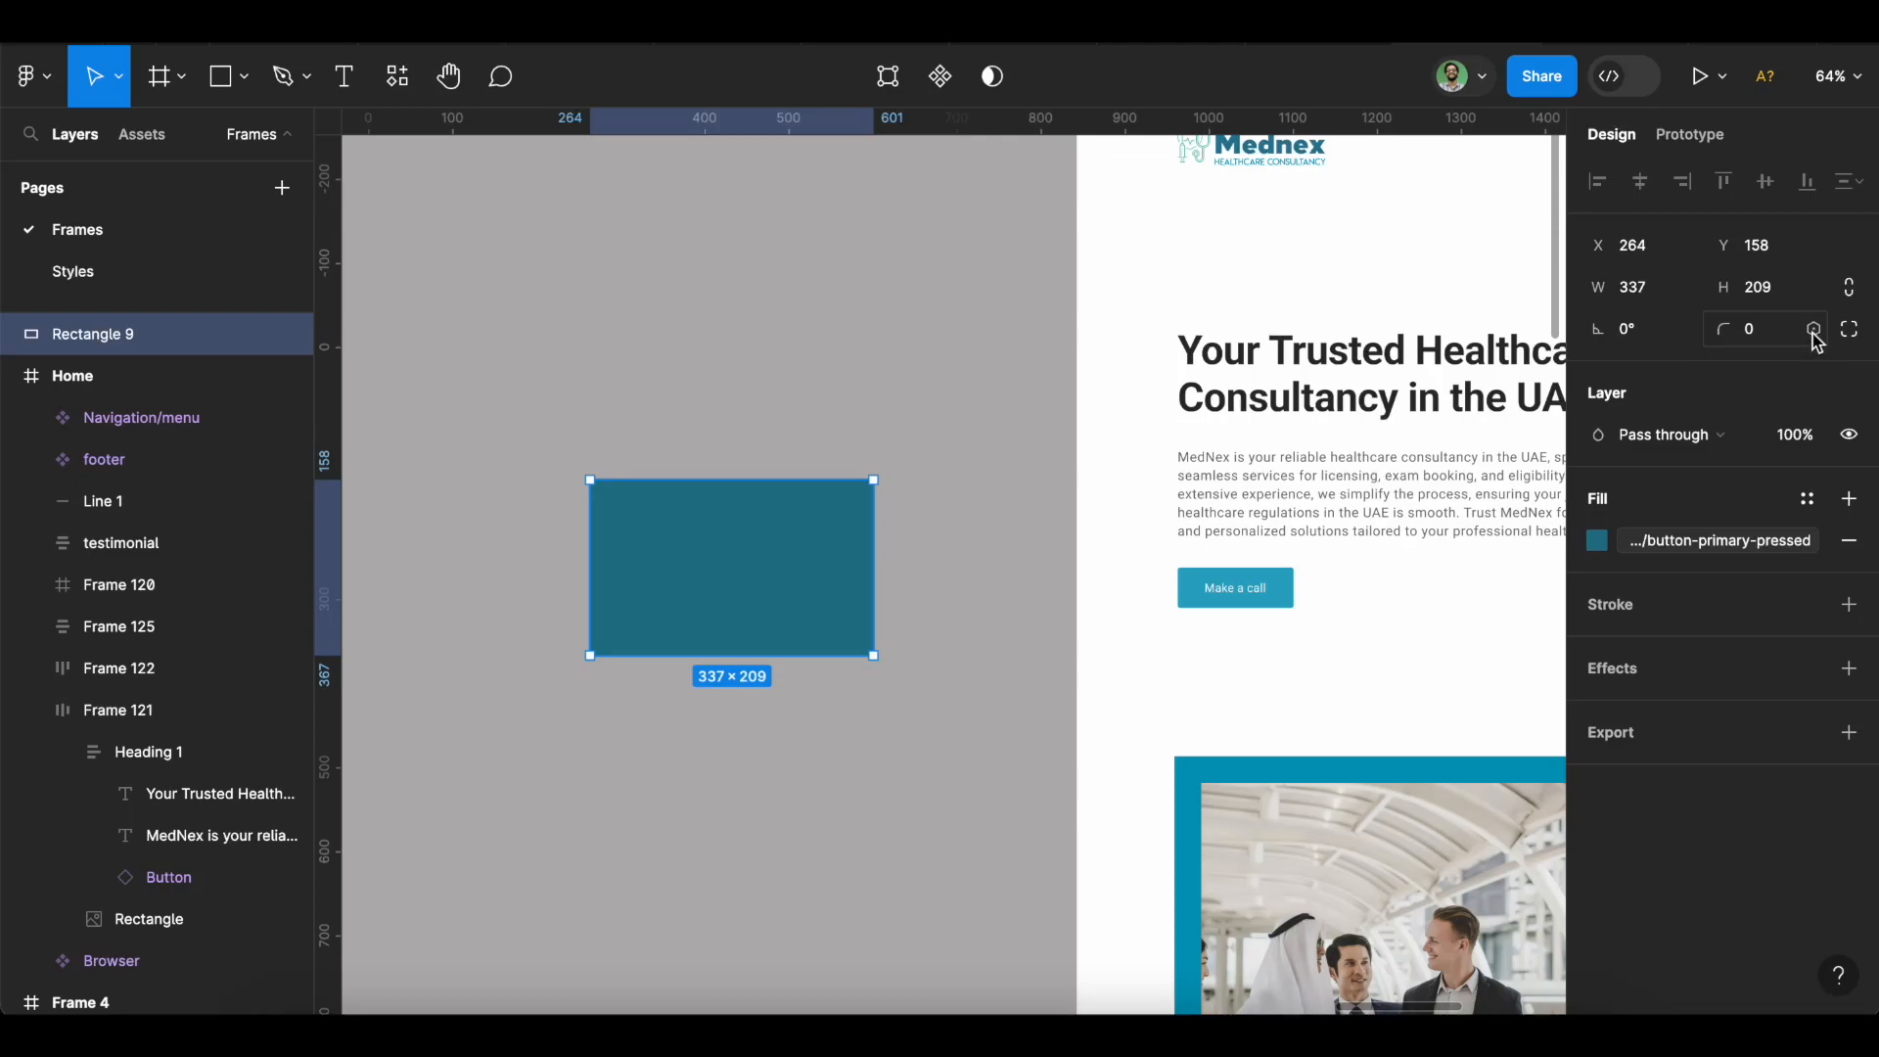
click(1813, 329)
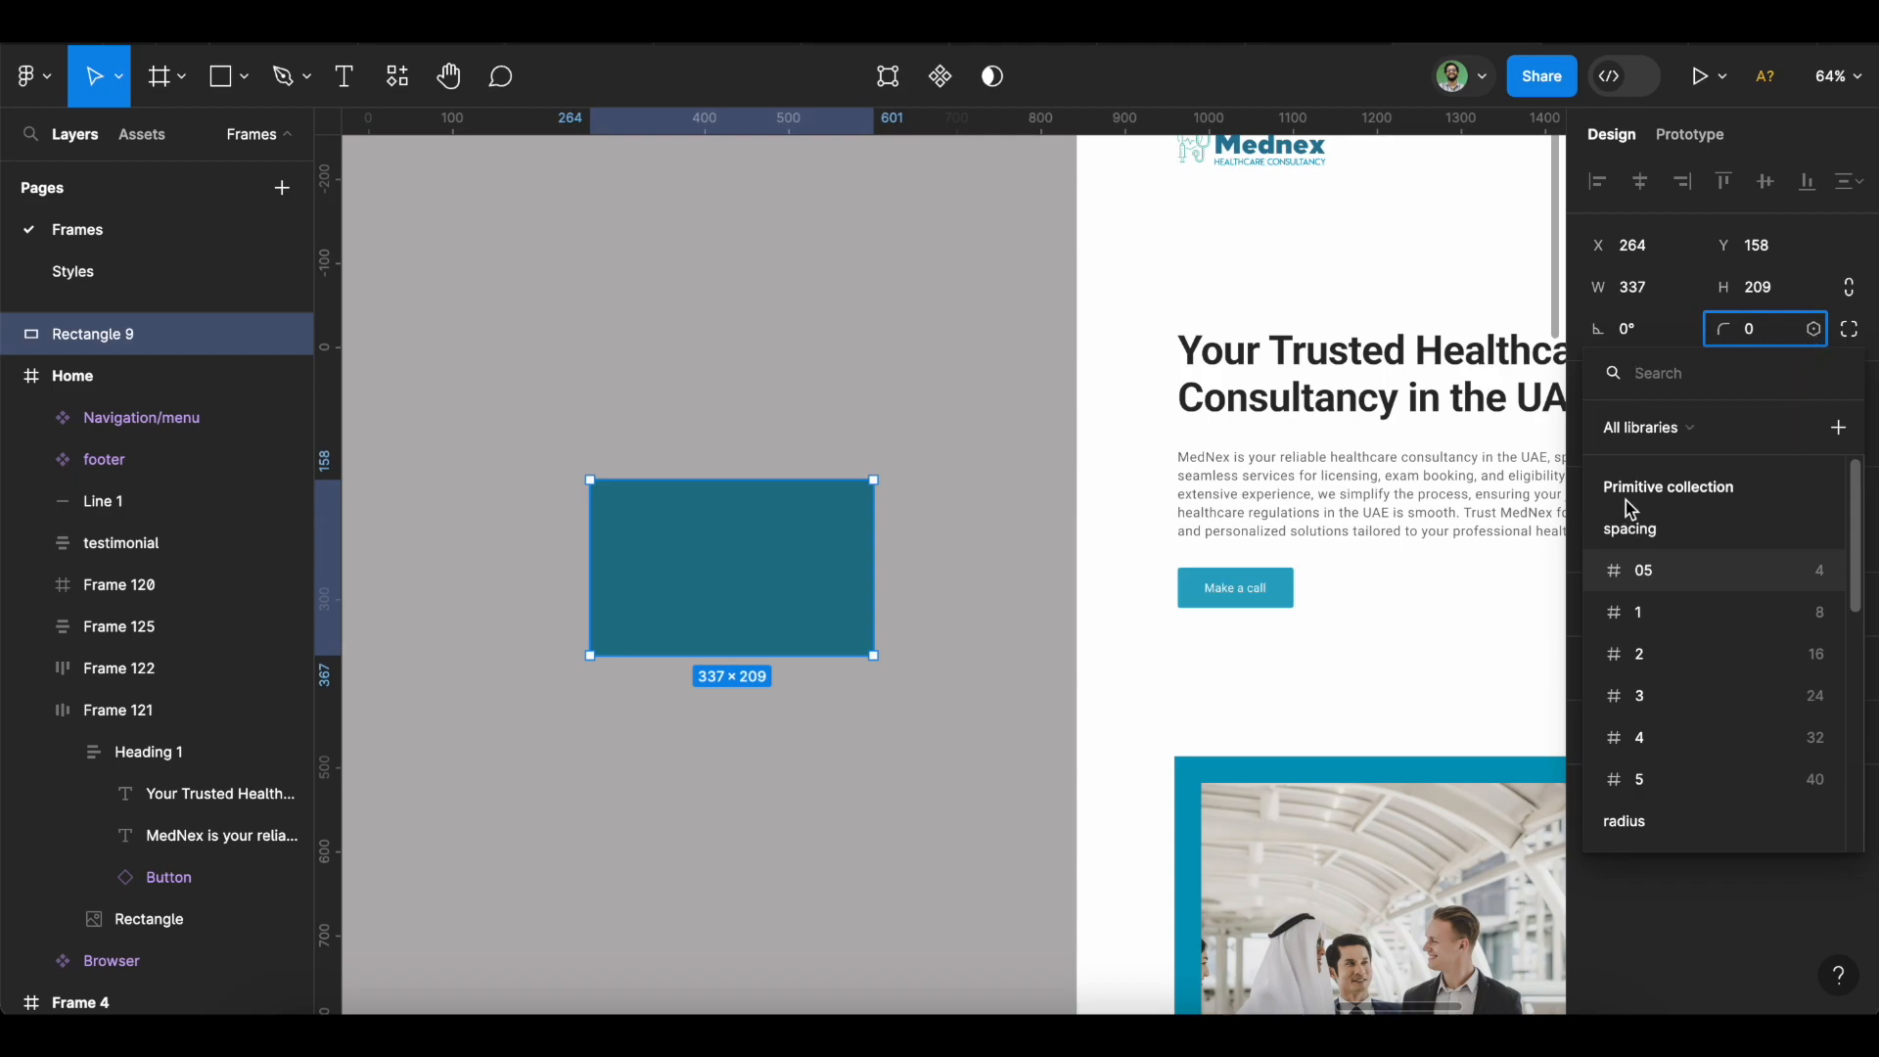
scroll(1658, 695, down, 3)
scroll(1659, 702, down, 5)
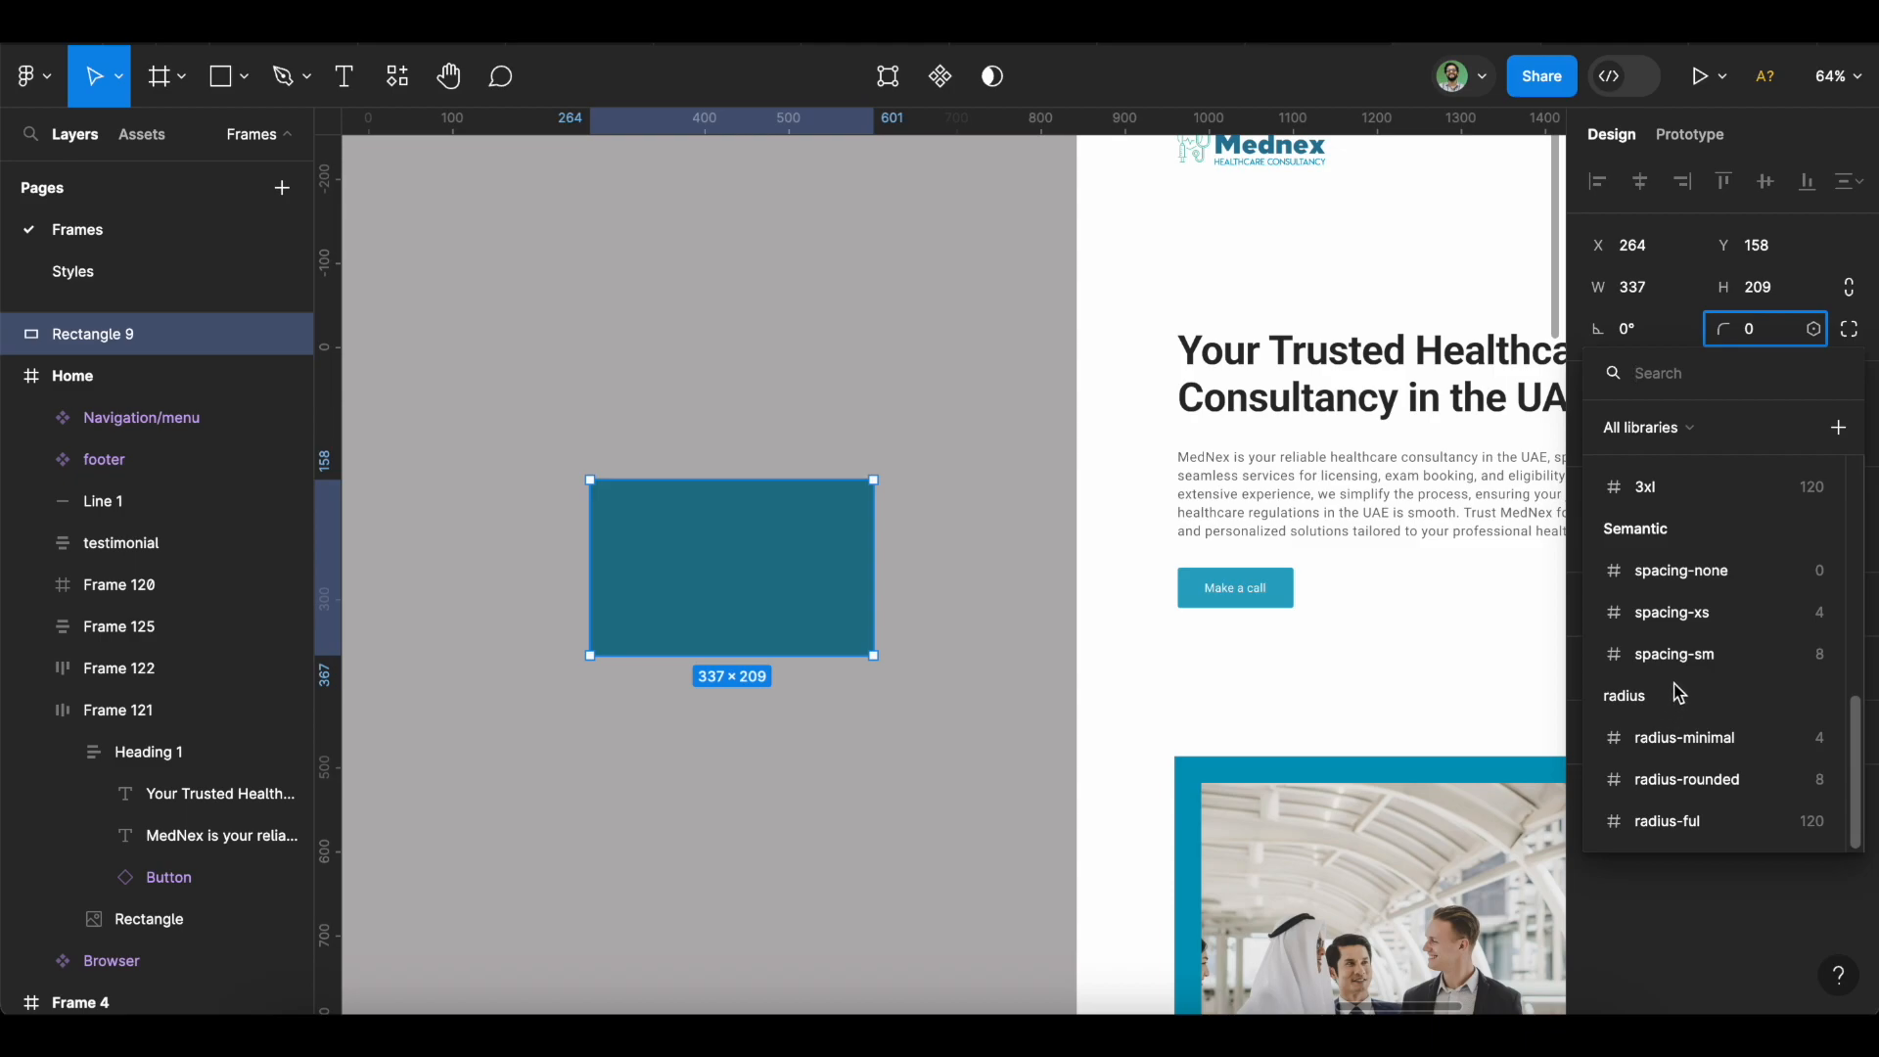
click(1703, 829)
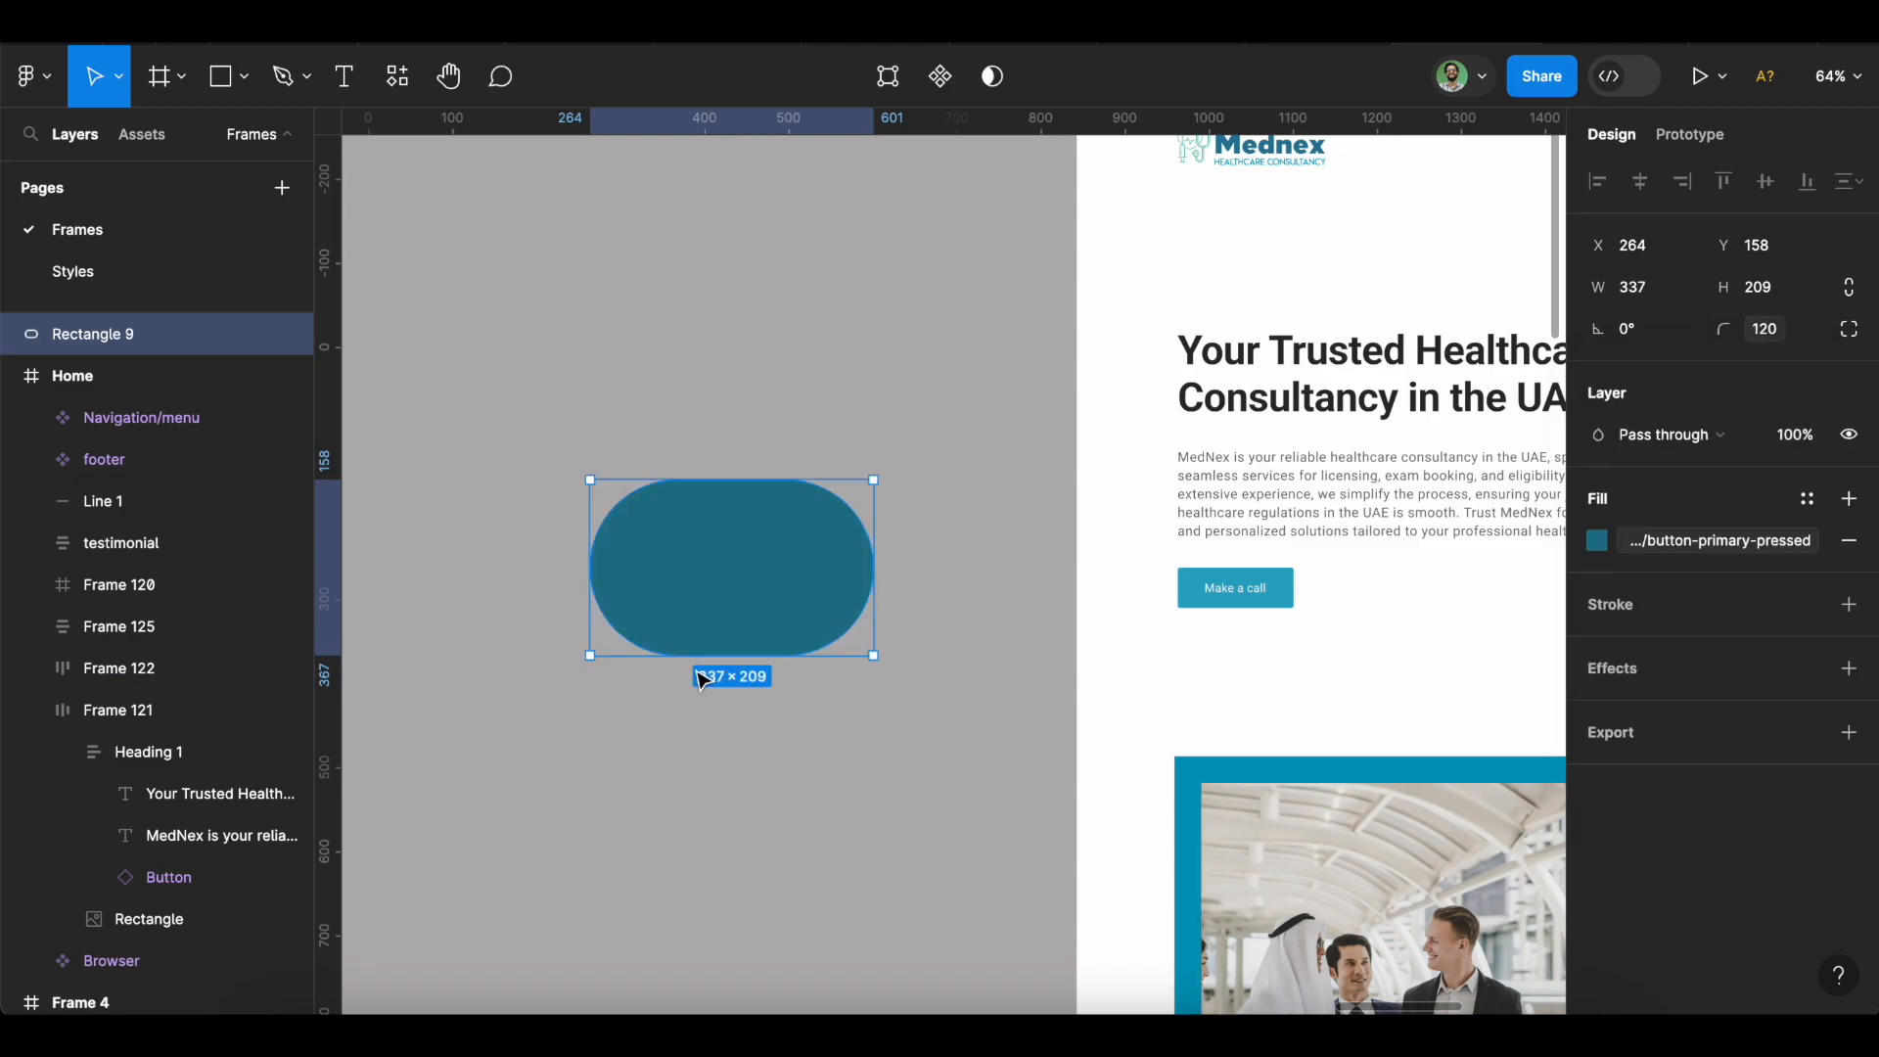
scroll(589, 552, up, 2)
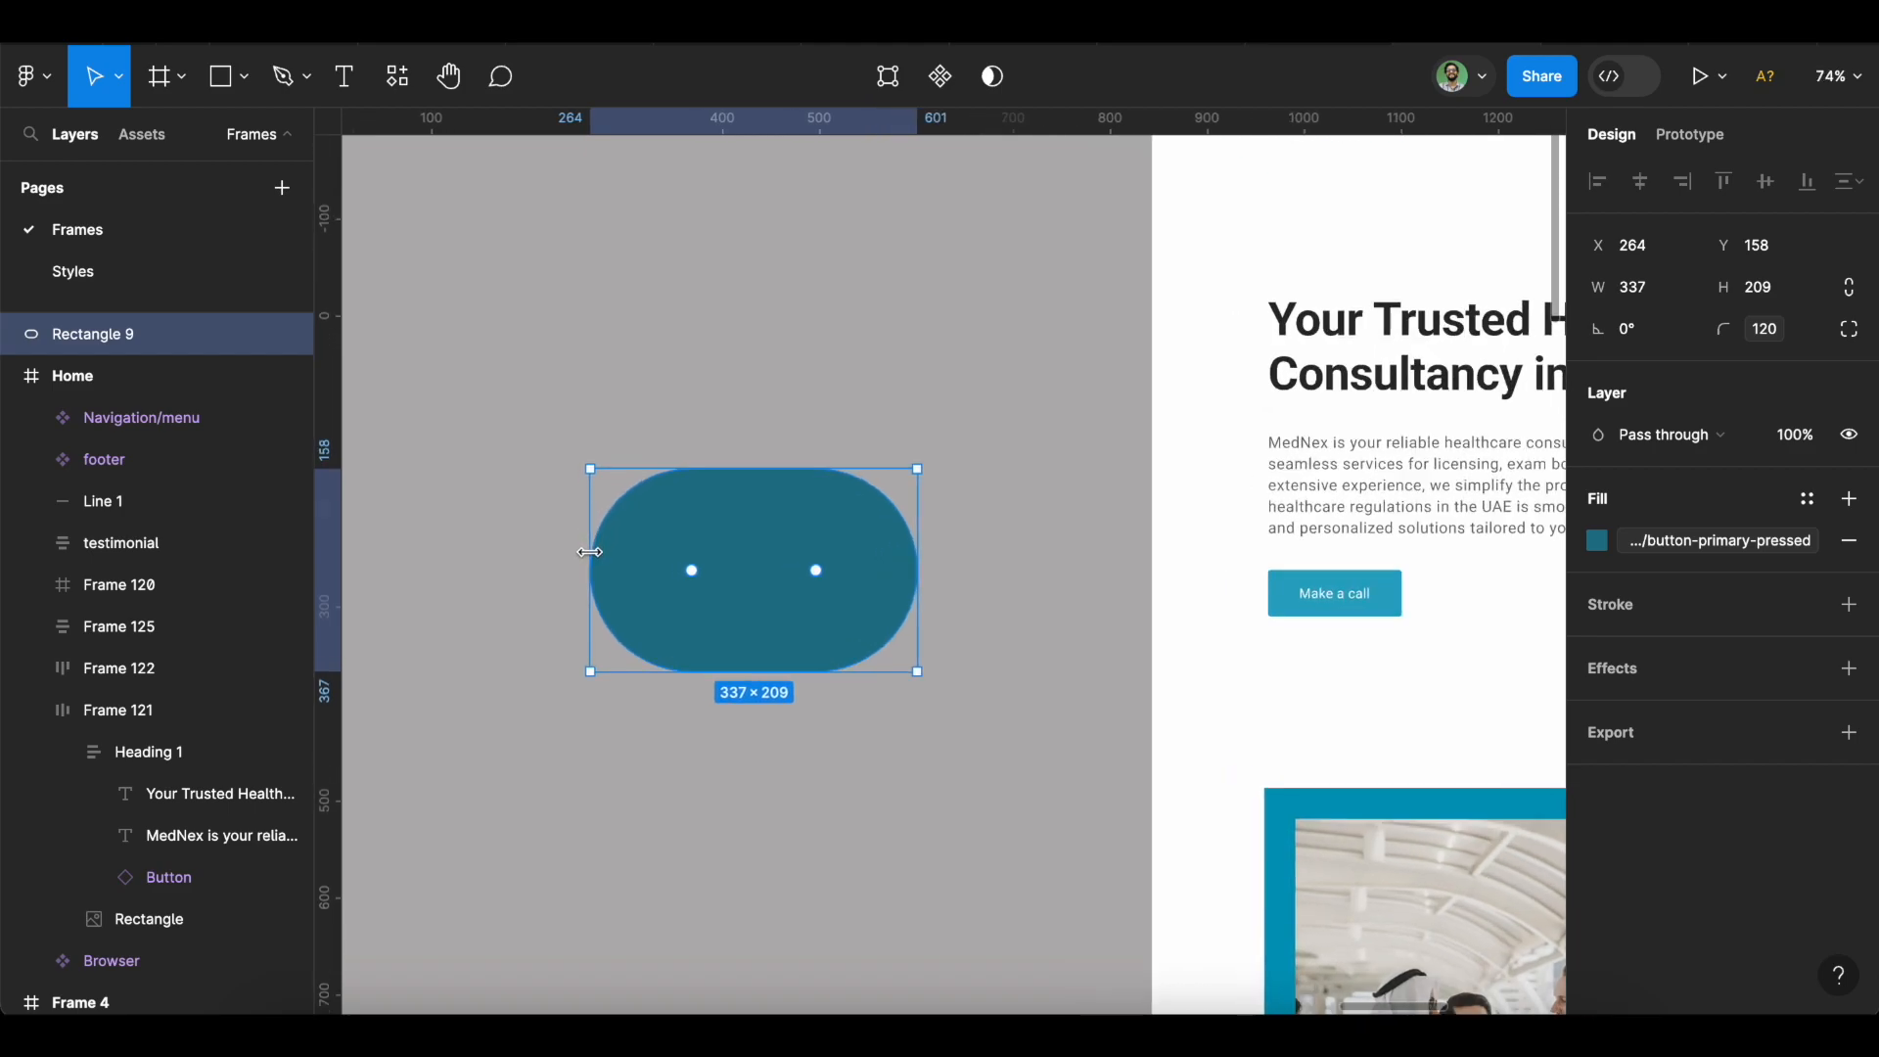
scroll(589, 552, up, 5)
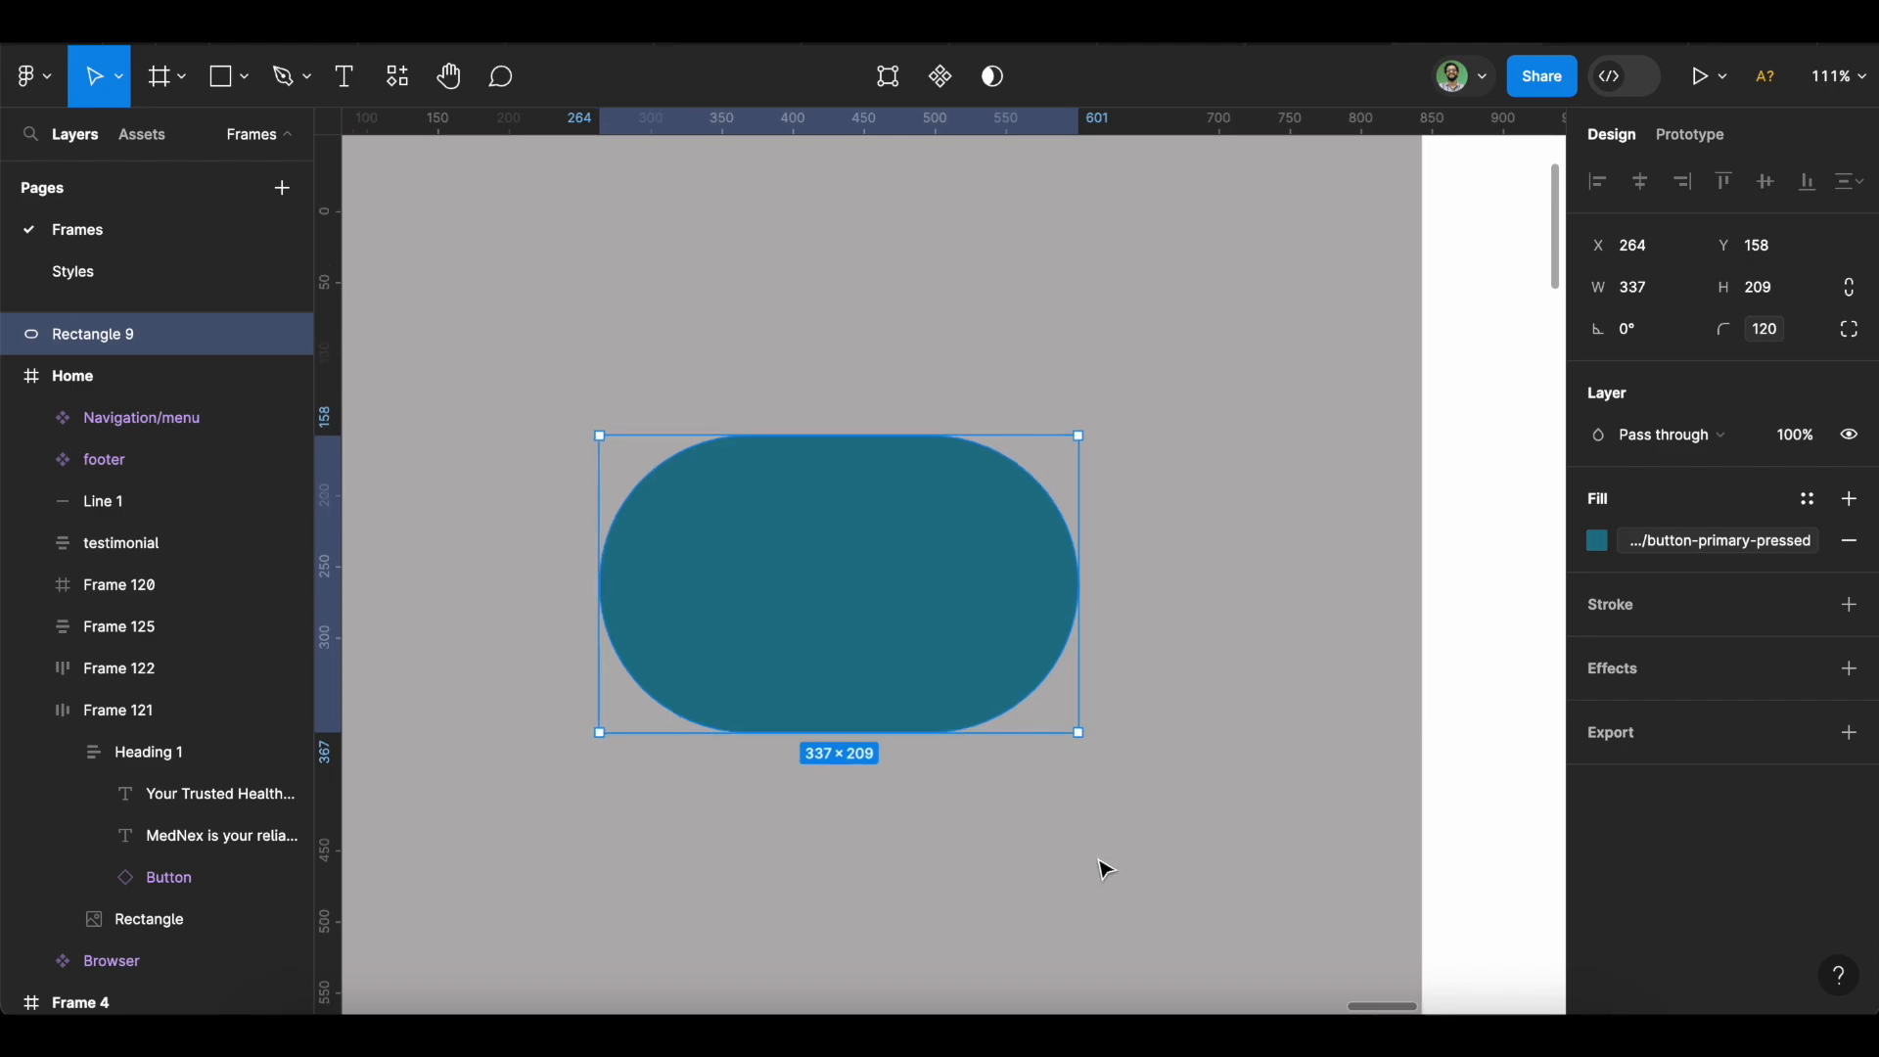
scroll(1101, 869, down, 5)
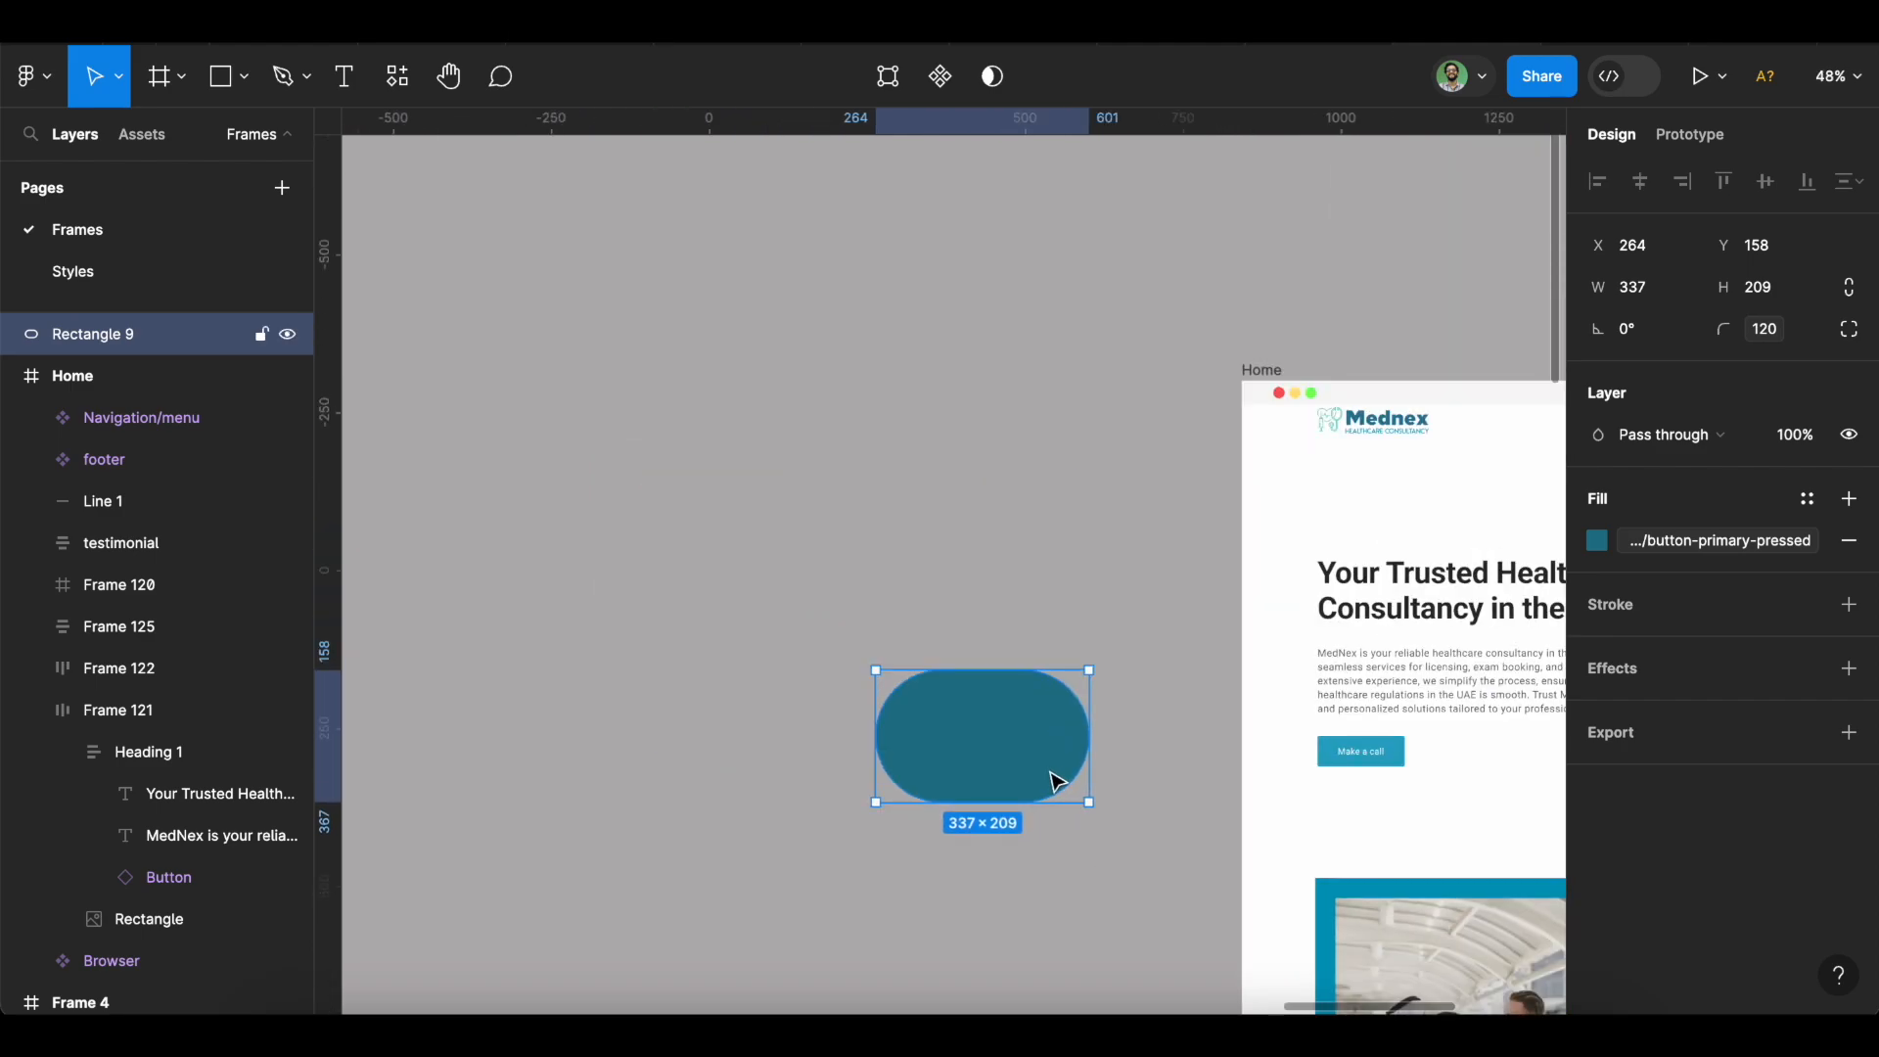
key(Delete)
scroll(1054, 779, right, 5)
scroll(1055, 780, down, 2)
scroll(1055, 781, right, 3)
scroll(1055, 781, down, 2)
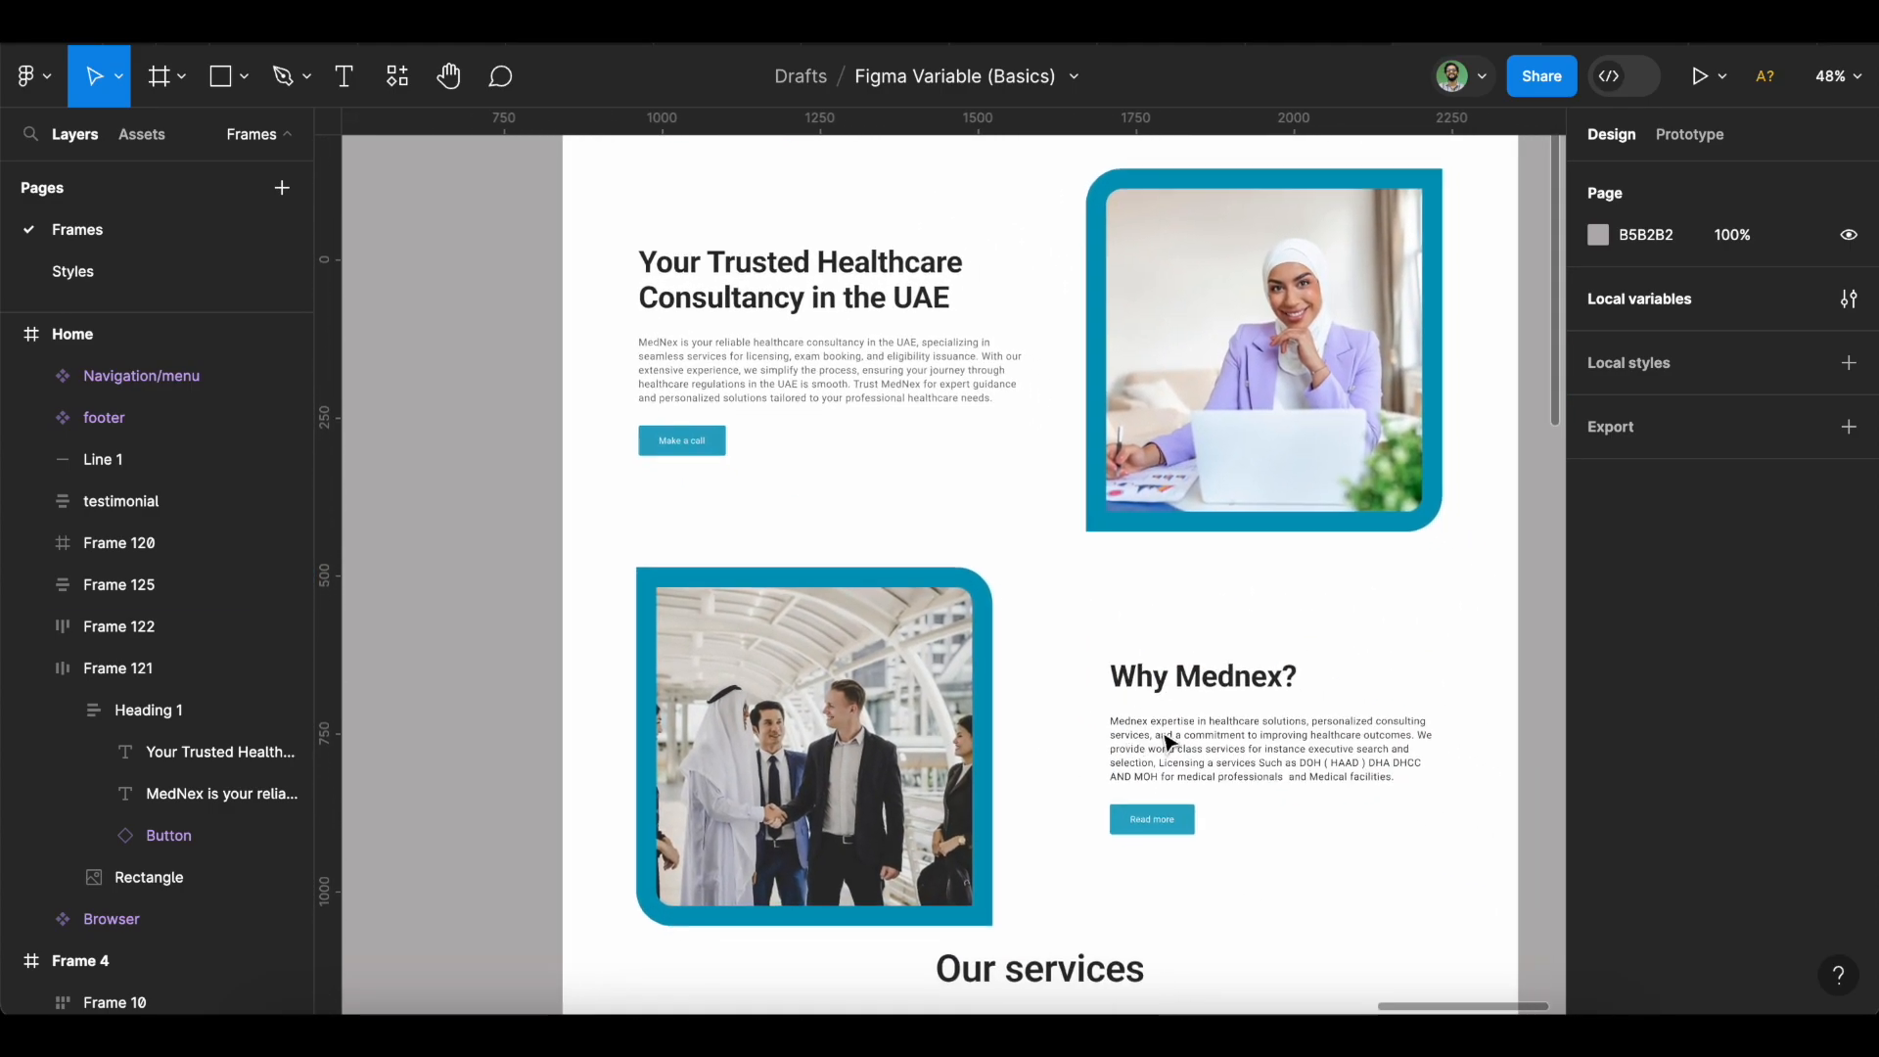
double_click(1211, 722)
scroll(1211, 722, up, 3)
scroll(1212, 723, right, 2)
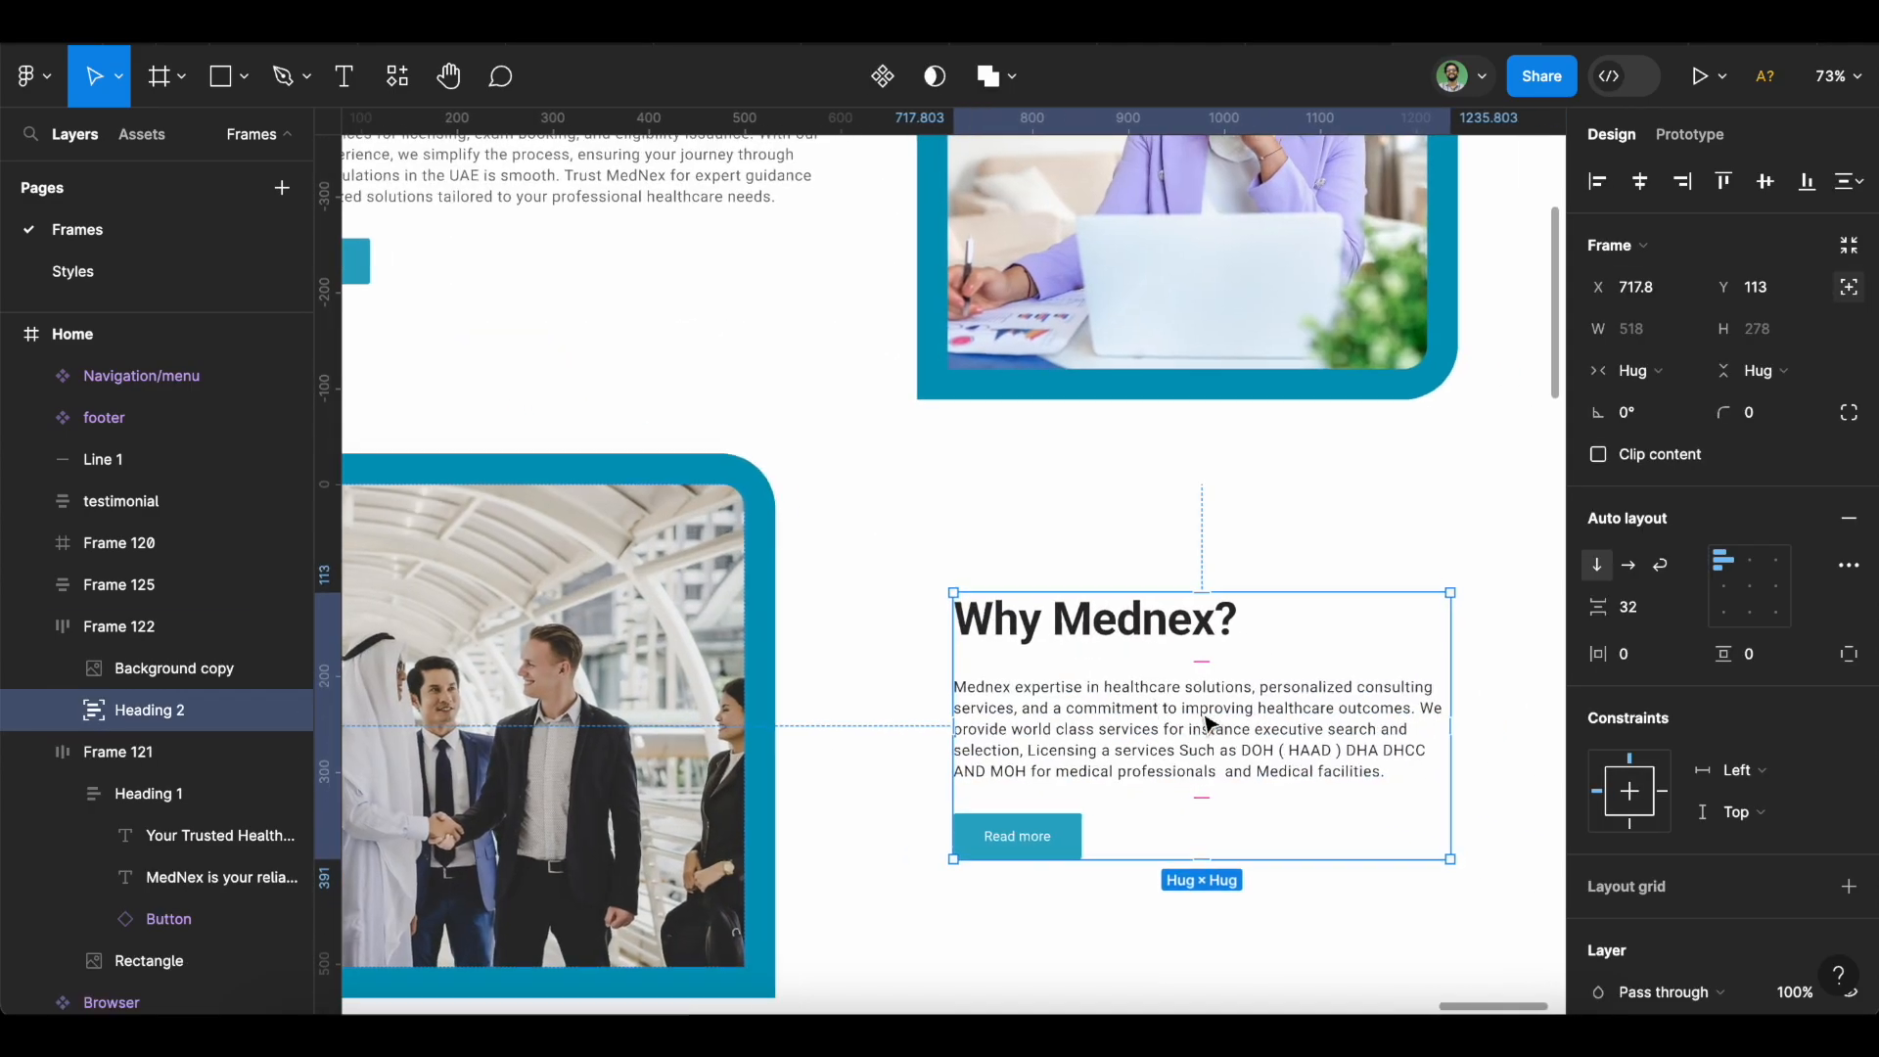
scroll(1208, 722, up, 1)
scroll(1175, 721, right, 1)
scroll(1162, 719, right, 1)
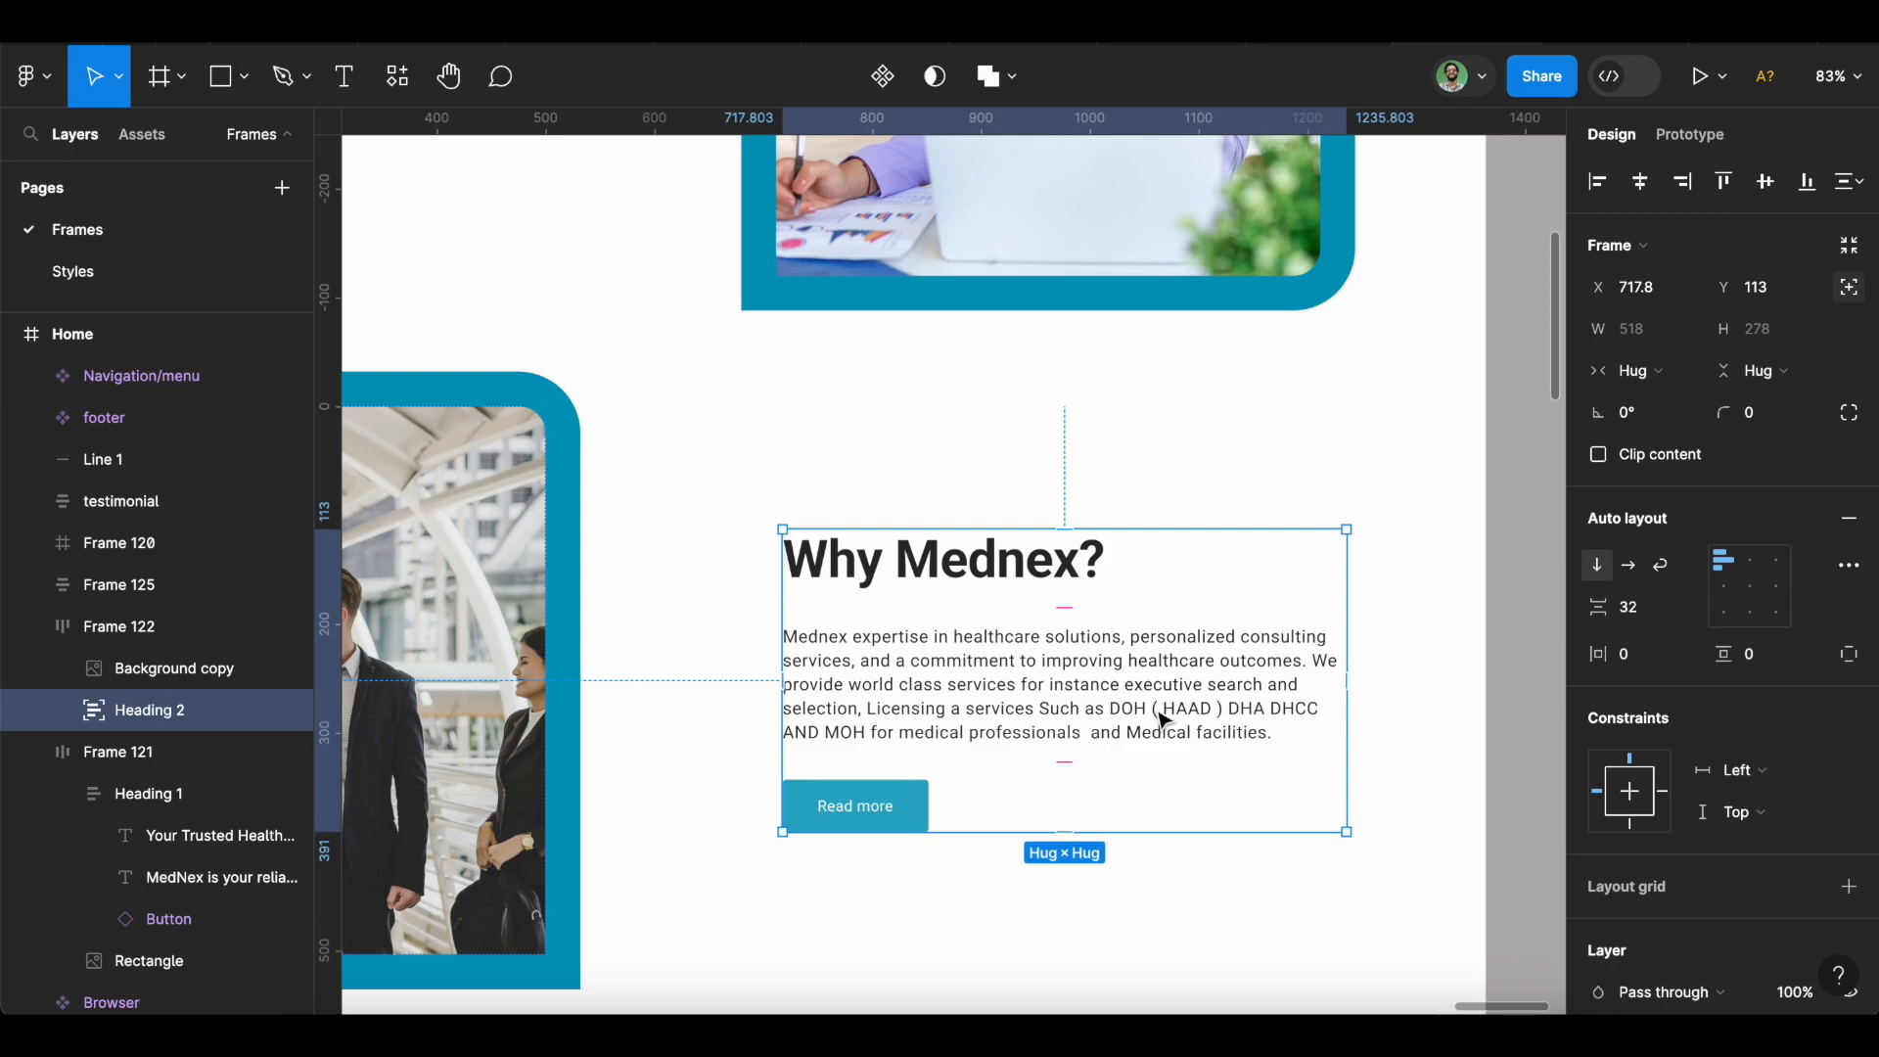
scroll(1162, 719, up, 1)
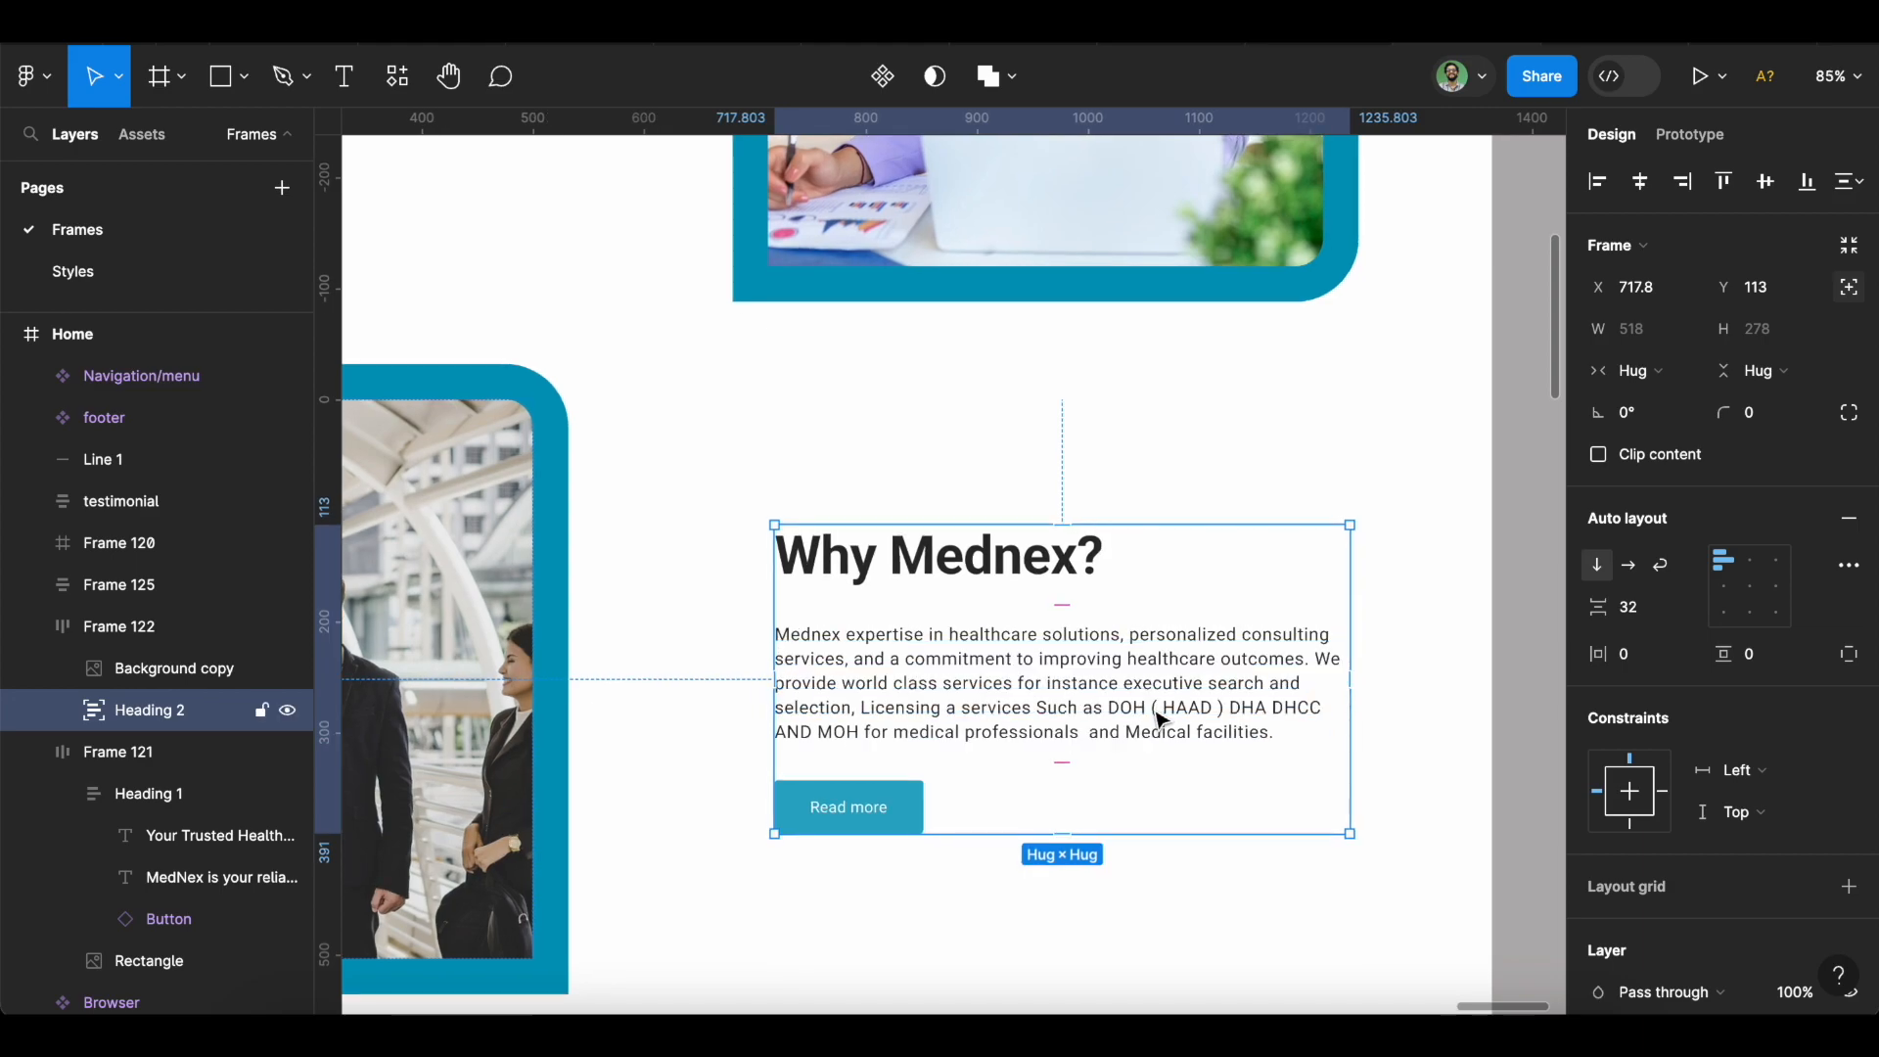
click(1693, 610)
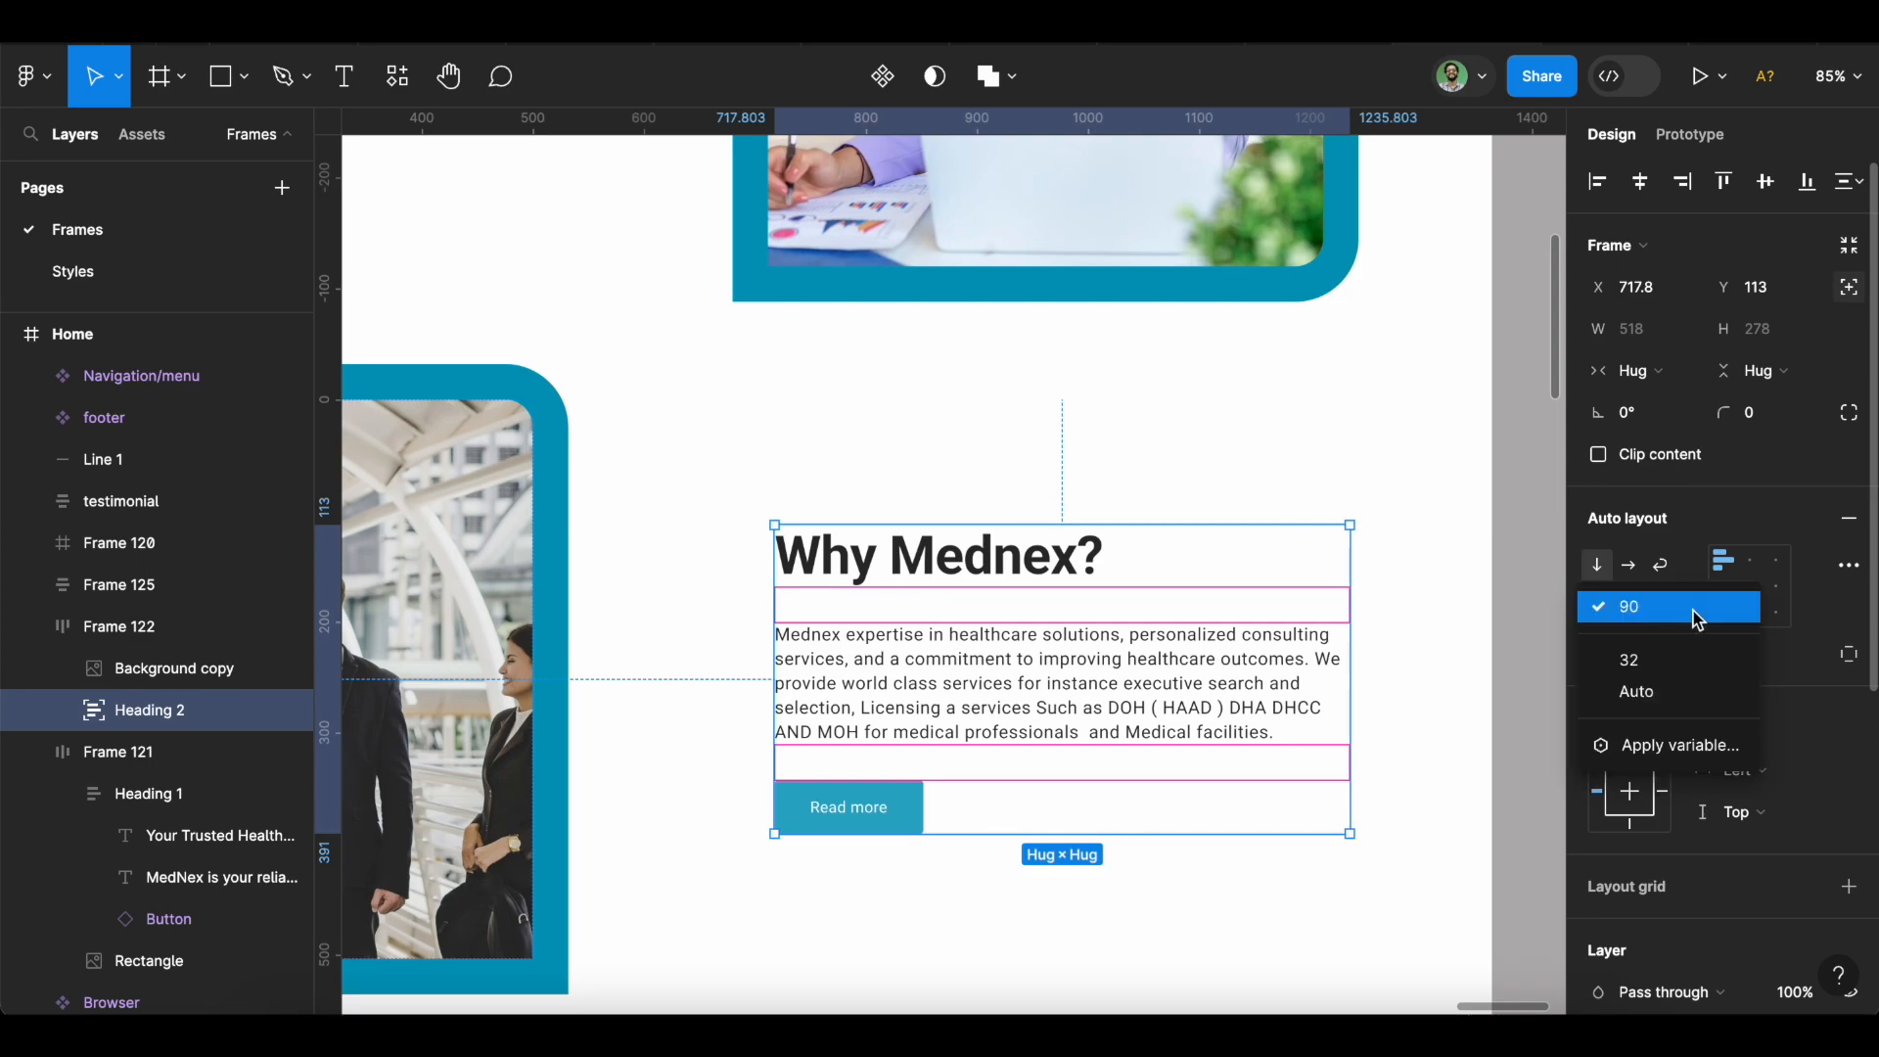
click(1682, 750)
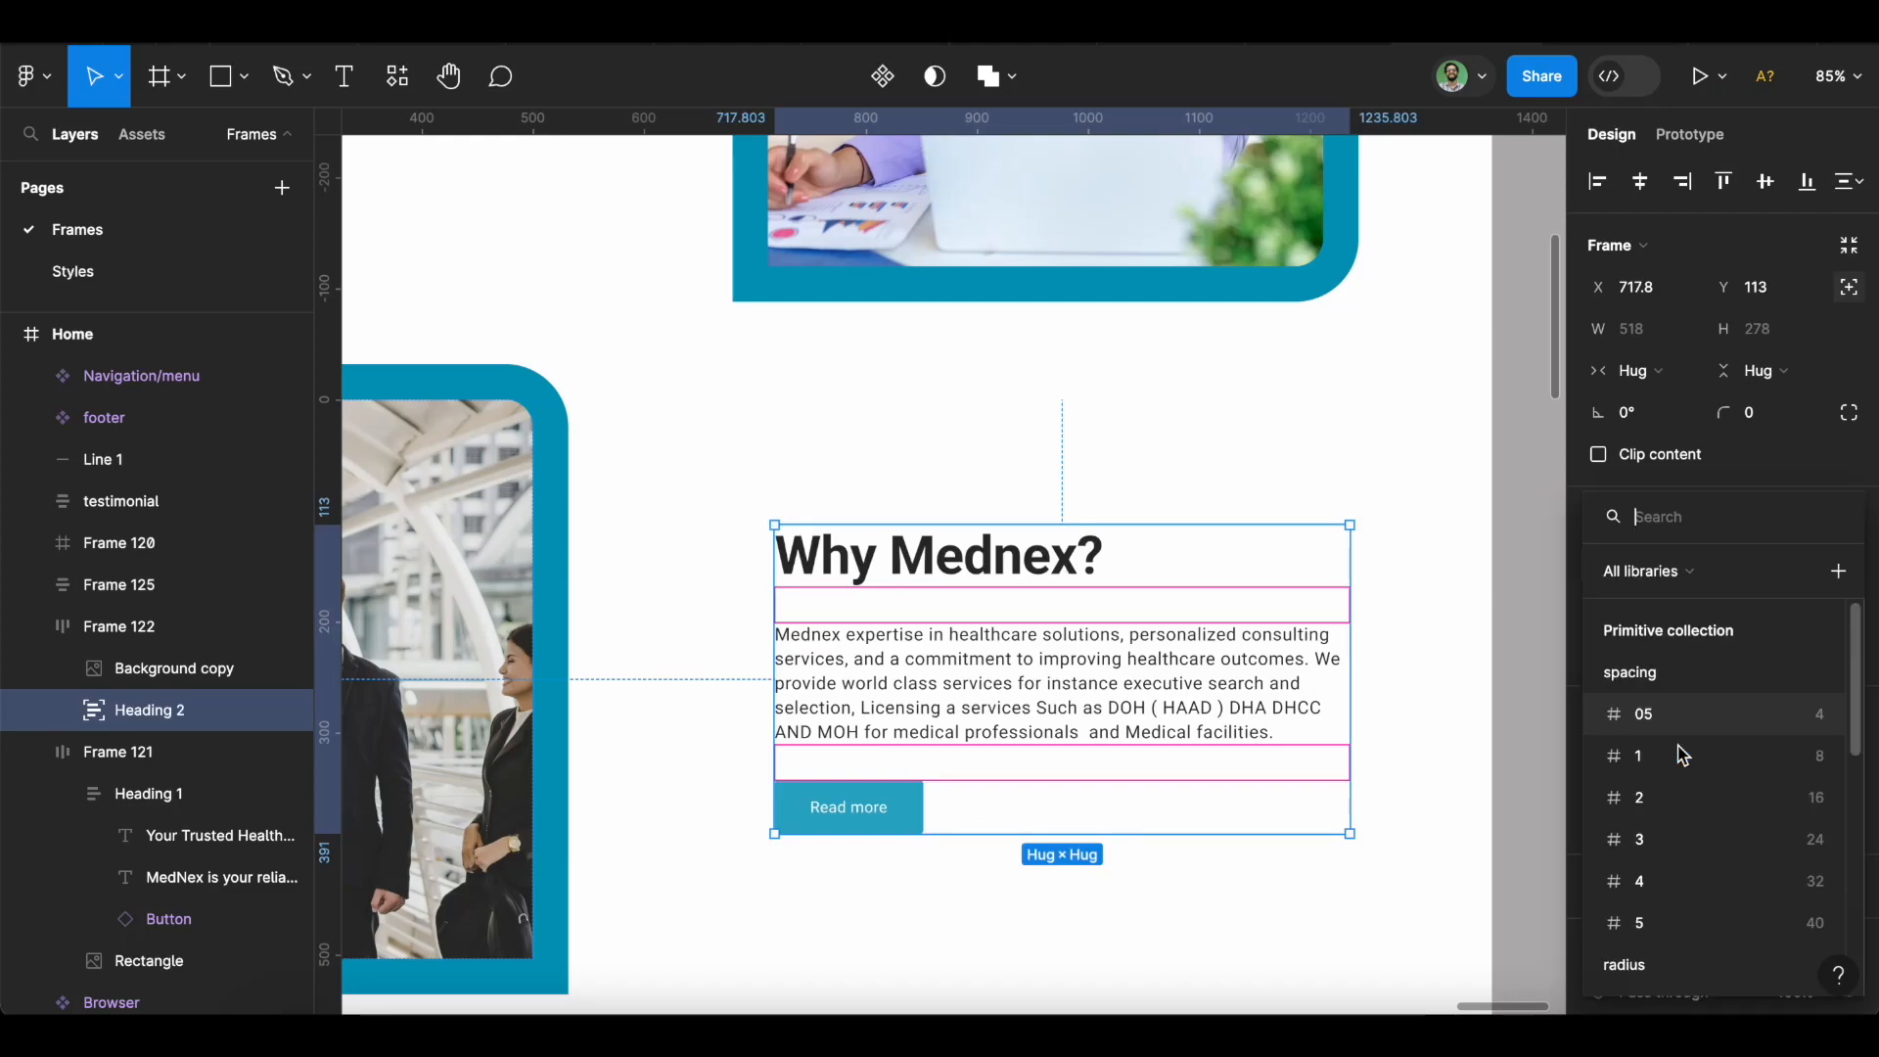
scroll(1708, 826, down, 5)
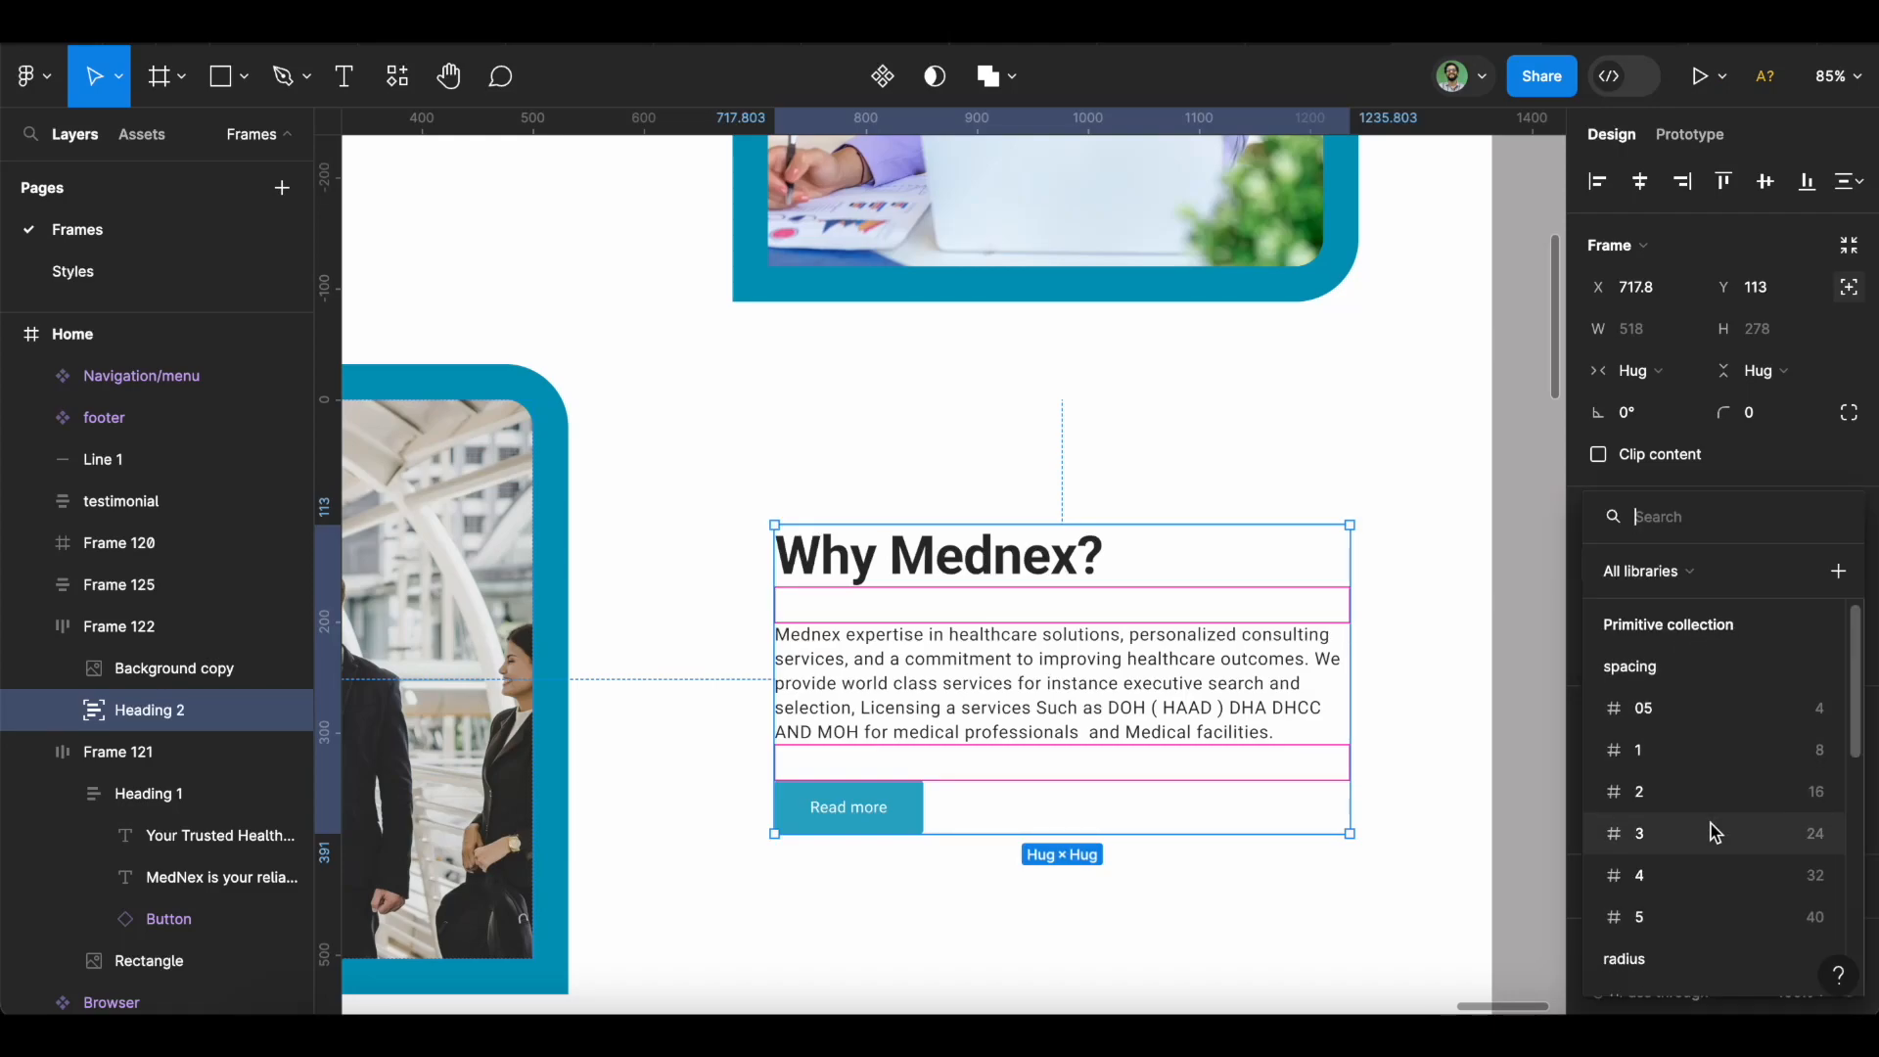
scroll(1710, 830, down, 3)
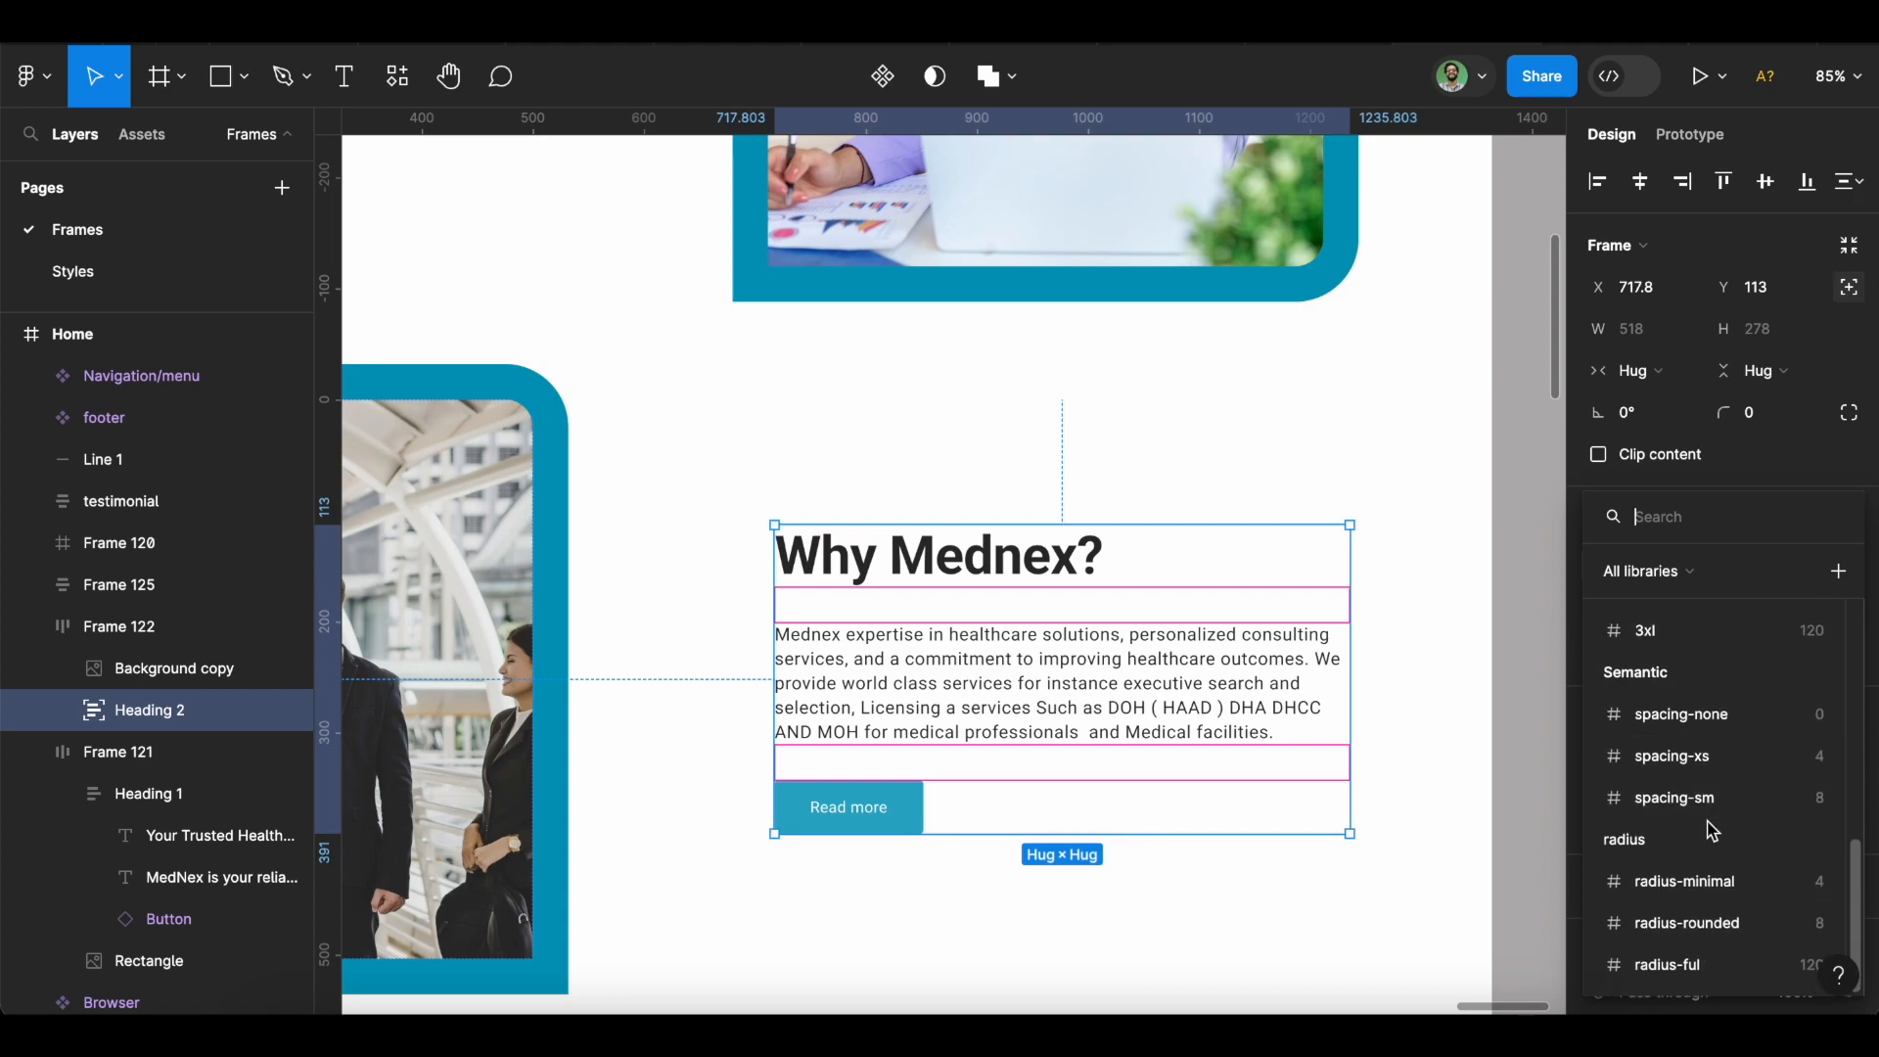
click(1713, 810)
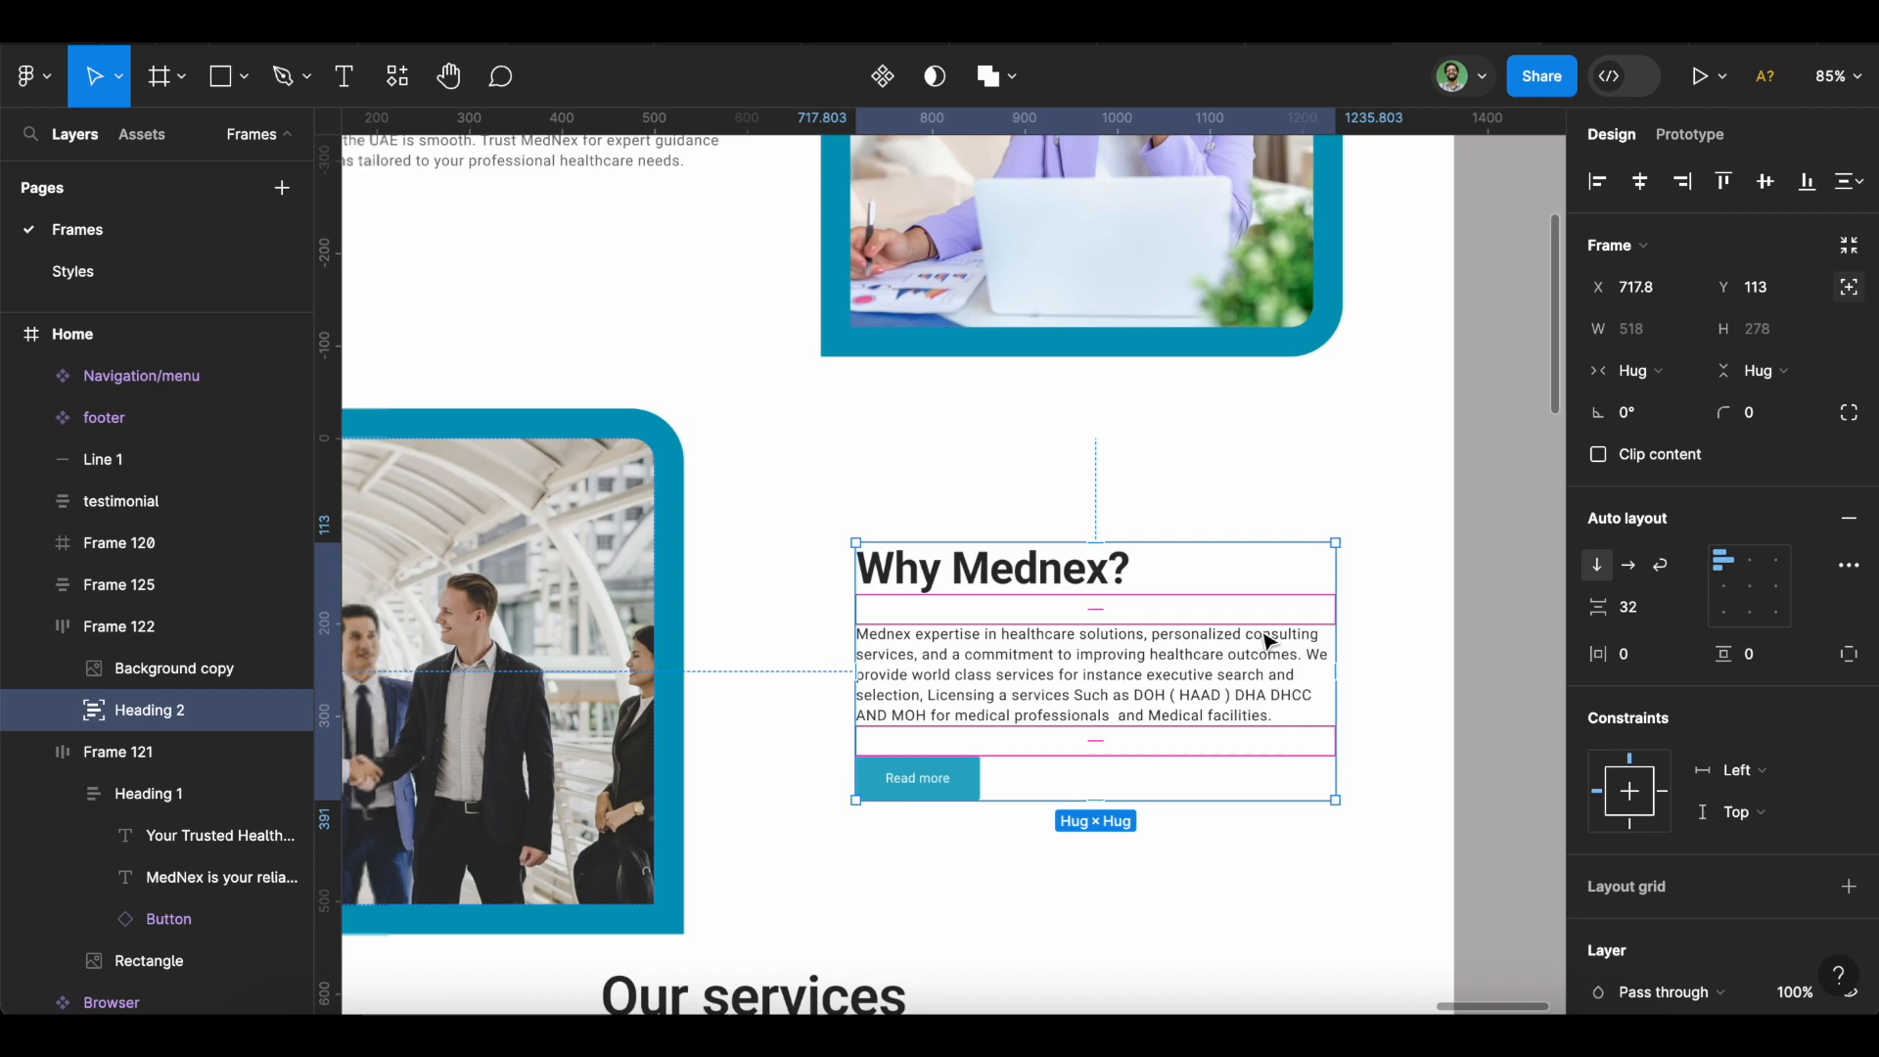
scroll(1269, 641, down, 5)
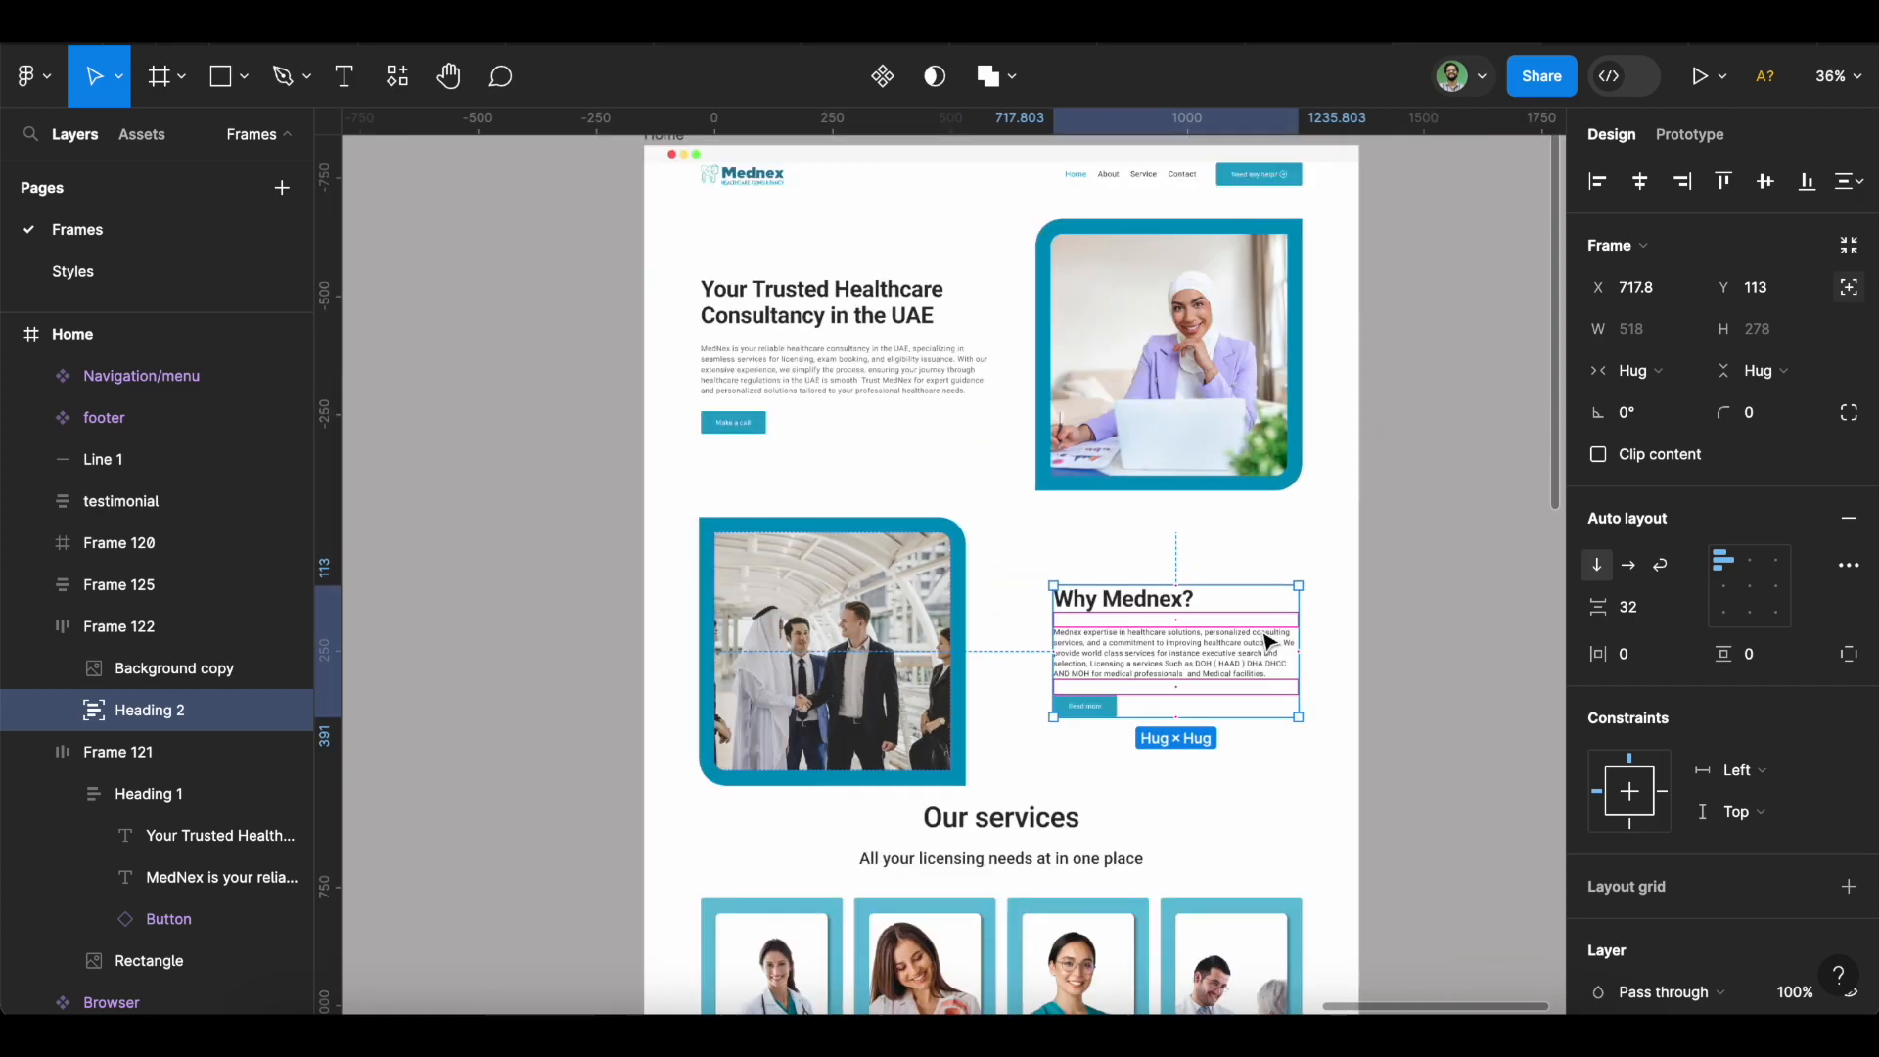
click(554, 550)
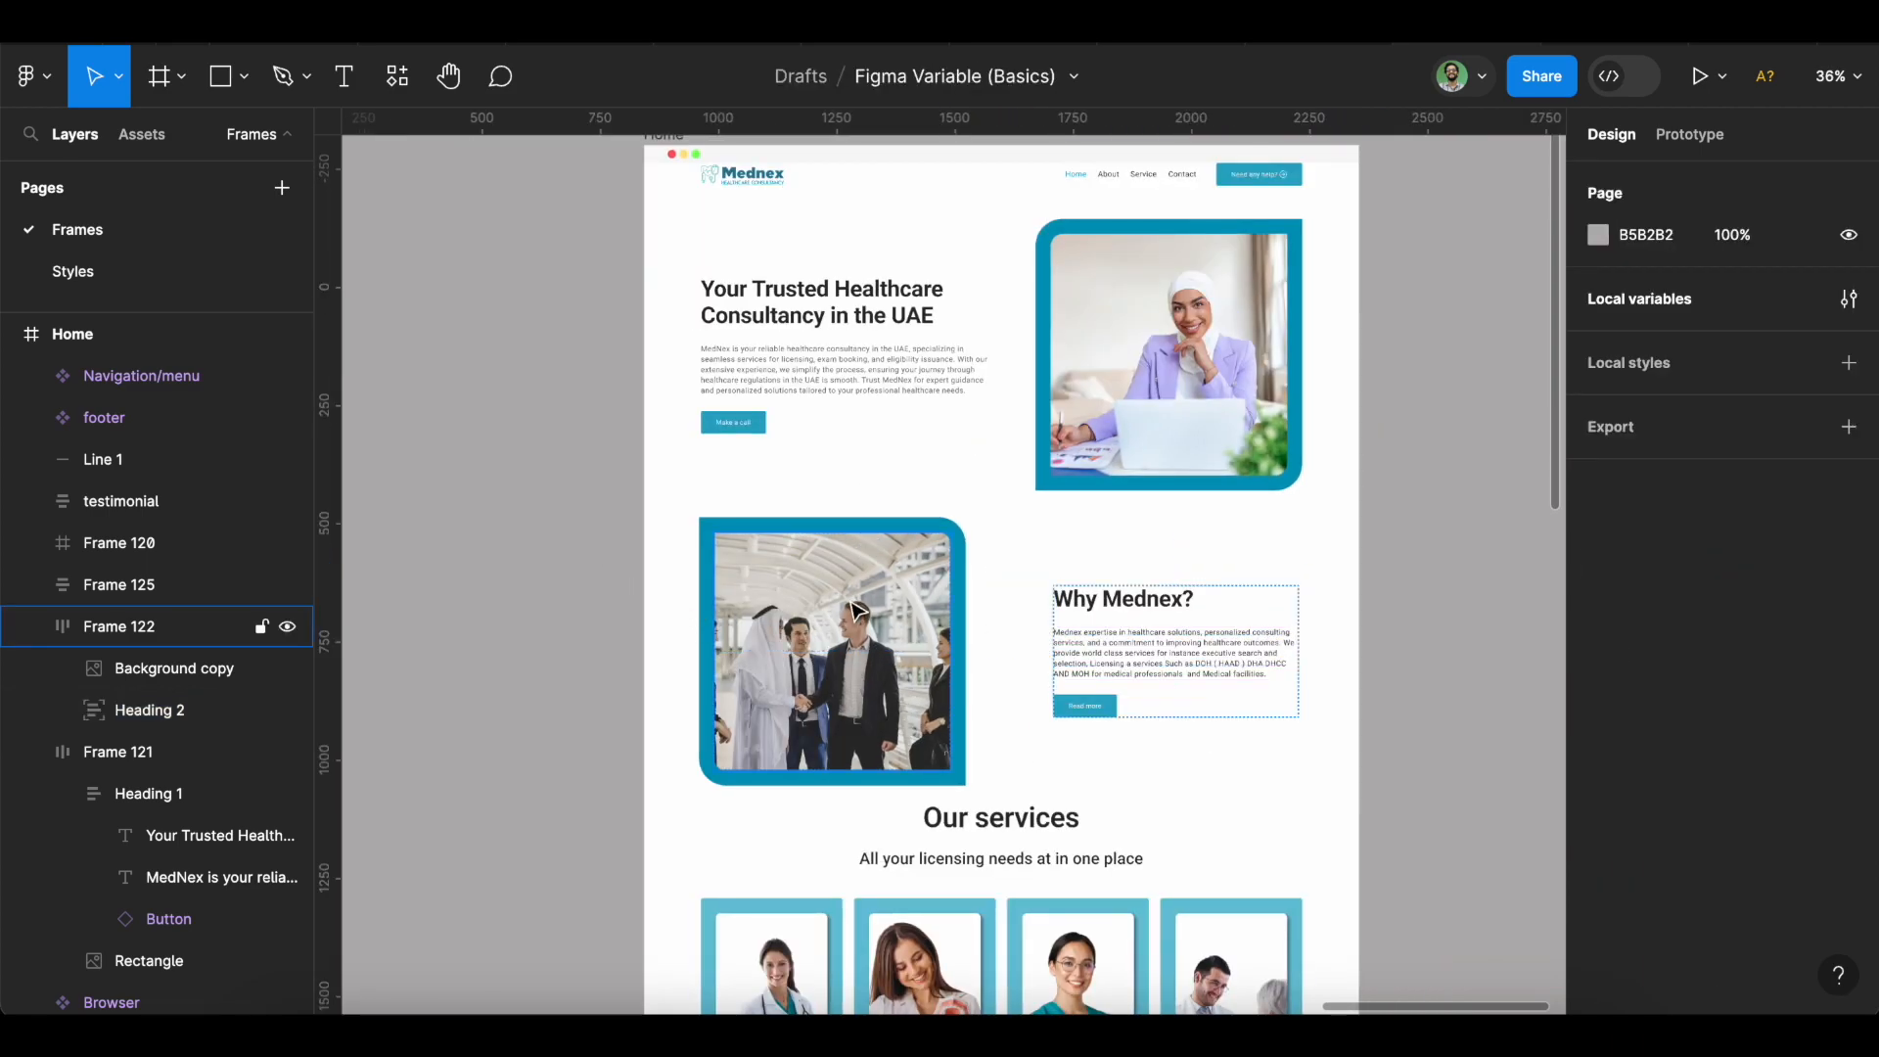
click(852, 615)
click(750, 426)
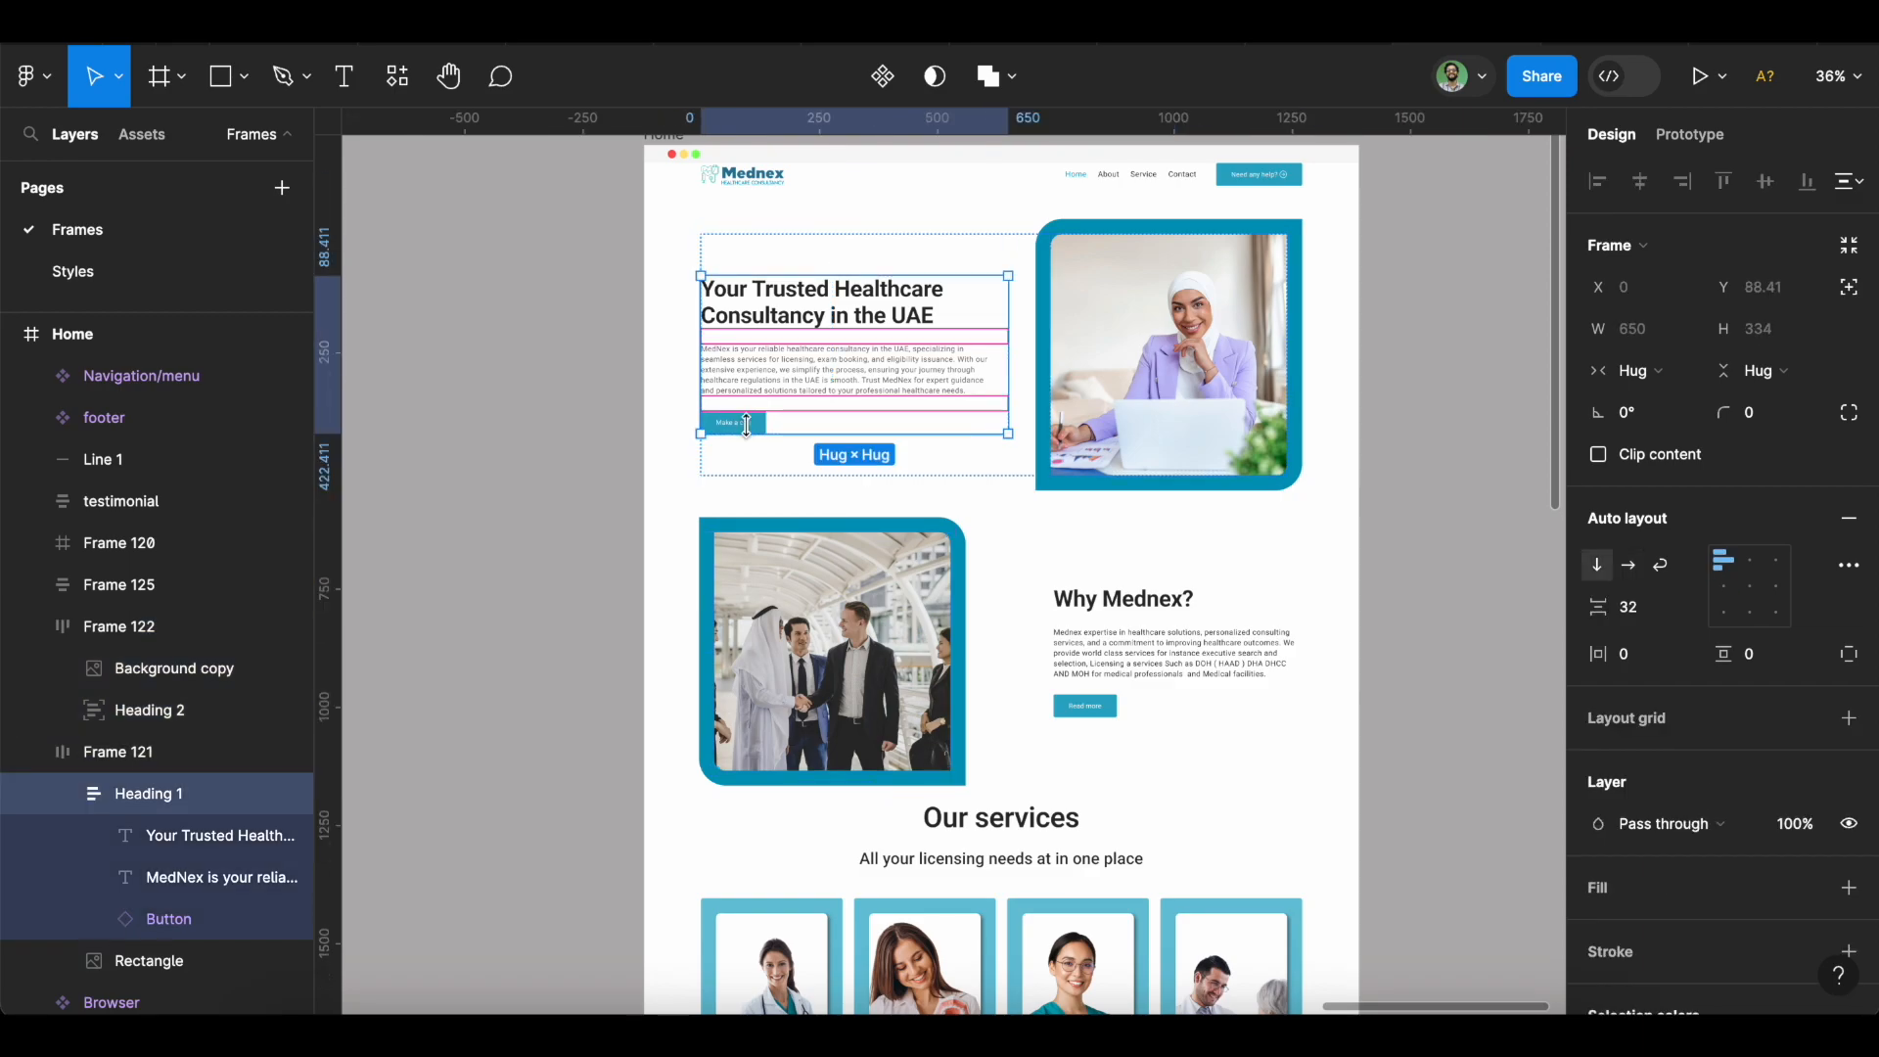
scroll(744, 431, up, 4)
click(524, 501)
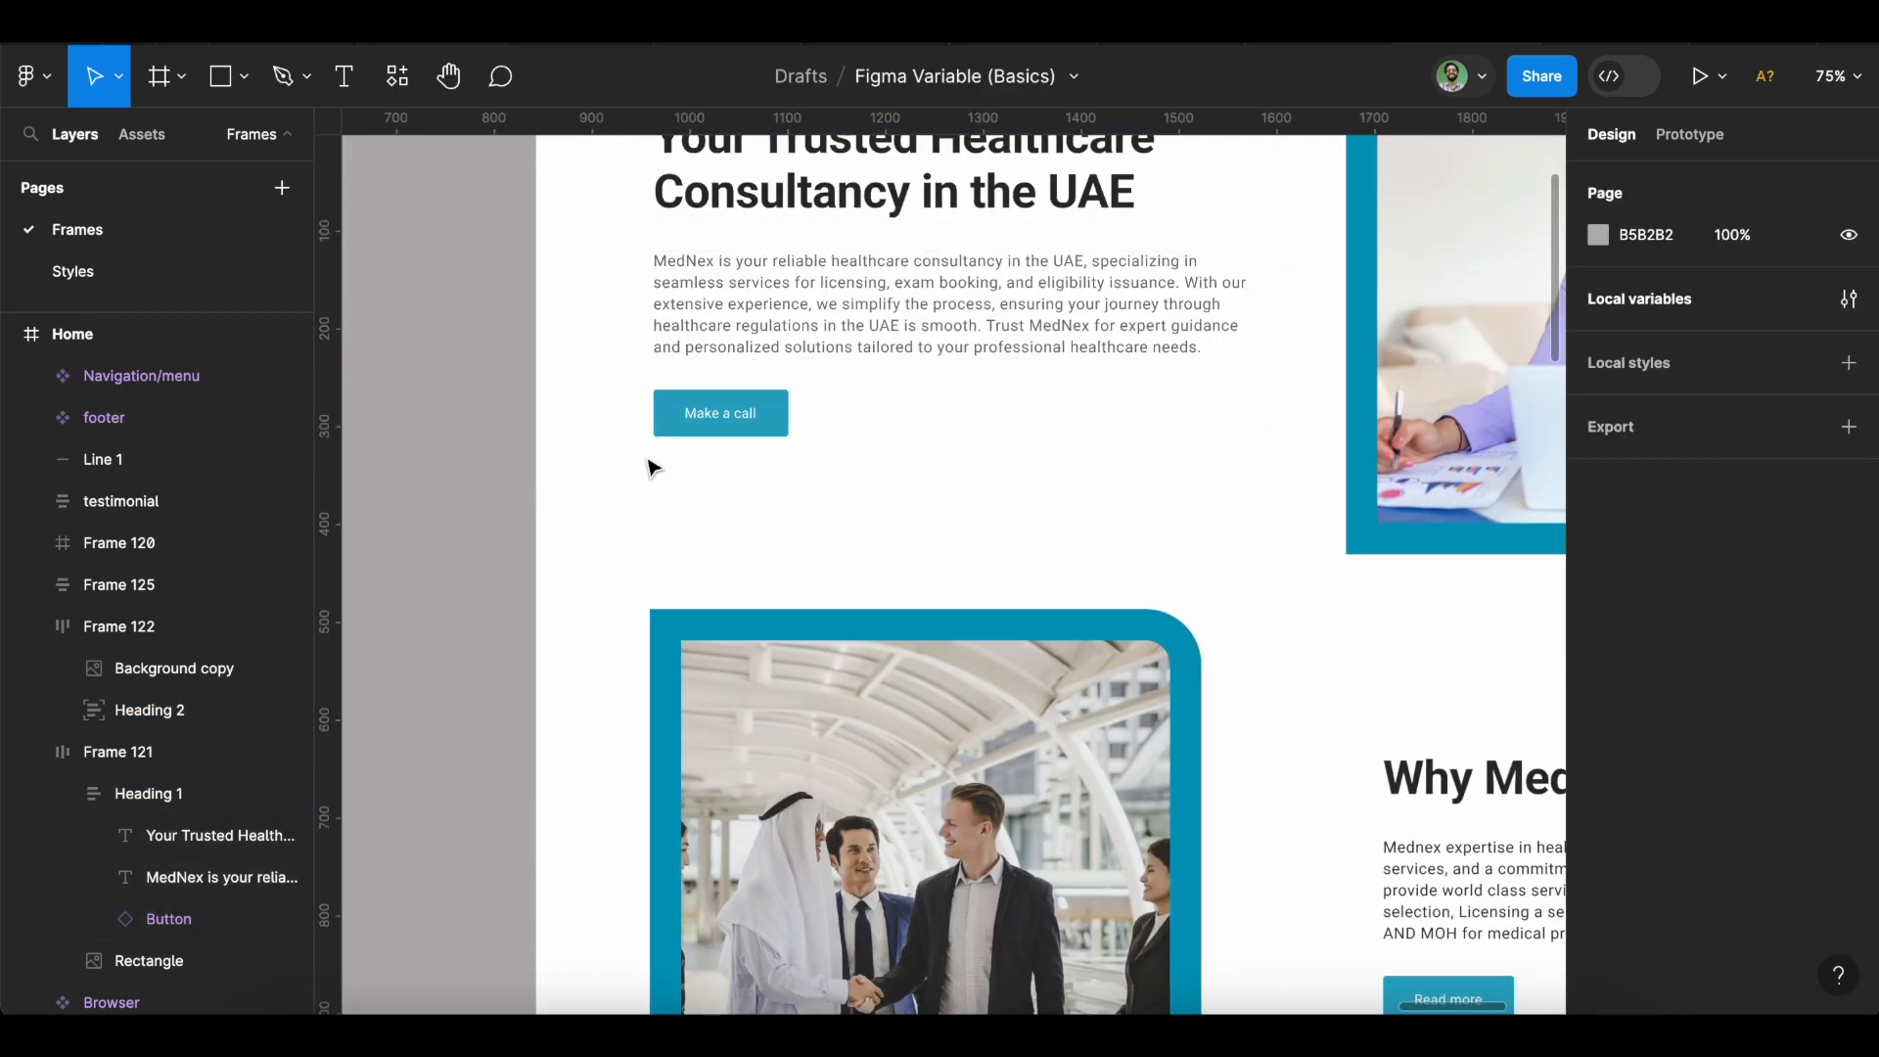
click(783, 423)
scroll(1751, 733, down, 6)
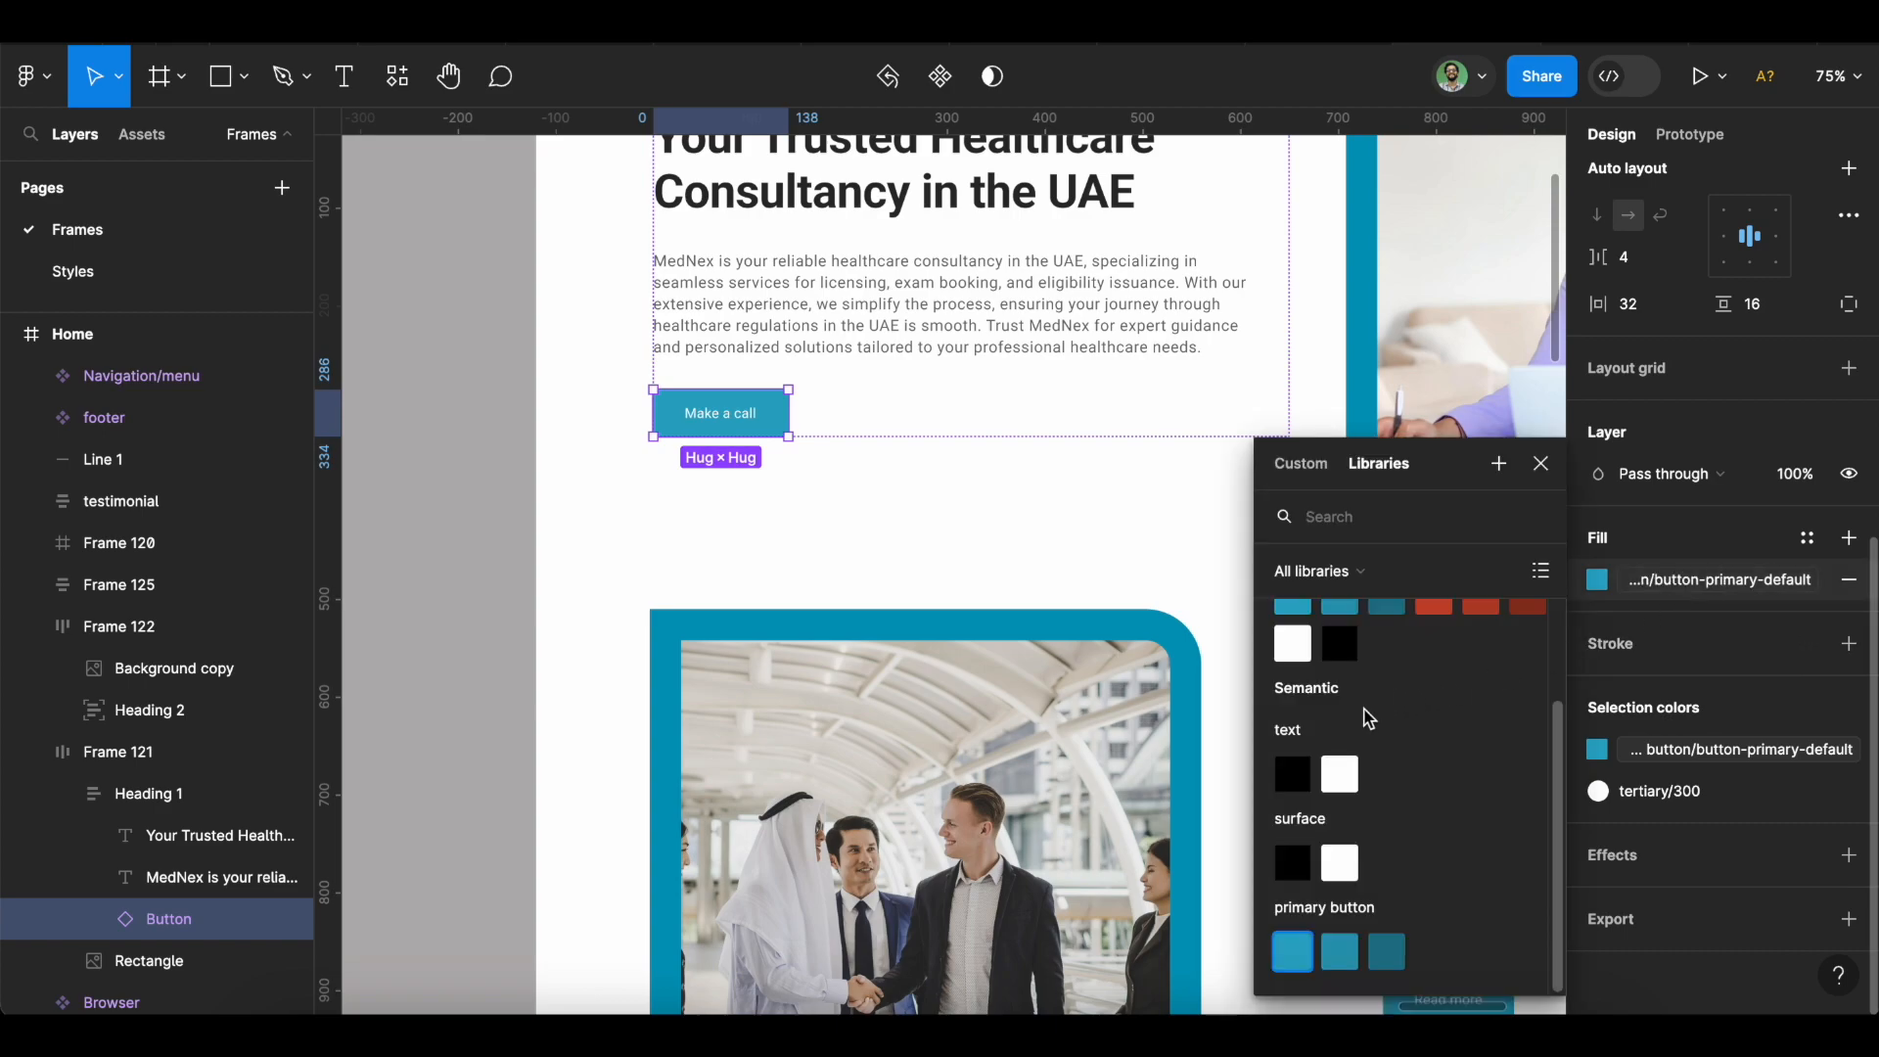
scroll(1362, 713, up, 3)
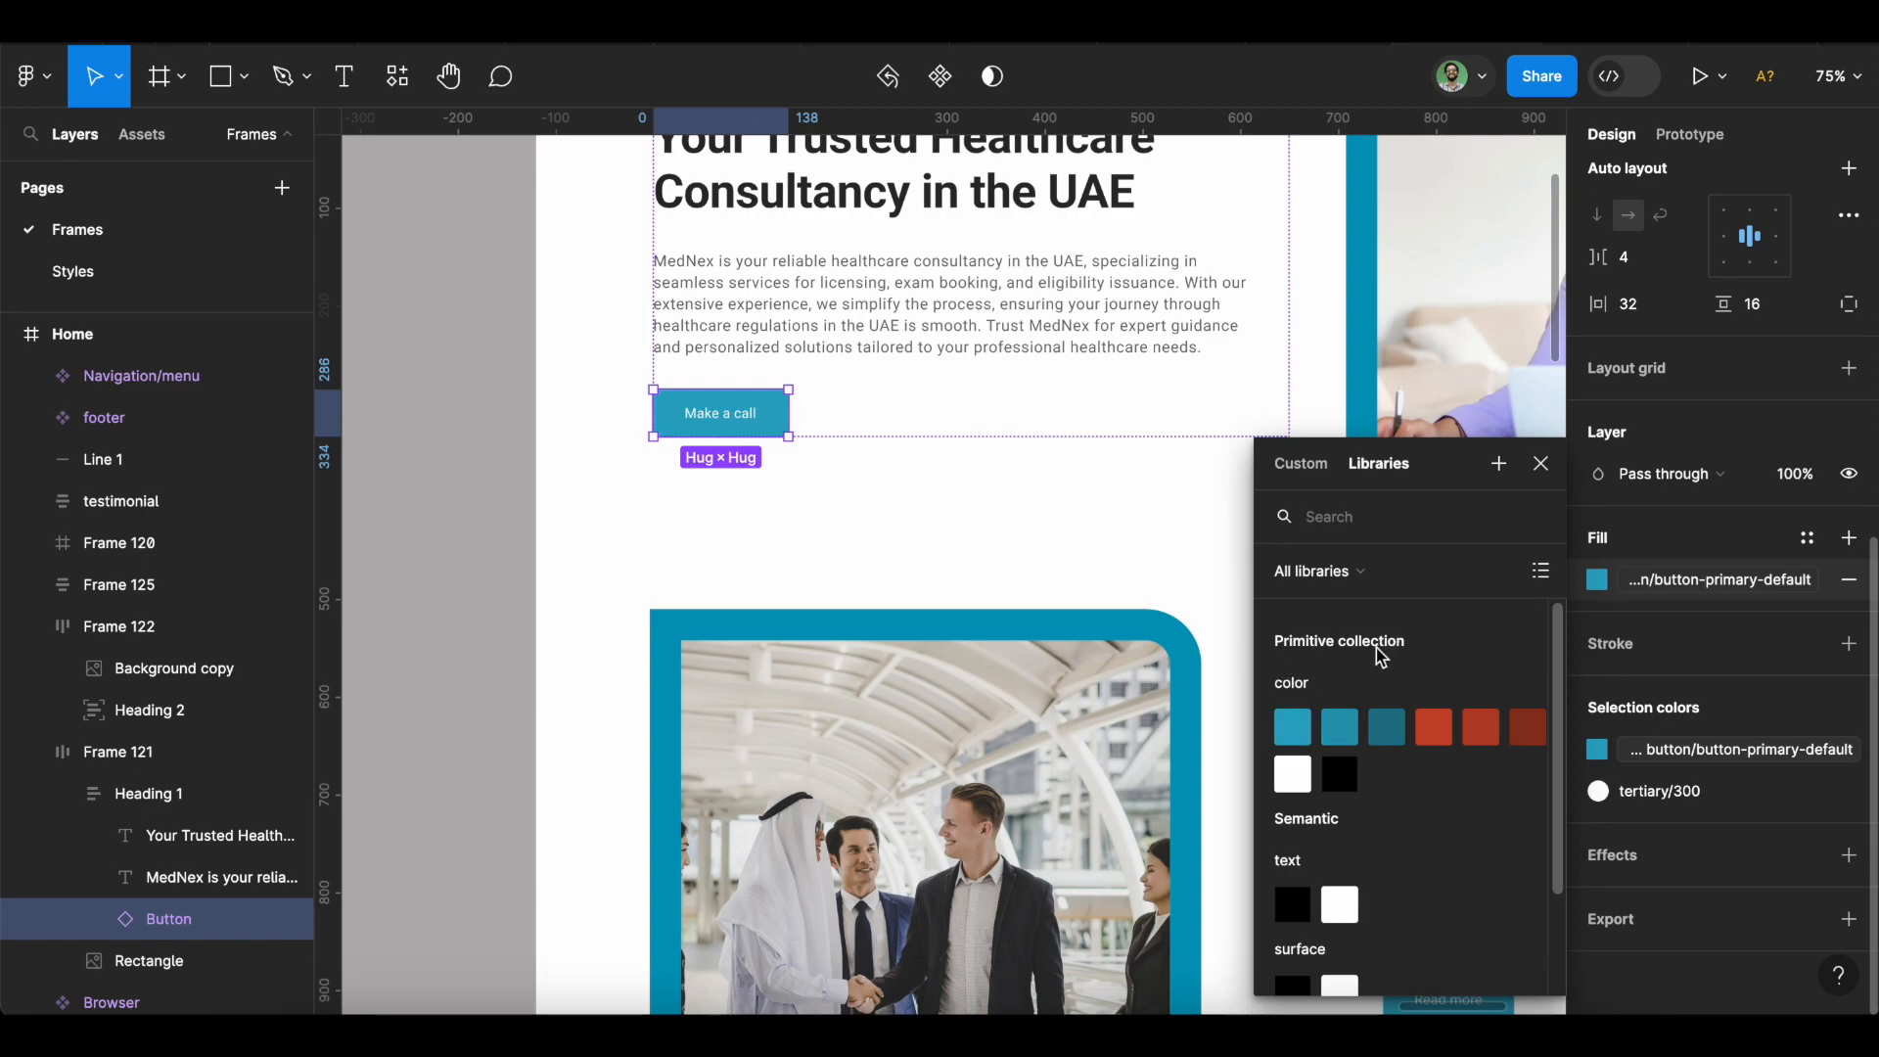
scroll(1374, 663, down, 1)
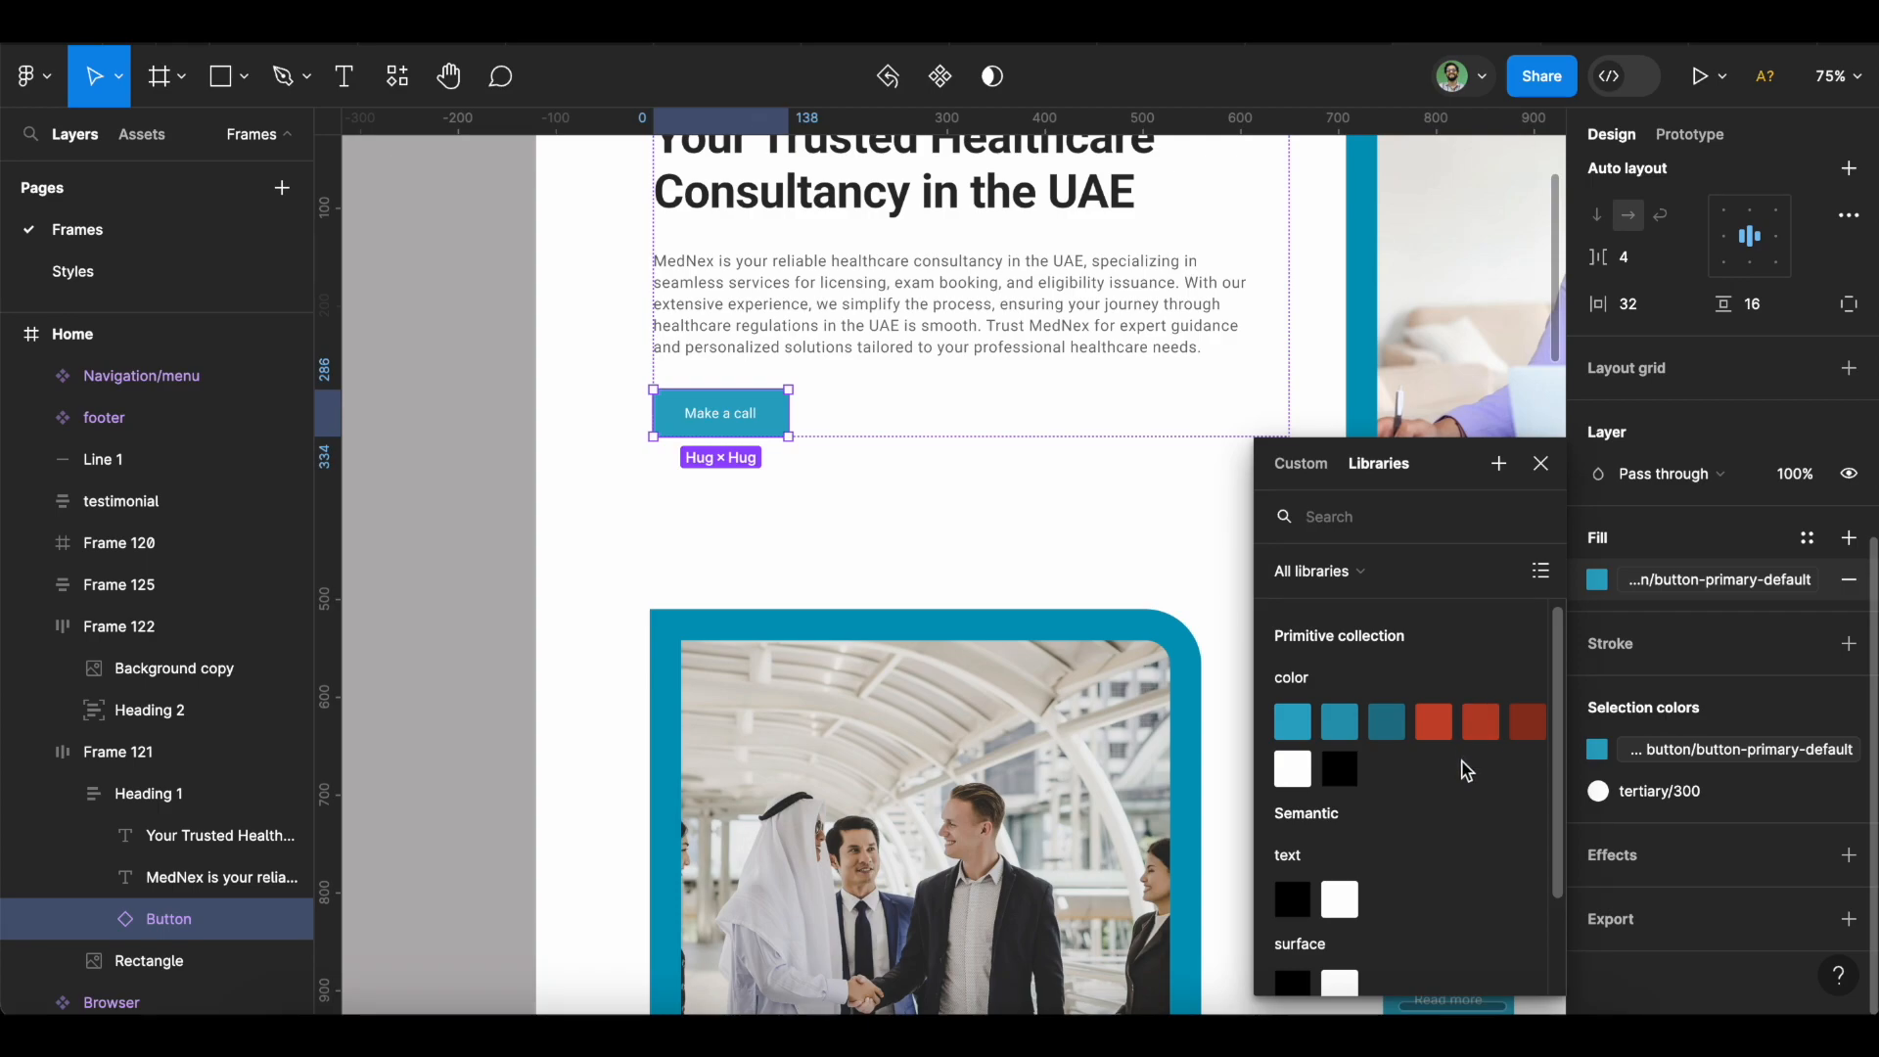
scroll(1460, 761, down, 3)
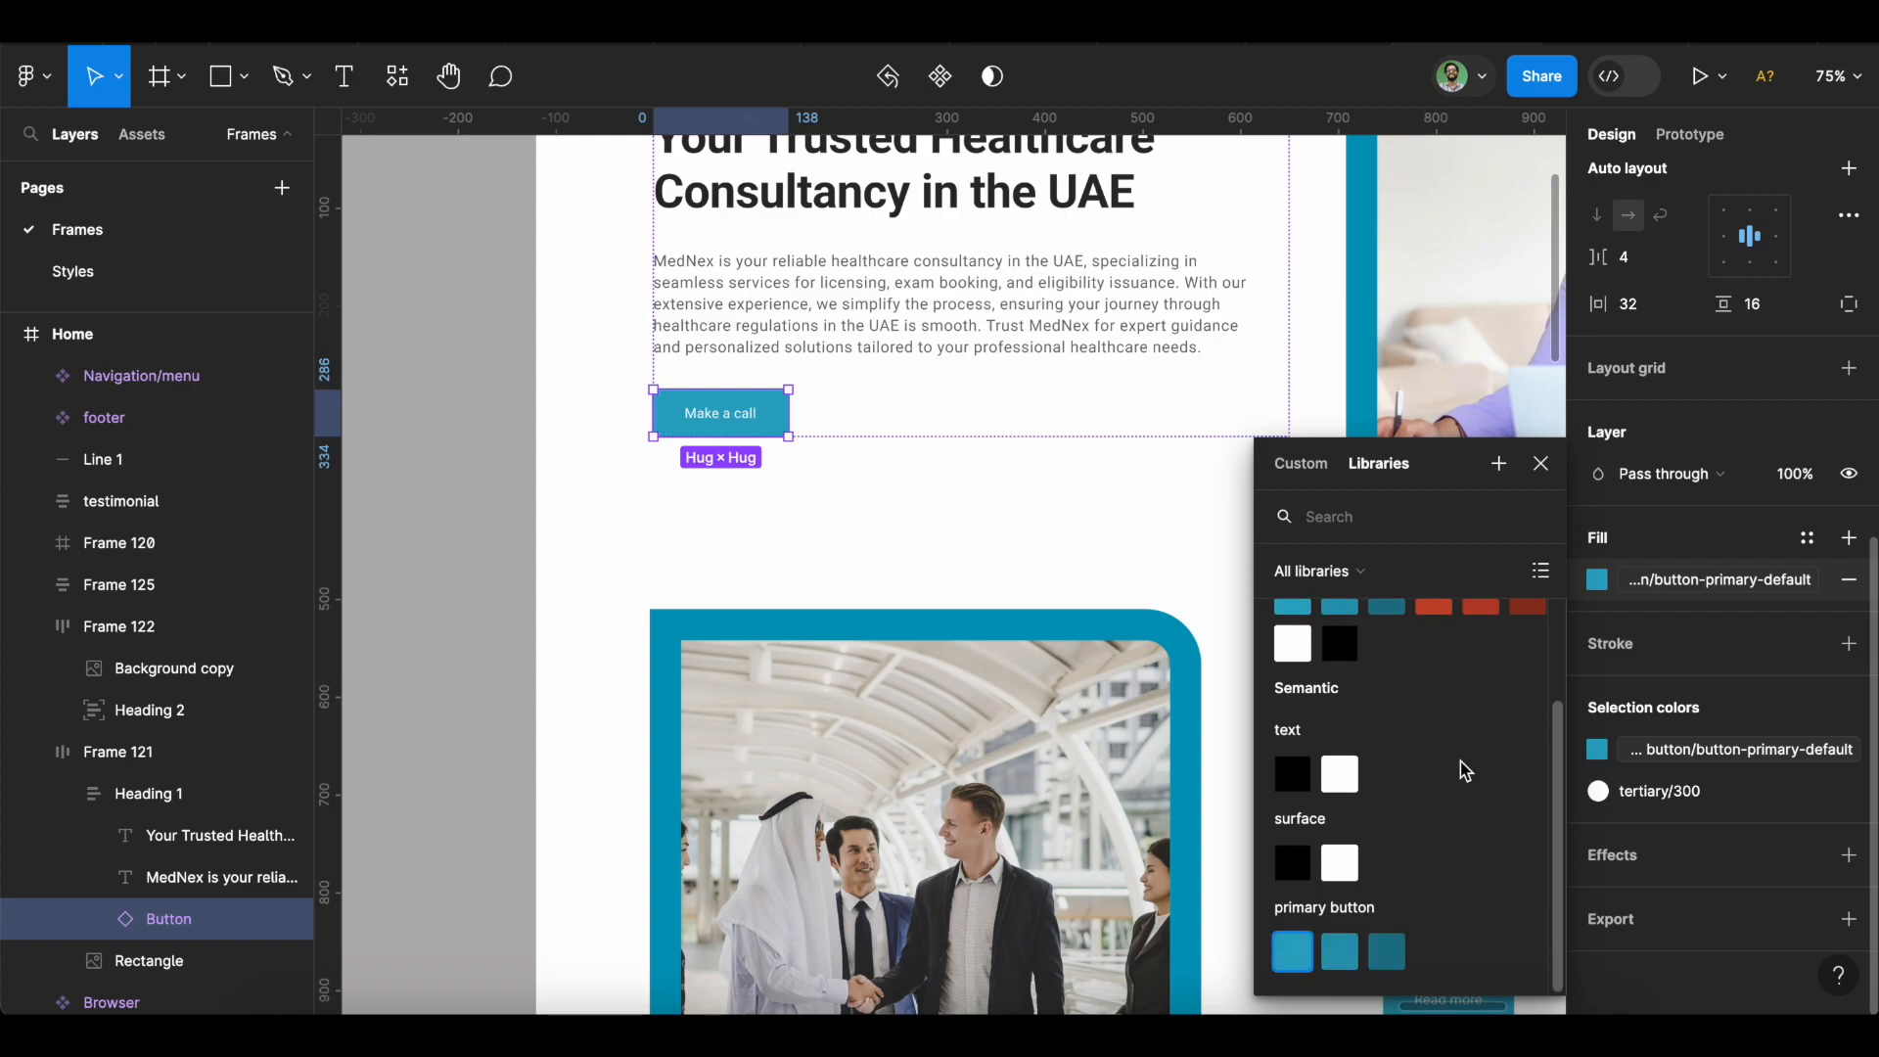
scroll(1460, 761, up, 3)
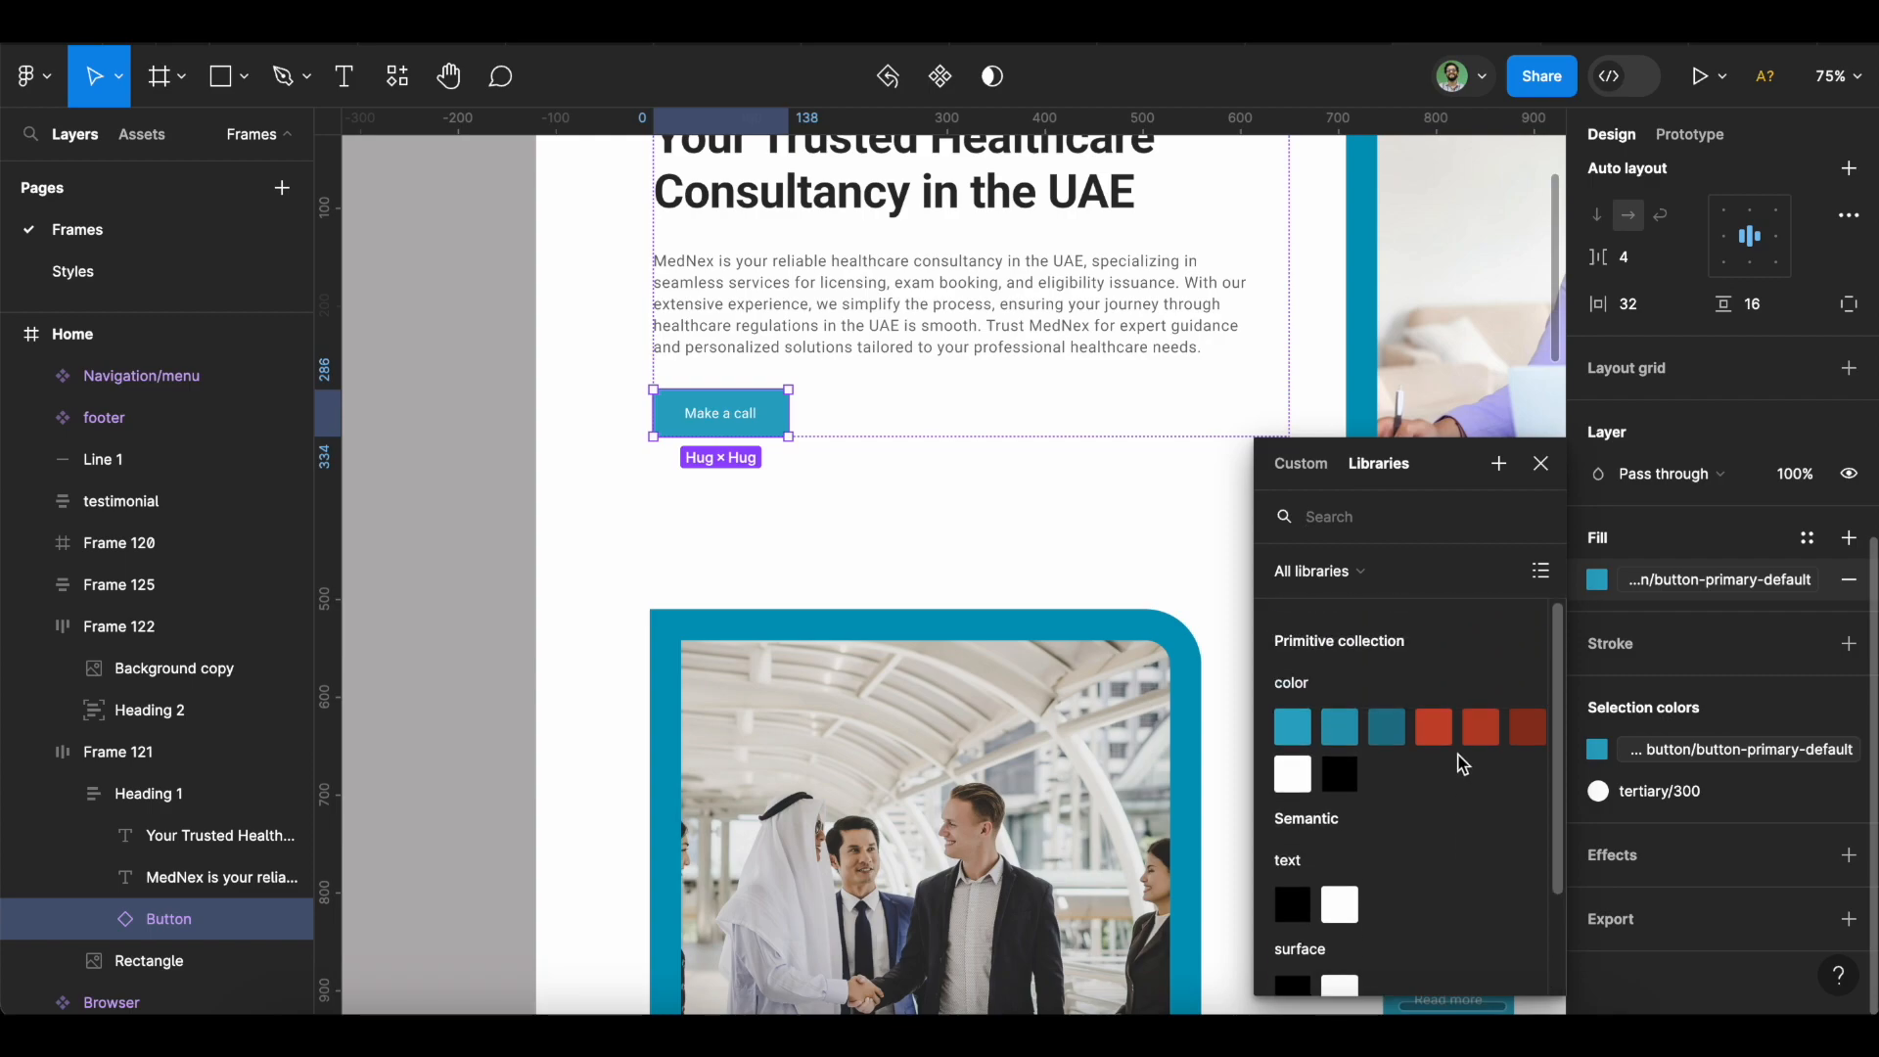
click(1541, 463)
click(465, 571)
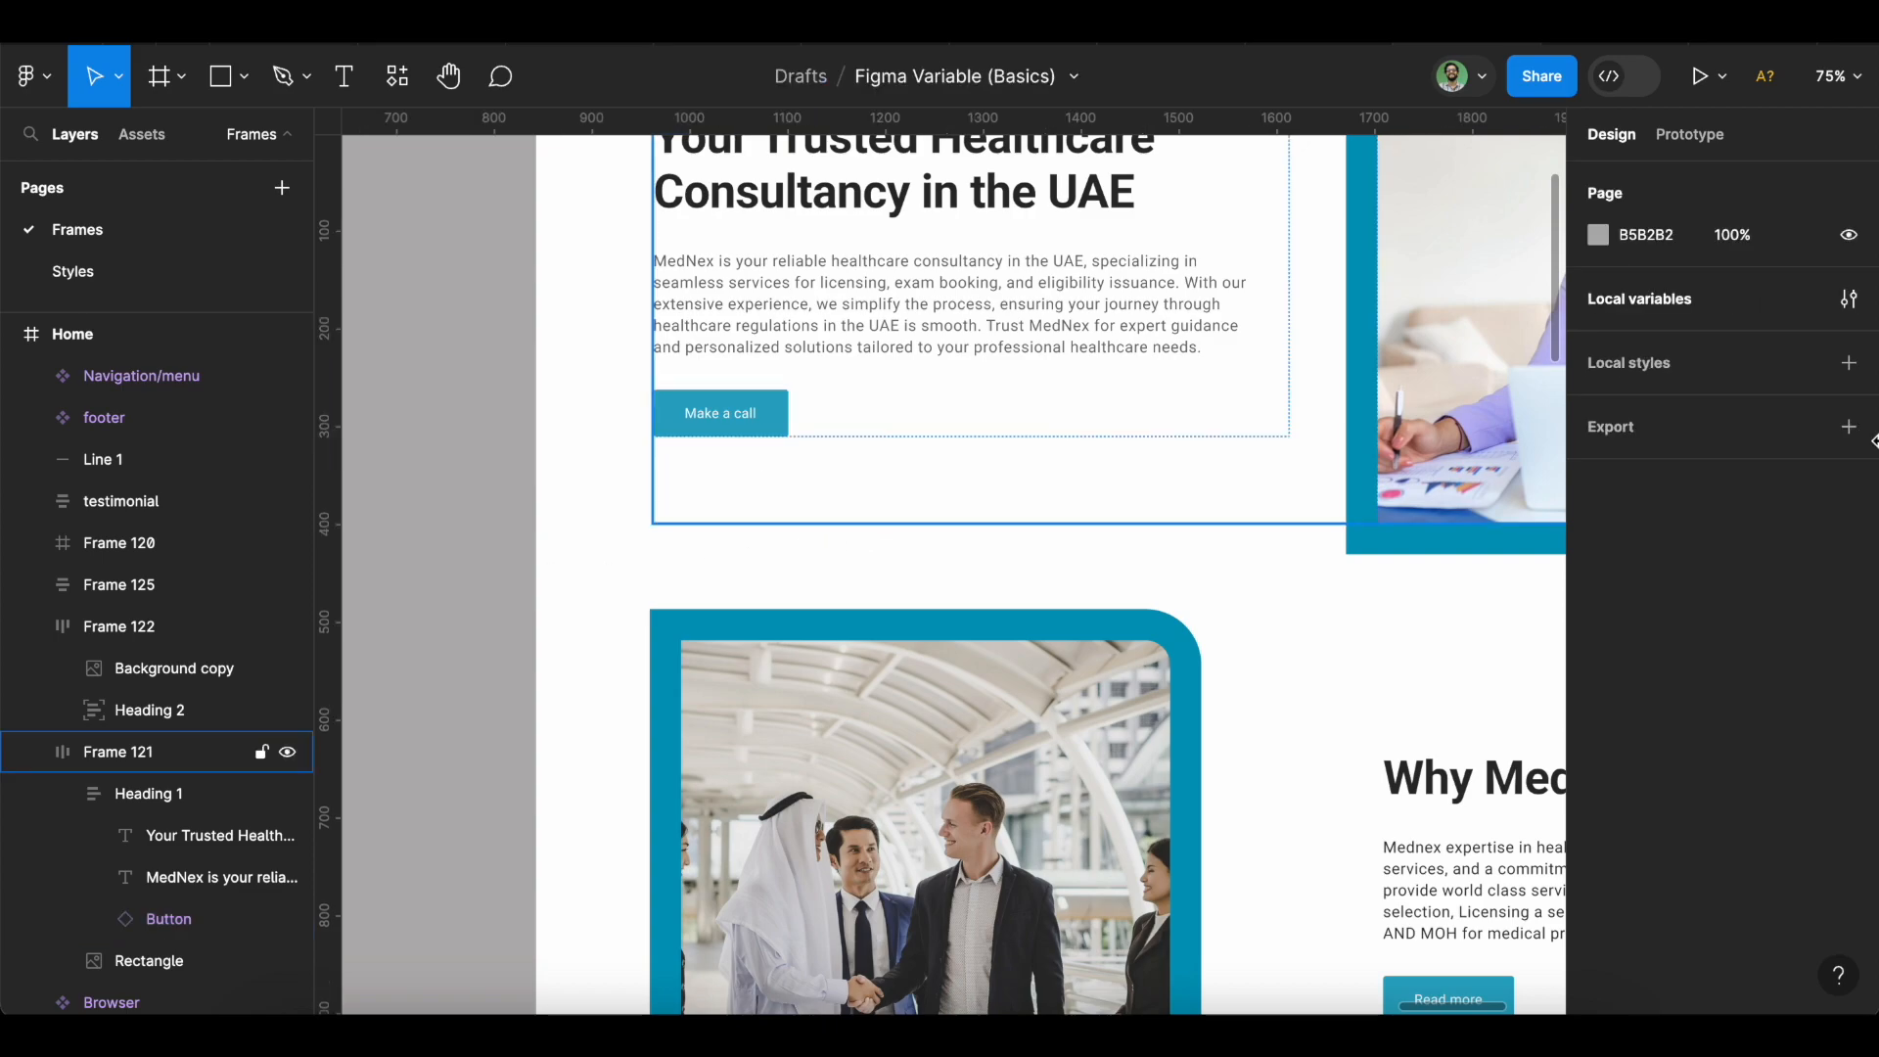
Open local variables on the Primitive collection and select every variable.
click(1846, 304)
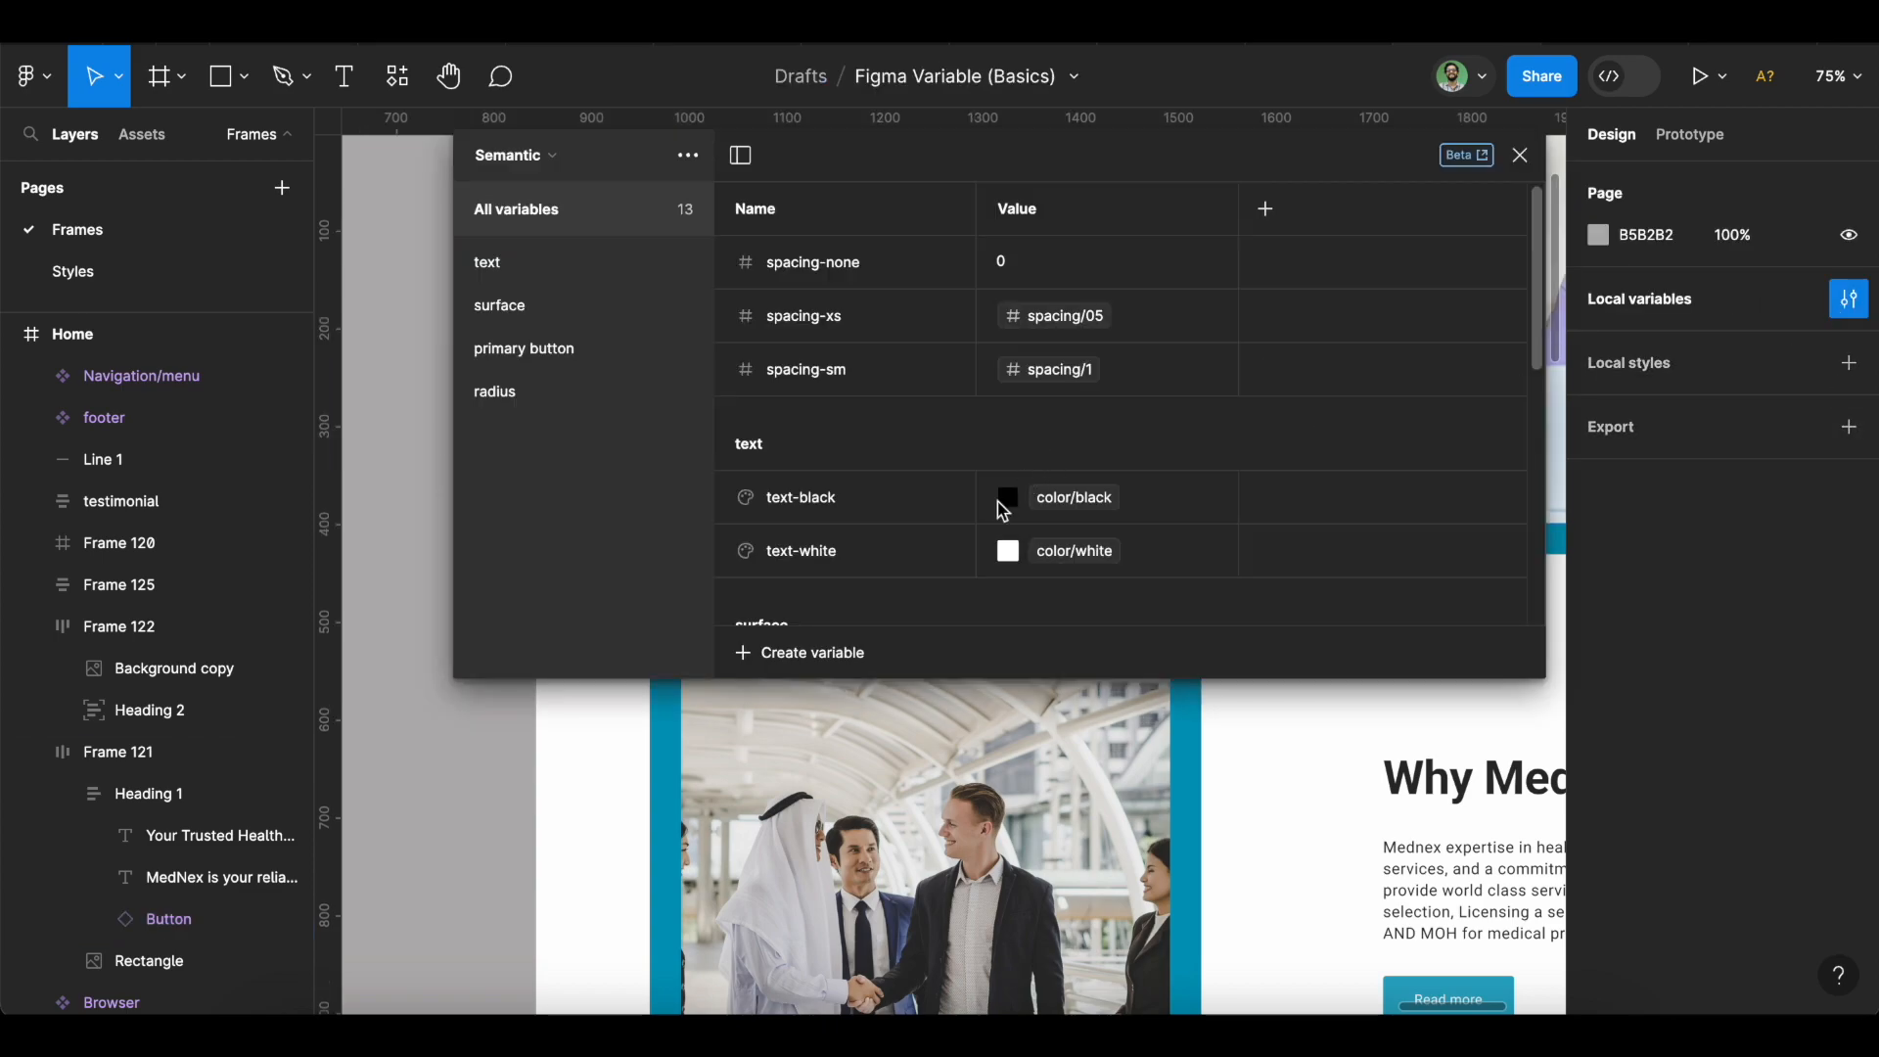
click(544, 167)
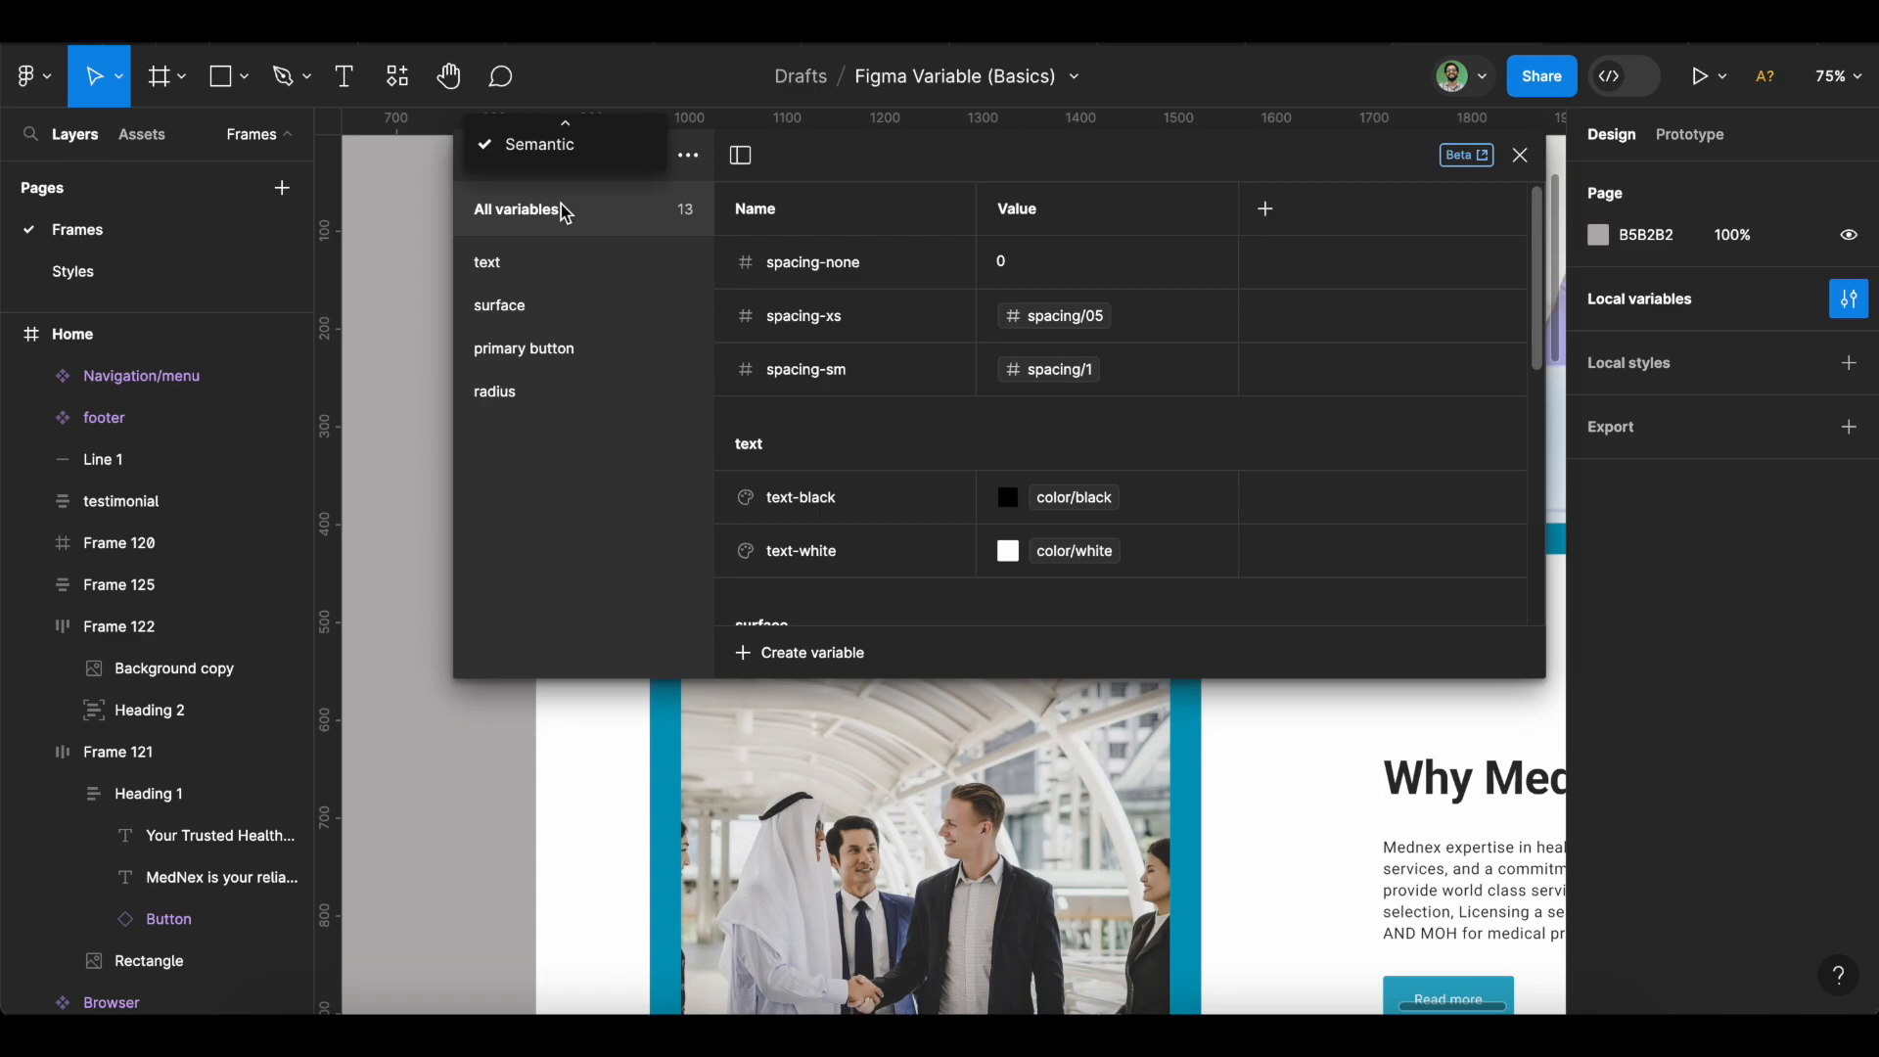
mouse_move(565, 126)
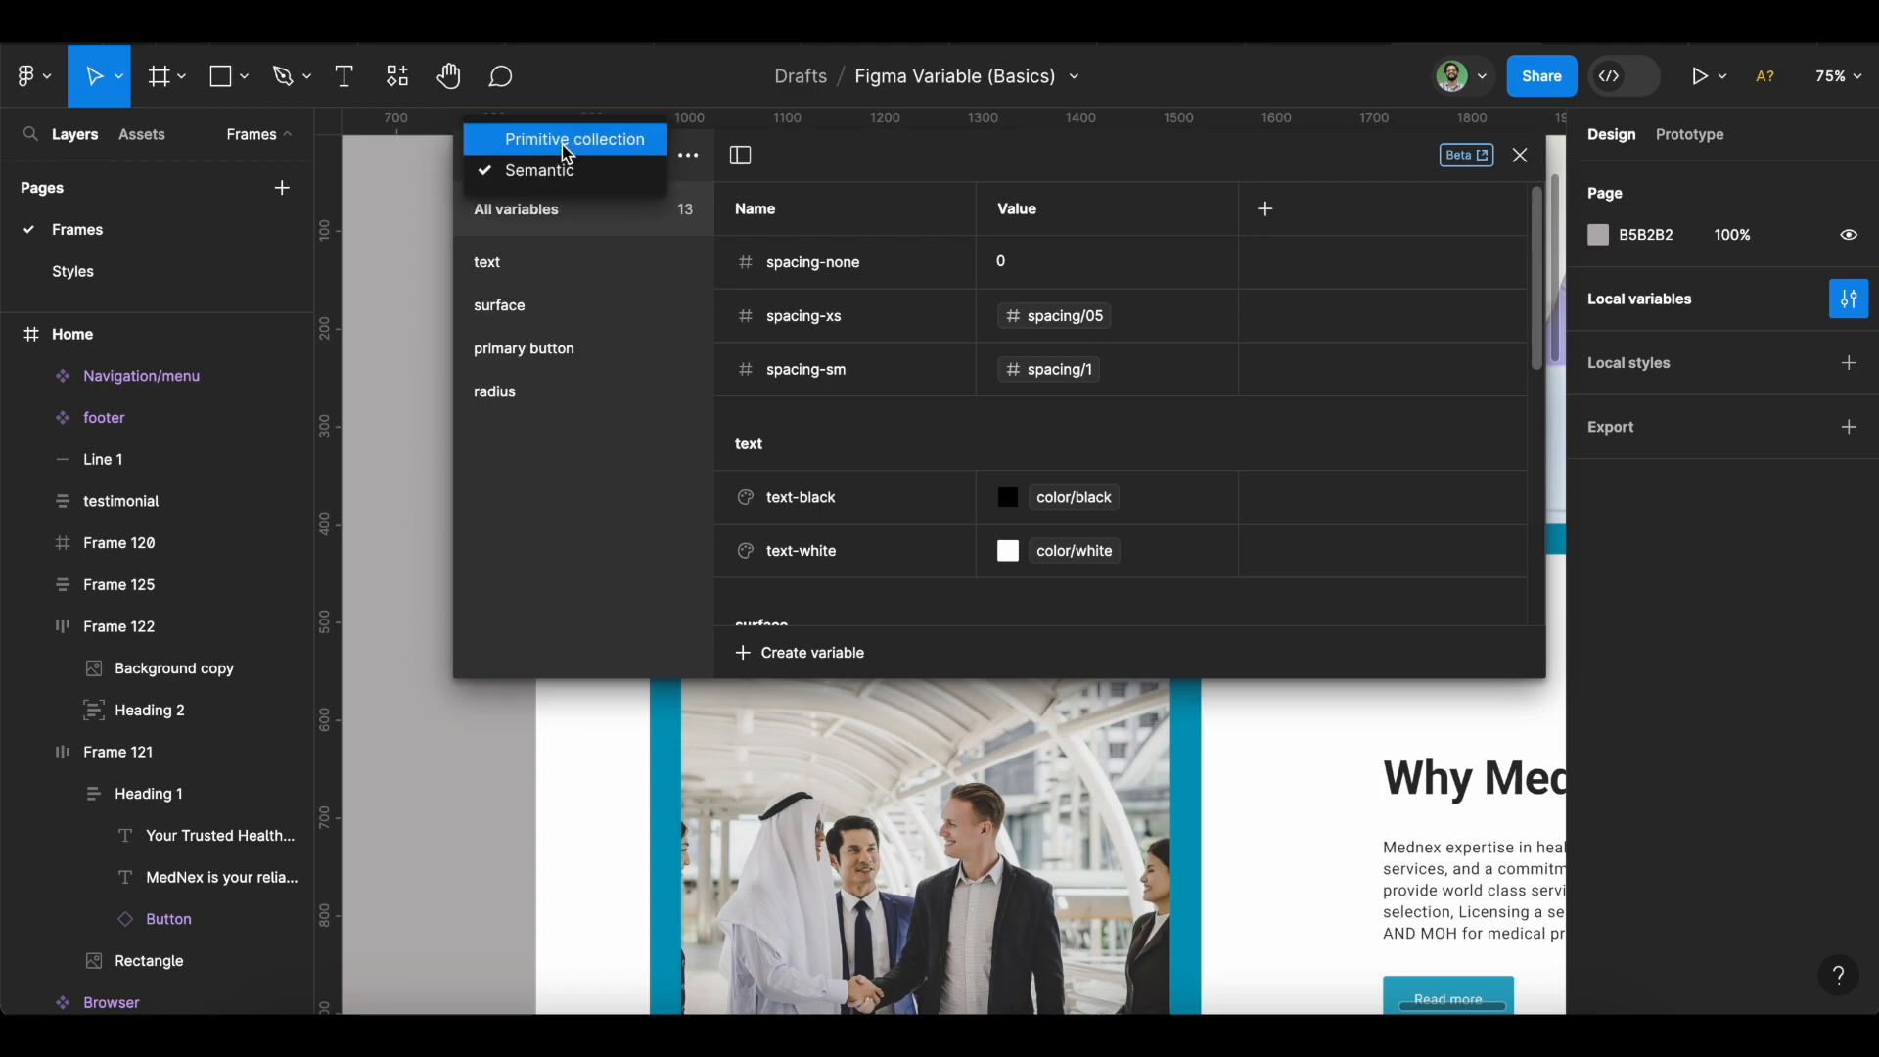
click(566, 145)
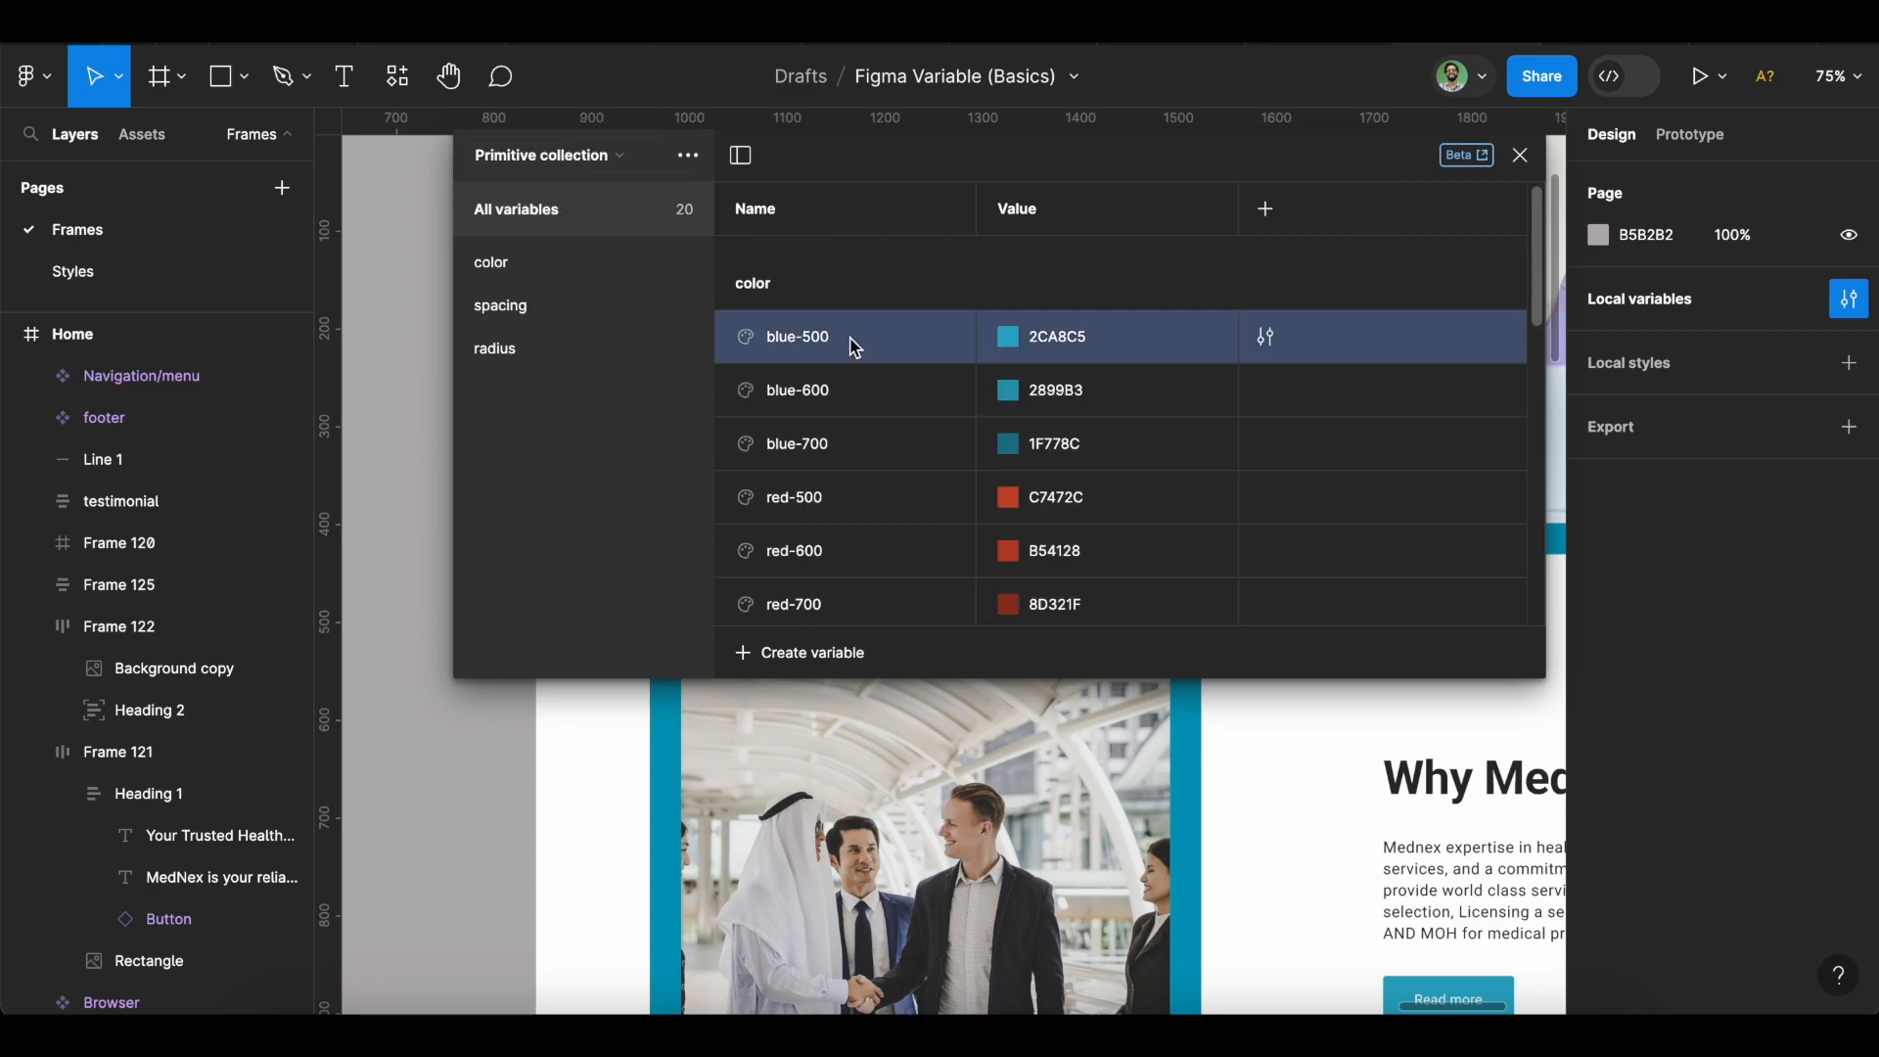
scroll(850, 345, down, 5)
scroll(851, 348, down, 5)
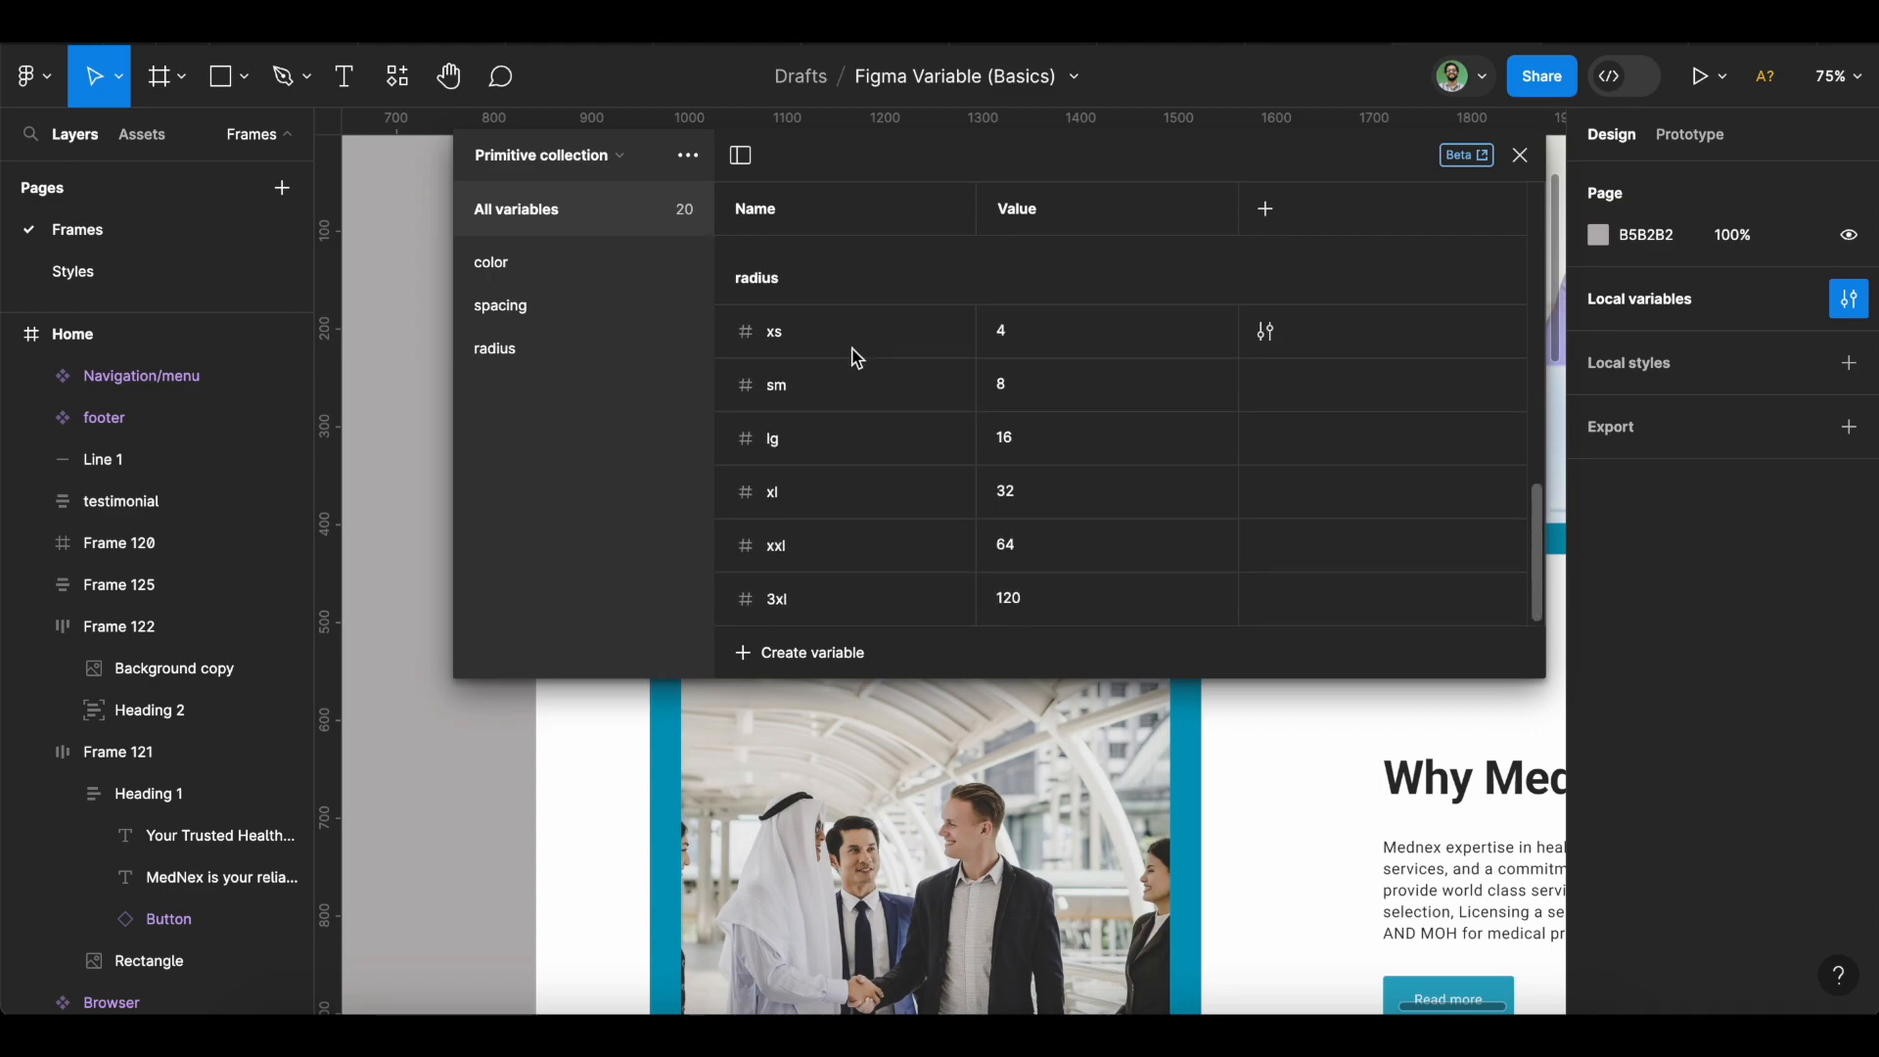
key(super+a)
scroll(839, 519, up, 10)
Uncheck Number and Color 'Show in all supported properties' scoping, then close the variables window.
right_click(847, 456)
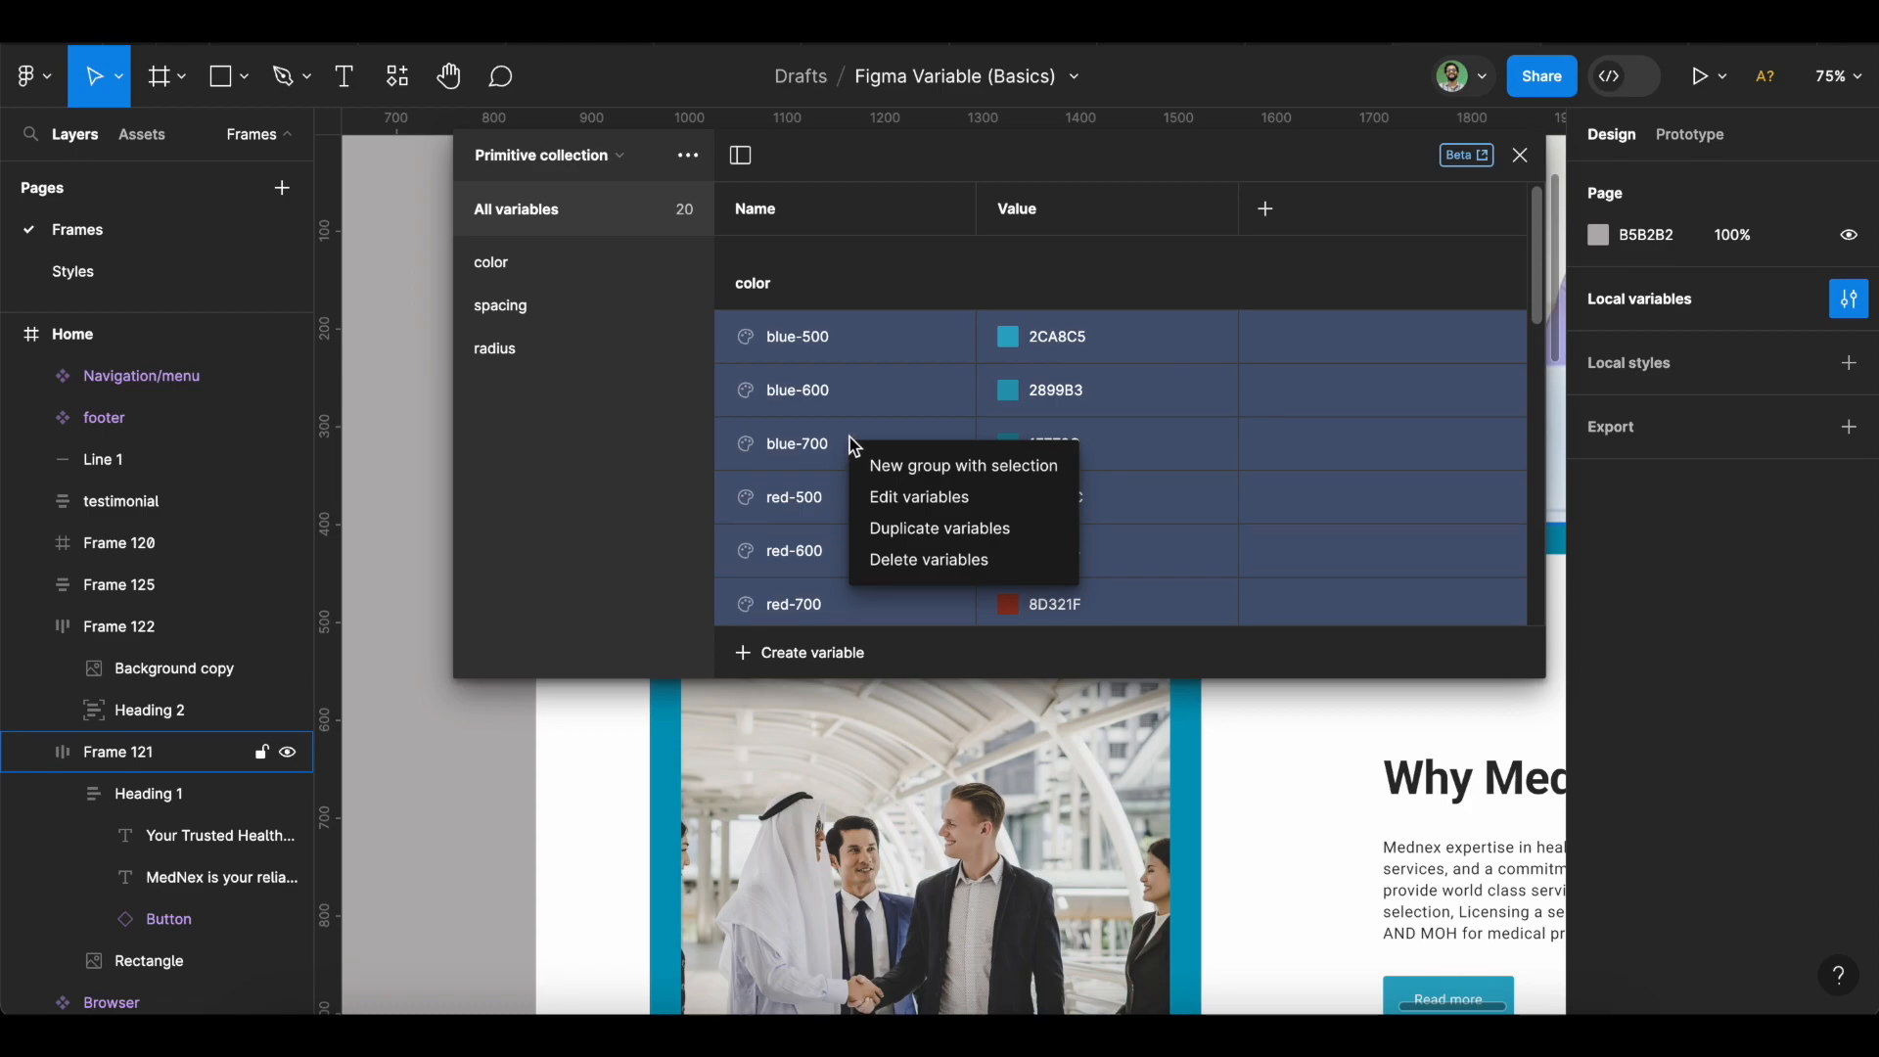
click(941, 503)
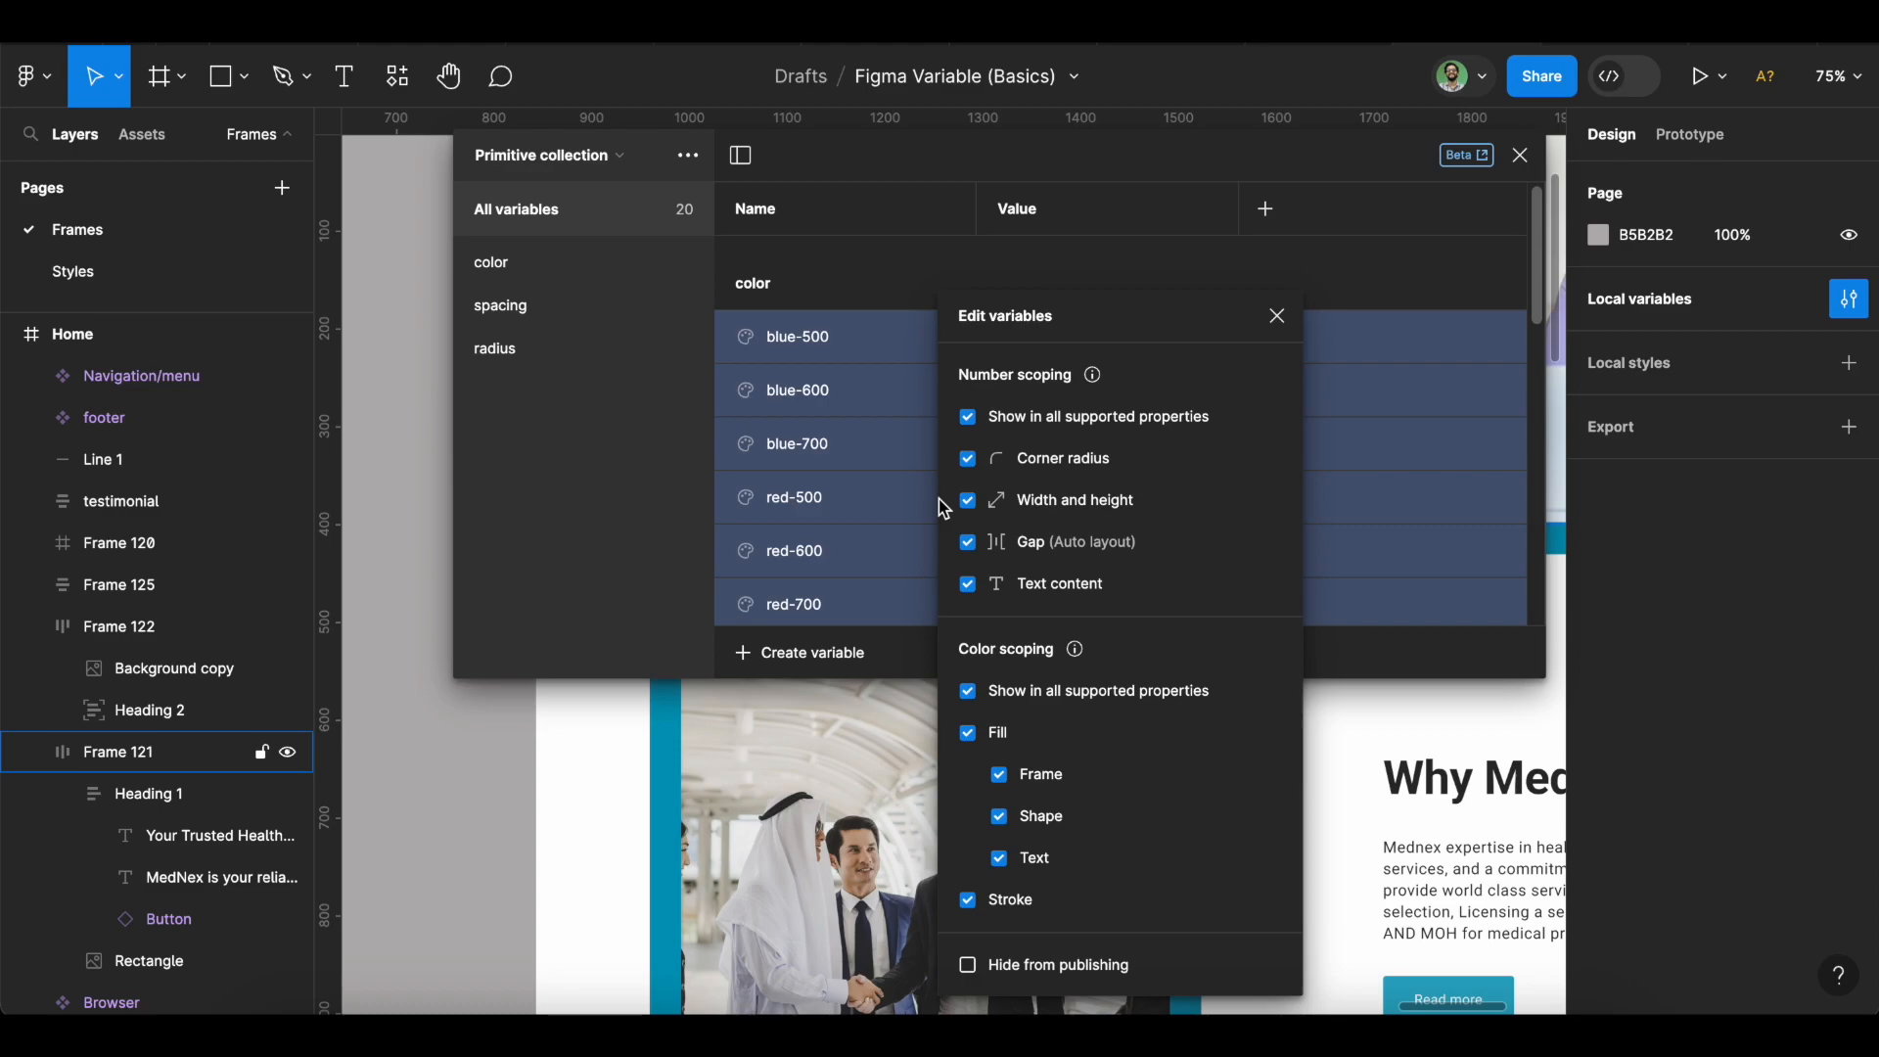
click(968, 418)
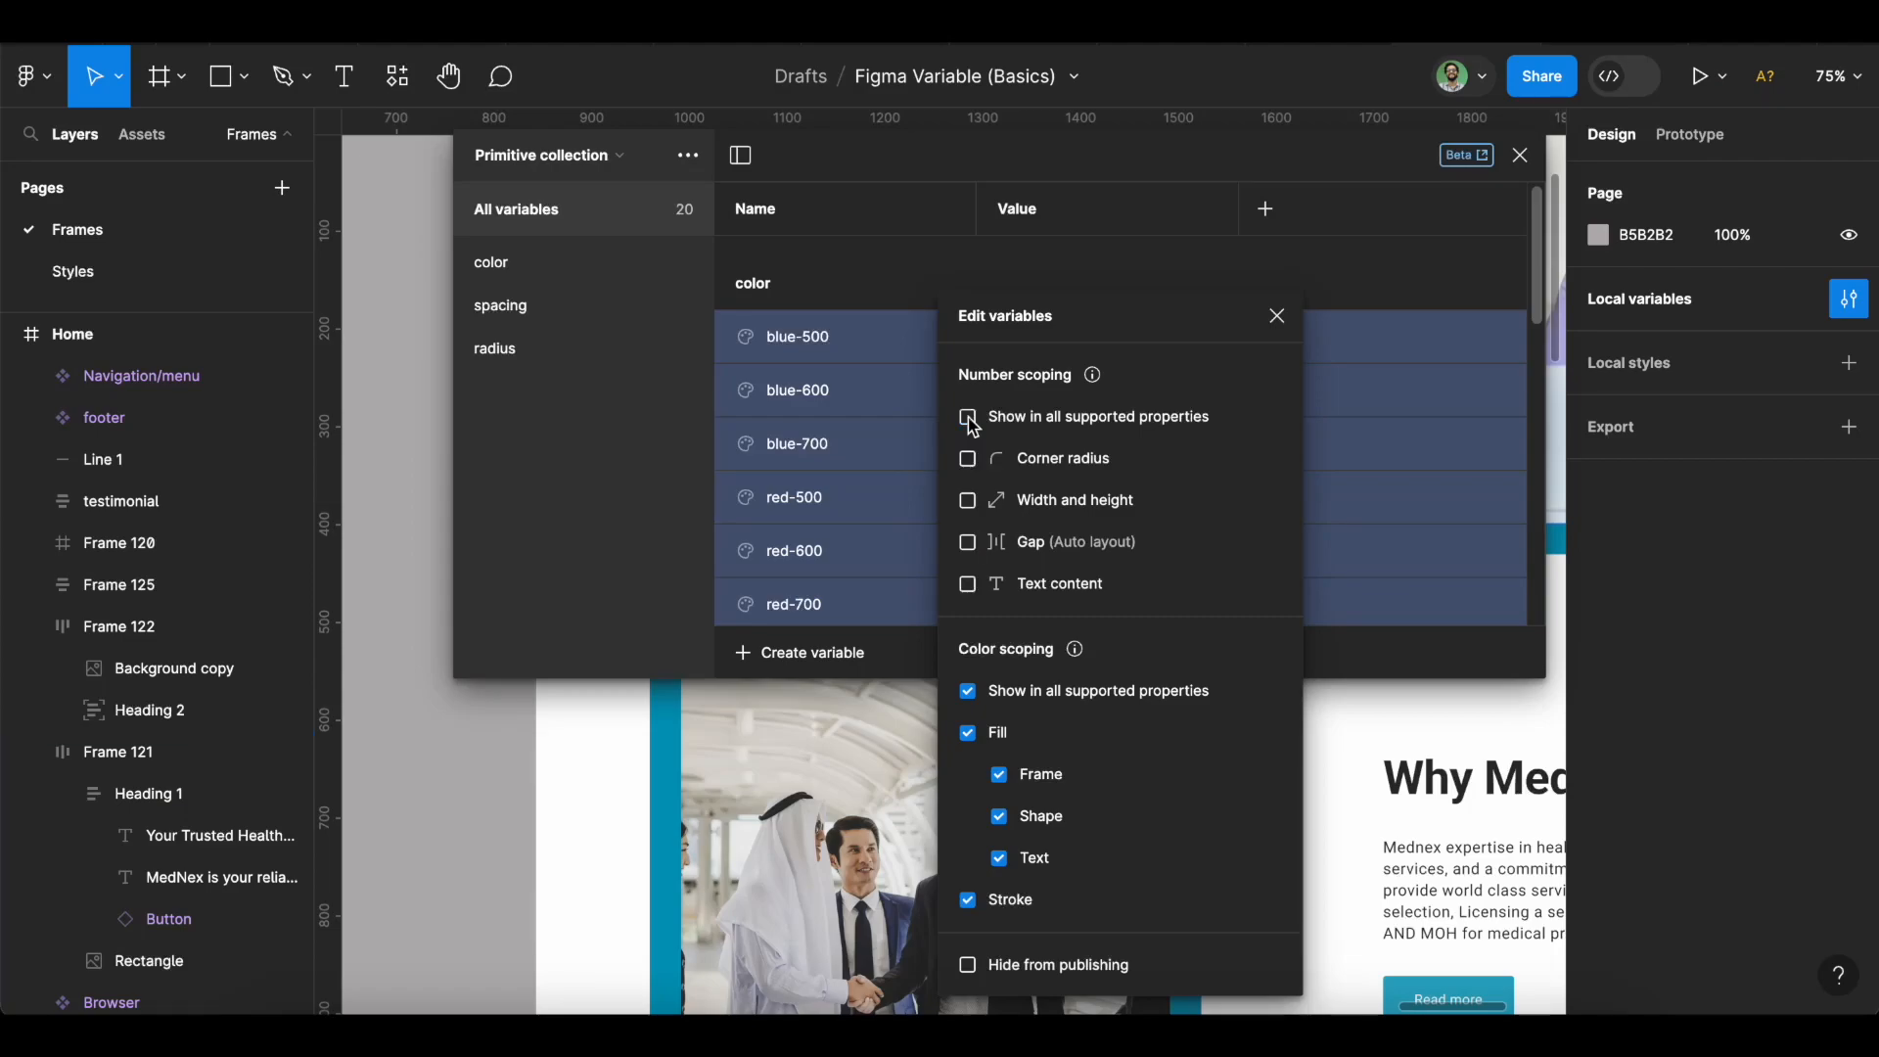
click(969, 693)
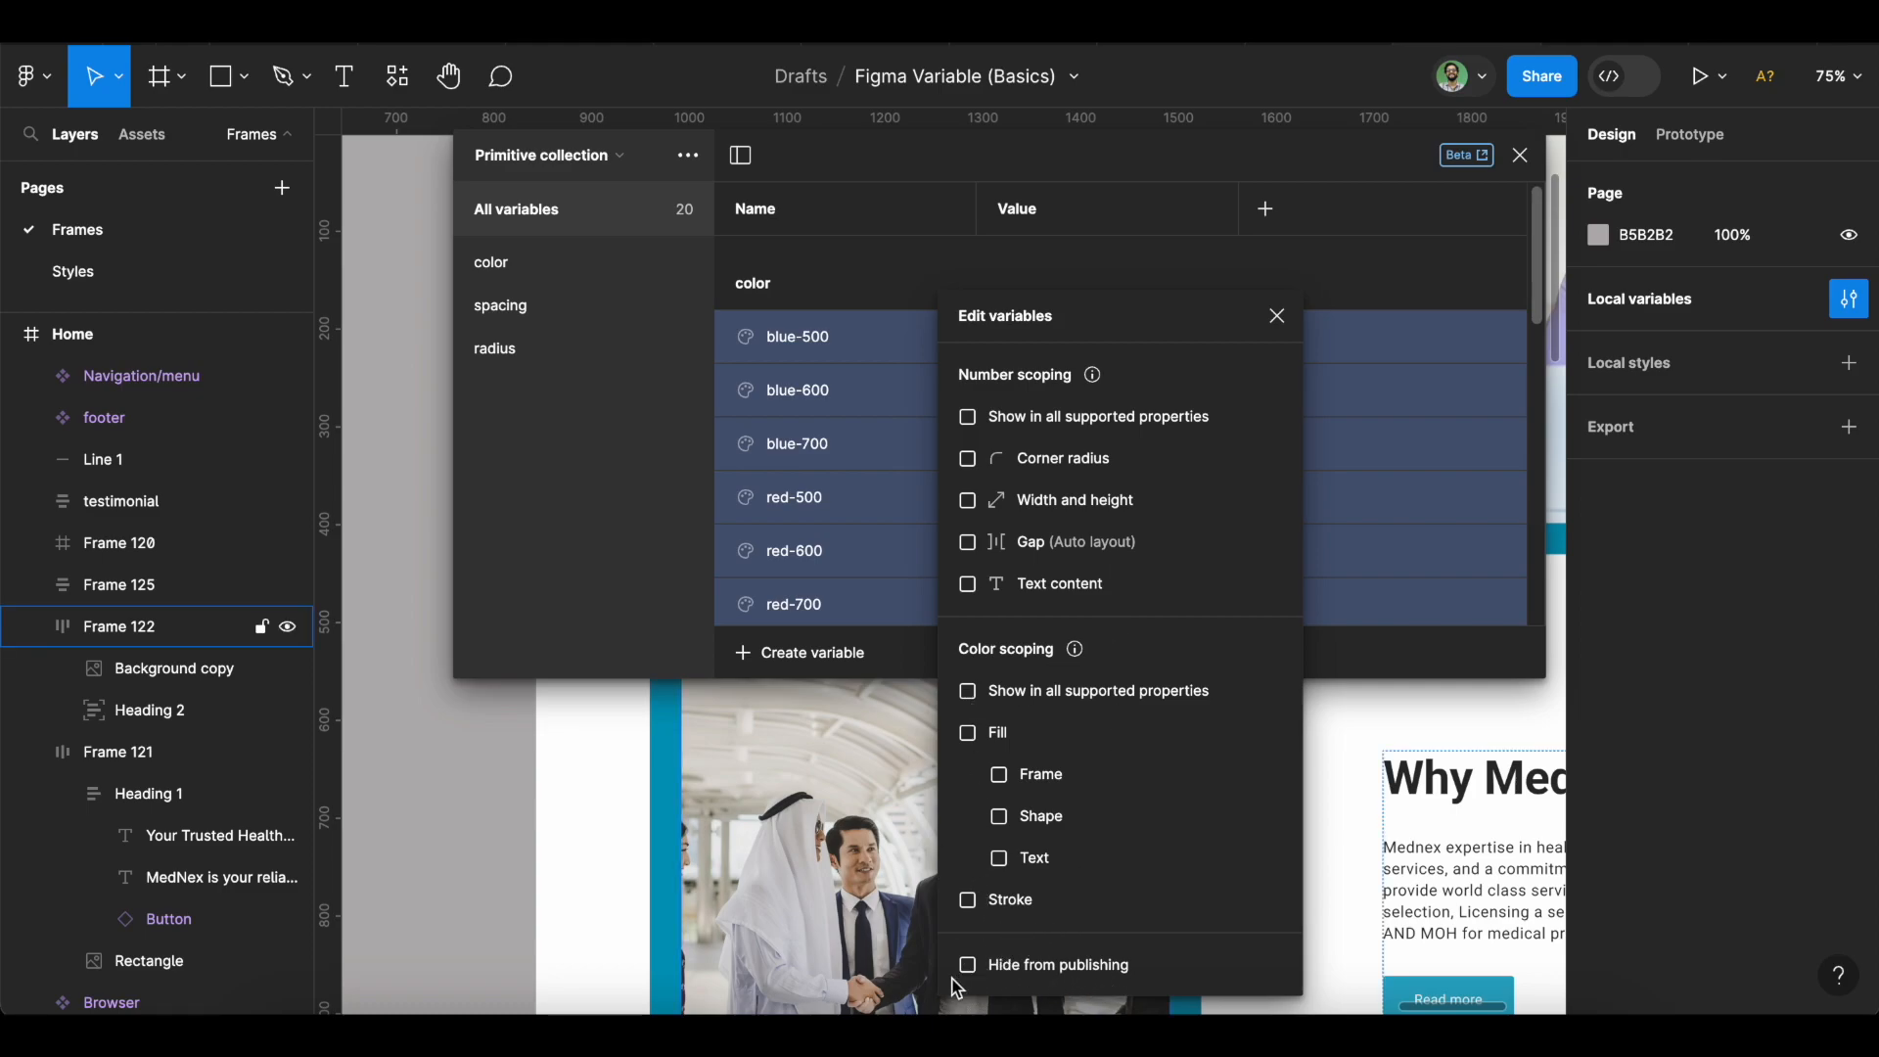
click(1276, 319)
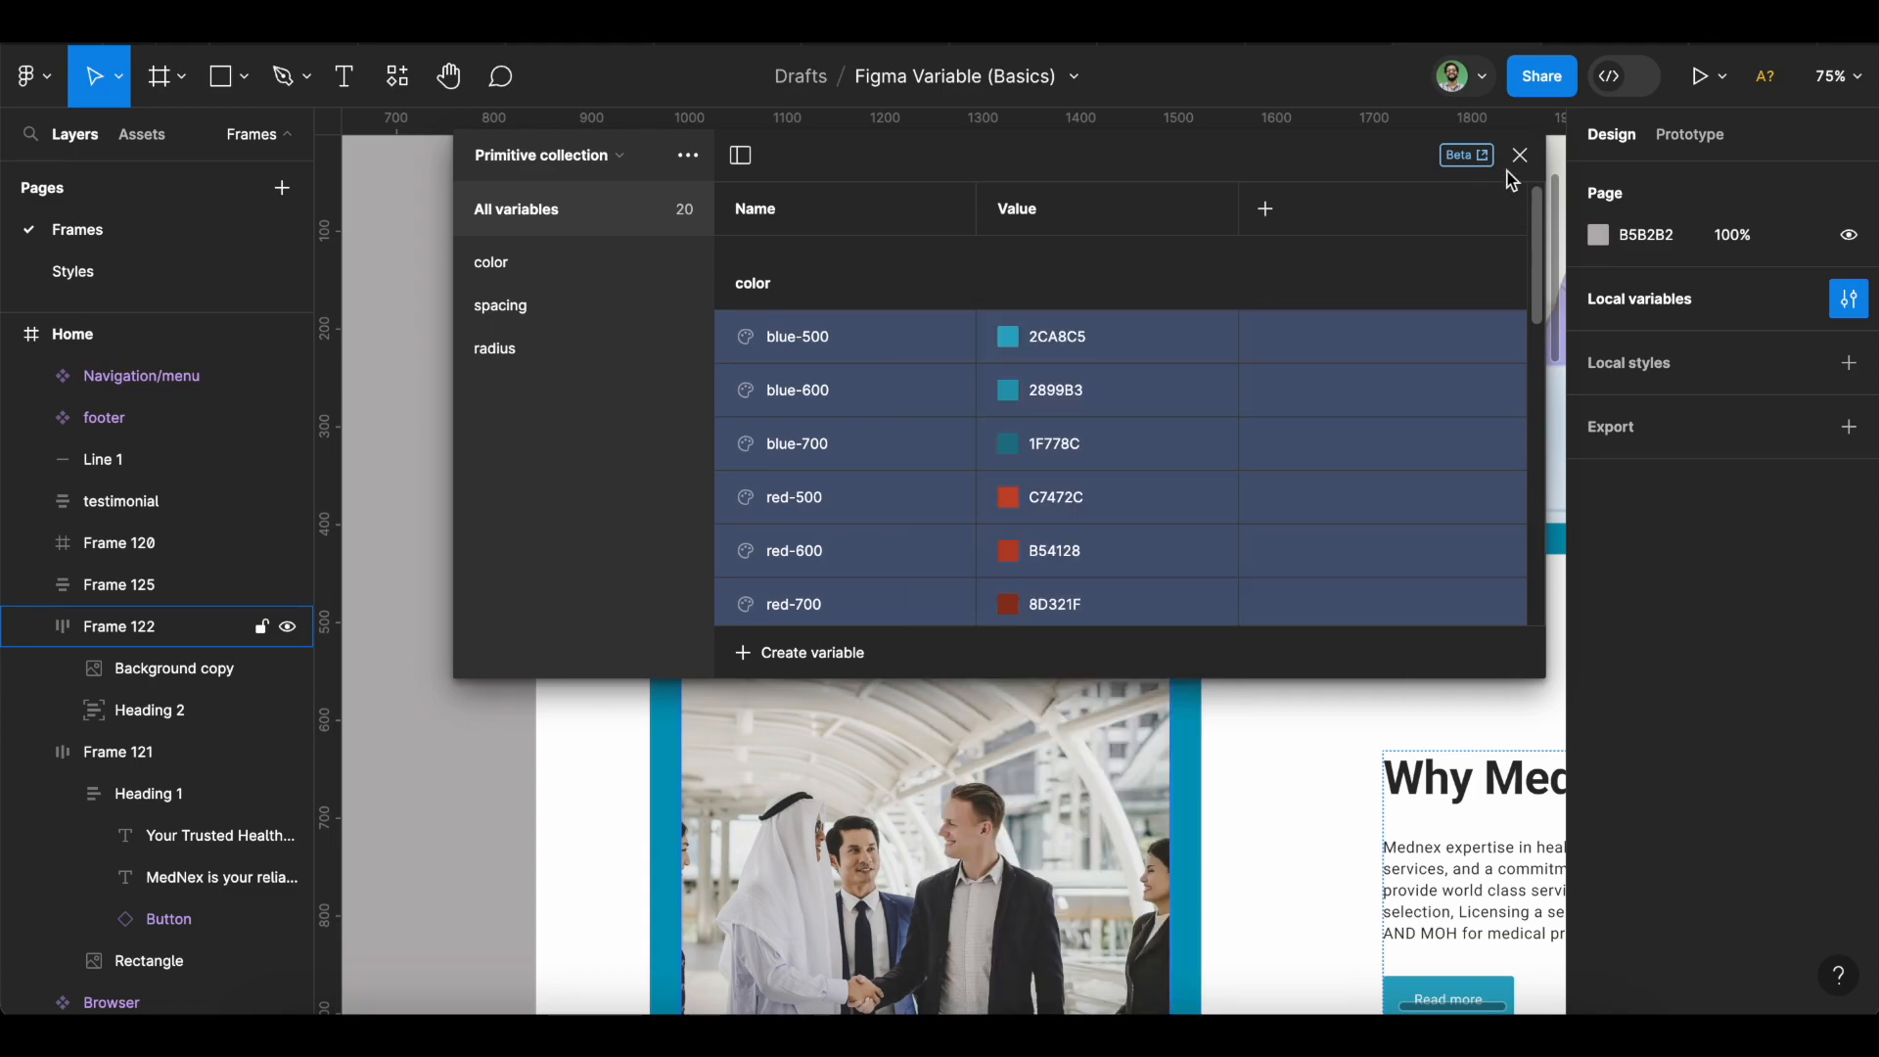
click(1520, 155)
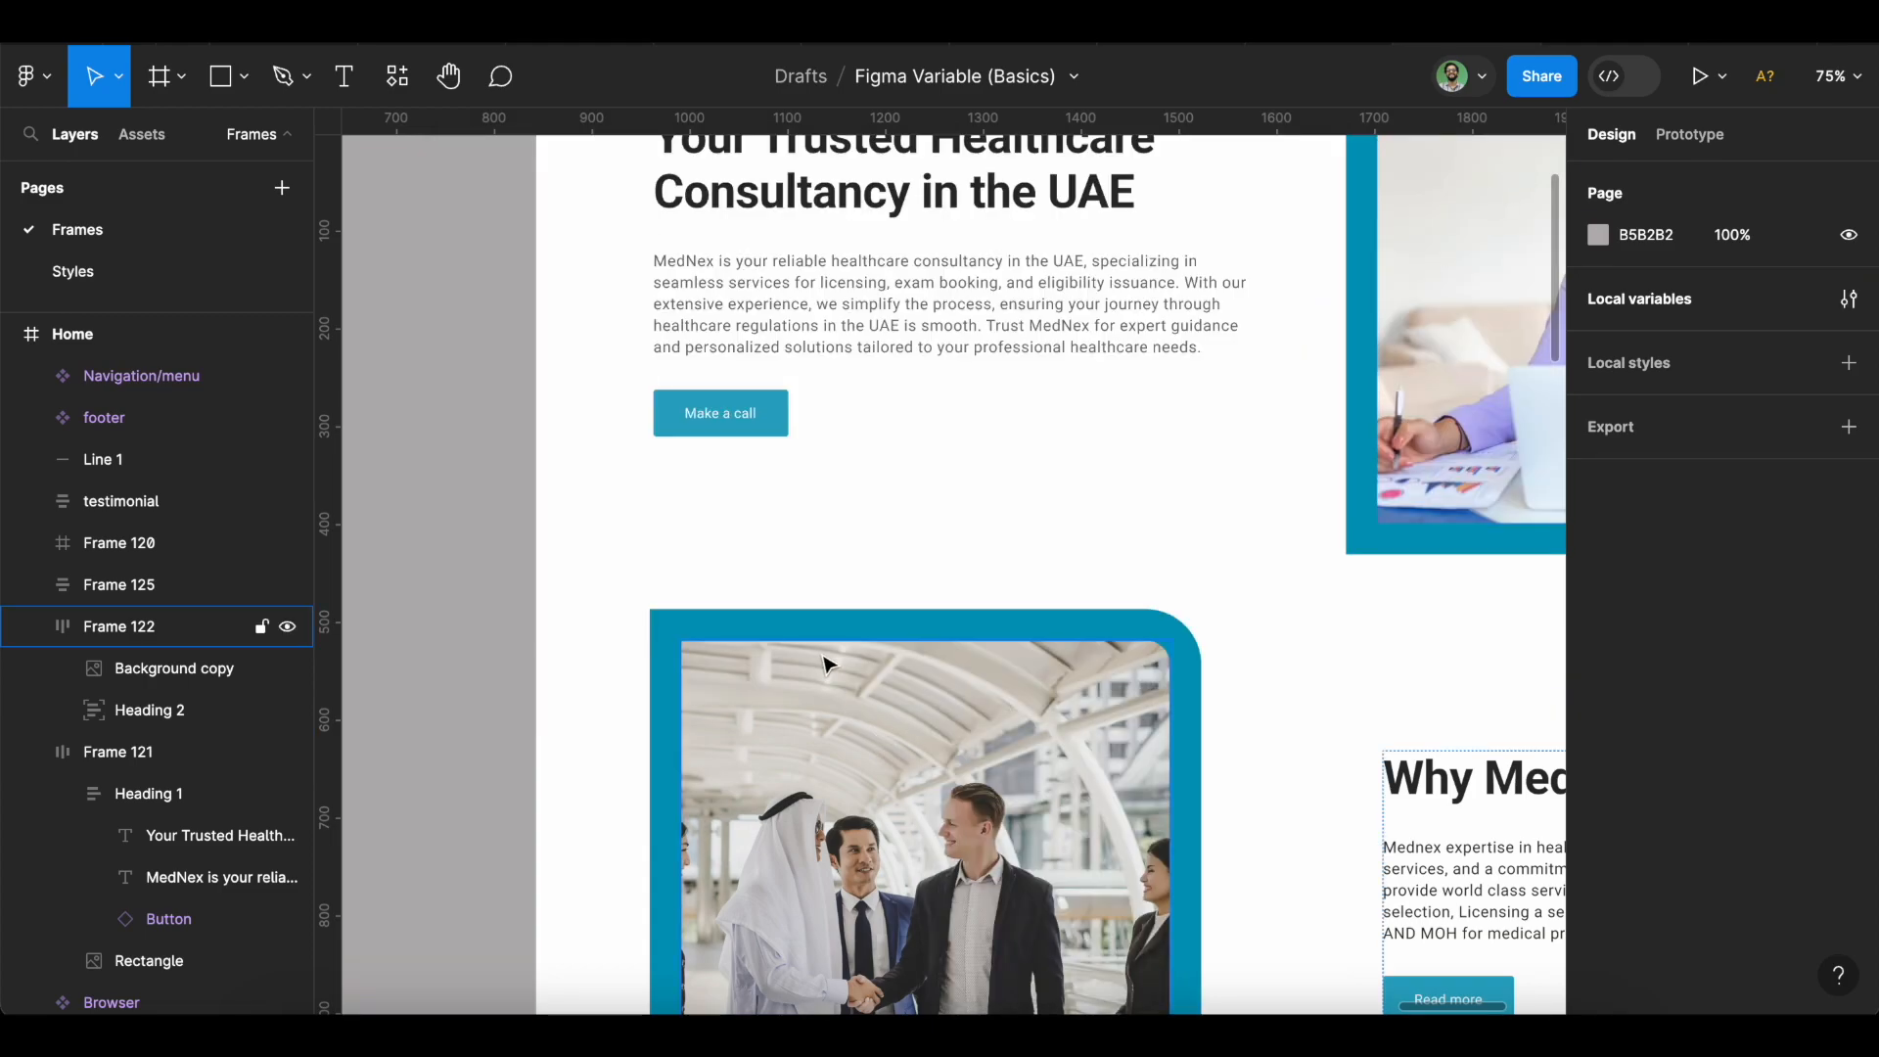
click(776, 429)
scroll(1673, 684, down, 5)
click(1667, 587)
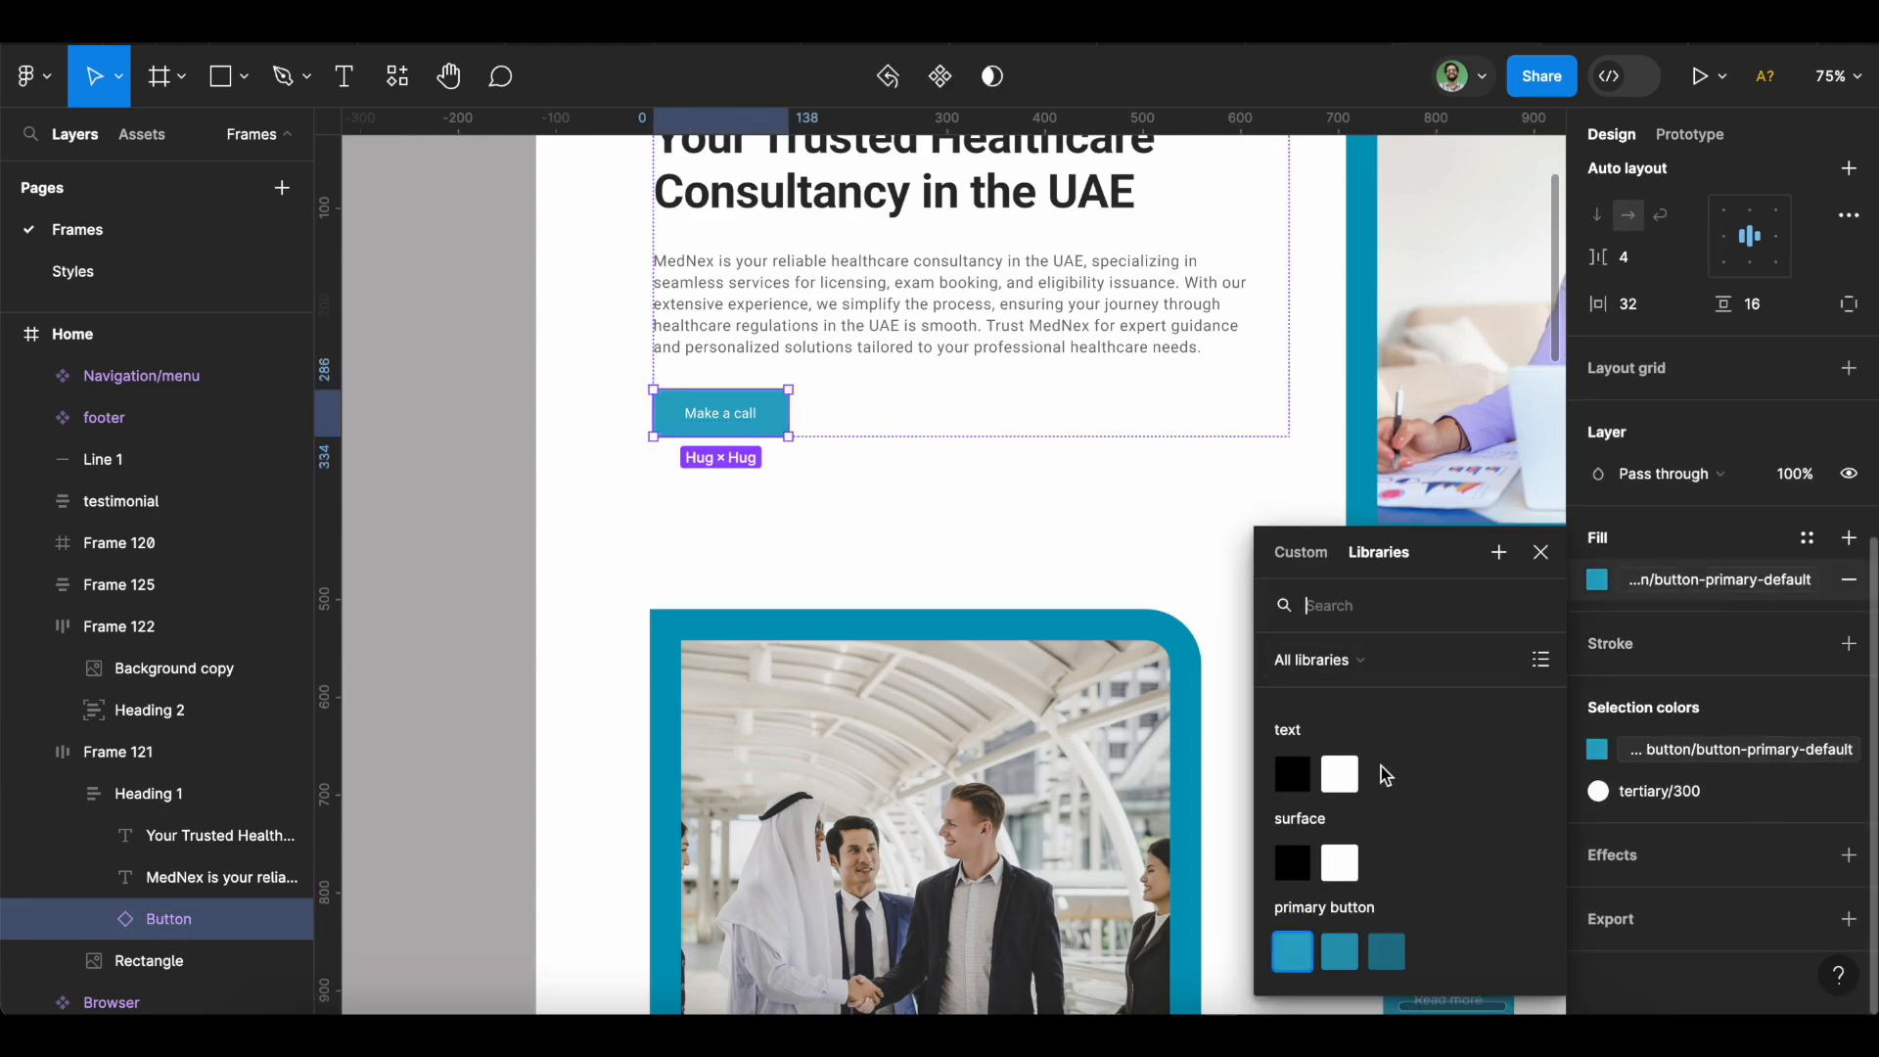
click(1333, 660)
click(1336, 661)
click(1541, 552)
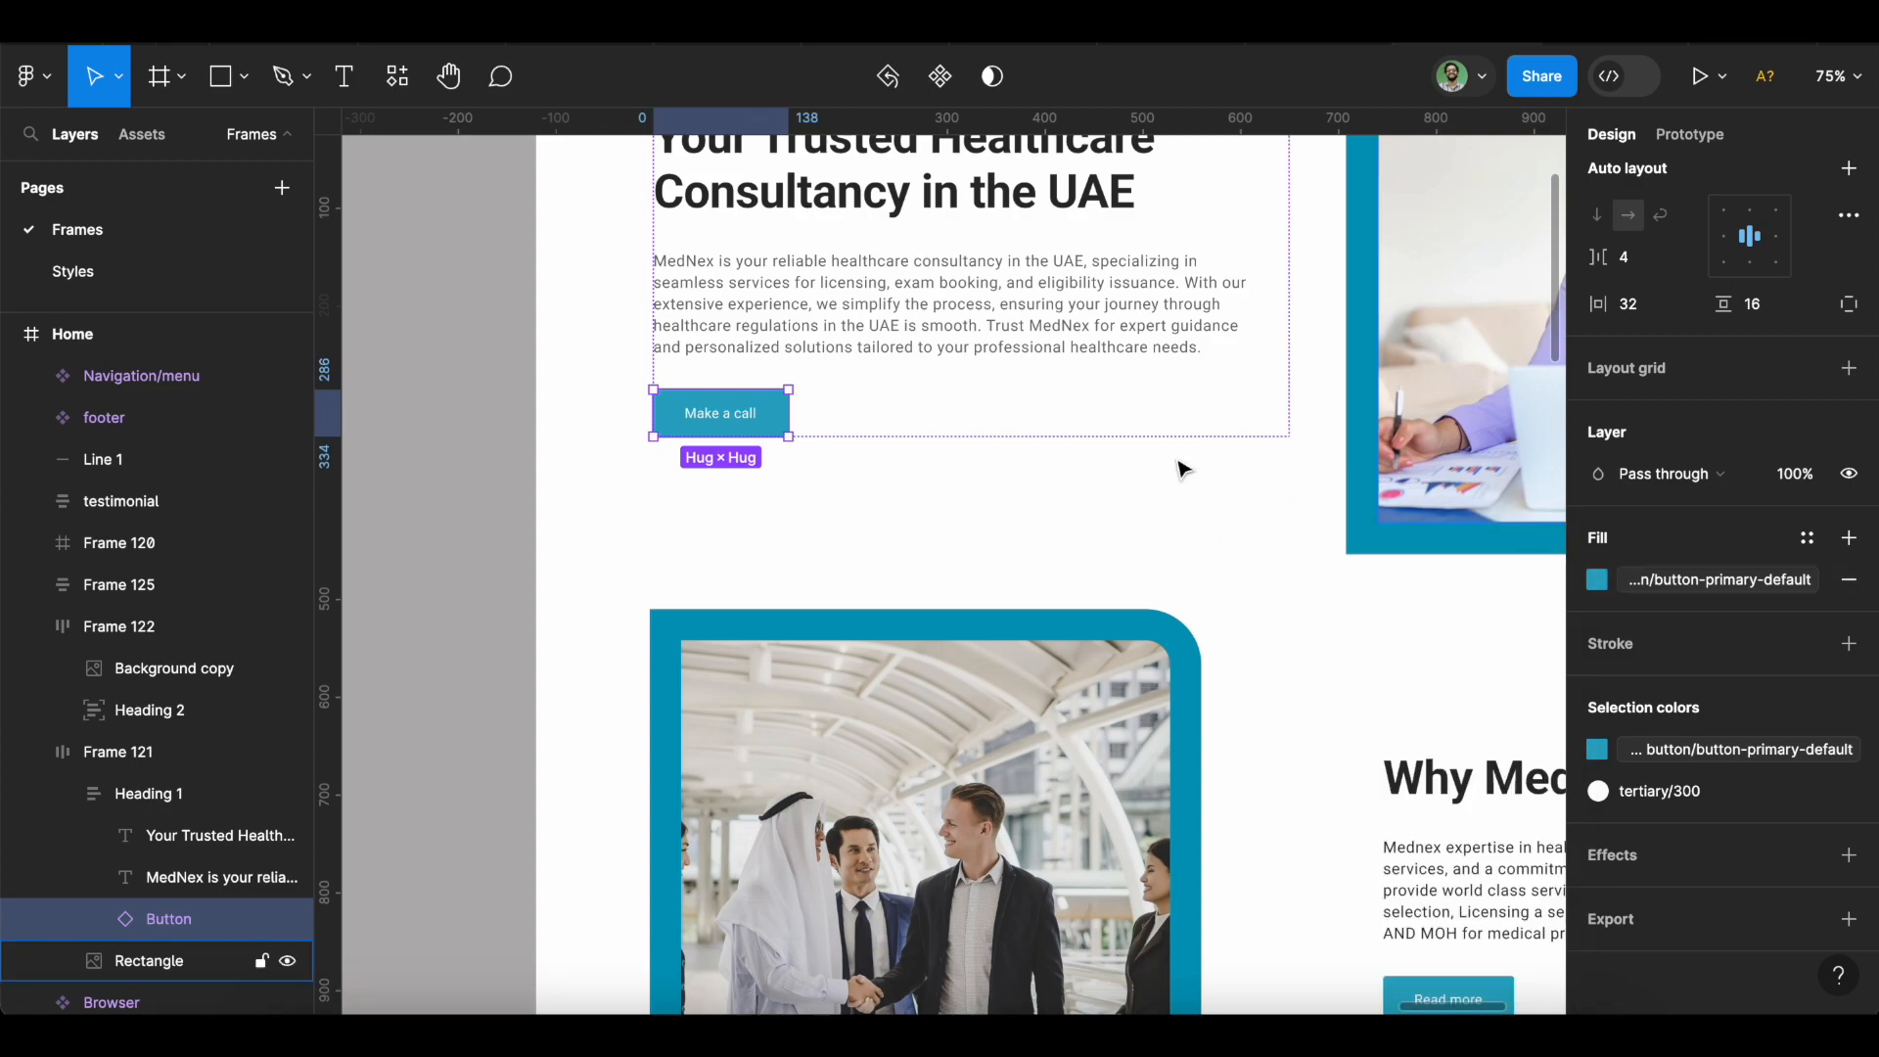
click(538, 522)
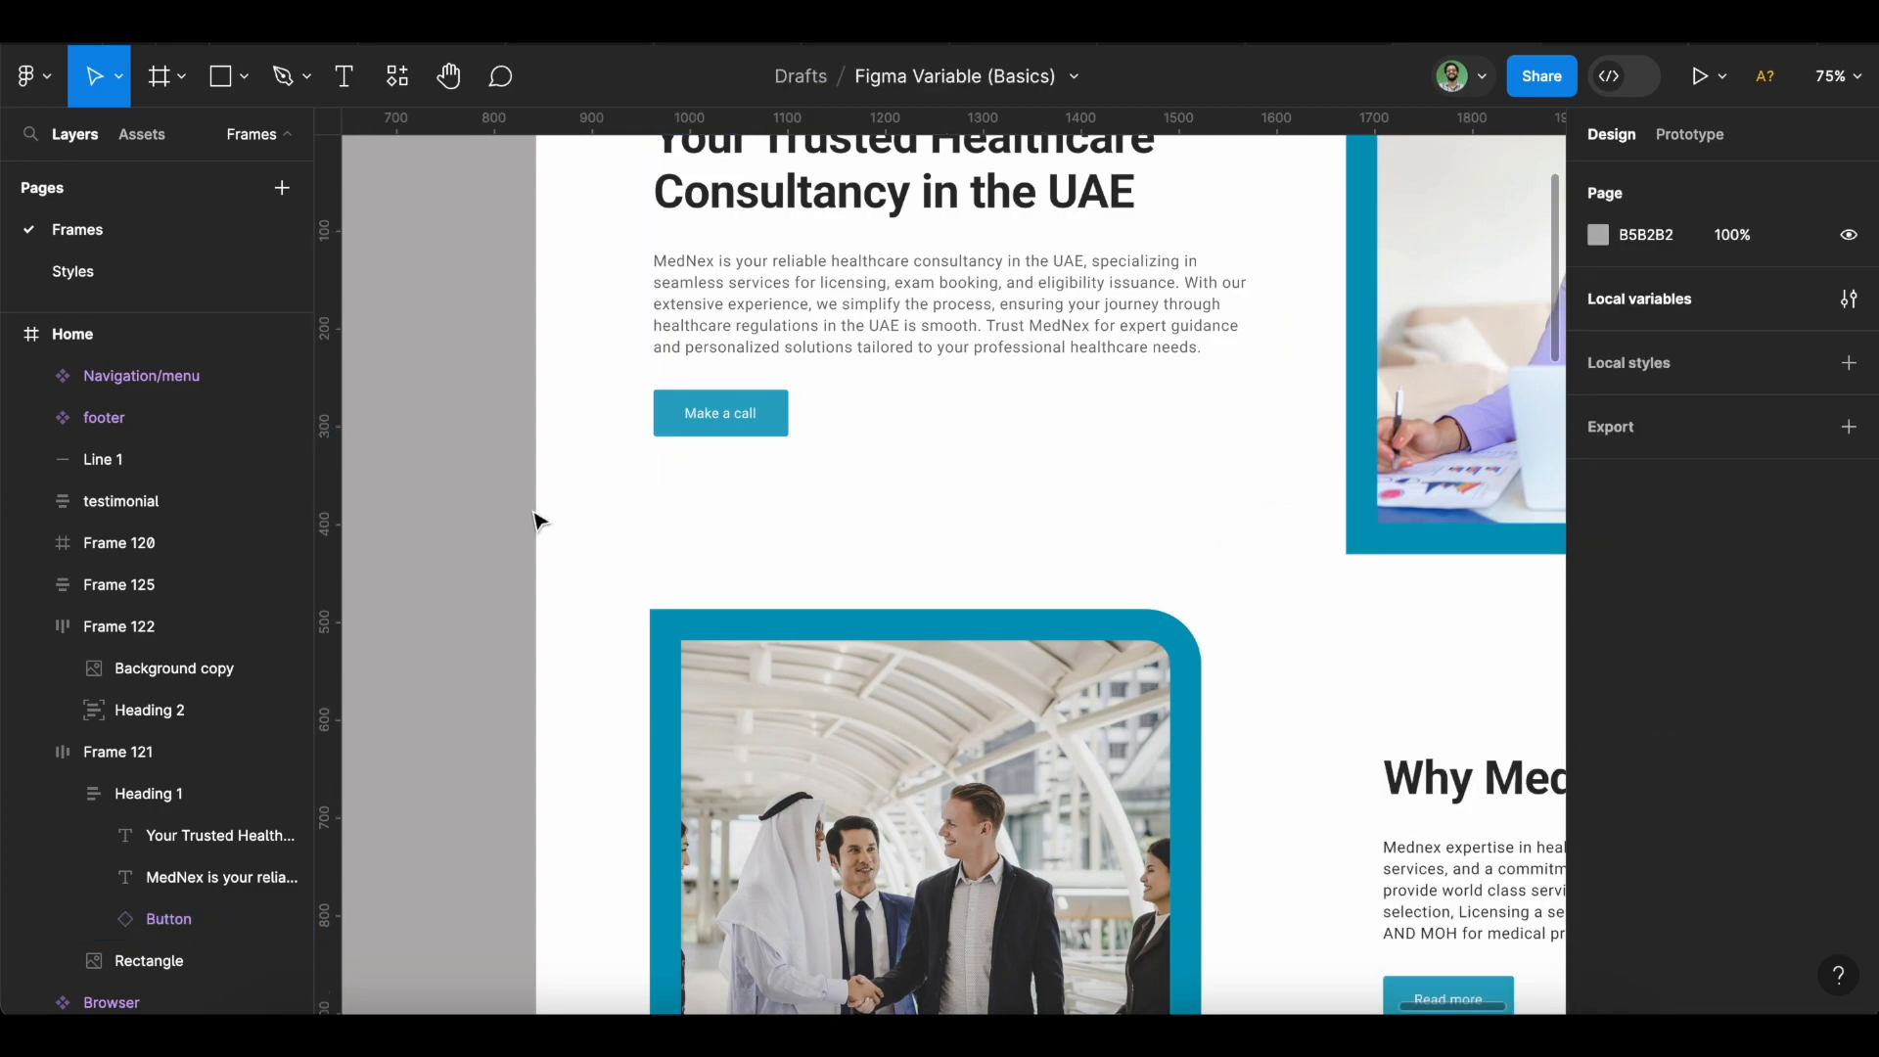
Check the Semantic collection, return to Primitive, and open blue-500's colour editor (2CA8C5).
click(1852, 298)
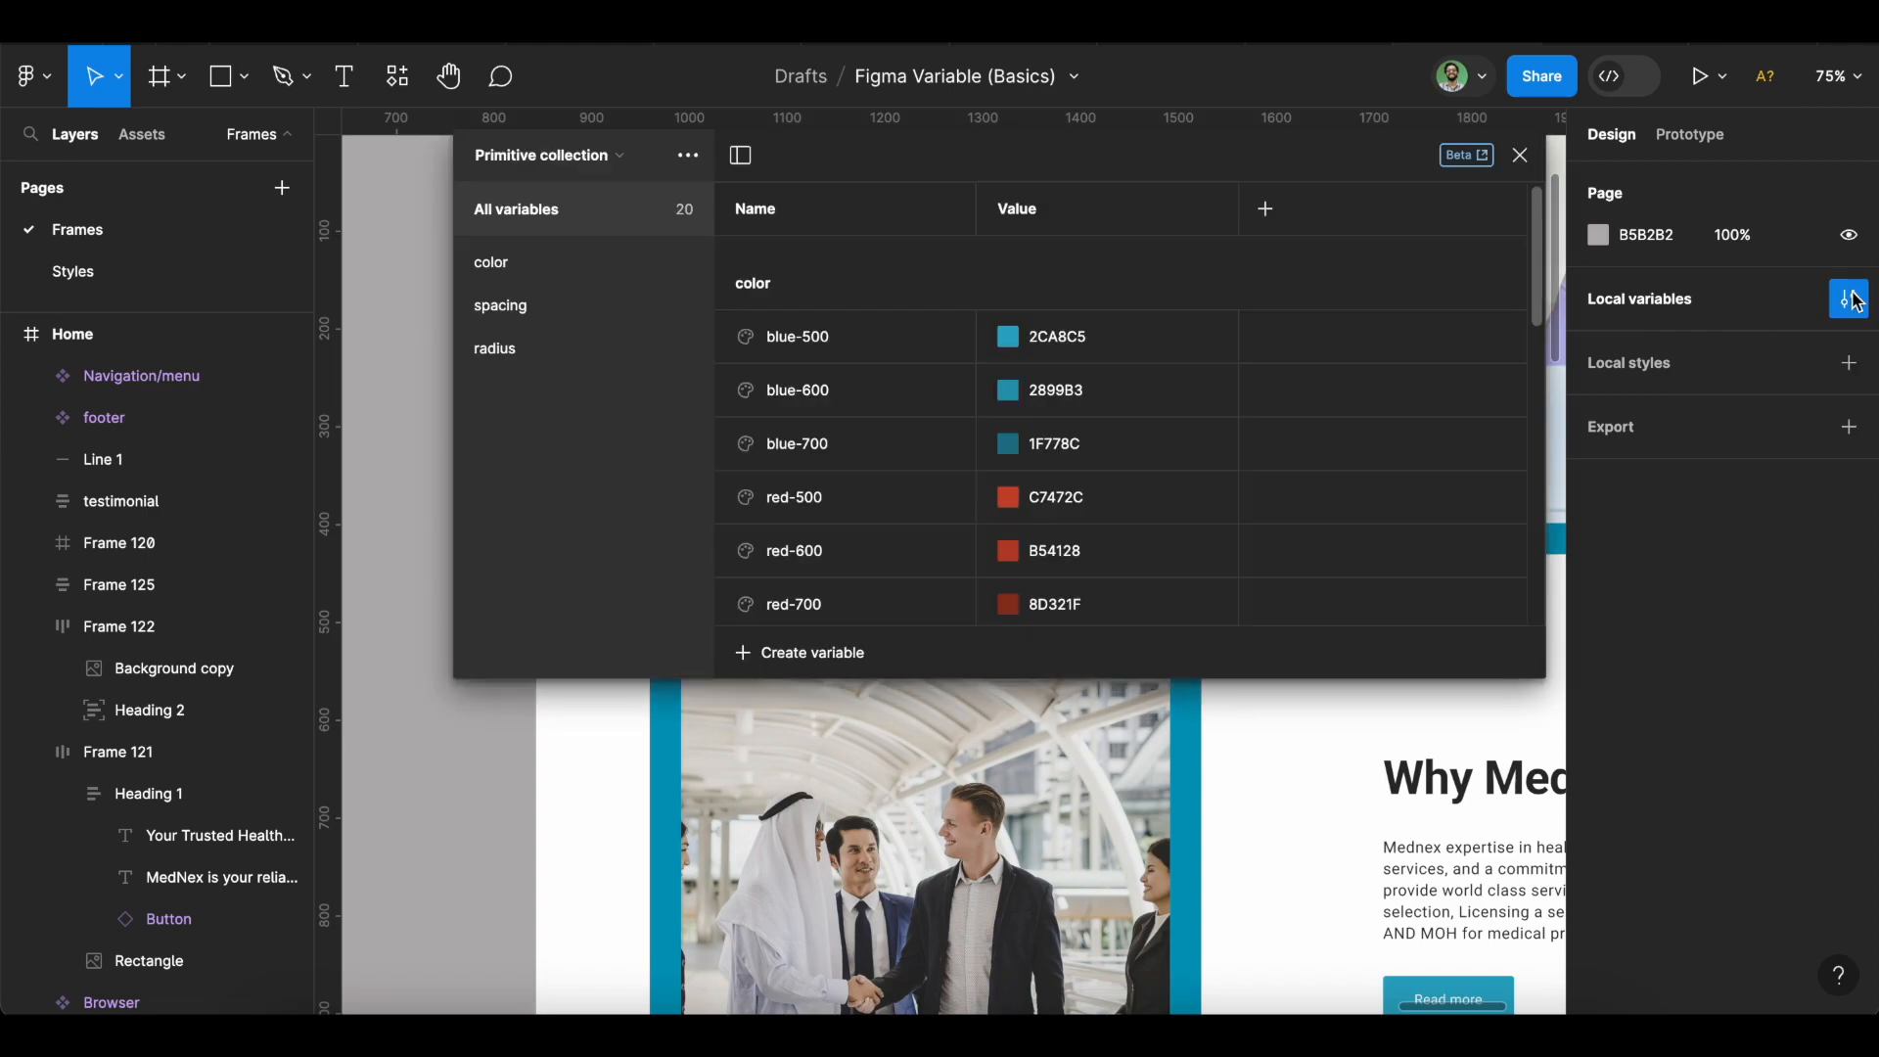
click(566, 156)
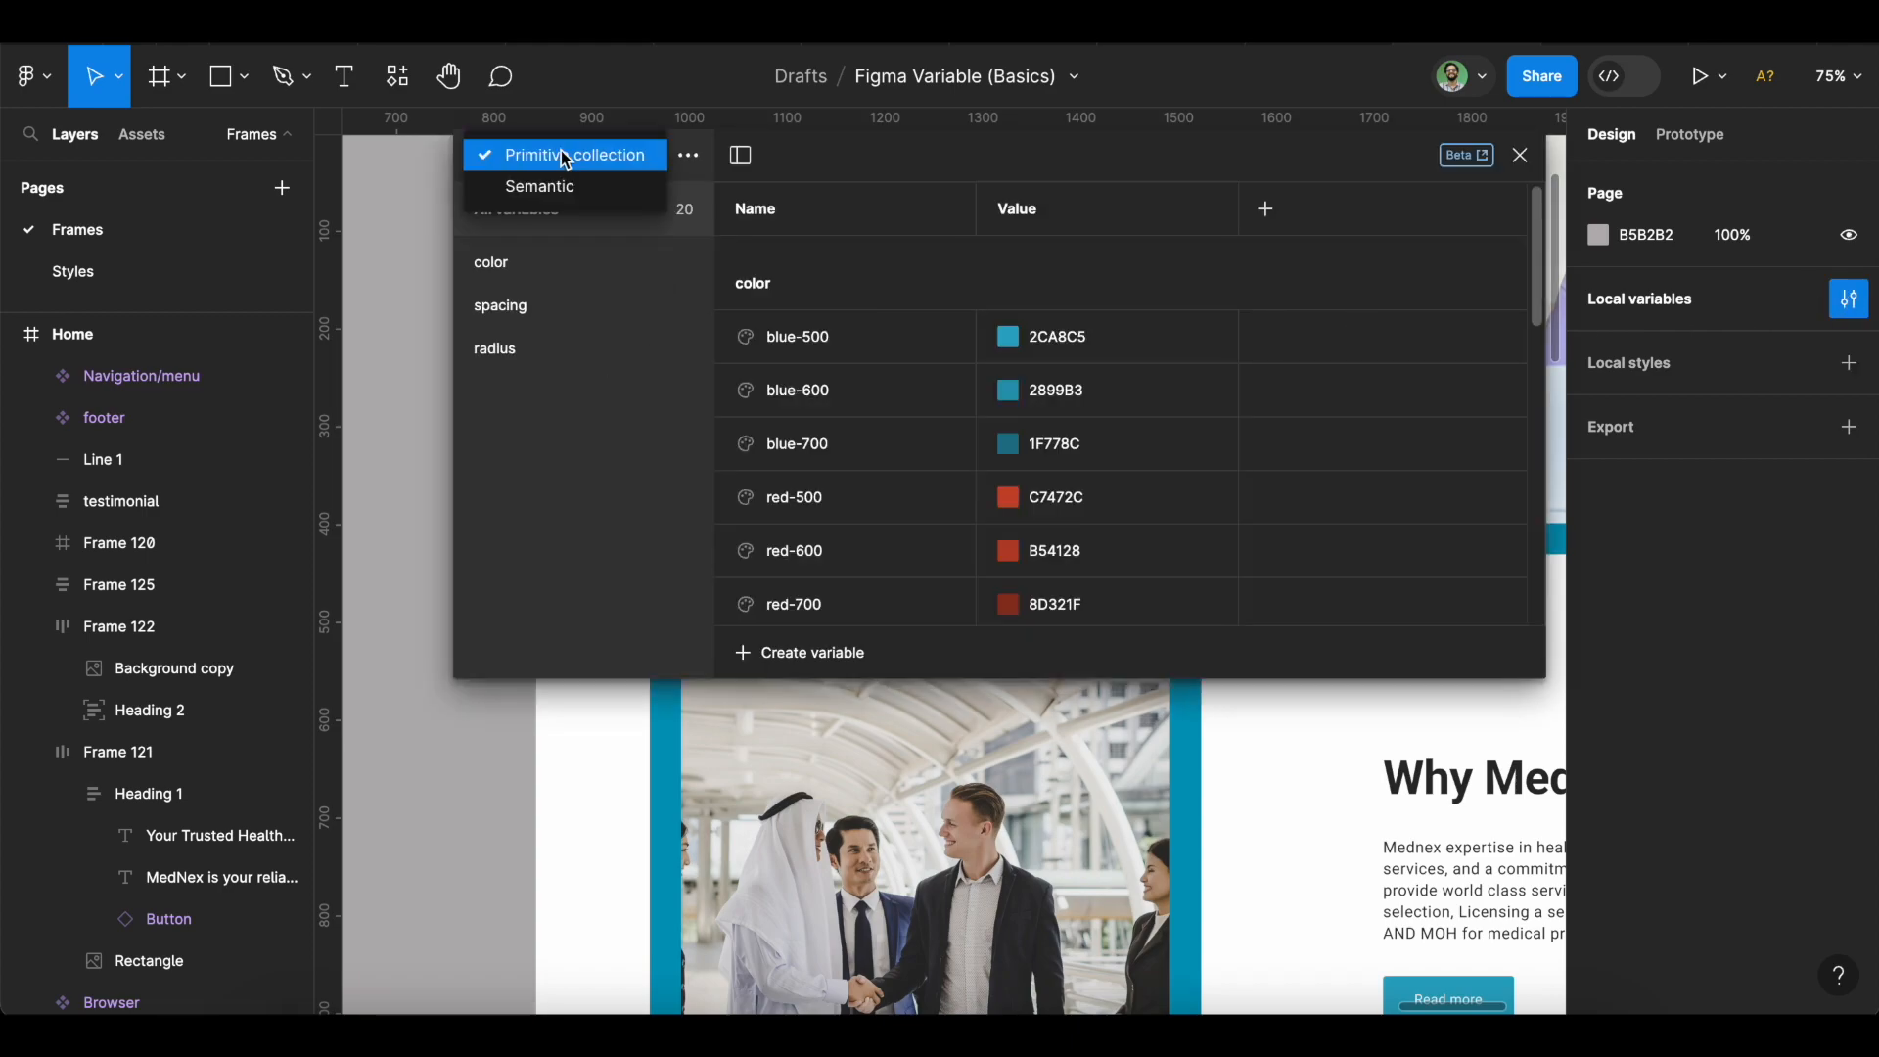
click(566, 189)
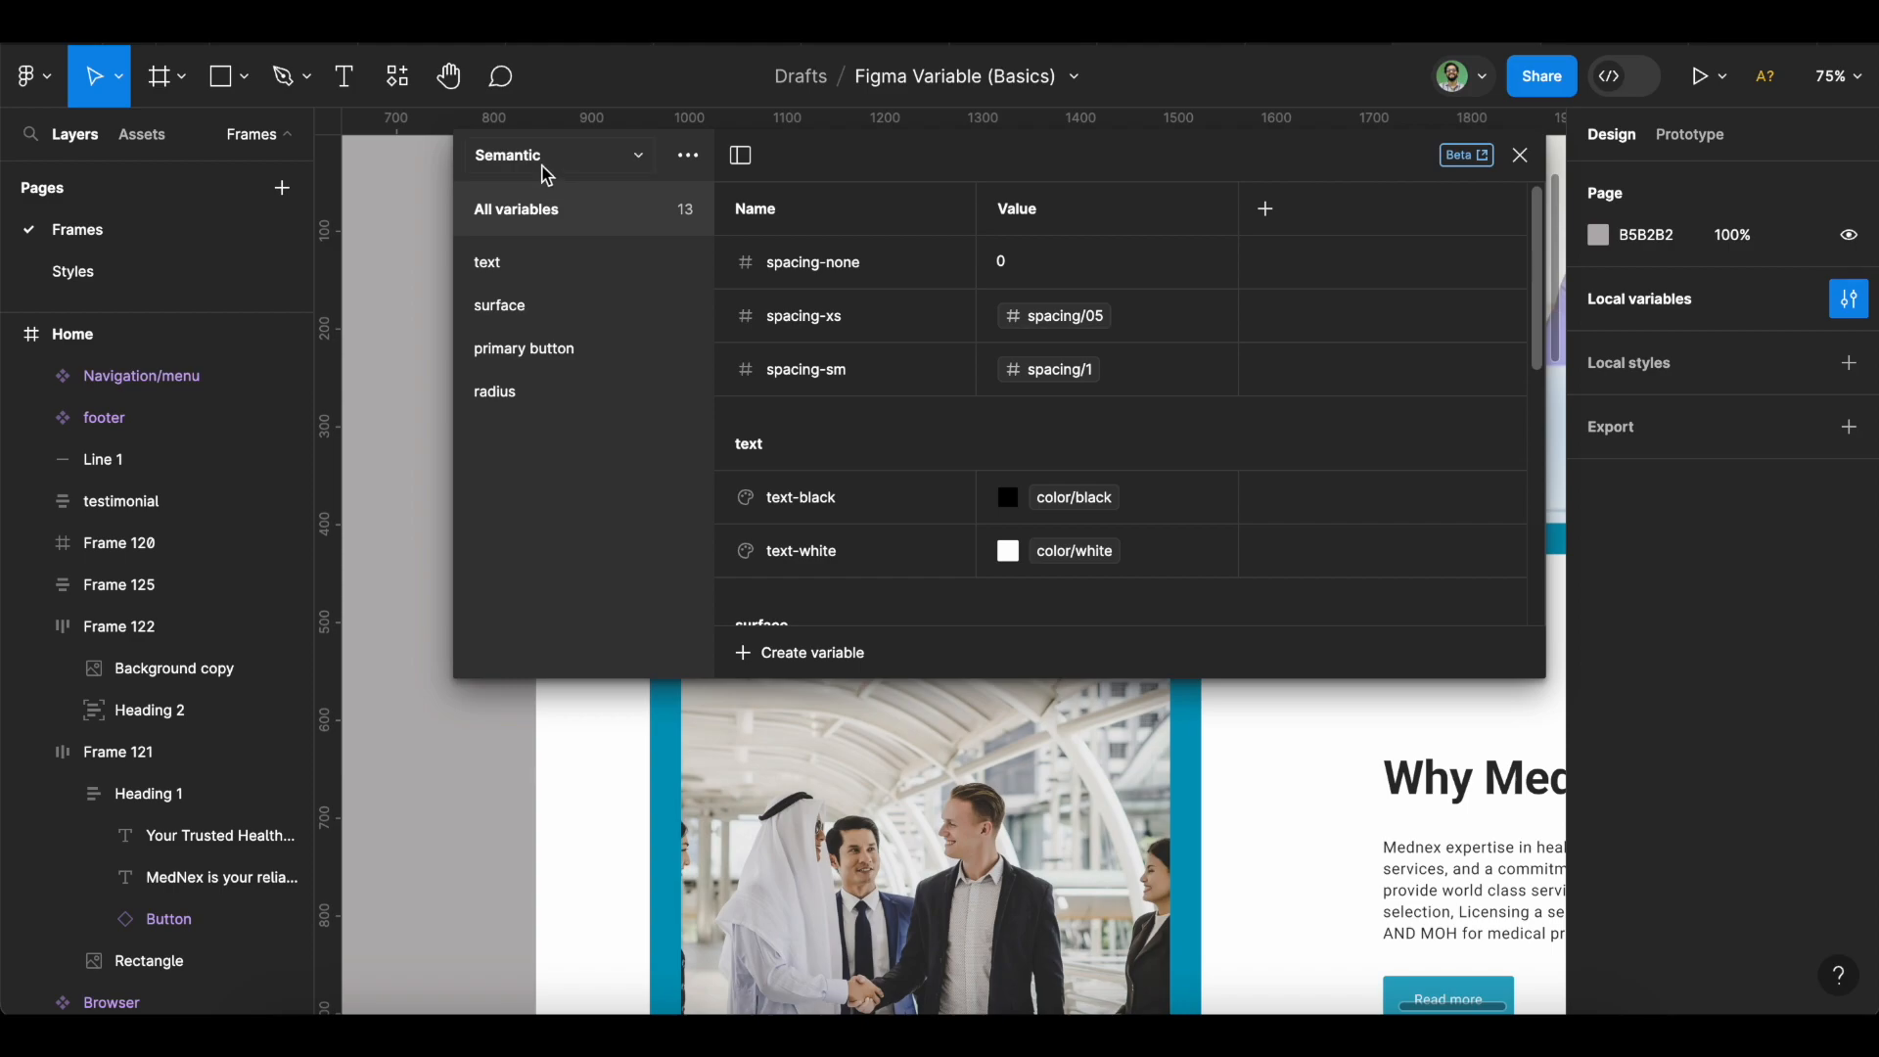
click(545, 173)
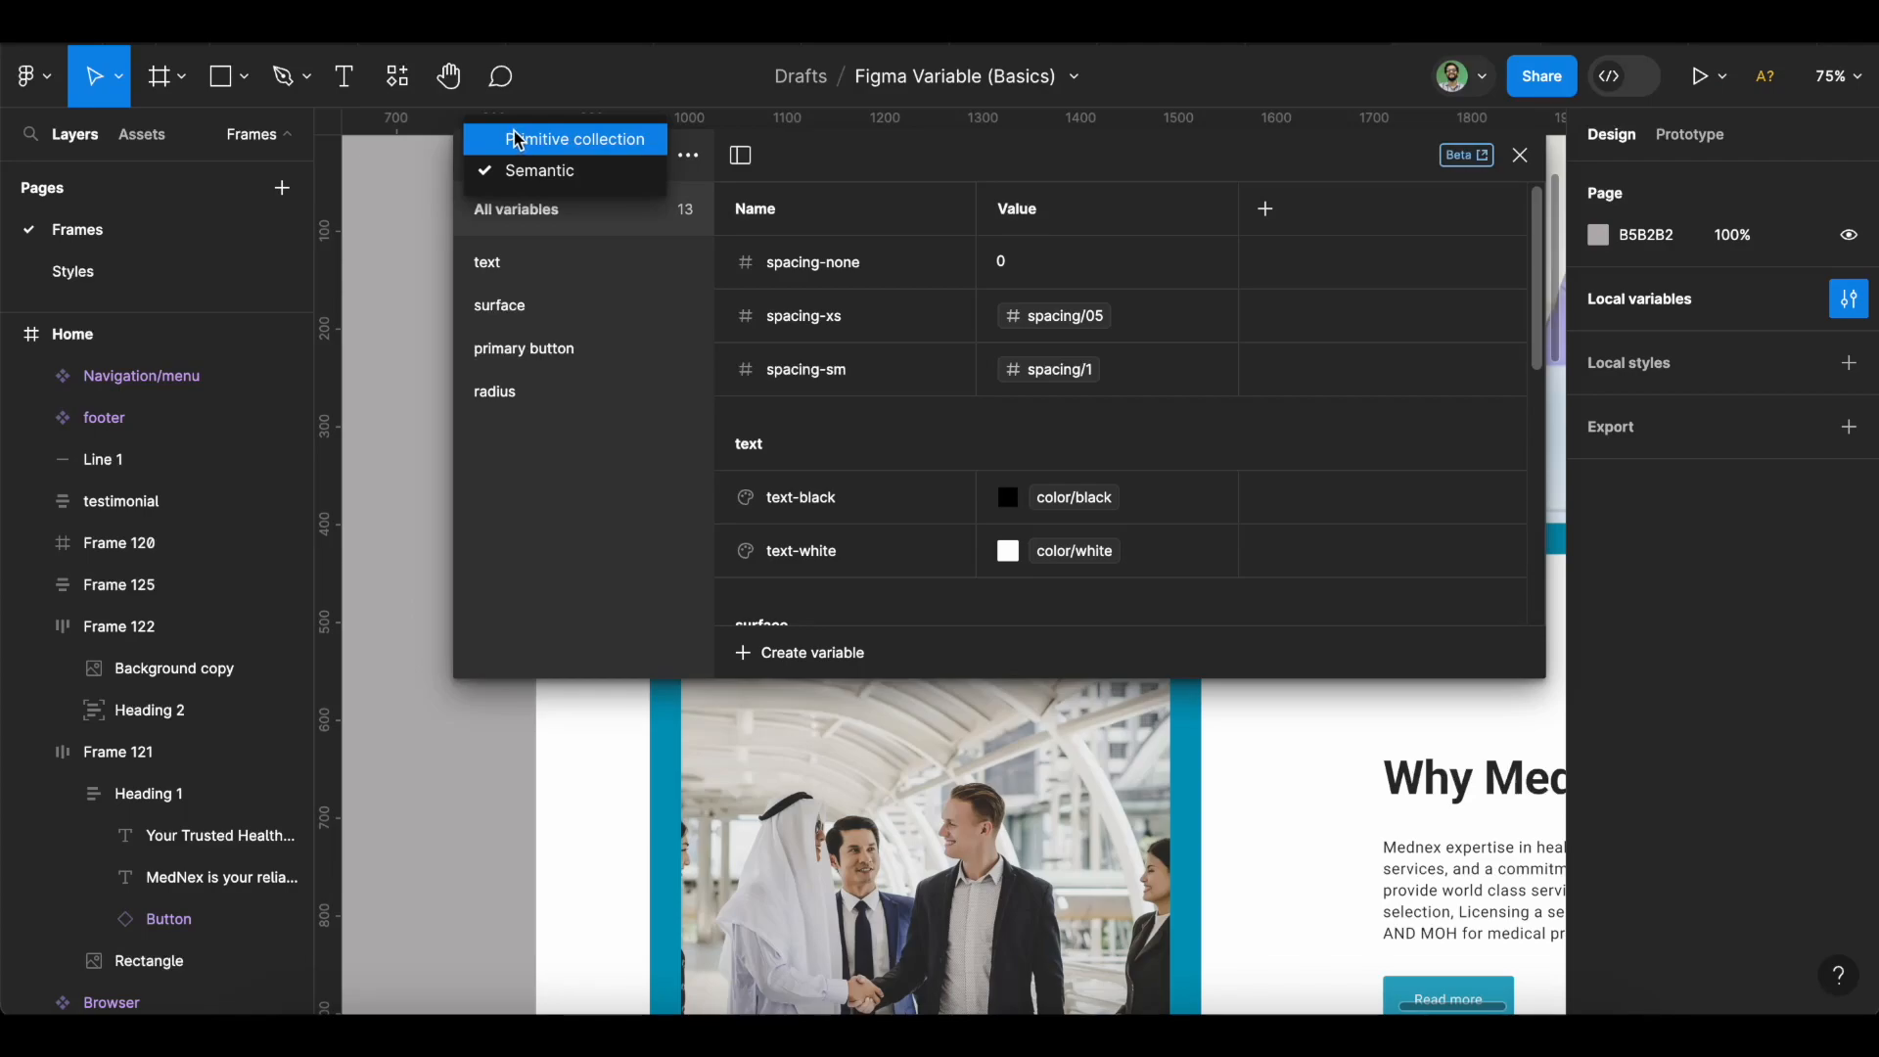
click(516, 137)
scroll(900, 427, down, 1)
scroll(900, 428, up, 1)
click(1010, 339)
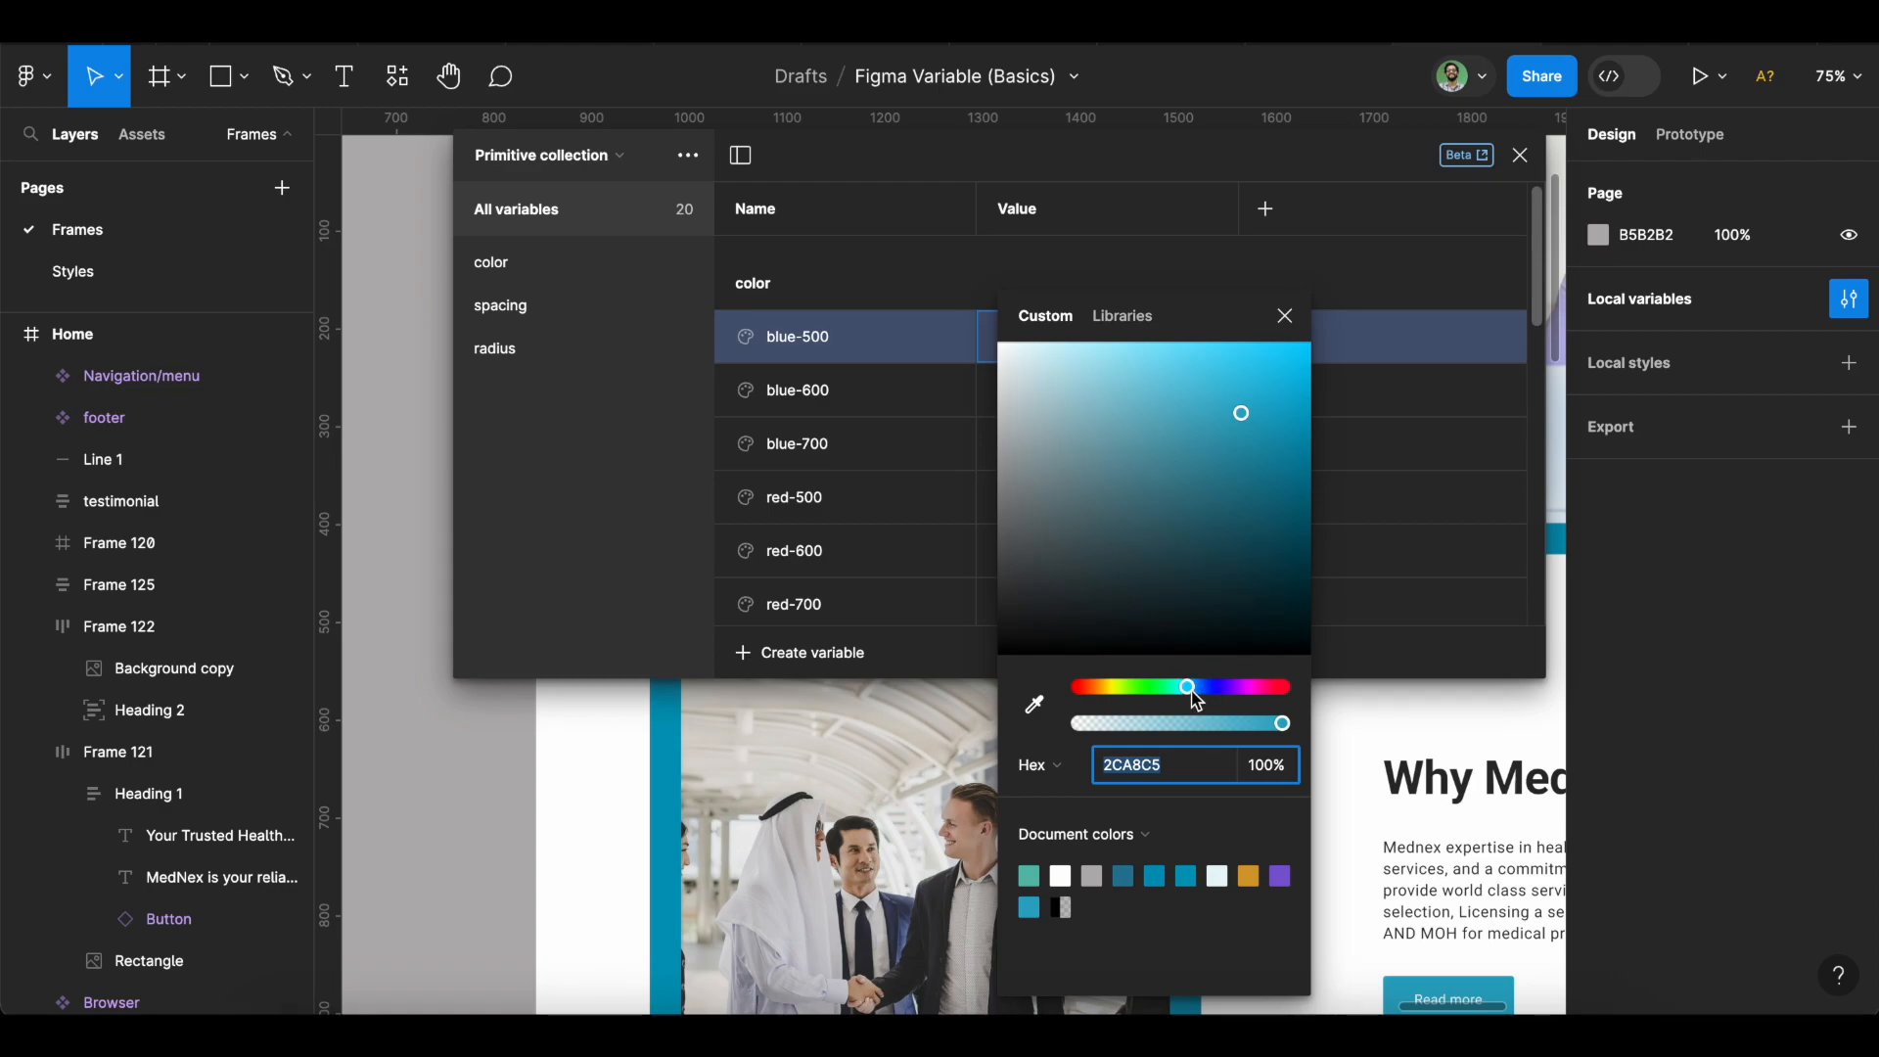
Recolour blue-500 from teal to 135AE5.
drag(1196, 697, 1202, 690)
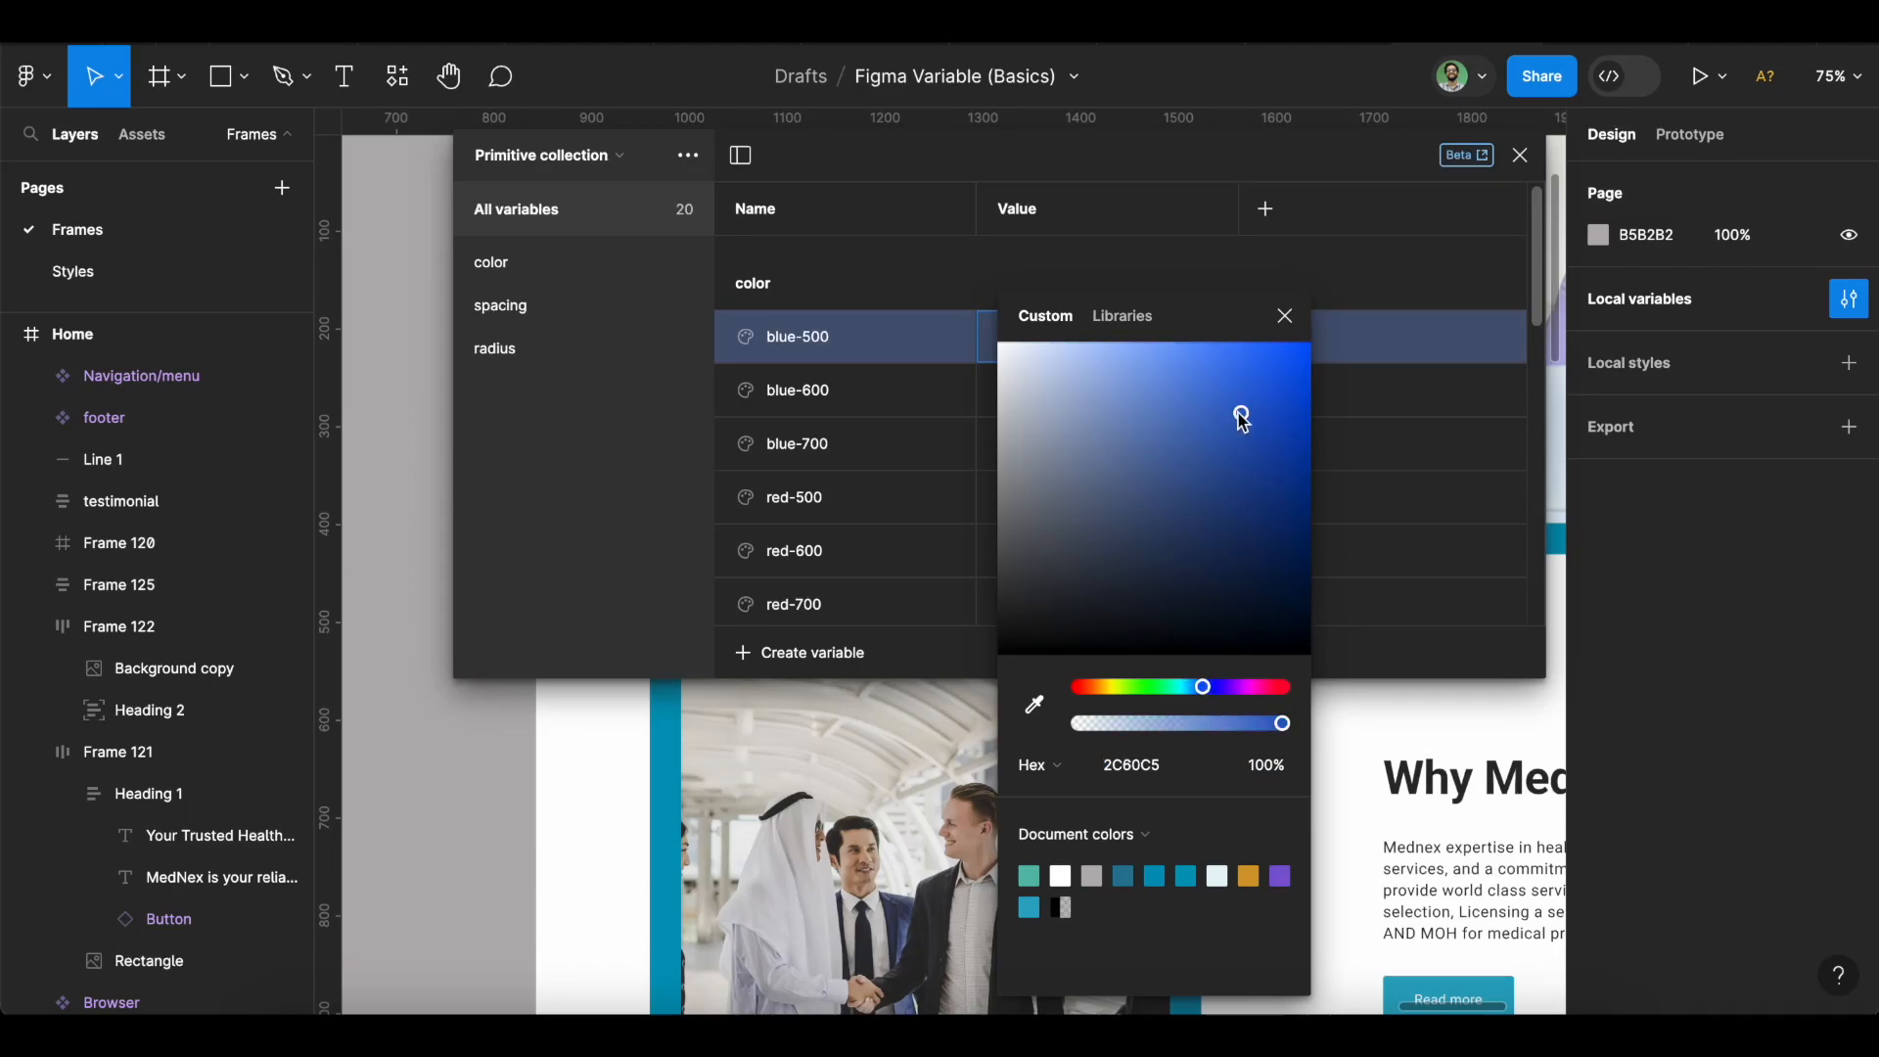
drag(1242, 409, 1287, 379)
click(1285, 315)
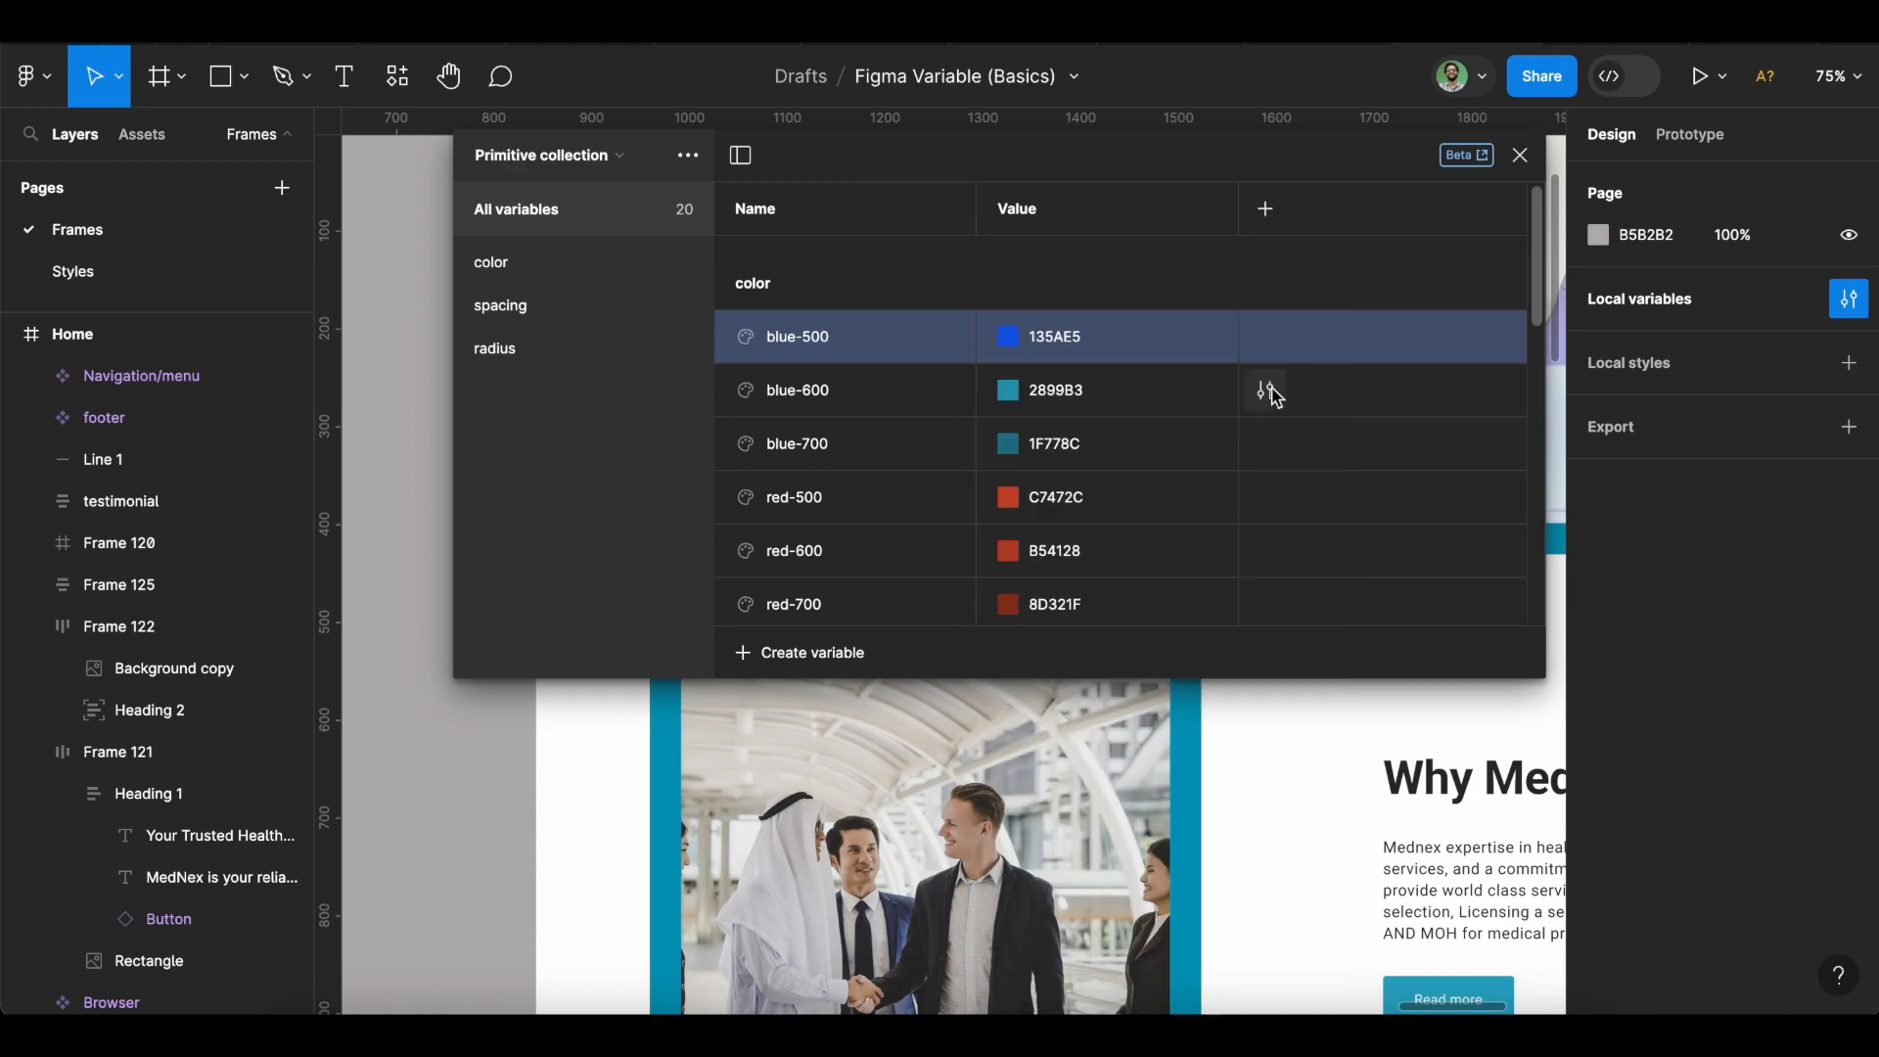
Recolour blue-600 to vivid blue 1A30FF.
click(1012, 409)
click(1012, 394)
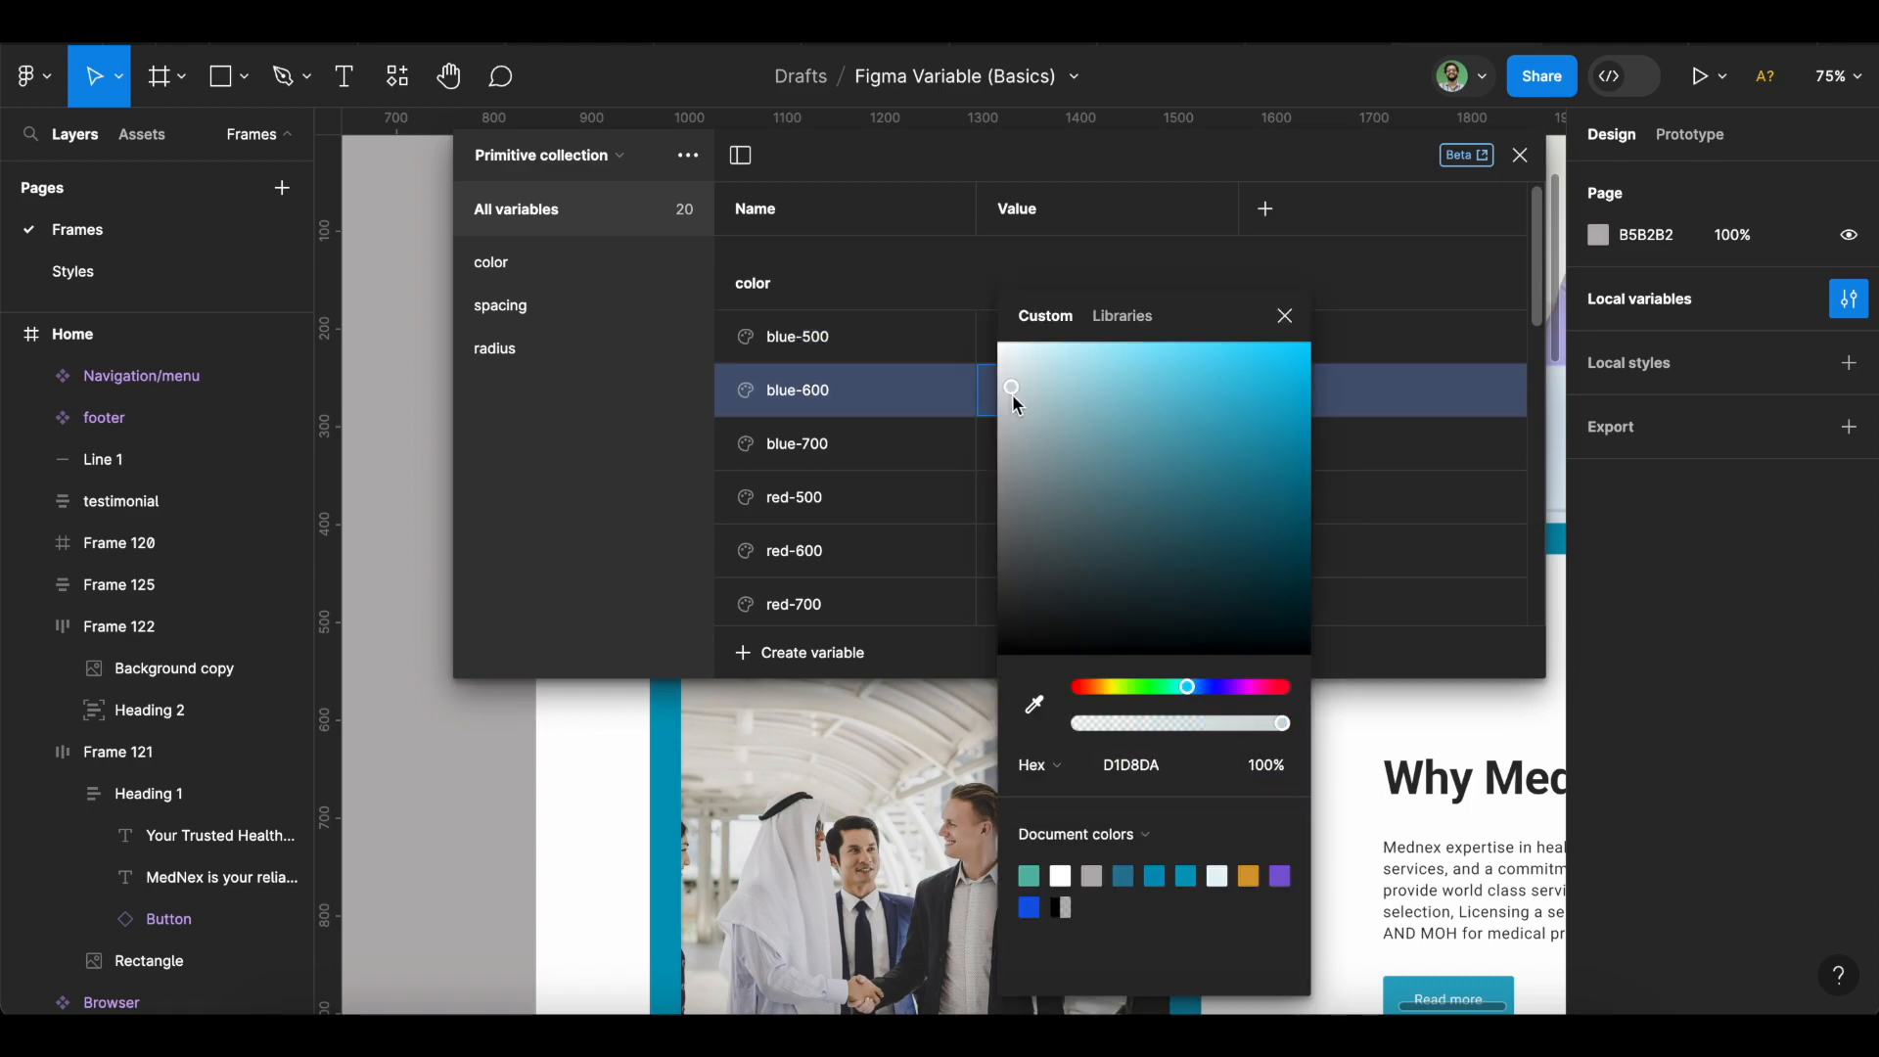
drag(1193, 696, 1211, 694)
drag(1261, 467, 1280, 343)
click(1284, 316)
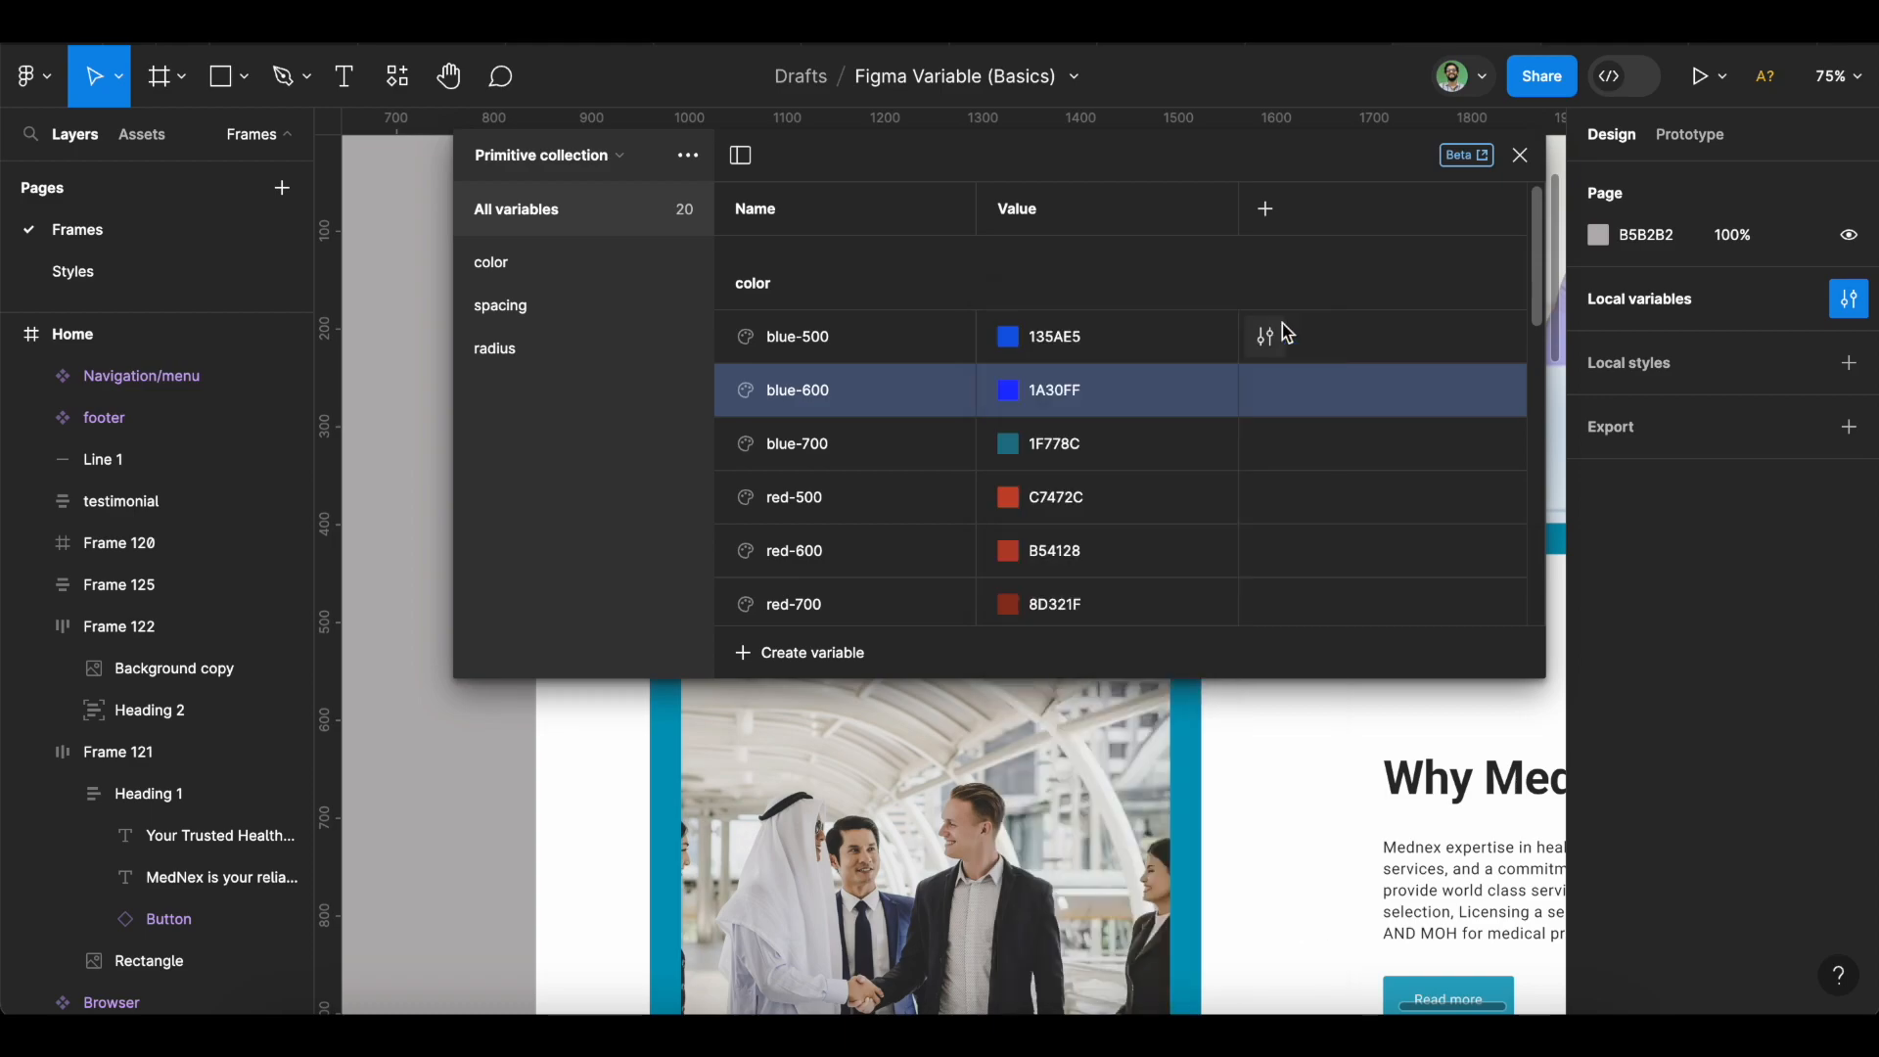
Darken blue-700 to navy 001241 and close the variables window.
click(1006, 444)
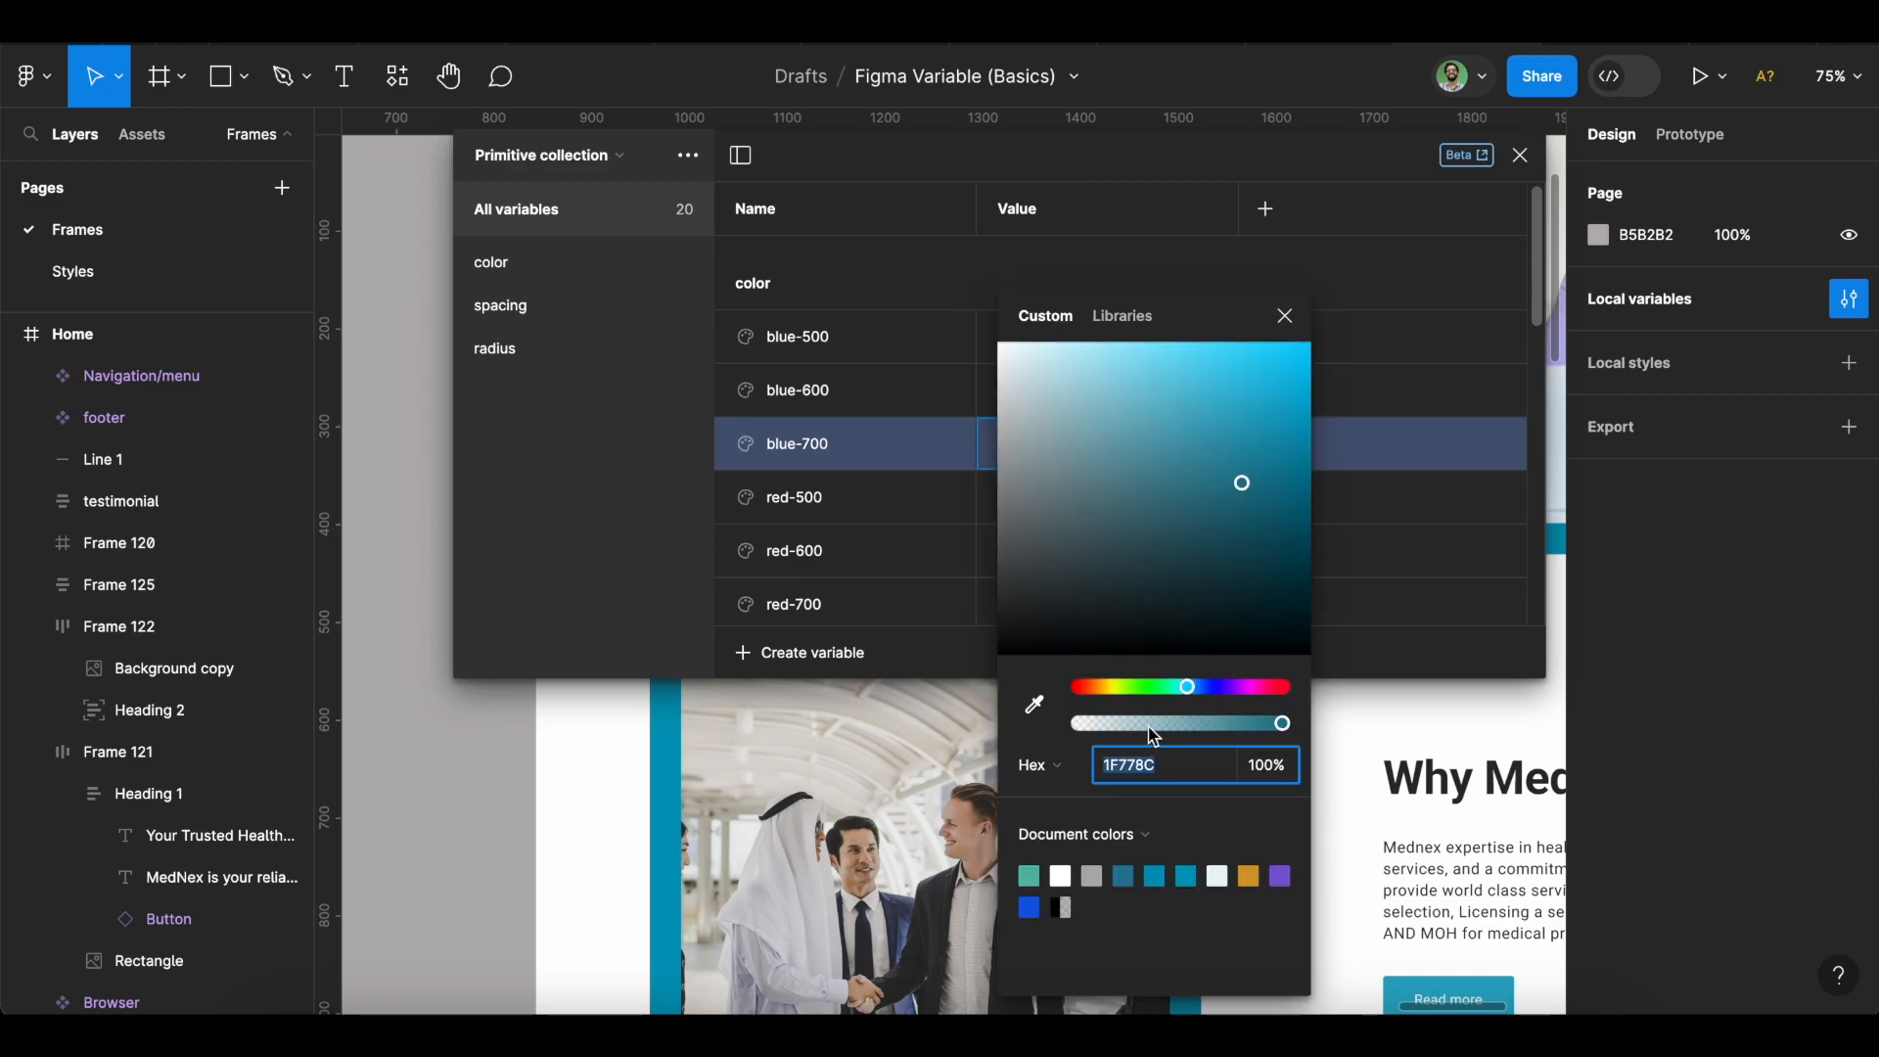
drag(1202, 699, 1206, 695)
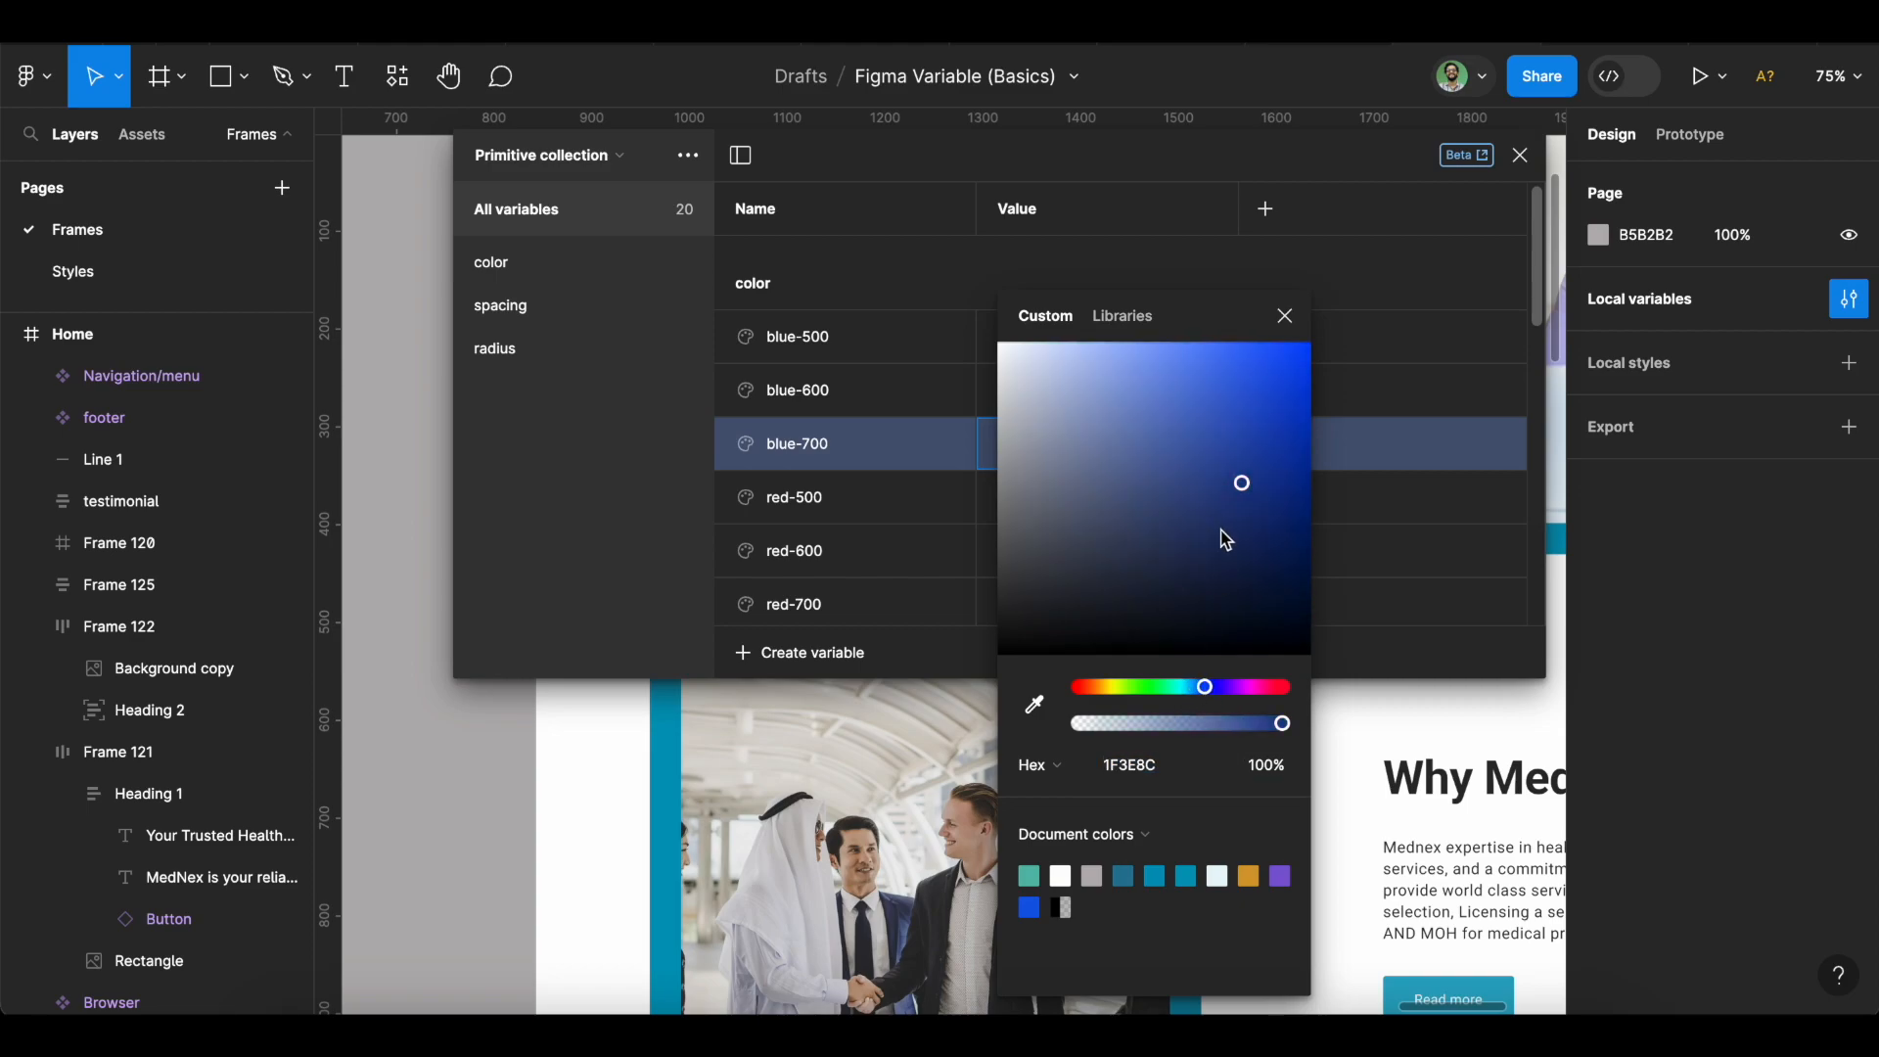
drag(1219, 528, 1312, 578)
click(1284, 318)
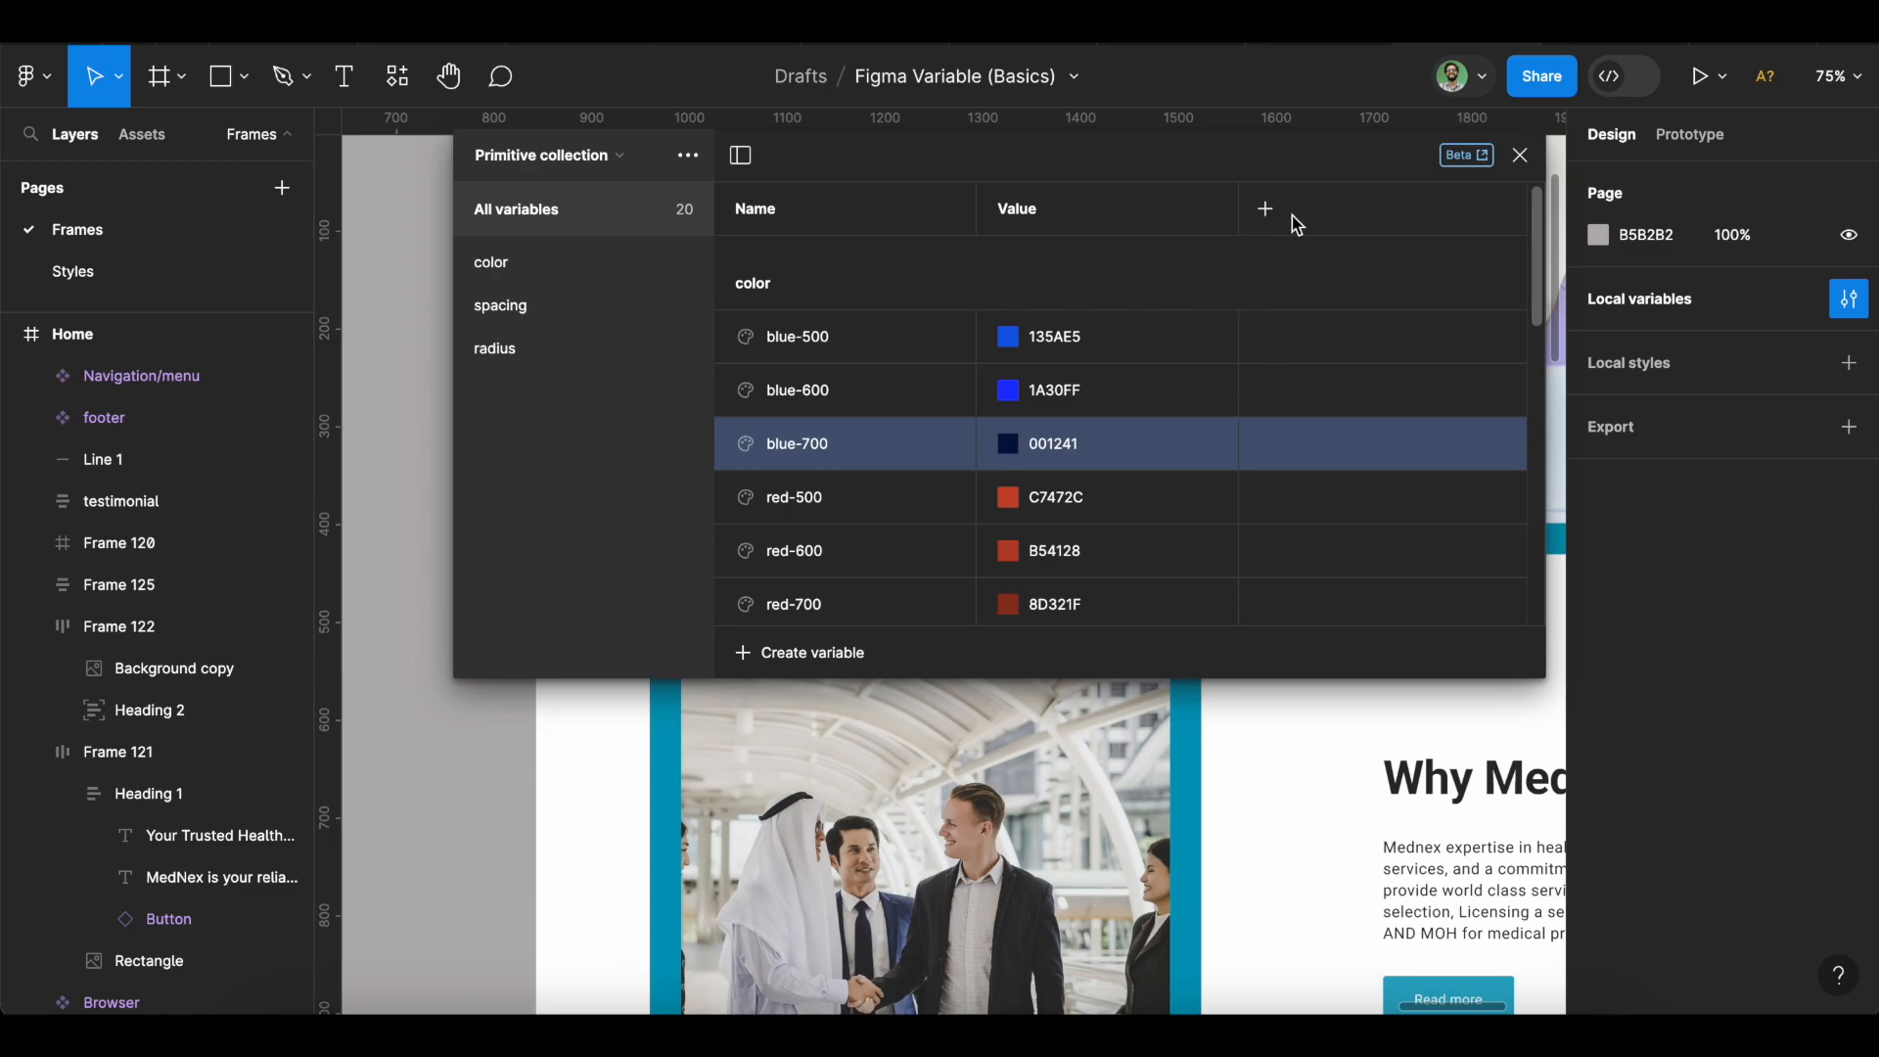
click(1520, 160)
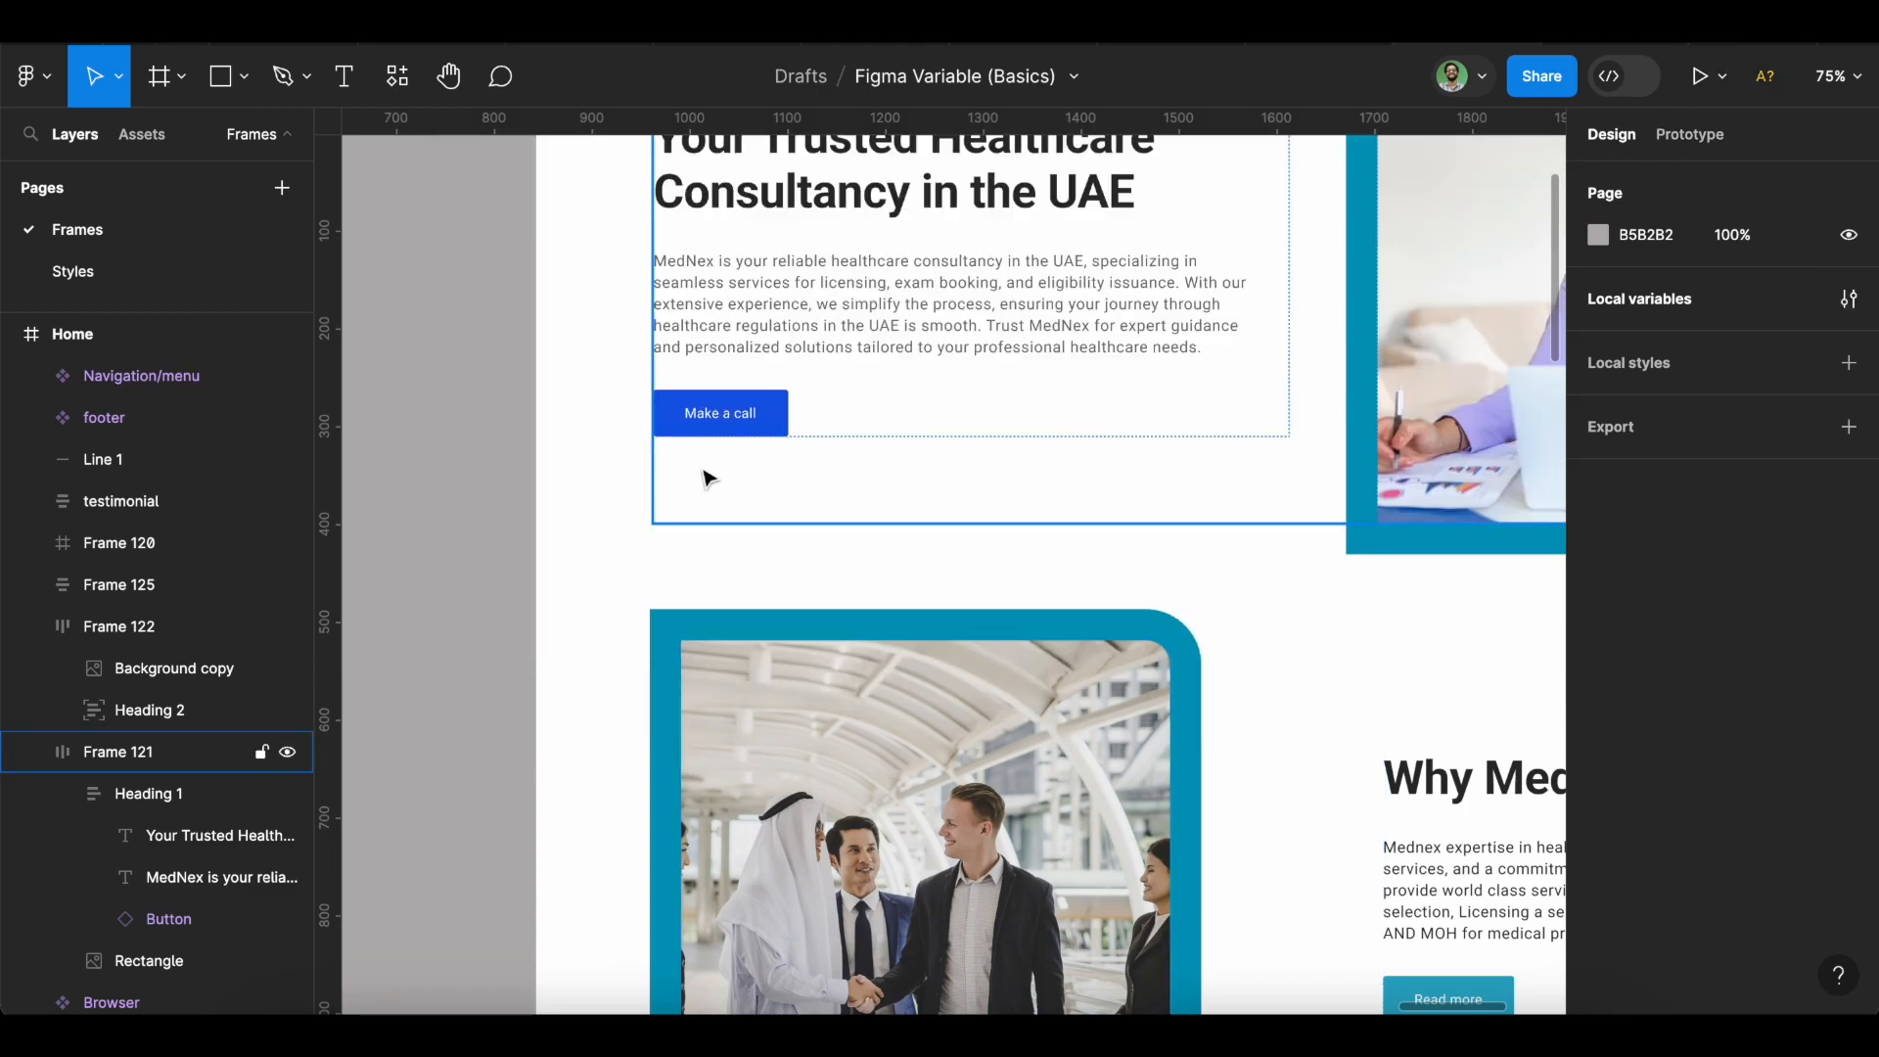
Select the Make a call button and zoom out to show the Home frame with it blue.
double_click(773, 421)
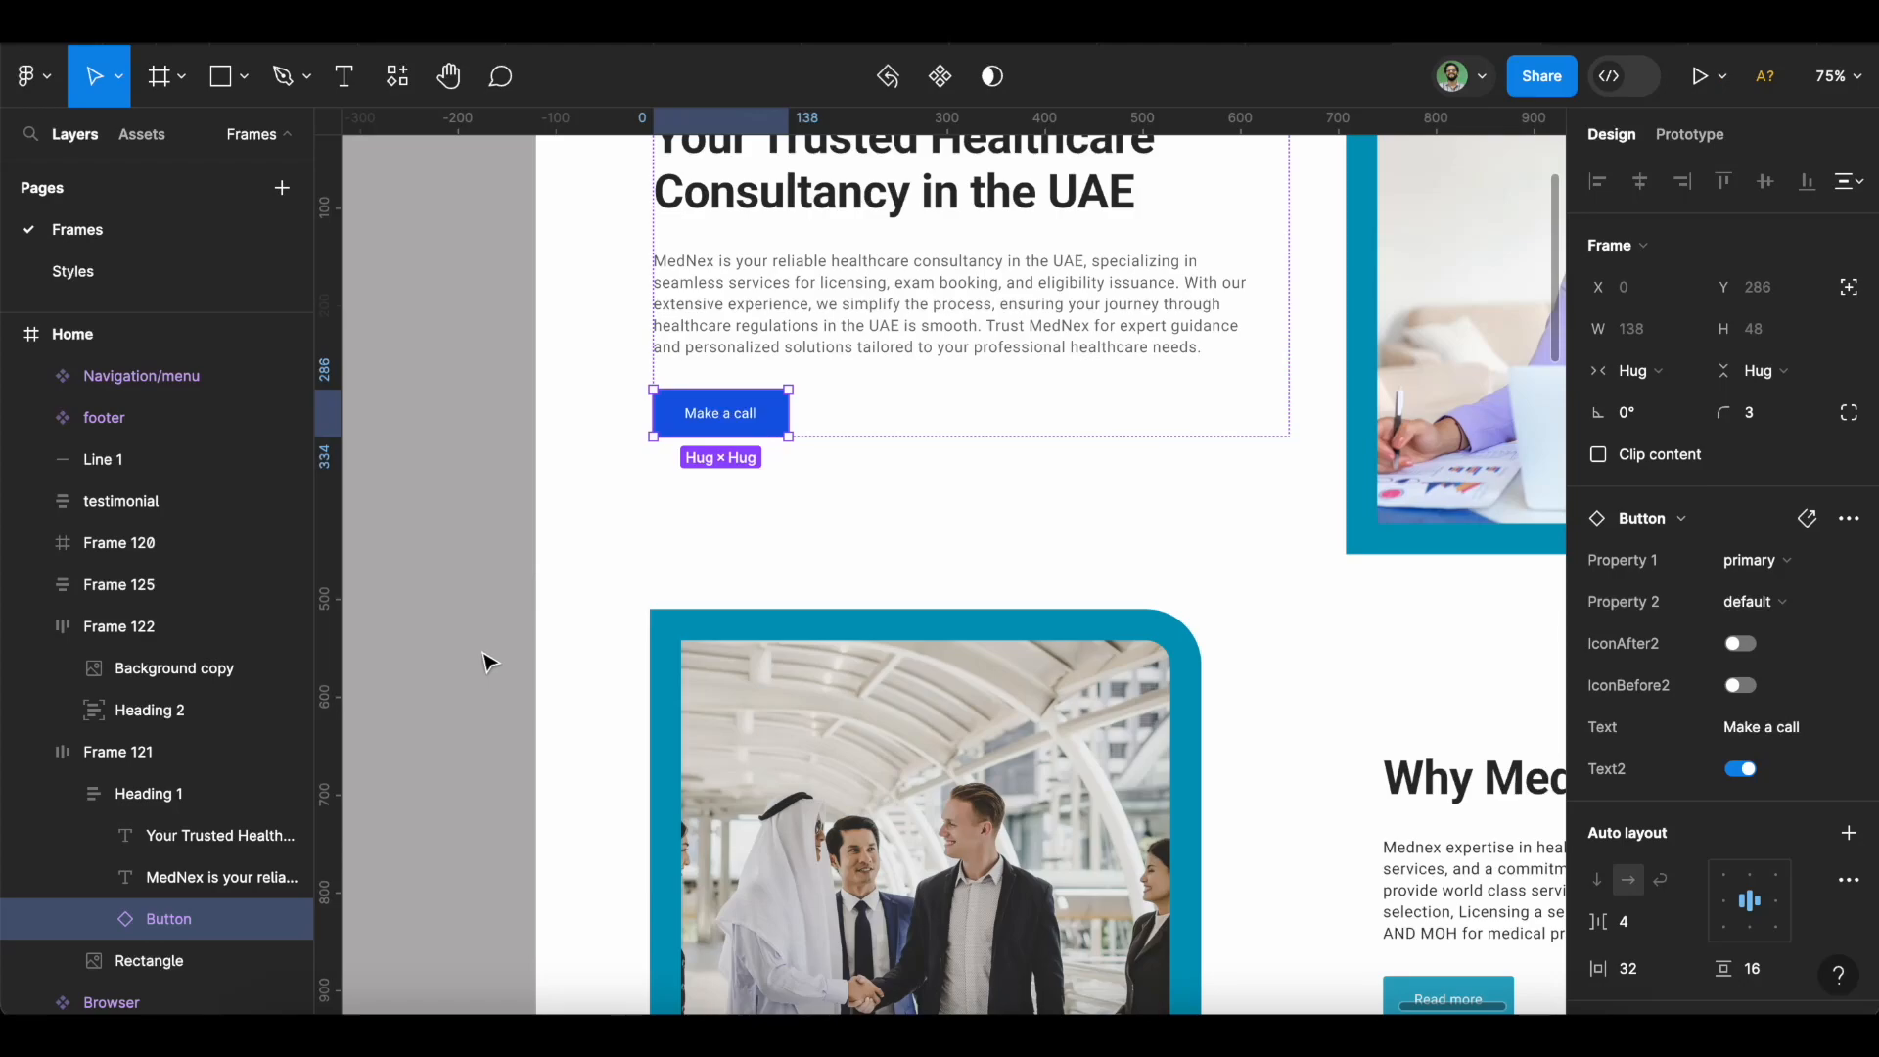
scroll(489, 662, down, 5)
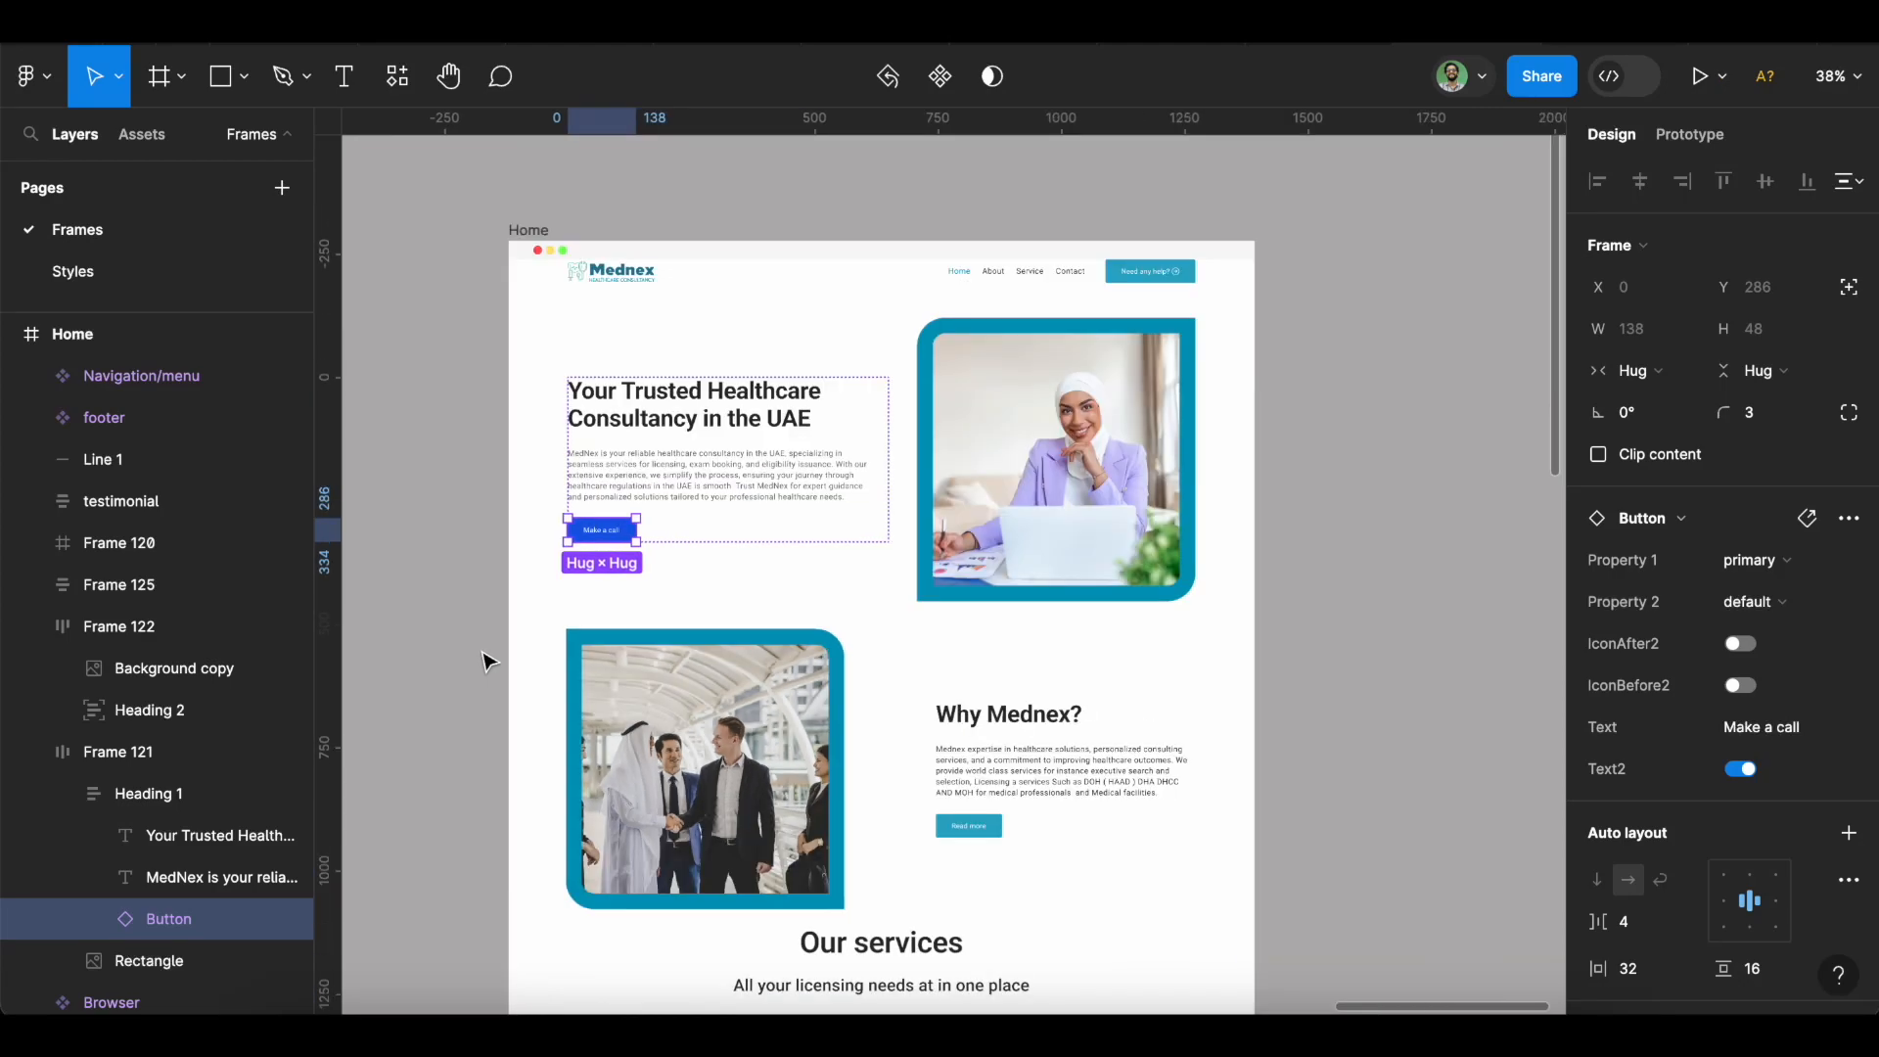